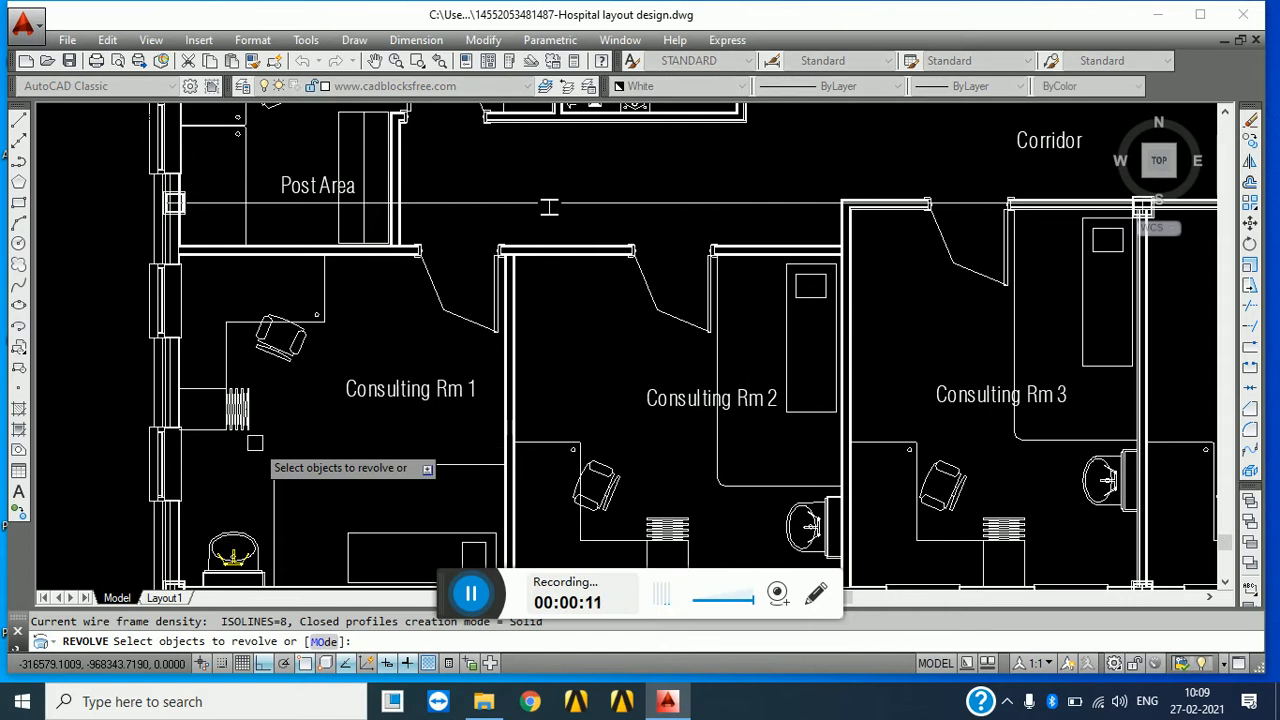
- Cancel the pending Revolve command and regenerate the drawing so the curves display smoothly
key(Escape)
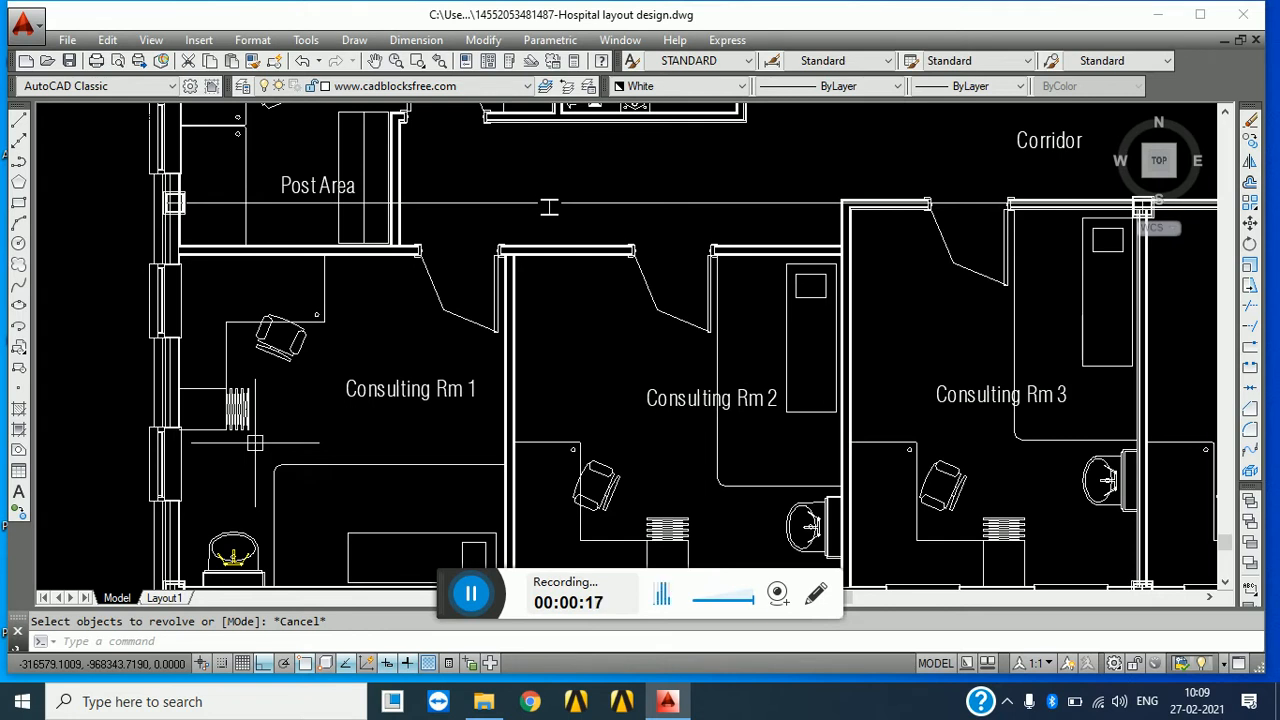
text(RE)
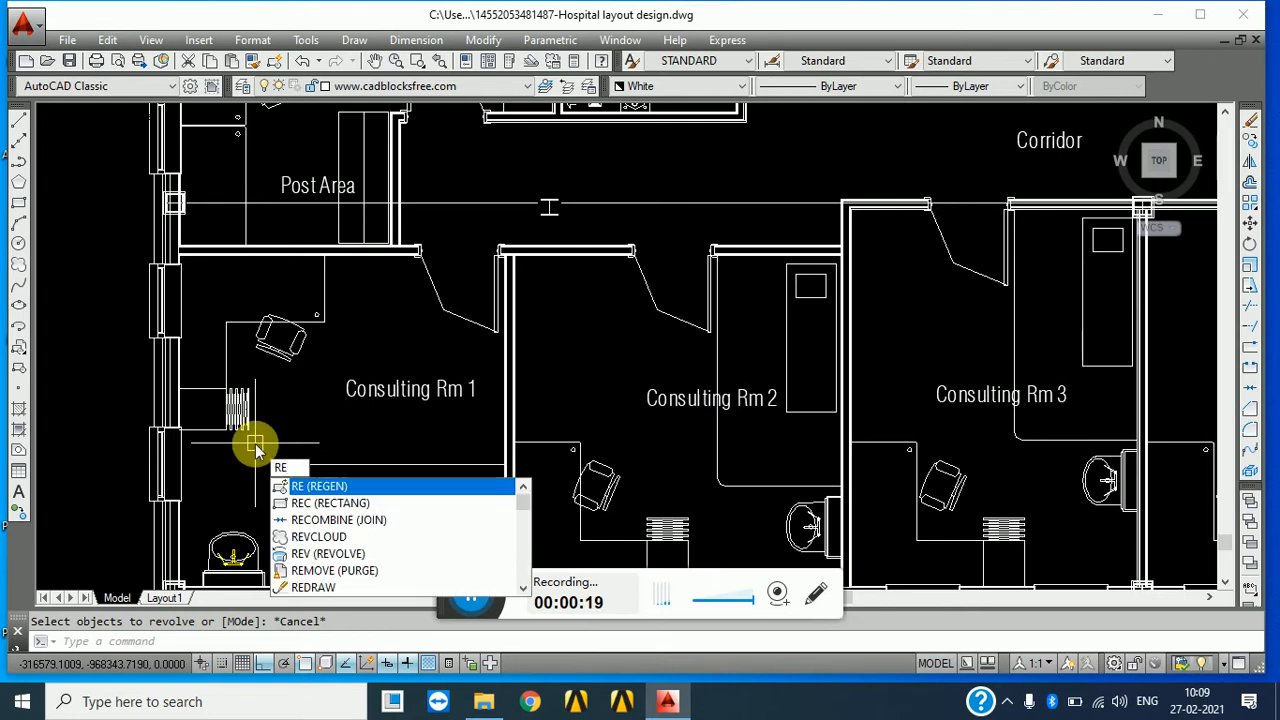
key(Return)
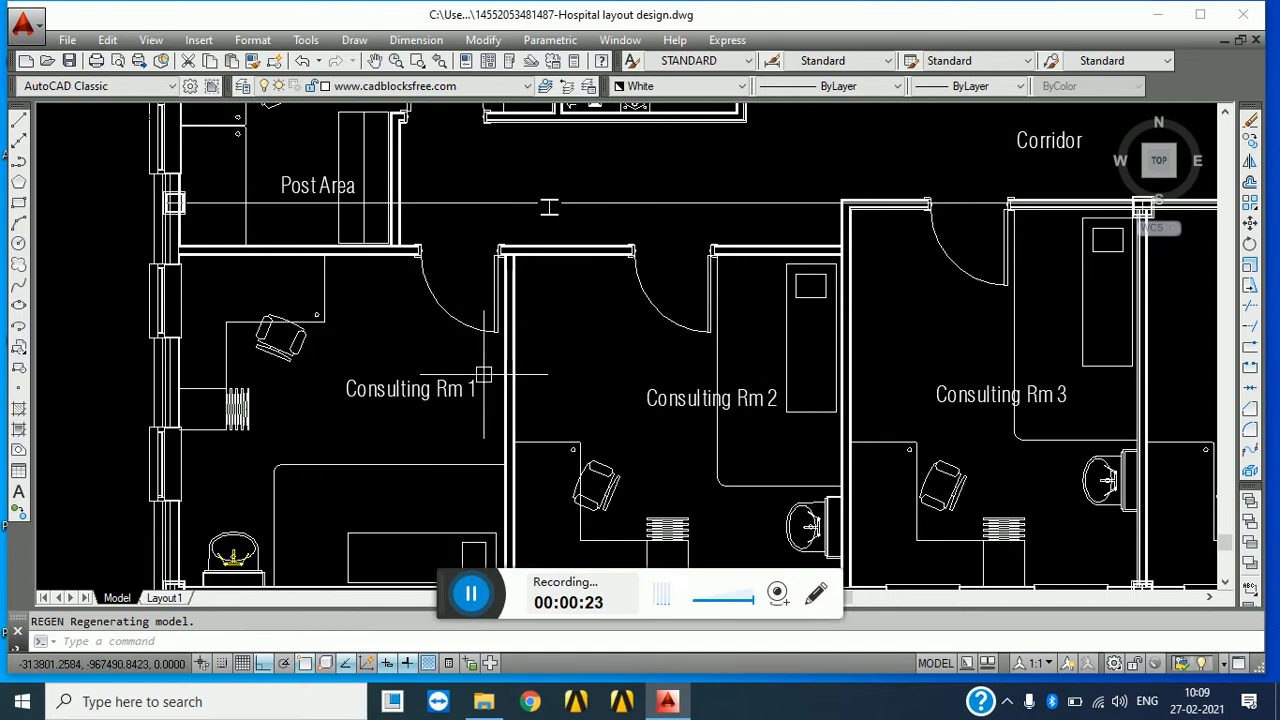
- Examine the consulting rooms, the post and administration areas, and the column and window at the building's upper corner
middle_drag(484, 375, 537, 273)
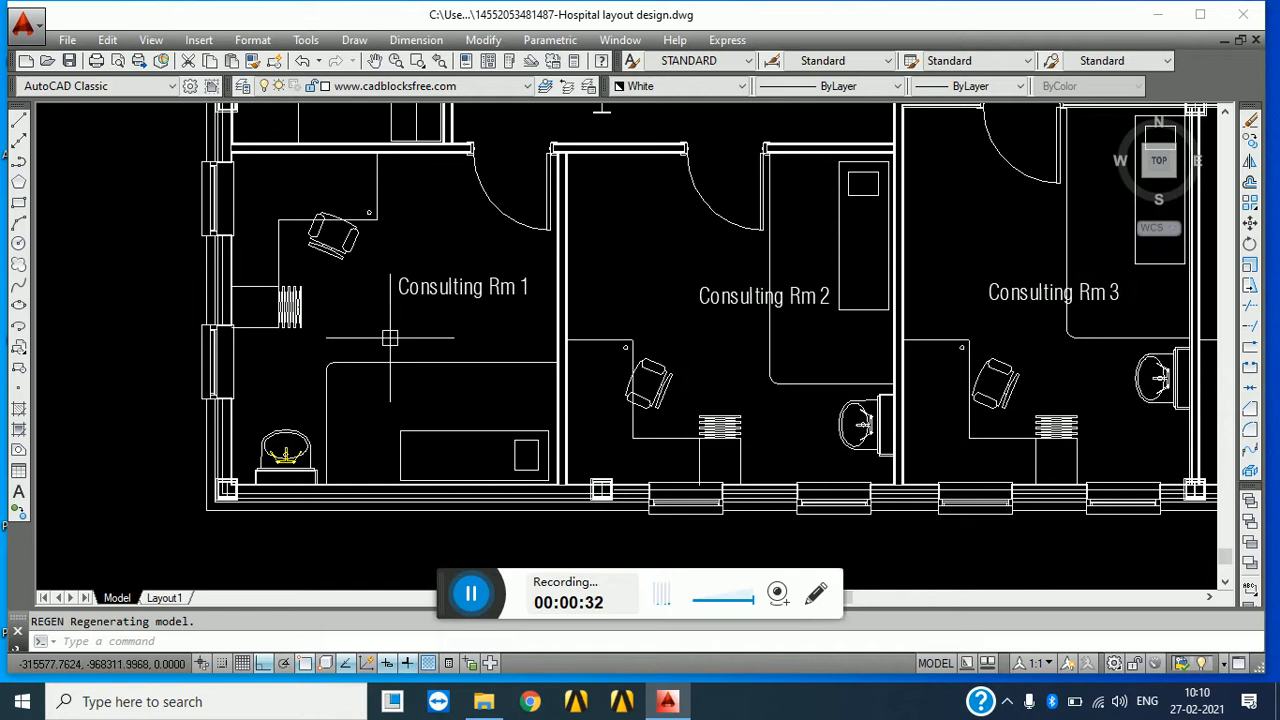
middle_drag(324, 371, 398, 594)
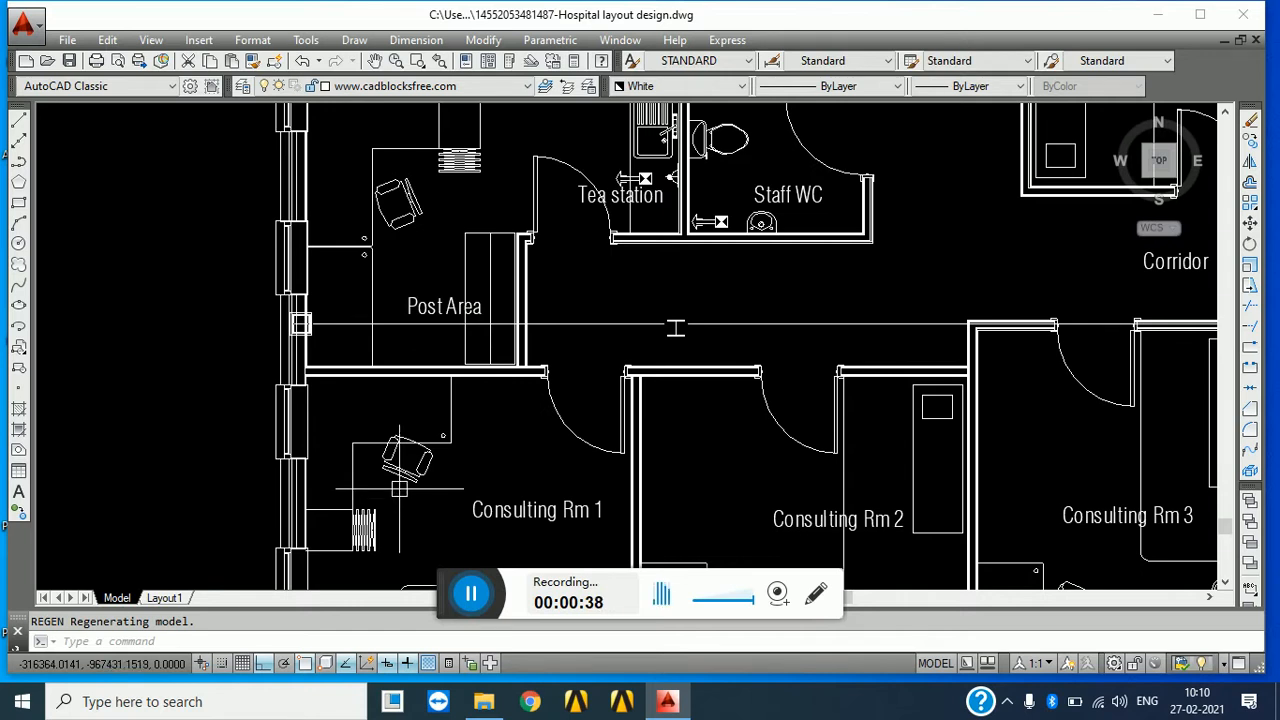
middle_drag(370, 300, 367, 383)
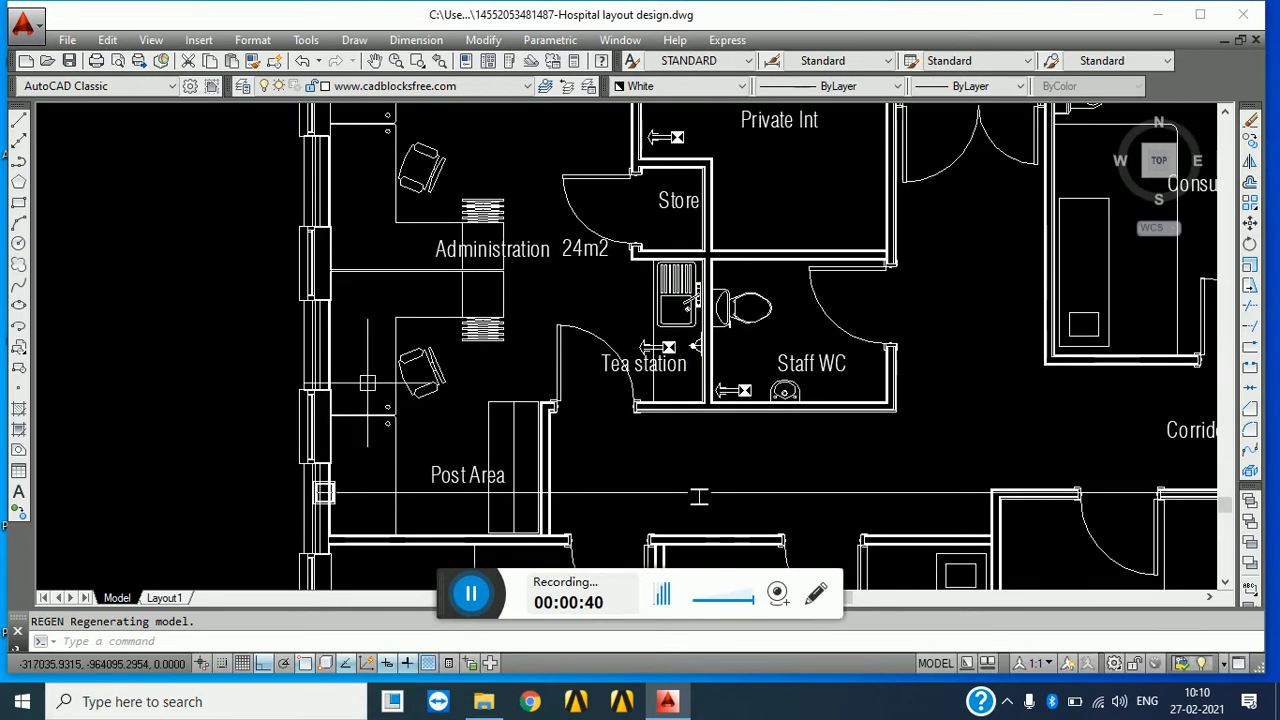
middle_drag(335, 290, 341, 465)
scroll(307, 232, up, 6)
middle_drag(322, 250, 295, 524)
middle_drag(400, 263, 343, 436)
scroll(227, 234, up, 4)
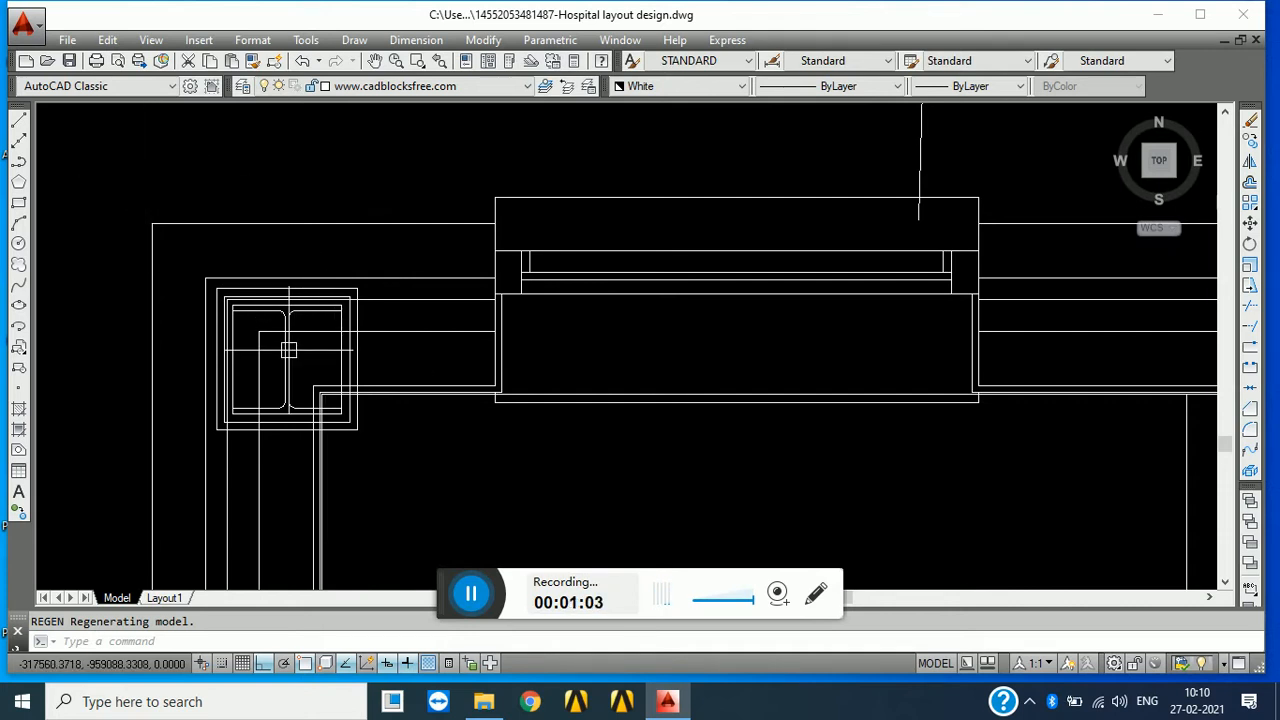
scroll(288, 349, up, 3)
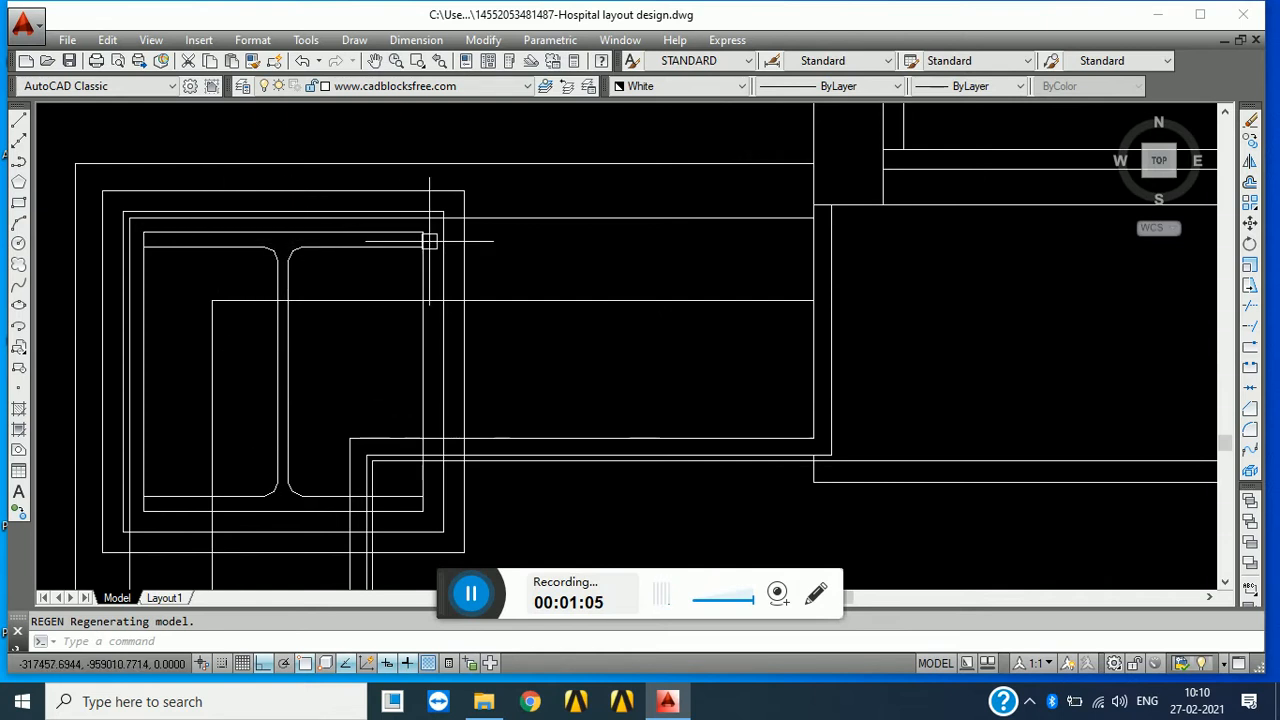
scroll(270, 467, down, 5)
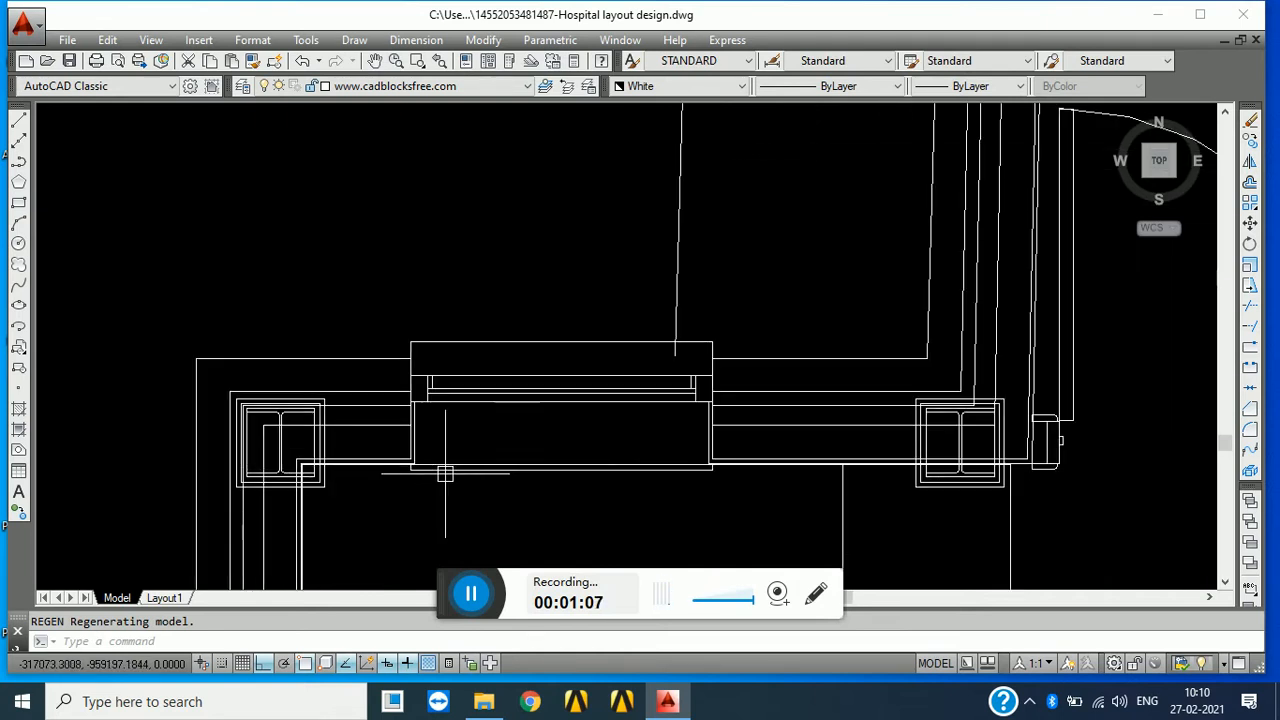
scroll(512, 316, down, 4)
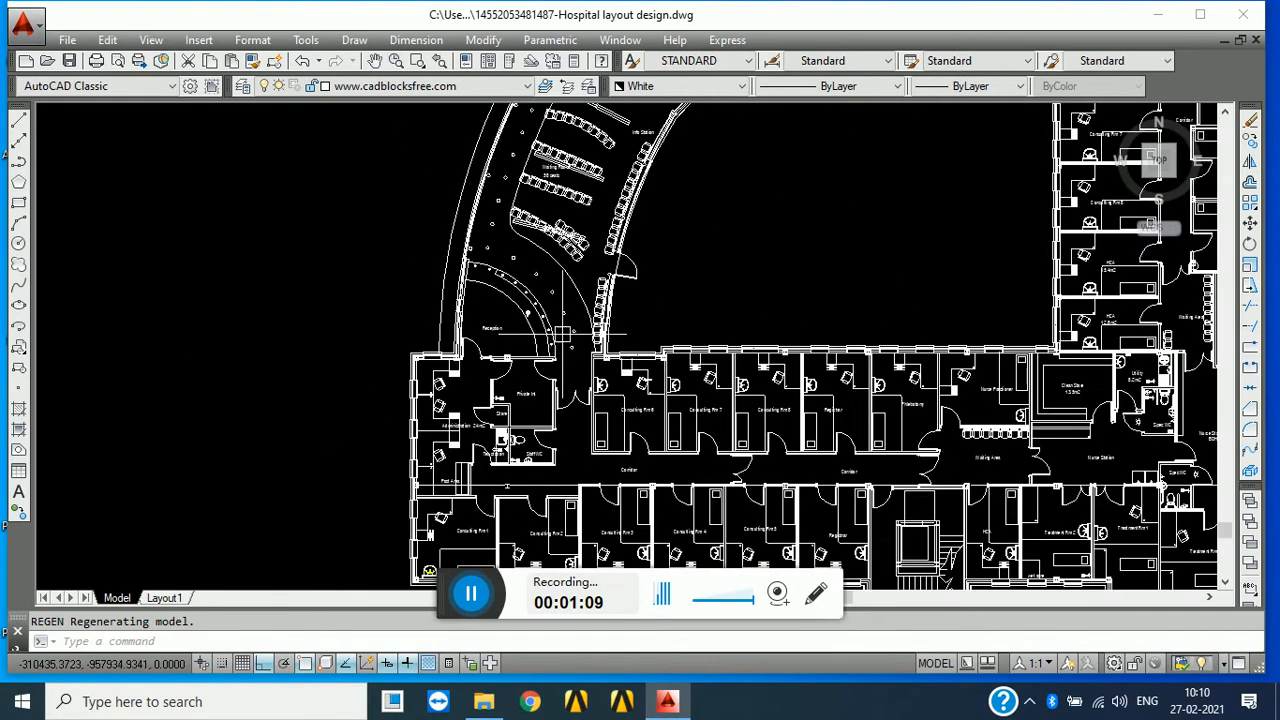
- Examine the entrance lobby between the curved wings, with its WC / BC rooms, childrens play area and info station
middle_drag(558, 348, 340, 587)
mouse_move(441, 383)
middle_down()
mouse_move(430, 457)
mouse_move(343, 216)
middle_up()
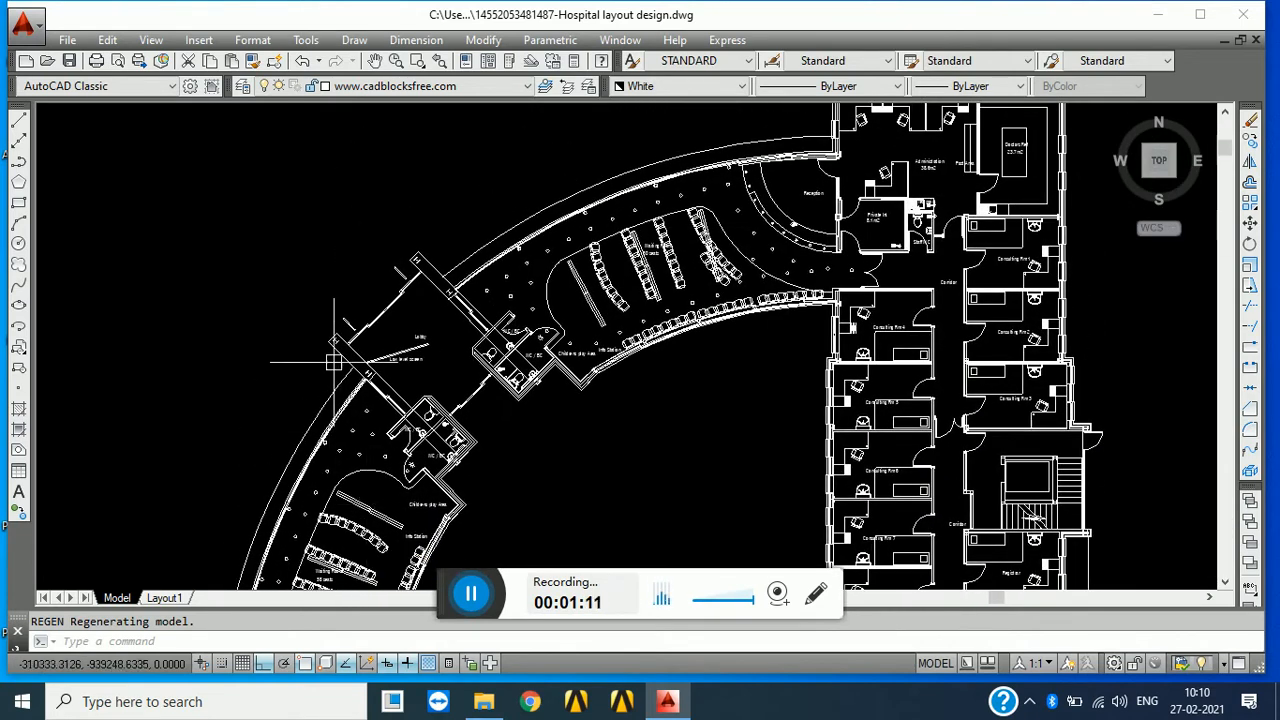
scroll(371, 309, up, 3)
scroll(432, 281, up, 2)
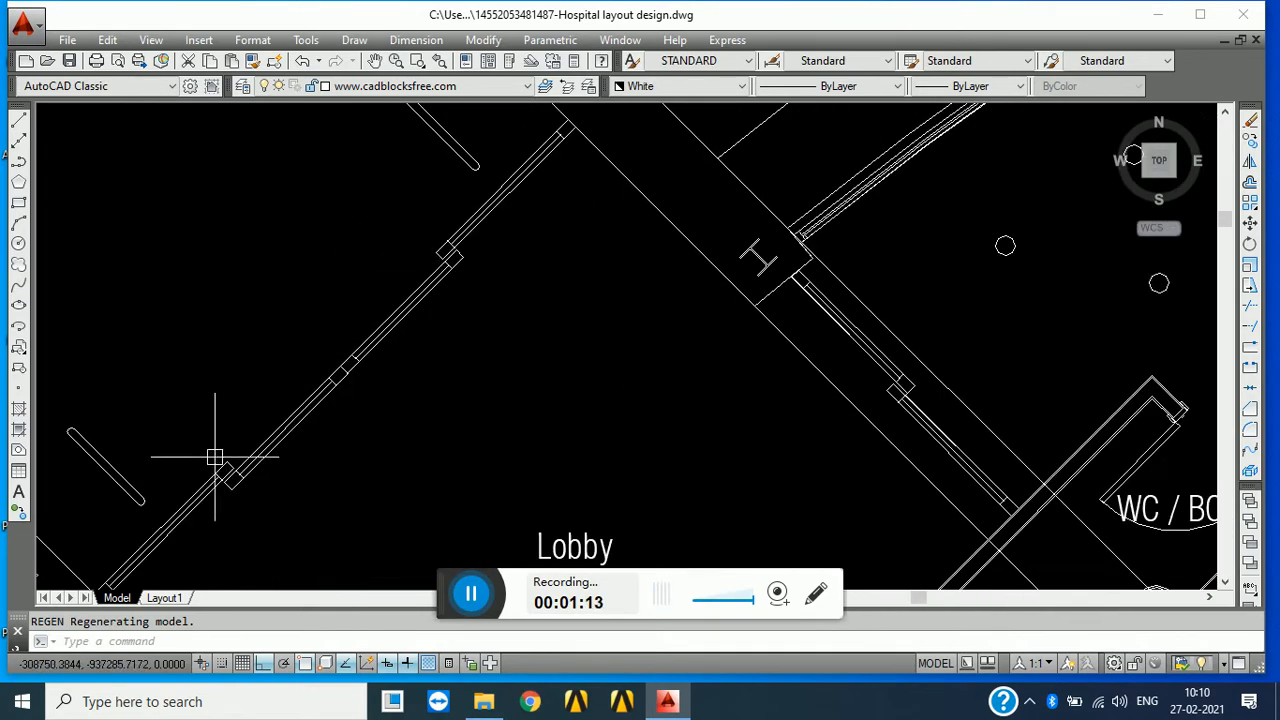
scroll(503, 257, down, 5)
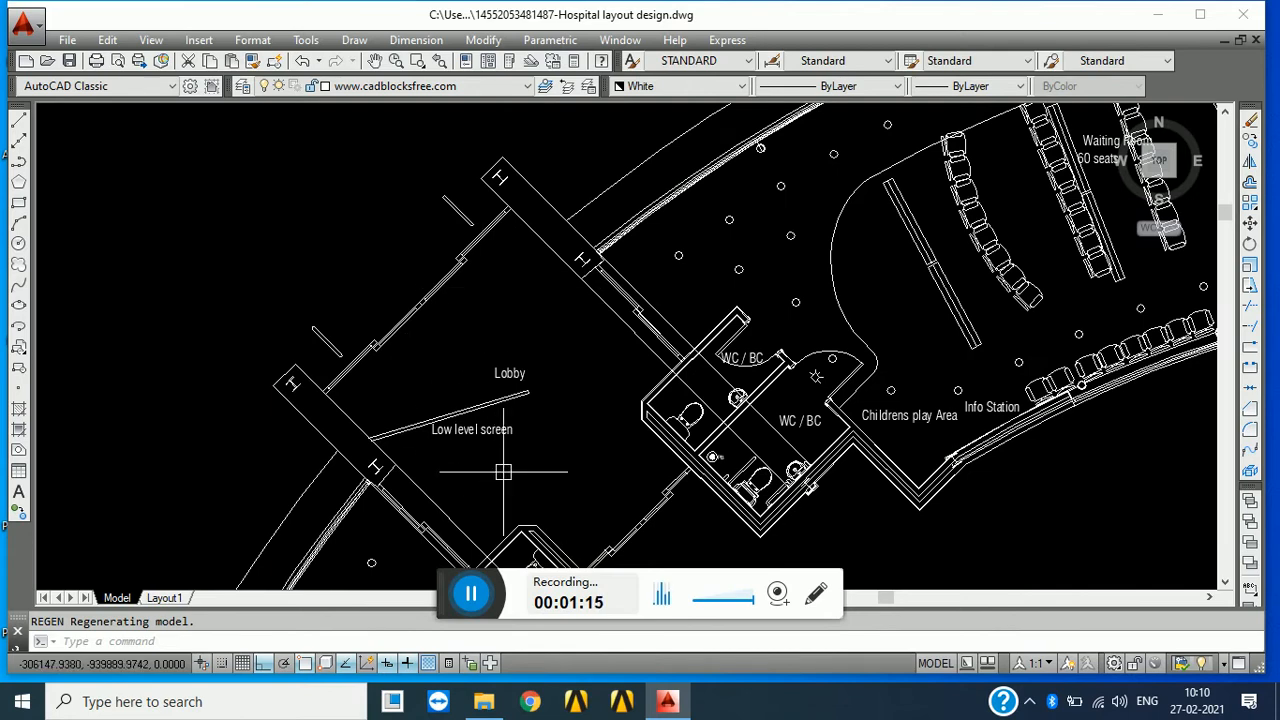
mouse_move(395, 400)
middle_down()
mouse_move(300, 394)
mouse_move(243, 320)
middle_up()
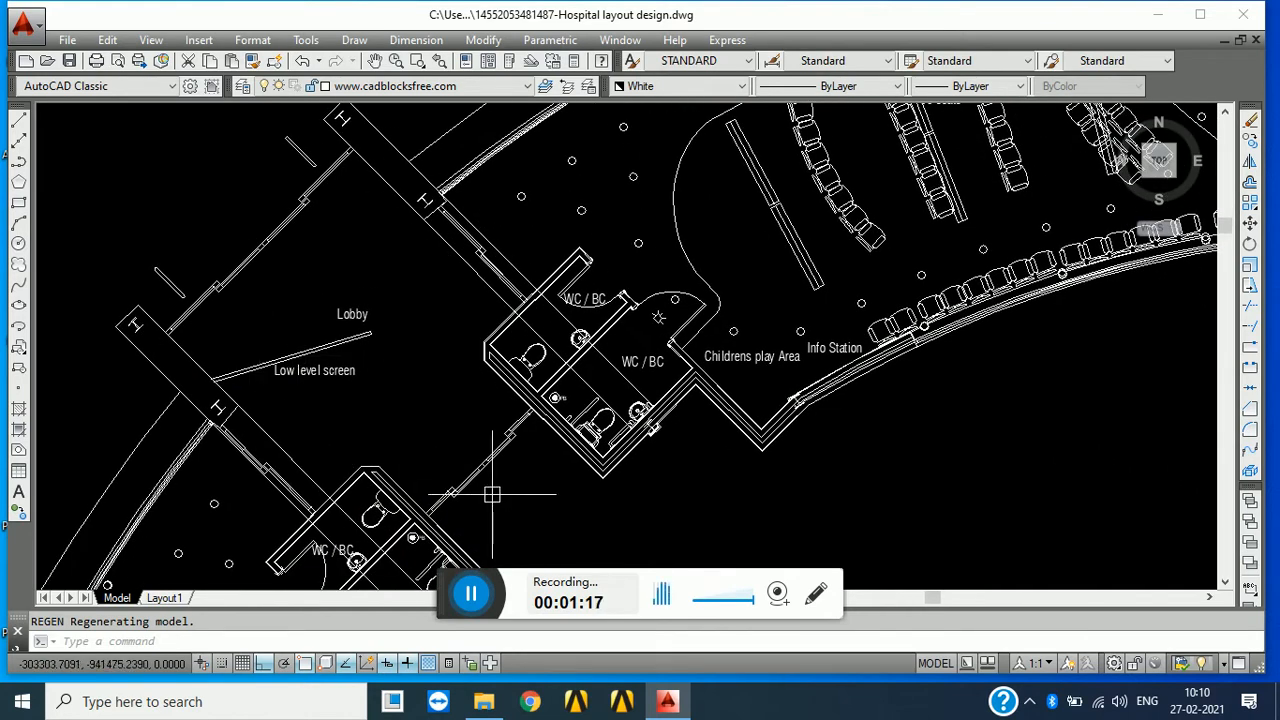
middle_drag(491, 494, 193, 530)
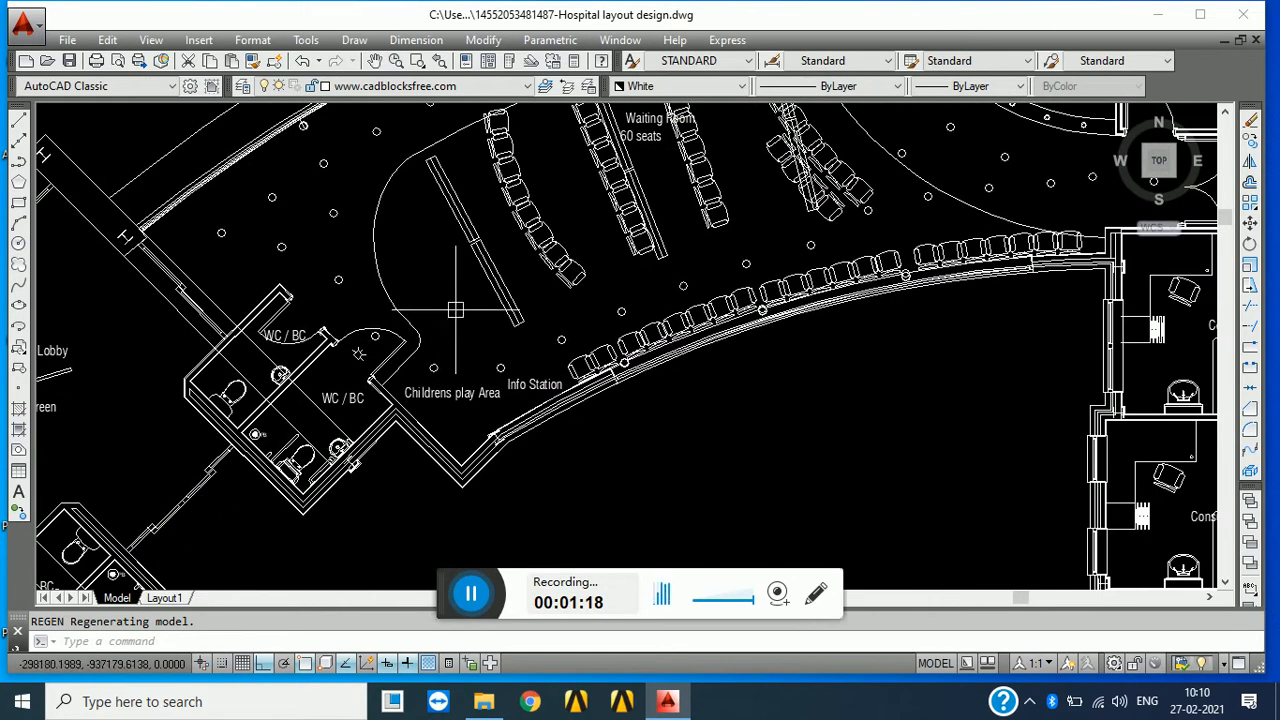
scroll(300, 405, up, 4)
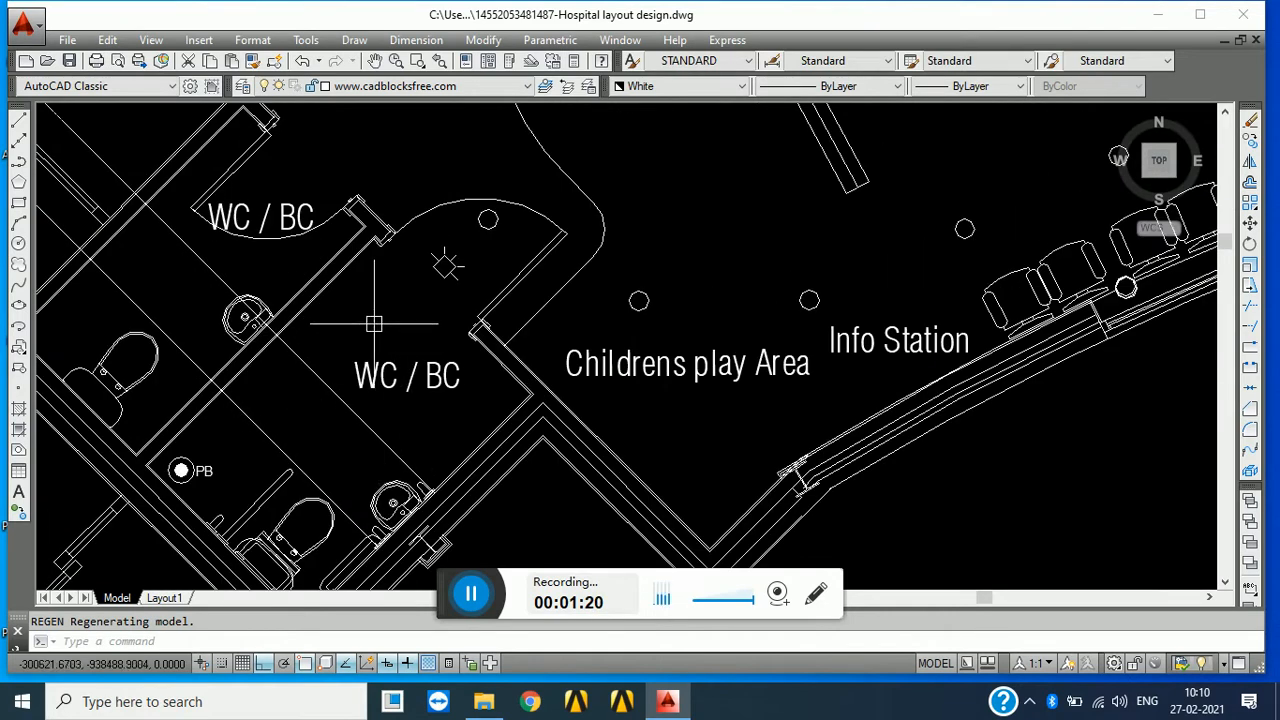
scroll(406, 396, down, 4)
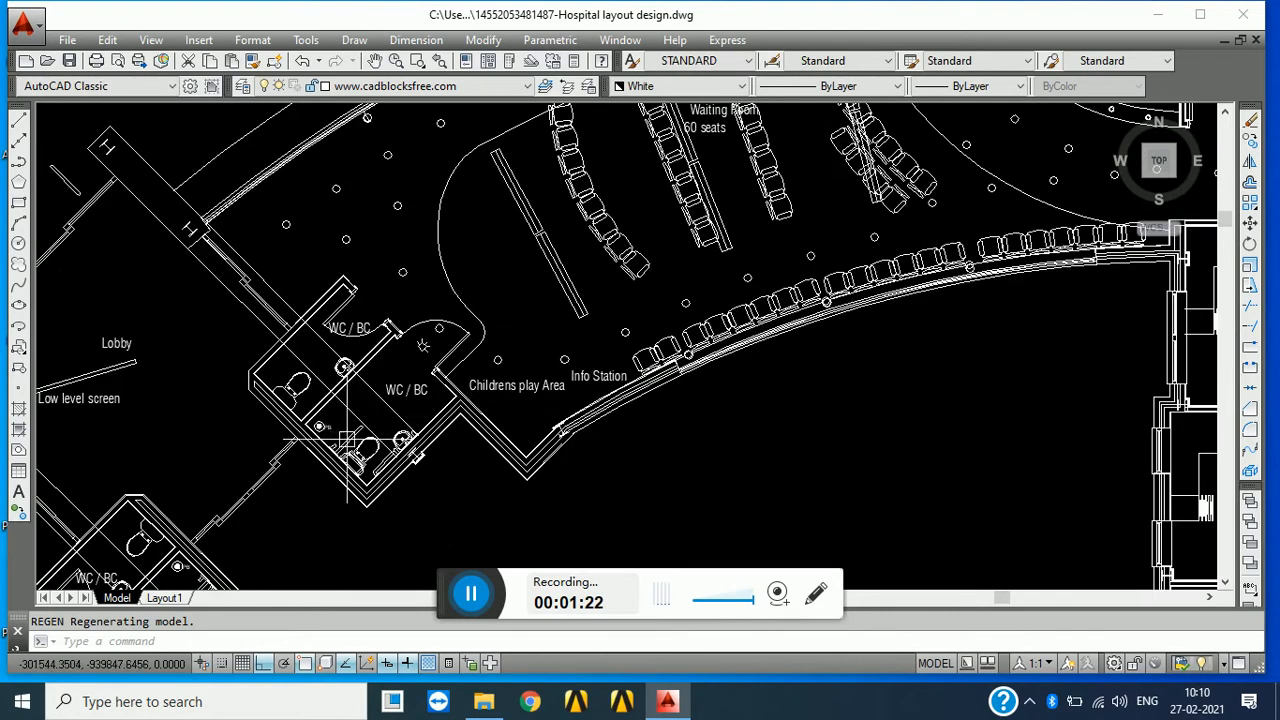
- Examine the 58-seat waiting room, the curved reception desk and the column in the wall beside Private Int
middle_drag(342, 470, 439, 284)
scroll(449, 265, down, 2)
middle_drag(289, 472, 353, 316)
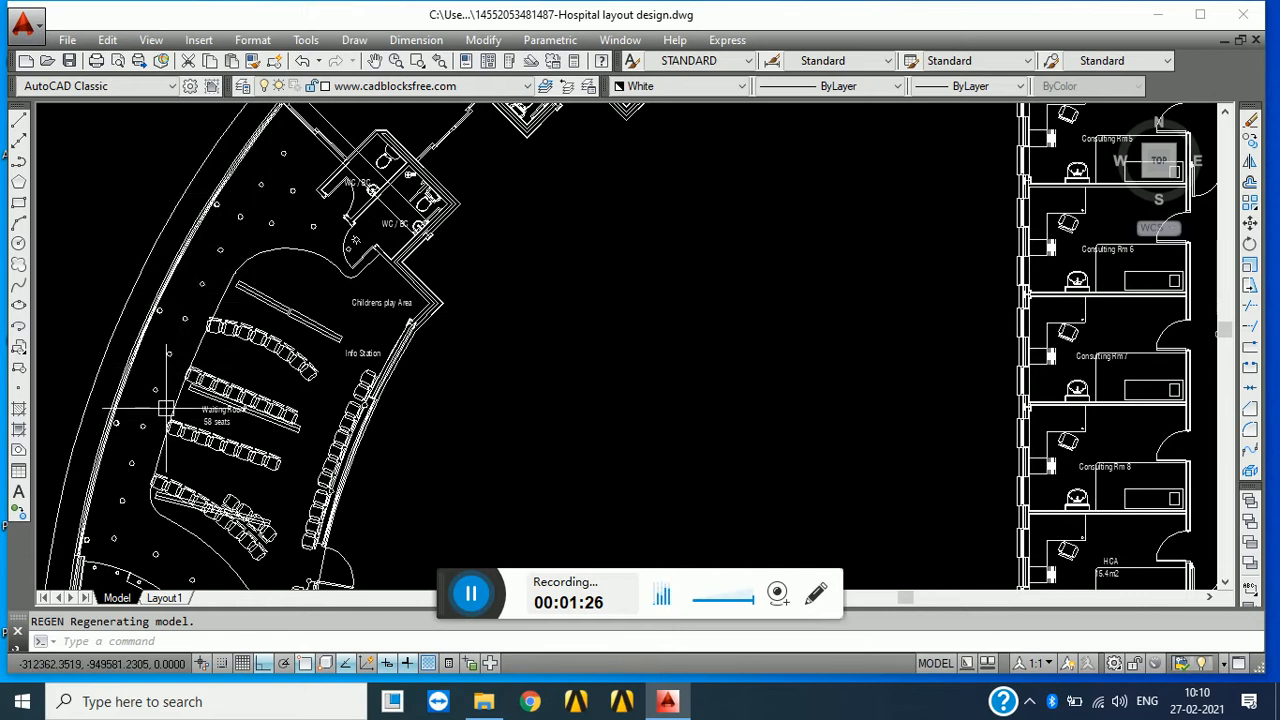
middle_drag(177, 443, 226, 328)
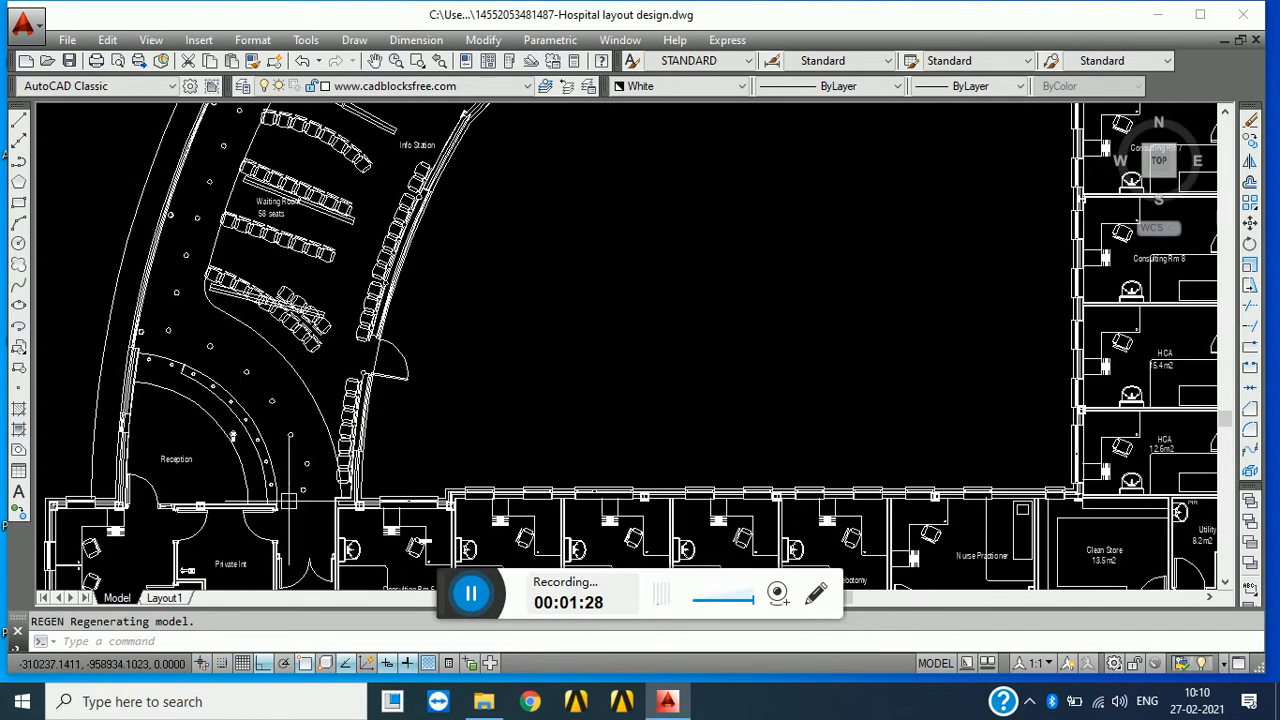
middle_drag(291, 503, 306, 429)
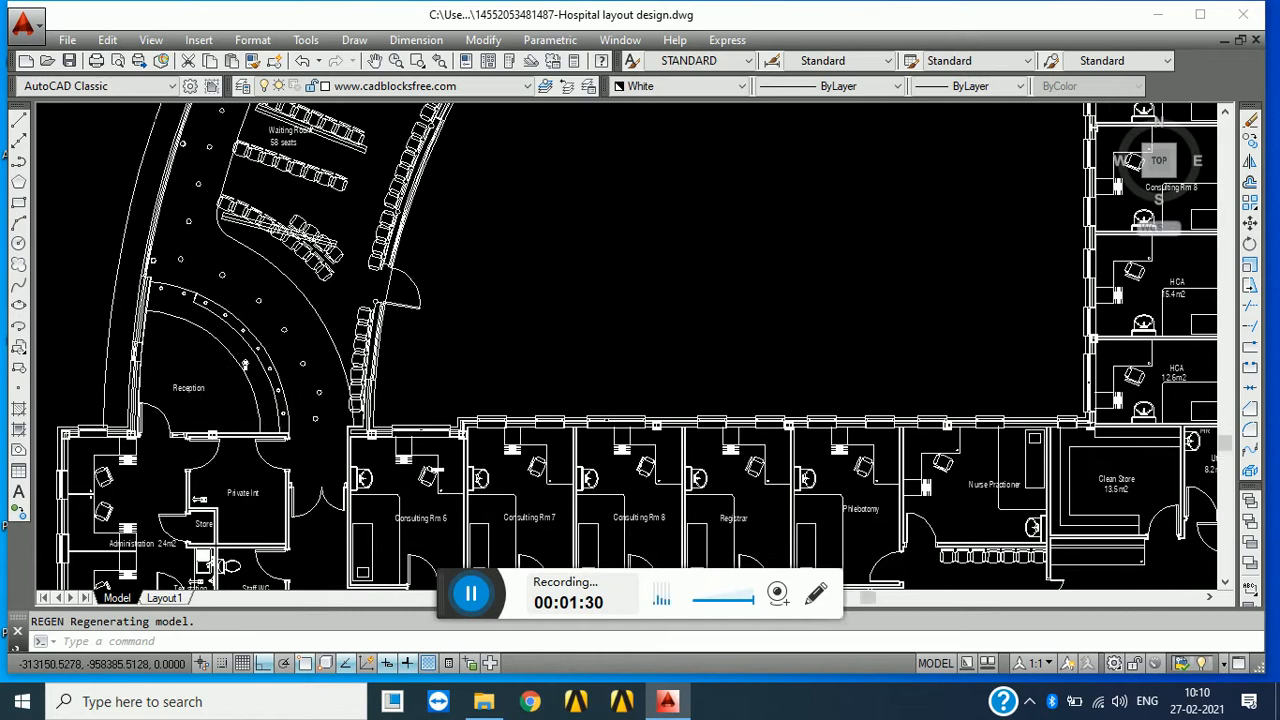
scroll(178, 349, up, 4)
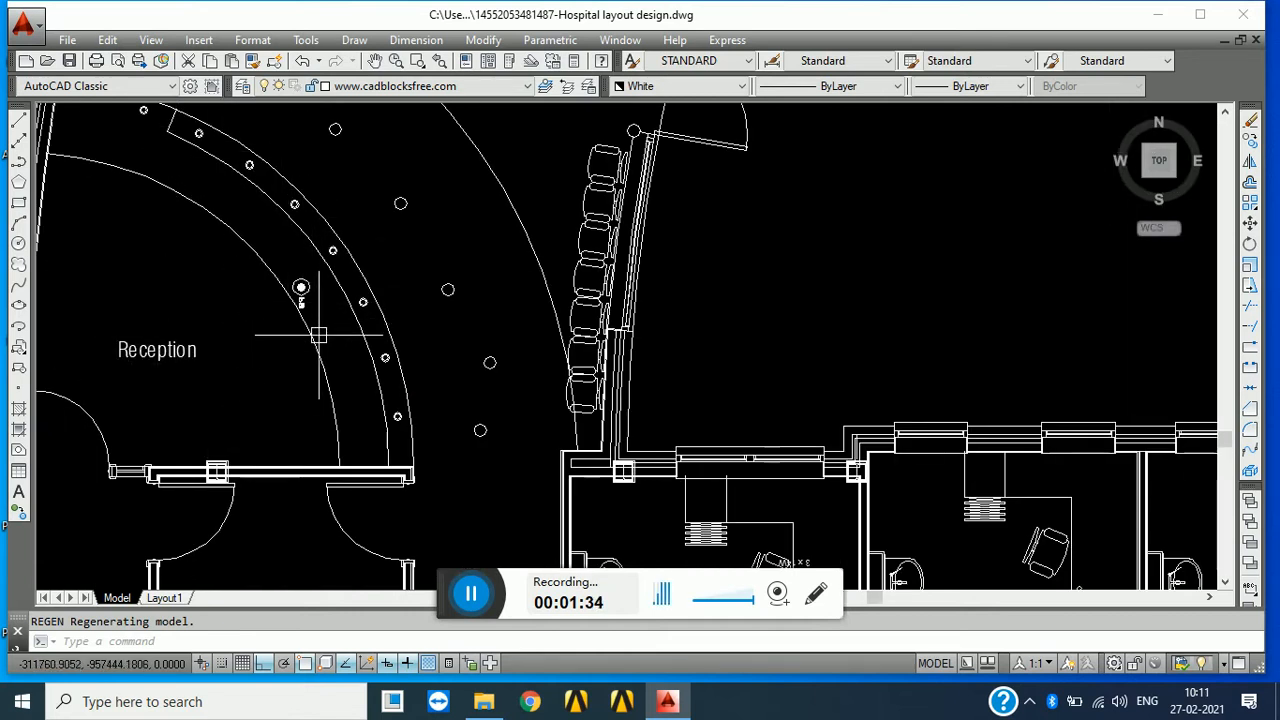
scroll(339, 417, down, 5)
scroll(306, 451, up, 6)
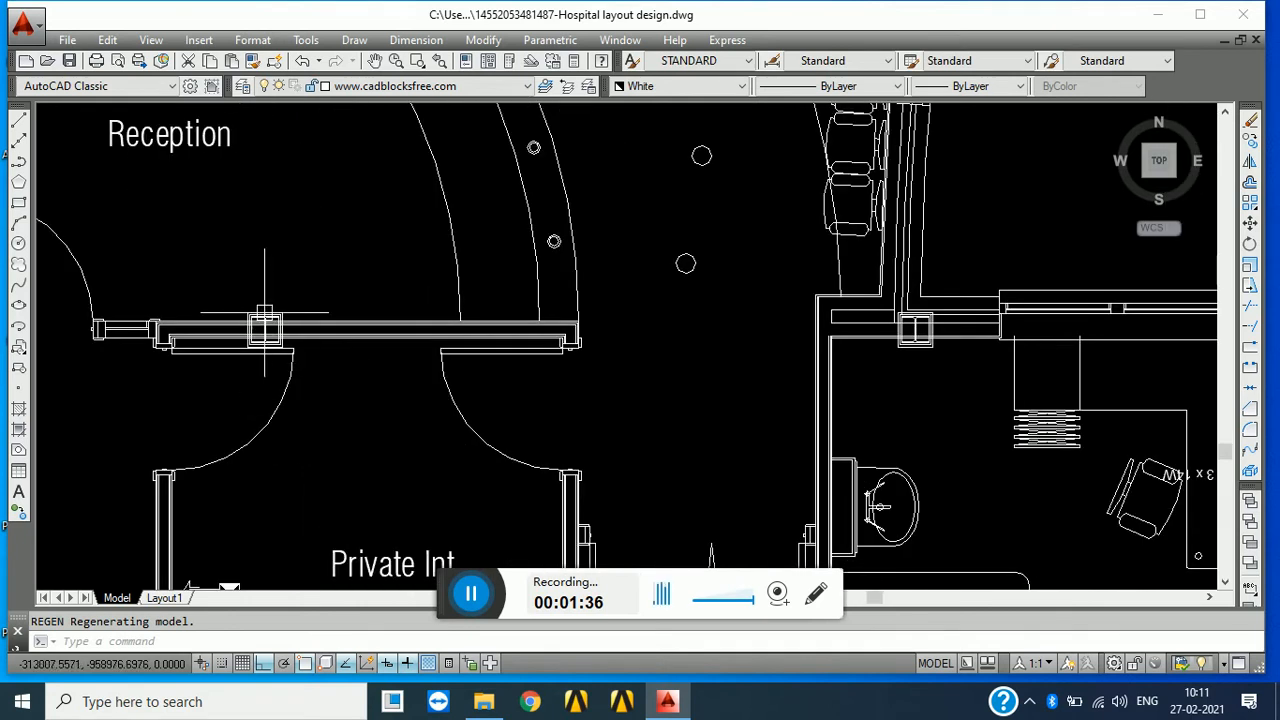
scroll(240, 304, up, 4)
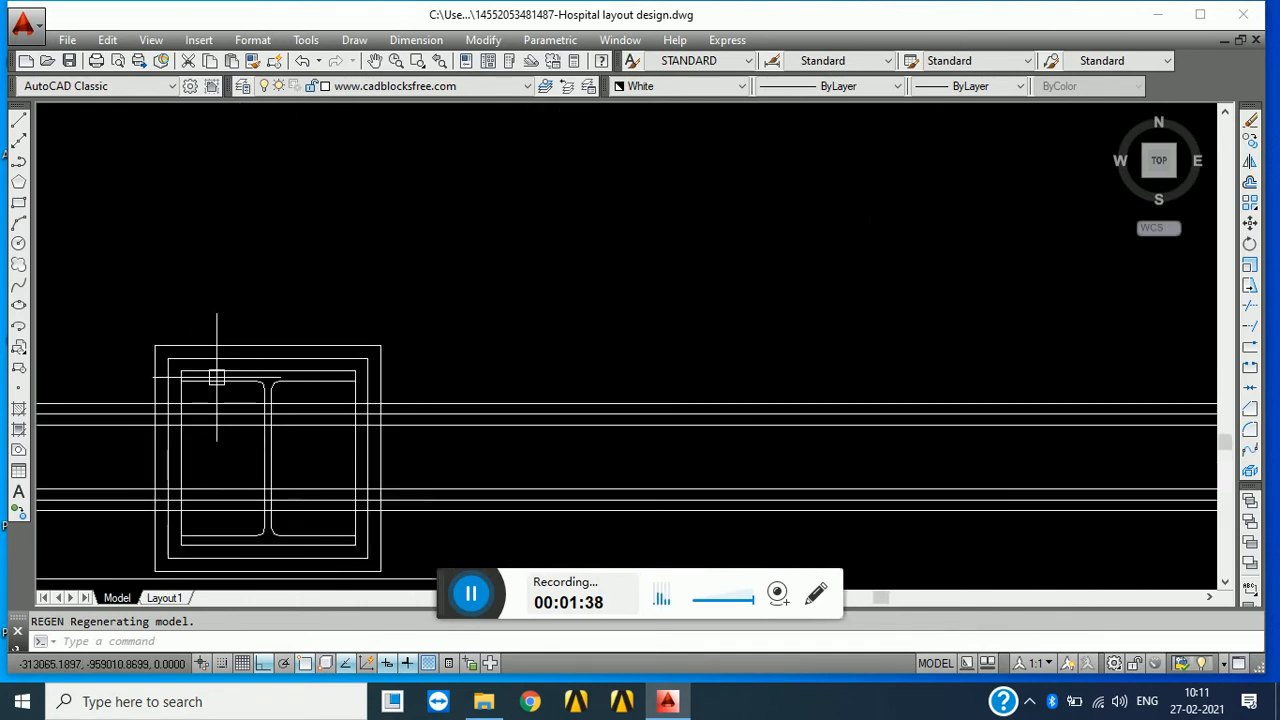
scroll(221, 377, down, 3)
scroll(286, 448, down, 2)
mouse_move(307, 460)
middle_down()
mouse_move(320, 384)
mouse_move(345, 351)
middle_up()
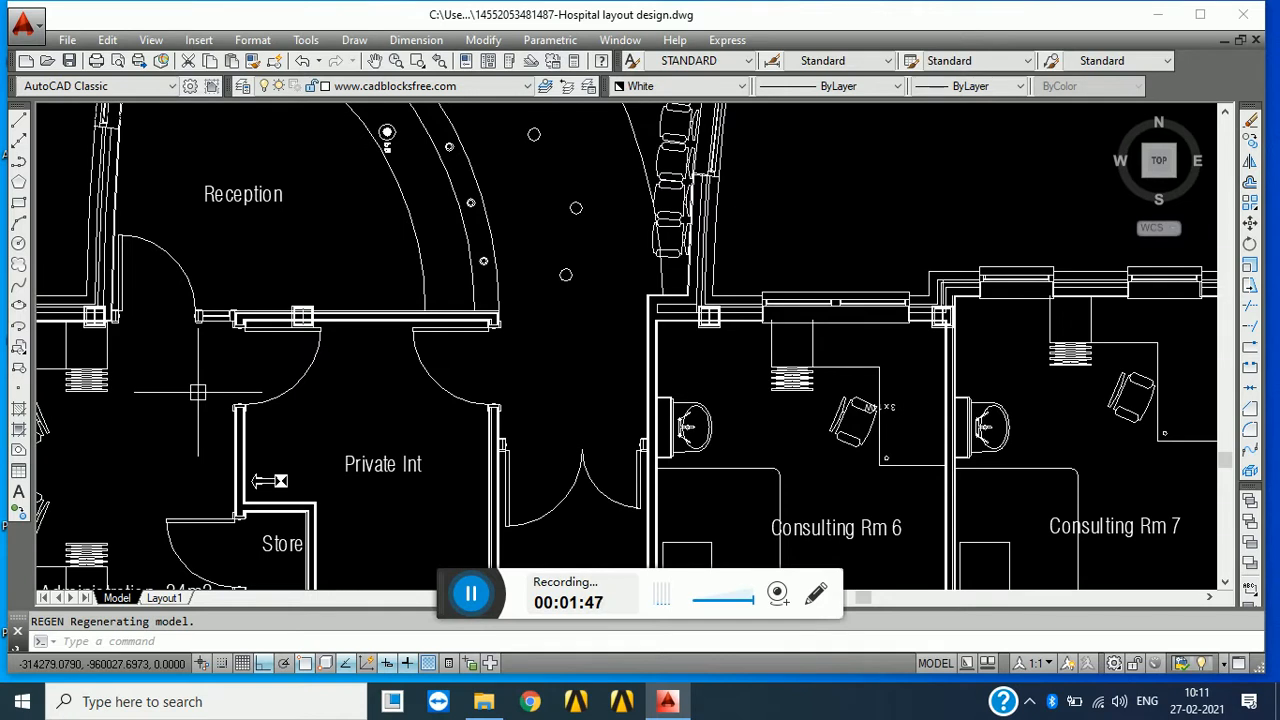
- Inspect the Private Int, Store, Tea station, Staff WC and Administration rooms, including the slatted item at the administration desk
click(468, 592)
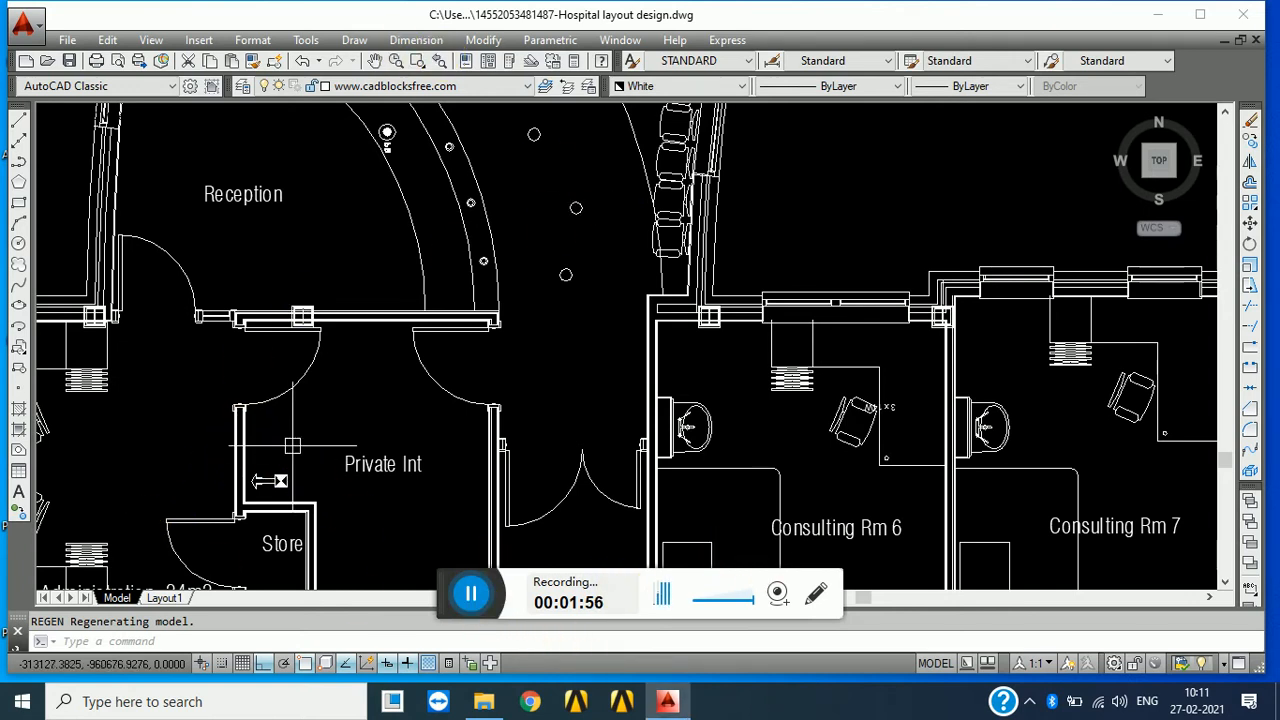
middle_drag(375, 498, 428, 375)
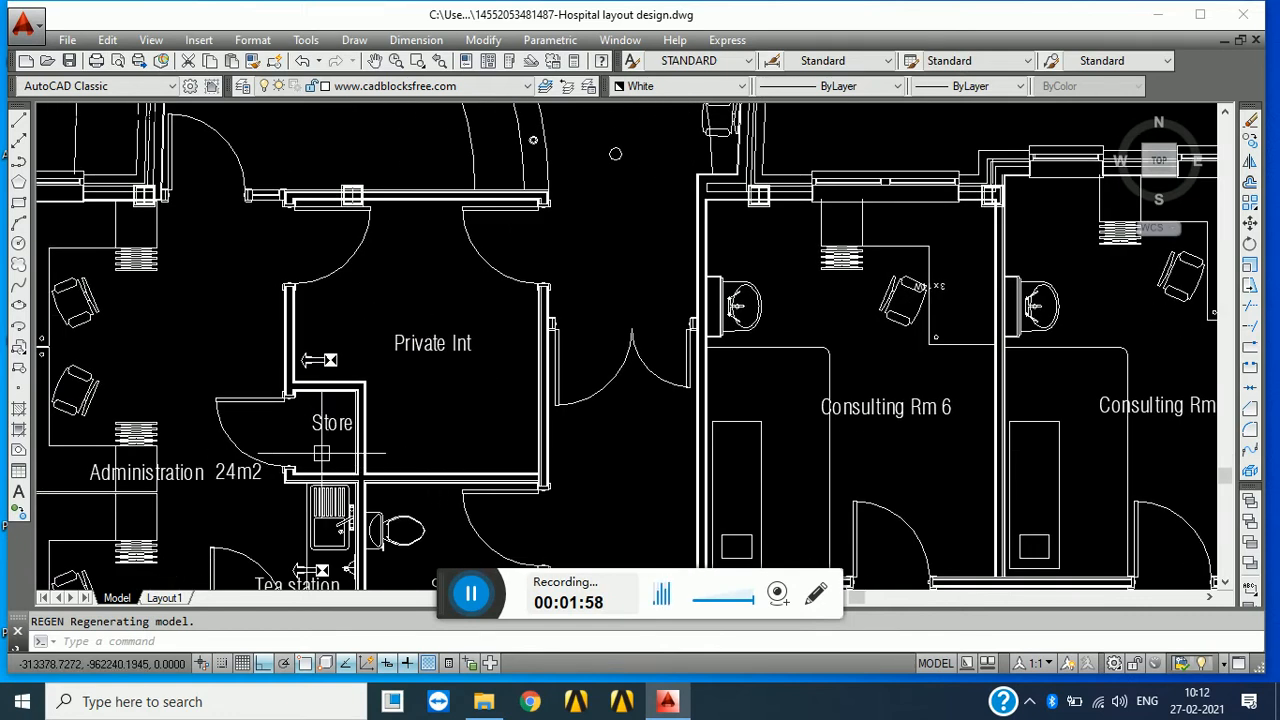
middle_drag(398, 516, 444, 341)
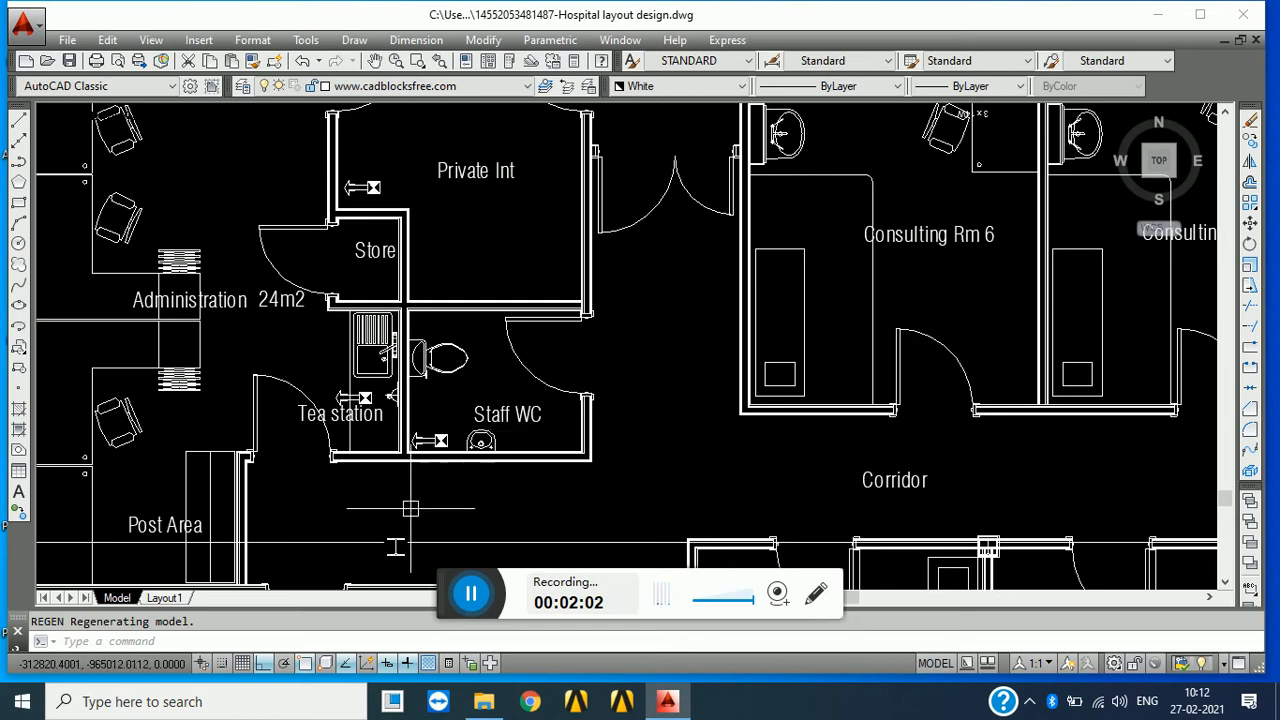
middle_drag(464, 464, 573, 323)
middle_drag(267, 455, 298, 574)
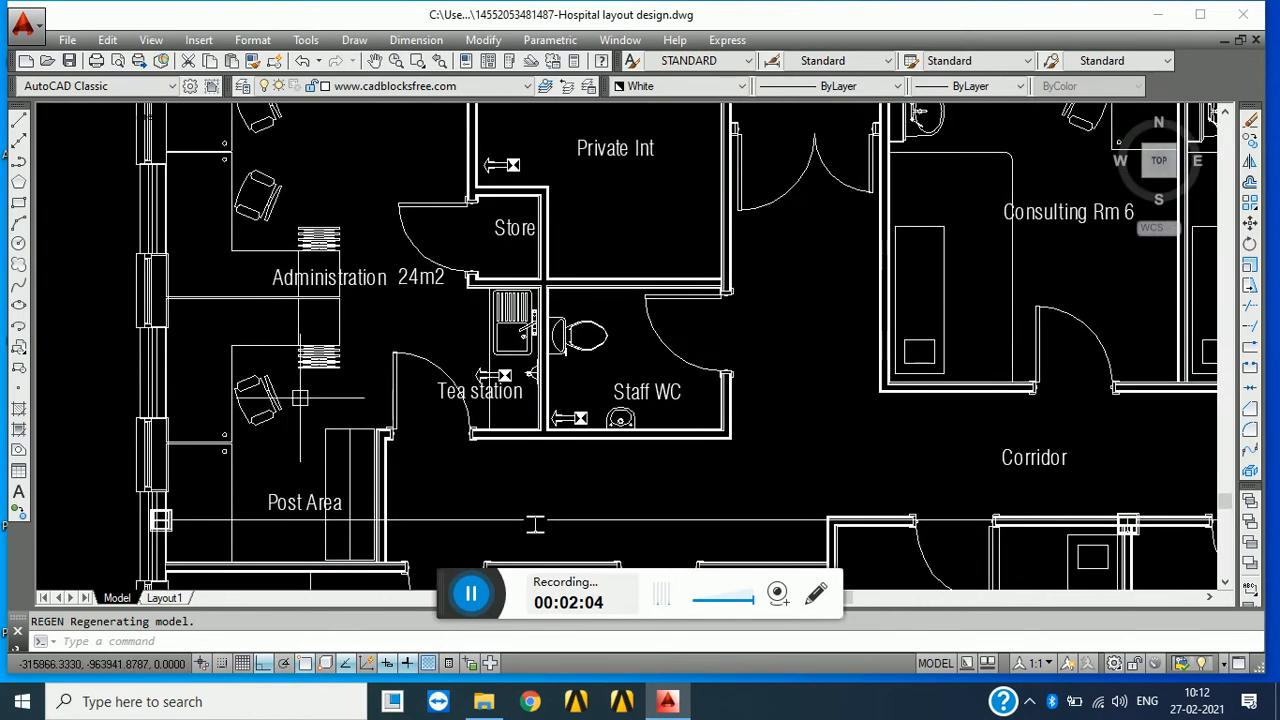
scroll(300, 398, up, 5)
click(182, 239)
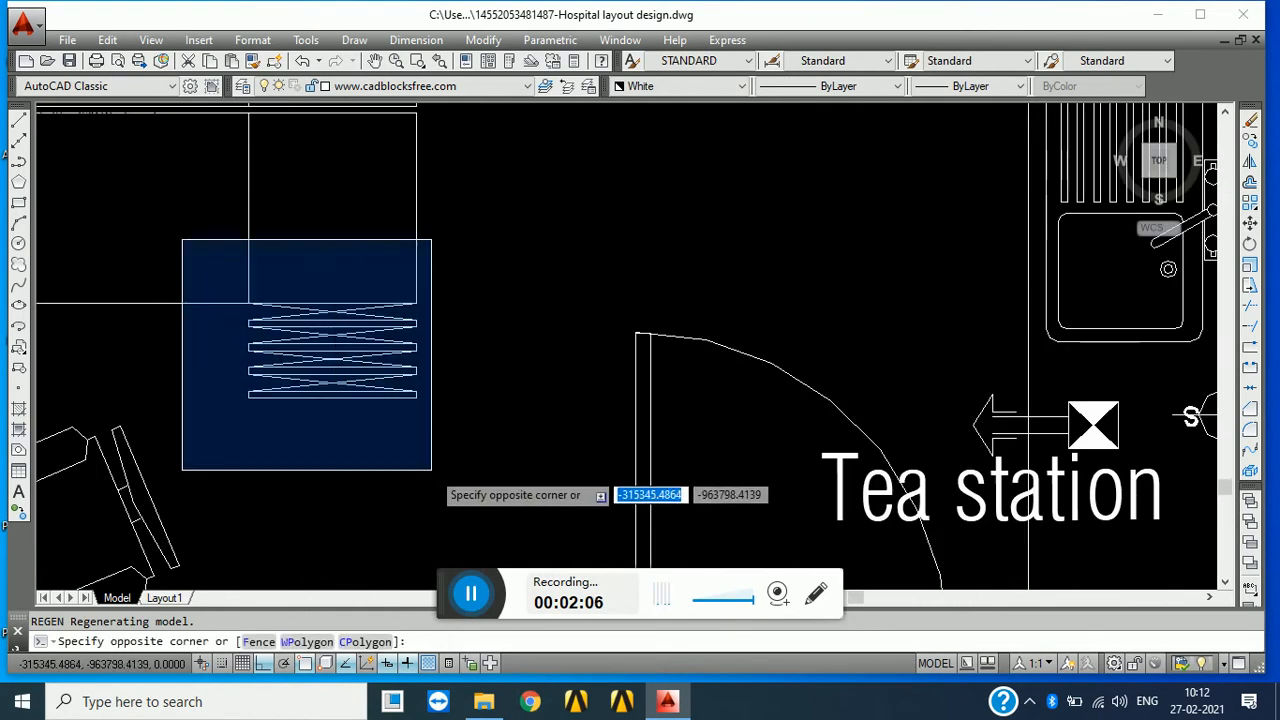
click(431, 469)
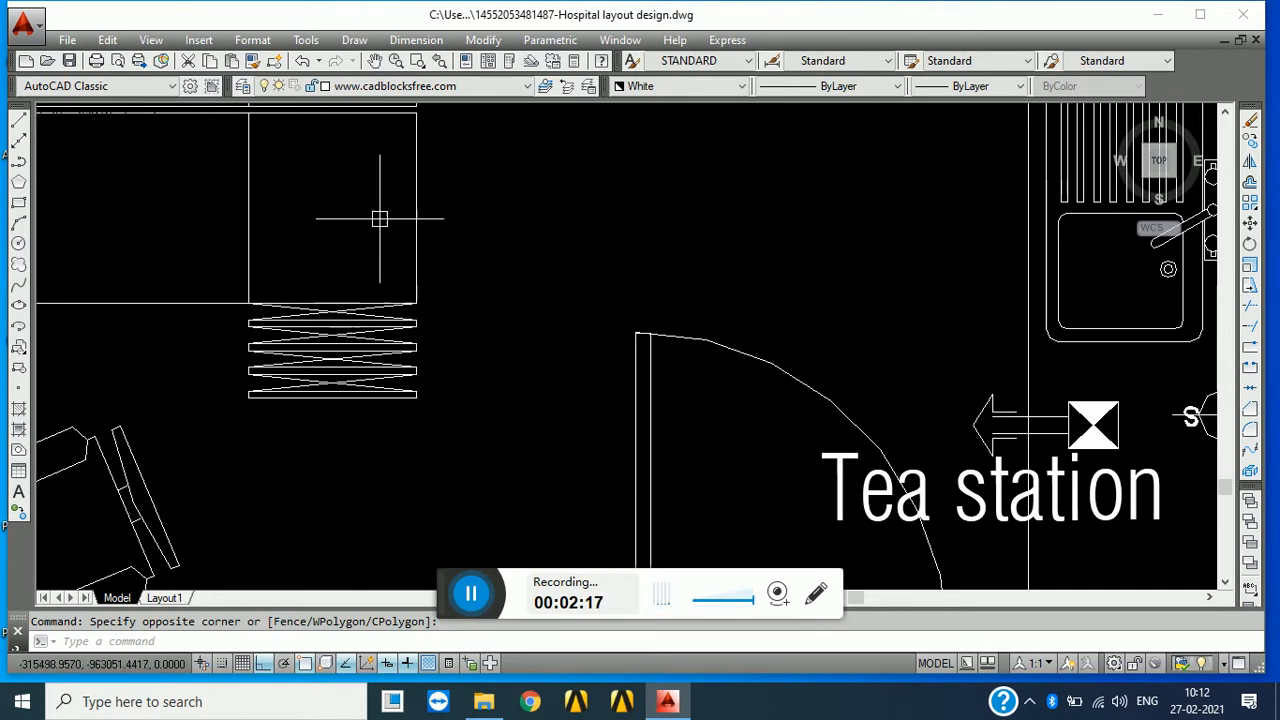
- Inspect the furniture and bed in Consulting Rm 1, plus the layout of Consulting Rm 8 and the Registrar room
scroll(383, 235, down, 8)
scroll(277, 257, up, 4)
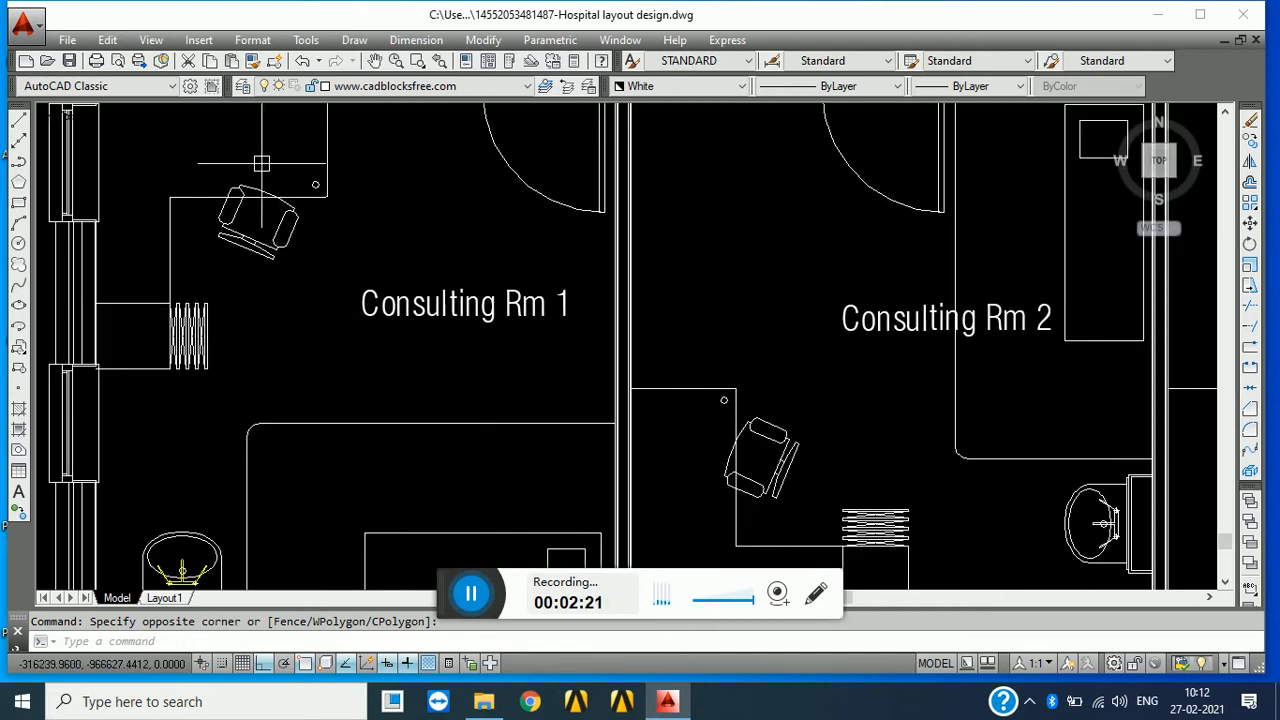
scroll(258, 222, down, 2)
middle_drag(224, 461, 205, 475)
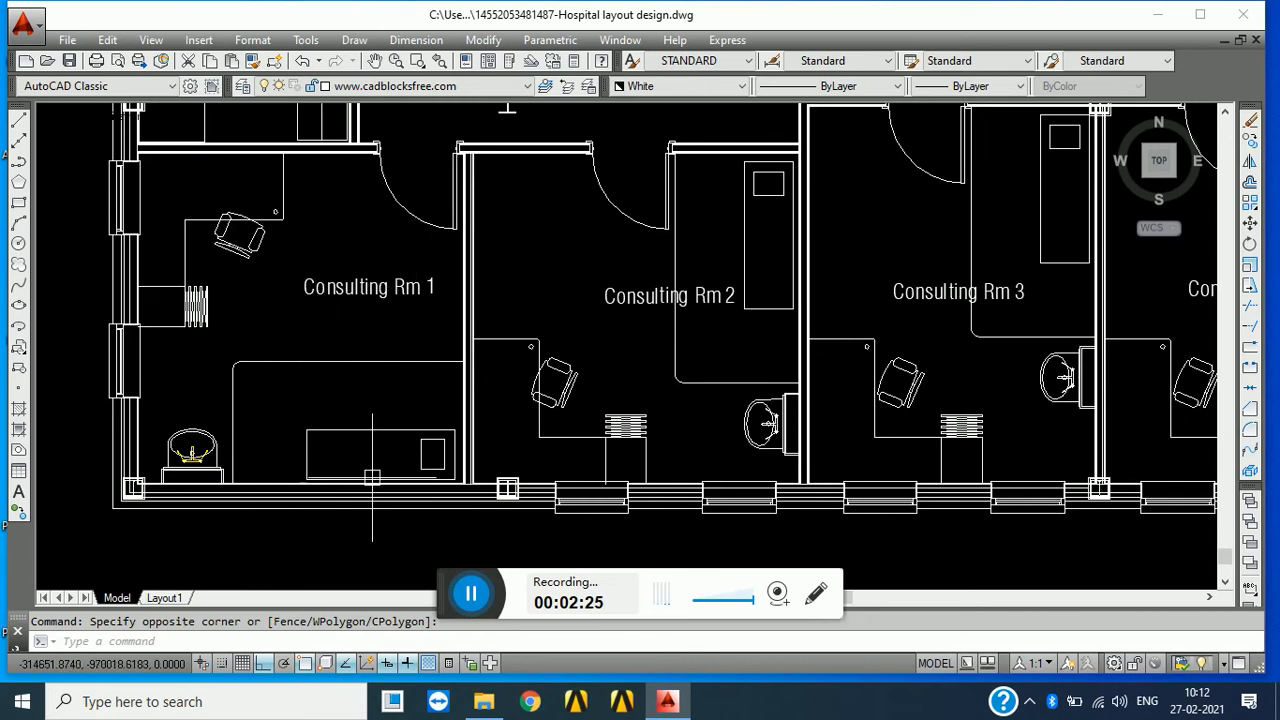
click(294, 400)
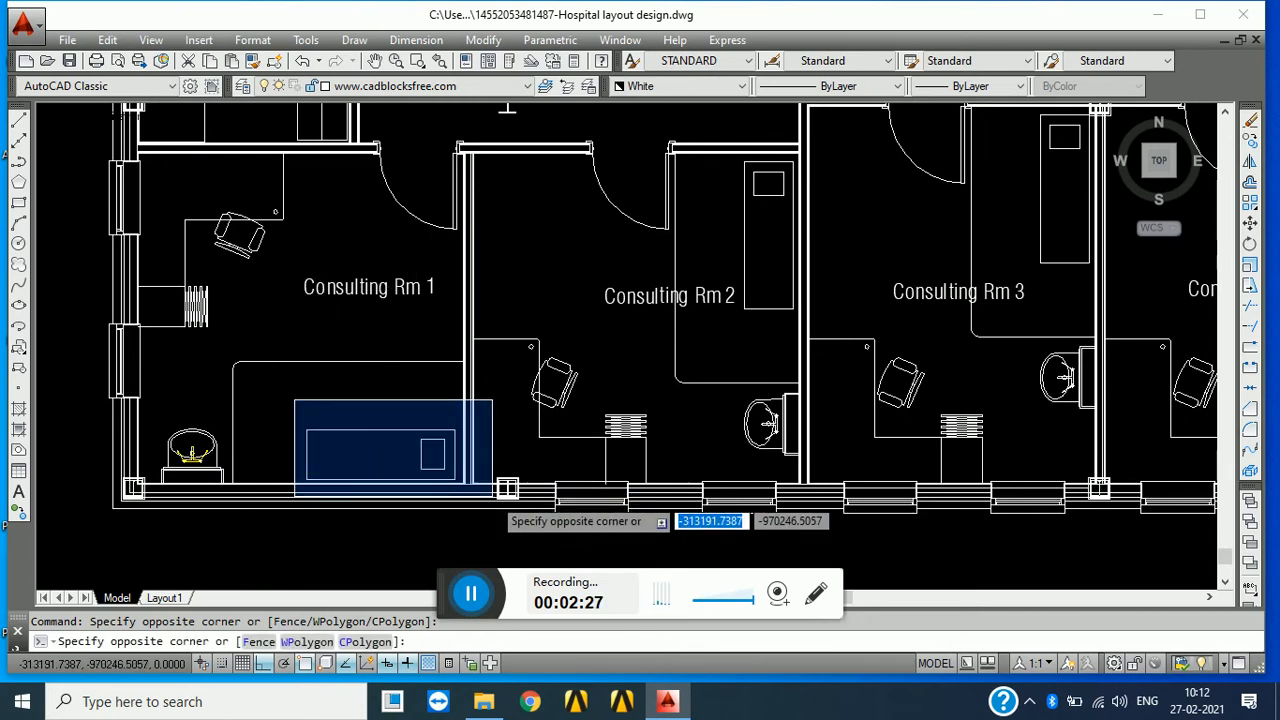
click(305, 382)
scroll(553, 358, down, 5)
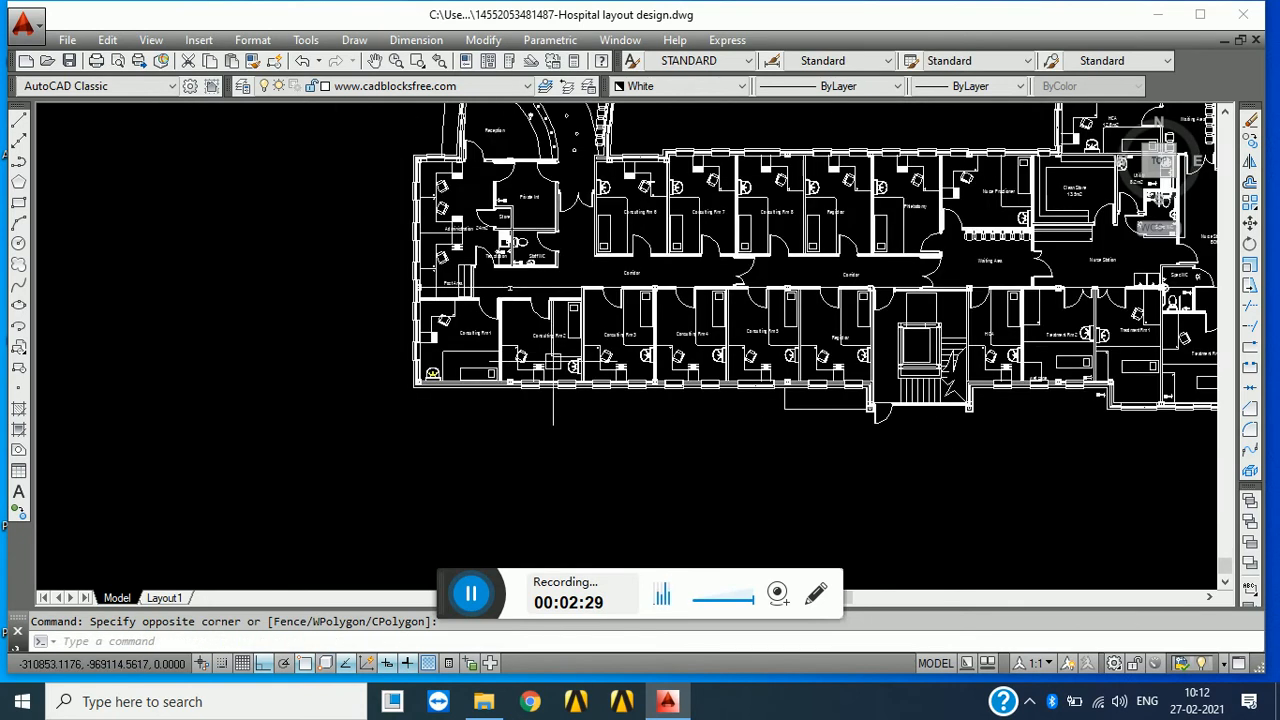
middle_drag(551, 360, 2, 521)
scroll(234, 424, up, 5)
scroll(193, 383, up, 4)
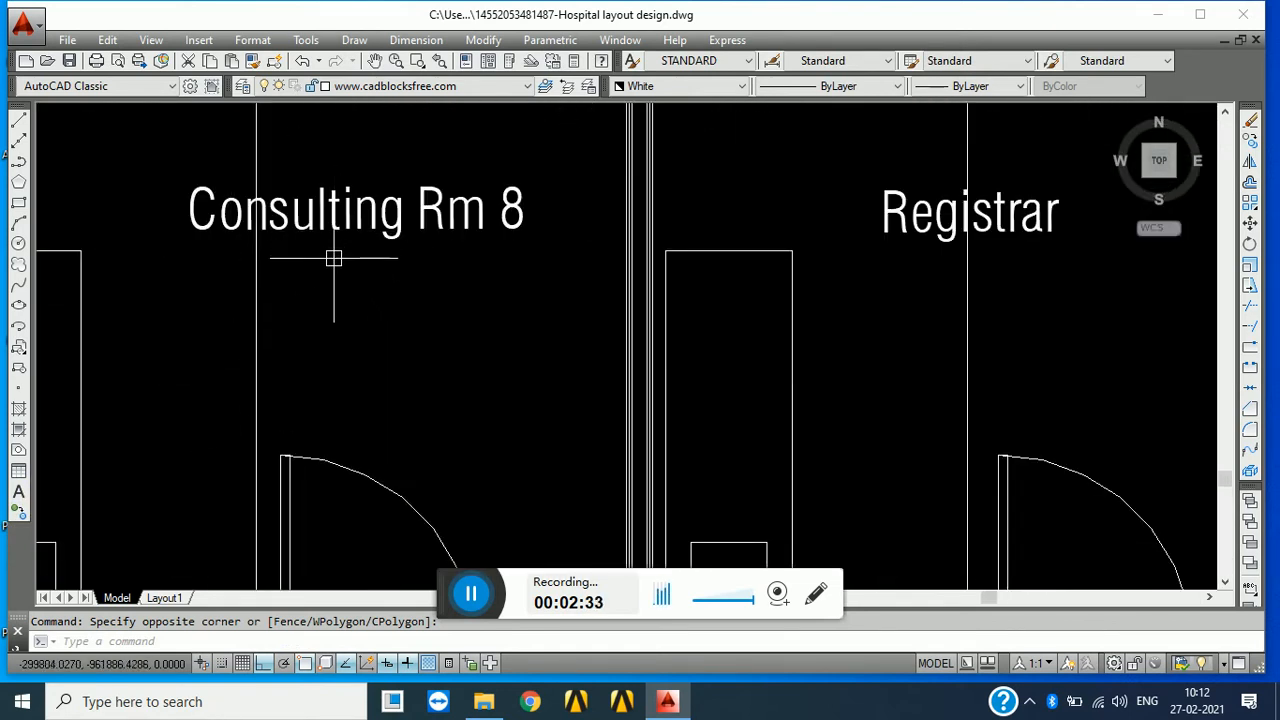
- Examine the row of chairs in the Waiting Area next to the Nurse Station, beyond the Phlebotomy room
middle_drag(333, 261, 278, 316)
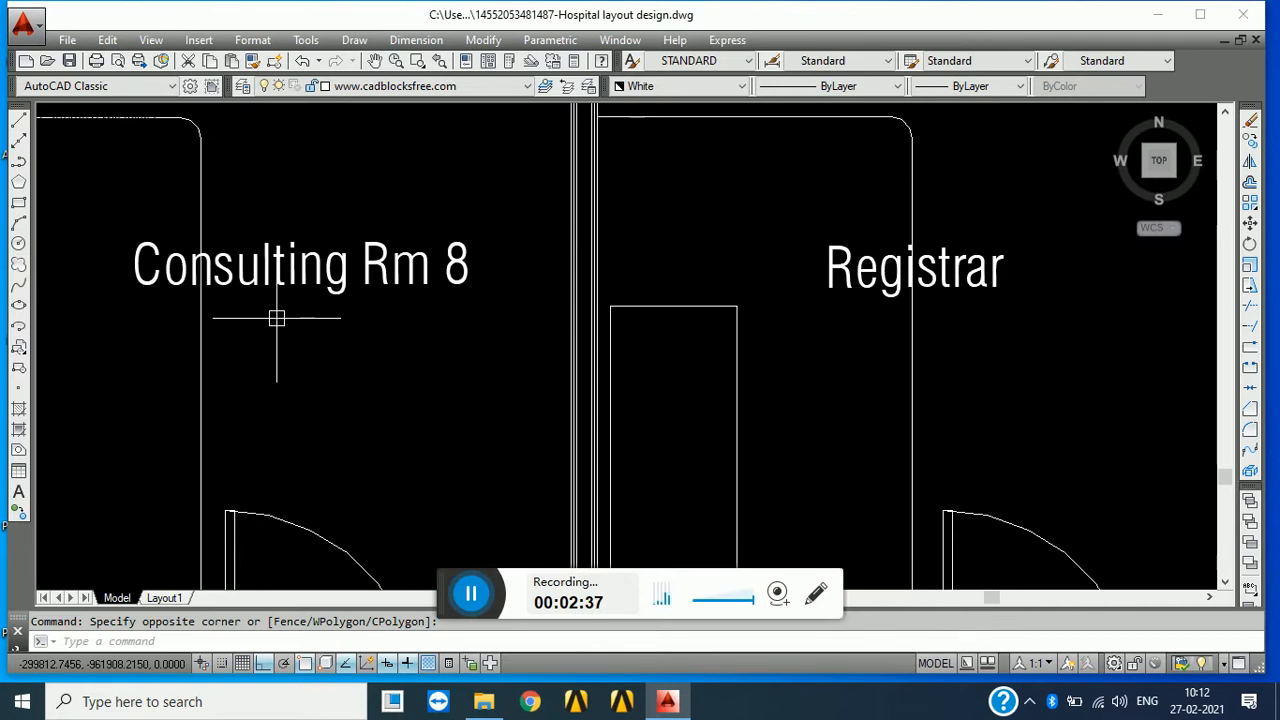
scroll(277, 318, down, 7)
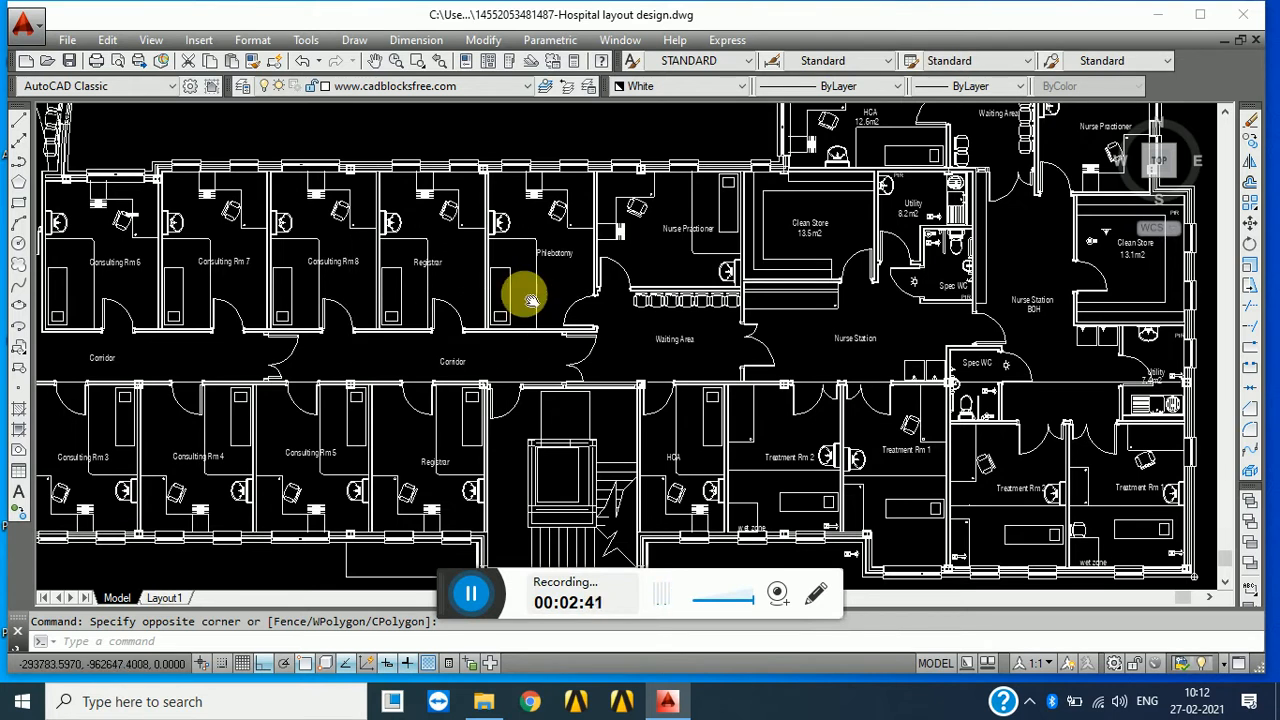
middle_drag(501, 298, 225, 338)
scroll(415, 316, up, 6)
middle_drag(456, 421, 500, 397)
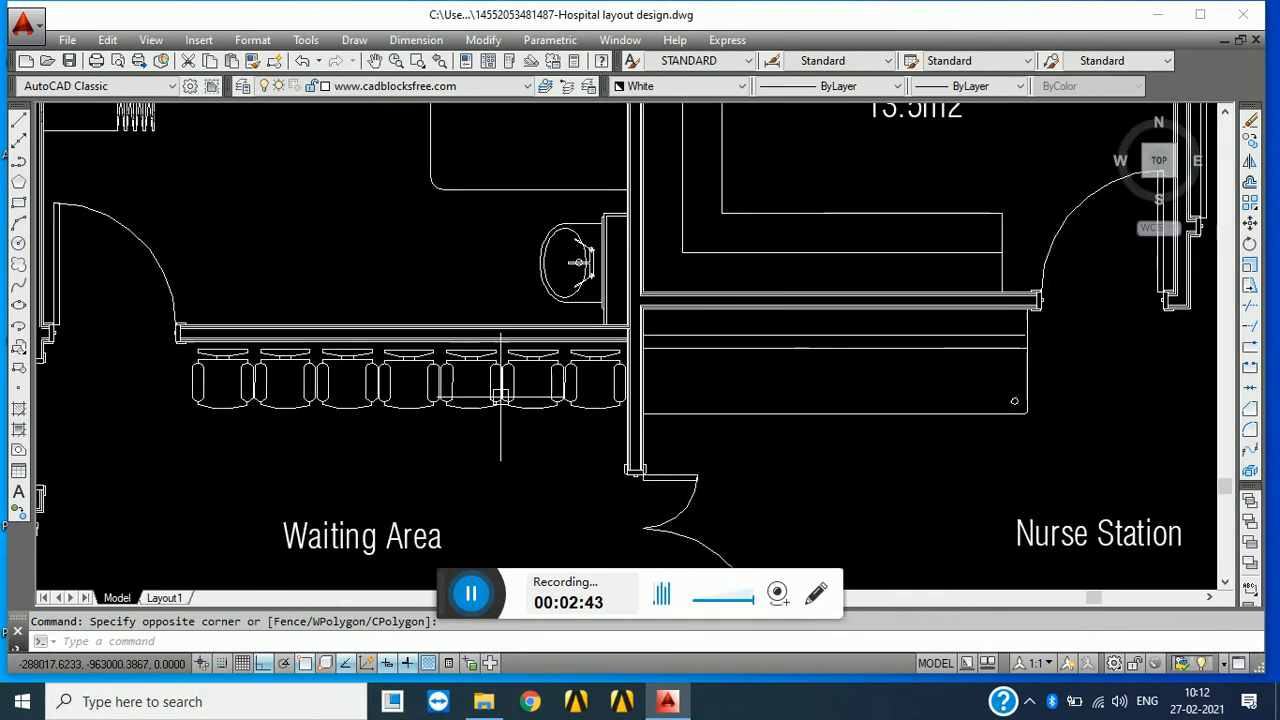
scroll(340, 415, down, 4)
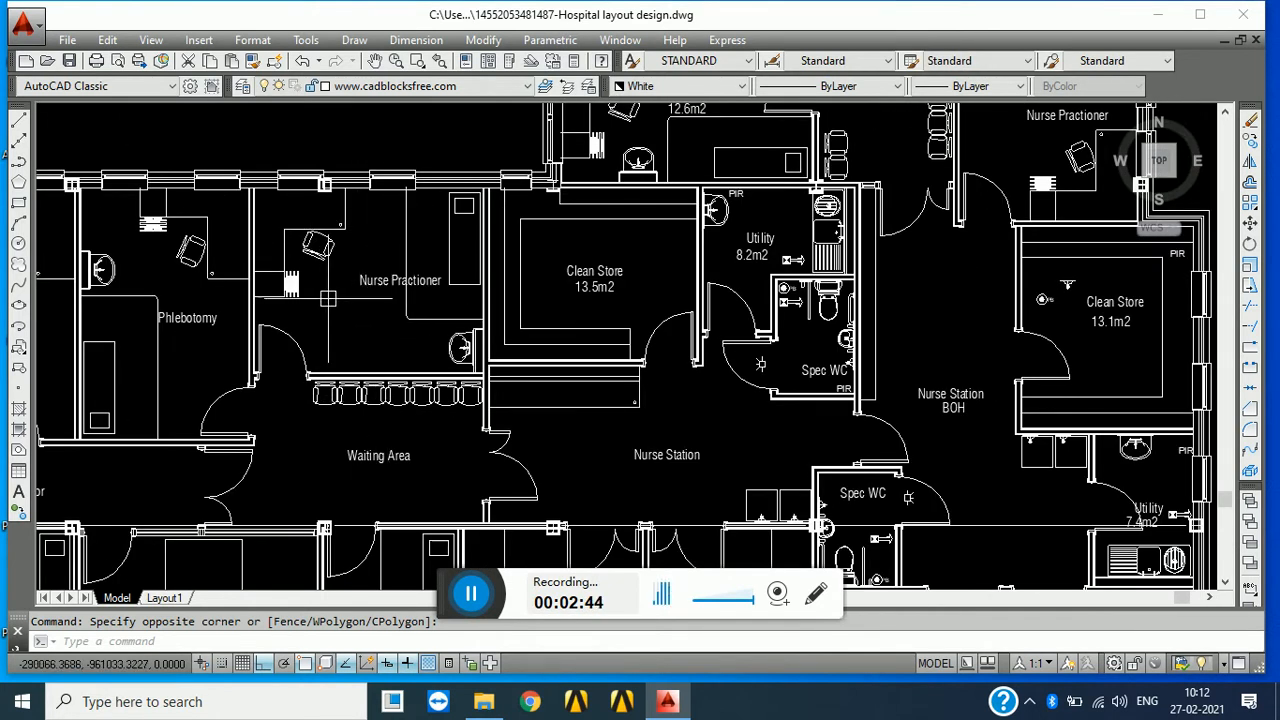
- Inspect the column and window in the outer wall of the Nurse Practioner room beside the Clean Store
scroll(333, 197, up, 6)
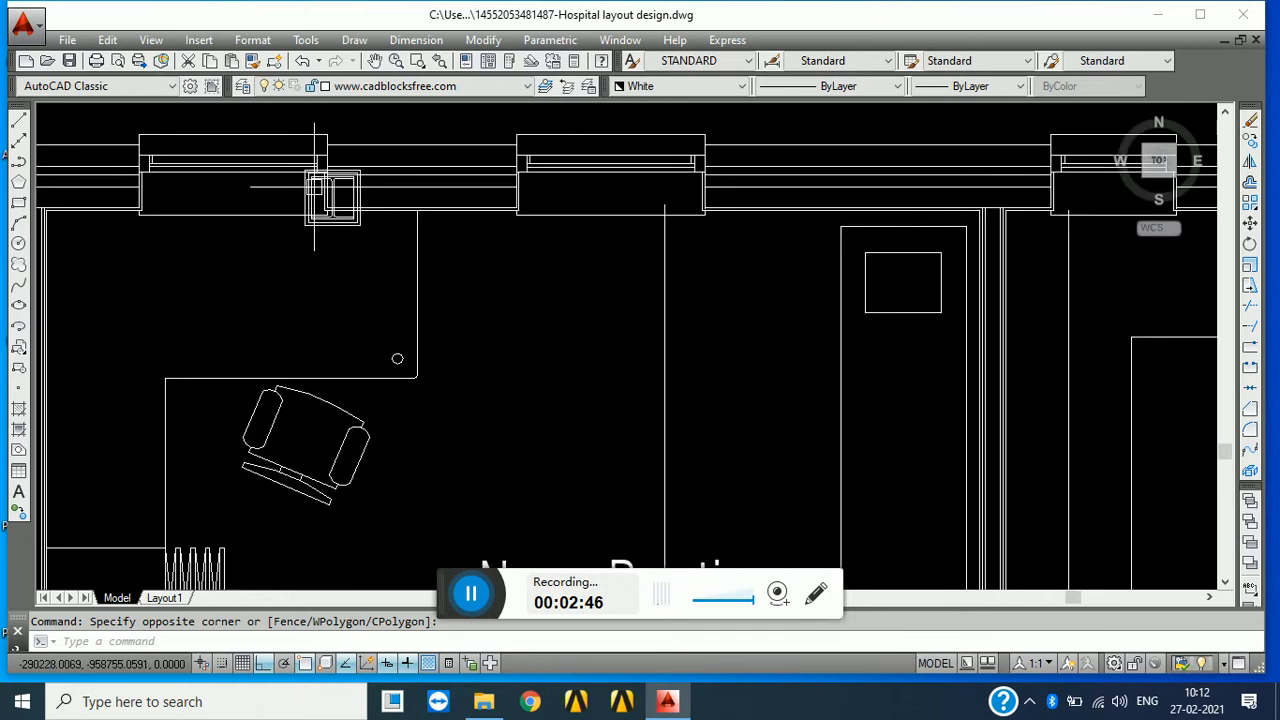
scroll(333, 197, down, 2)
middle_drag(410, 284, 275, 310)
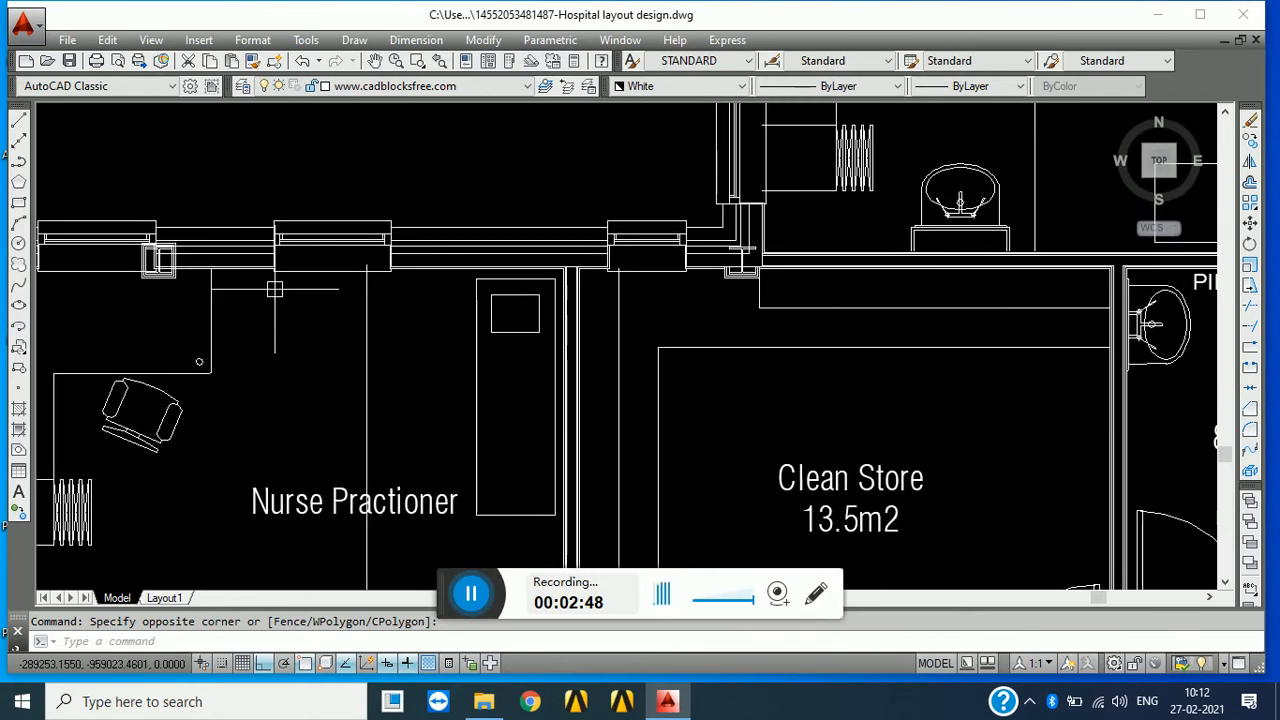
scroll(288, 264, up, 2)
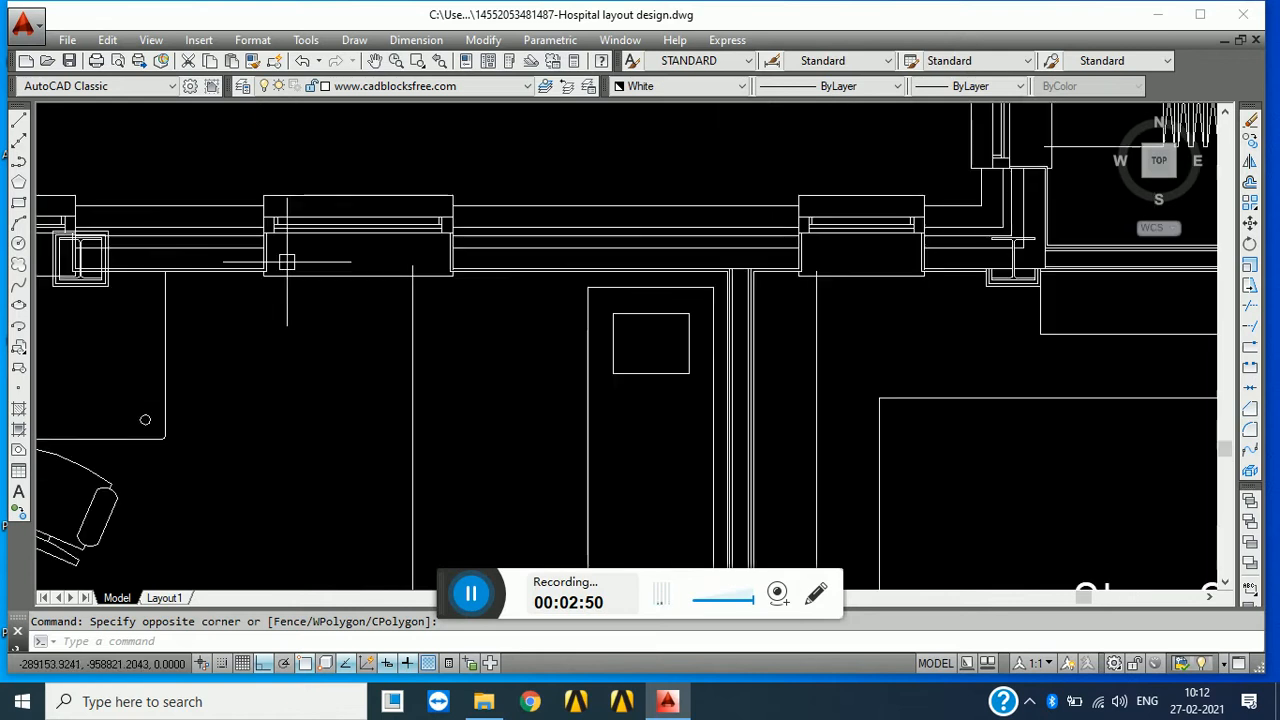
click(240, 141)
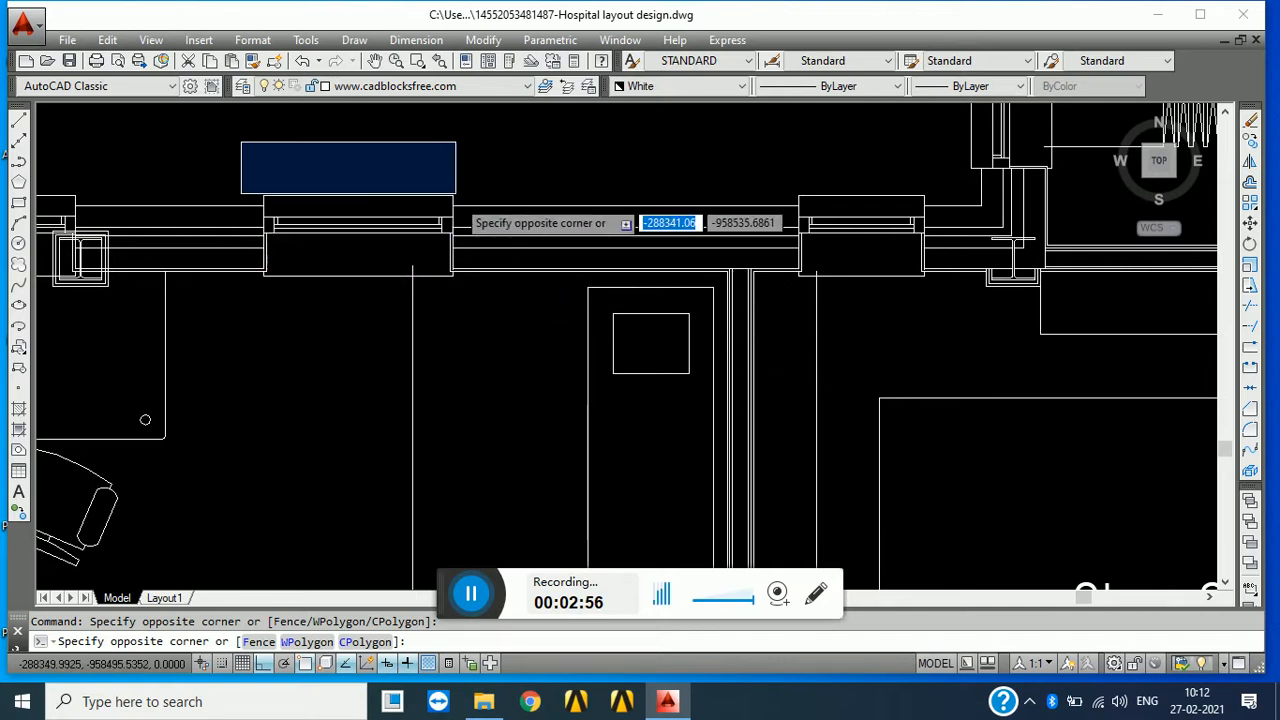
click(440, 162)
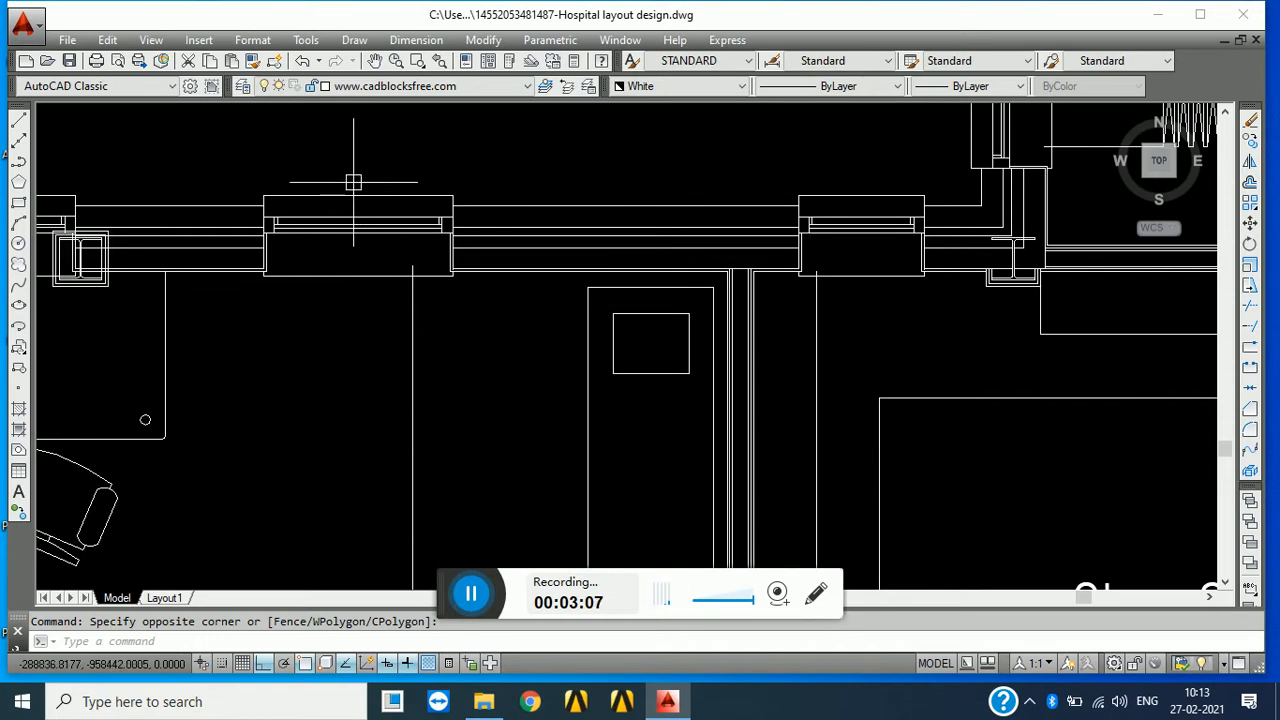
click(233, 179)
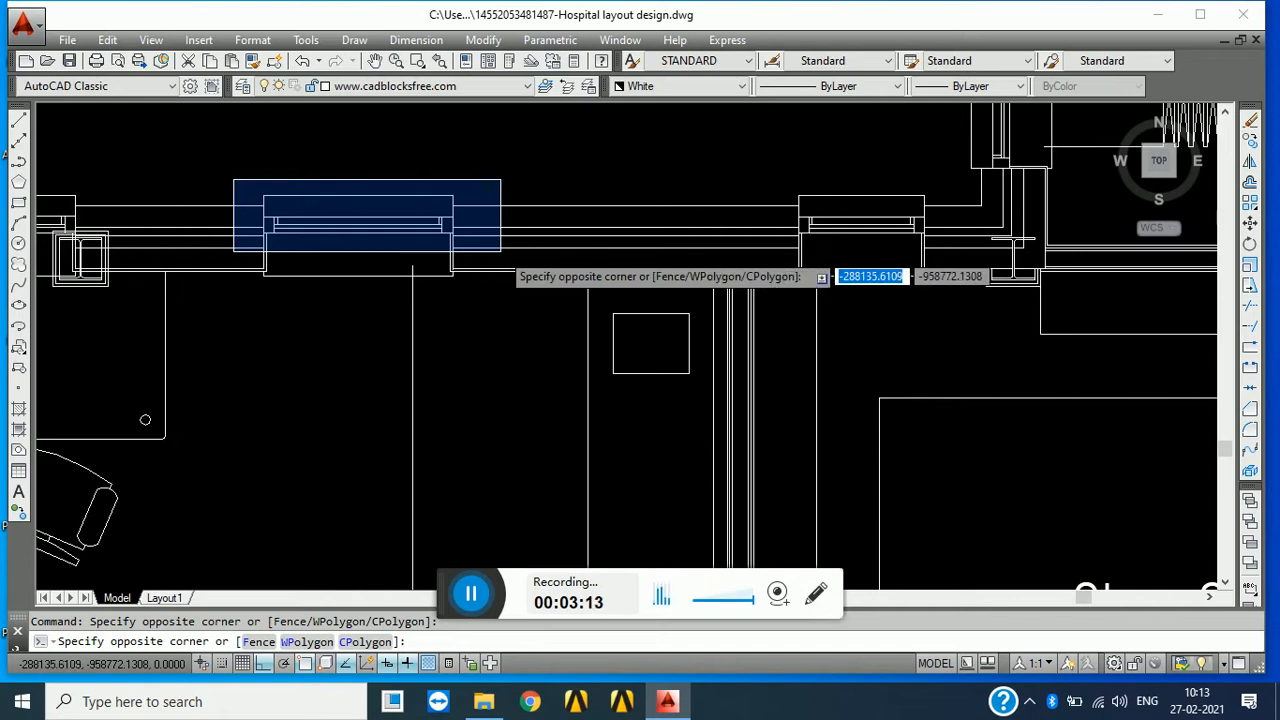
click(294, 160)
scroll(351, 247, up, 4)
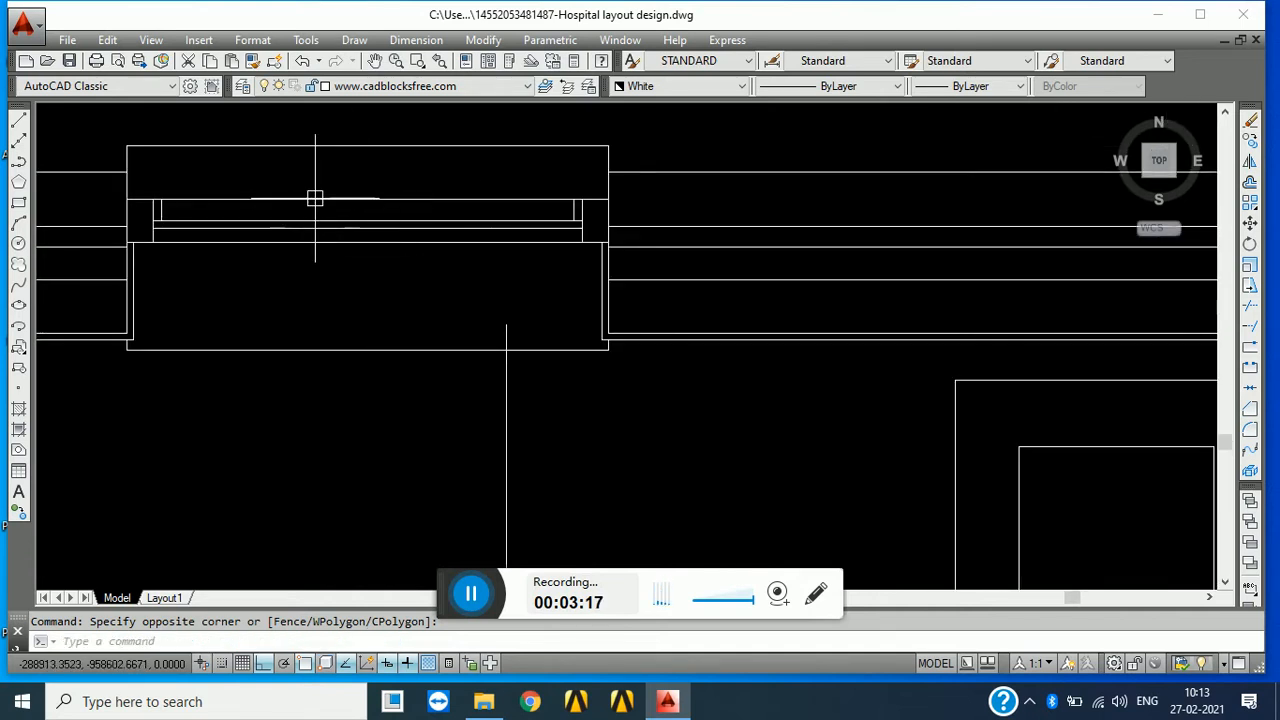
- View the Clean Store and Utility rooms, plus the overall hospital plan with its curved and straight wings
scroll(303, 195, down, 3)
middle_drag(425, 258, 72, 362)
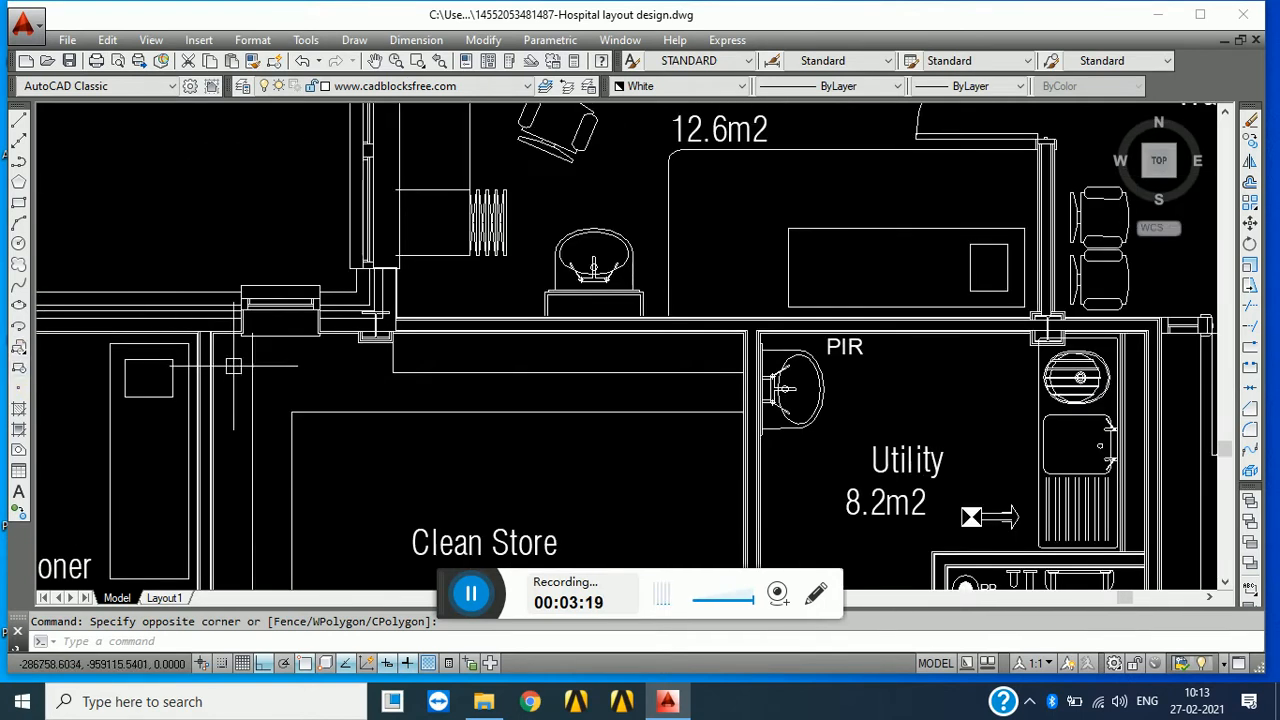
scroll(255, 367, down, 3)
scroll(360, 400, down, 3)
scroll(400, 353, down, 3)
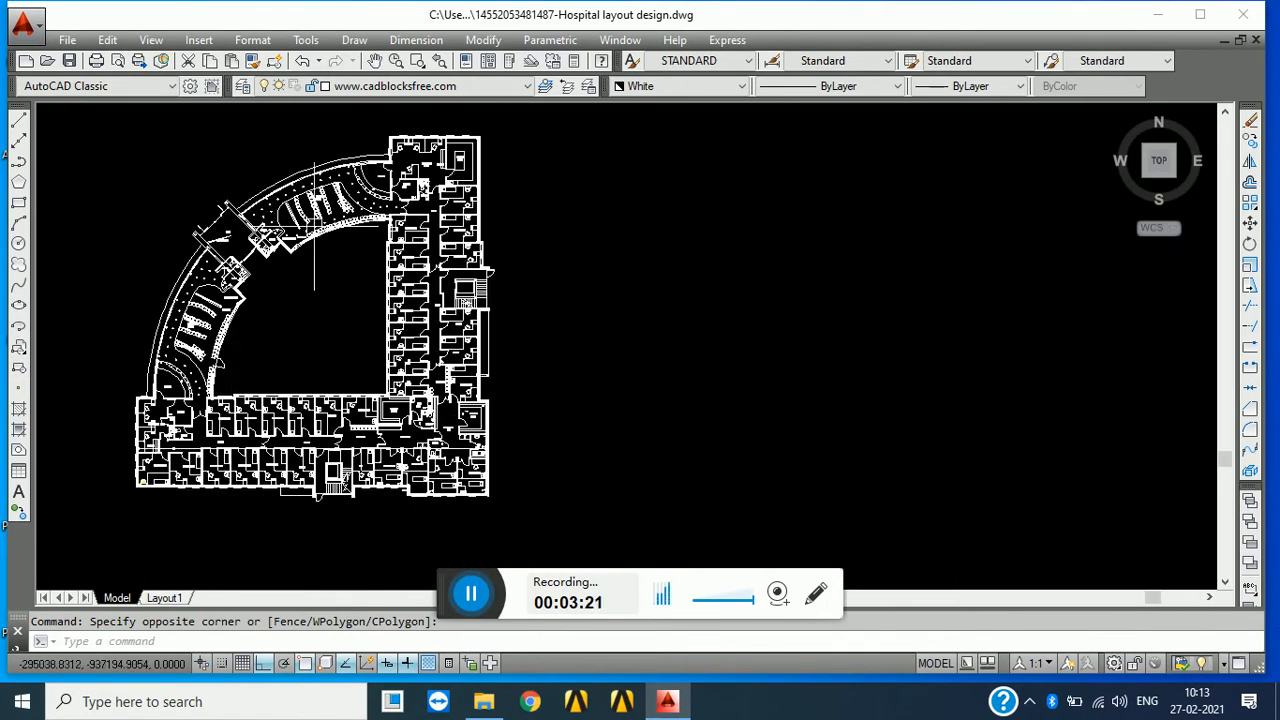
scroll(262, 285, up, 2)
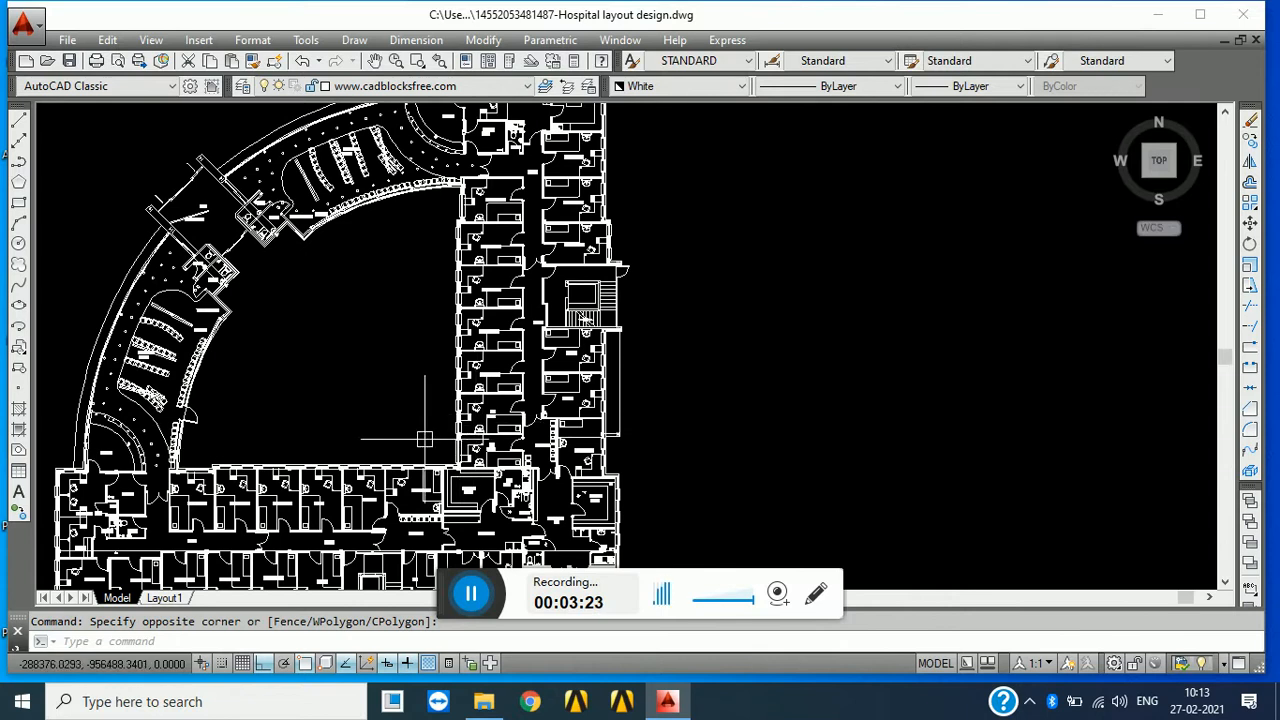
- Inspect the double door in the passage between Private Int and Consulting Rm 6
scroll(425, 438, down, 1)
scroll(277, 423, up, 5)
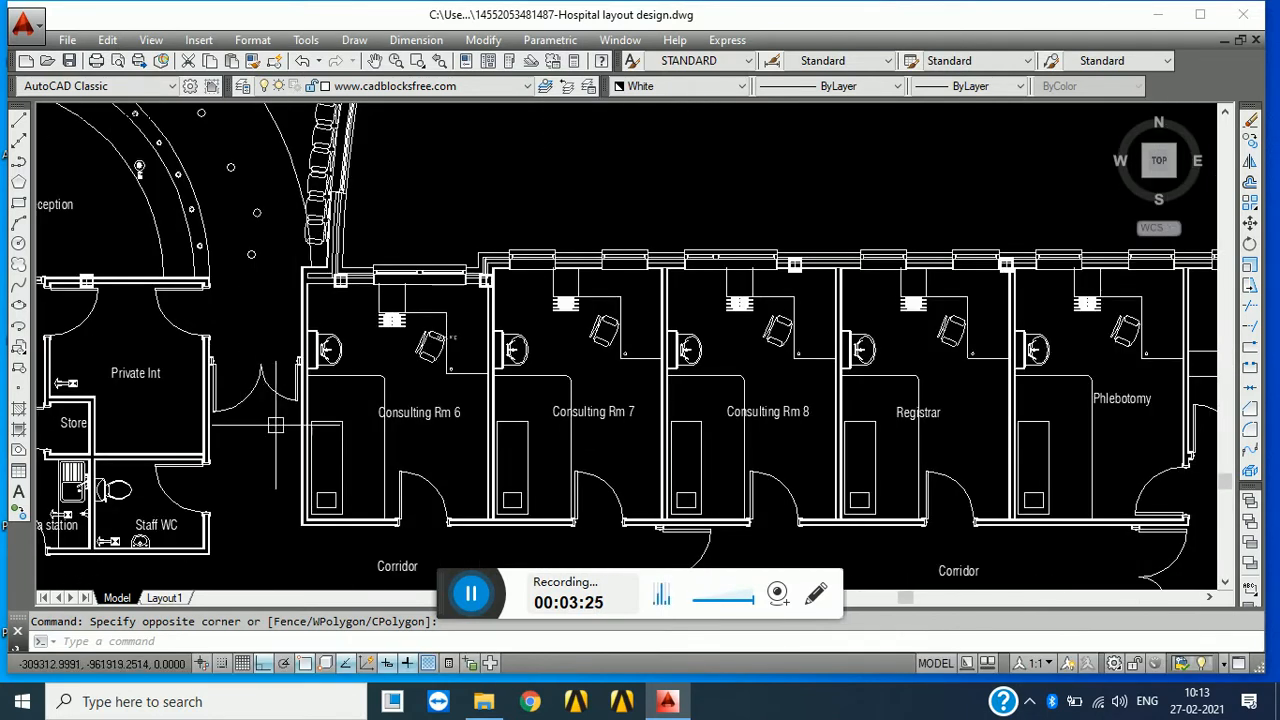
scroll(276, 425, up, 4)
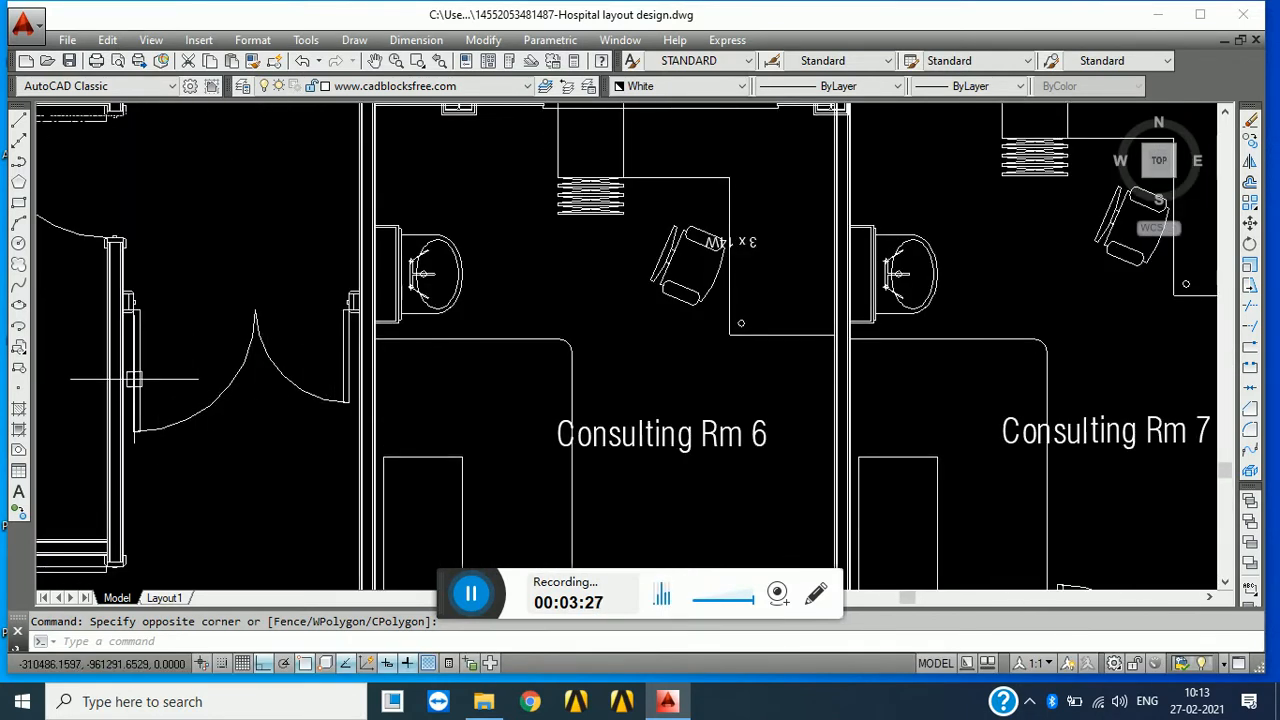
scroll(134, 378, up, 4)
middle_drag(259, 416, 271, 360)
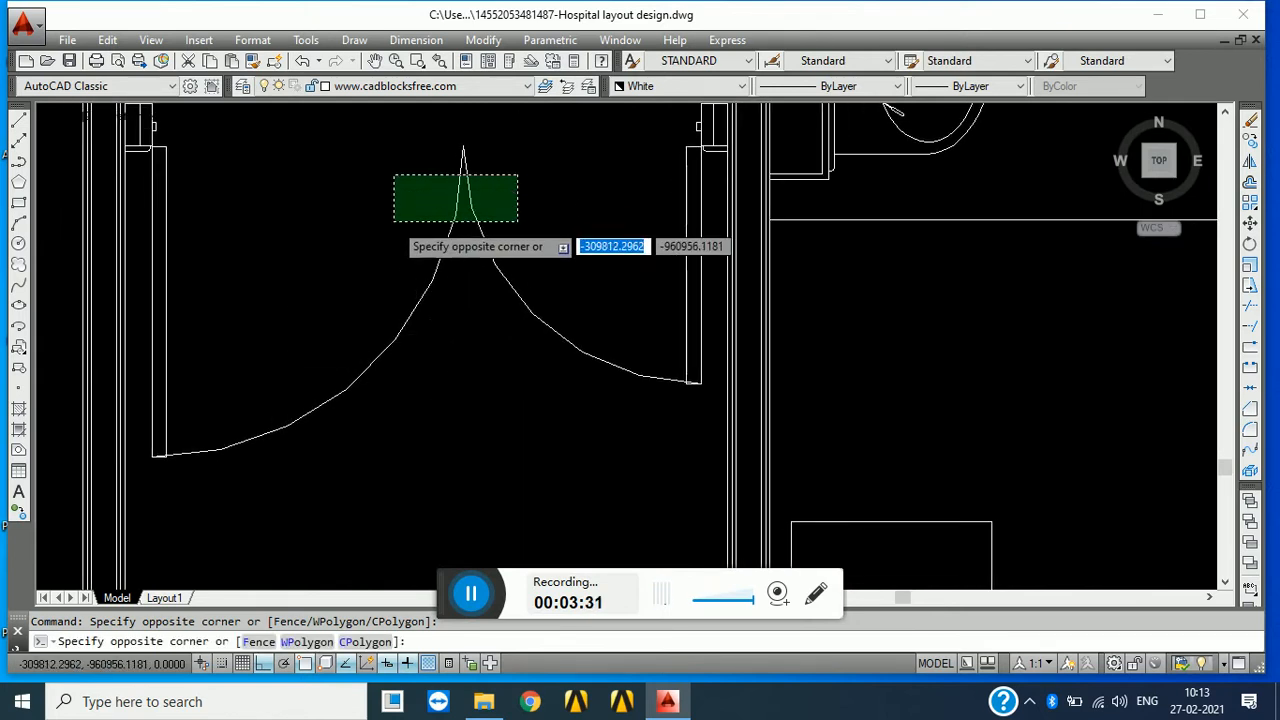
click(471, 189)
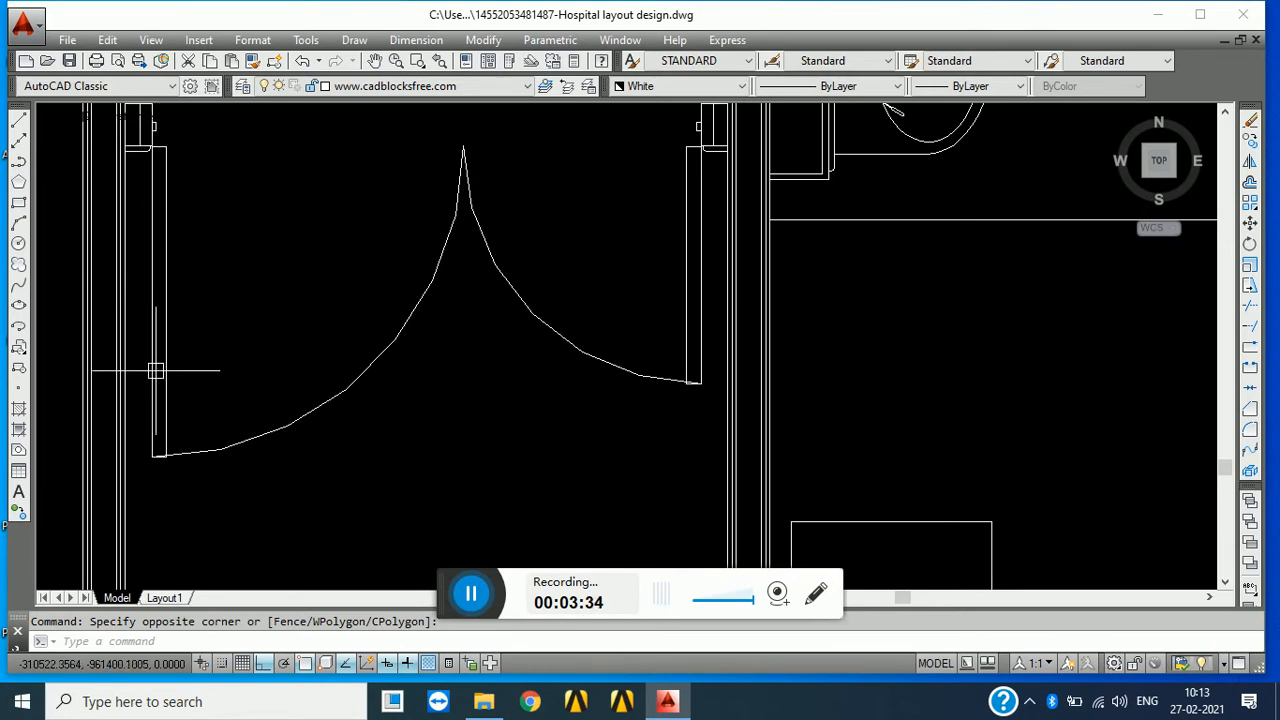
scroll(166, 291, down, 5)
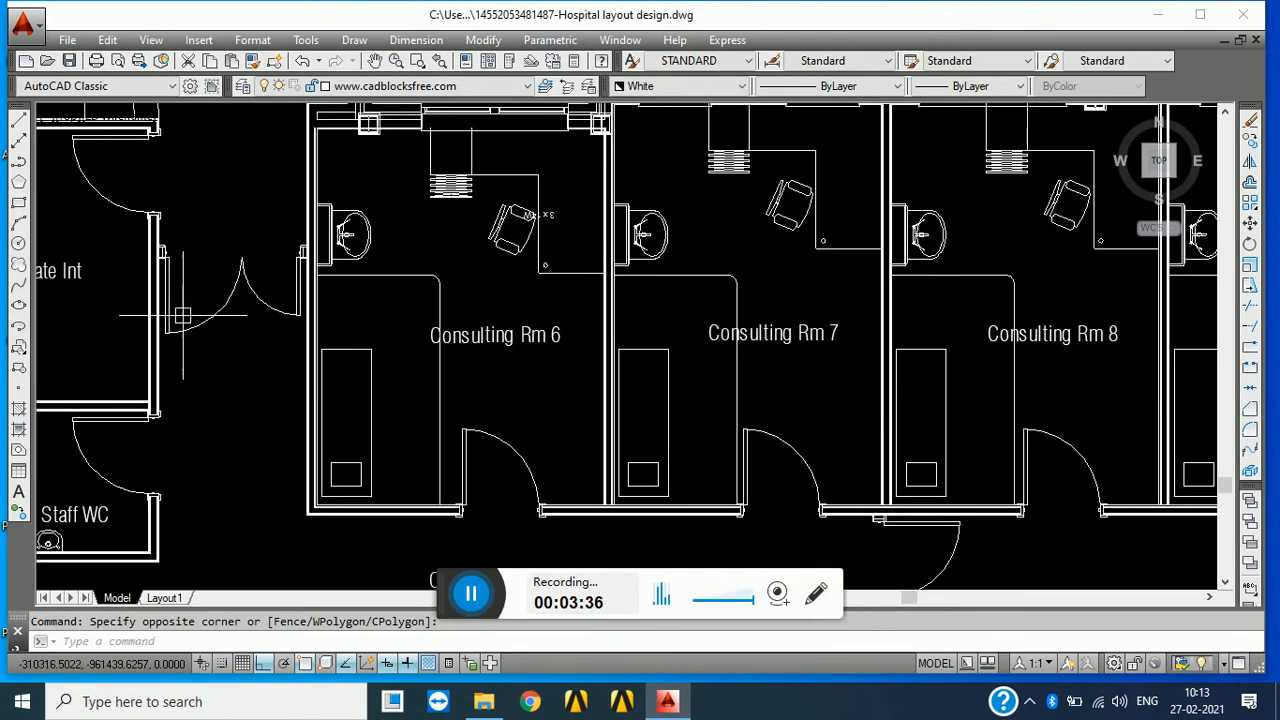
- Examine the Staff WC, its door and toilet, and the sink in the adjoining Tea station
scroll(130, 385, up, 6)
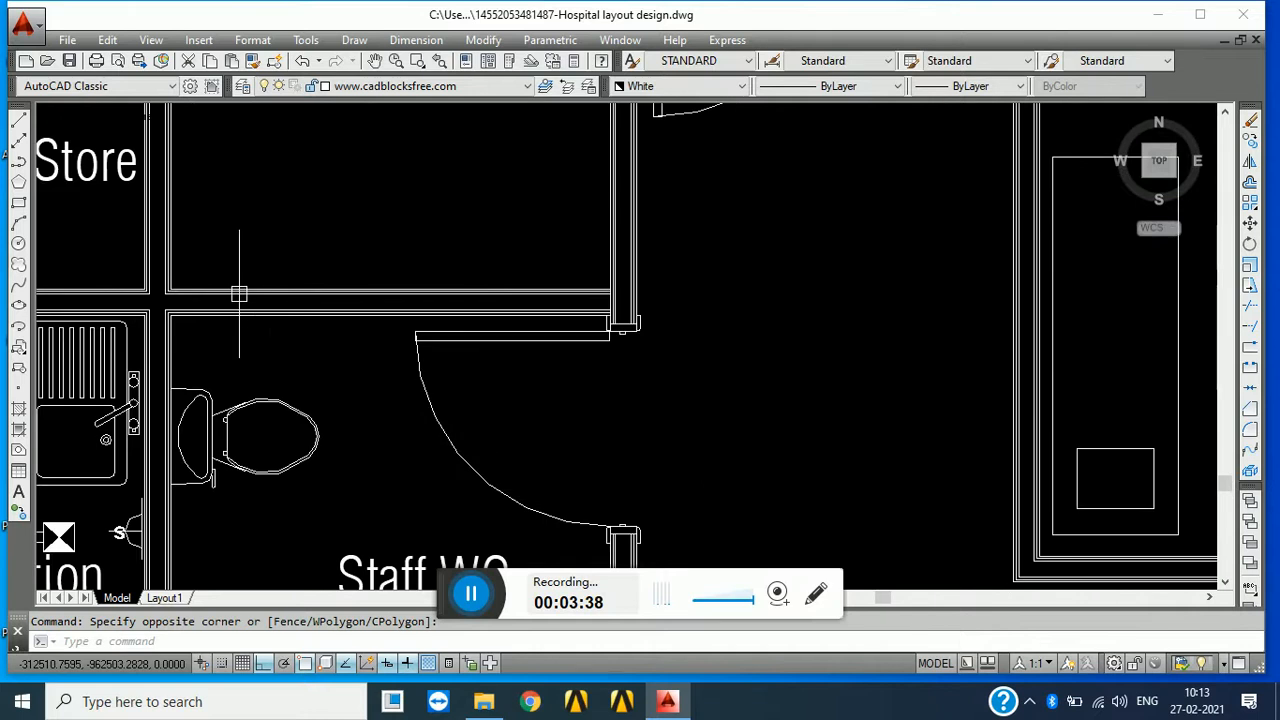
scroll(130, 383, down, 3)
scroll(129, 383, up, 4)
scroll(200, 360, down, 2)
scroll(279, 330, up, 3)
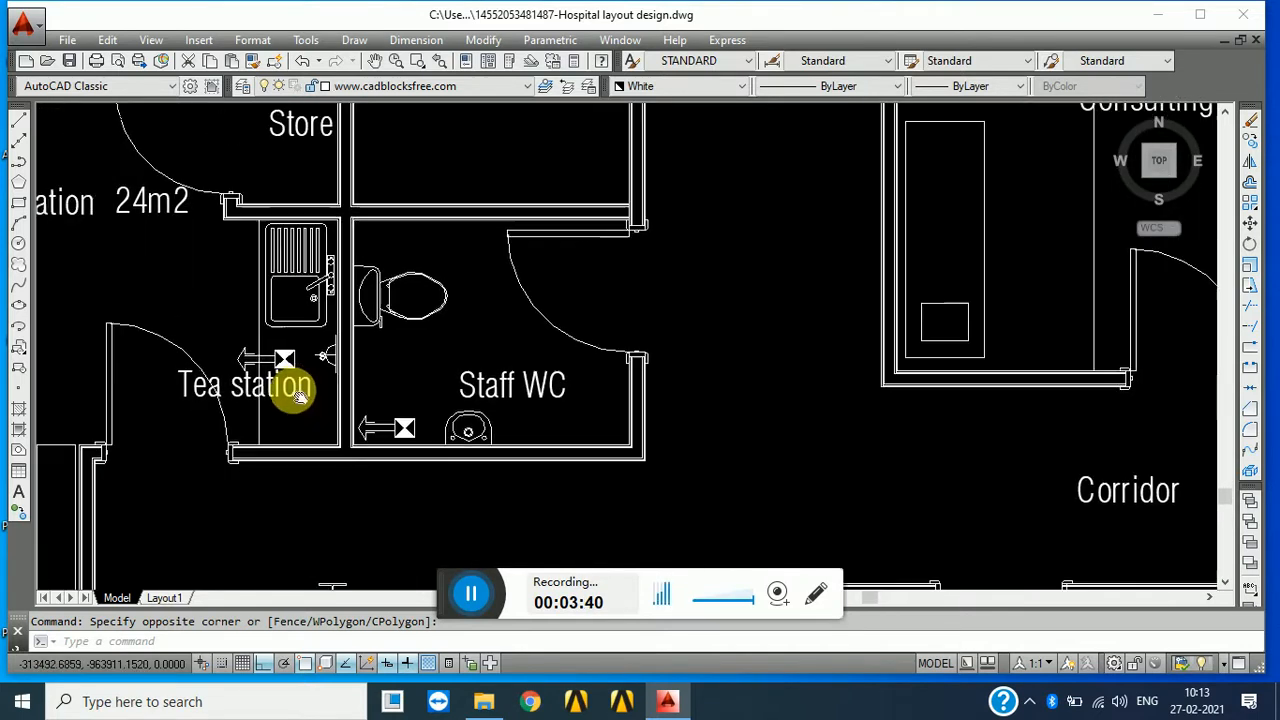
middle_drag(471, 299, 250, 377)
middle_drag(329, 413, 317, 357)
- Inspect the arrow symbol above the Tea station label
scroll(240, 260, up, 6)
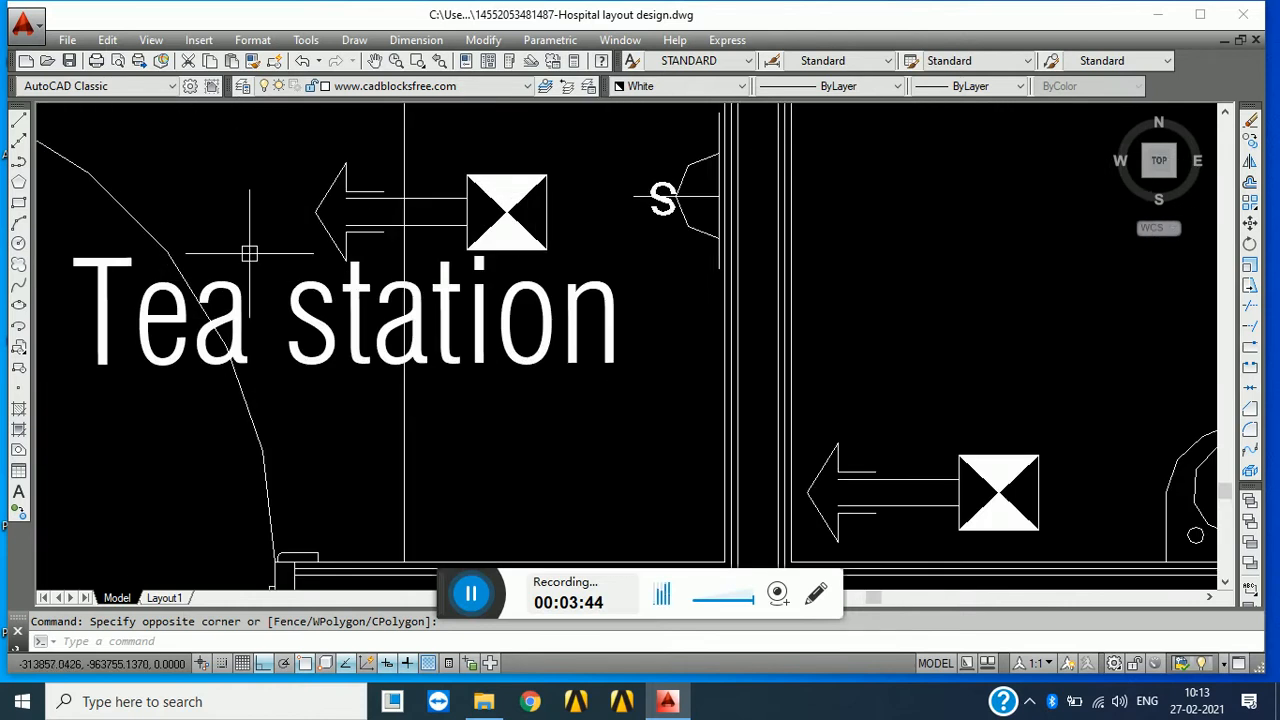
click(221, 139)
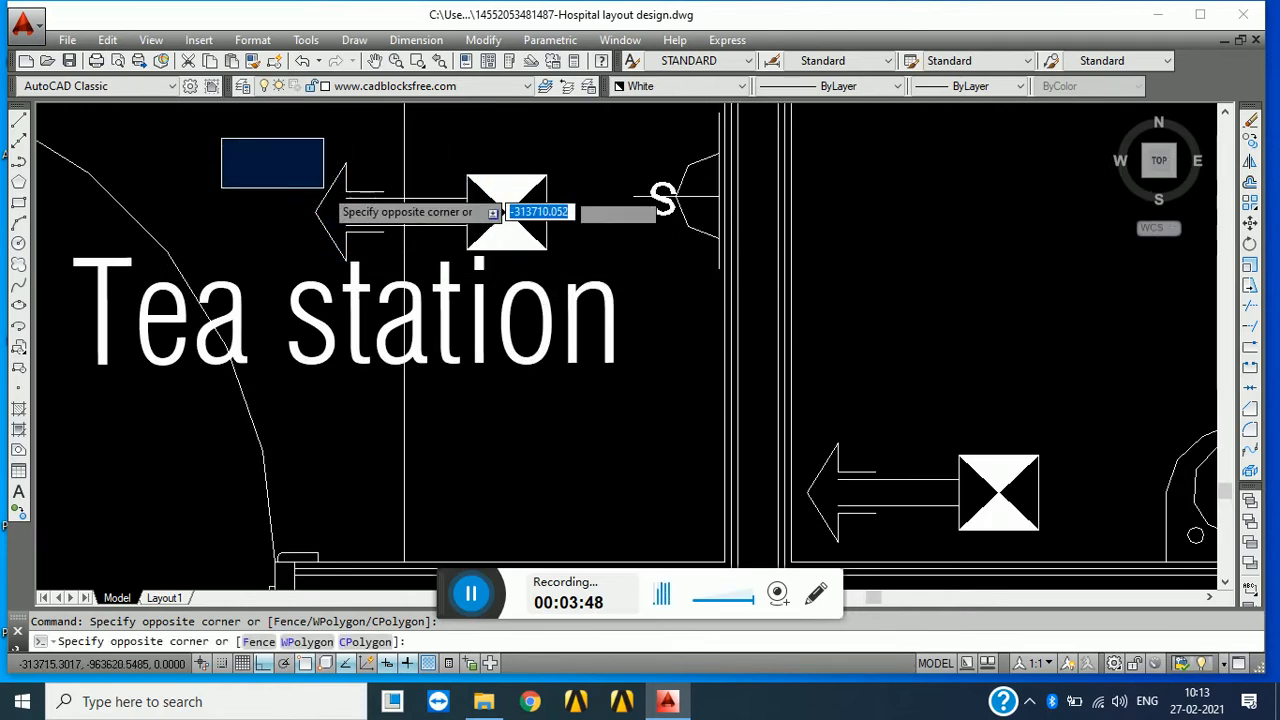
click(365, 222)
scroll(365, 222, down, 6)
middle_drag(545, 306, 400, 360)
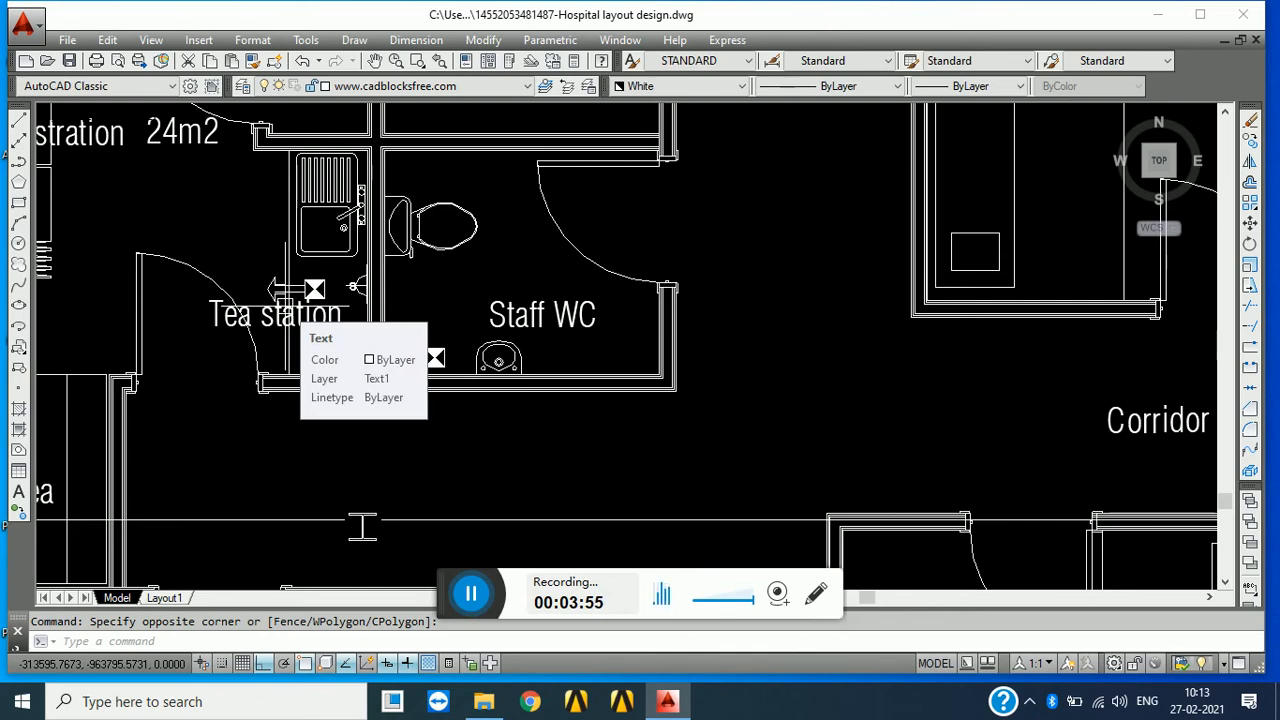
- Examine Consulting Rm 1 to Consulting Rm 5 along the corridor, including their doors, desks and beds
scroll(469, 440, down, 4)
middle_drag(466, 525, 416, 337)
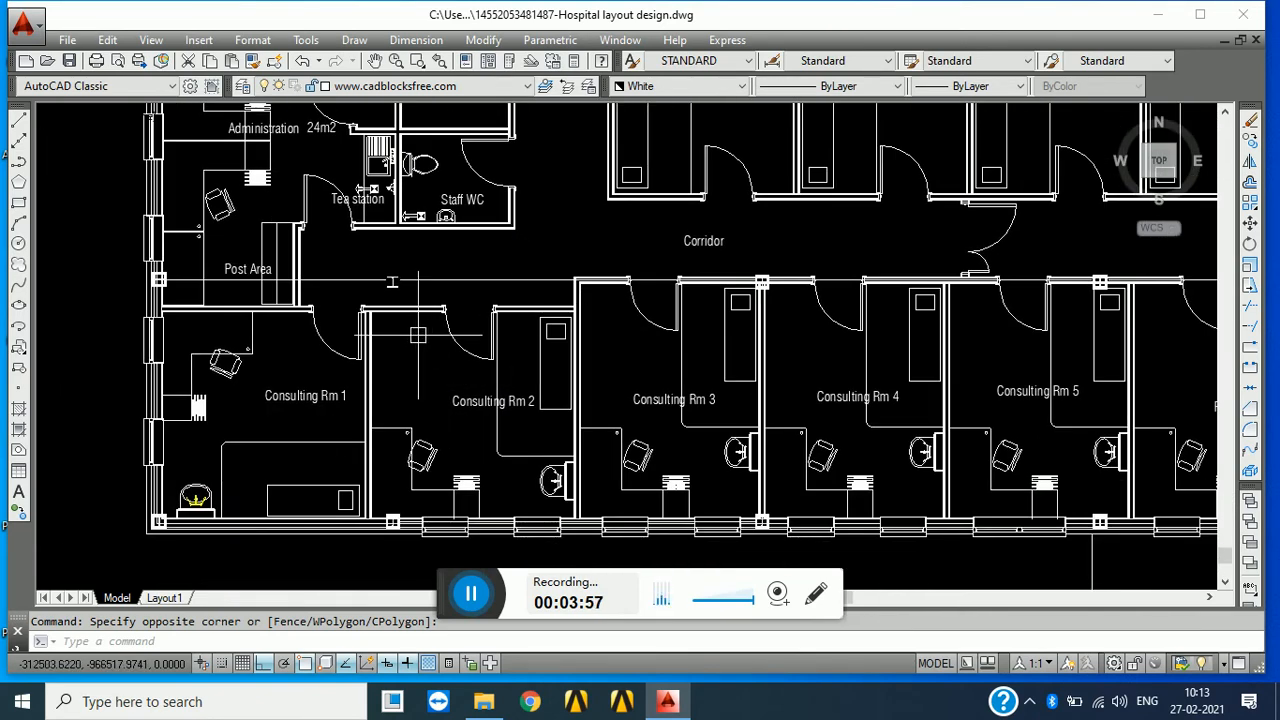
scroll(405, 300, up, 3)
scroll(400, 294, down, 3)
middle_drag(431, 386, 379, 371)
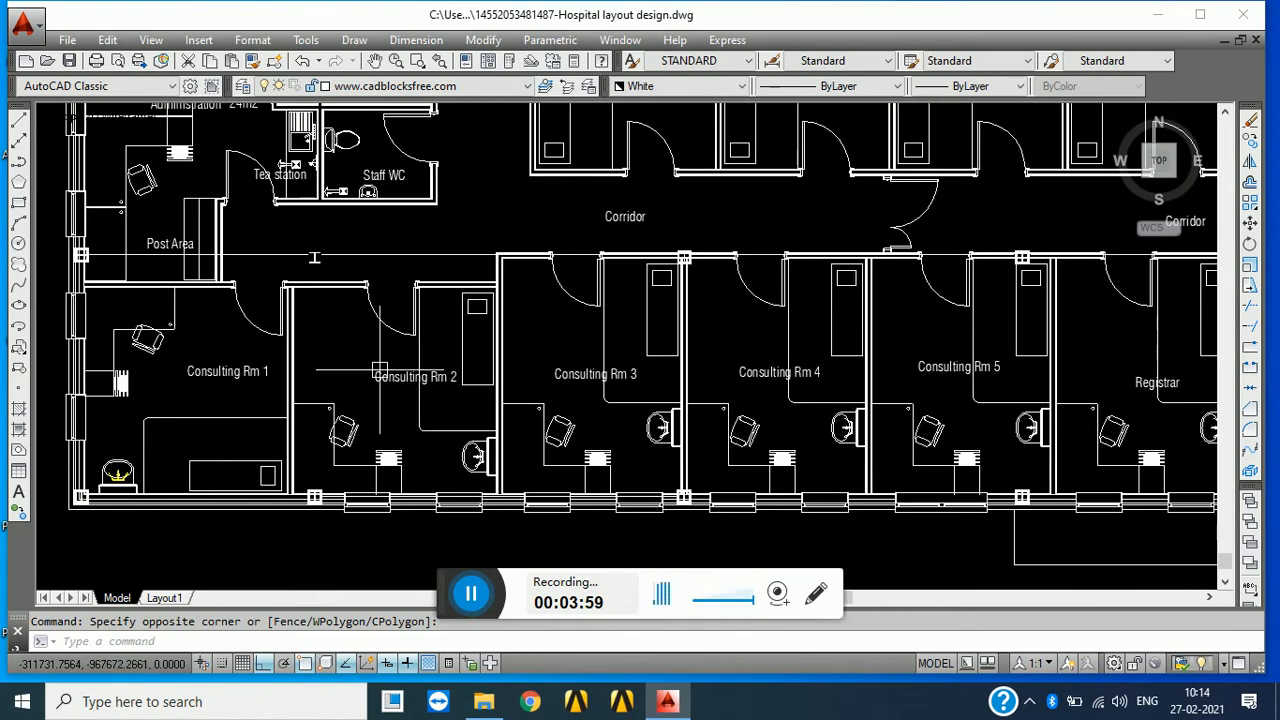
middle_drag(559, 358, 238, 425)
middle_drag(676, 552, 328, 410)
- Inspect the lift and staircase between the Registrar and HCA rooms, with the exit door beside them
scroll(674, 364, up, 3)
scroll(674, 364, up, 1)
scroll(618, 361, down, 3)
scroll(512, 458, up, 1)
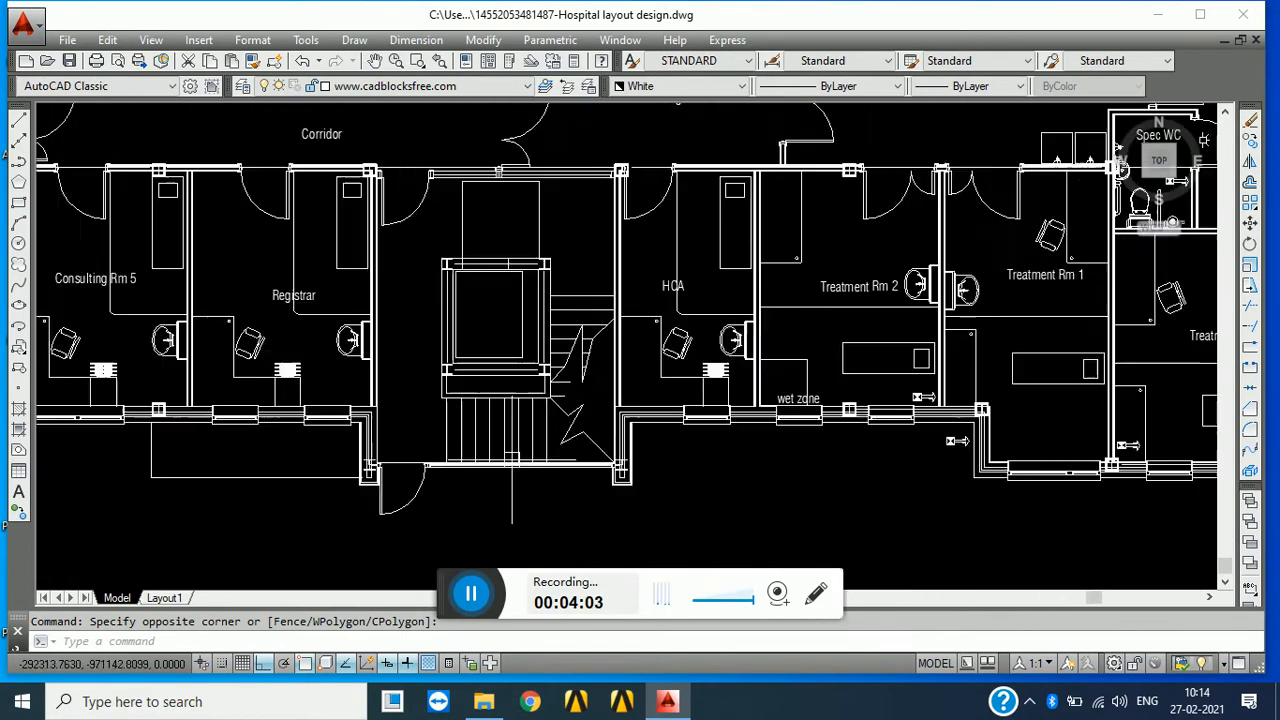
scroll(512, 458, up, 1)
middle_drag(512, 458, 442, 458)
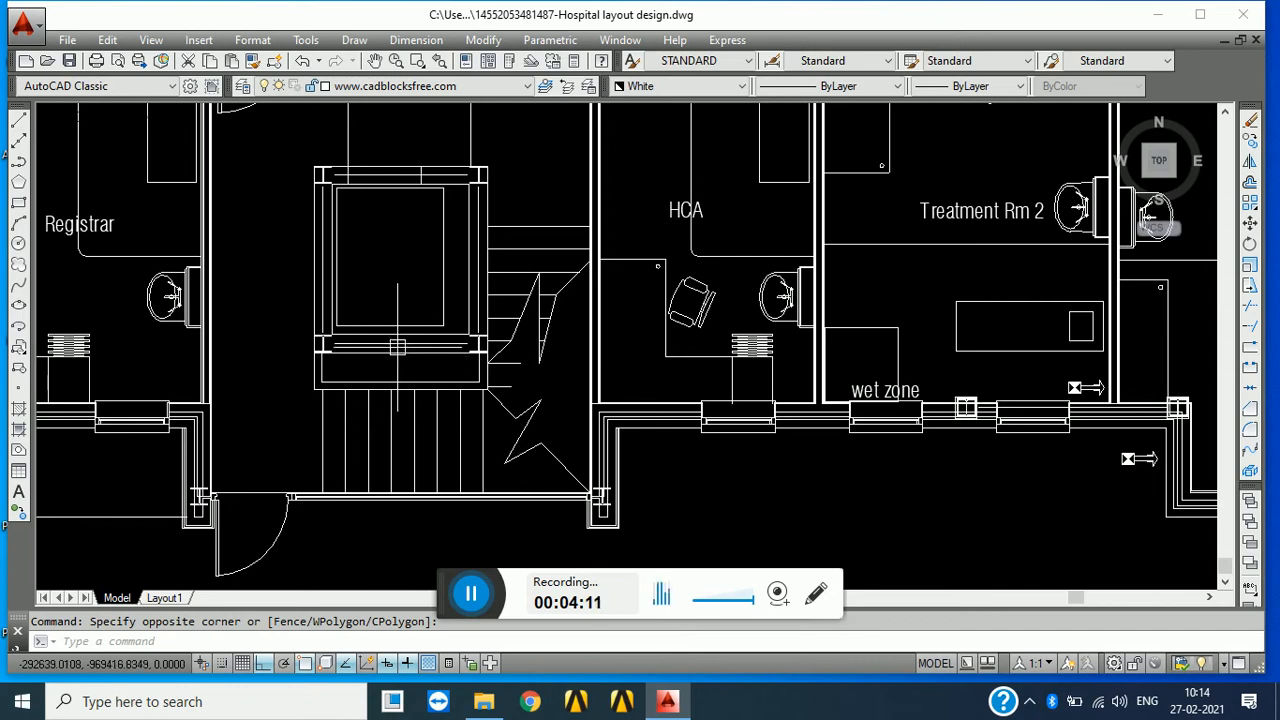
- Examine the Clean Store, Utility, Spec WC, HCA and Waiting Area rooms where the two straight wings meet
scroll(397, 346, down, 5)
scroll(457, 509, up, 6)
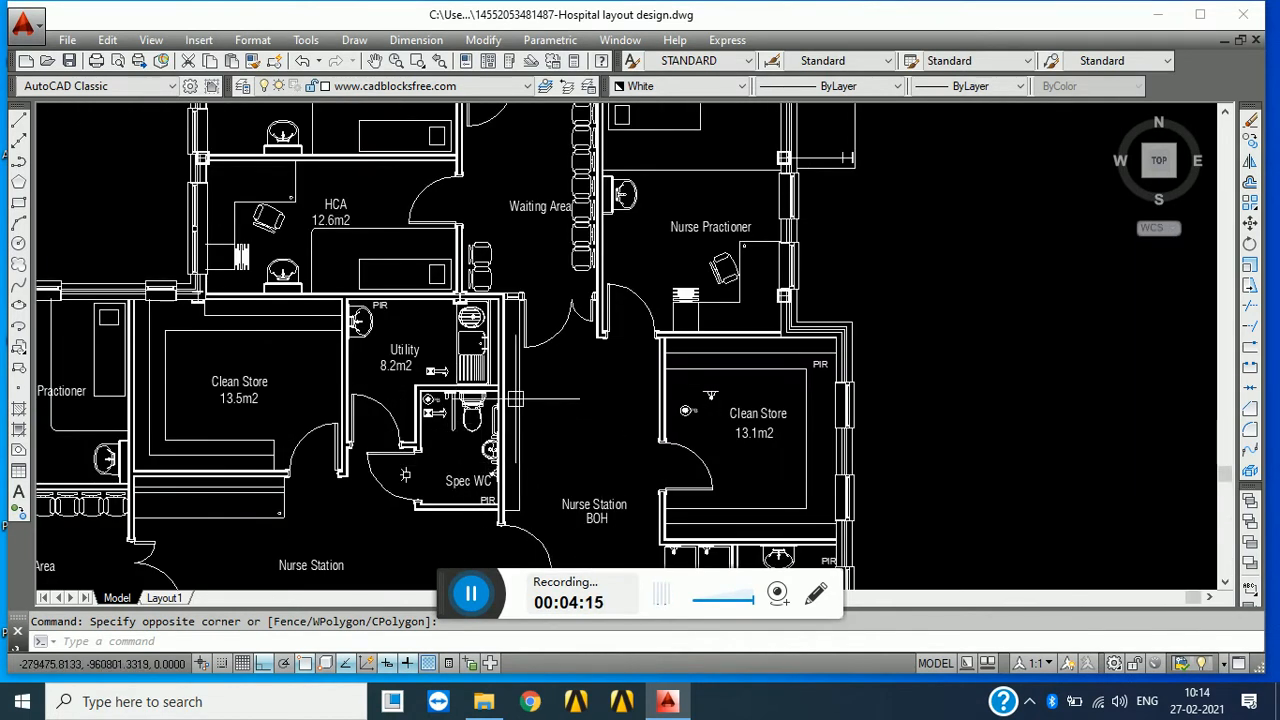
middle_drag(405, 474, 455, 514)
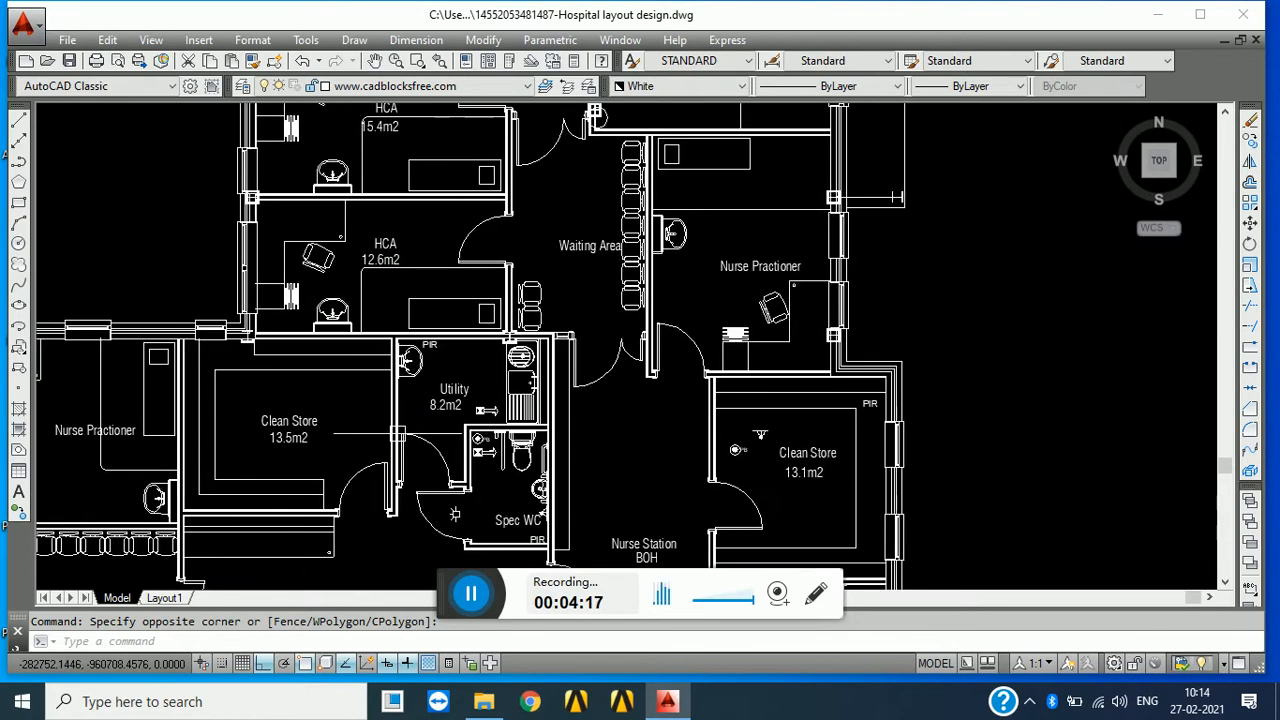
scroll(366, 381, down, 4)
scroll(415, 400, up, 2)
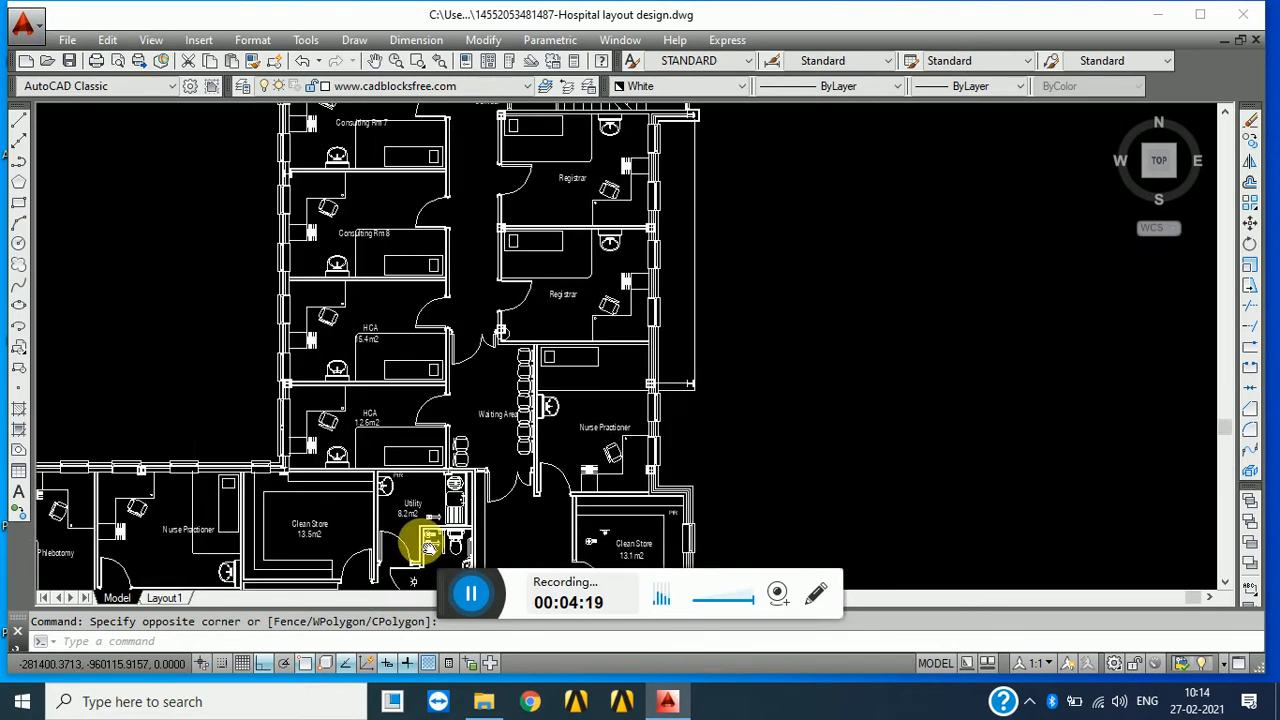
- Inspect the column and window in the outer wall beside the desk of Consulting Rm 8
scroll(428, 416, up, 5)
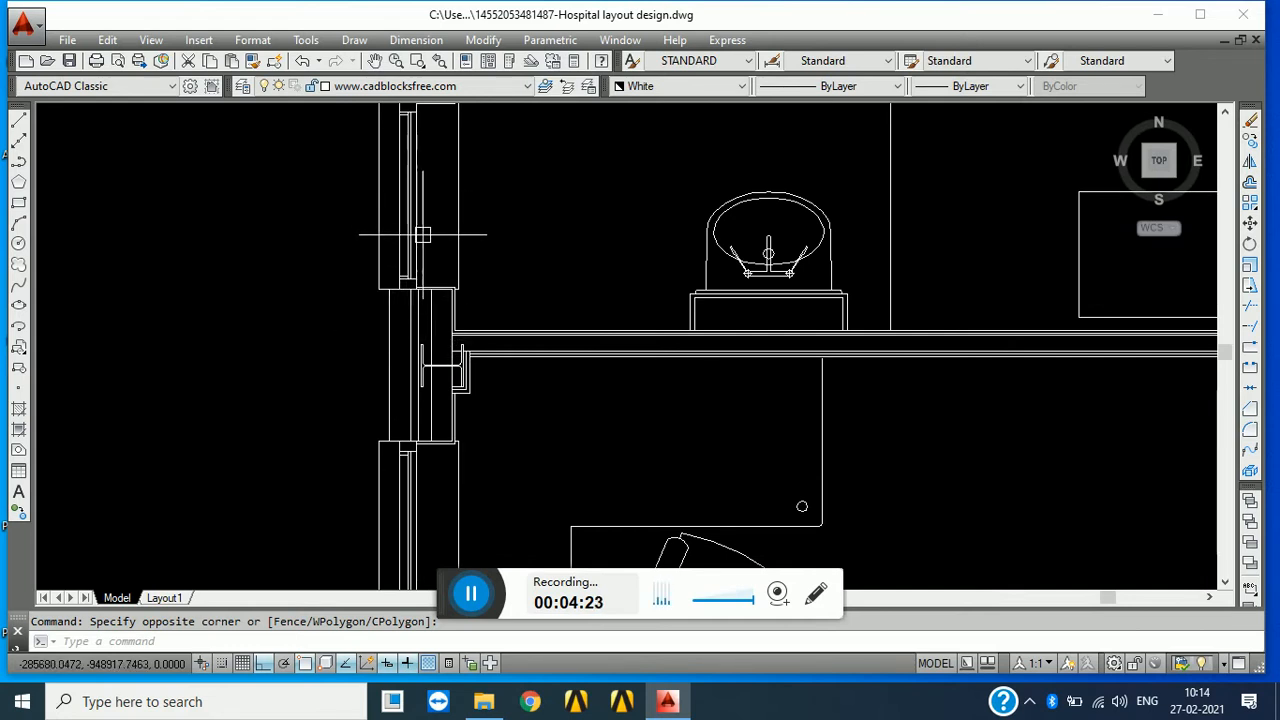
middle_drag(427, 405, 467, 253)
click(371, 249)
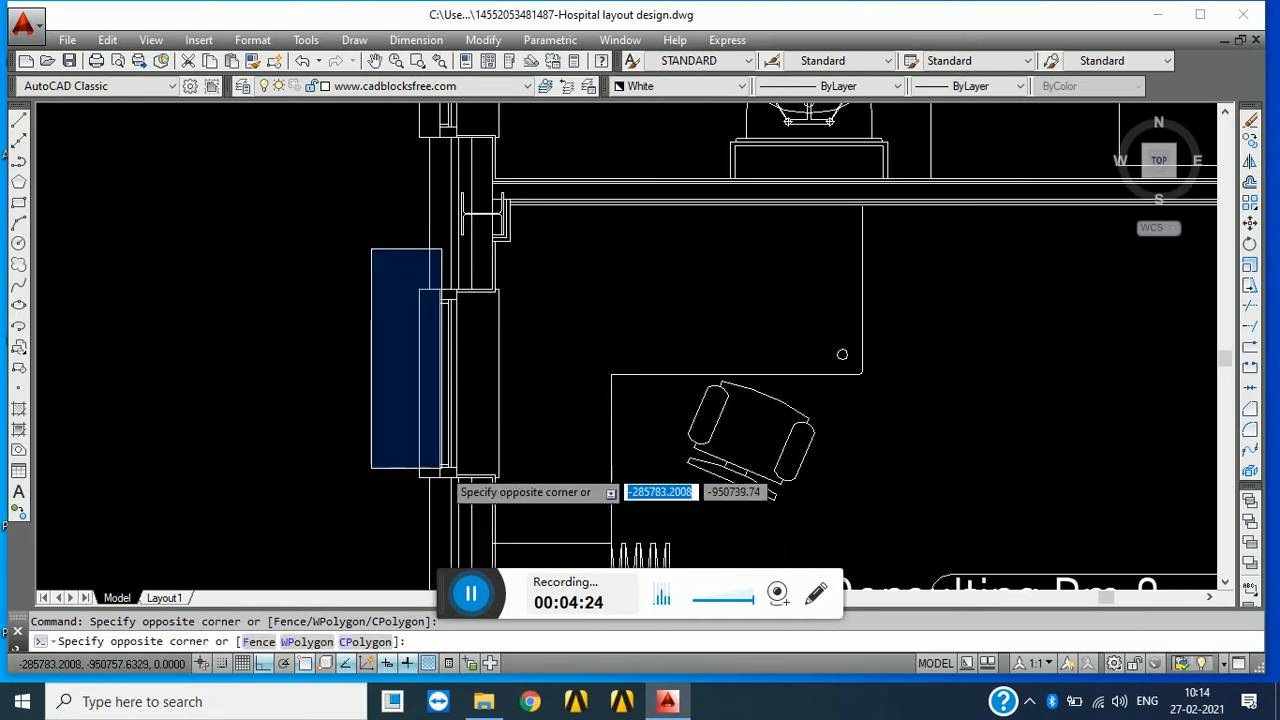
click(362, 343)
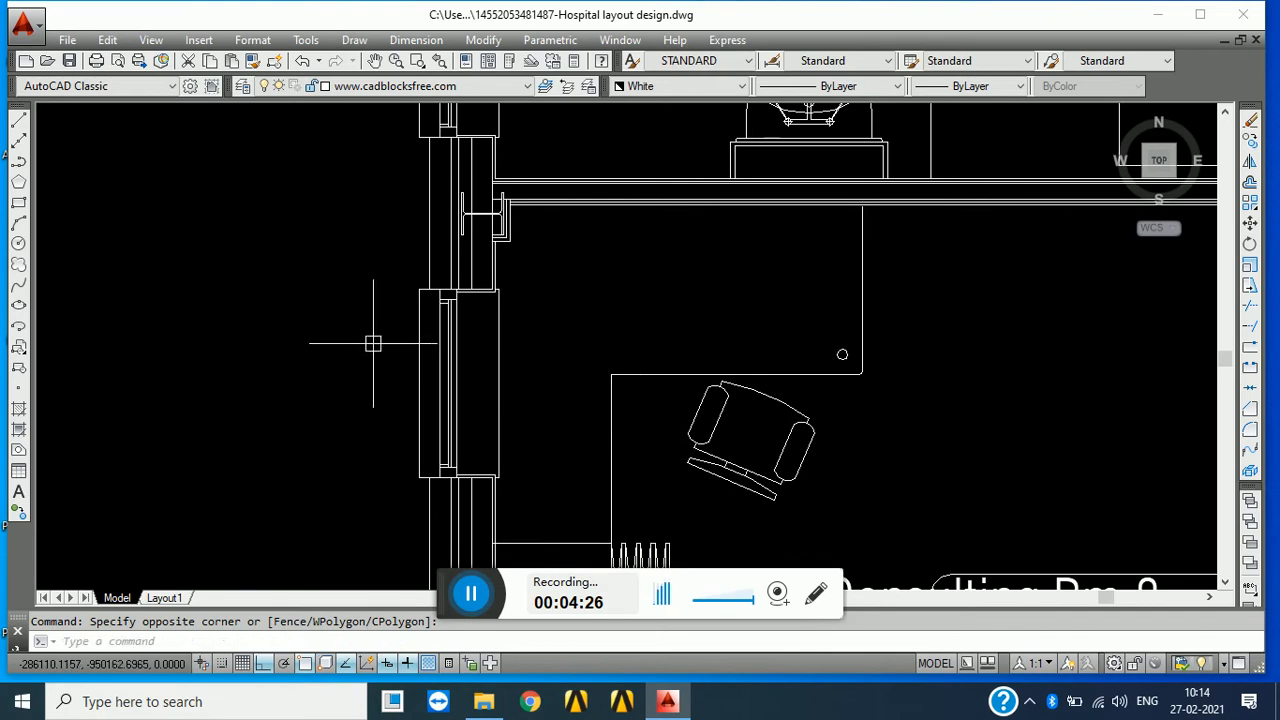
- View Consulting Rm 2 to Consulting Rm 5 on both sides of the corridor near the curved wing
scroll(404, 390, down, 5)
middle_drag(405, 390, 441, 703)
middle_drag(421, 425, 460, 653)
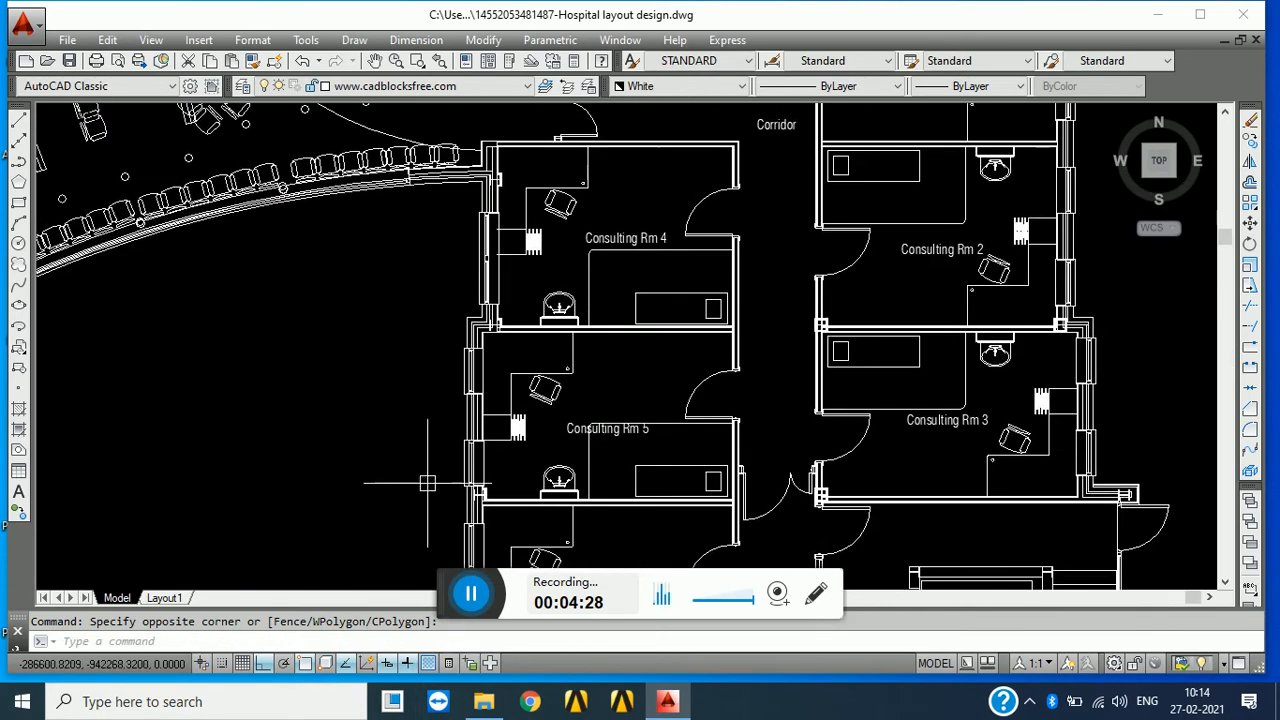
- Examine the Administration, Post Area, Doctors Ref and Reception rooms at the north end of the straight wing
mouse_move(424, 481)
middle_down()
mouse_move(438, 550)
mouse_move(426, 652)
middle_up()
scroll(468, 507, down, 4)
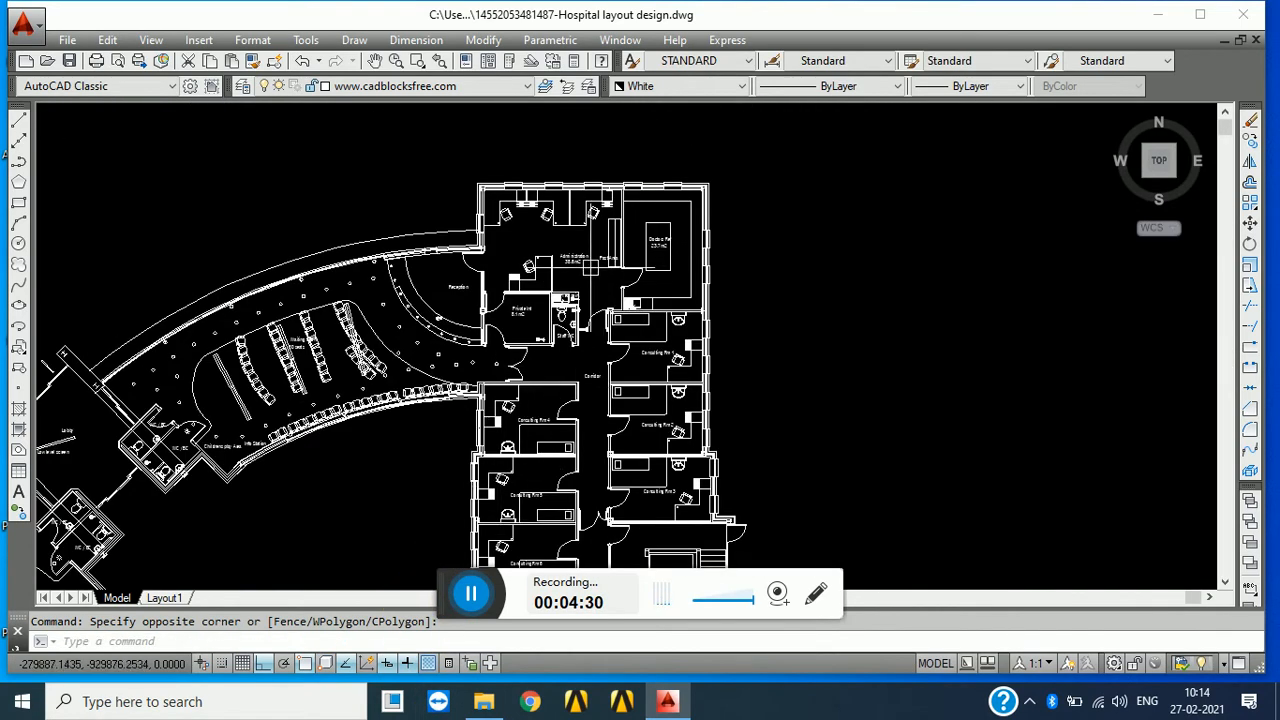
scroll(598, 267, up, 4)
middle_drag(590, 267, 590, 409)
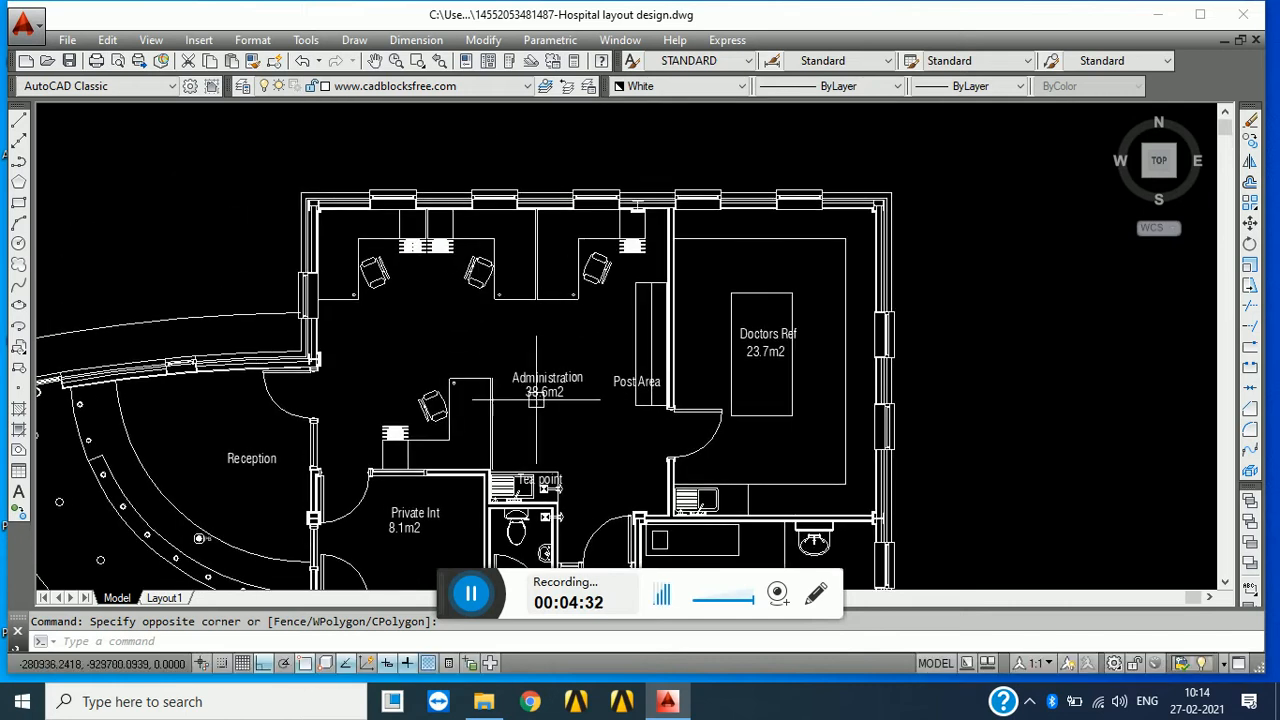
middle_drag(498, 378, 538, 263)
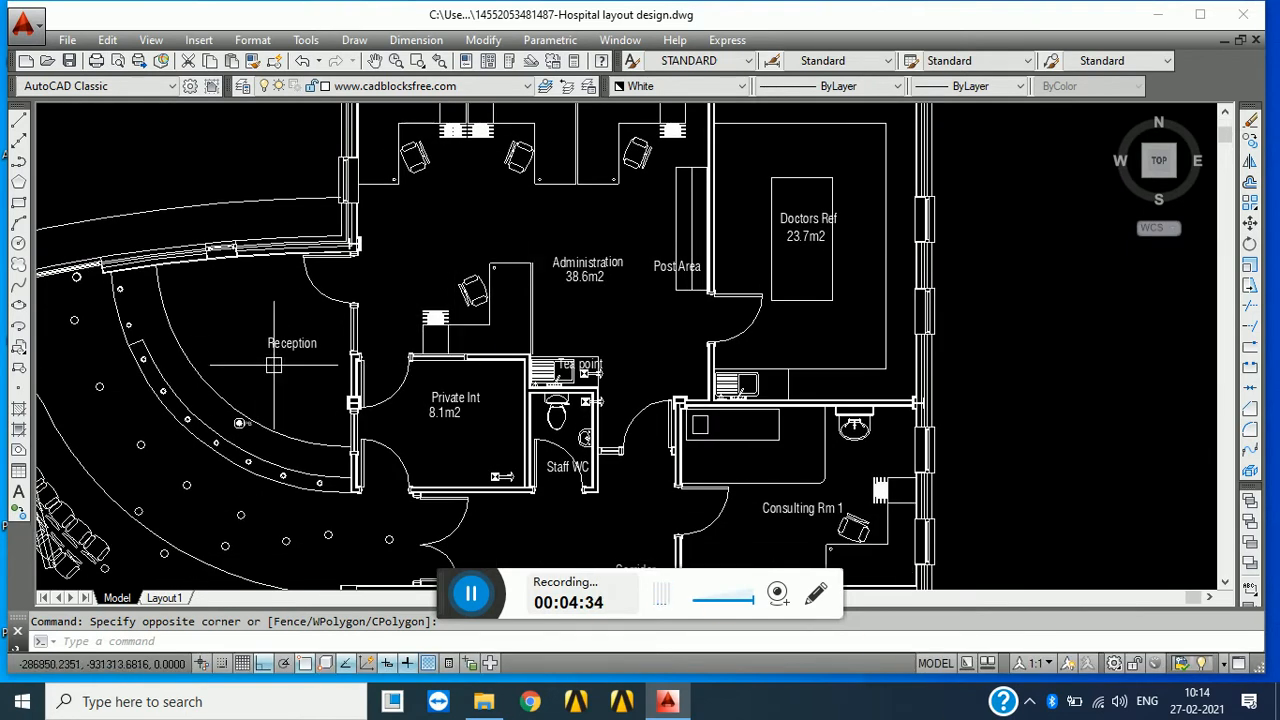
middle_drag(424, 308, 393, 440)
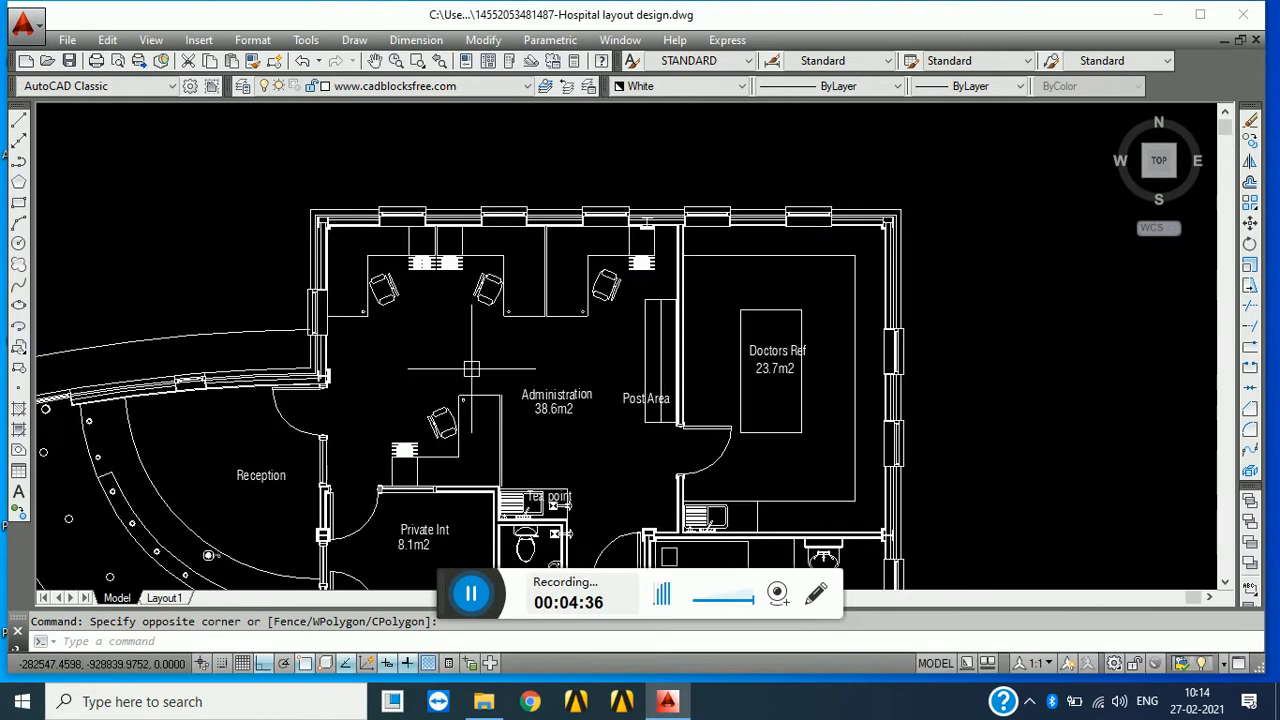
click(509, 351)
key(Escape)
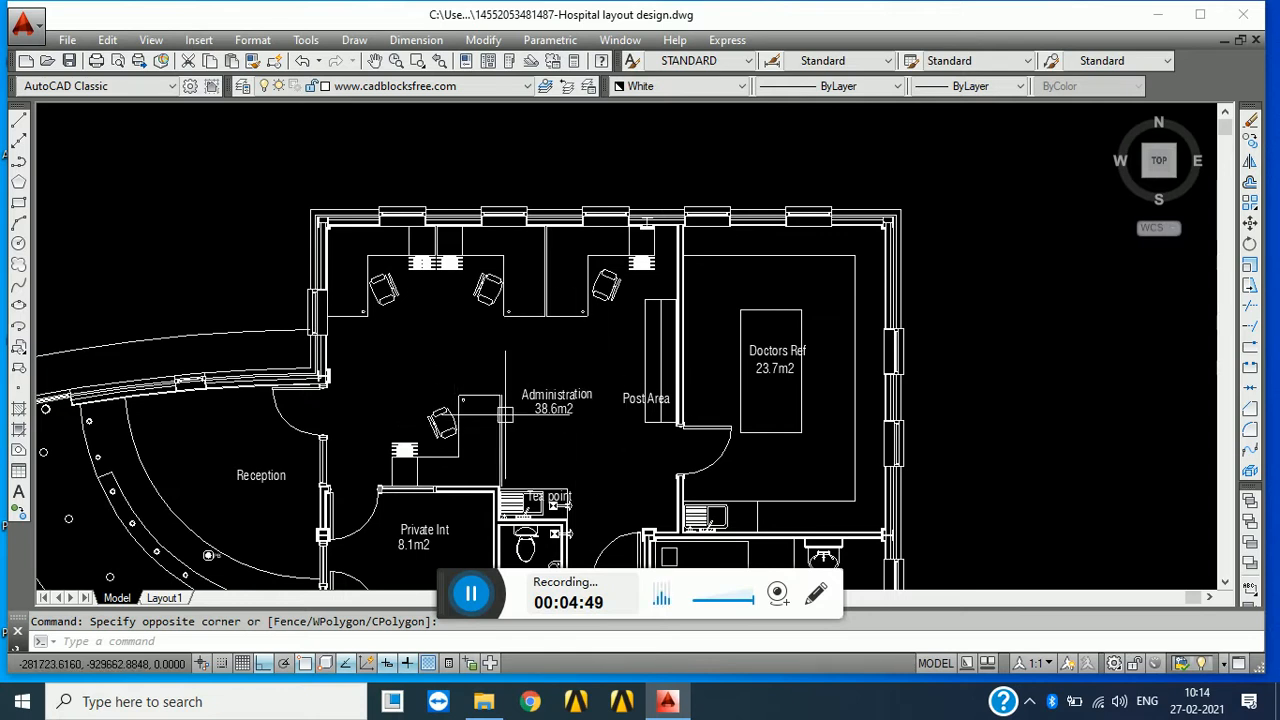
- Inspect the Tea point sink and the Staff WC fixtures and doors beside the Private Int room
middle_drag(549, 482, 392, 350)
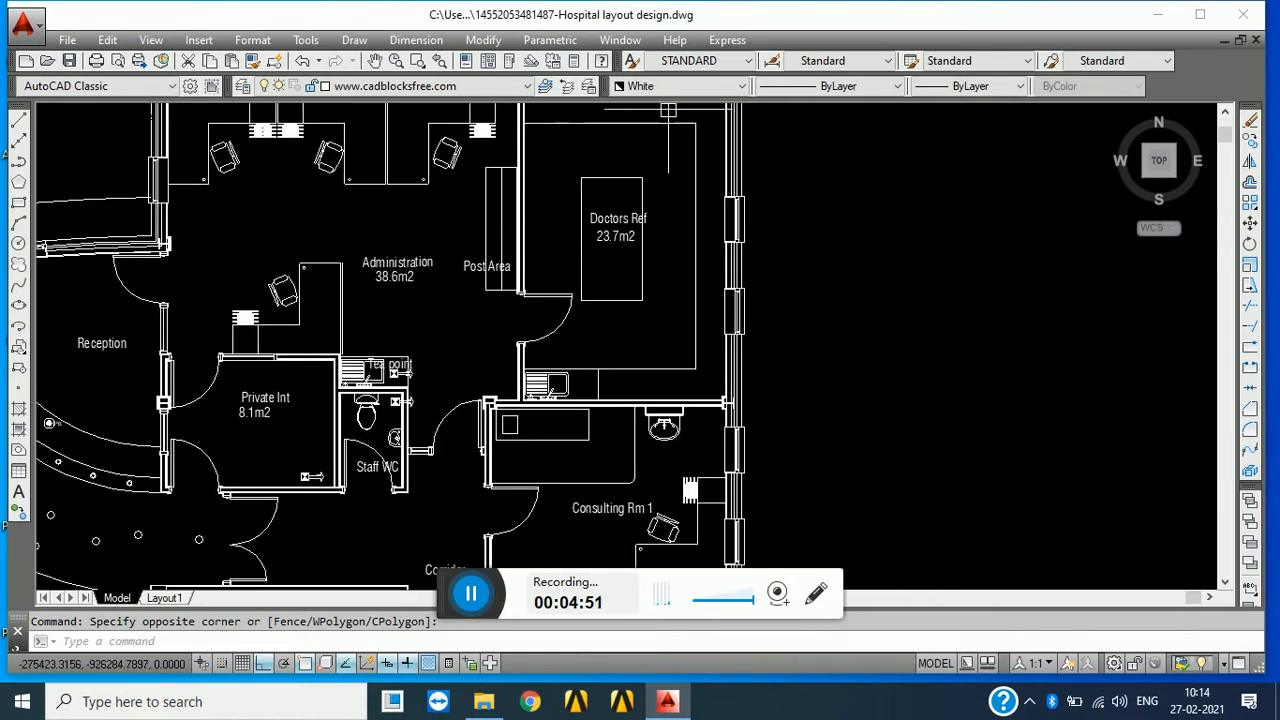
scroll(396, 402, up, 8)
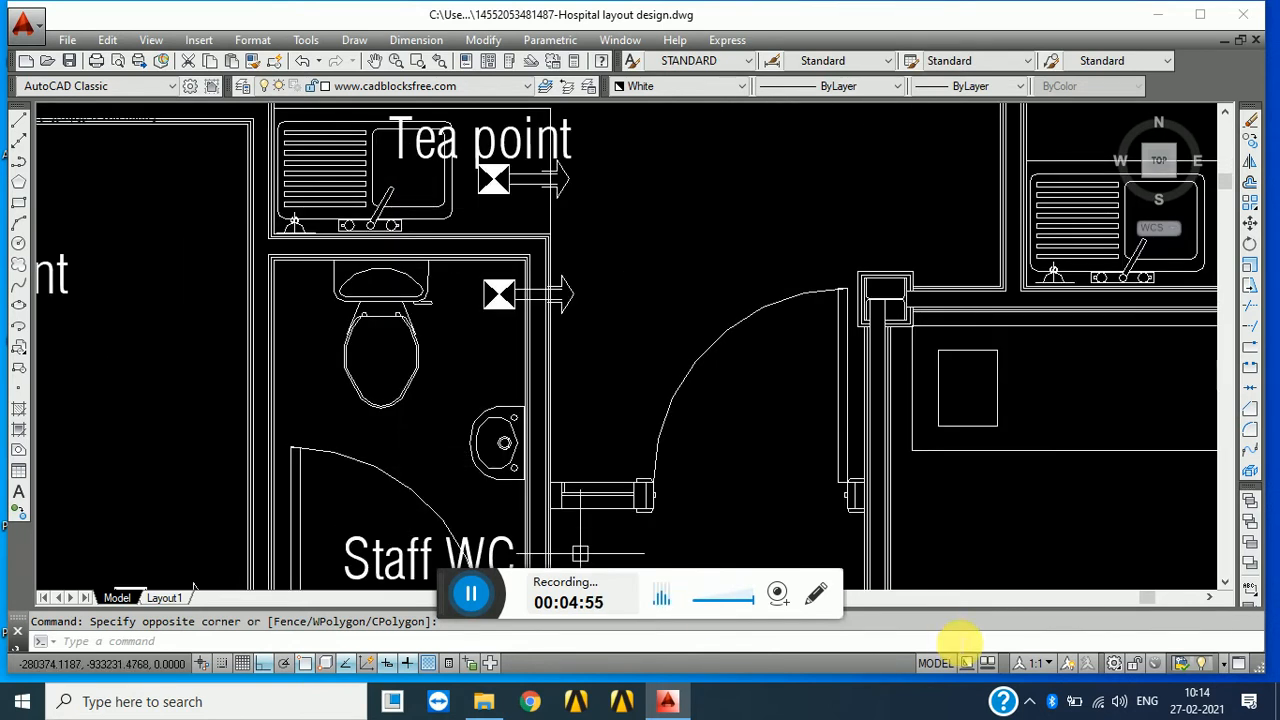
scroll(556, 408, down, 2)
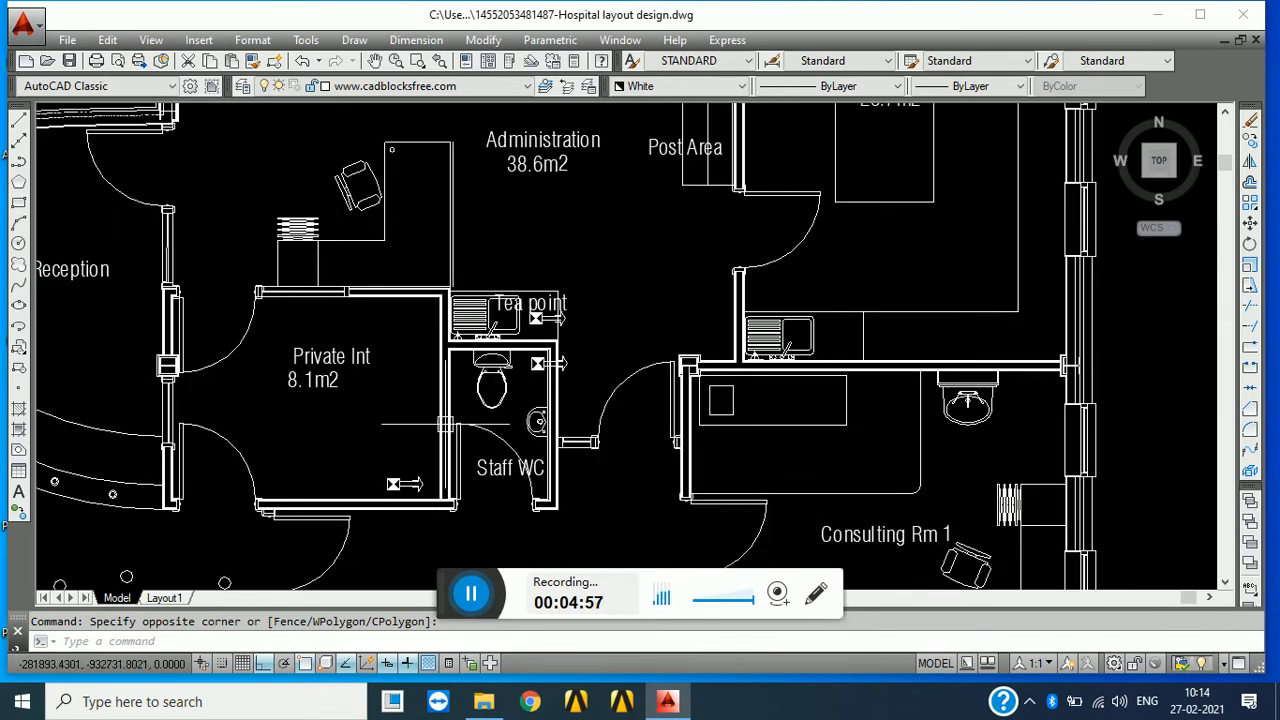
- Review the list of layers used in the hospital drawing, leaving the current layer as it is
scroll(409, 343, down, 6)
scroll(600, 290, up, 3)
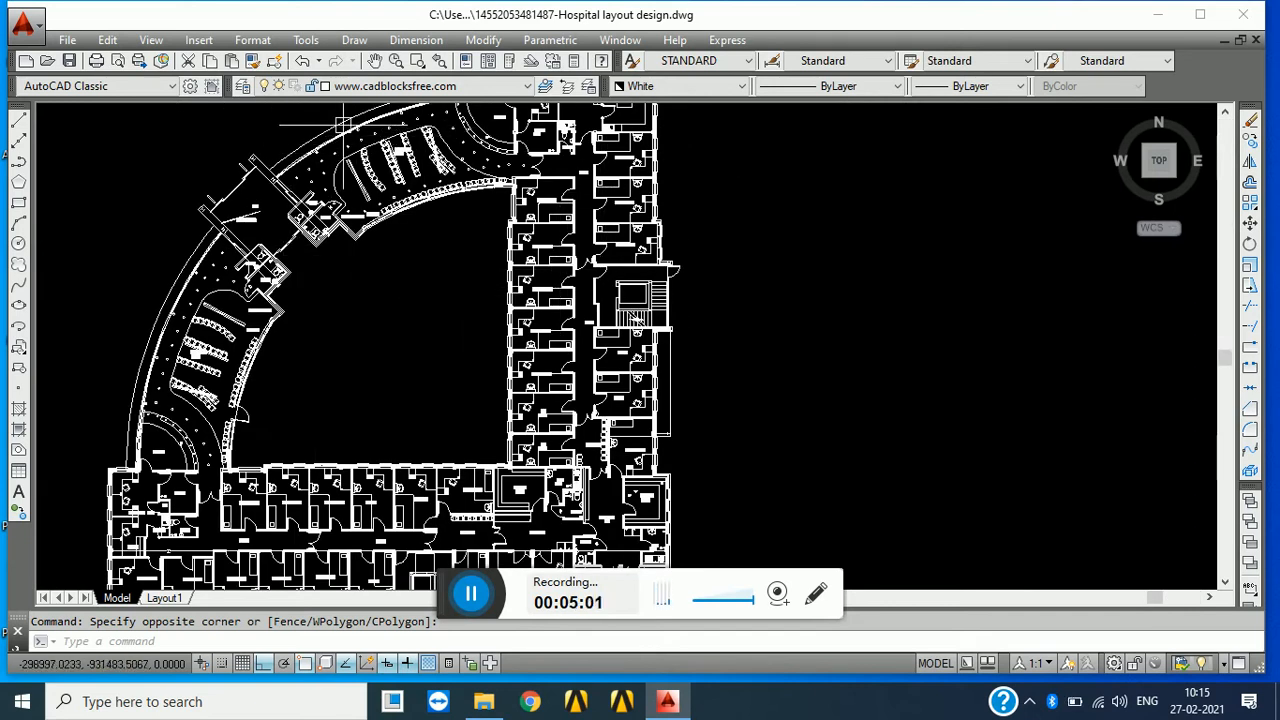
click(496, 83)
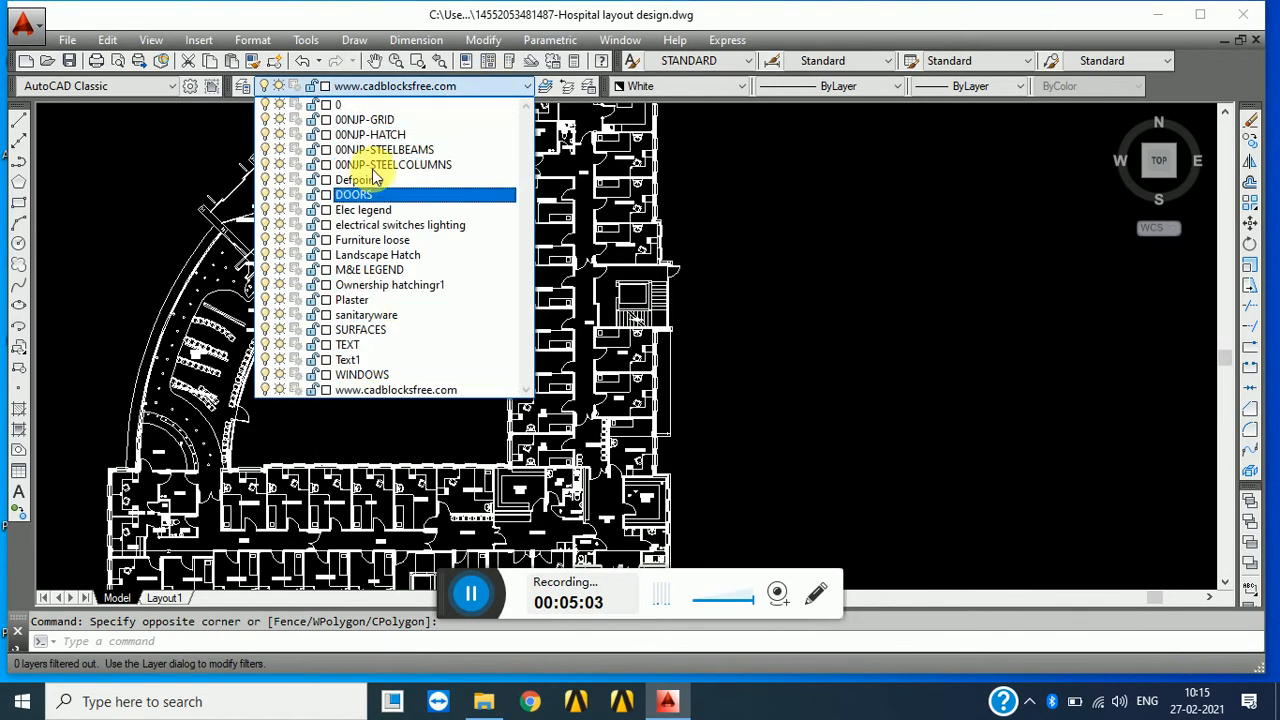
click(333, 429)
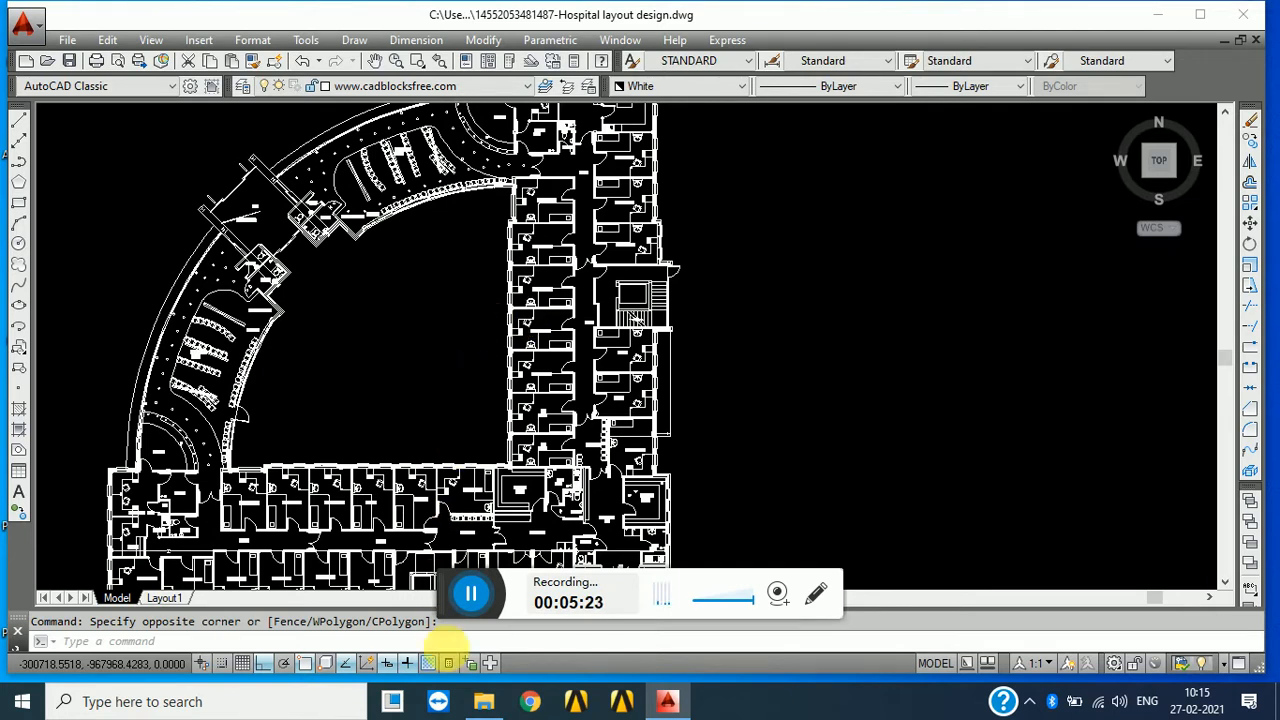
- Switch to Chrome and search Google for "cad blocks free download"
click(543, 703)
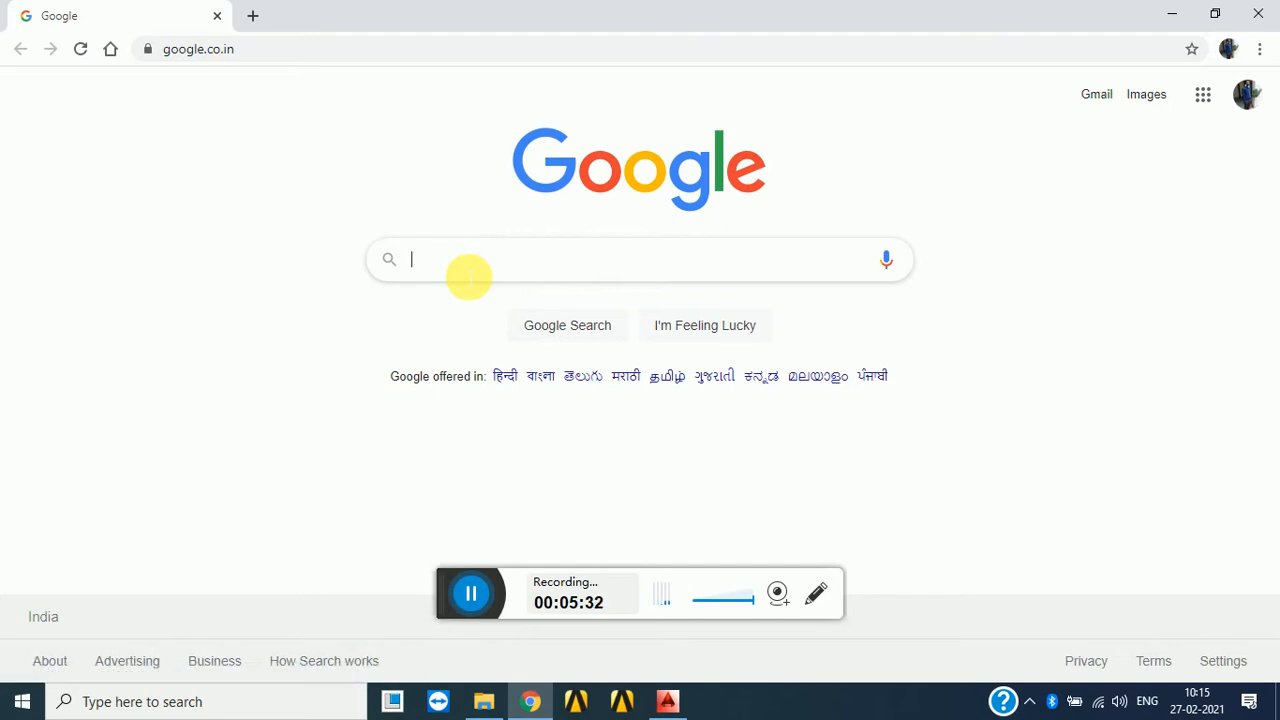
text(cad )
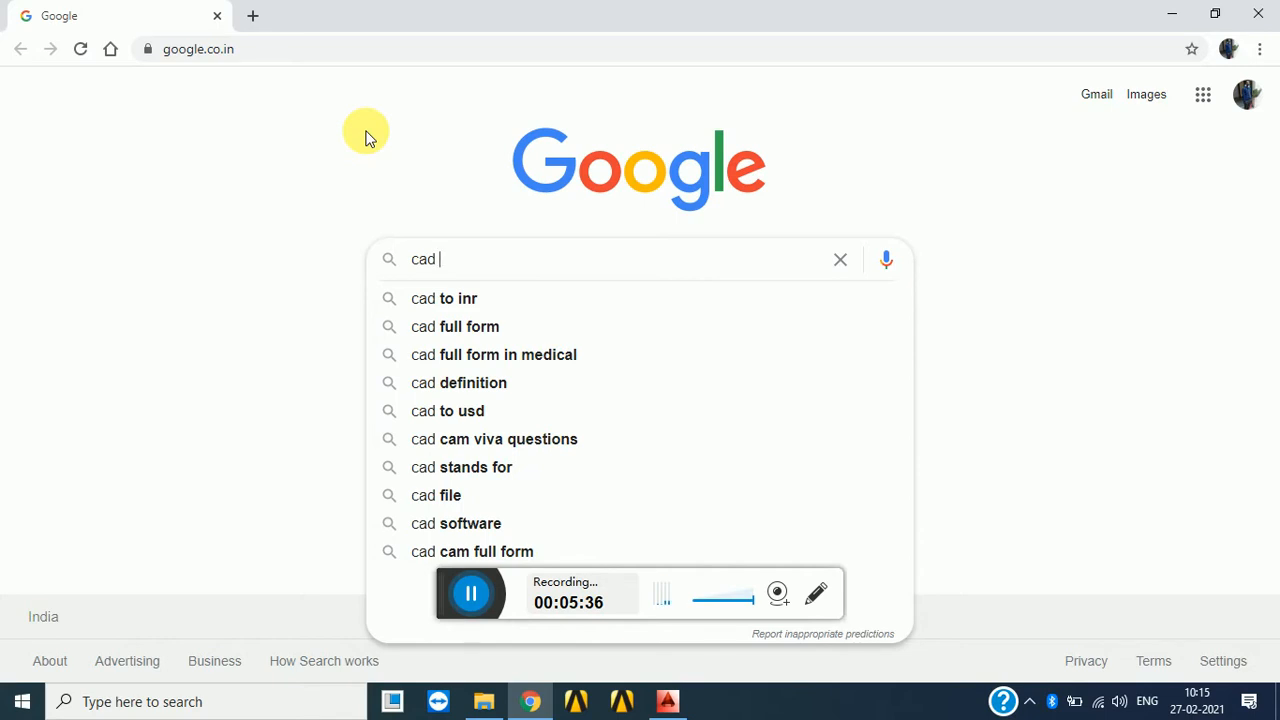
text(block)
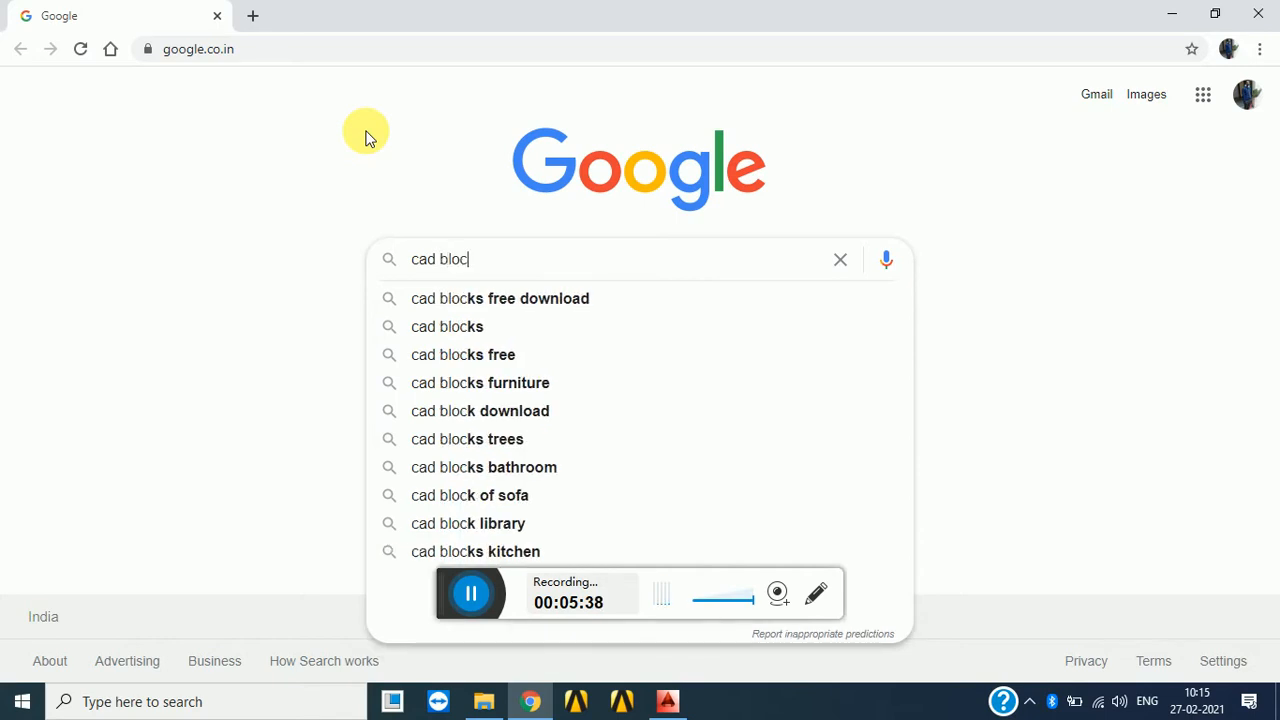
click(509, 314)
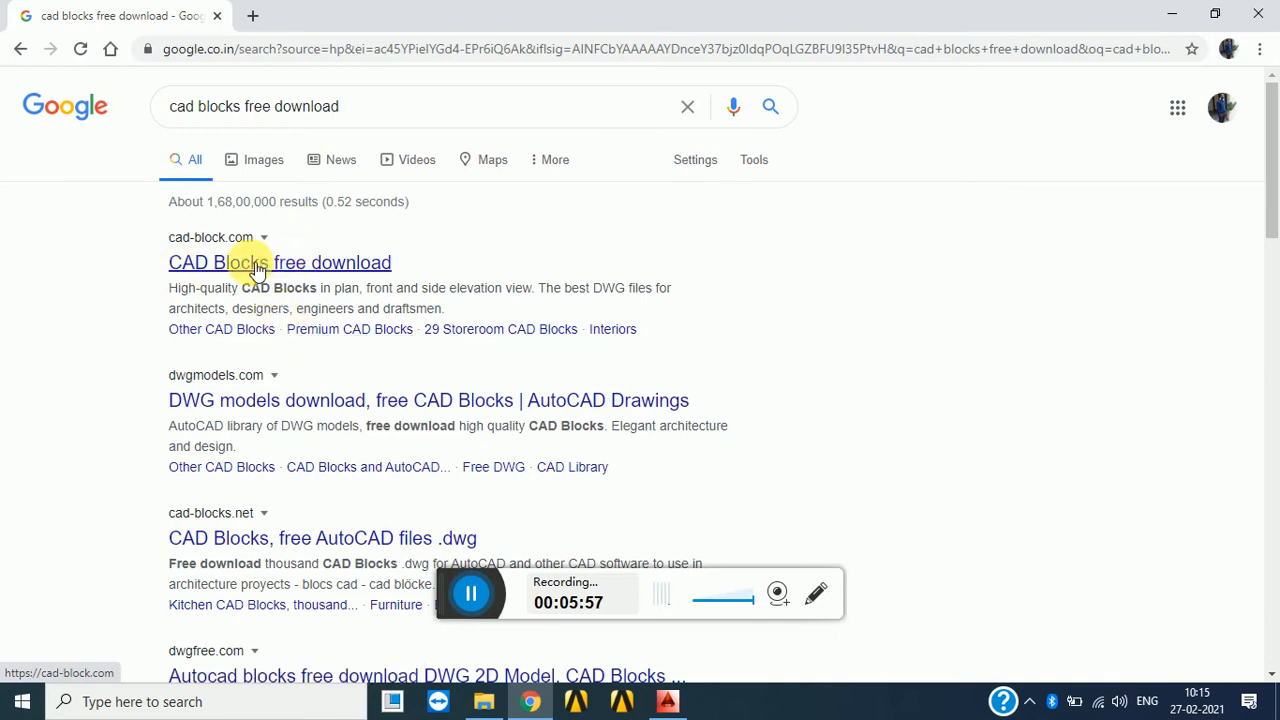
- Open the dwgmodels.com site from the search results and look through its drawing categories
scroll(197, 360, down, 3)
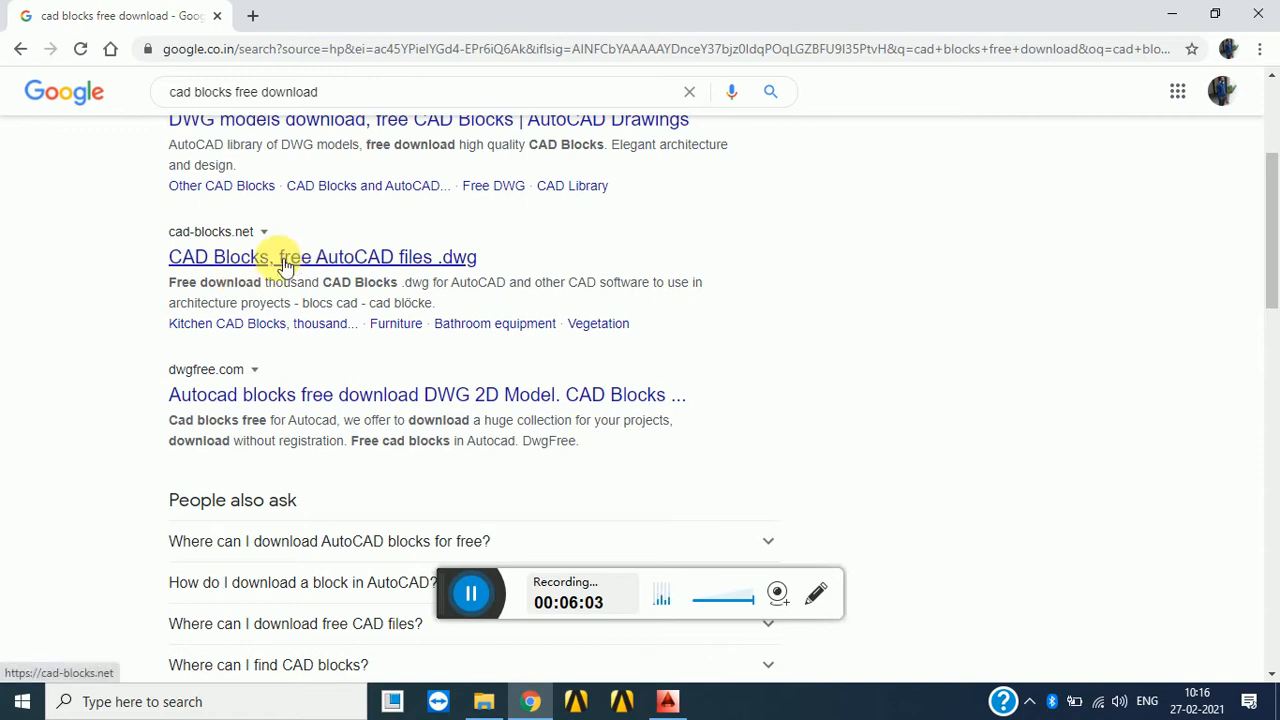
scroll(197, 314, up, 2)
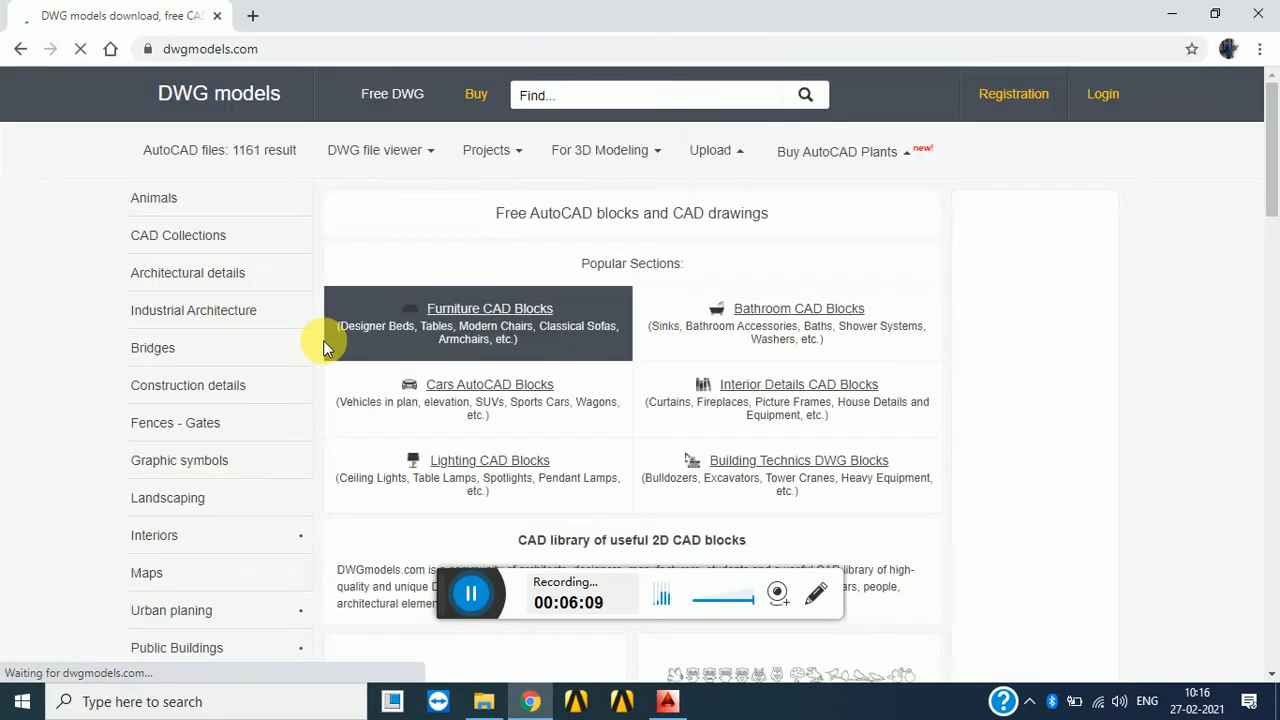
scroll(325, 335, down, 2)
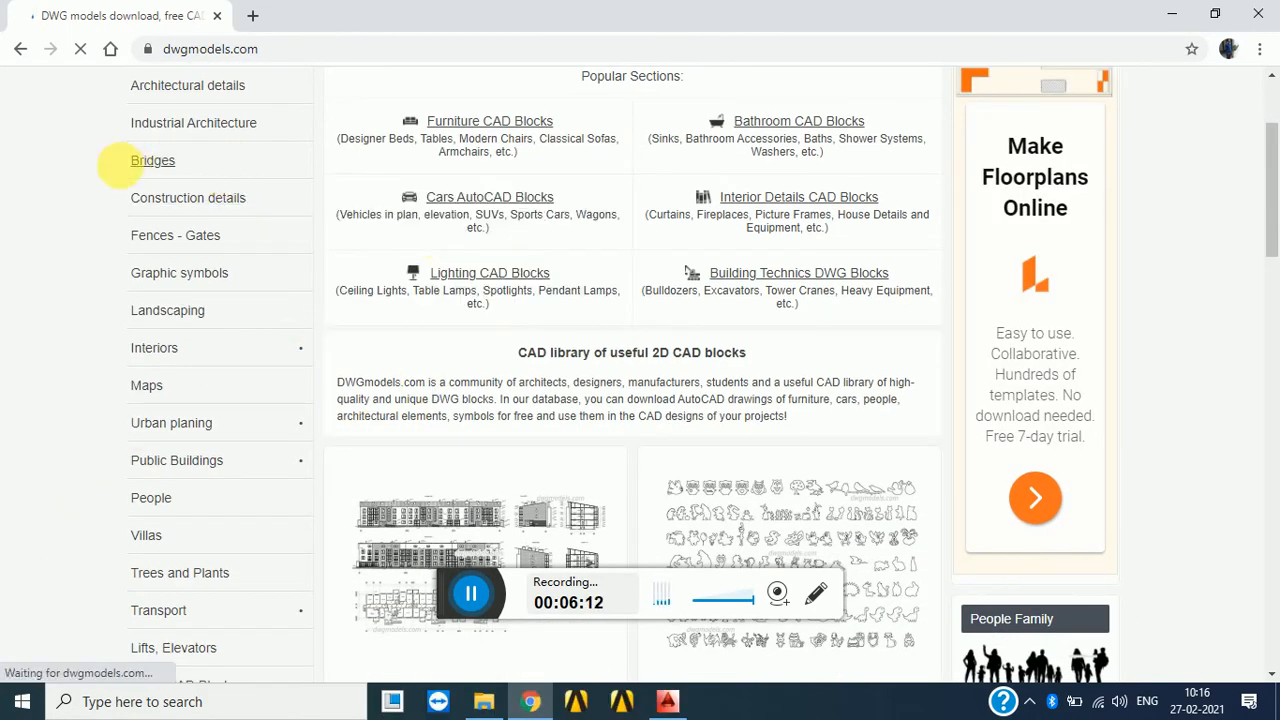
scroll(150, 190, up, 2)
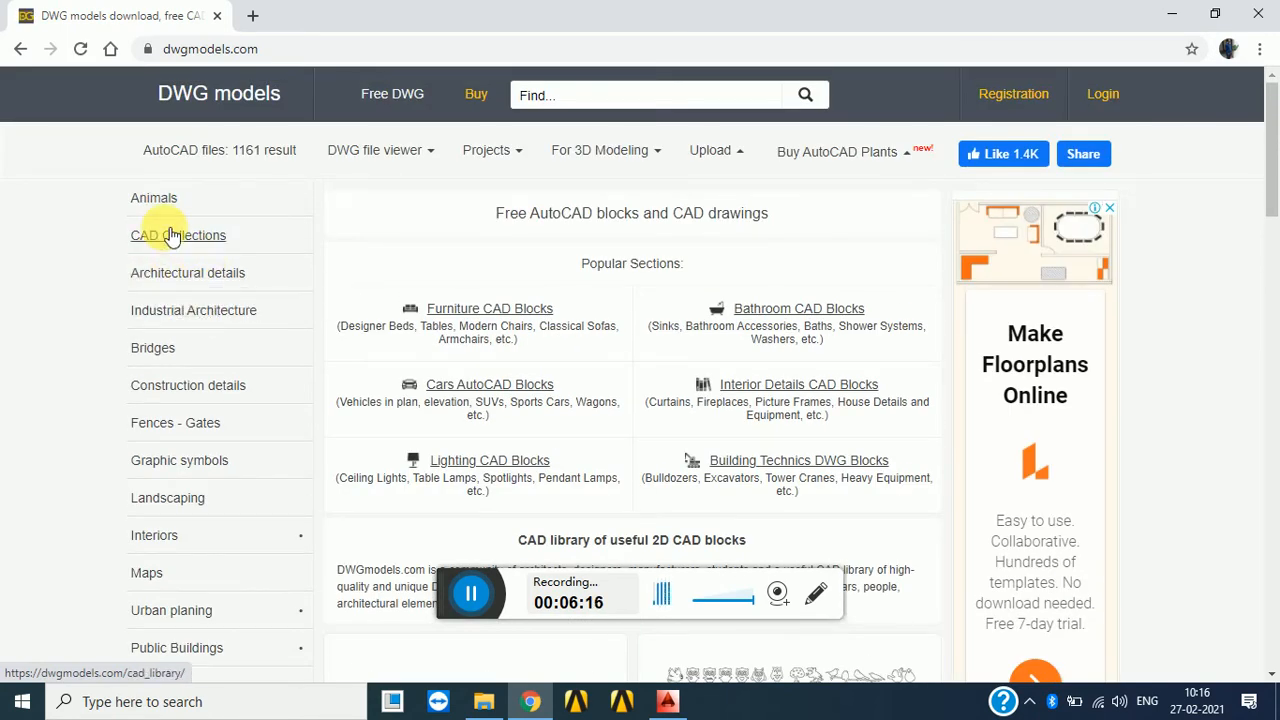
scroll(180, 309, down, 3)
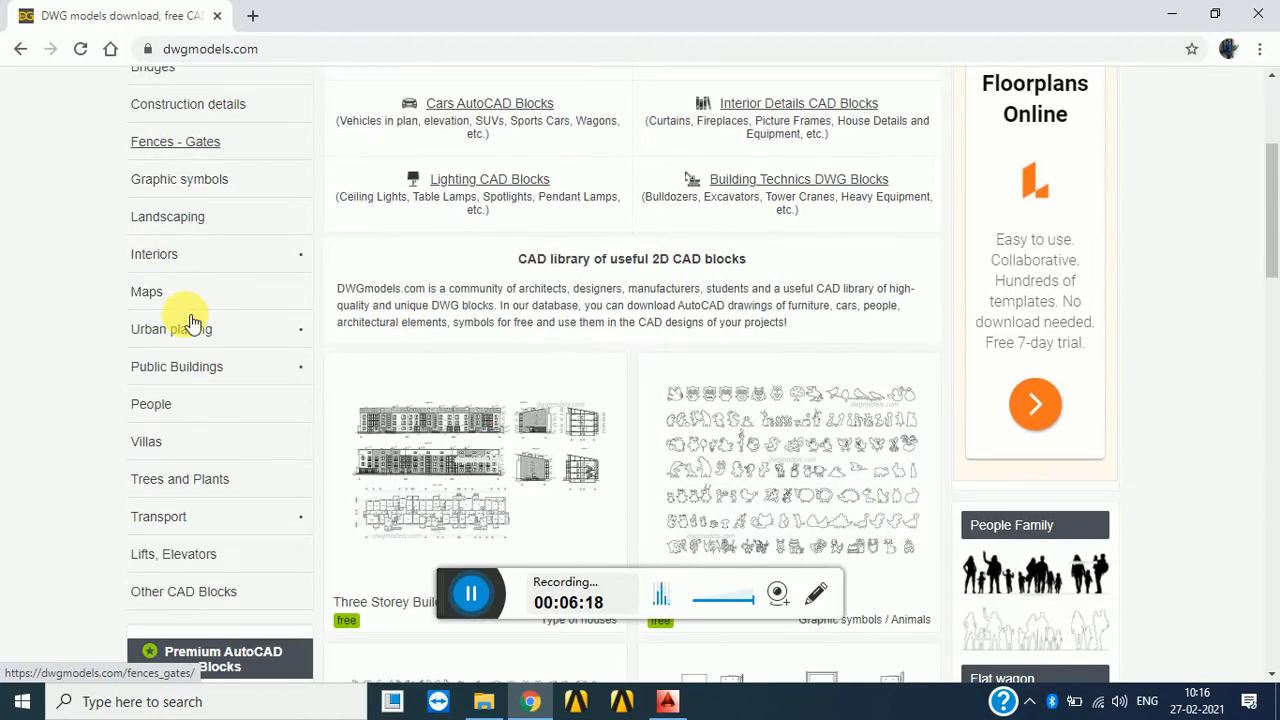
- Find the free Family House 2 drawing in the Villas category and download its DWG file
click(146, 446)
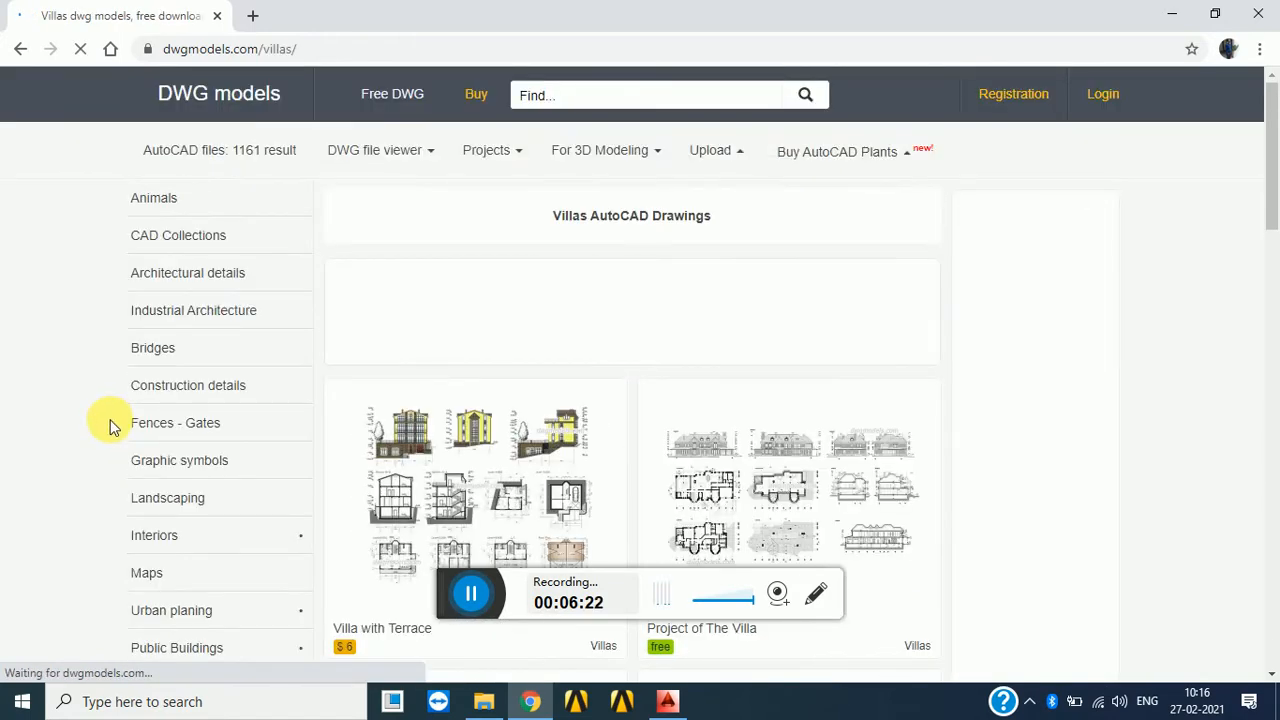
scroll(429, 387, down, 3)
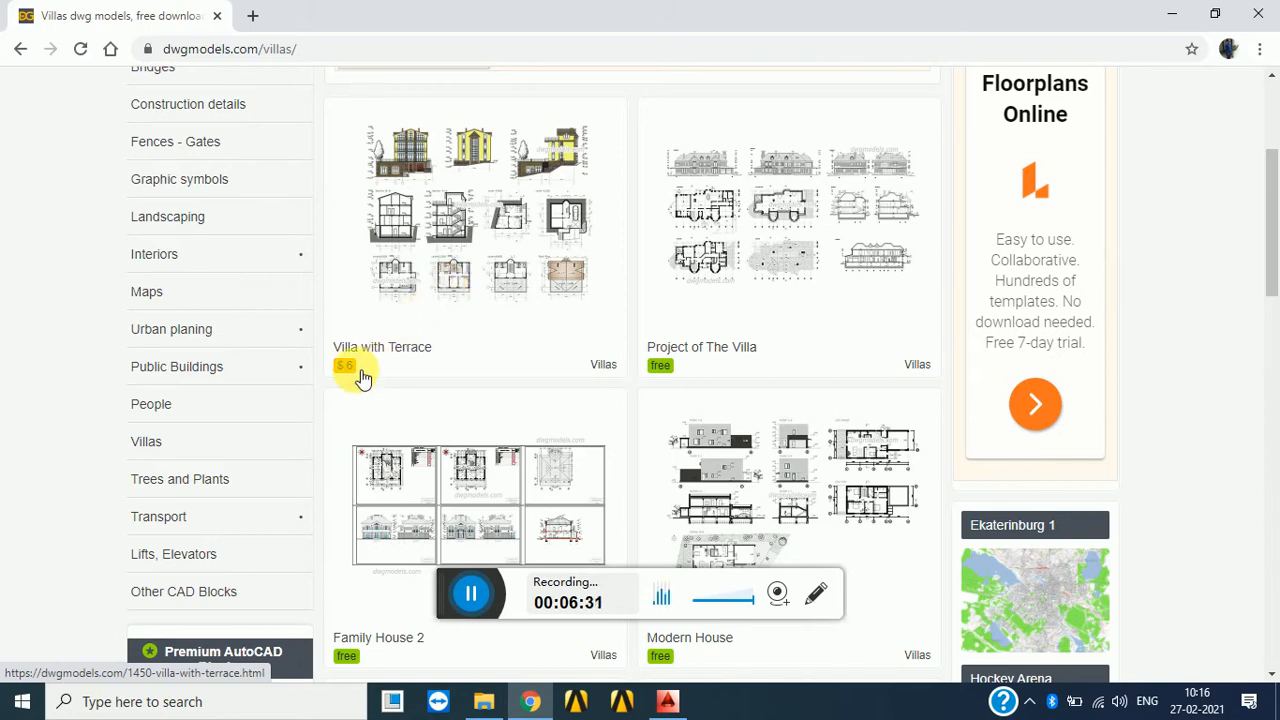
scroll(363, 377, down, 3)
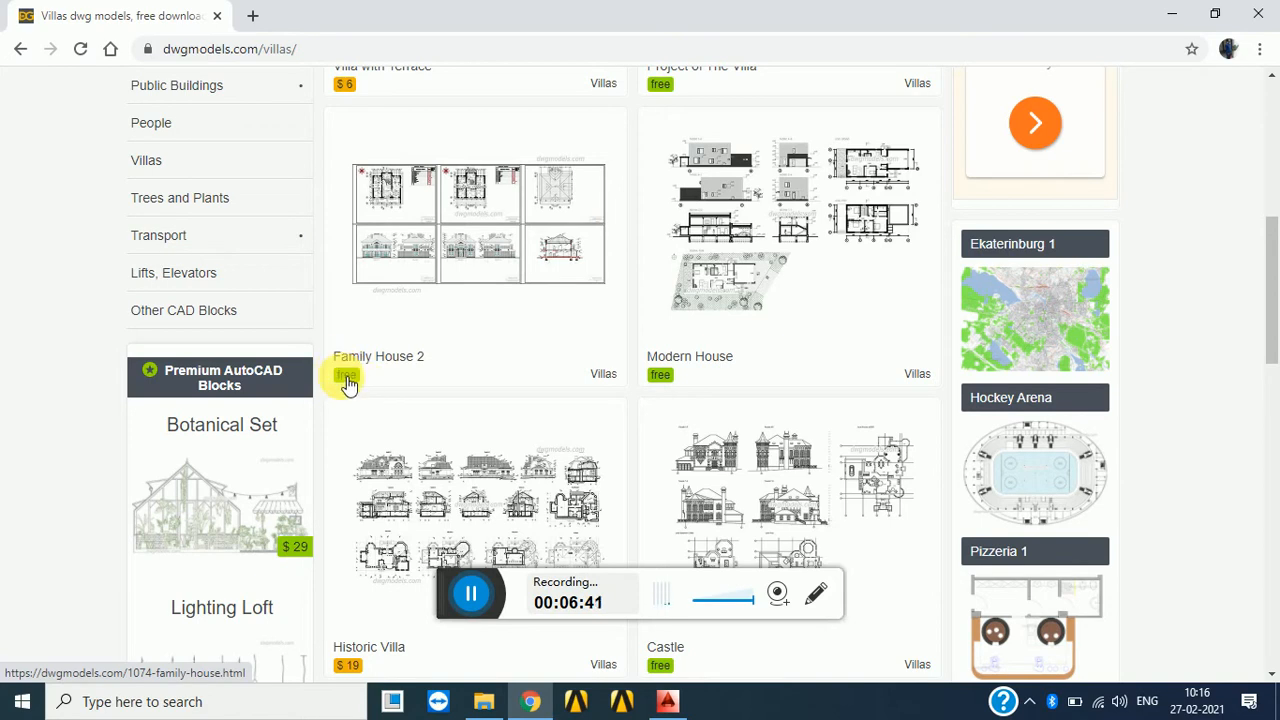
click(347, 380)
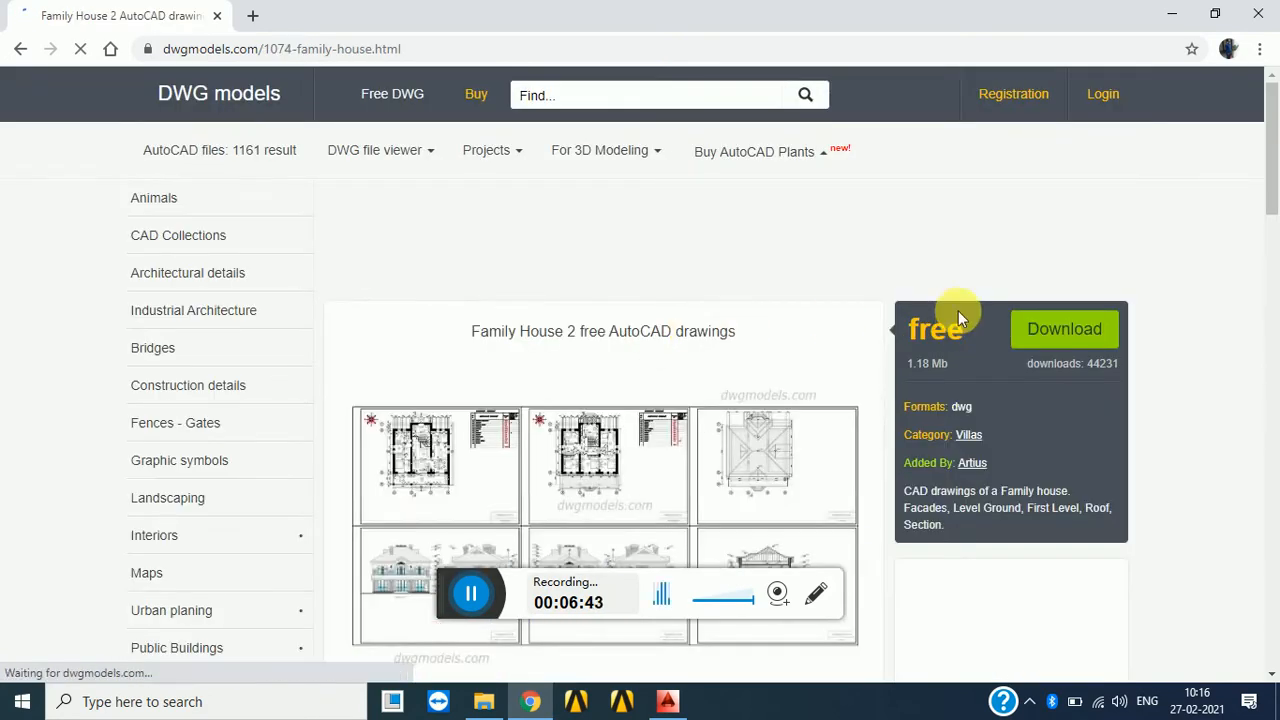
click(1060, 325)
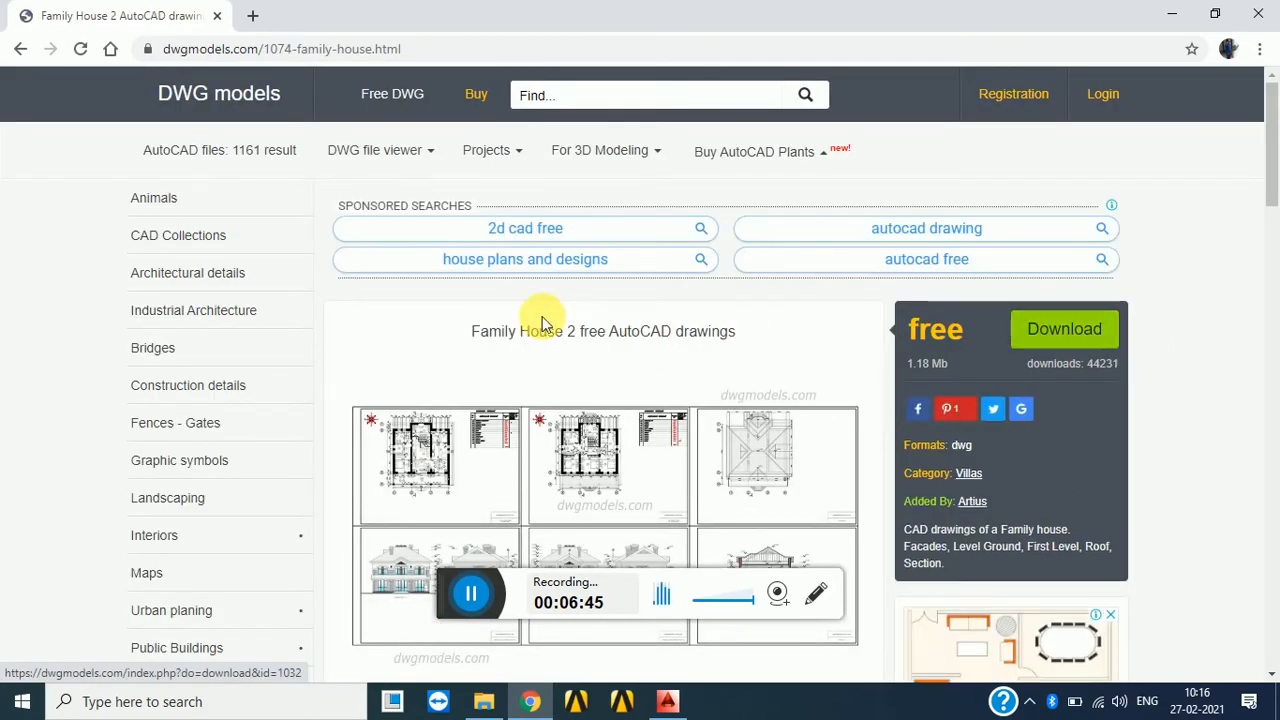
- Browse the first page of the Interiors category for furniture, lighting, kitchenware and sanitary blocks
scroll(149, 346, down, 2)
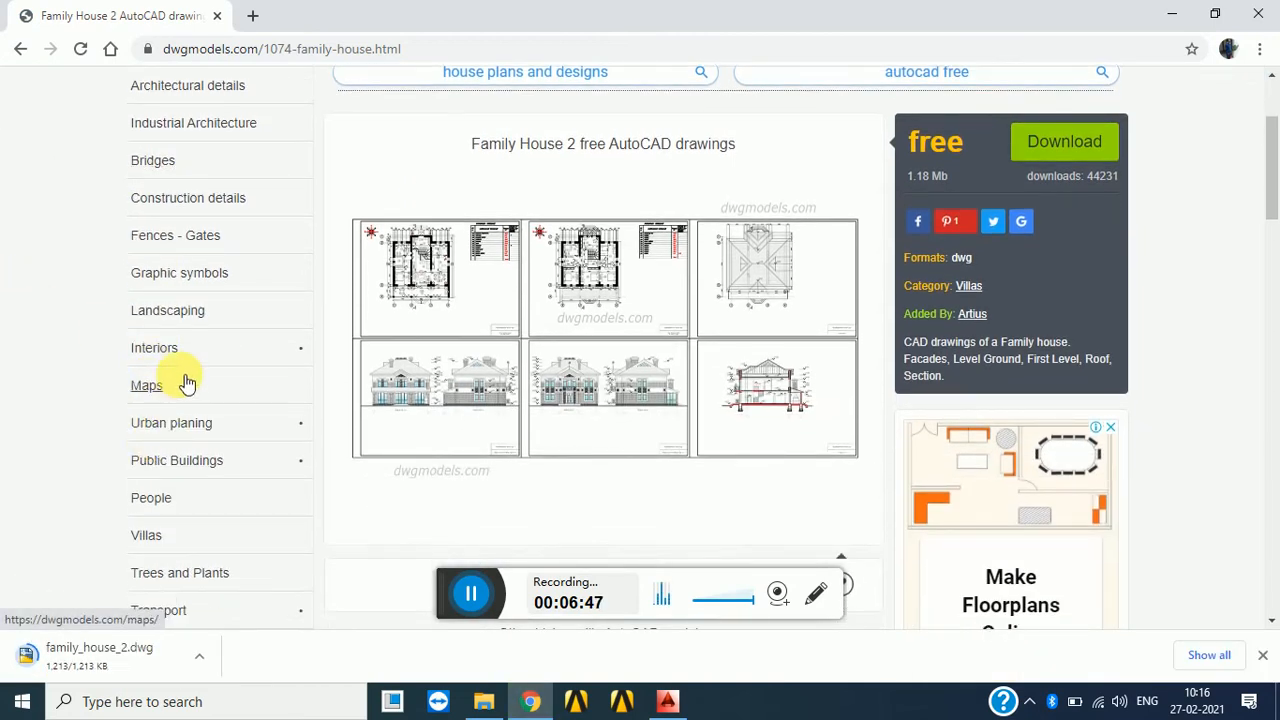
click(183, 345)
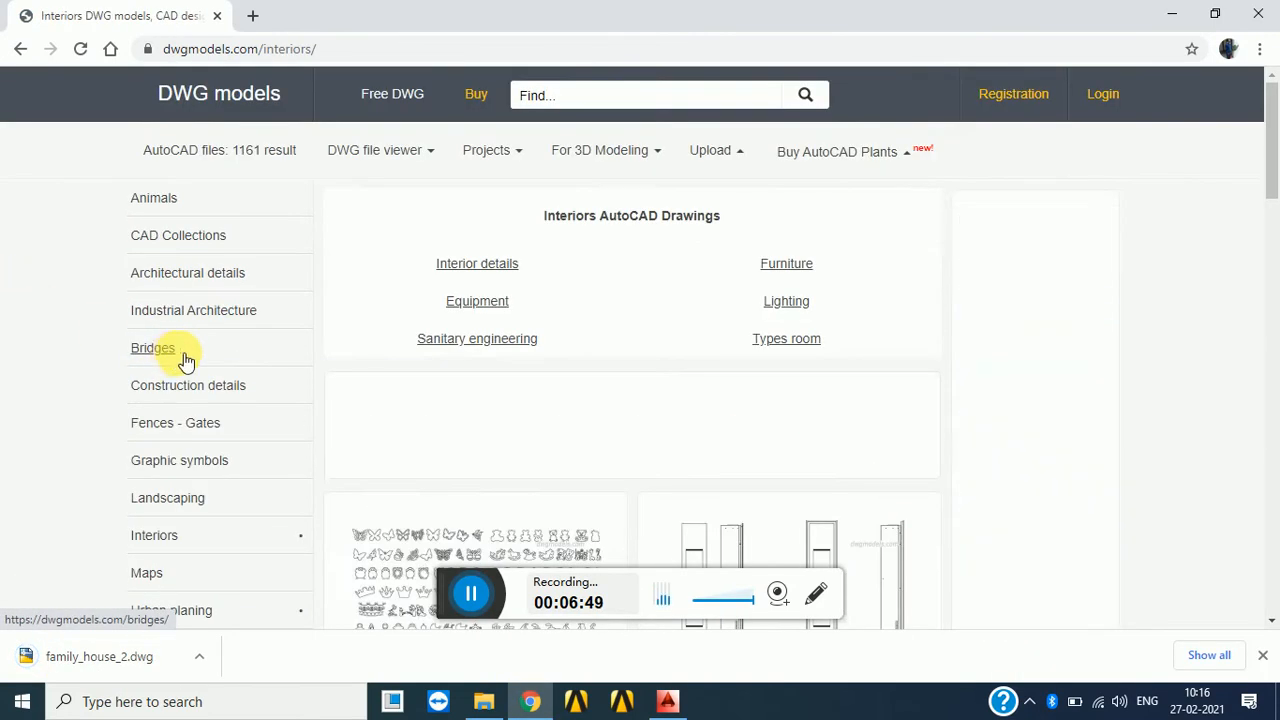
scroll(450, 375, down, 3)
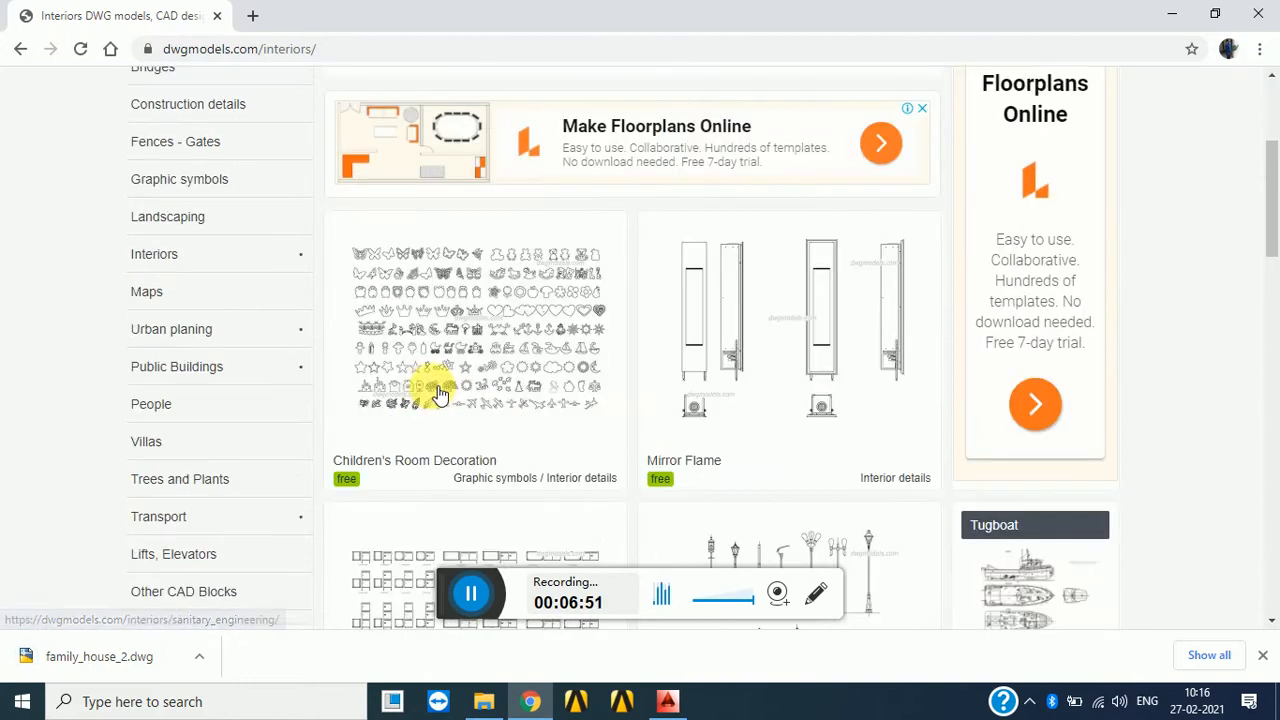
scroll(485, 360, down, 3)
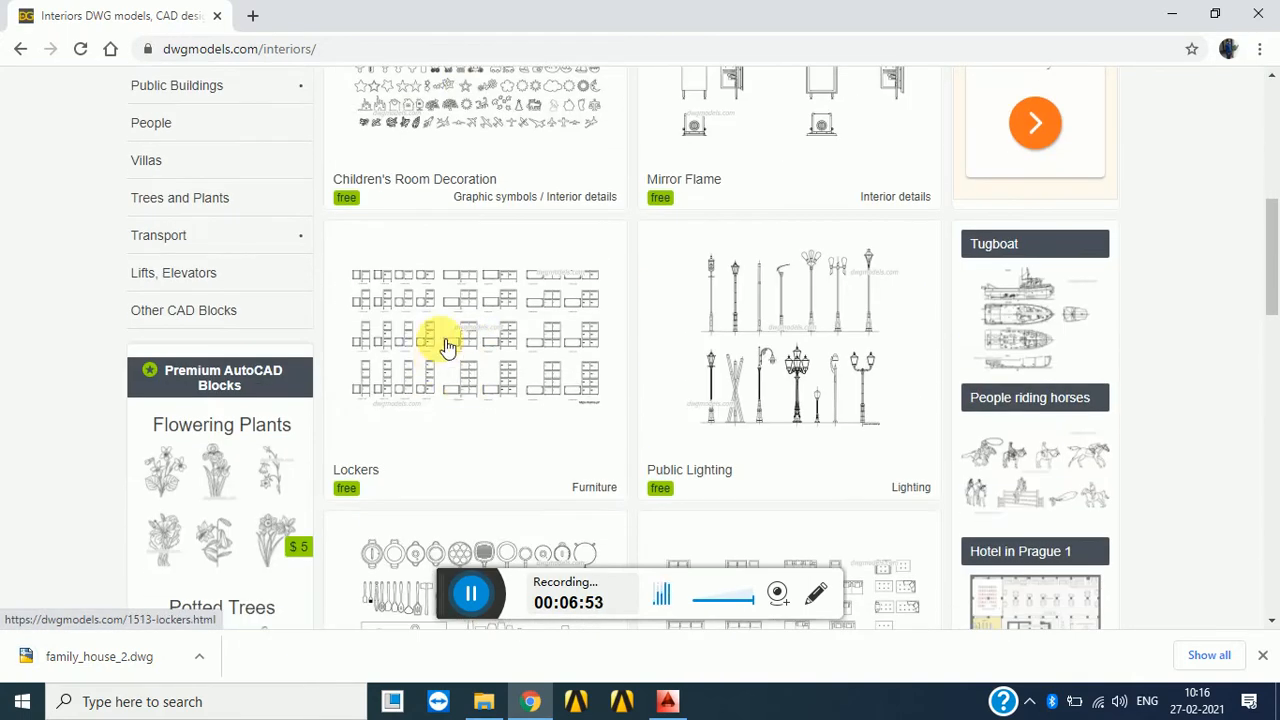
scroll(623, 177, down, 2)
scroll(466, 390, down, 3)
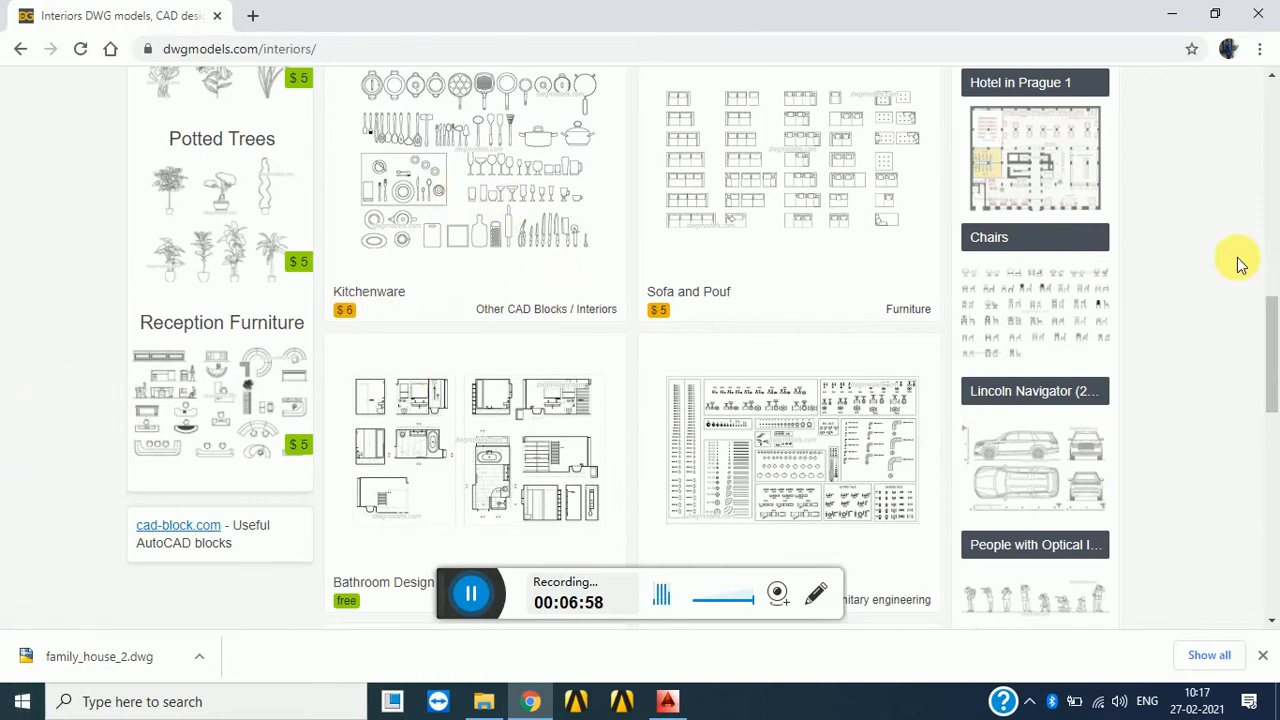
scroll(510, 145, down, 1)
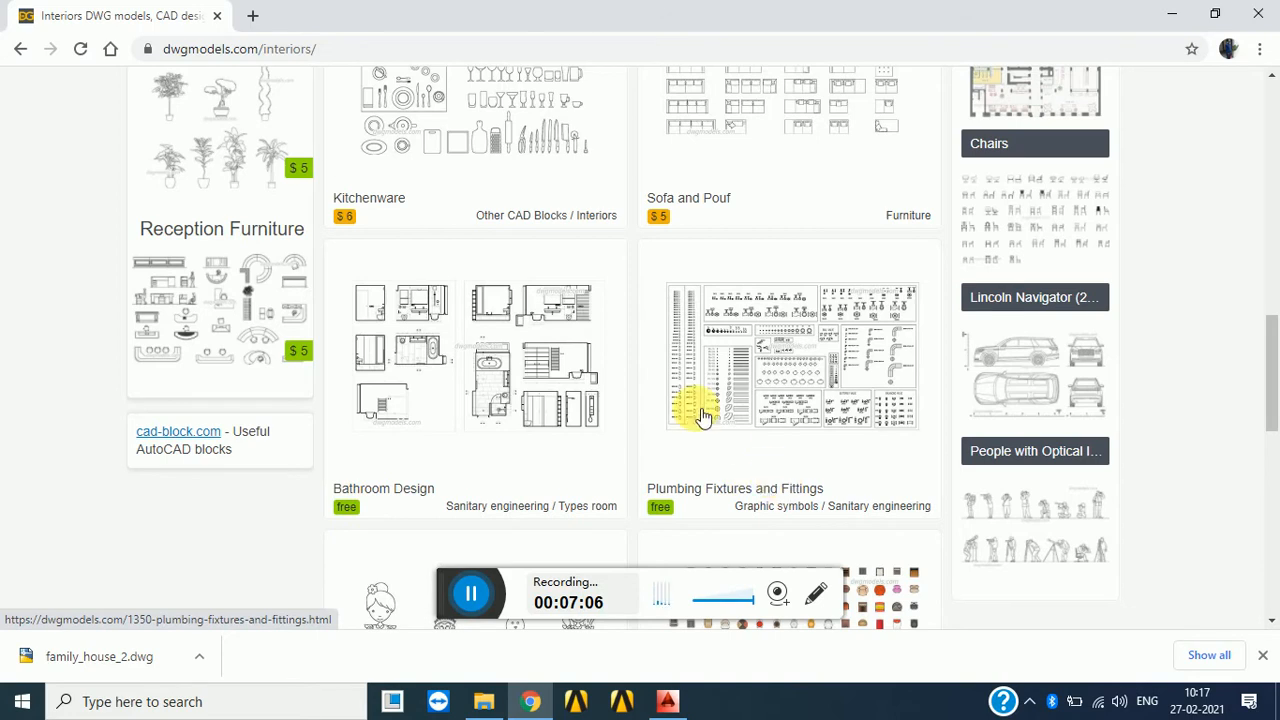
scroll(696, 414, down, 4)
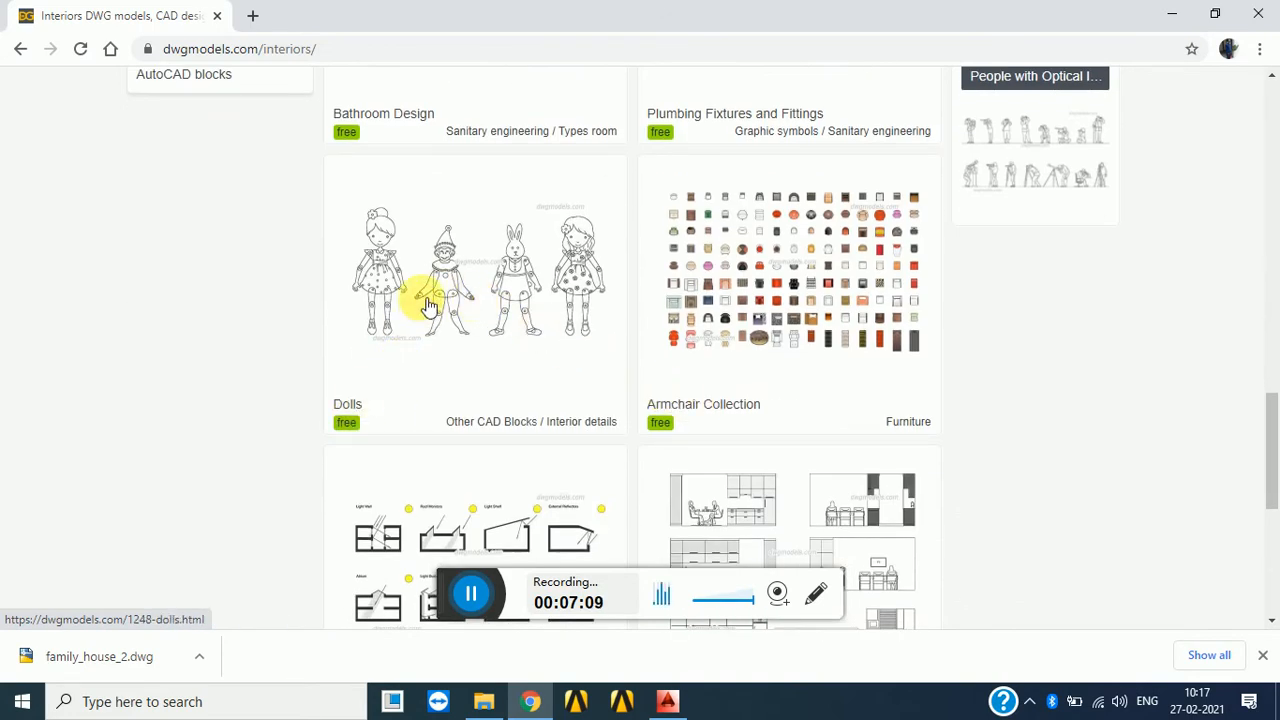
scroll(775, 380, down, 3)
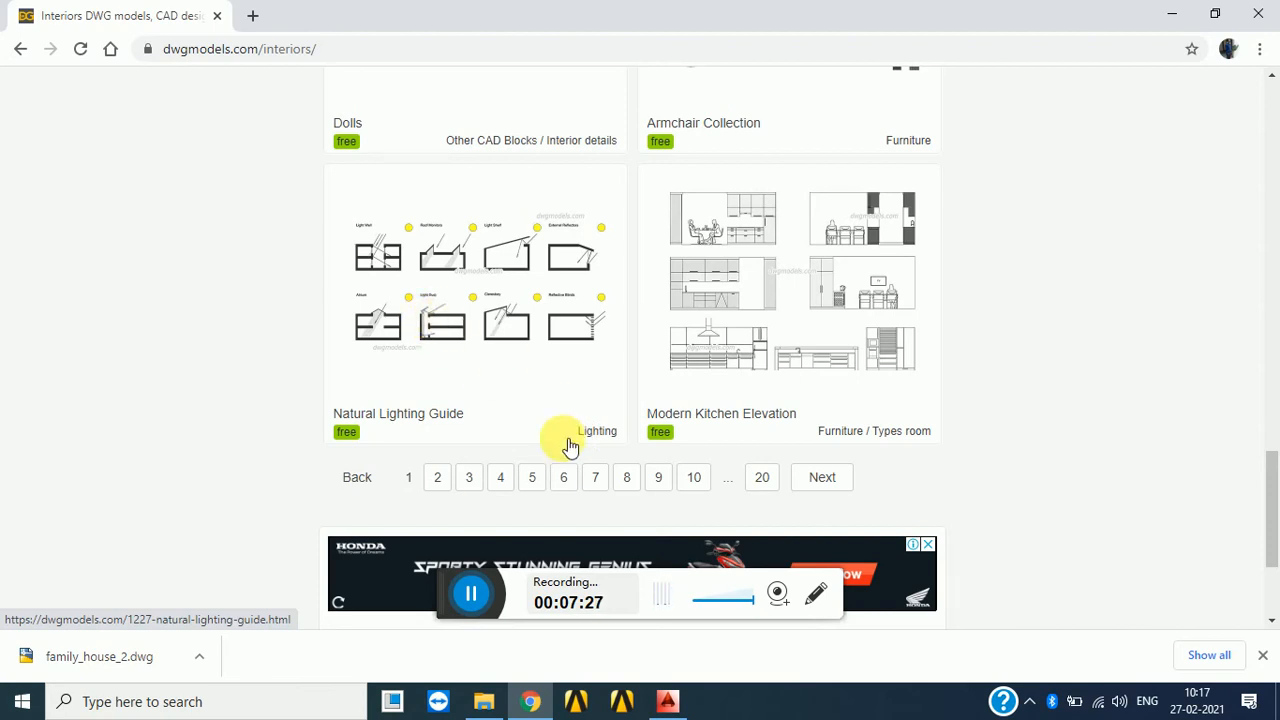
- Open page 4 of the Interiors drawings and look over its blocks
click(501, 478)
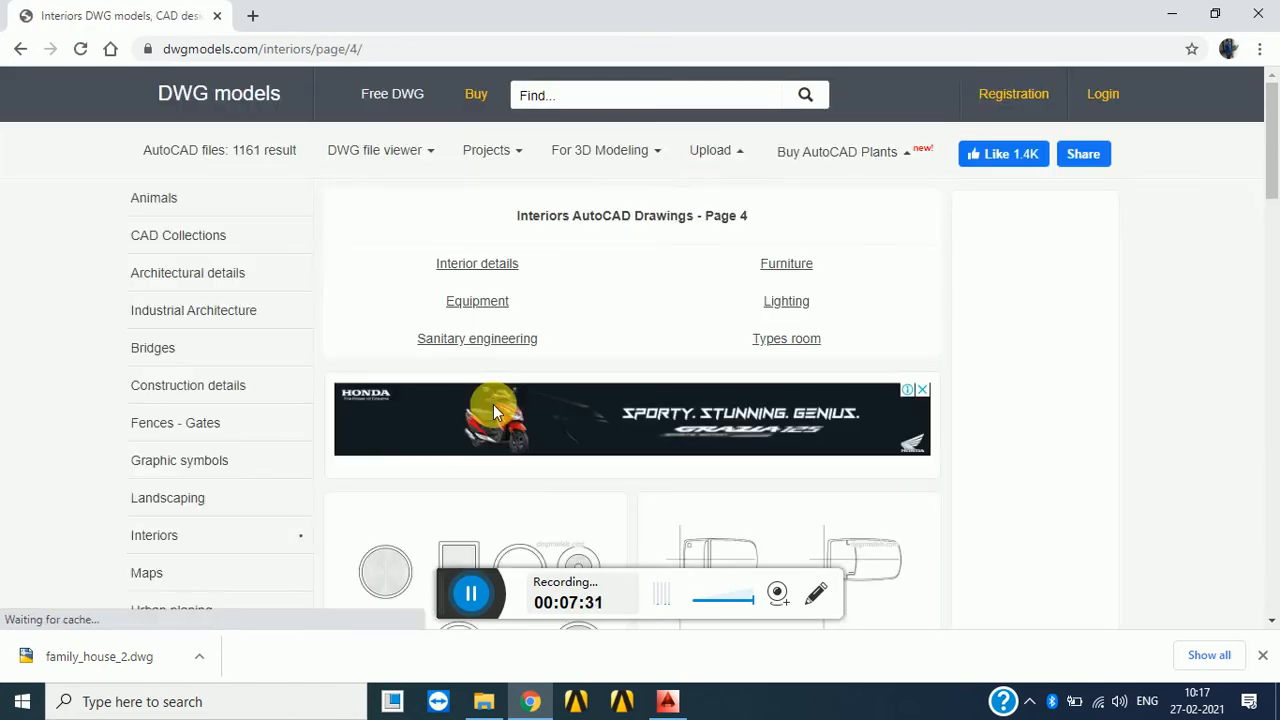
scroll(520, 392, down, 3)
scroll(520, 392, up, 3)
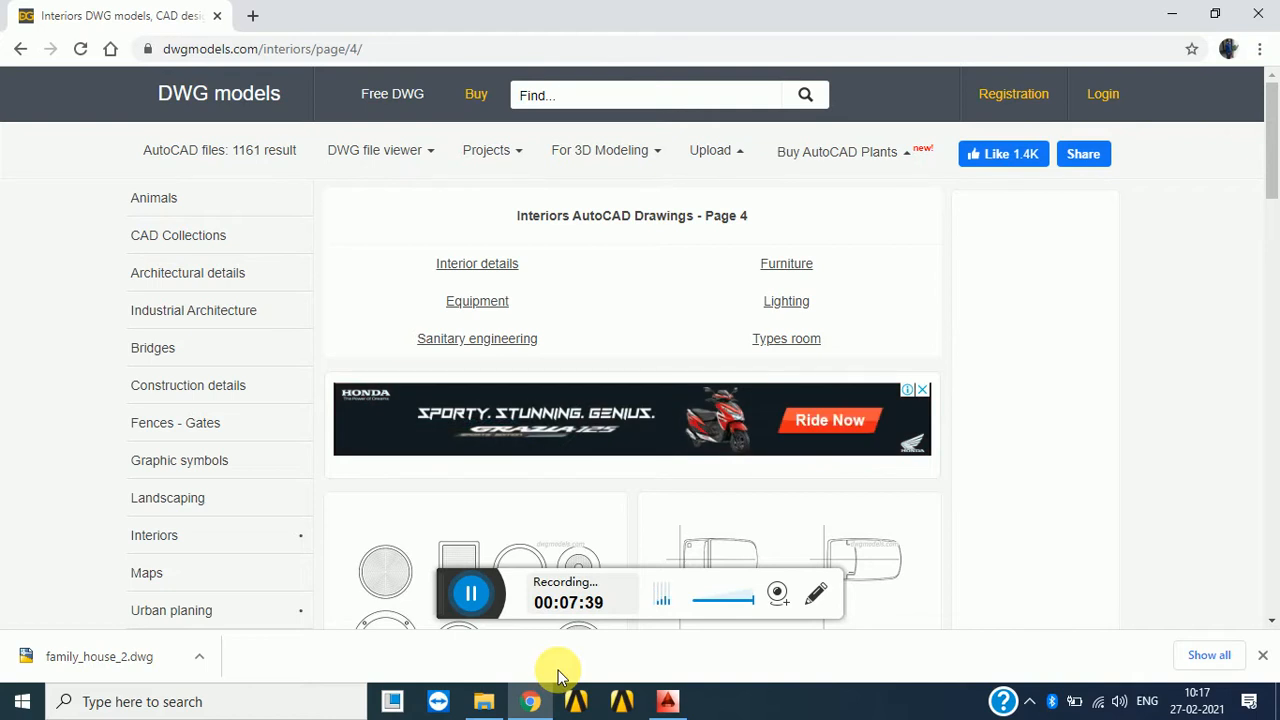
- Bookmark page 4 of the Interiors drawings in the Mobile bookmarks folder
key(ctrl+d)
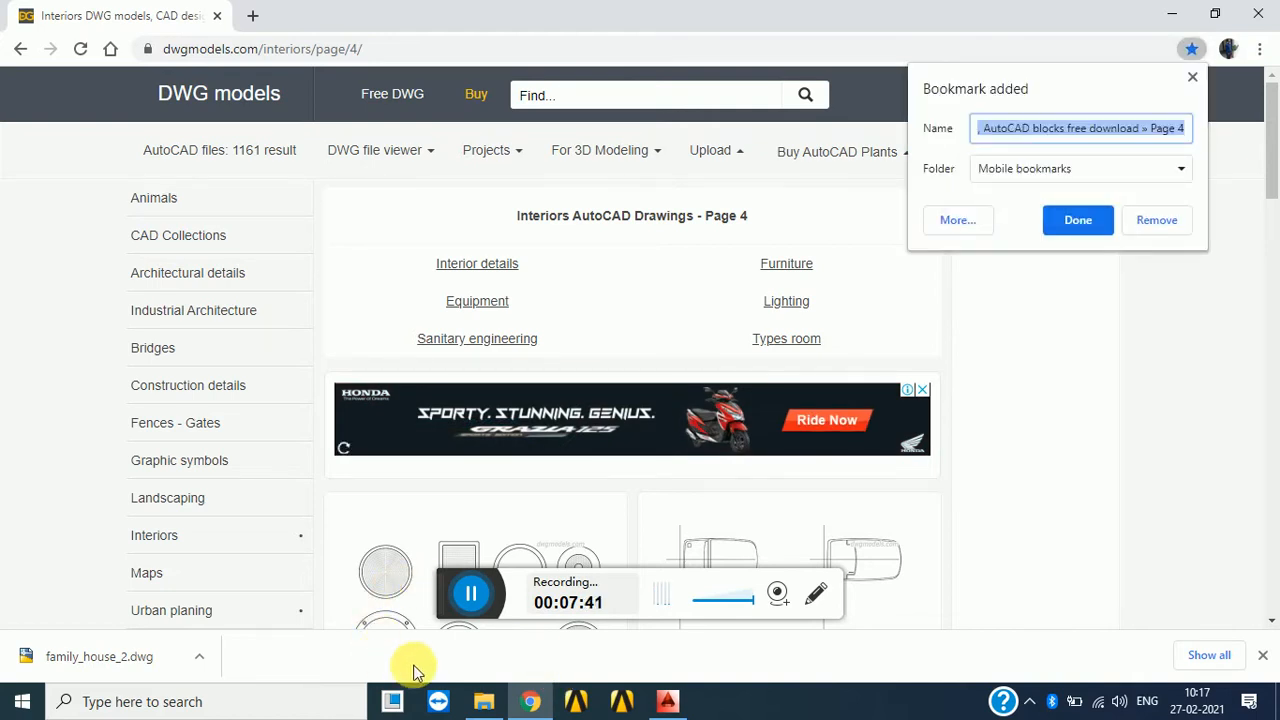
key(Return)
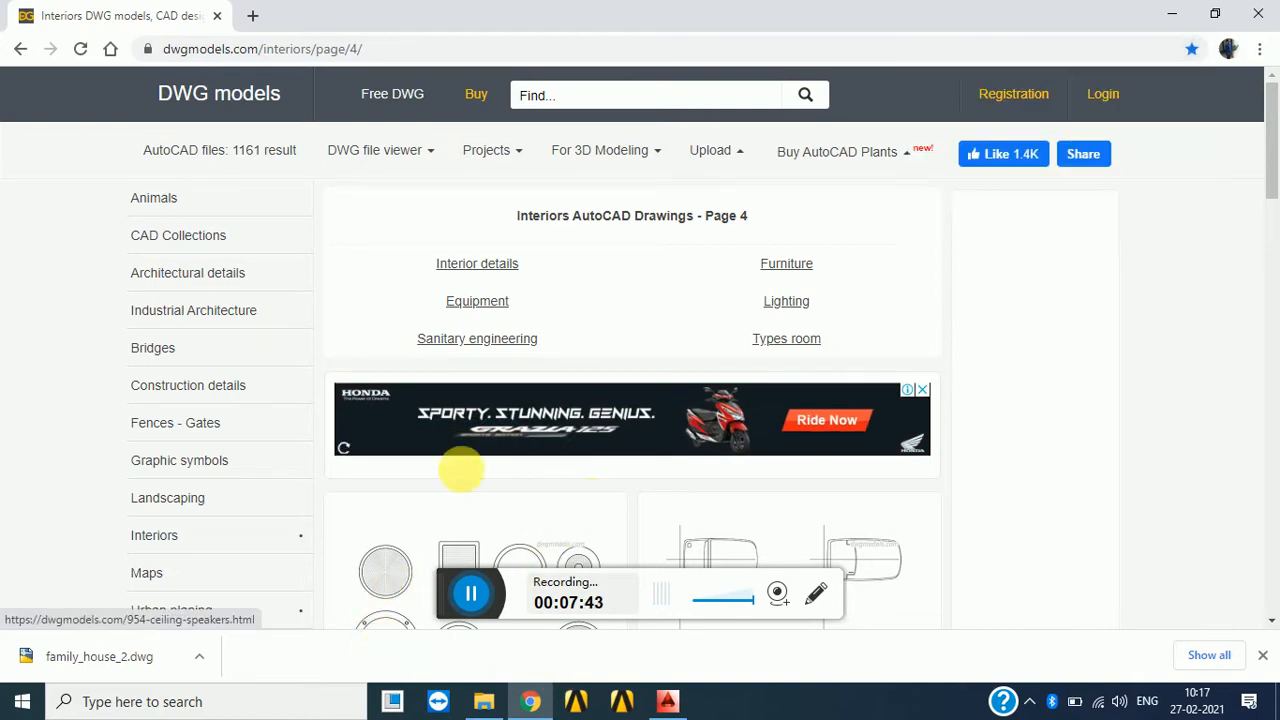
- Find the free Drop-in Kitchen Sinks drawing on Interiors page 4 and download its DWG file
scroll(514, 380, down, 7)
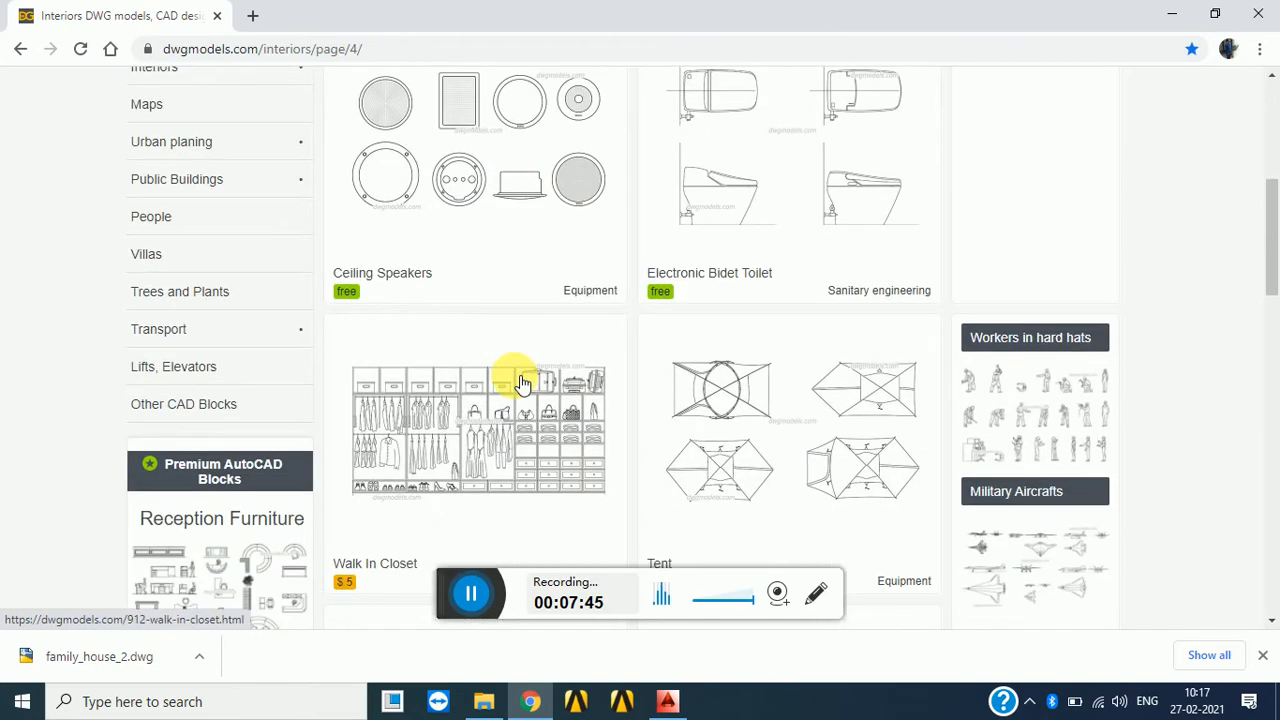
scroll(694, 406, down, 4)
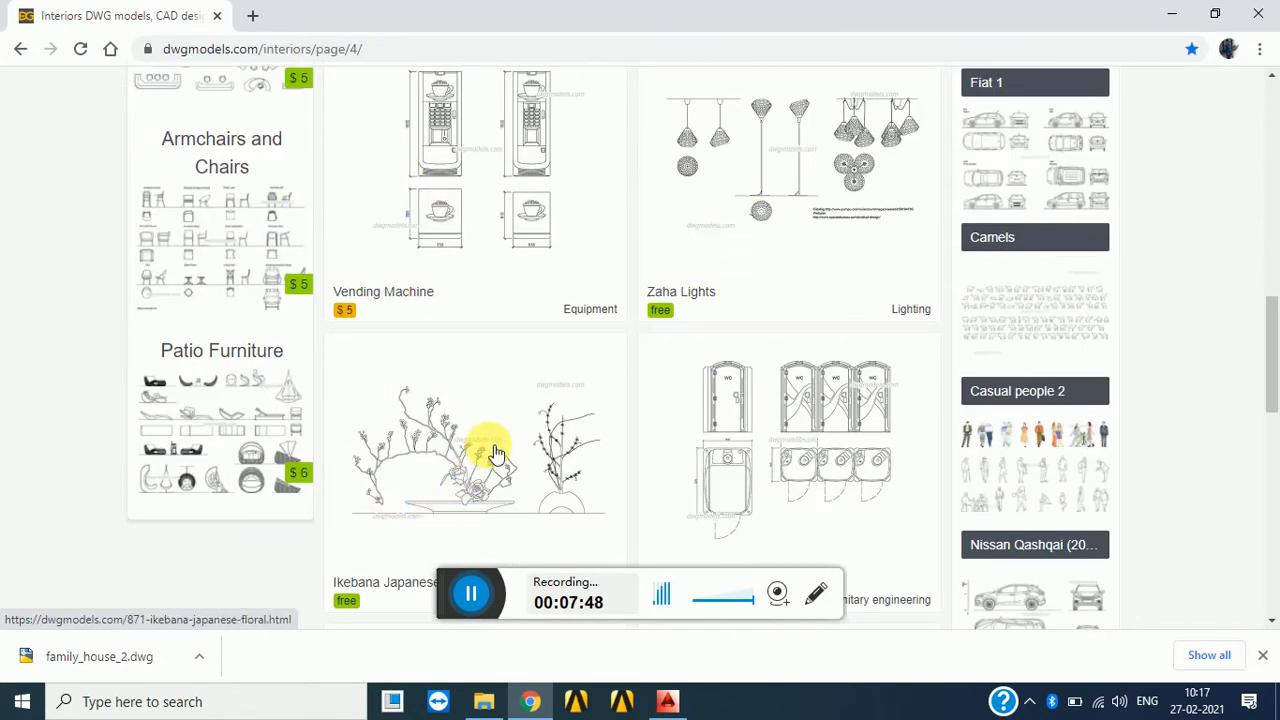
scroll(490, 445, down, 3)
scroll(500, 435, down, 6)
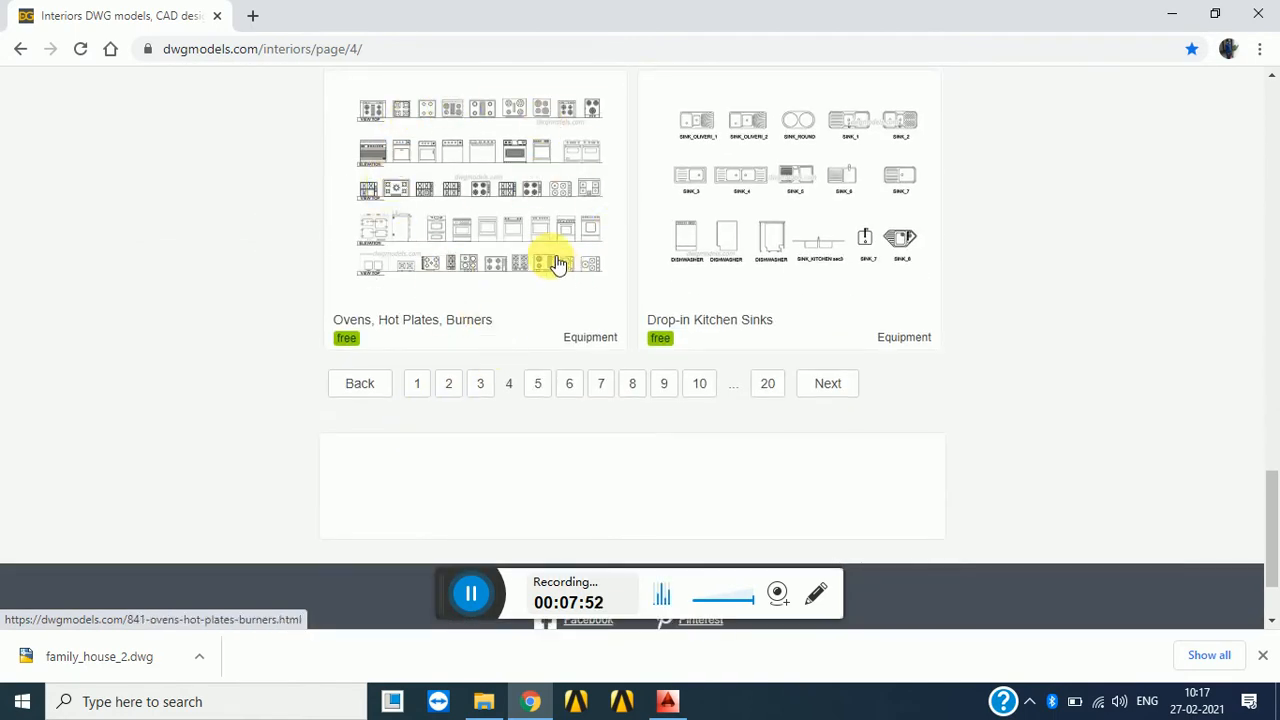
click(668, 345)
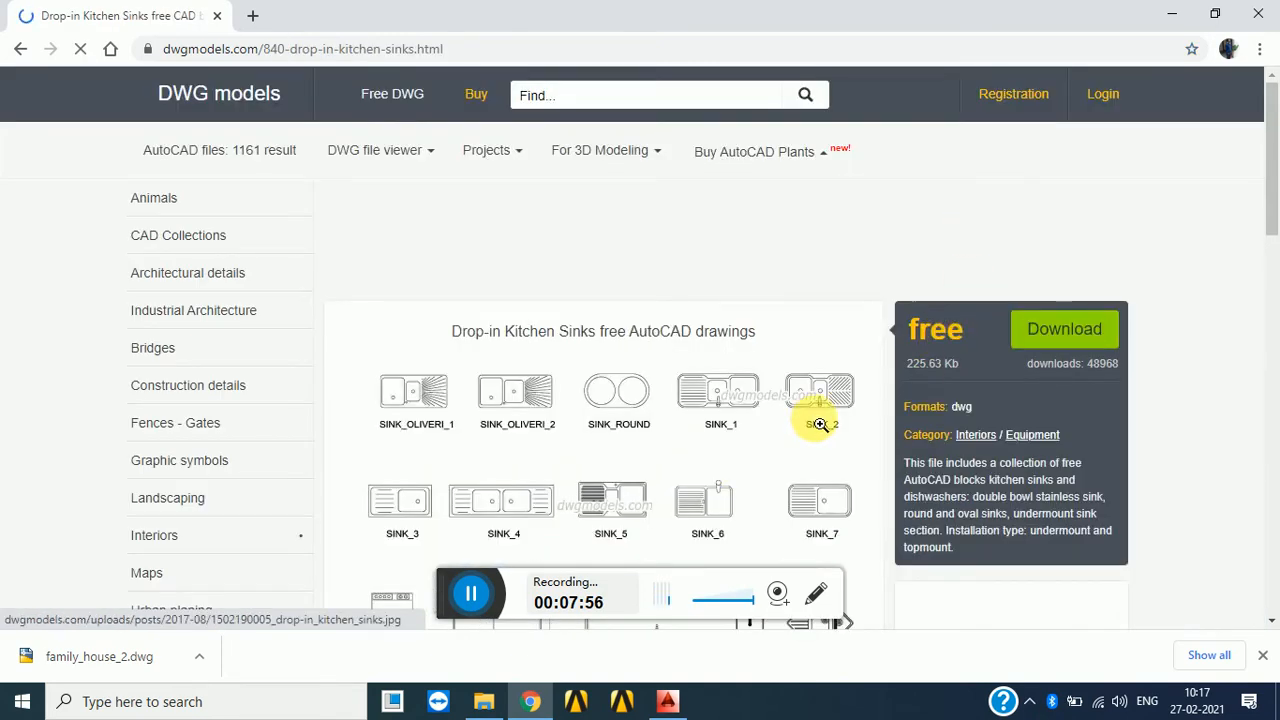
scroll(820, 434, down, 3)
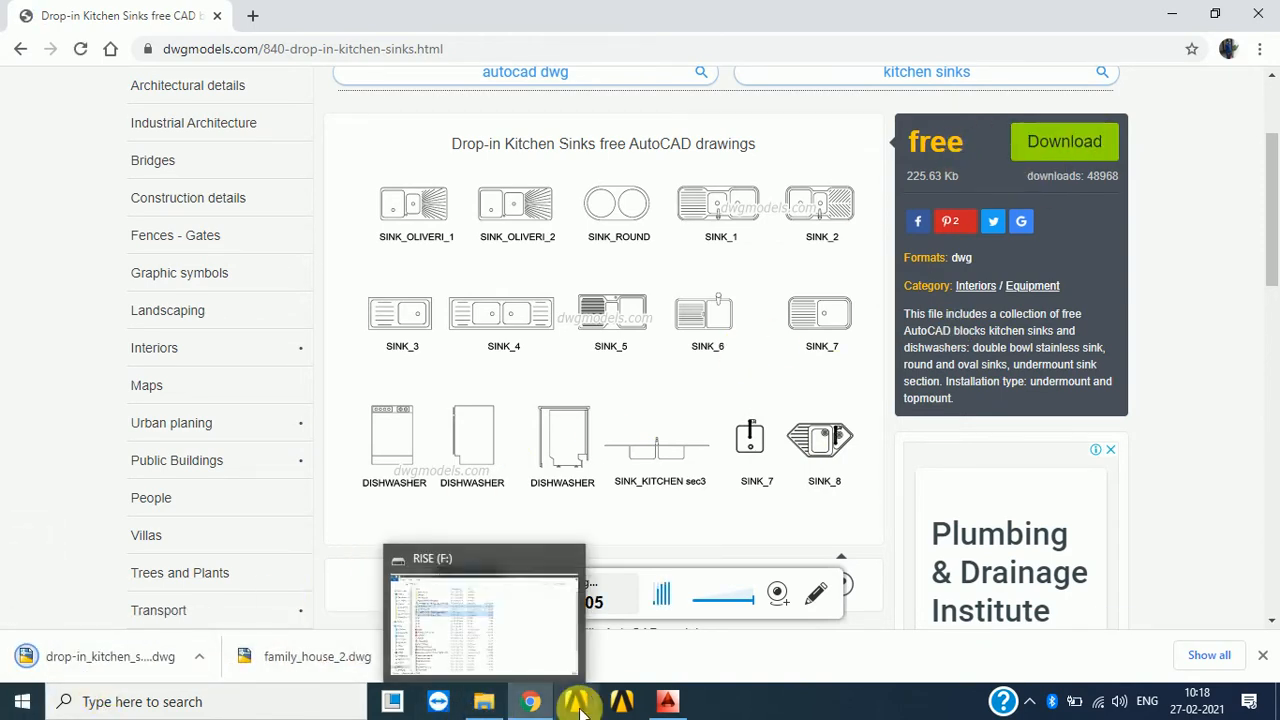
- Switch to File Explorer and open the drop-in_kitchen_sinks drawing from the Downloads folder in AutoCAD
mouse_move(675, 705)
mouse_move(526, 711)
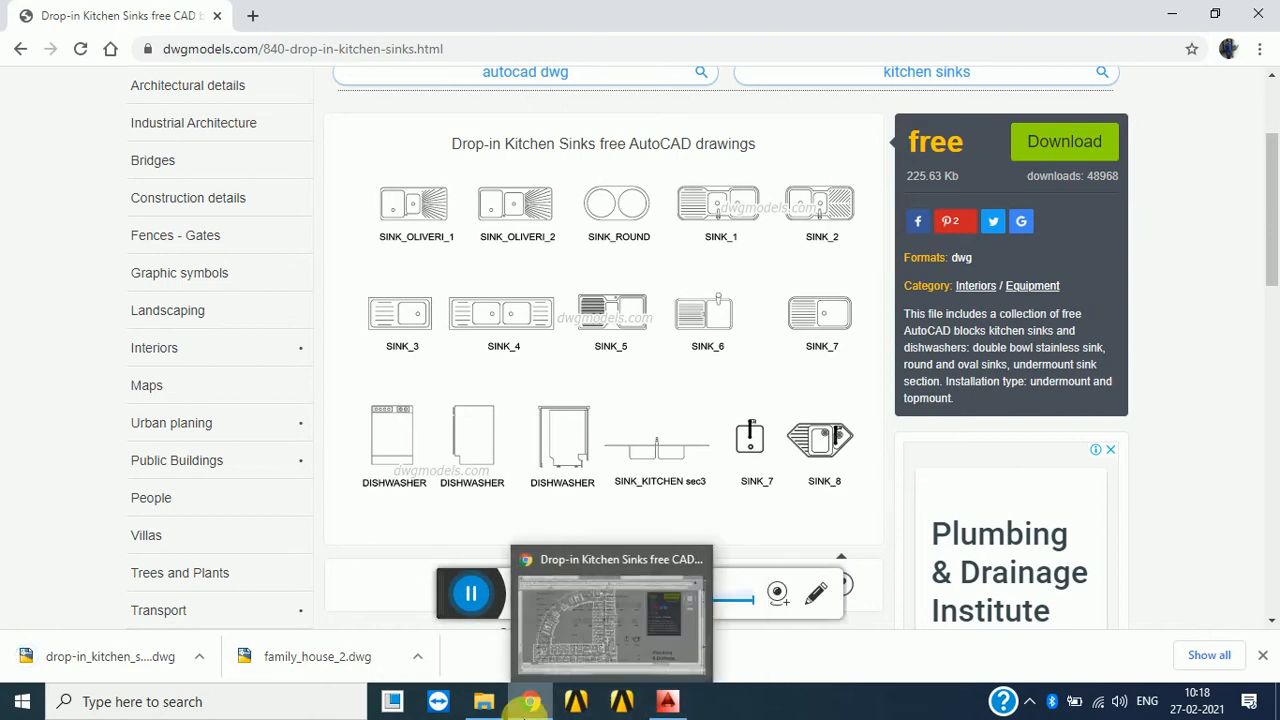
click(485, 702)
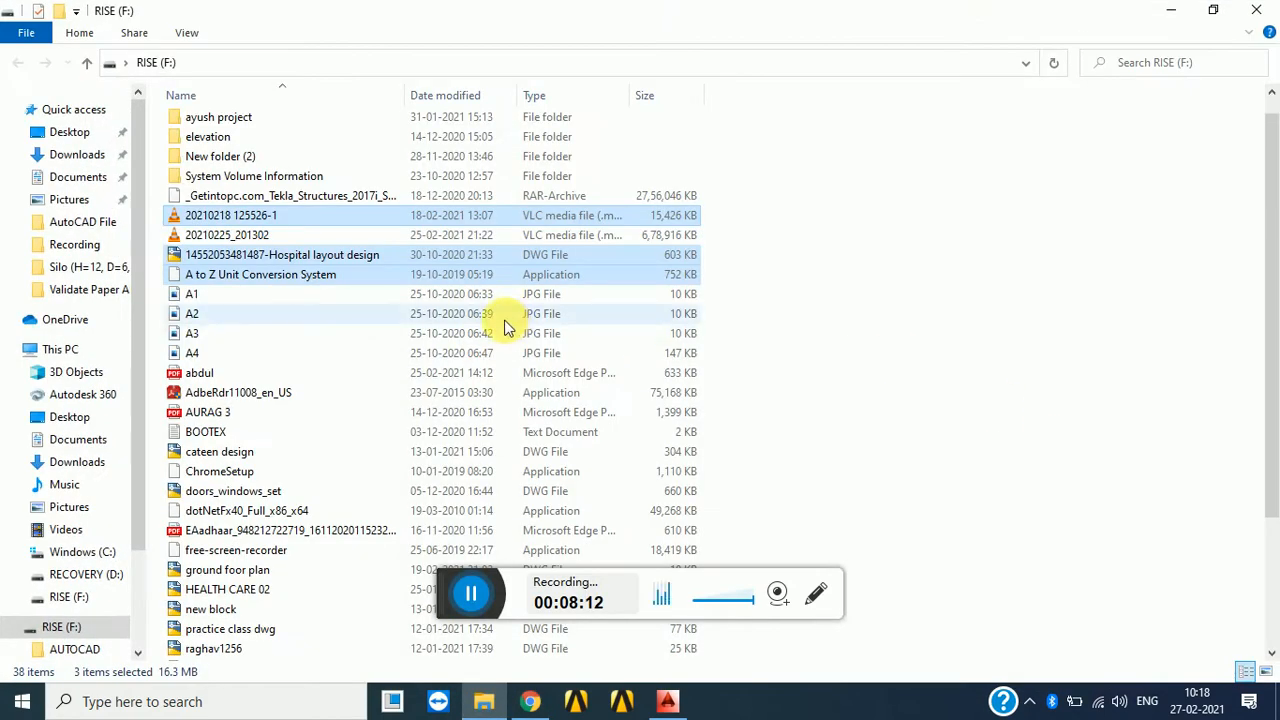
click(65, 135)
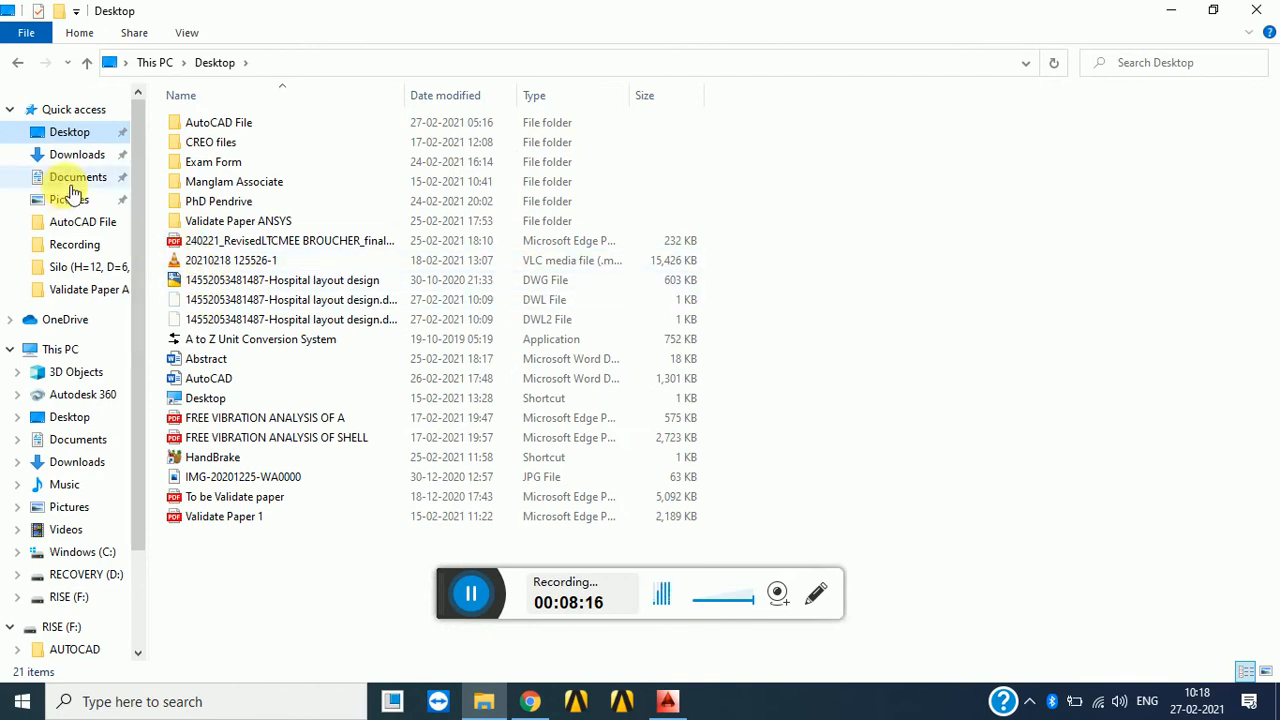
click(72, 155)
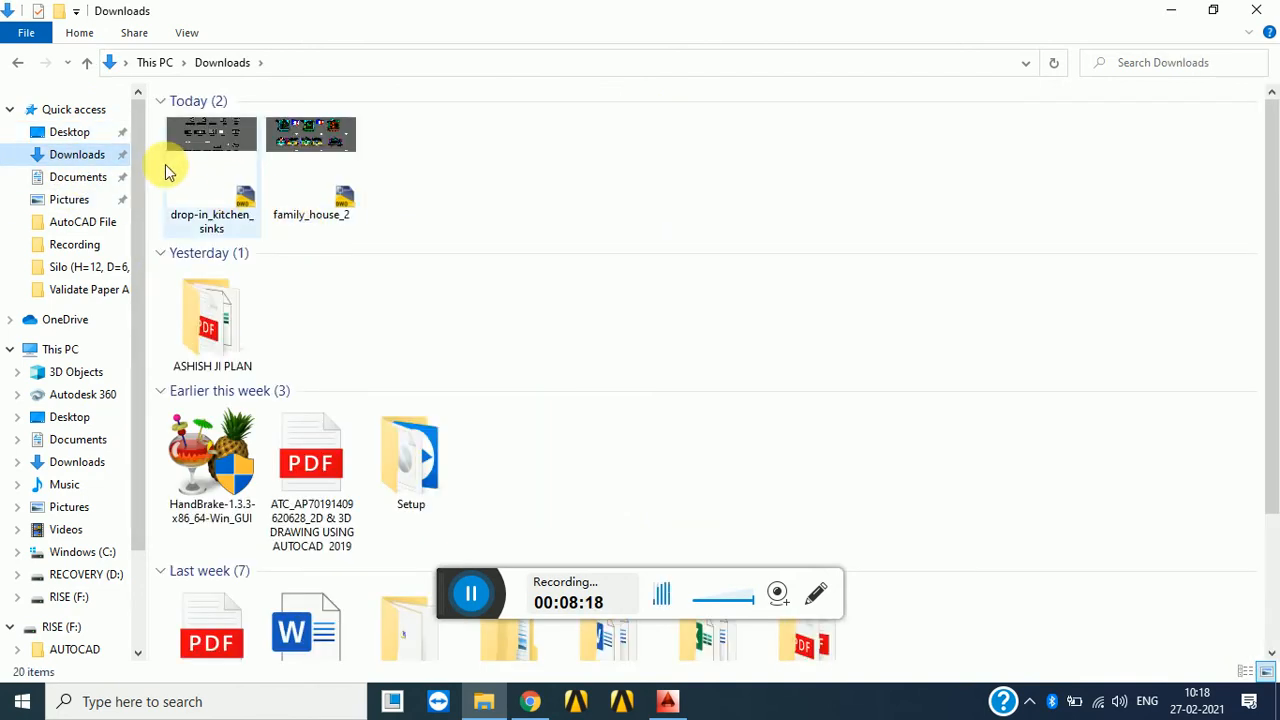
double_click(183, 166)
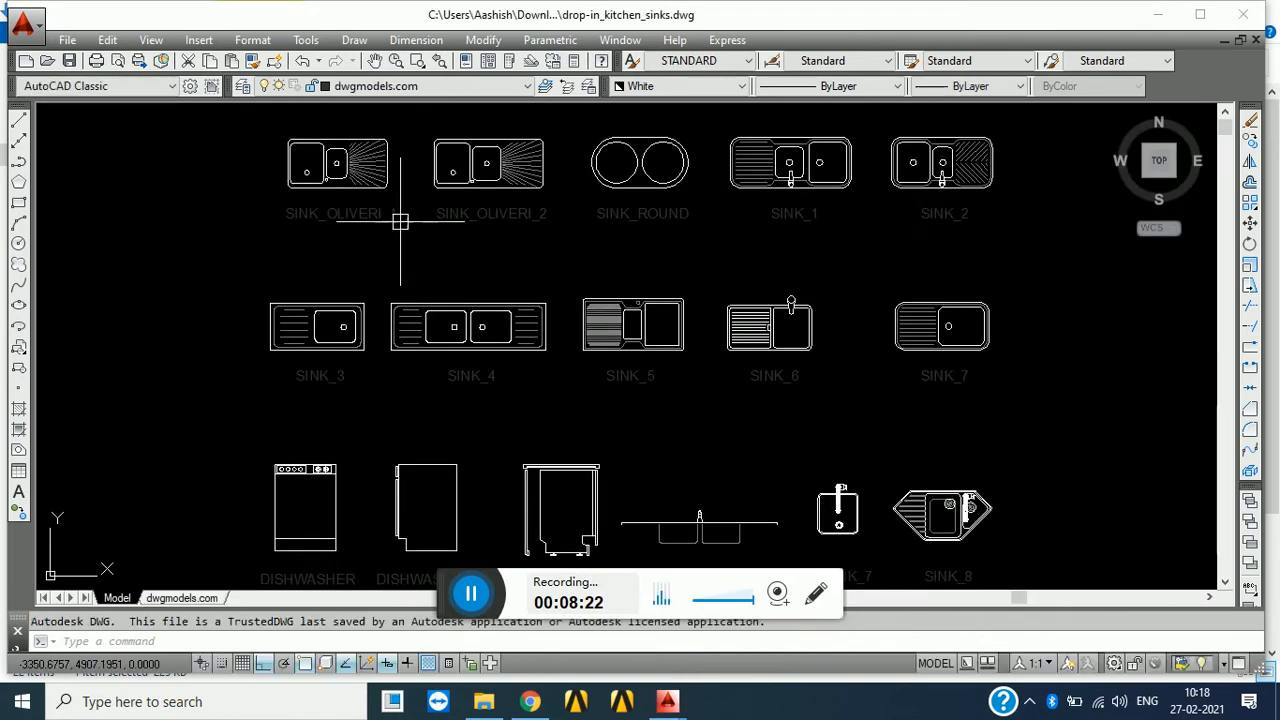
- Examine the kitchen sink blocks in the drawing, looking closely at the basin, drain and tap details of SINK_8
scroll(400, 220, down, 5)
scroll(543, 277, up, 4)
middle_drag(649, 363, 425, 243)
scroll(425, 243, up, 2)
middle_drag(795, 399, 495, 313)
scroll(686, 265, up, 4)
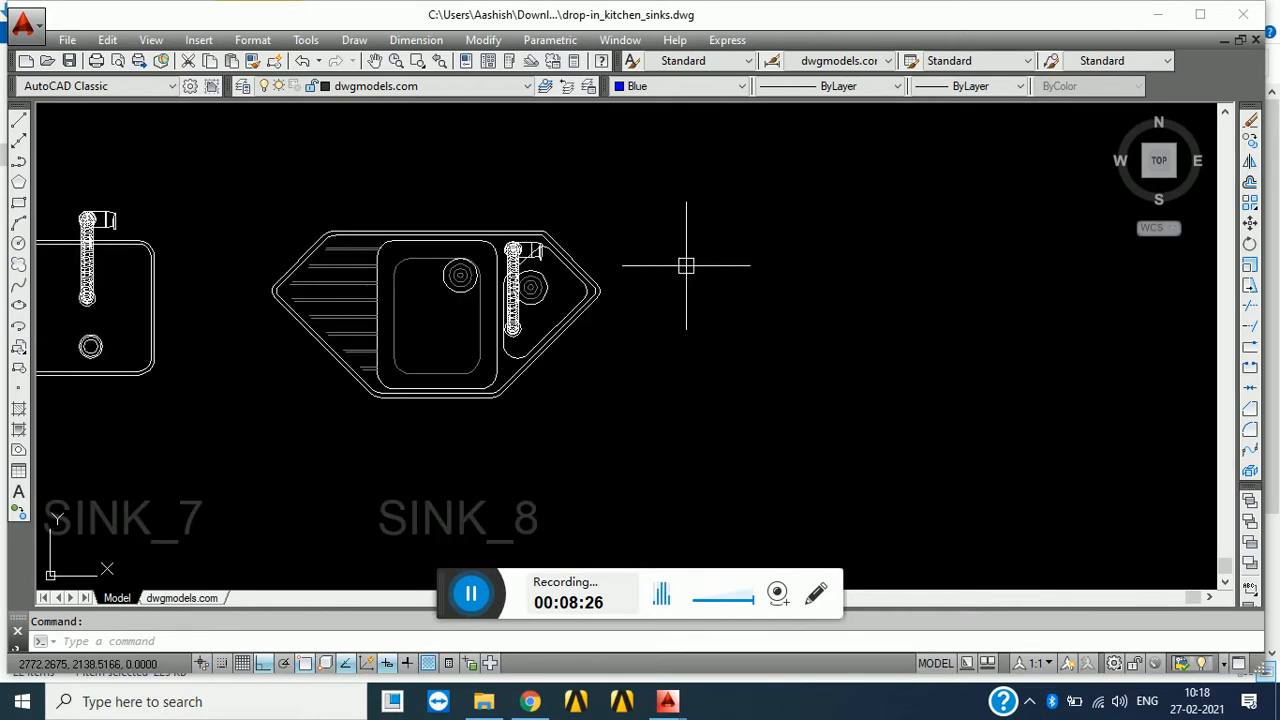
scroll(686, 265, up, 2)
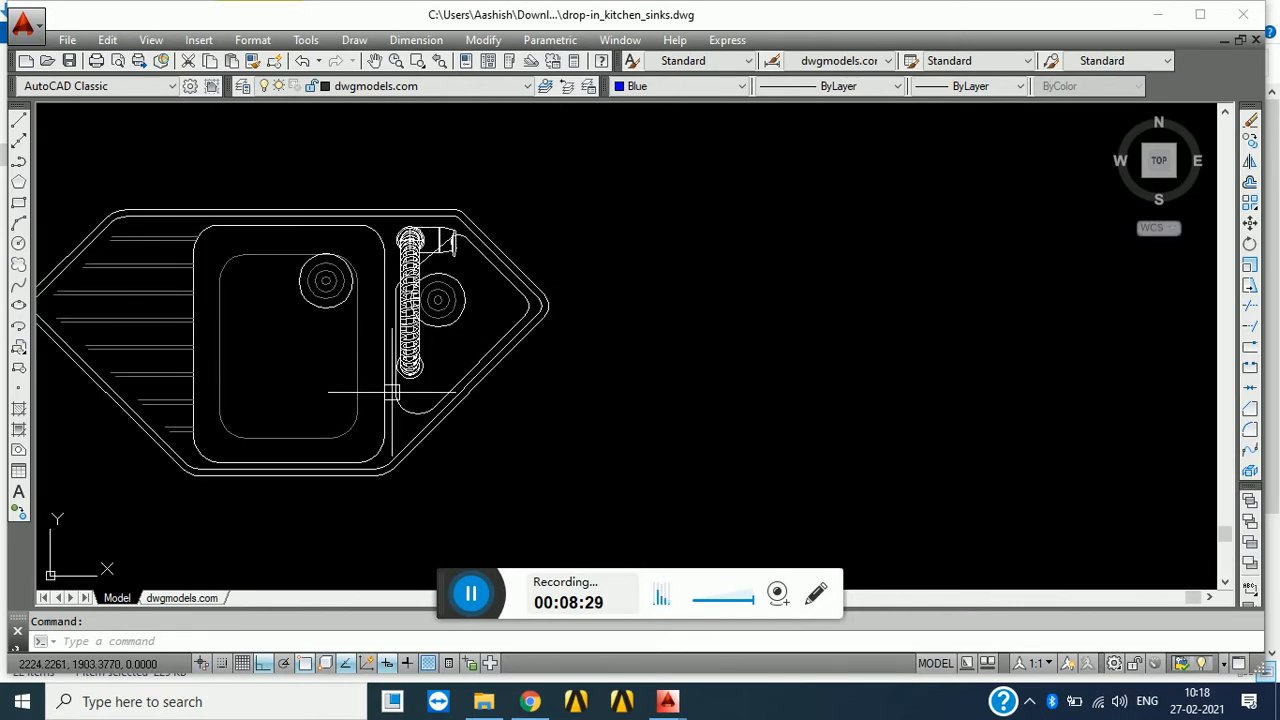
scroll(392, 392, up, 4)
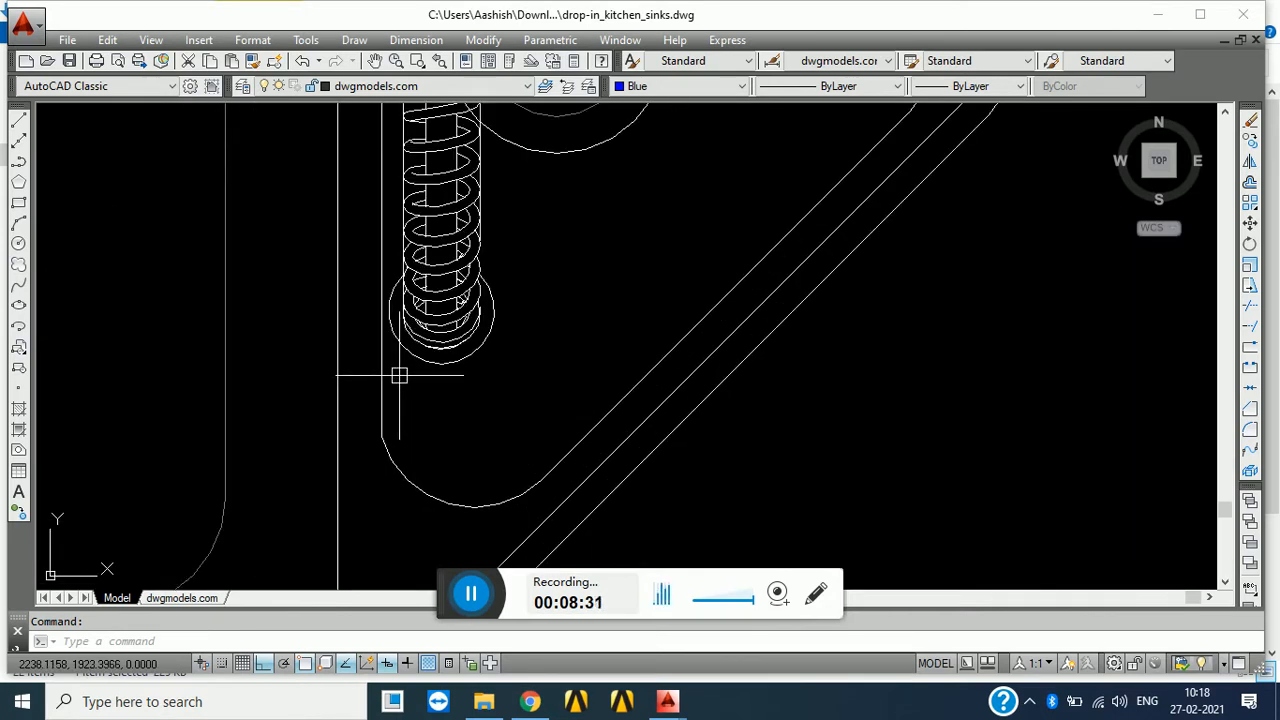
scroll(423, 323, down, 5)
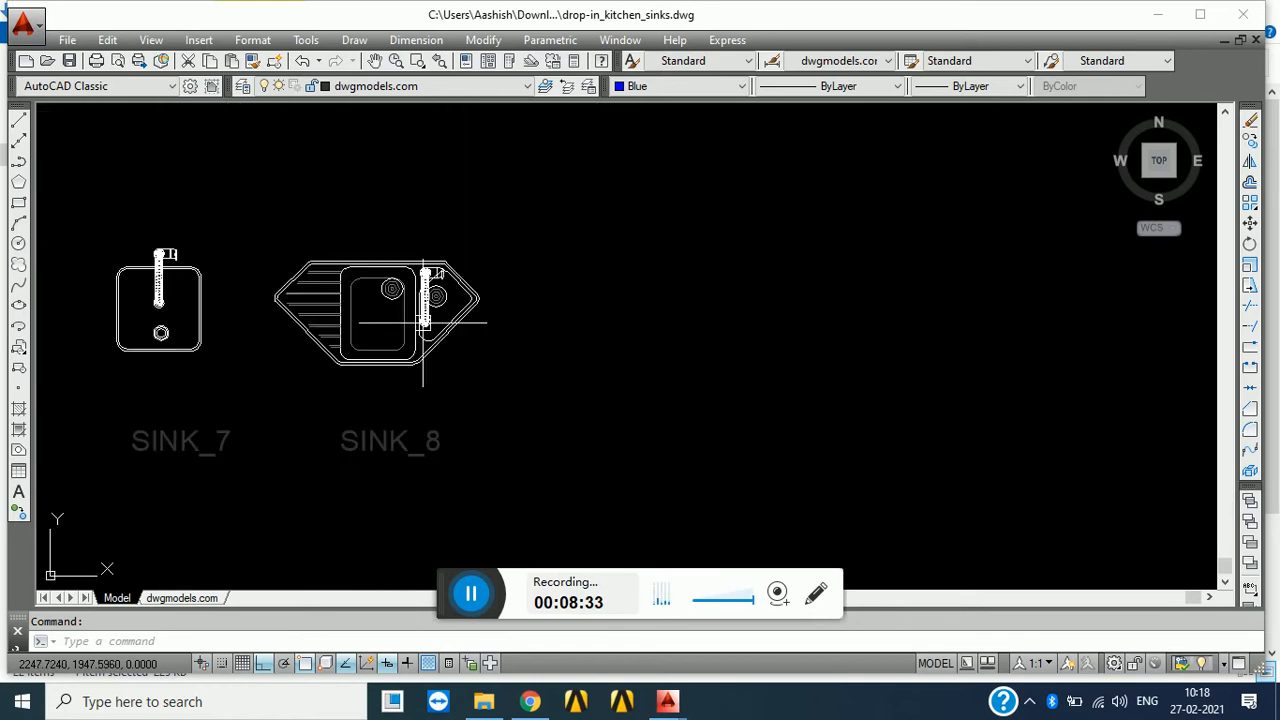
scroll(308, 356, up, 4)
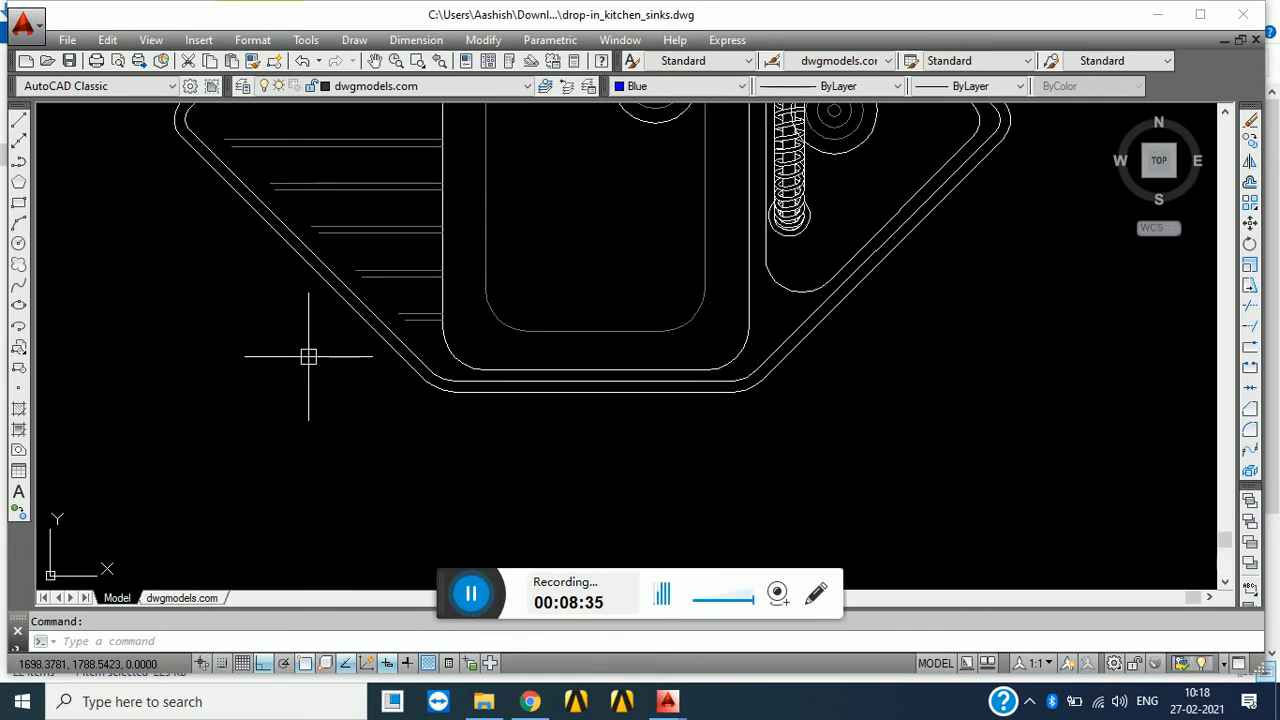
scroll(308, 356, down, 6)
mouse_move(263, 392)
middle_down()
mouse_move(288, 380)
mouse_move(465, 492)
middle_up()
middle_drag(384, 313, 309, 453)
middle_drag(414, 529, 343, 229)
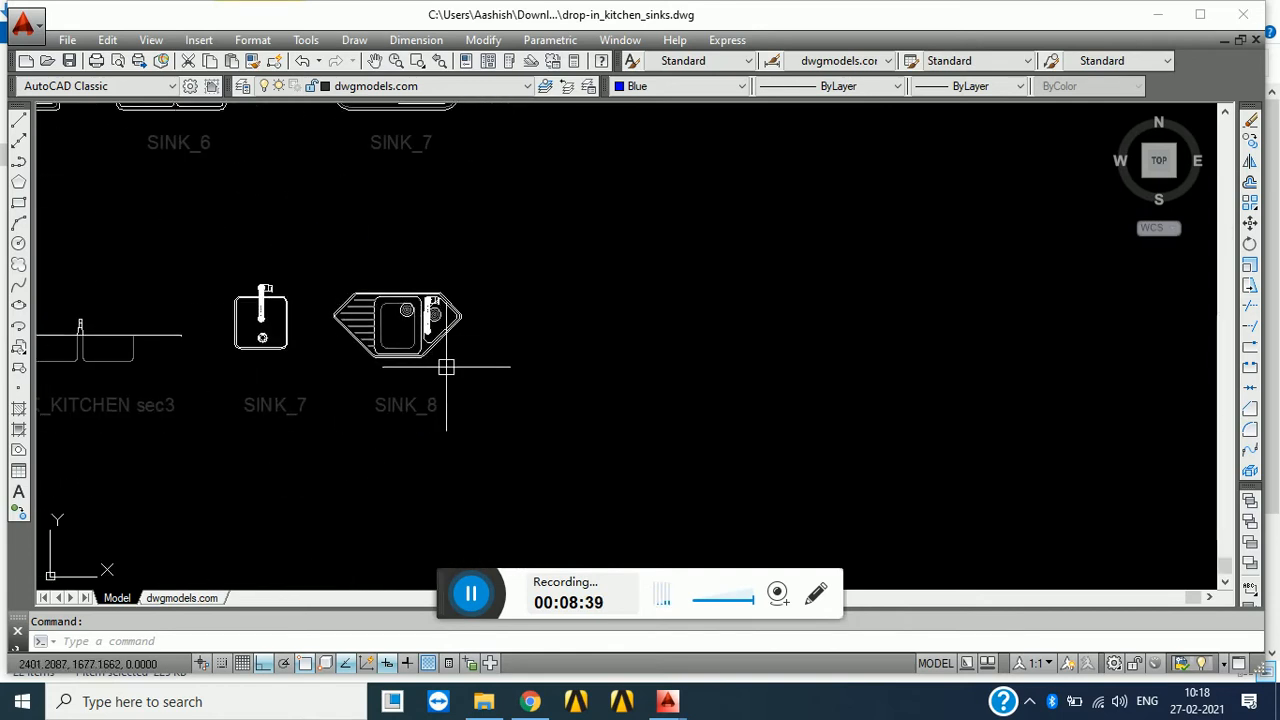
- Copy the SINK_8 sink together with its label horizontally into the empty area to the right of the original
click(480, 436)
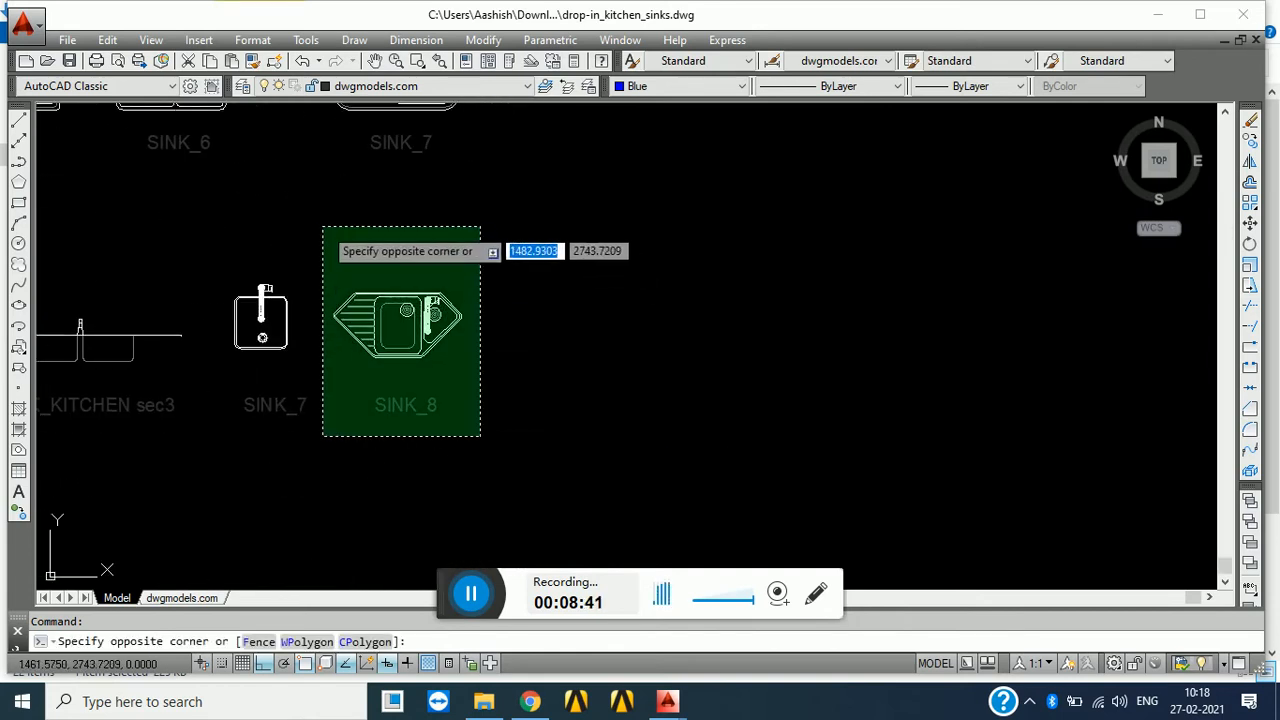
click(322, 227)
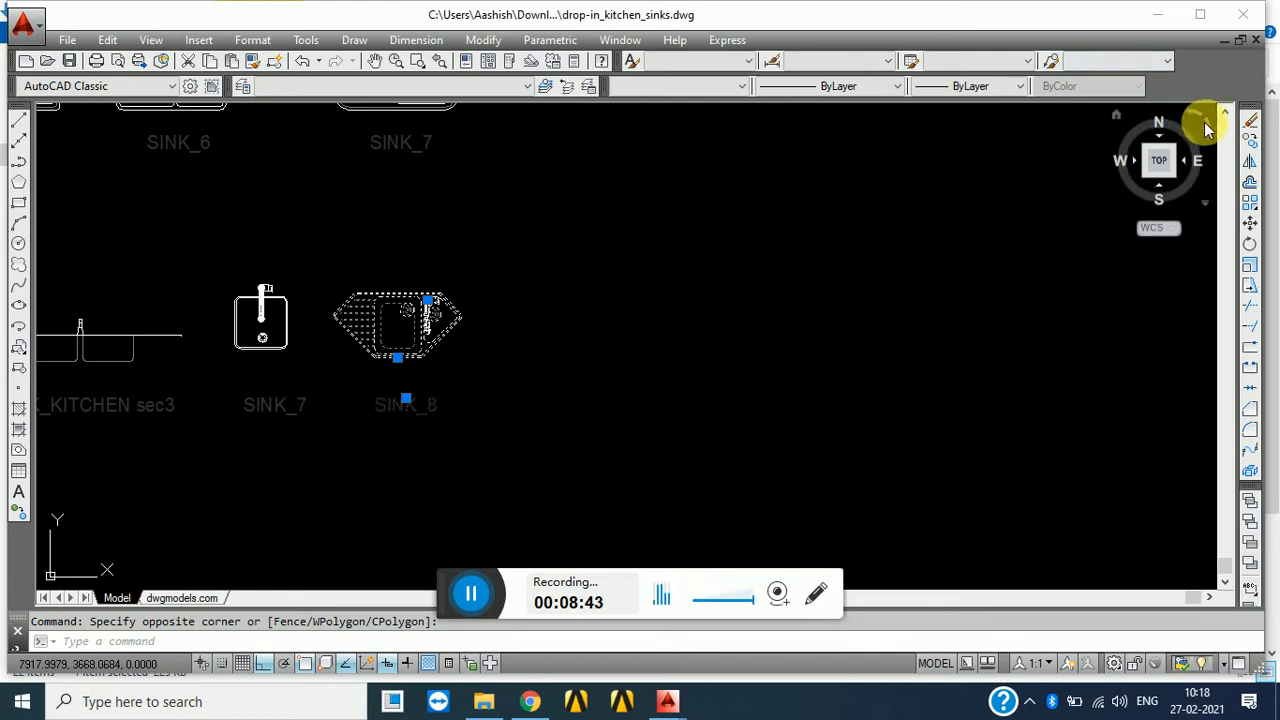
click(1251, 140)
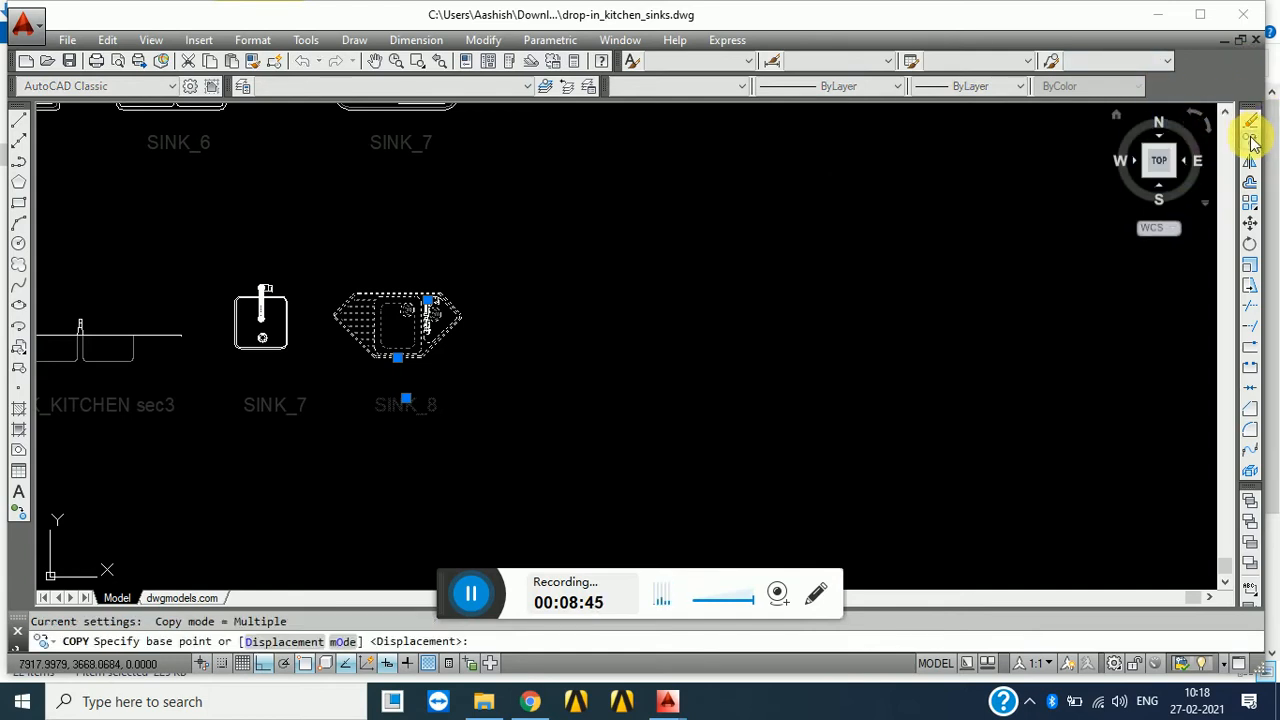
click(370, 347)
click(876, 347)
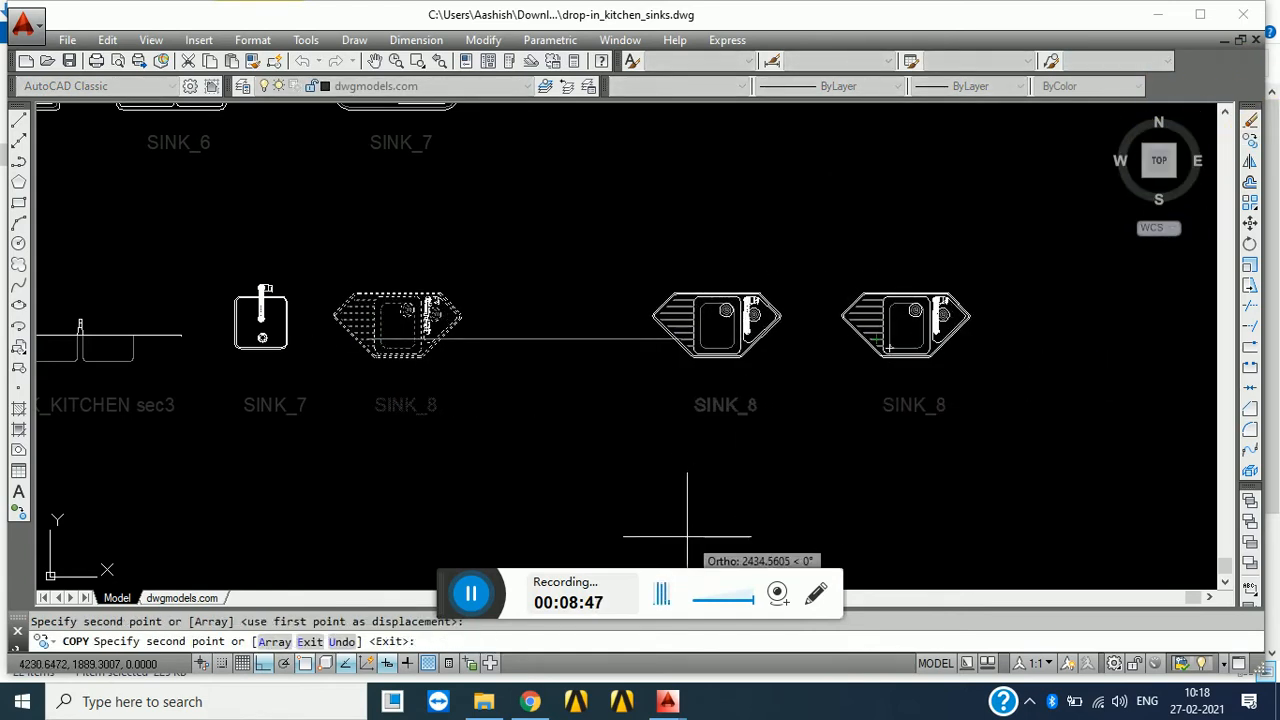
key(Escape)
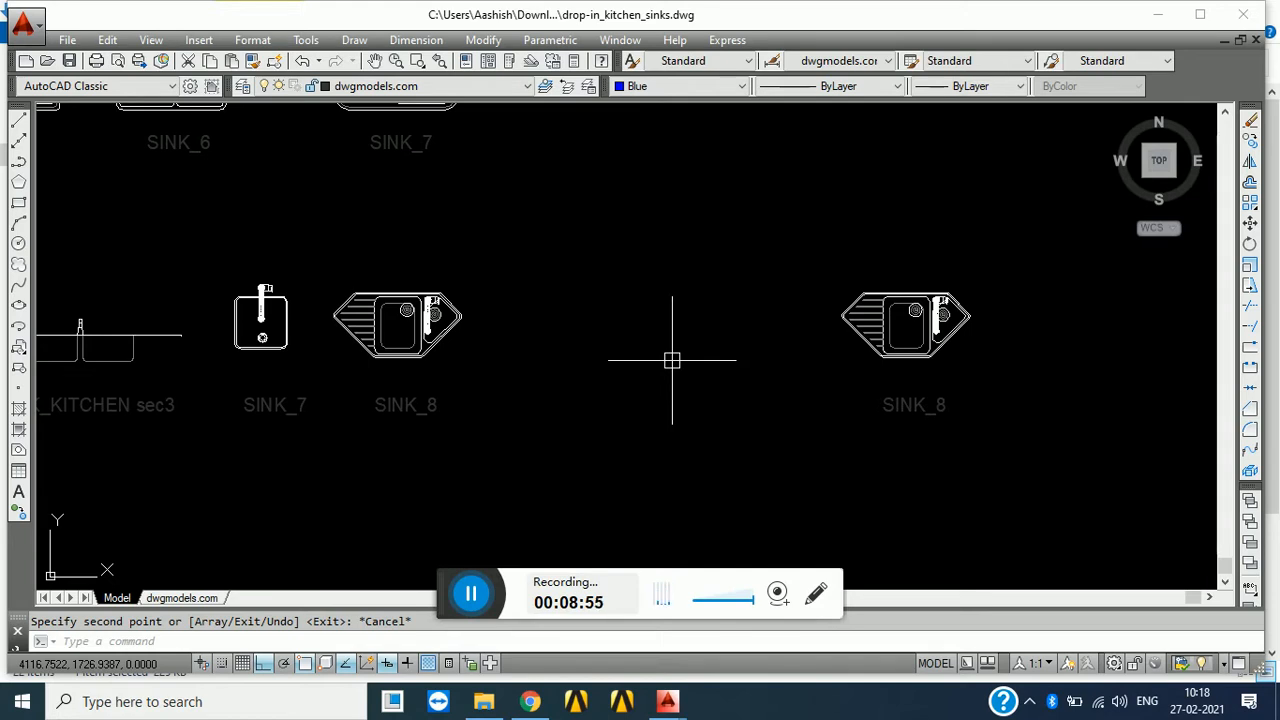
- Explode the copied SINK_8 block into separate objects
click(683, 197)
click(1017, 548)
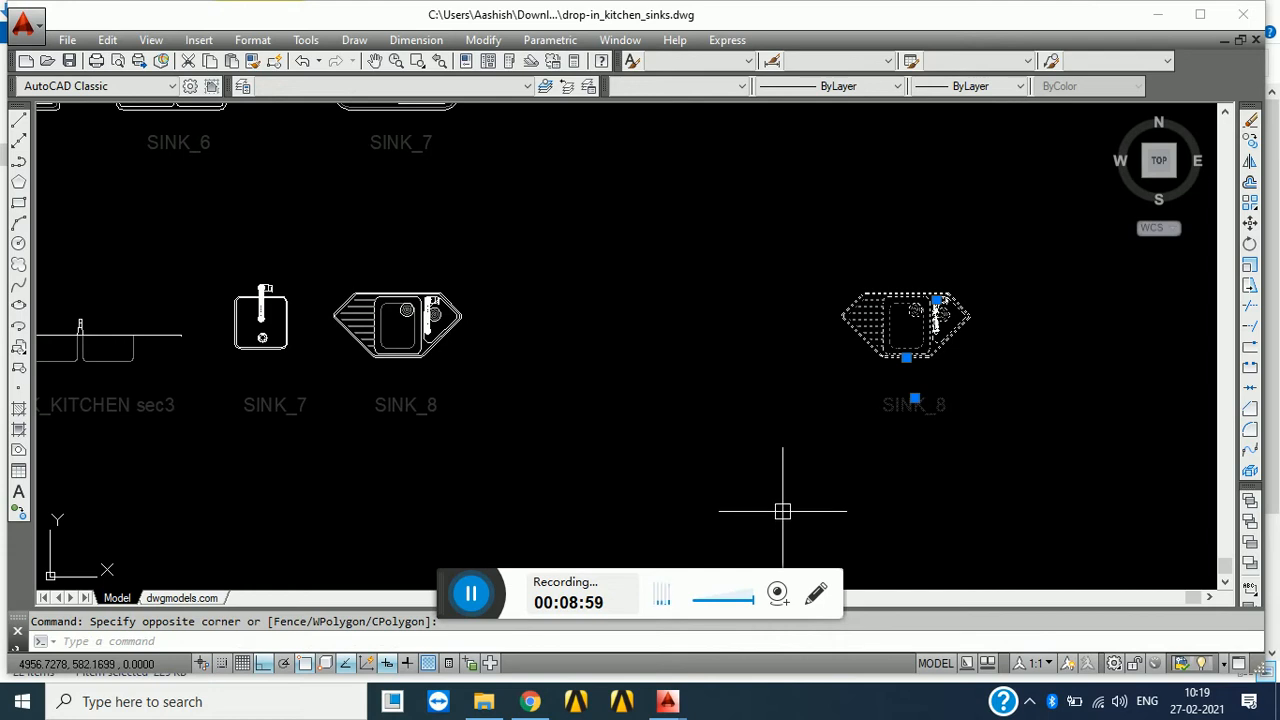
text(x)
key(Return)
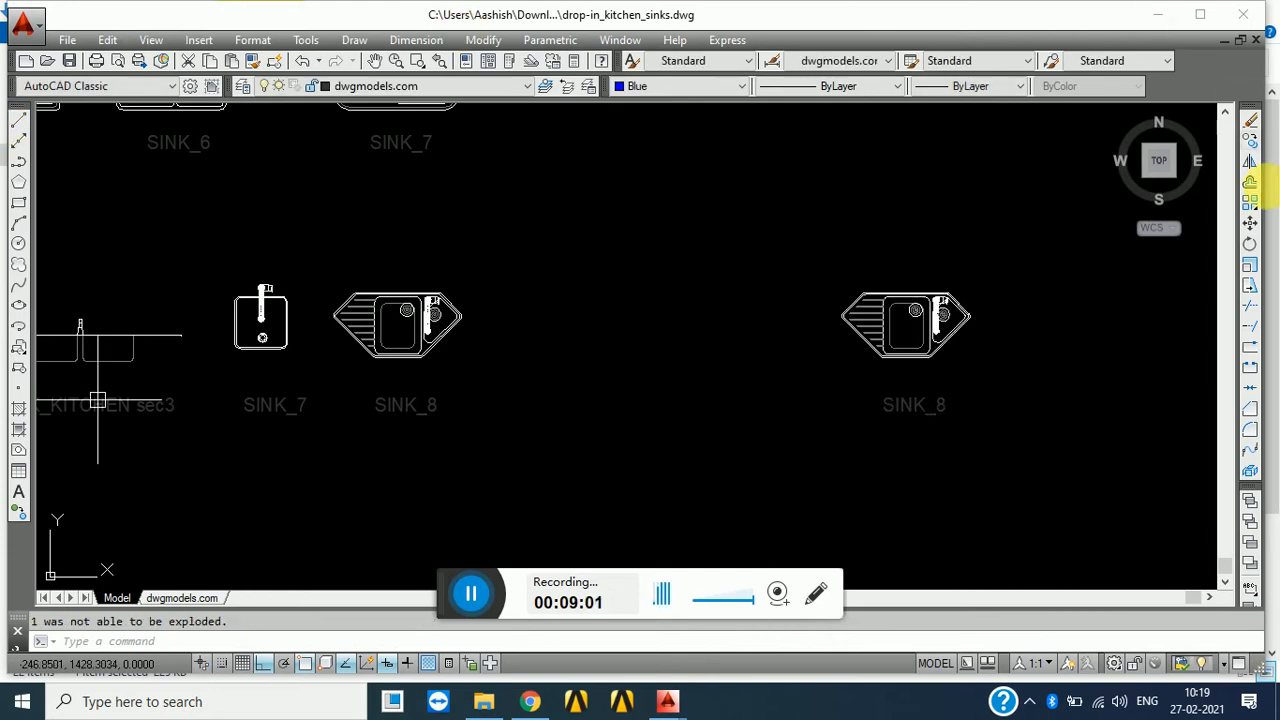
- Move all objects of the exploded SINK_8 copy, including its label, to layer 0
click(1021, 263)
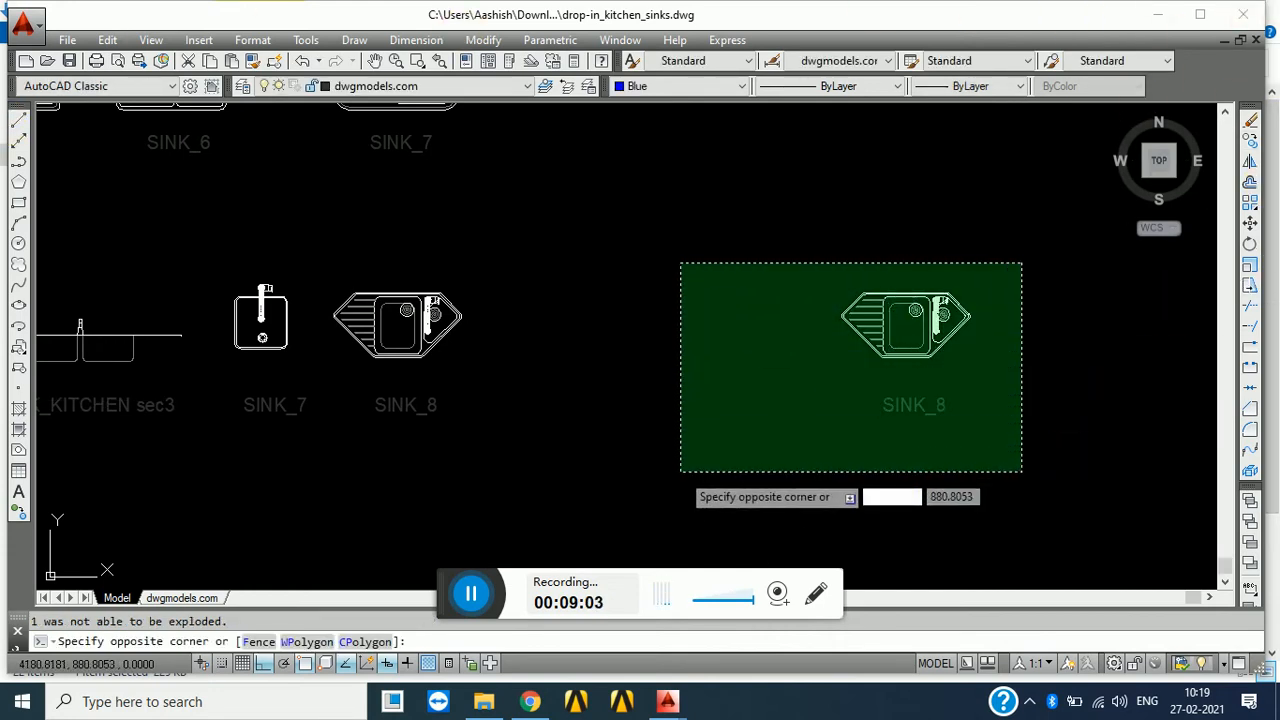
click(676, 471)
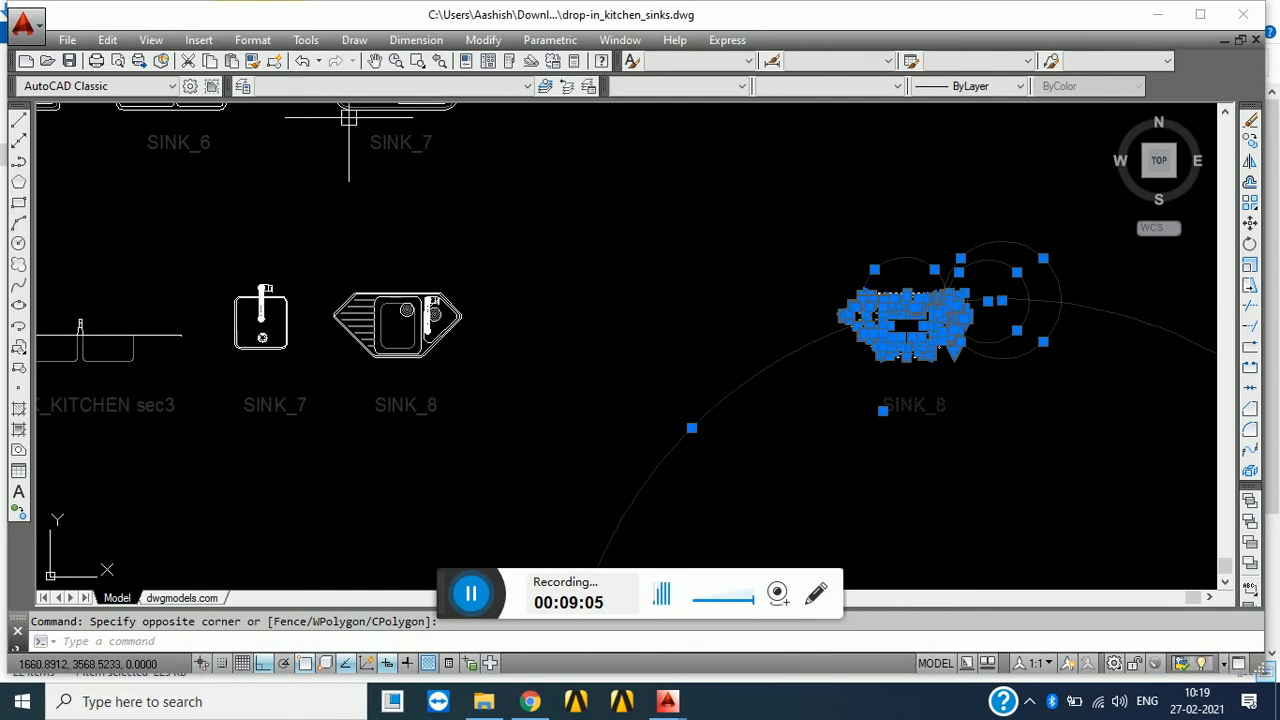
click(428, 86)
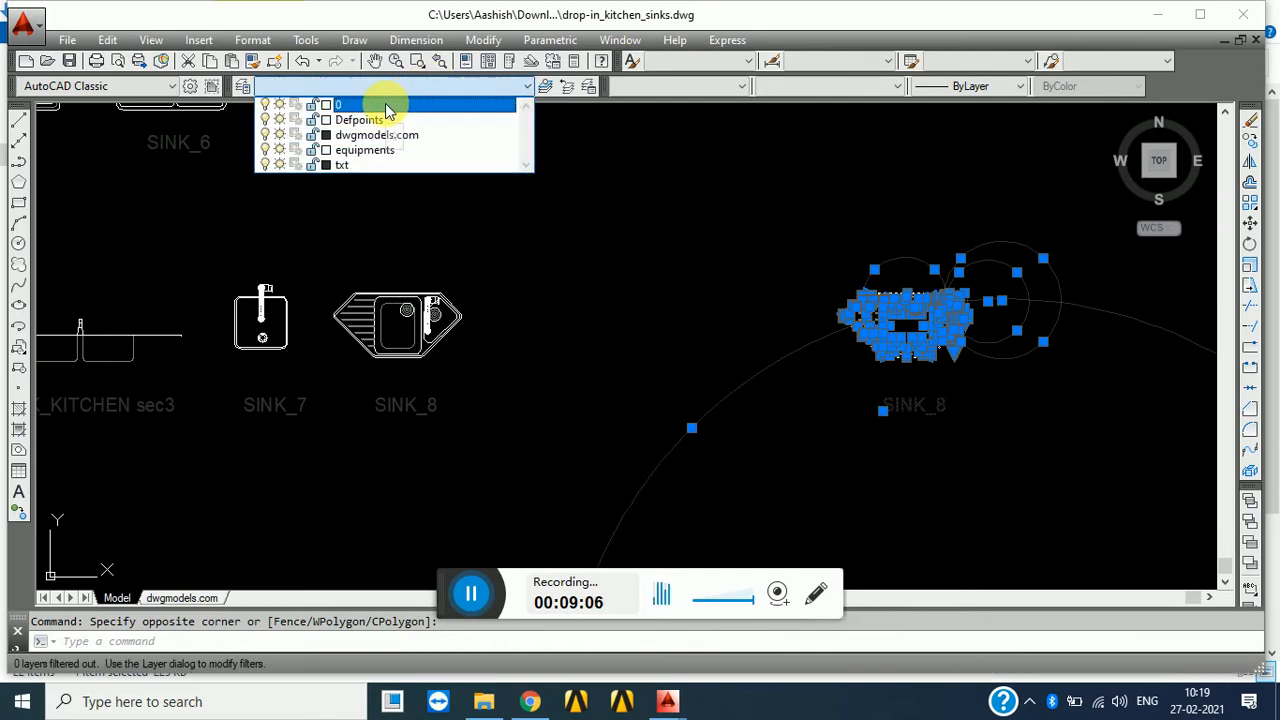
click(385, 104)
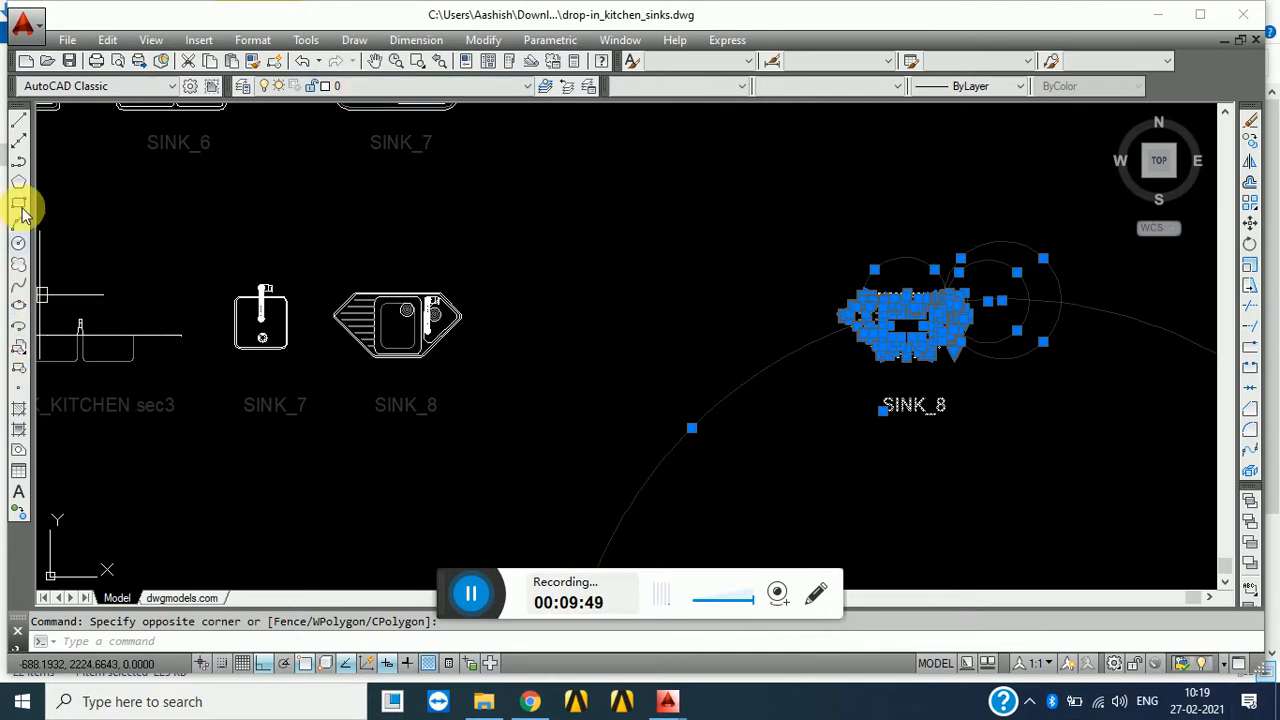
- Define the selected SINK_8 copy and its label as a block named sink, with its base point at the midpoint of the sink's lower edge
click(18, 371)
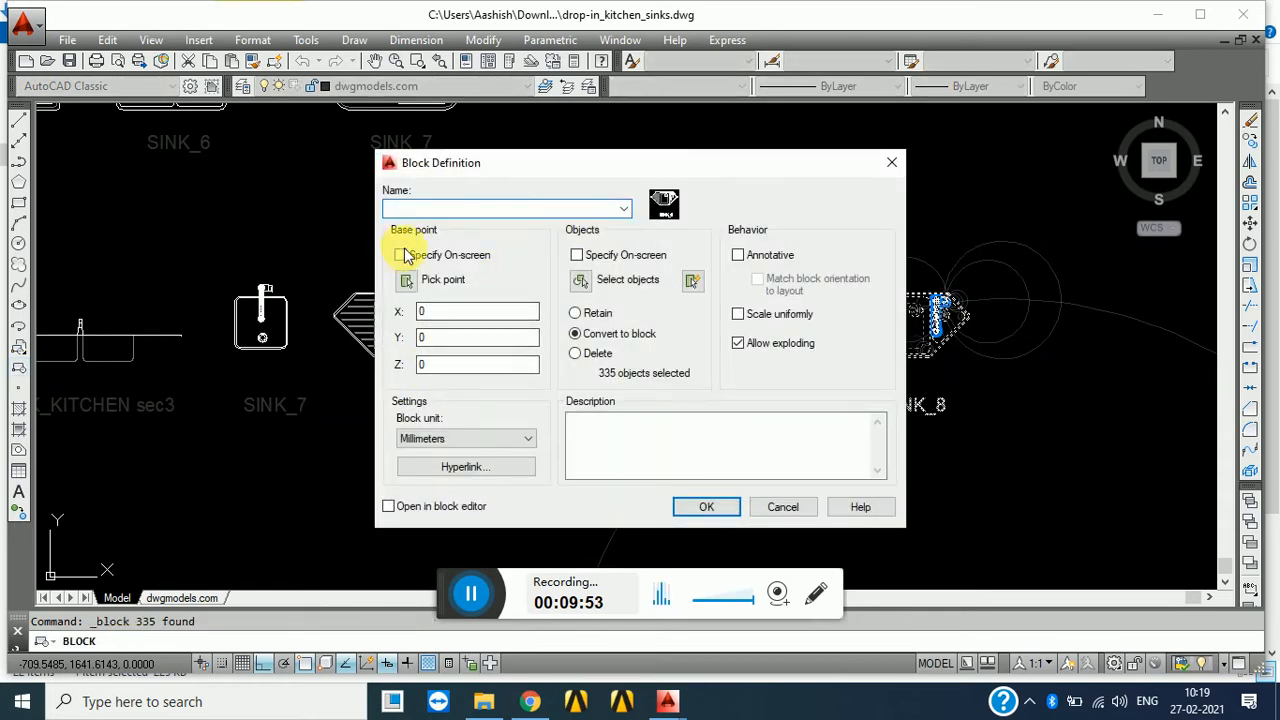
text(gt)
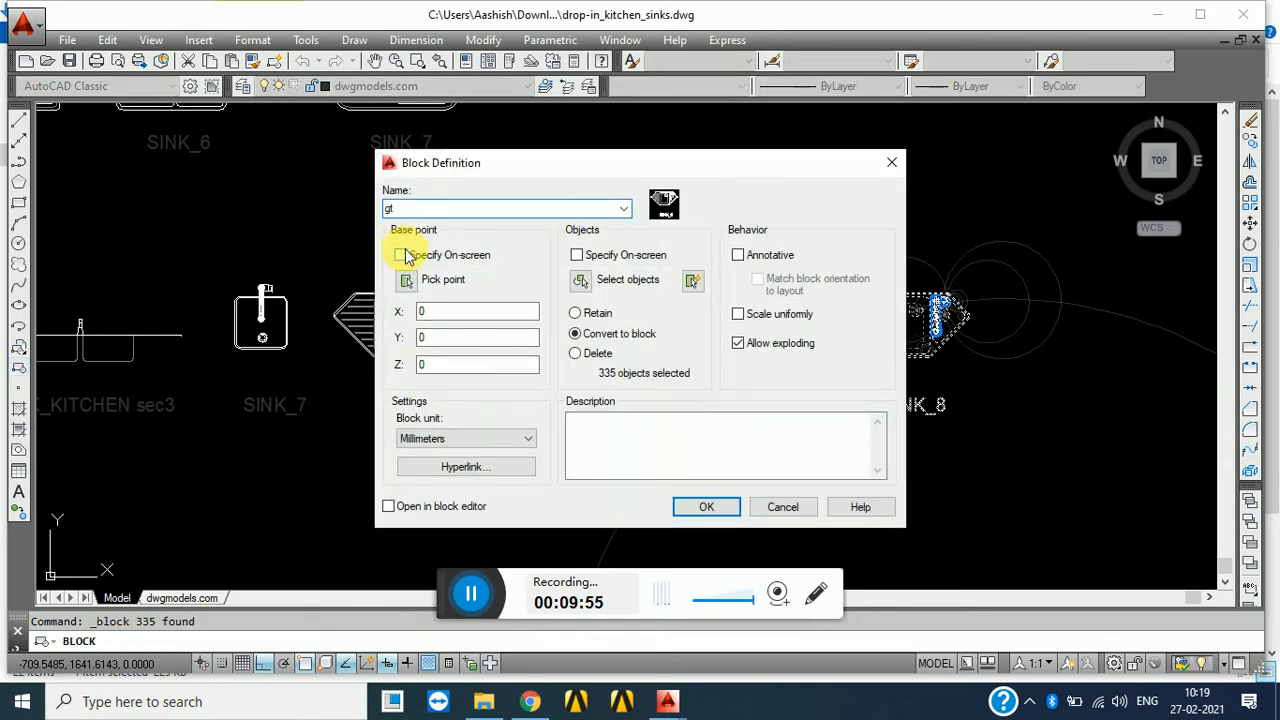
key(BackSpace)
key(BackSpace)
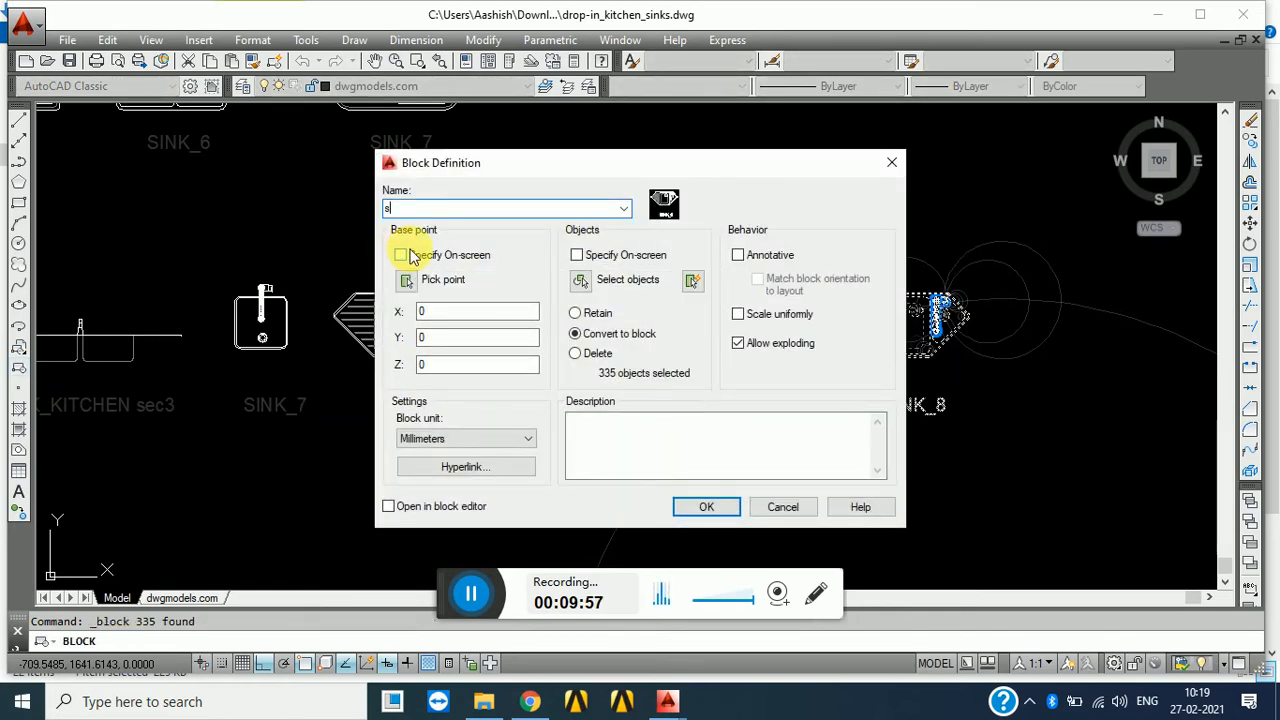
text(sink)
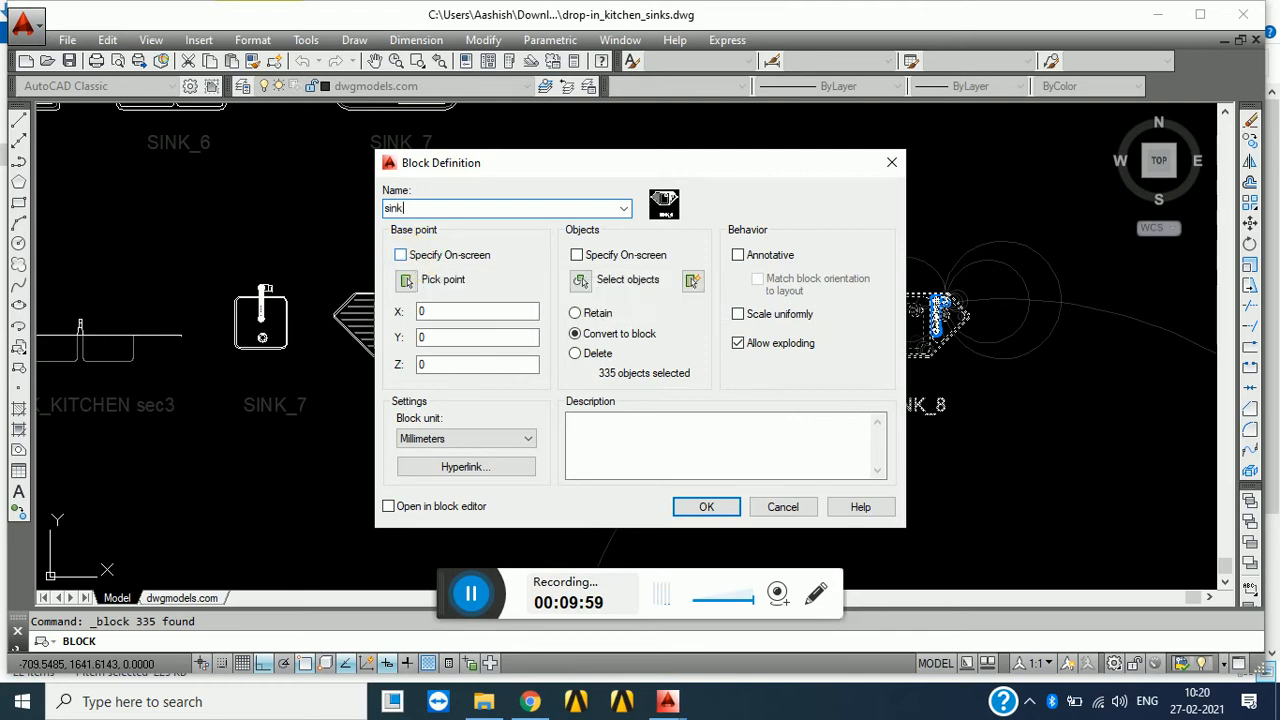
click(406, 281)
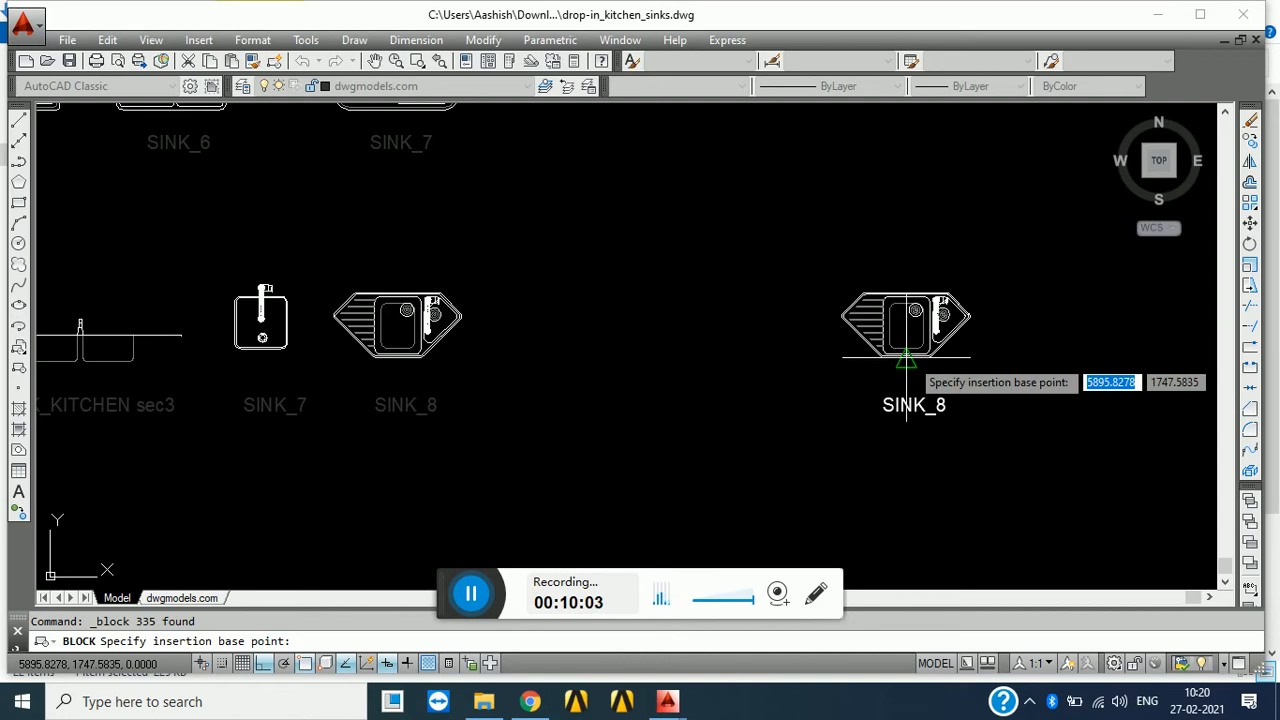
click(907, 358)
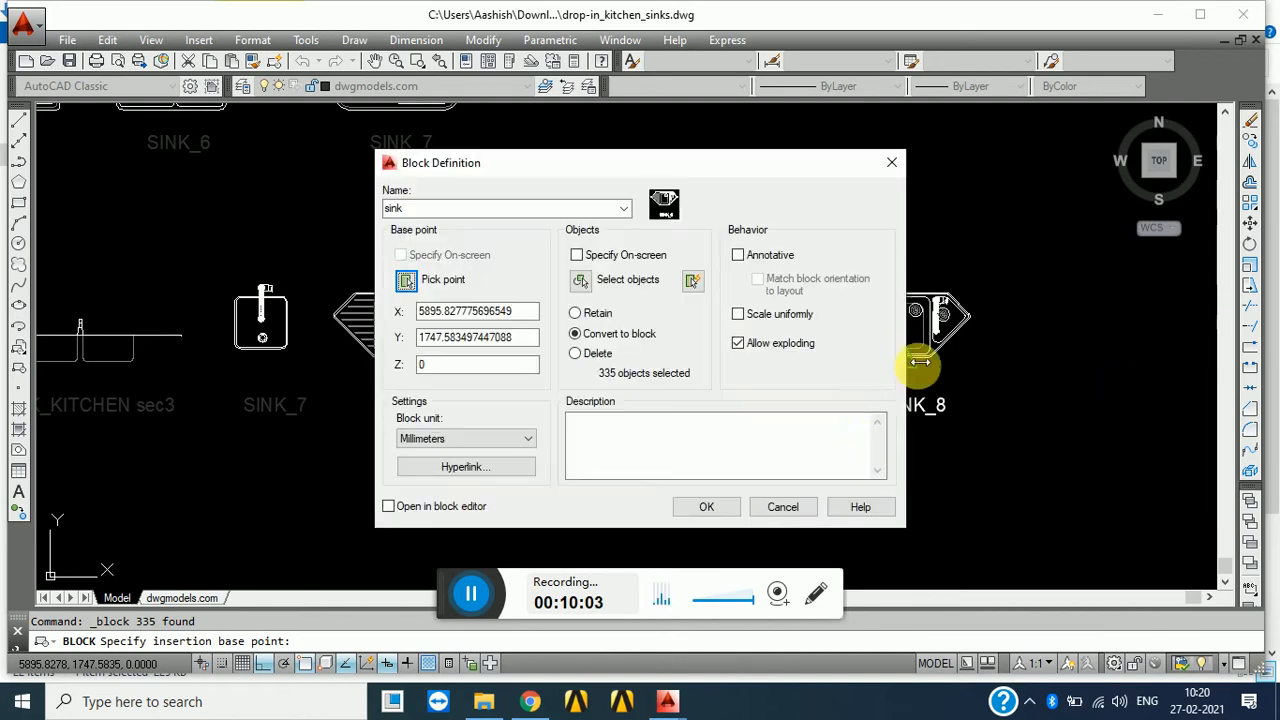
click(718, 513)
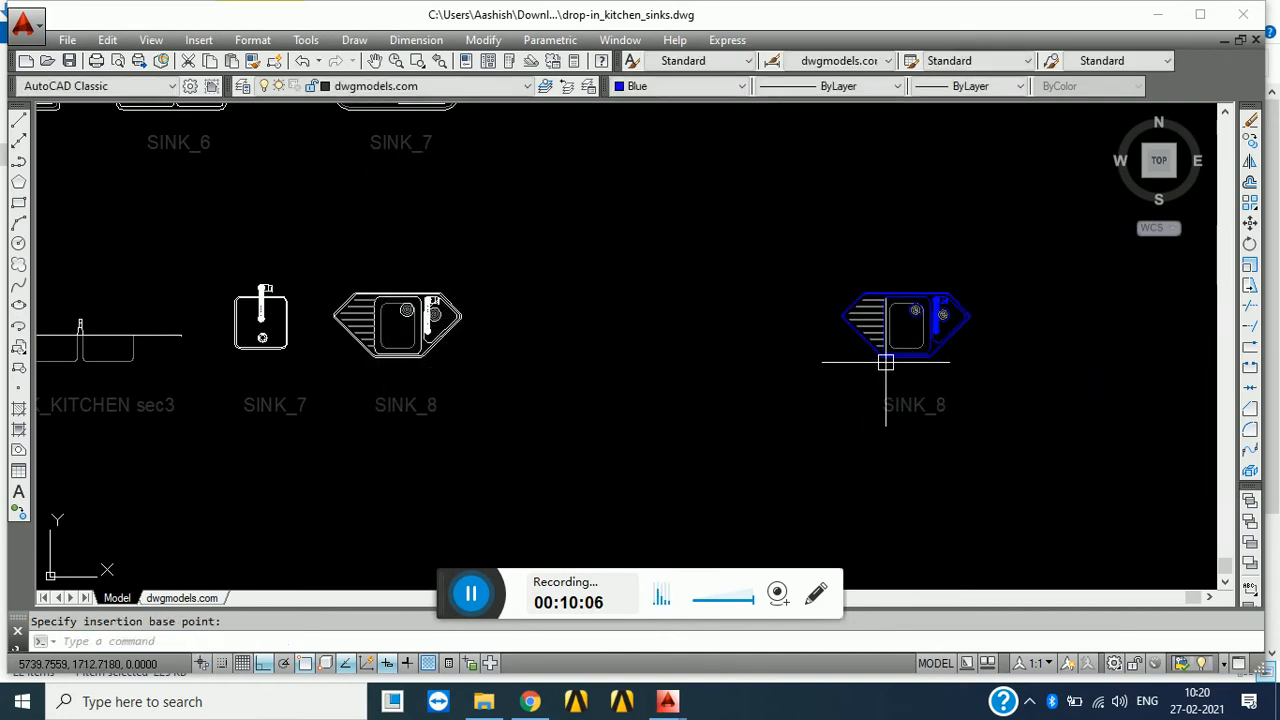
- Put the new sink block on layer 0 and set its color to ByLayer
click(889, 355)
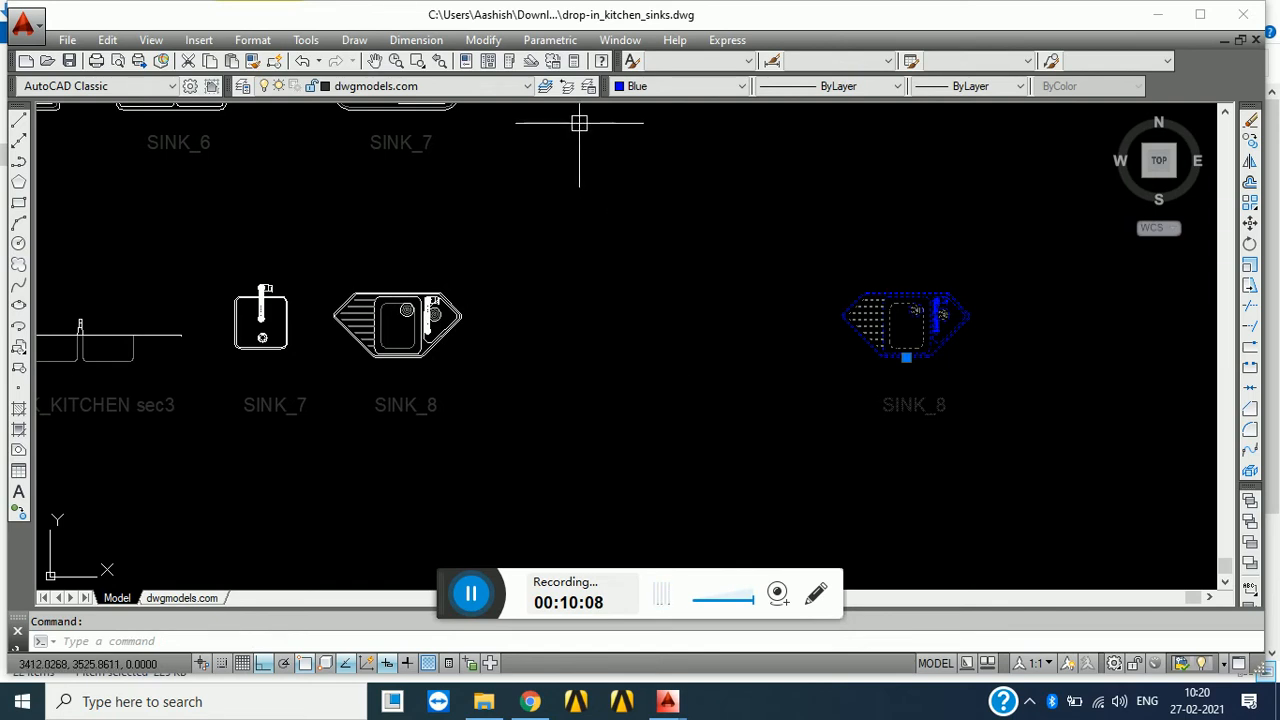
click(414, 88)
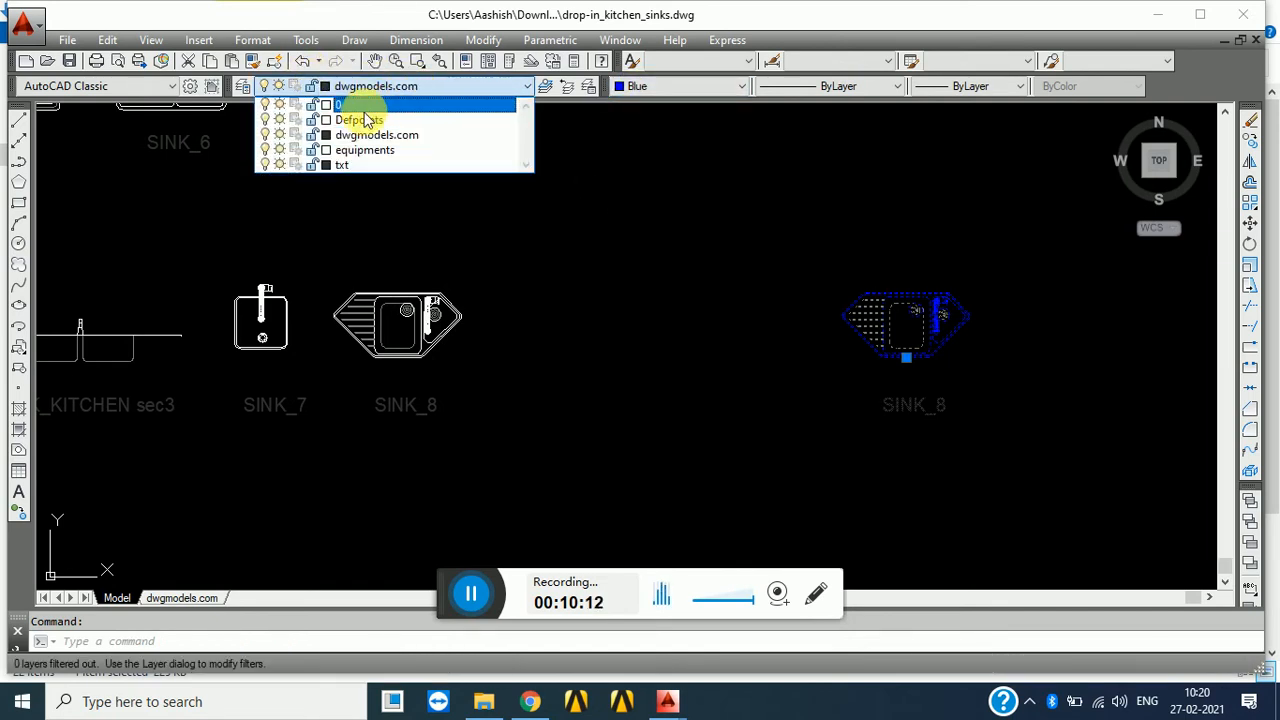
click(362, 105)
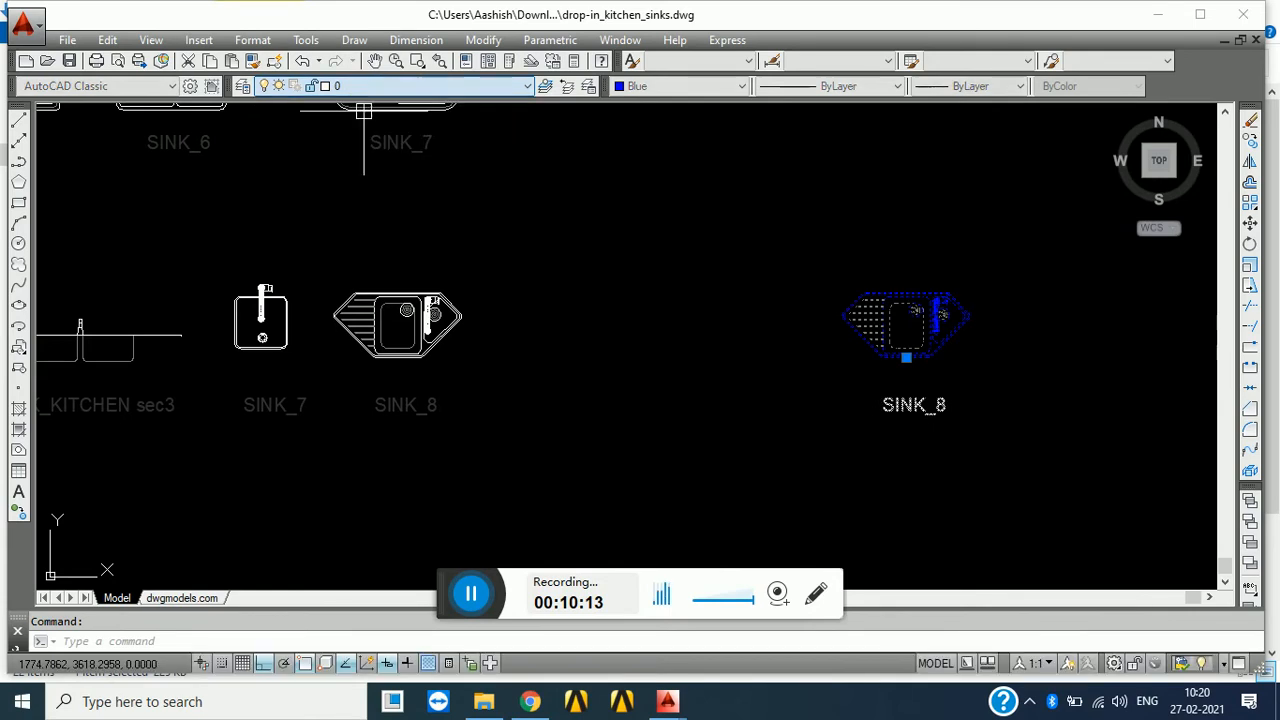
click(657, 86)
click(652, 107)
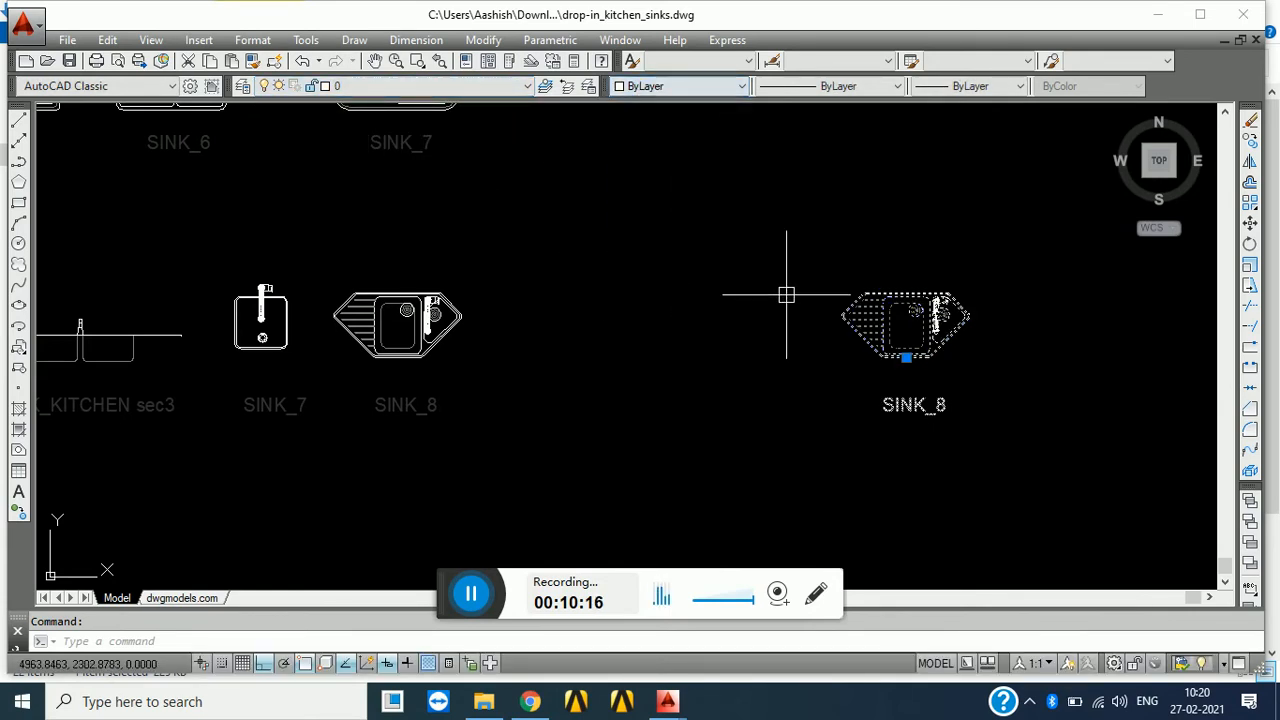
key(Escape)
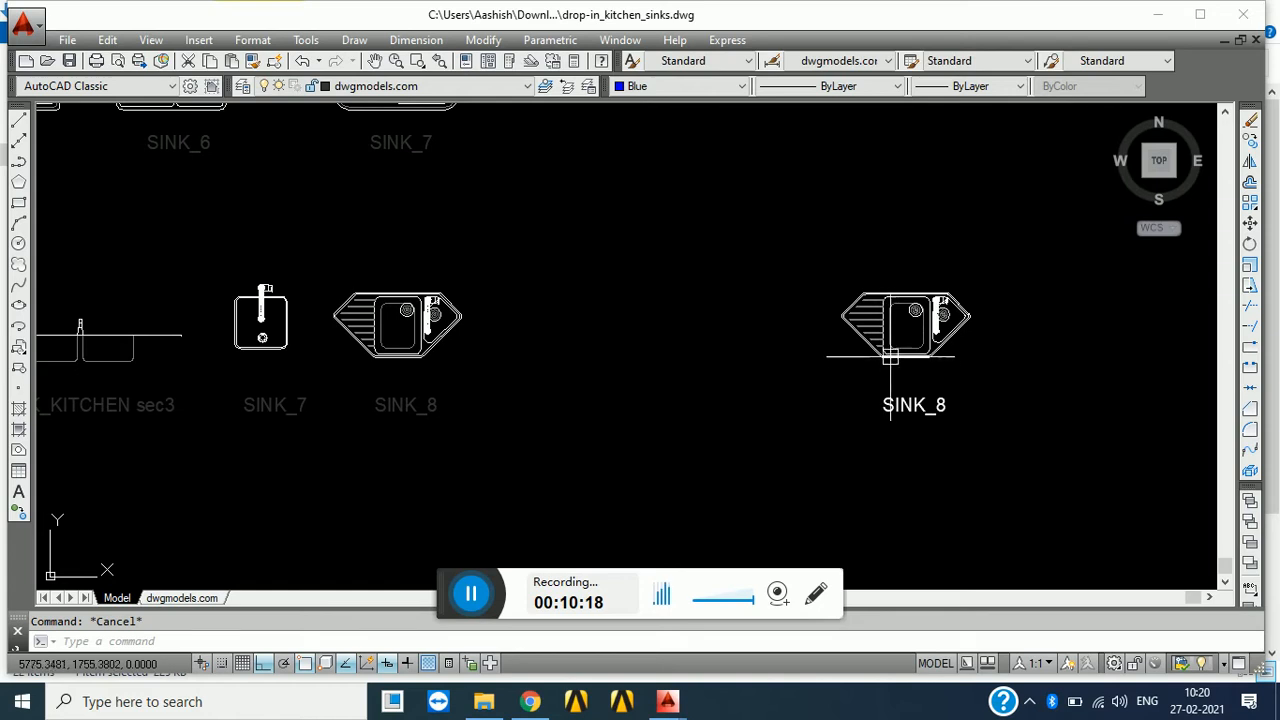
- Edit the sink block definition so that all its objects use the color ByLayer, and save the changes to the block
click(884, 357)
double_click(906, 325)
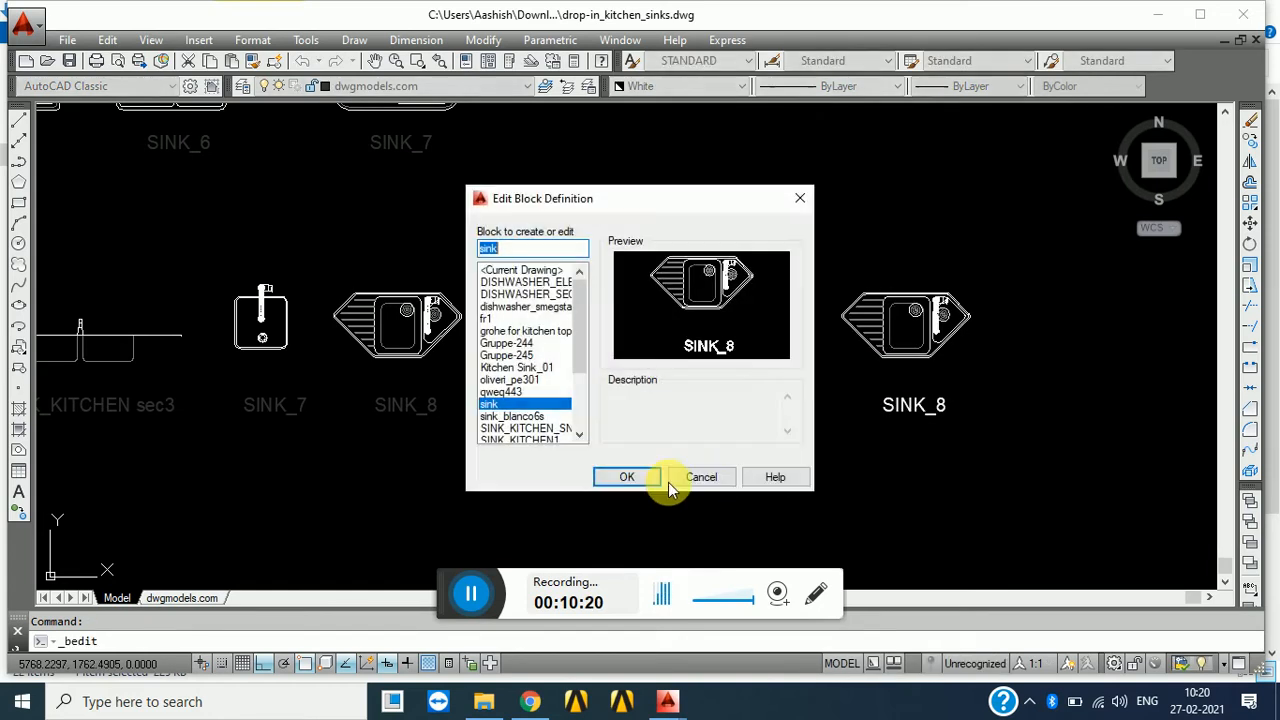
click(627, 477)
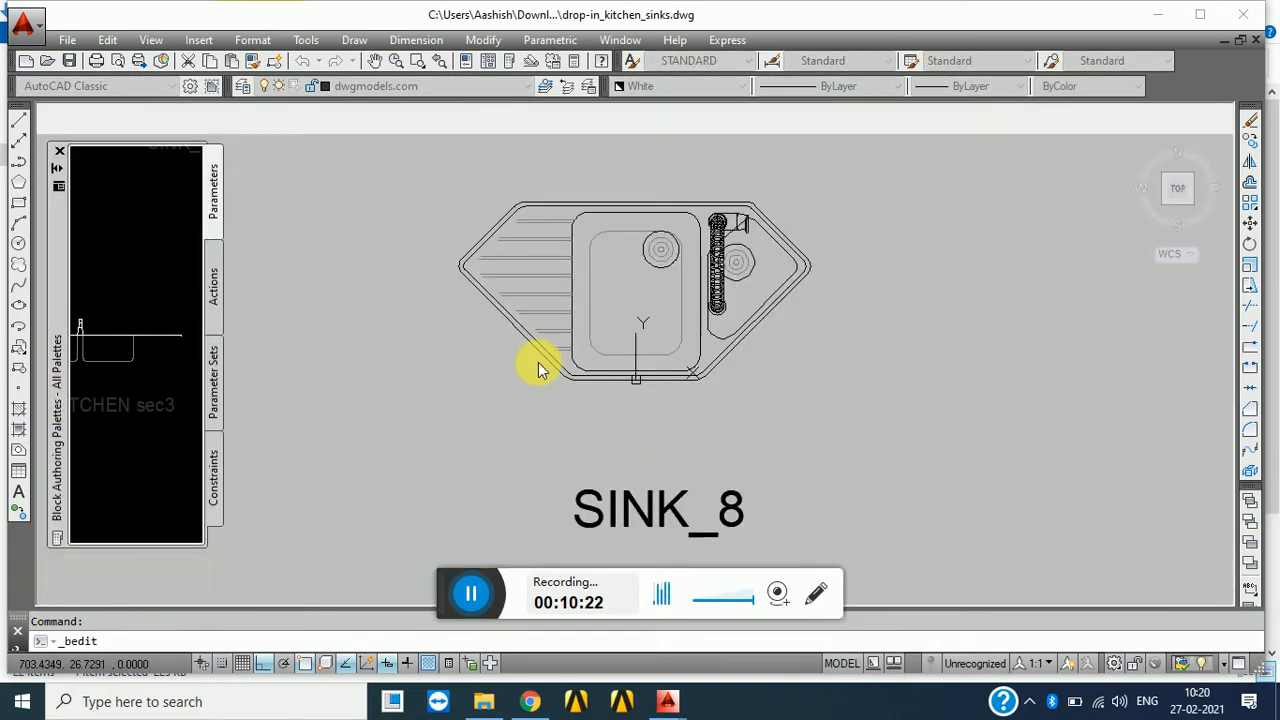
click(794, 520)
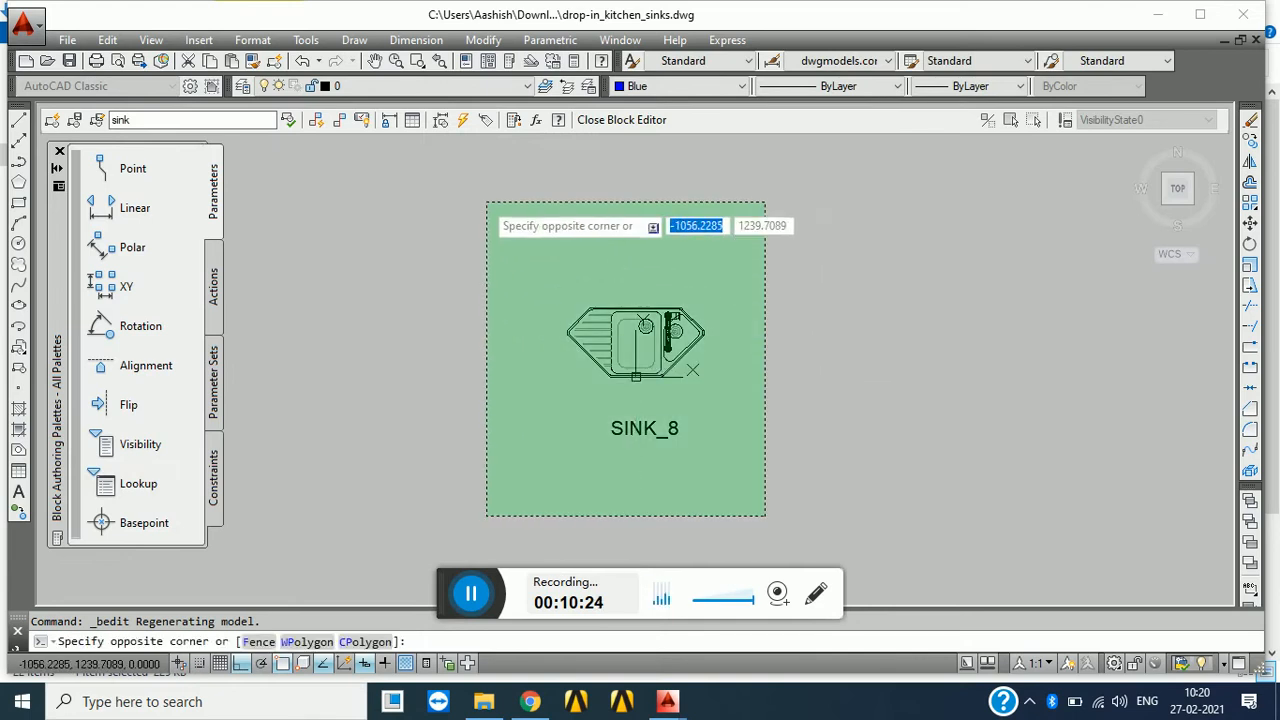
click(486, 206)
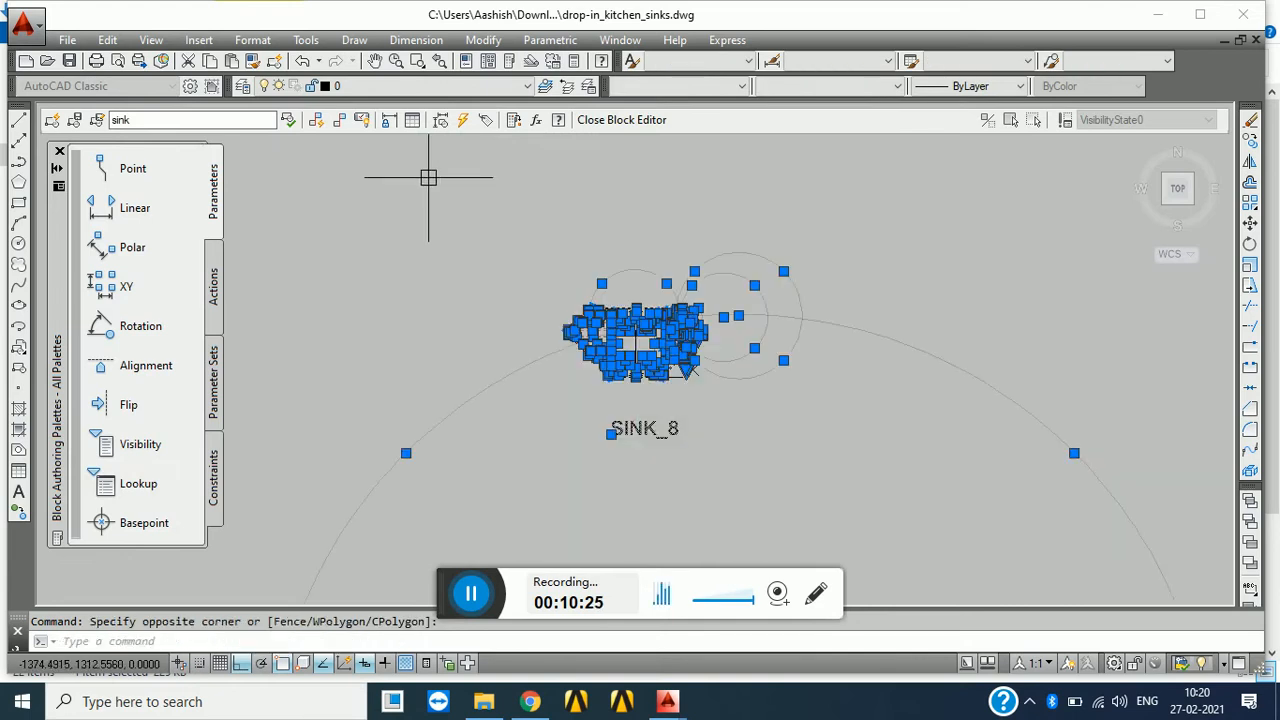
click(664, 87)
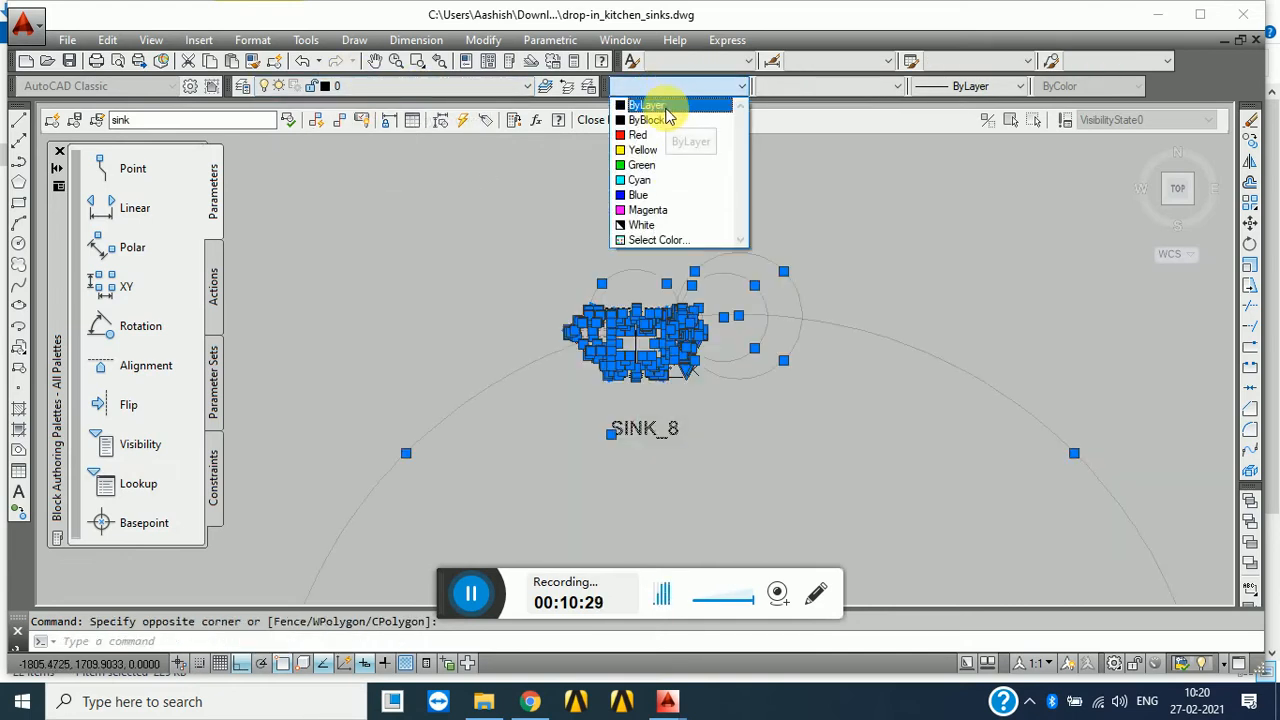
click(665, 108)
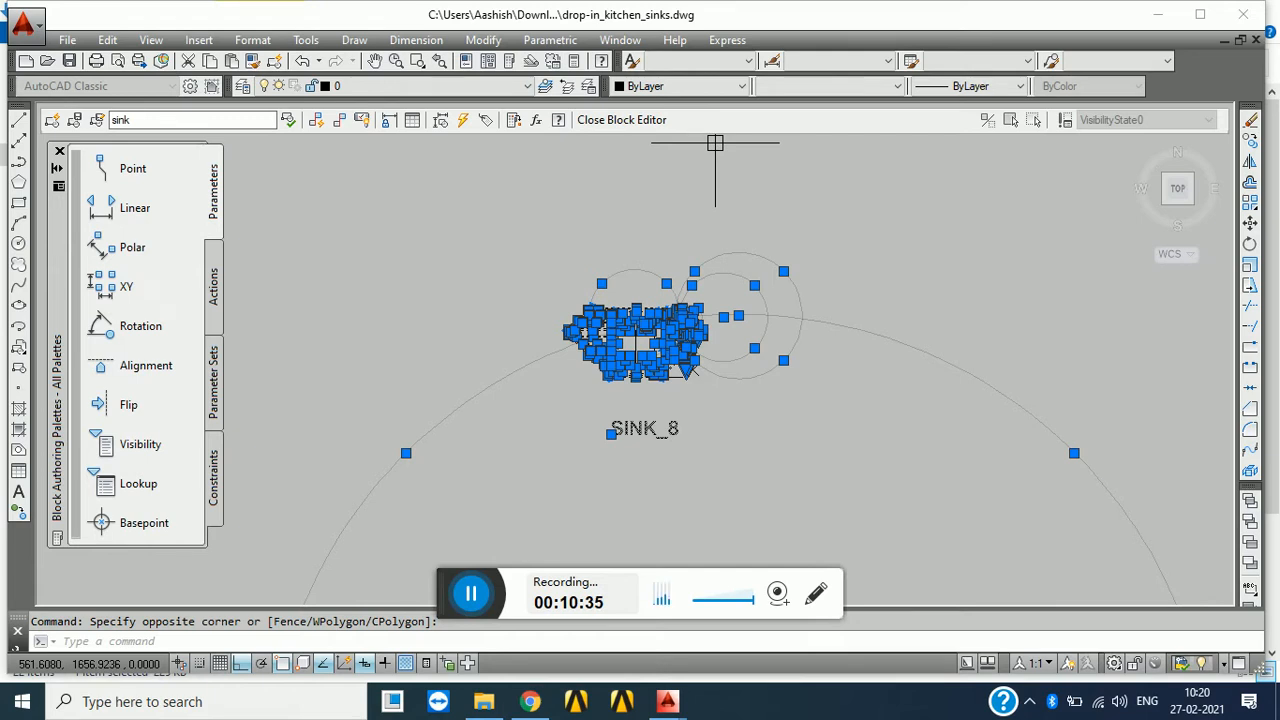
click(700, 86)
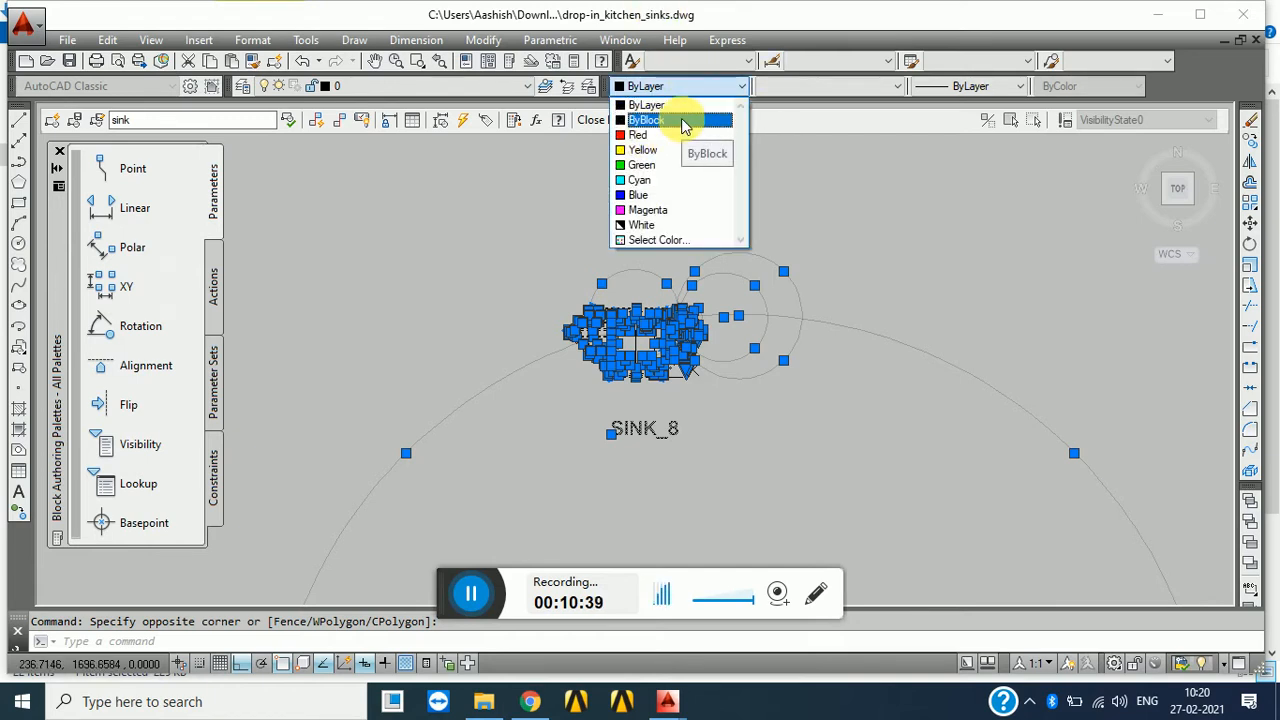
click(458, 262)
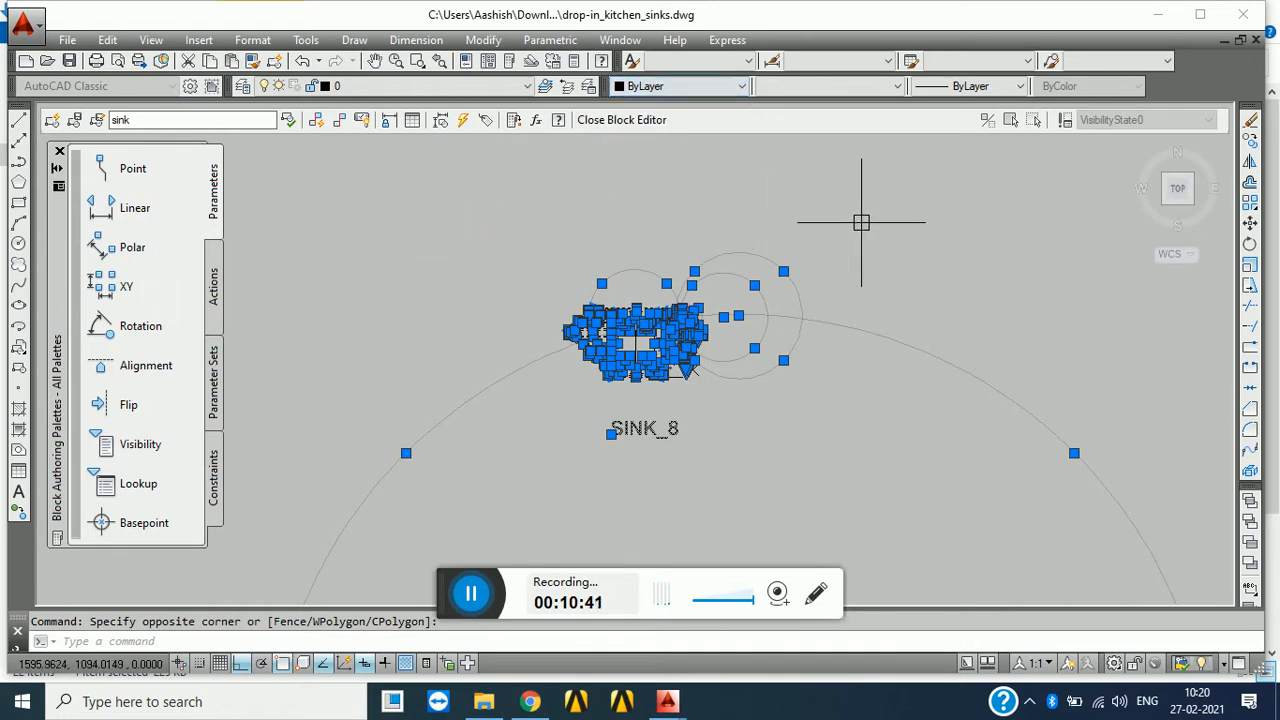
click(622, 120)
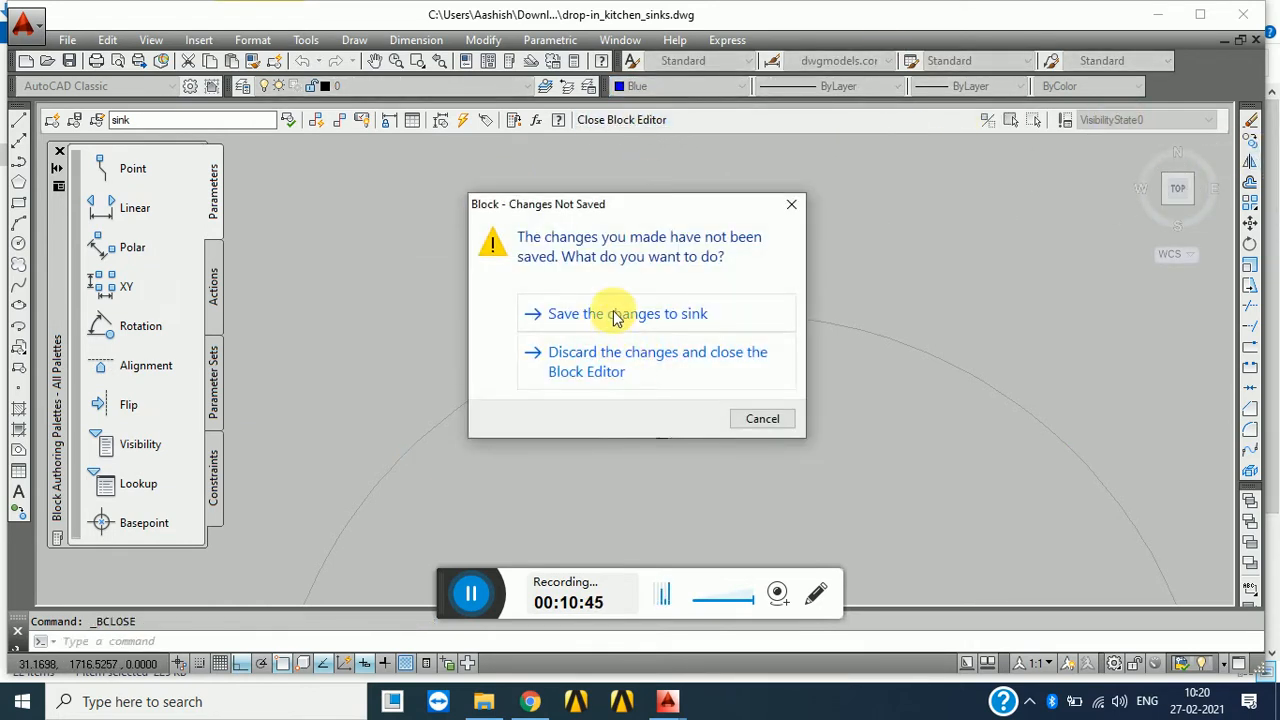
click(615, 316)
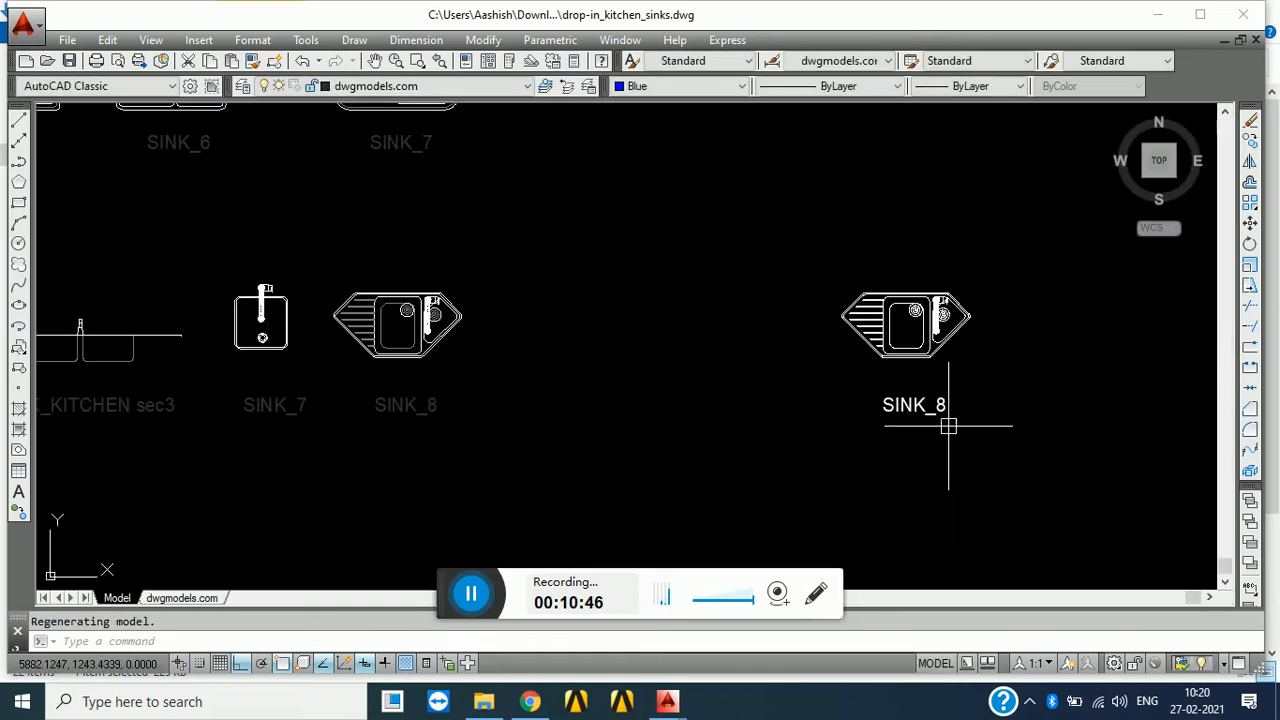
- Copy the sink block into the Hospital layout design drawing, placing it in the empty area to the right of the Registrar rooms
click(940, 320)
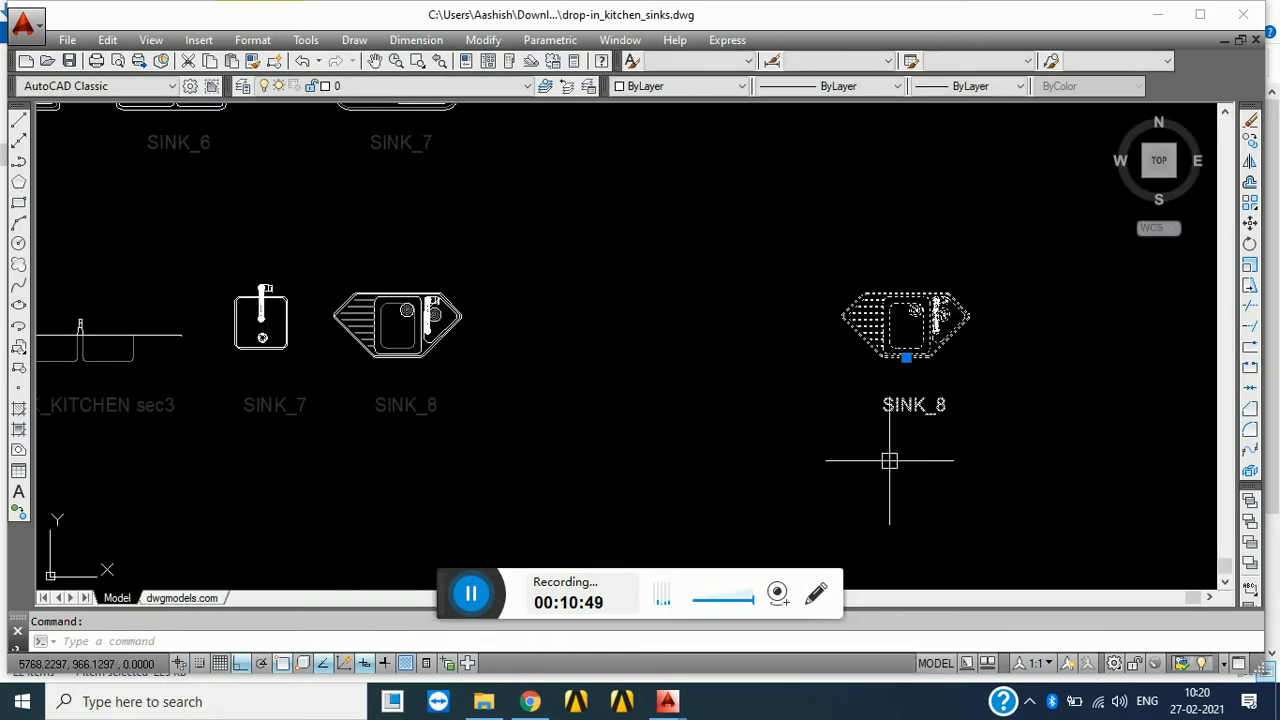
key(ctrl+c)
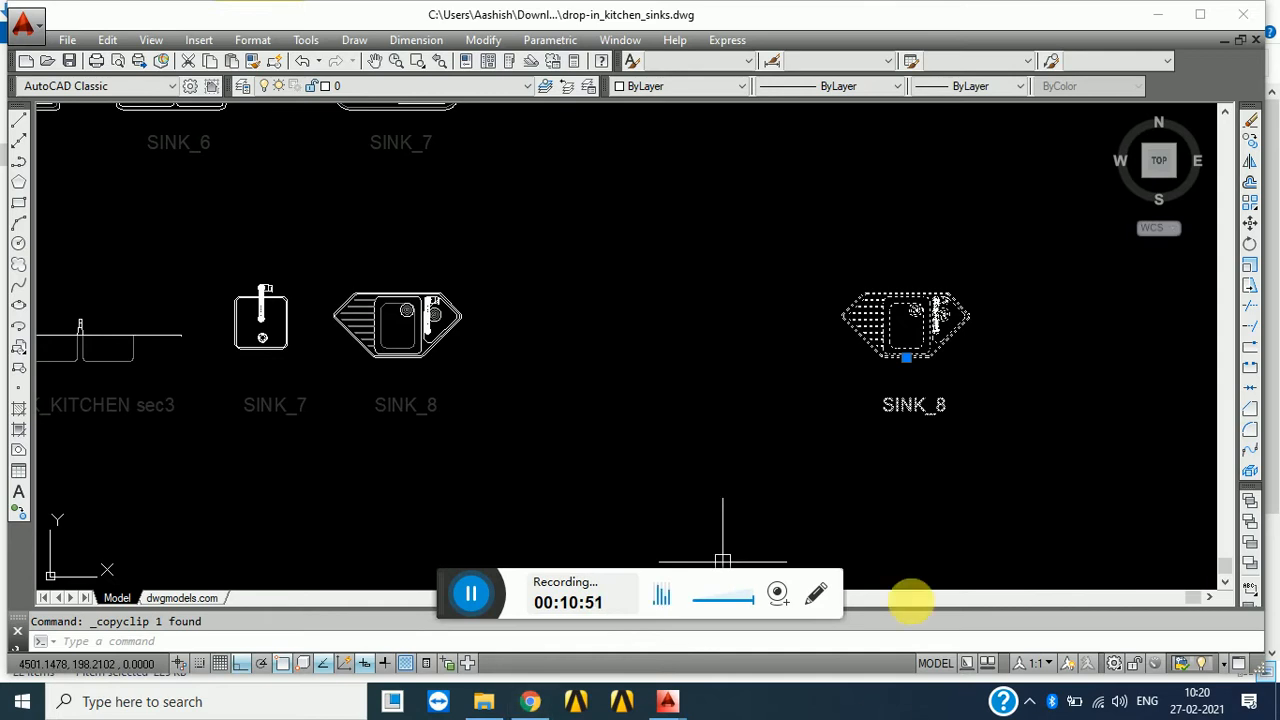
mouse_move(667, 701)
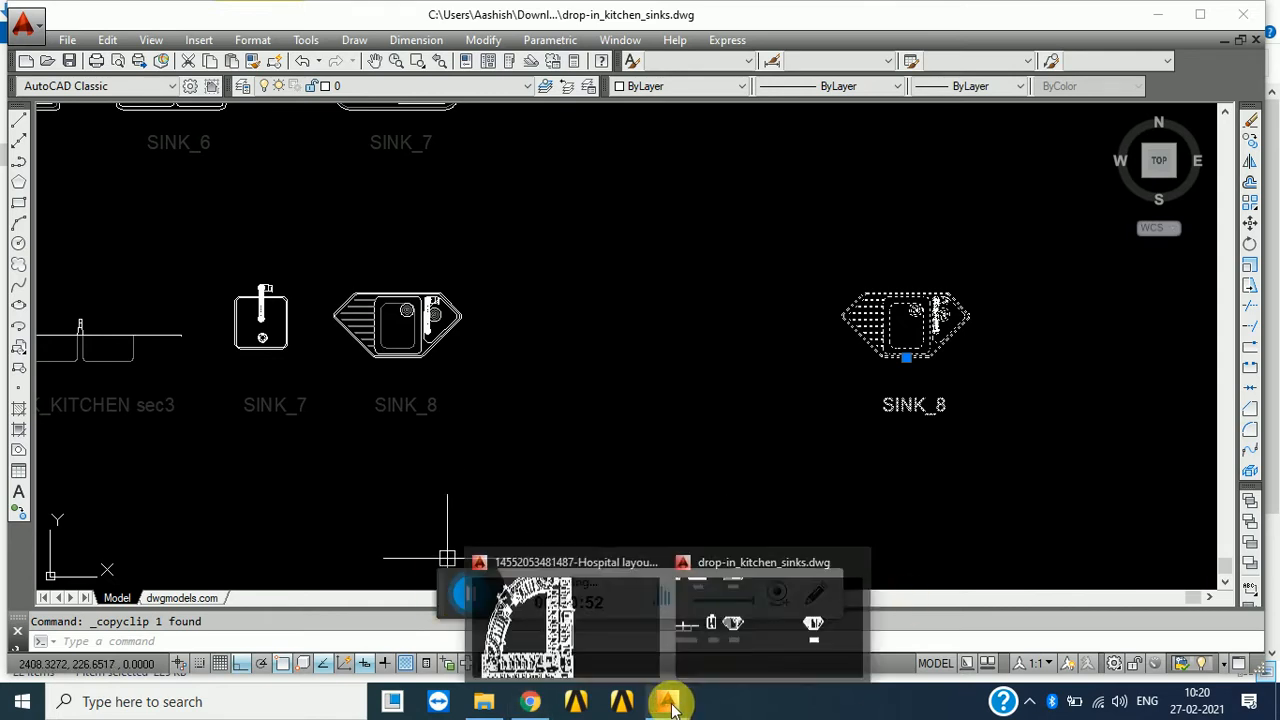
click(619, 630)
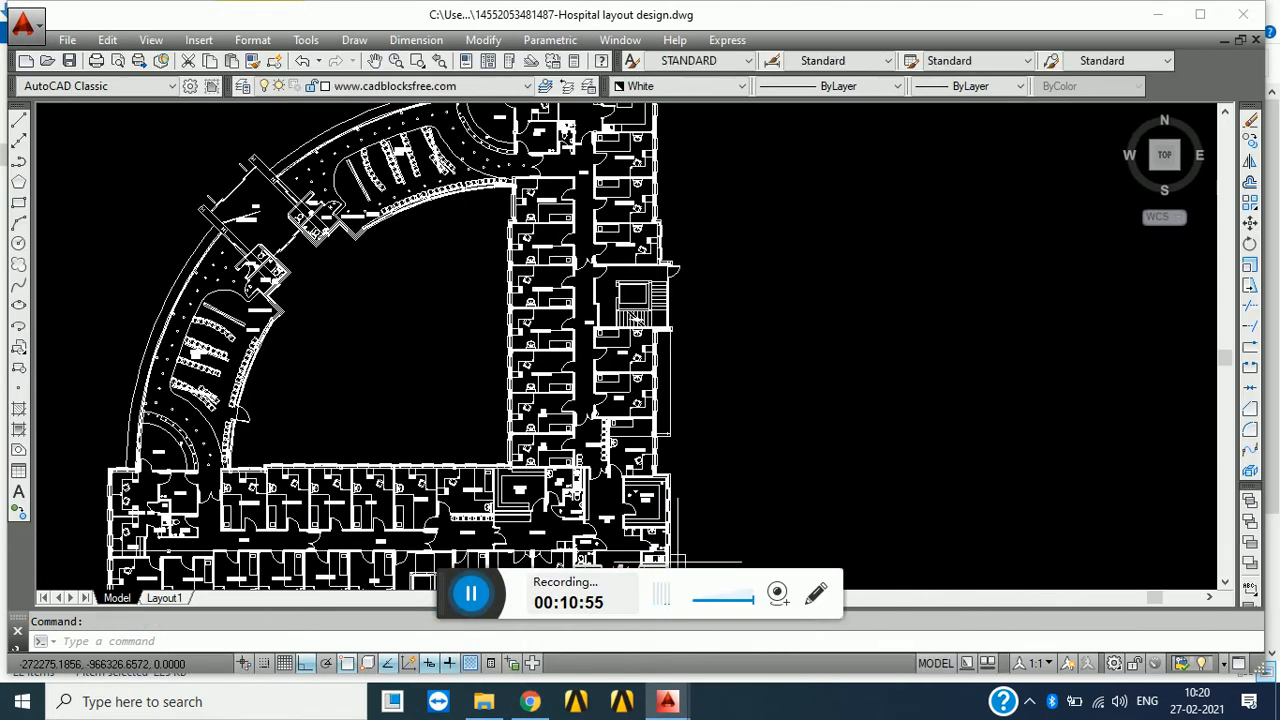
key(ctrl+v)
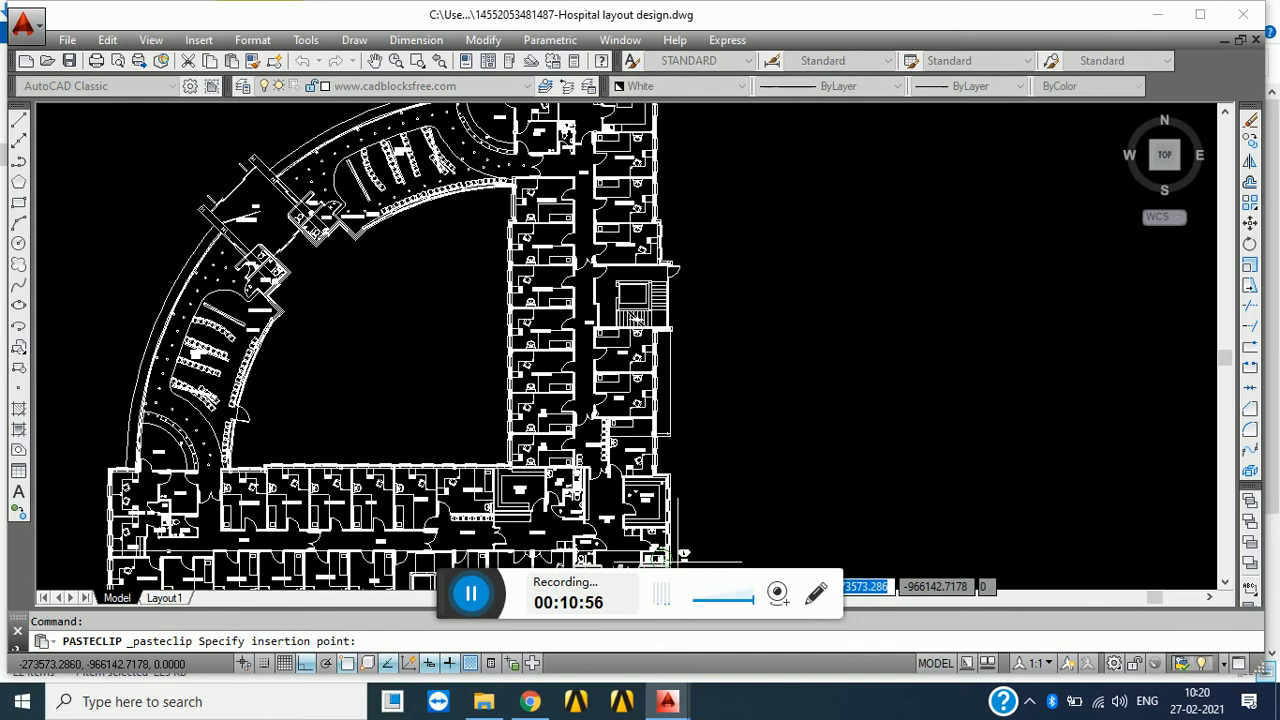
scroll(690, 381, up, 10)
click(752, 383)
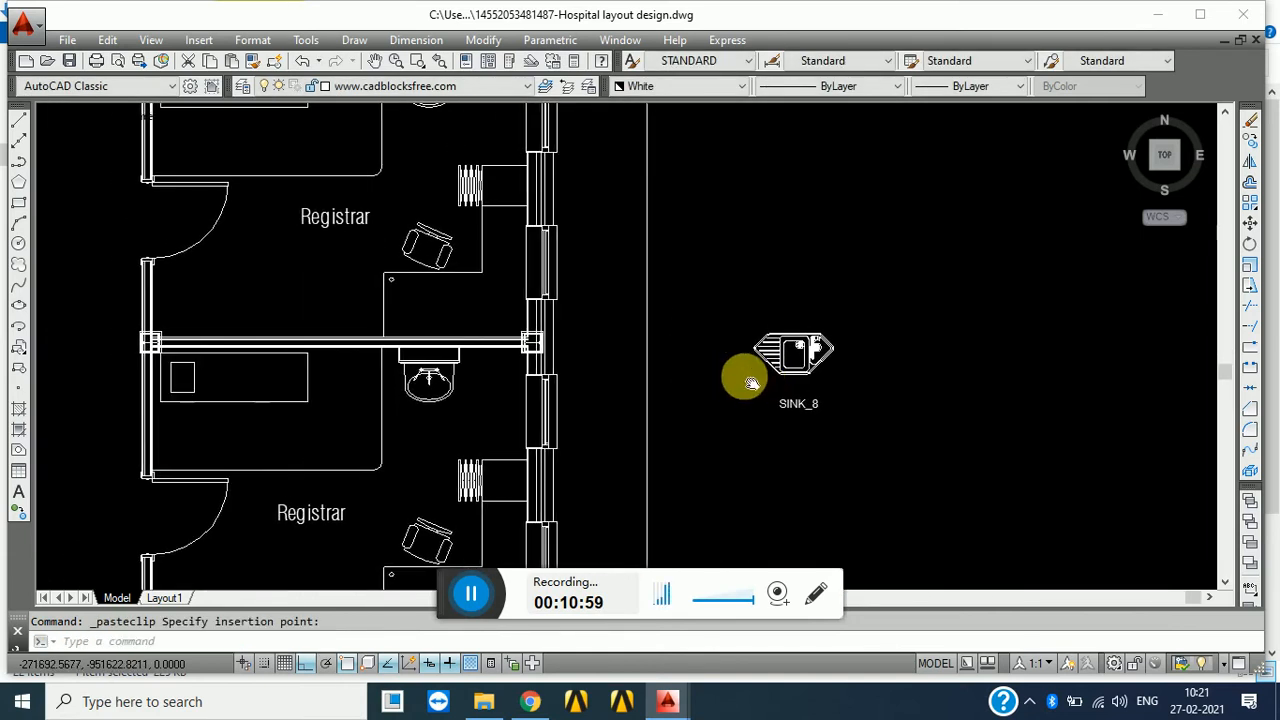
middle_drag(752, 383, 756, 383)
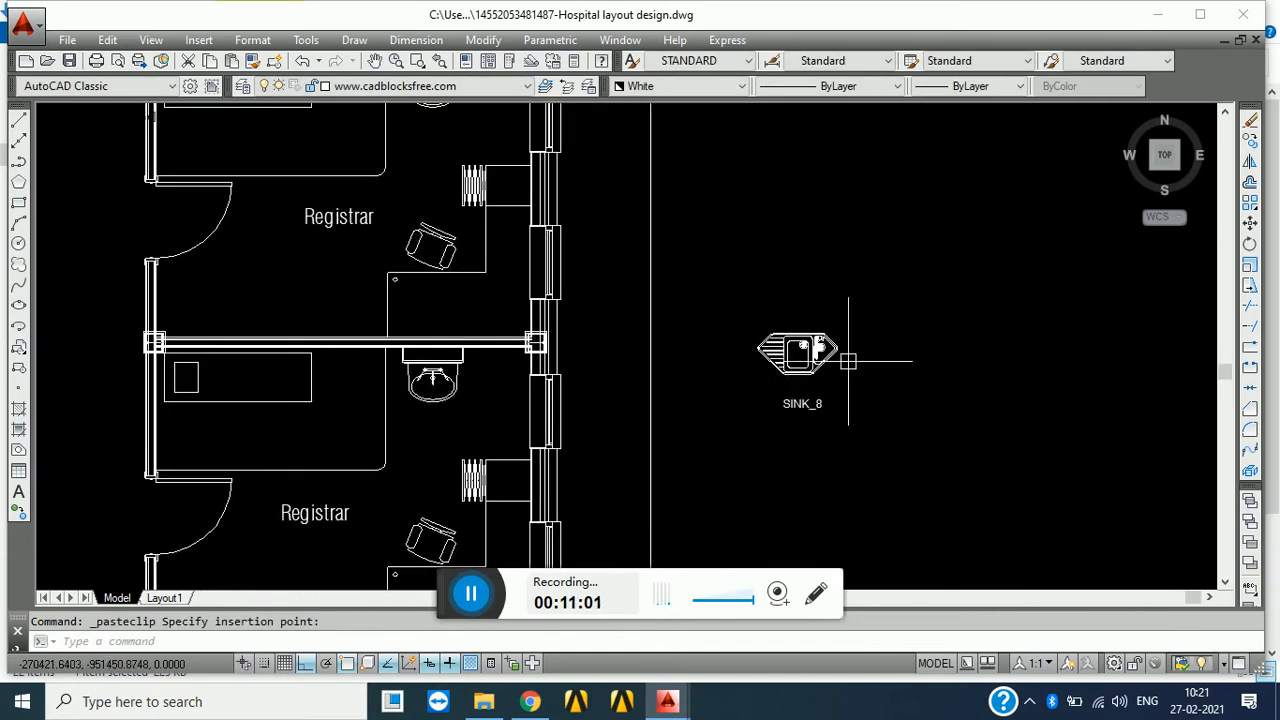
- Rotate the pasted sink block 180° about a point on its upper edge
click(943, 366)
click(808, 309)
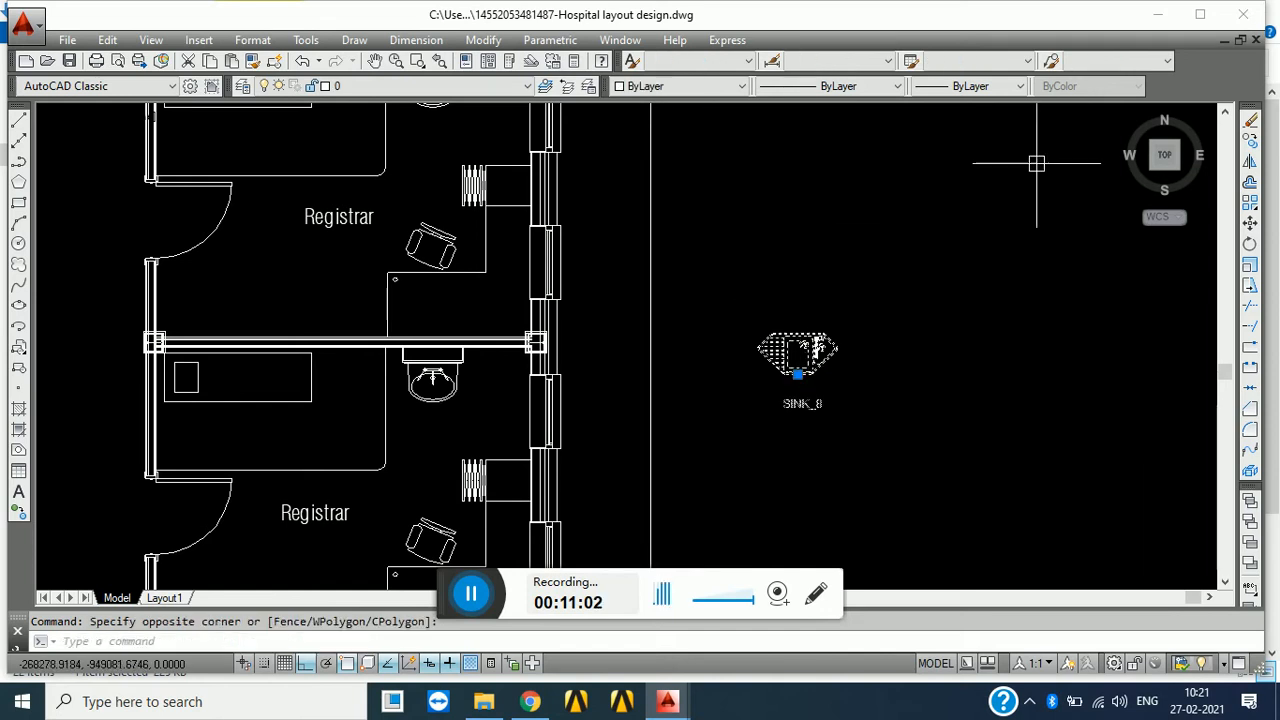
click(1250, 245)
click(819, 334)
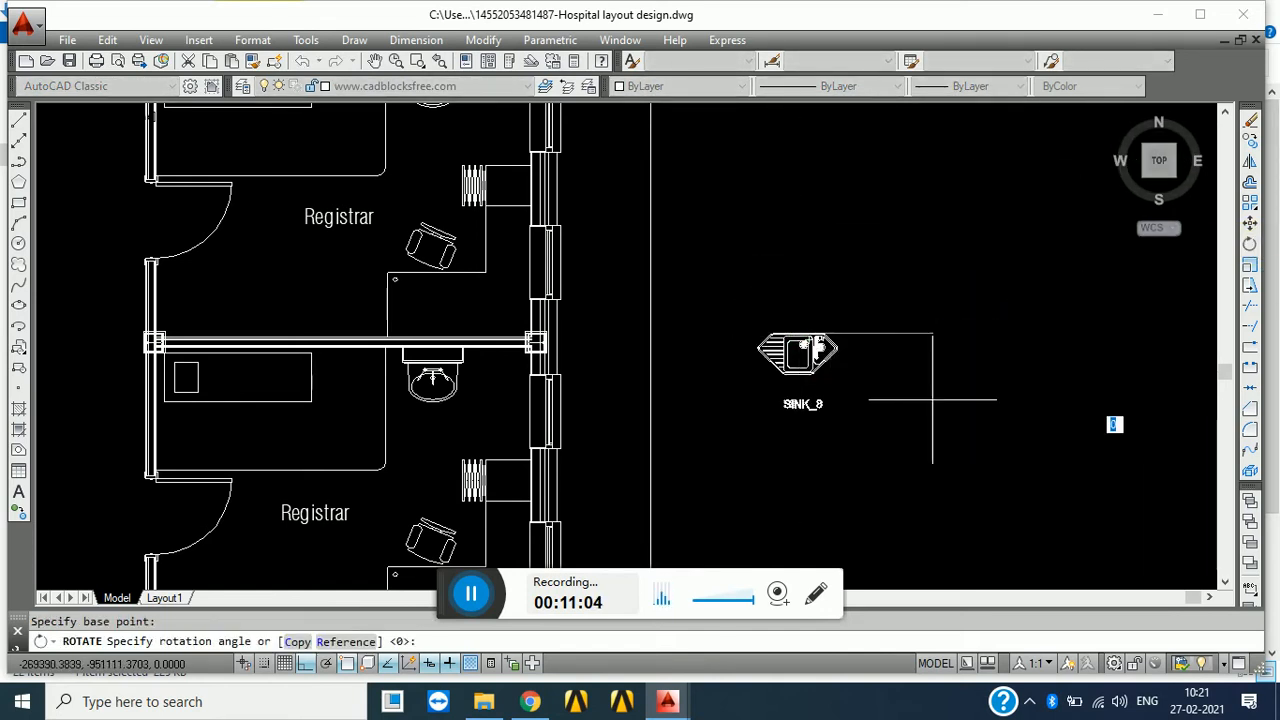
click(750, 343)
- Move the rotated sink horizontally into the upper Registrar room, placing it along the partition wall between the two Registrar rooms
click(914, 420)
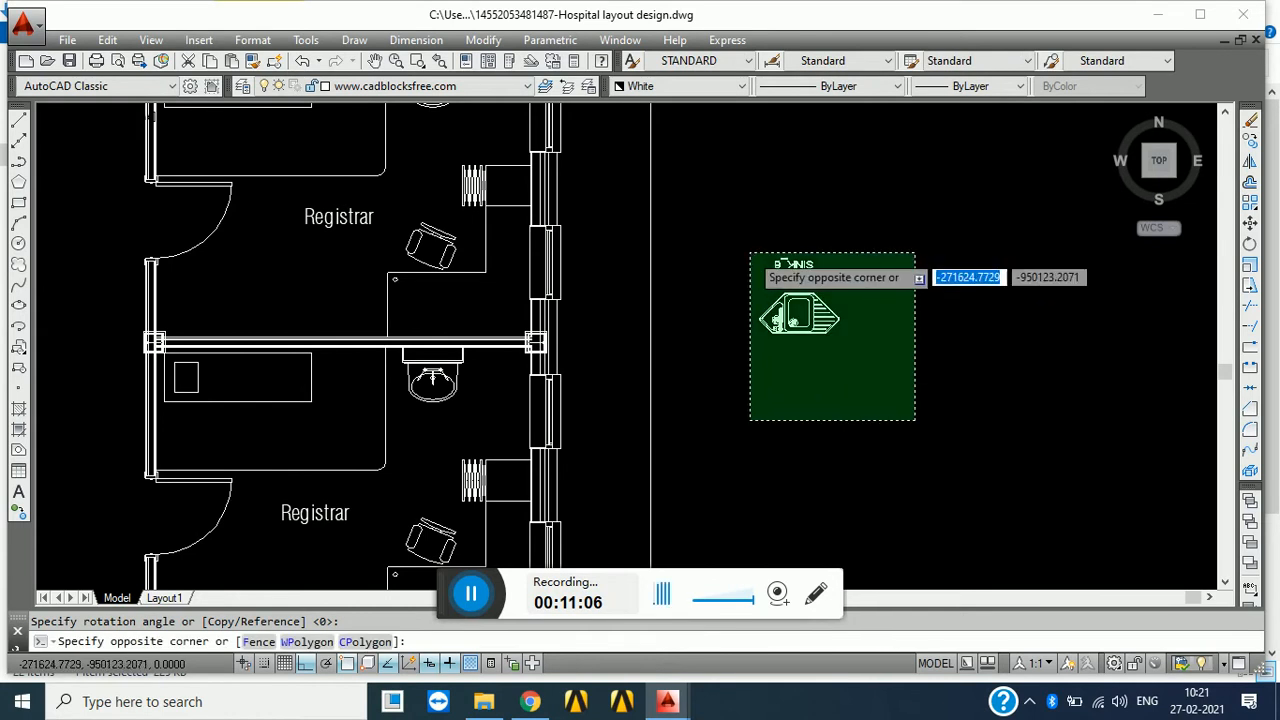
click(750, 253)
text(m)
key(Return)
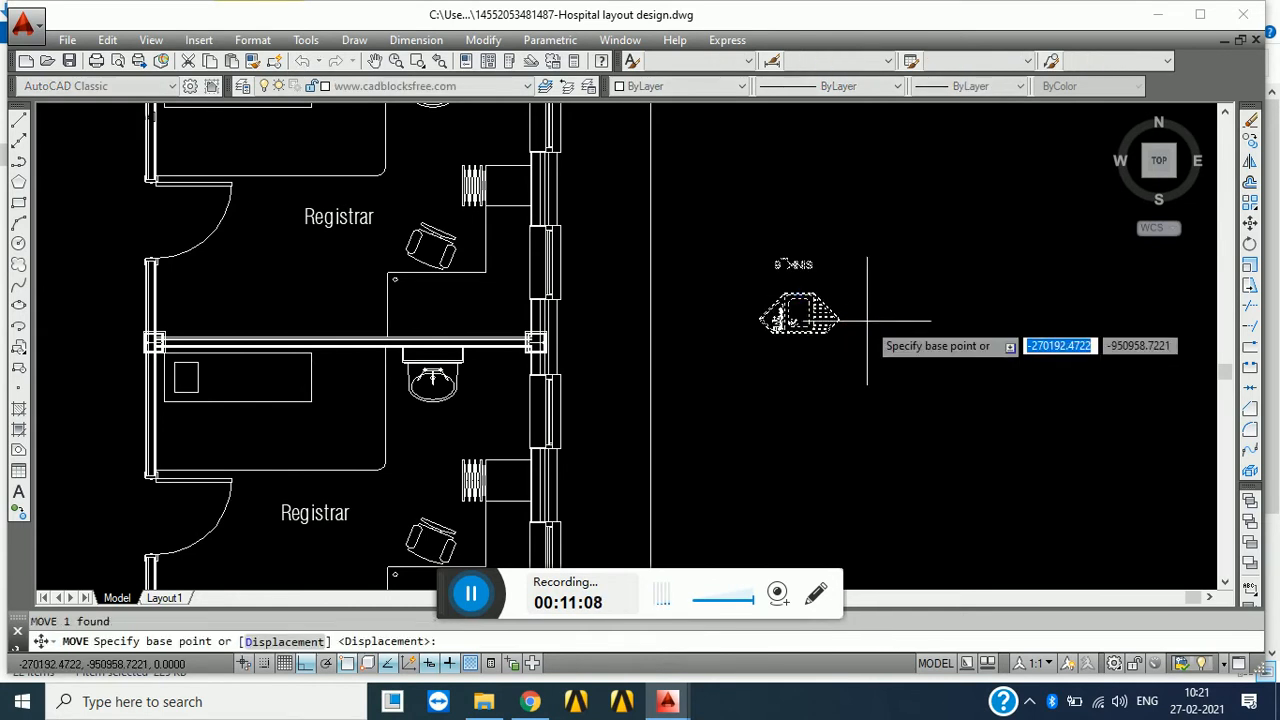
click(806, 334)
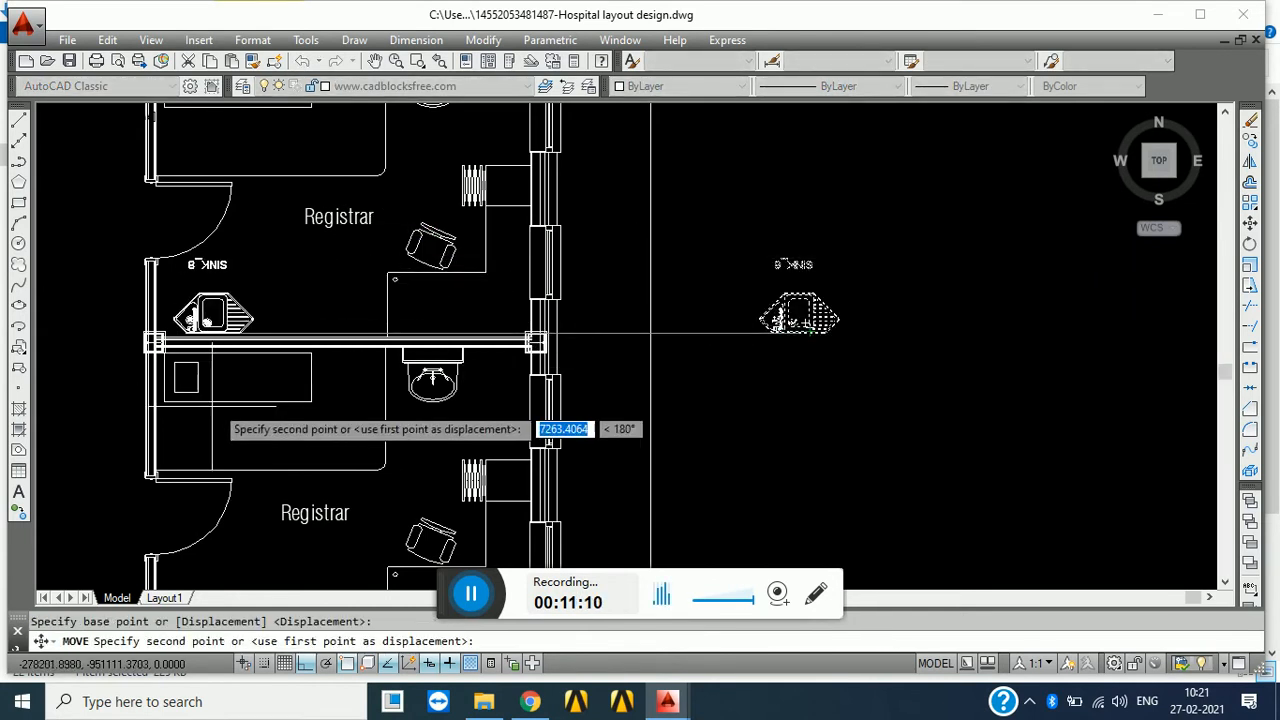
click(255, 345)
scroll(300, 229, up, 3)
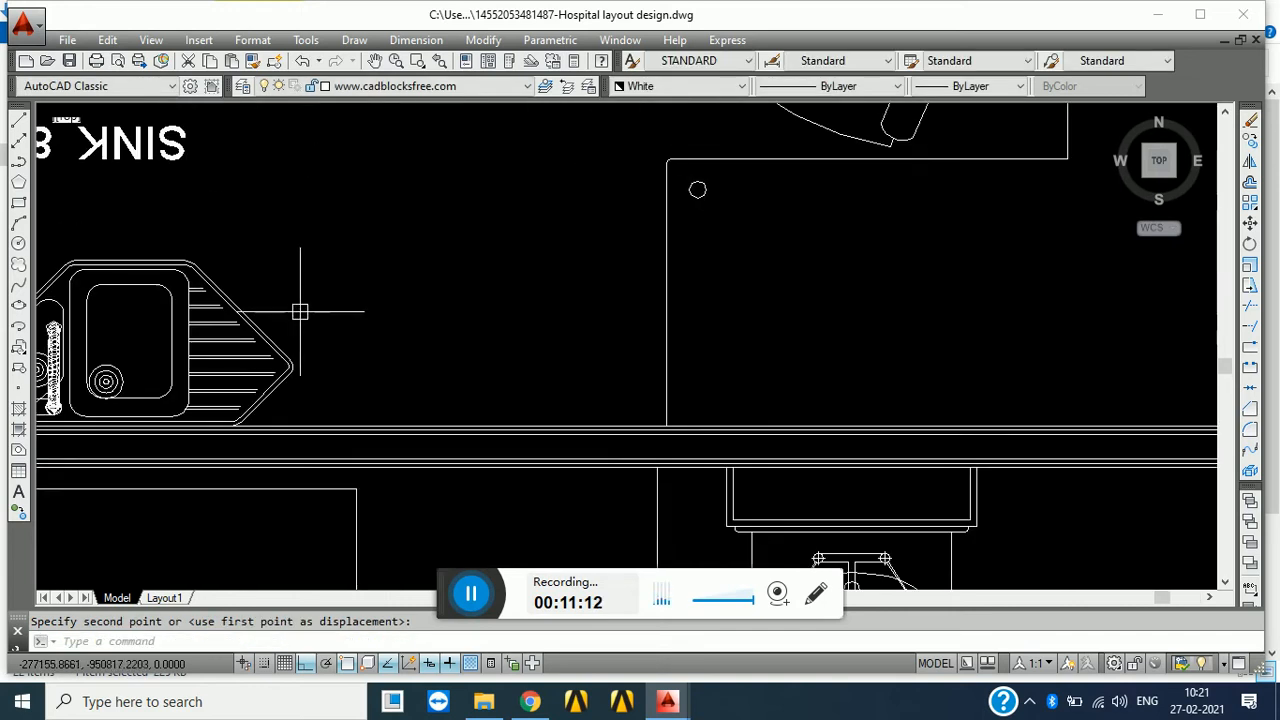
- Scale the sink block in the upper Registrar room by a factor of 0.5, using a base point on its edge along the partition wall
scroll(537, 271, down, 1)
scroll(547, 268, up, 1)
click(386, 242)
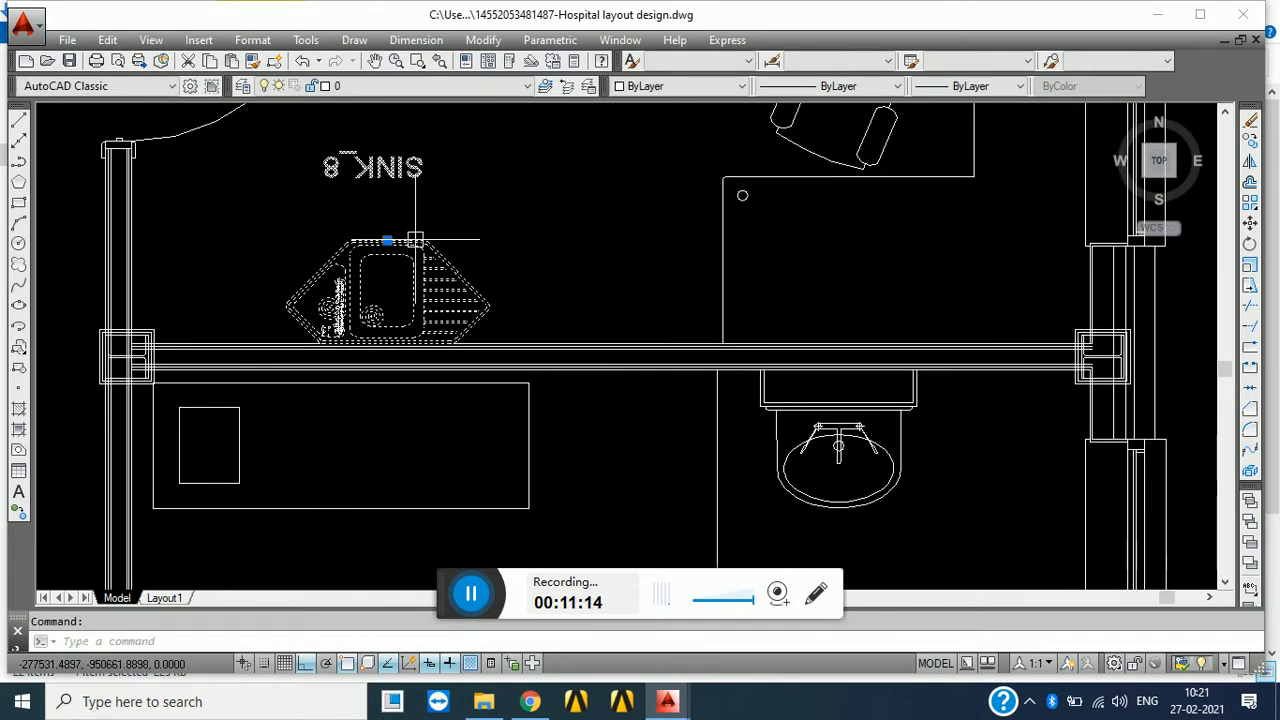
text(sc)
key(Return)
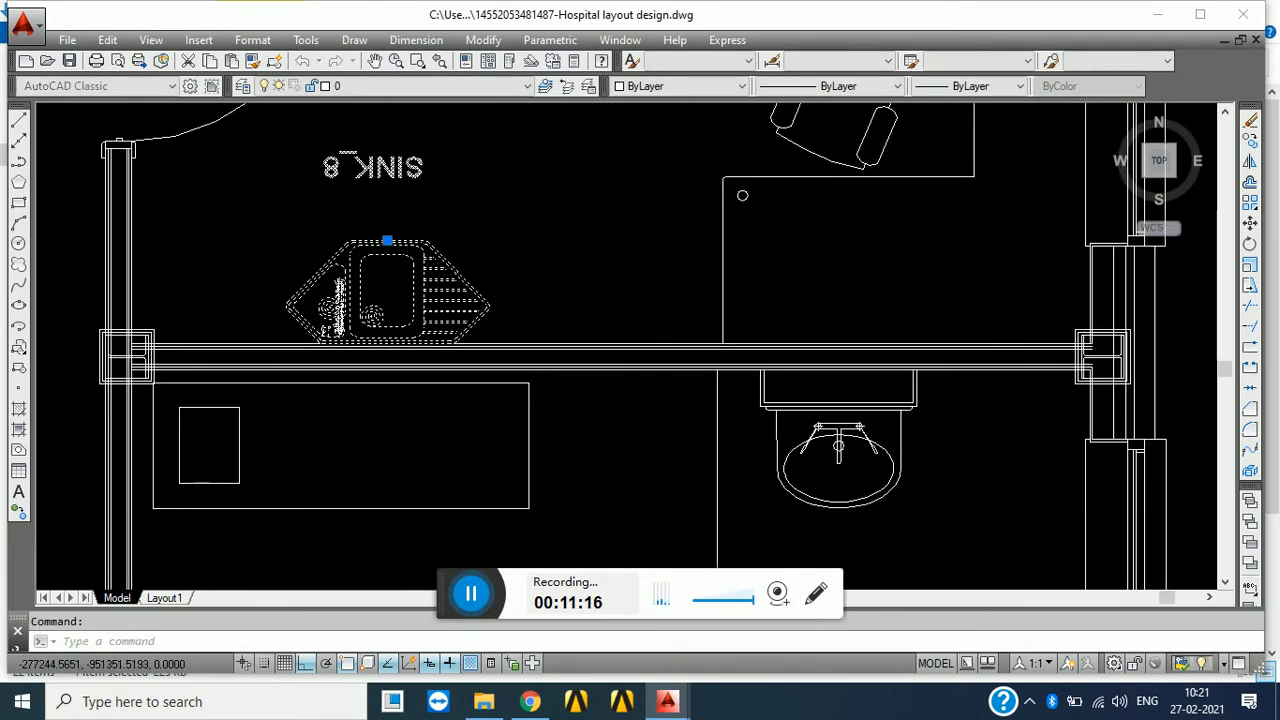
click(401, 342)
text(.5)
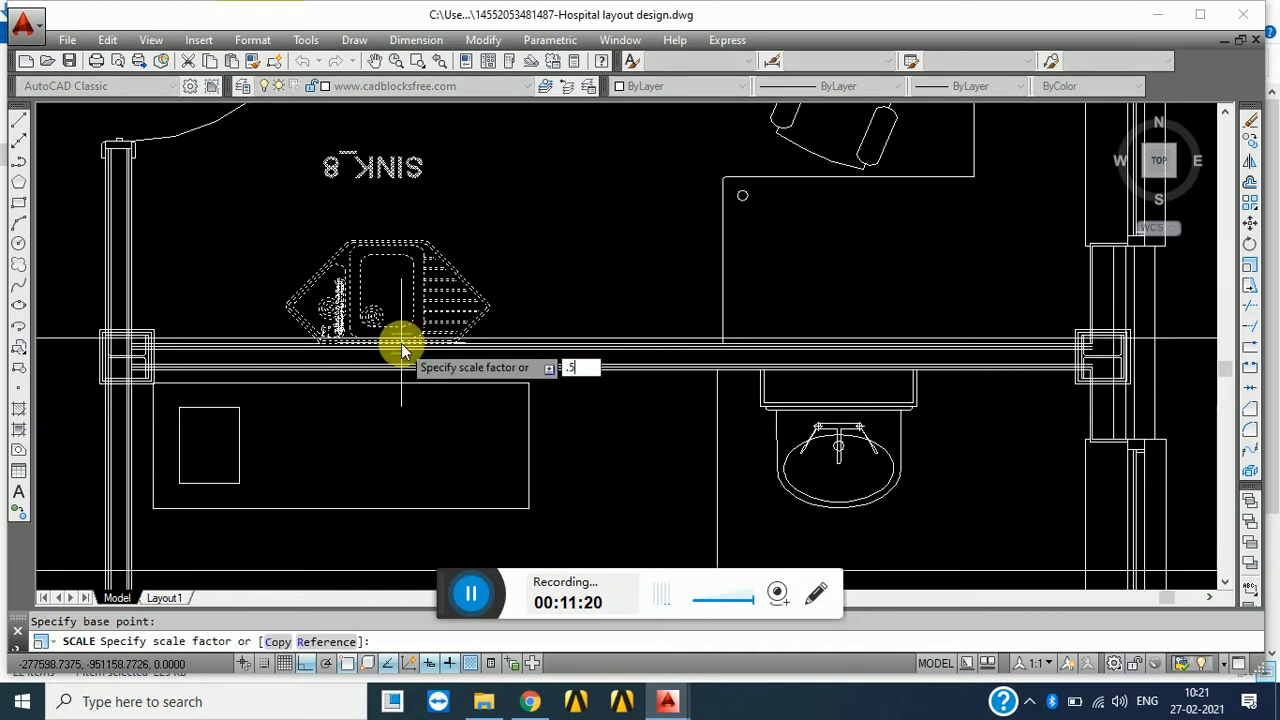
key(Return)
- Open the downloaded family_house_2 drawing from the Downloads folder
scroll(441, 316, down, 8)
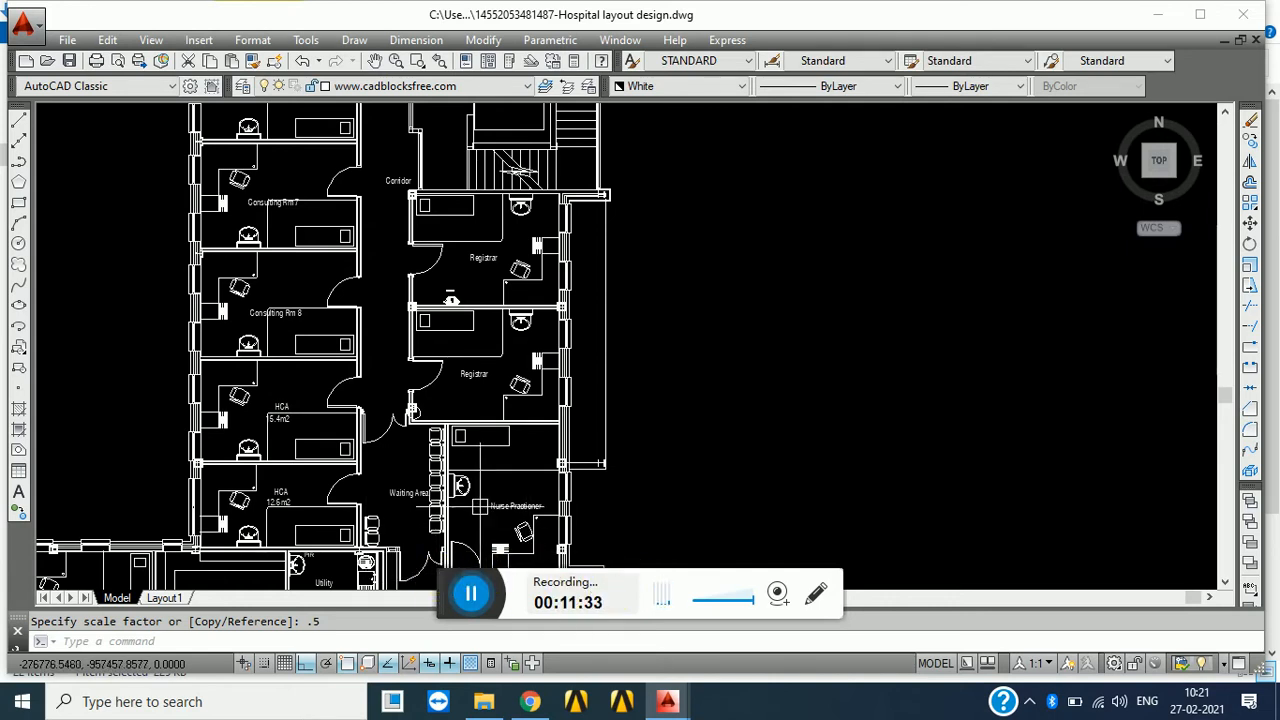
scroll(502, 484, up, 4)
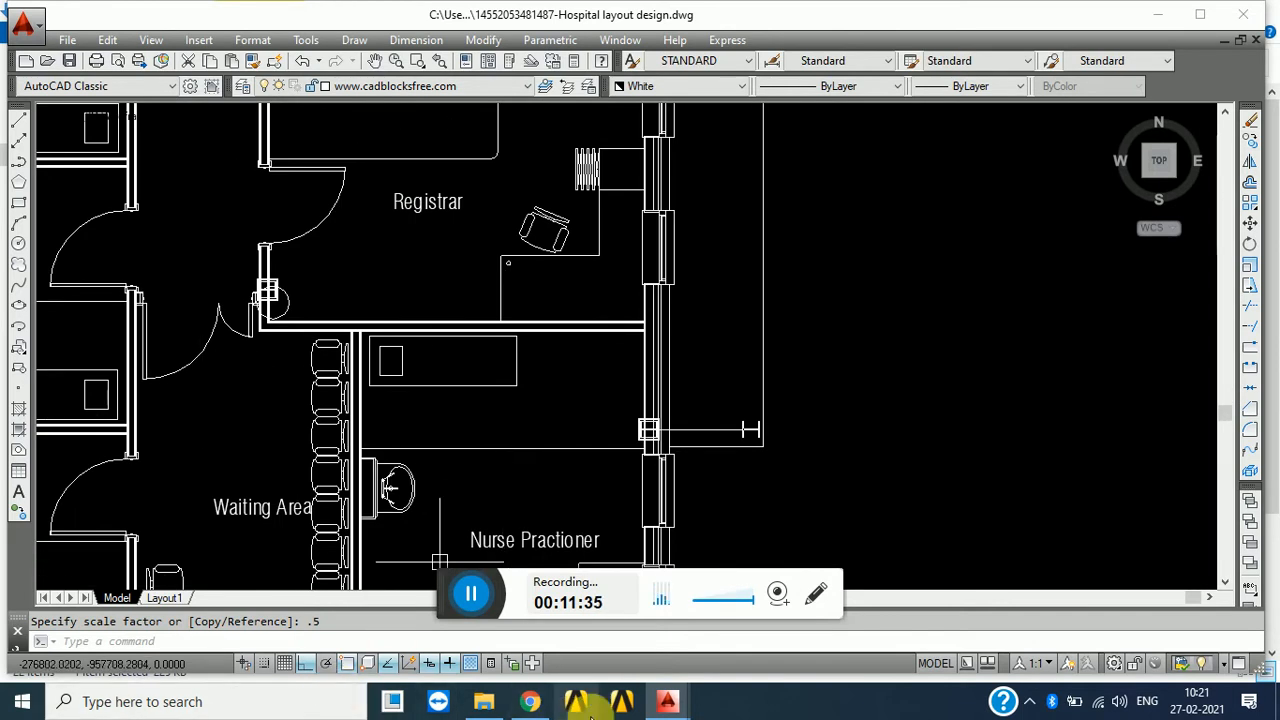
click(478, 703)
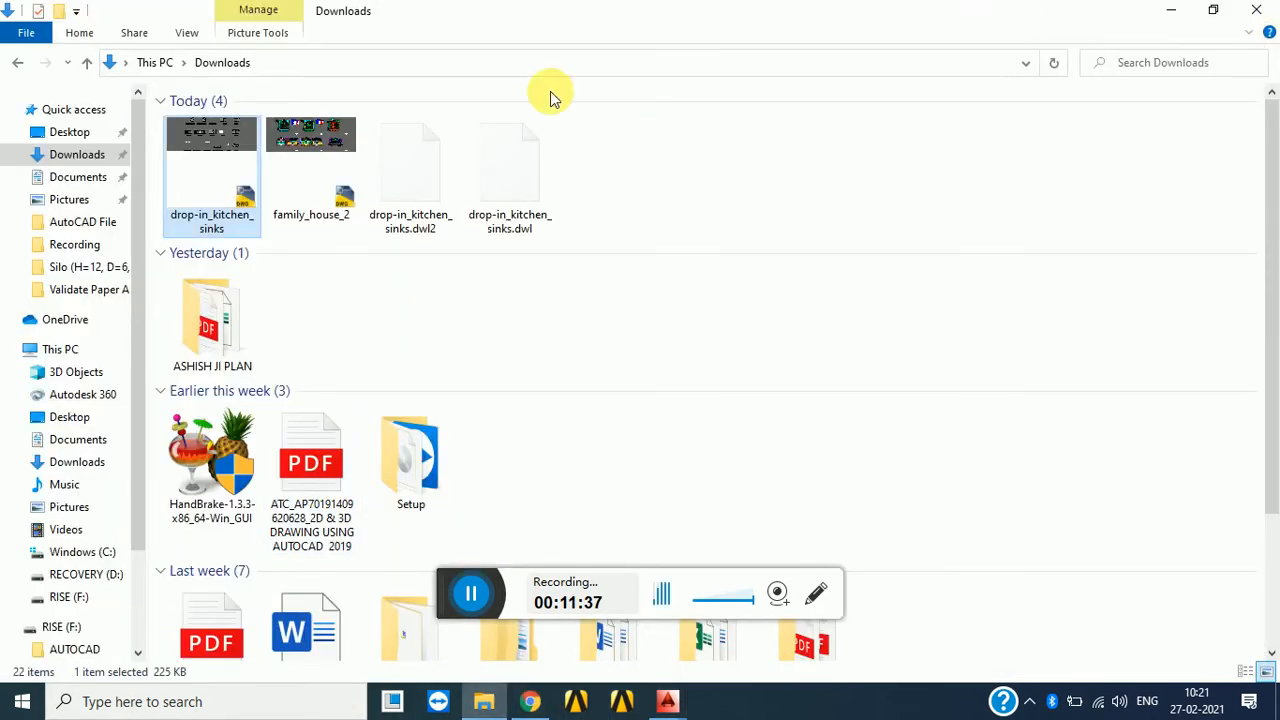
double_click(308, 193)
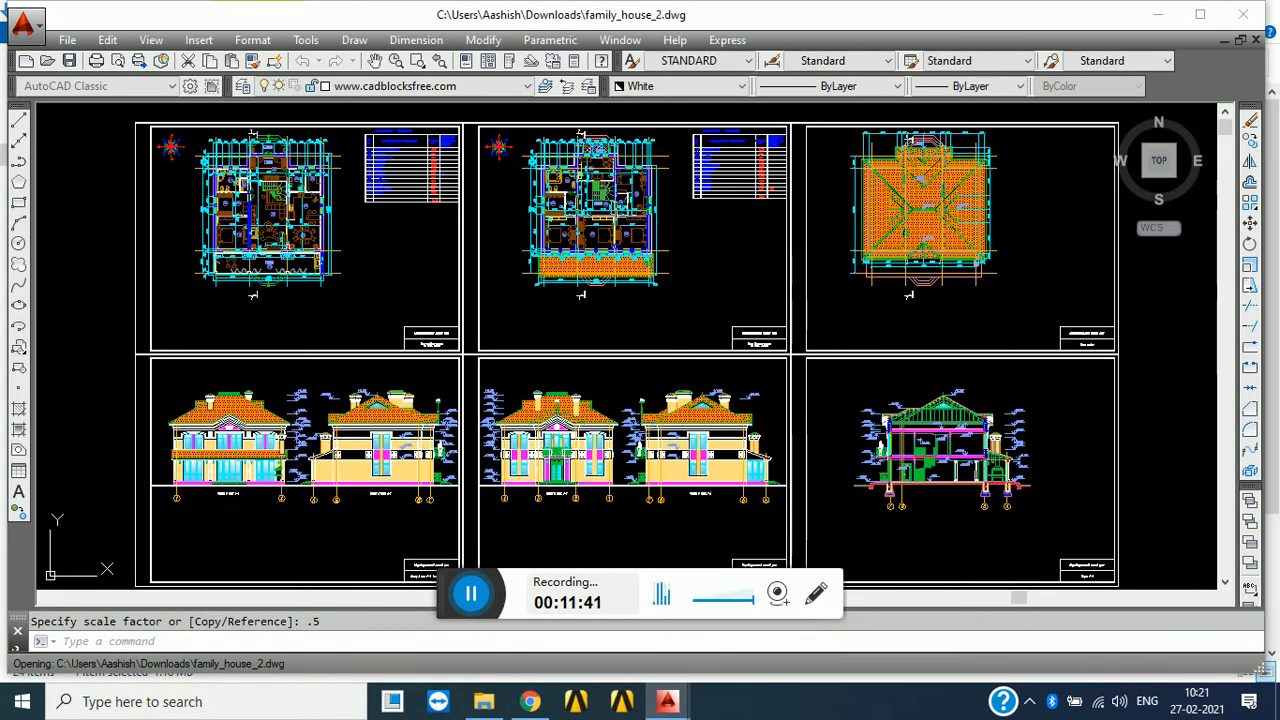
- Examine the family house's front elevation (axes 1-4), including the ground-floor glazed doors, brick columns, wall lamps and upper-floor windows
scroll(333, 423, up, 6)
middle_drag(384, 472, 487, 280)
middle_drag(460, 461, 810, 456)
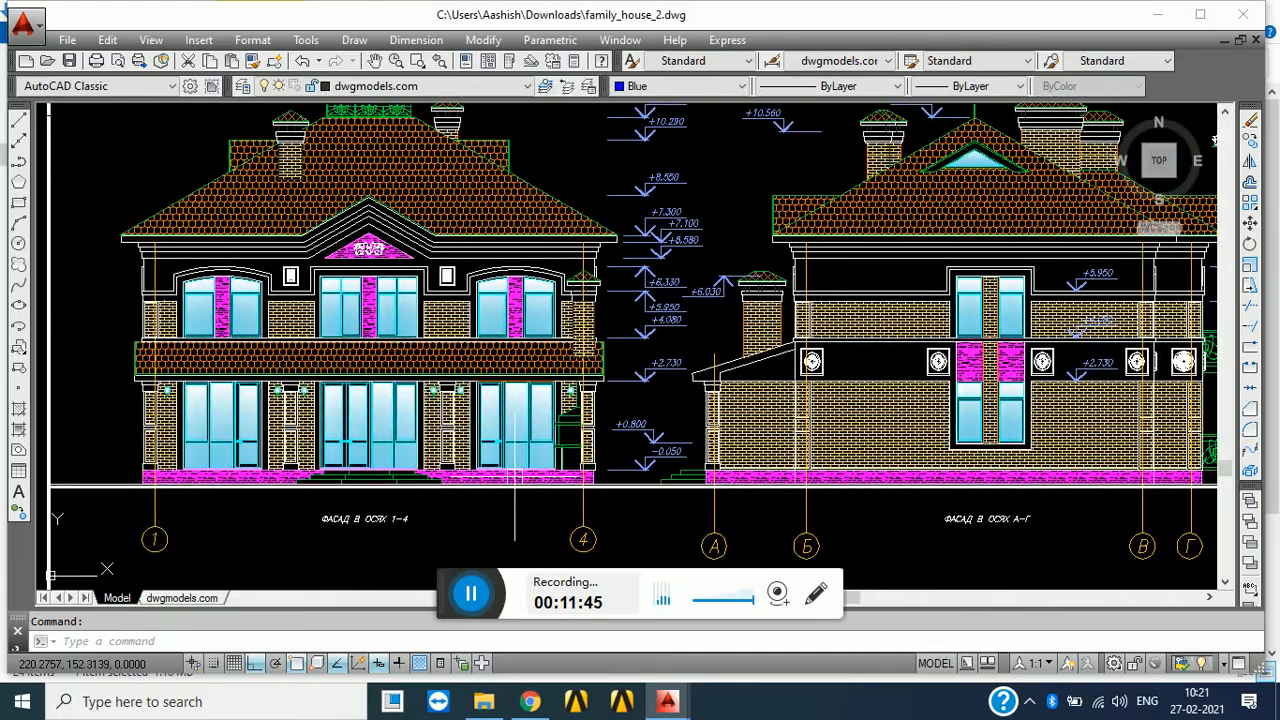
scroll(514, 471, up, 2)
mouse_move(559, 512)
middle_down()
mouse_move(577, 528)
mouse_move(634, 531)
mouse_move(715, 510)
middle_up()
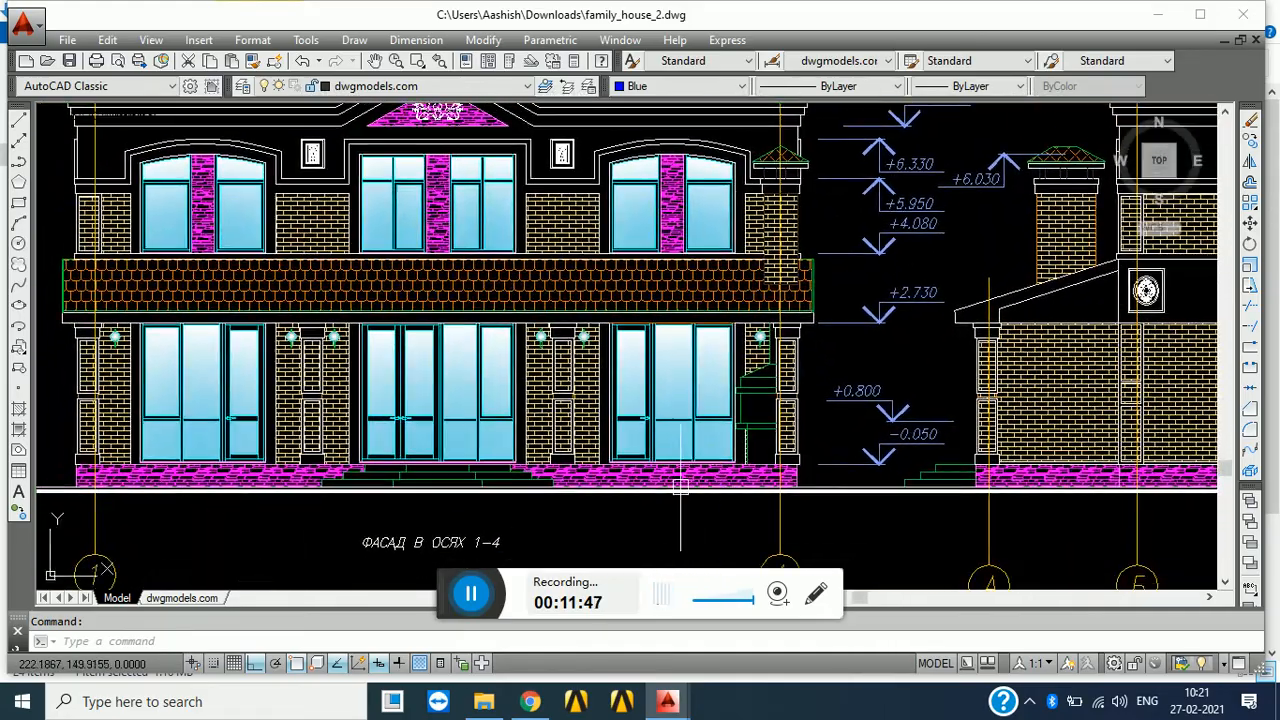
scroll(454, 436, up, 2)
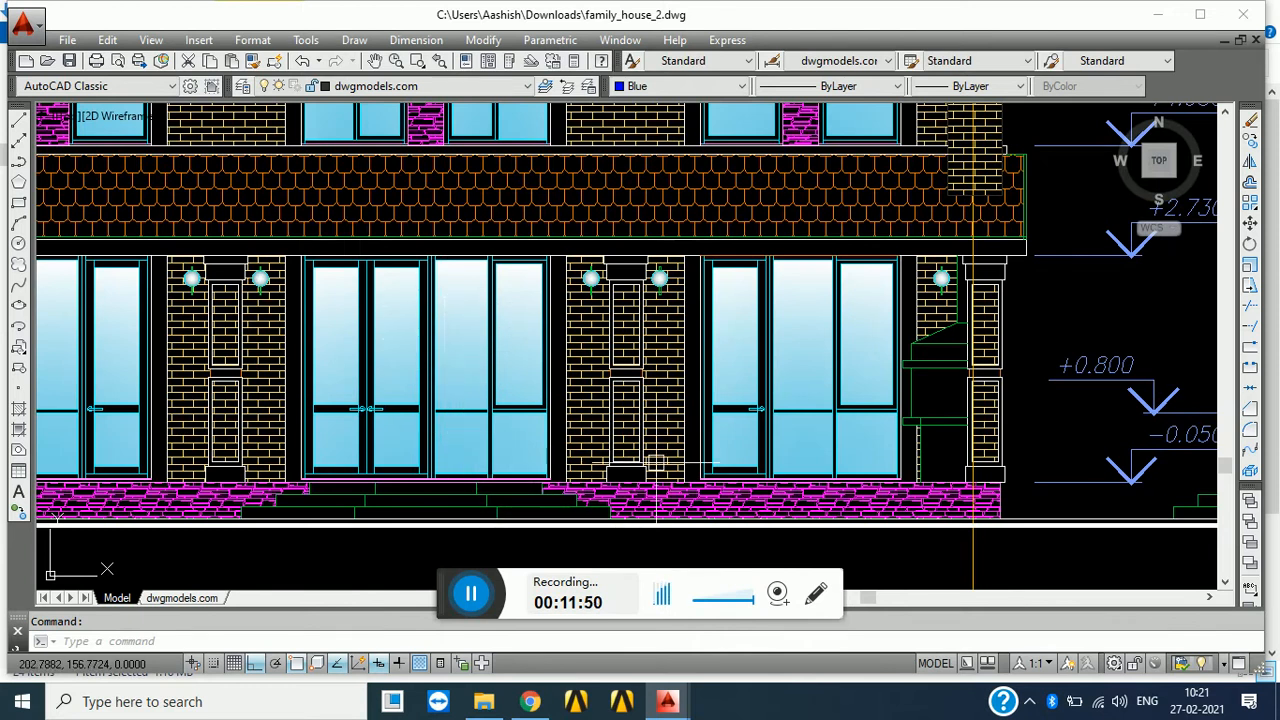
scroll(671, 291, up, 4)
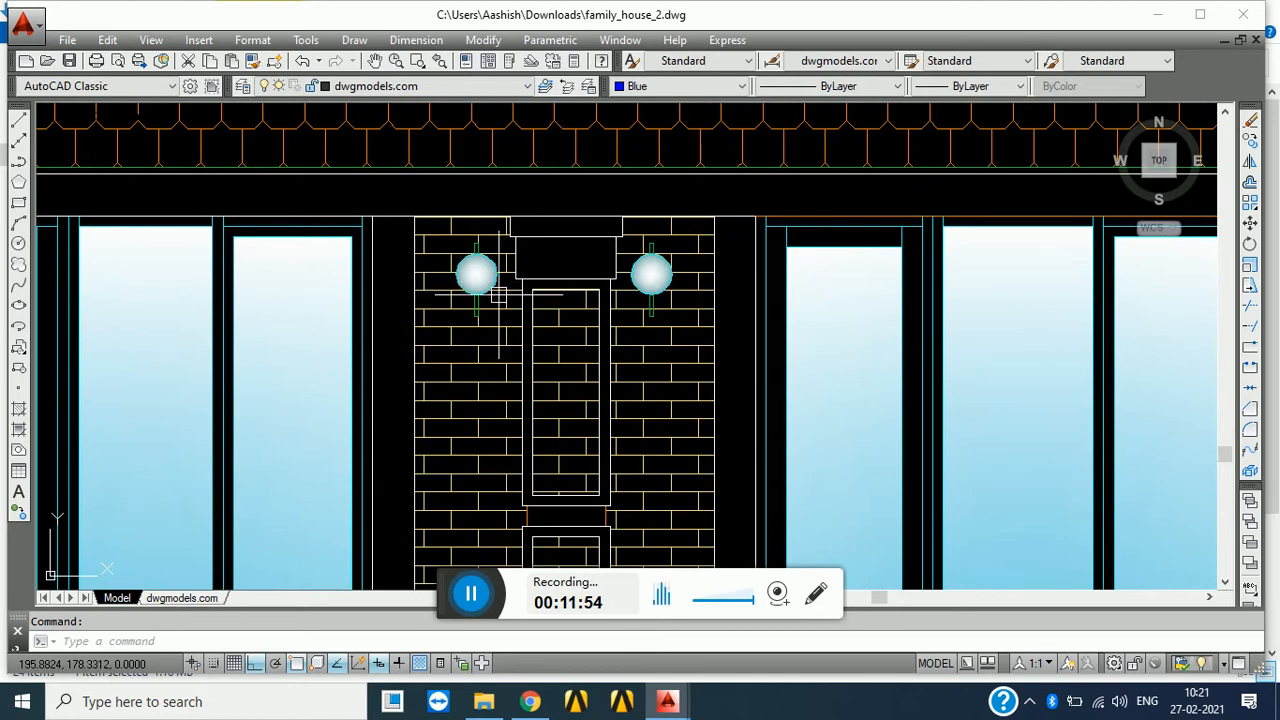
scroll(474, 271, down, 8)
scroll(480, 457, up, 2)
scroll(240, 381, up, 1)
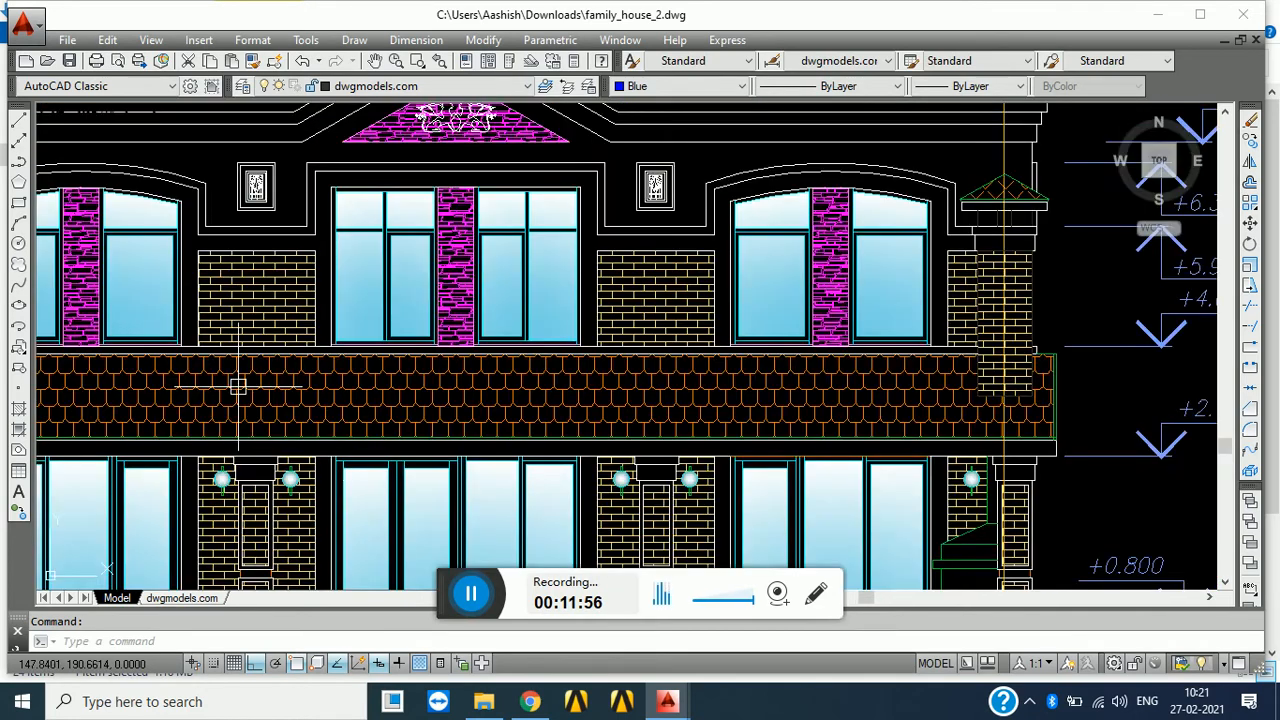
- Inspect the entrance steps, the stone plinth hatch and the green outlines beside the axis 4 column on the front elevation
scroll(416, 418, down, 4)
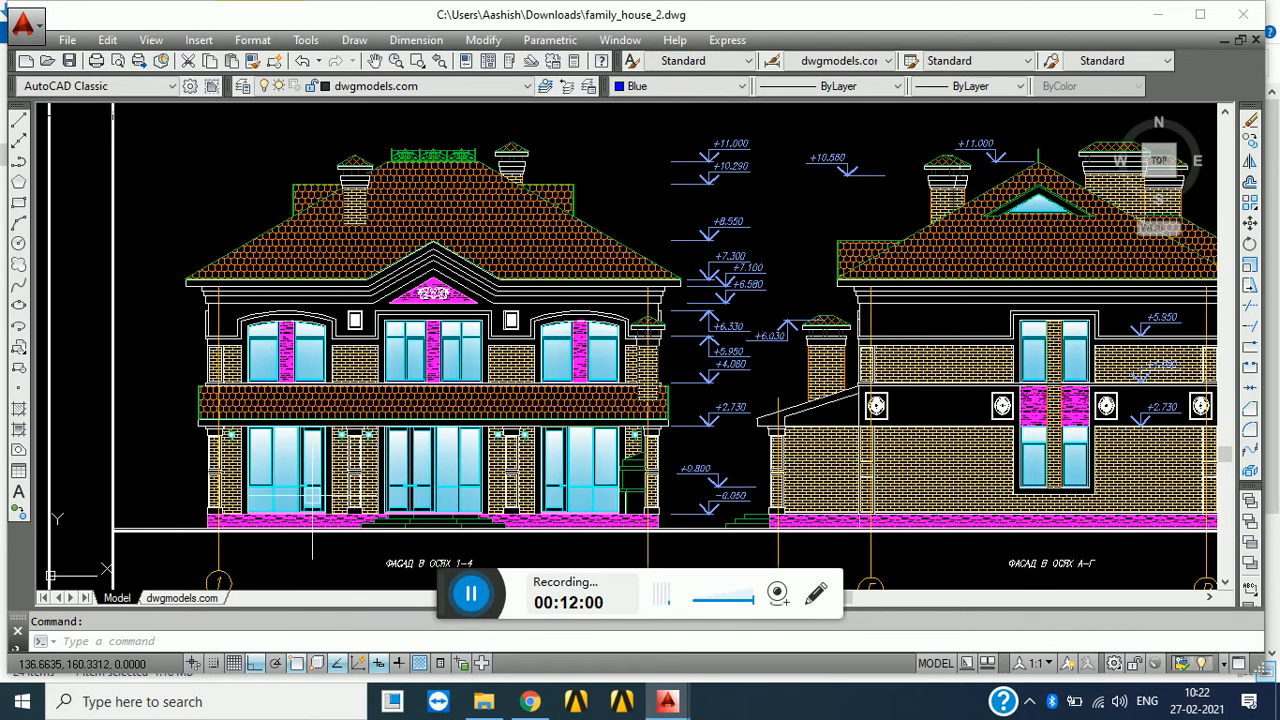
scroll(327, 548, up, 1)
scroll(264, 445, up, 3)
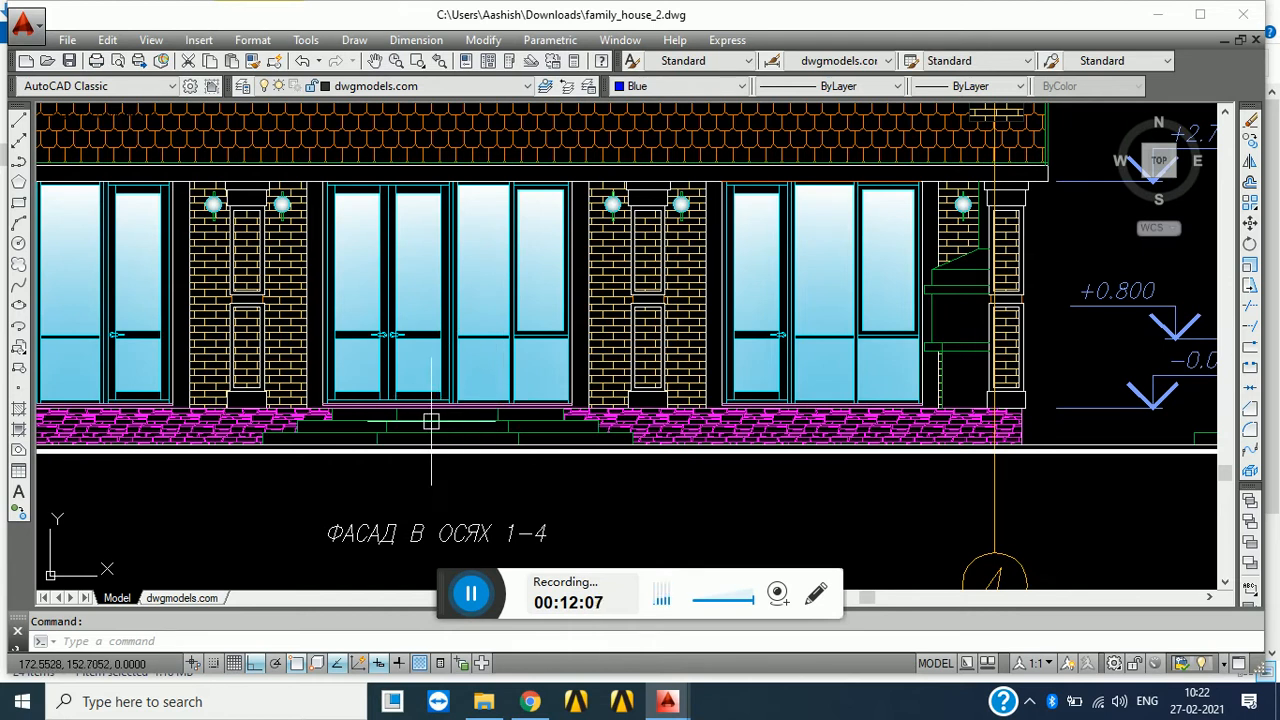
scroll(690, 425, up, 4)
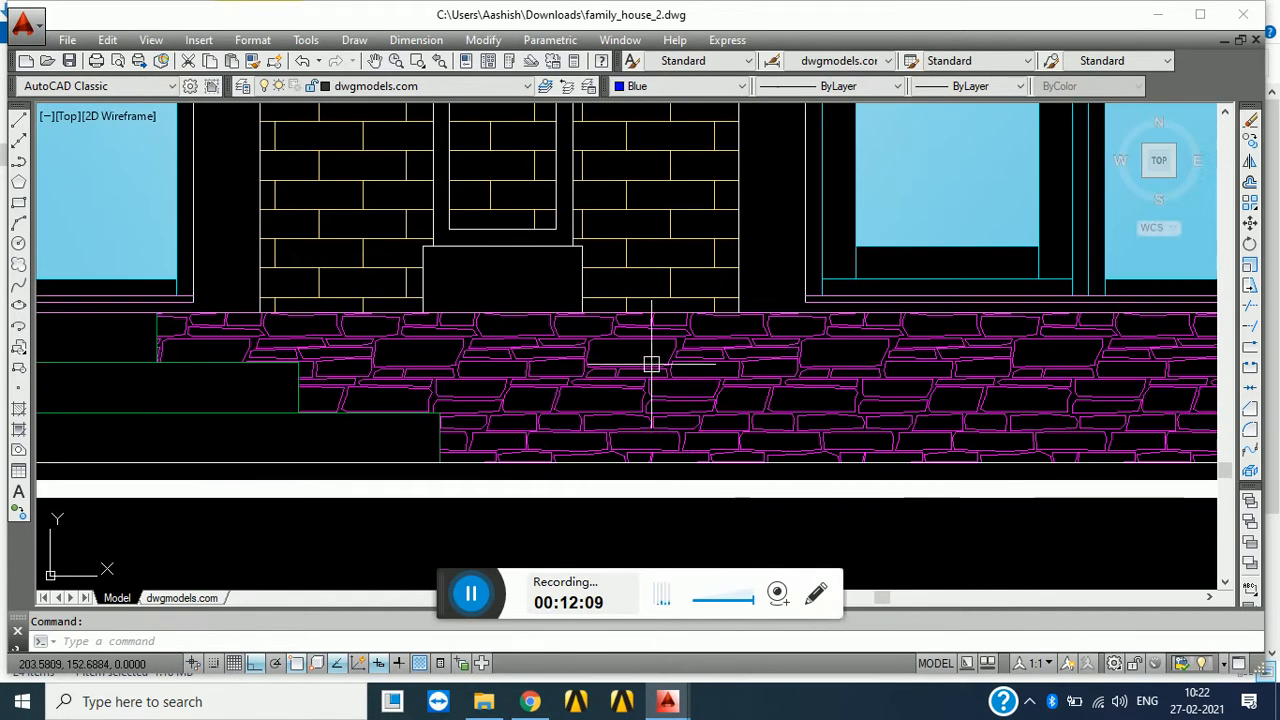
scroll(651, 363, down, 3)
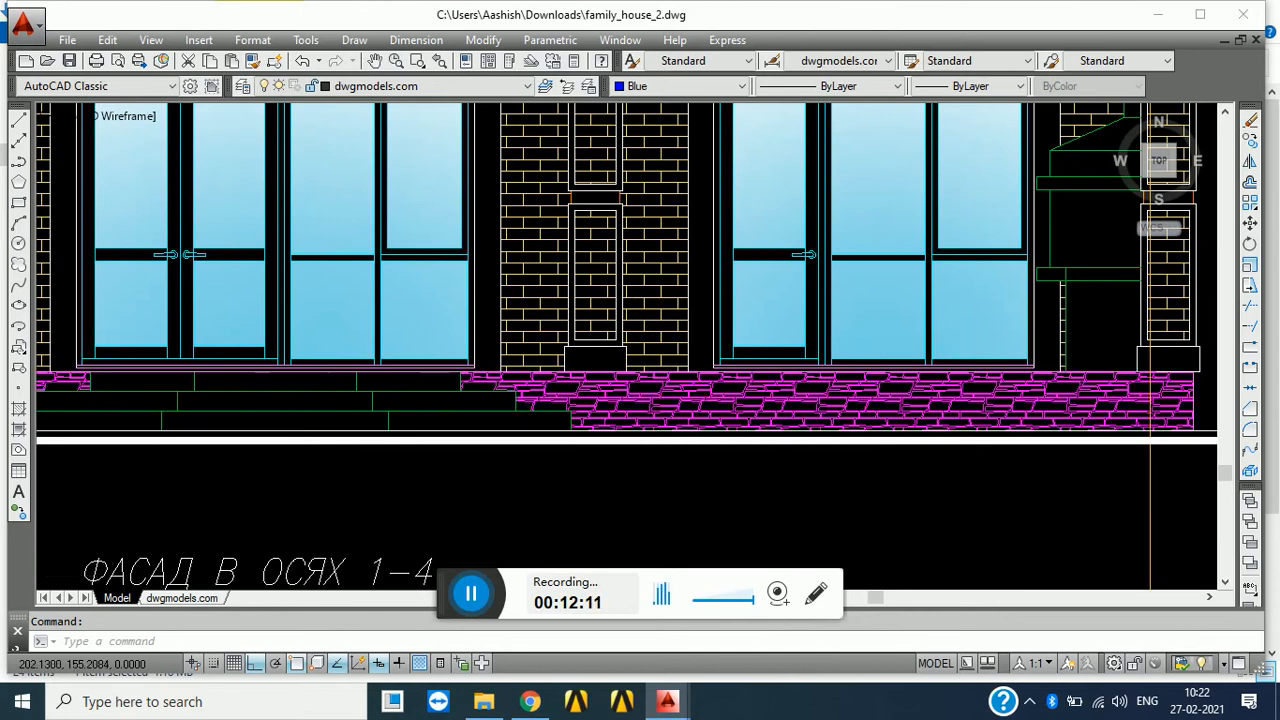
scroll(647, 382, down, 5)
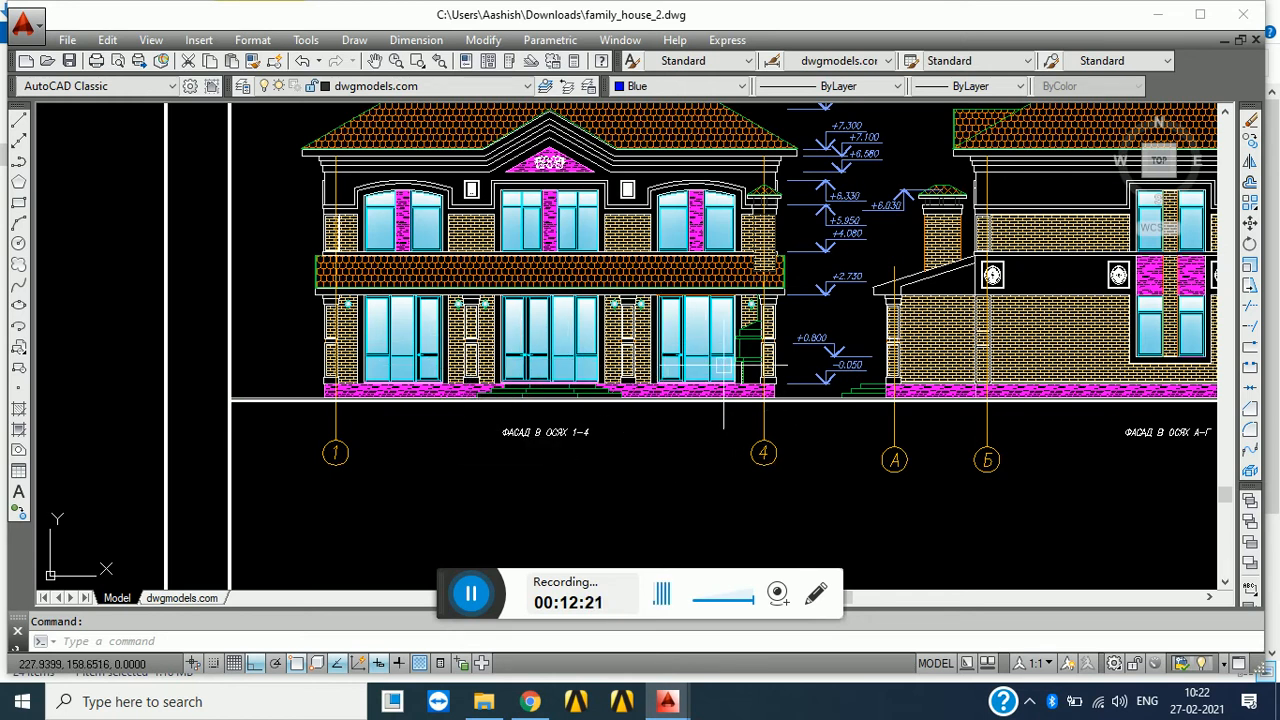
scroll(724, 368, up, 4)
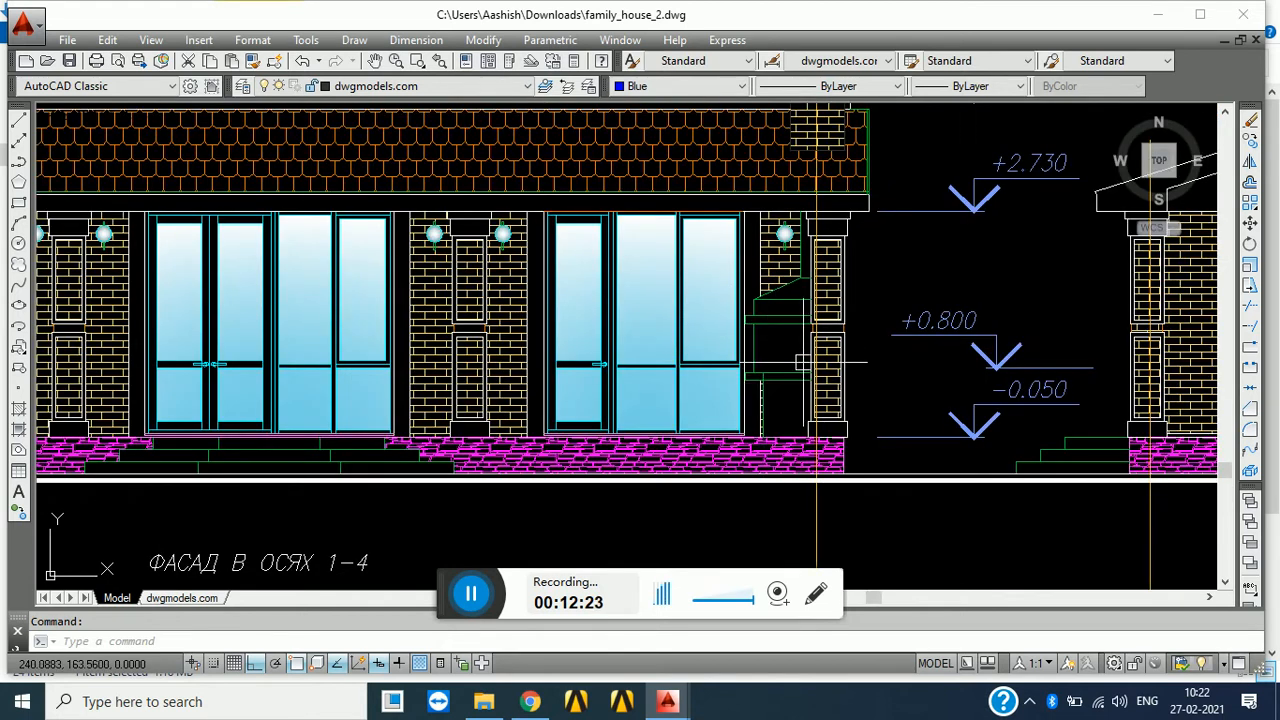
scroll(789, 326, up, 4)
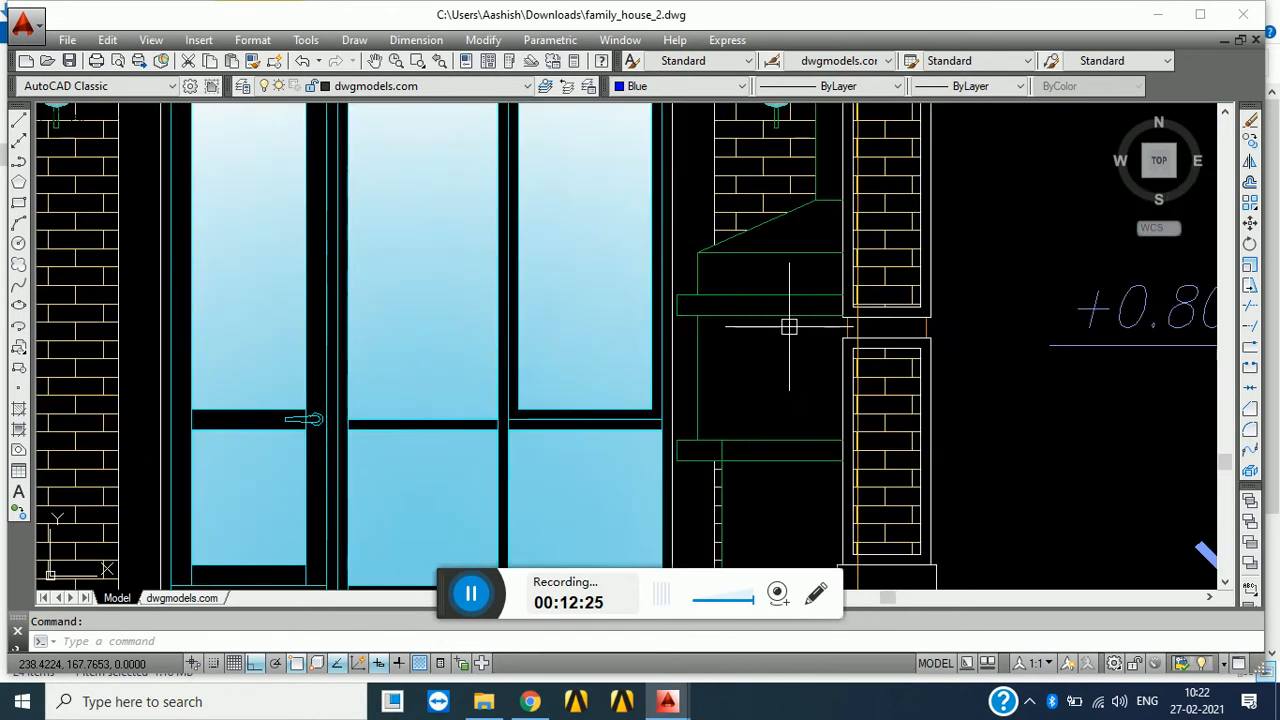
scroll(789, 326, down, 7)
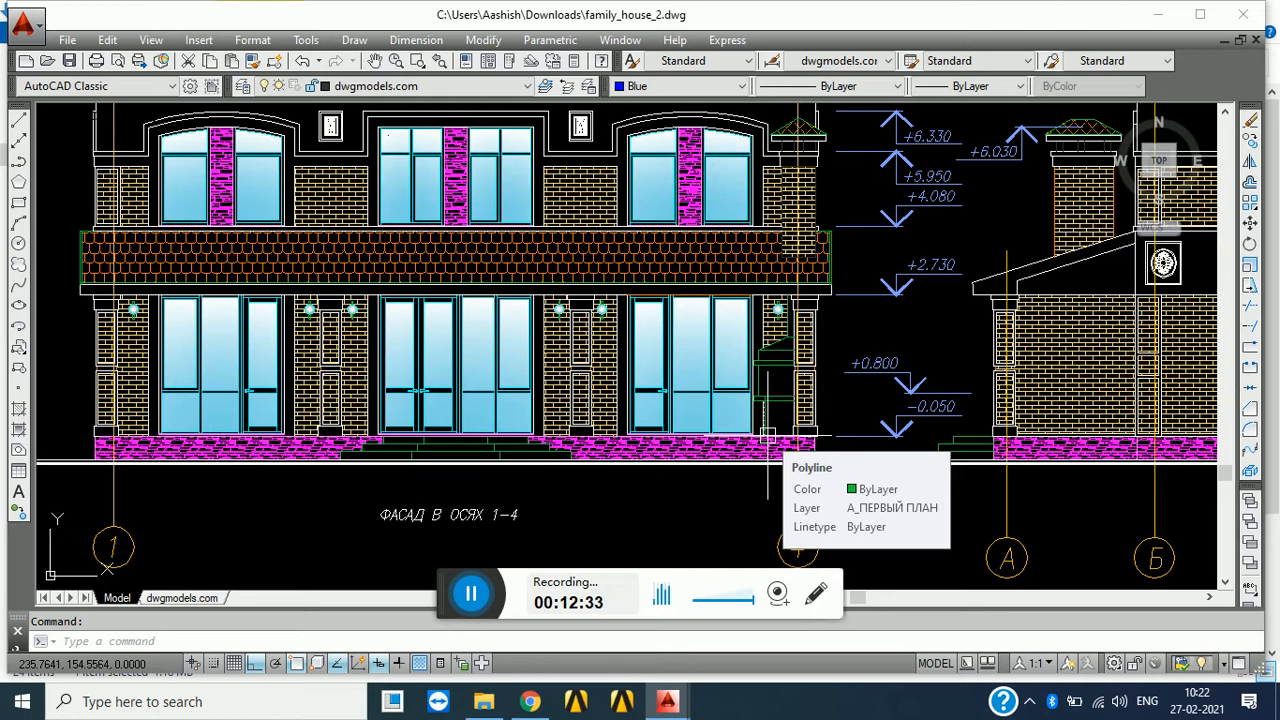
- Inspect the column head near axis 1 and the tiled canopy band above the ground-floor doors on the front elevation
click(55, 288)
scroll(122, 310, up, 4)
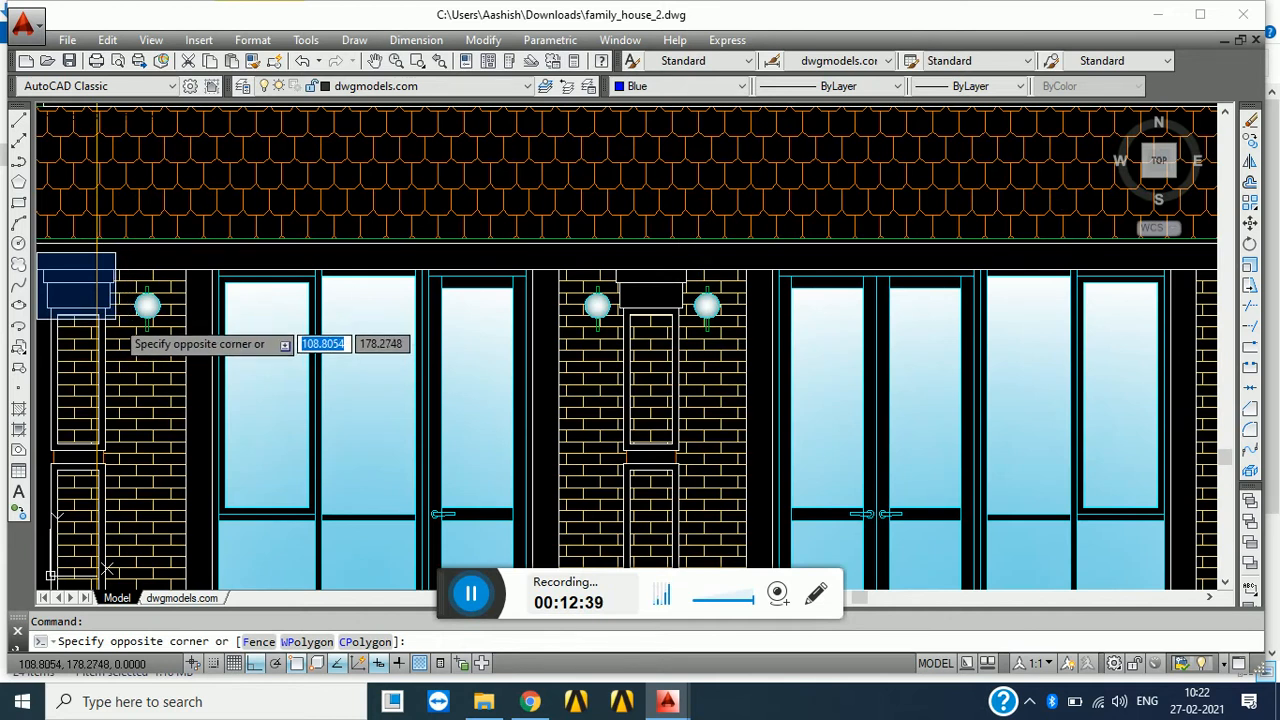
mouse_move(36, 320)
middle_down()
mouse_move(330, 310)
mouse_move(155, 325)
middle_up()
scroll(306, 319, down, 3)
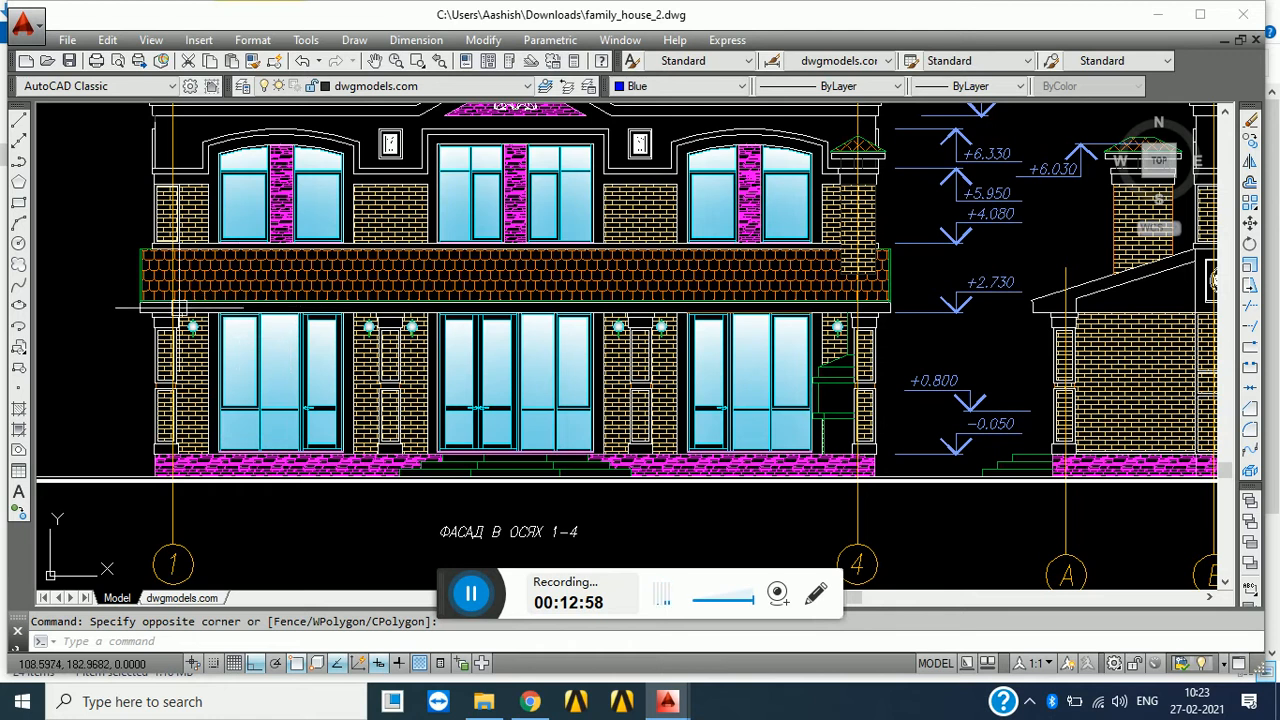
scroll(145, 300, up, 2)
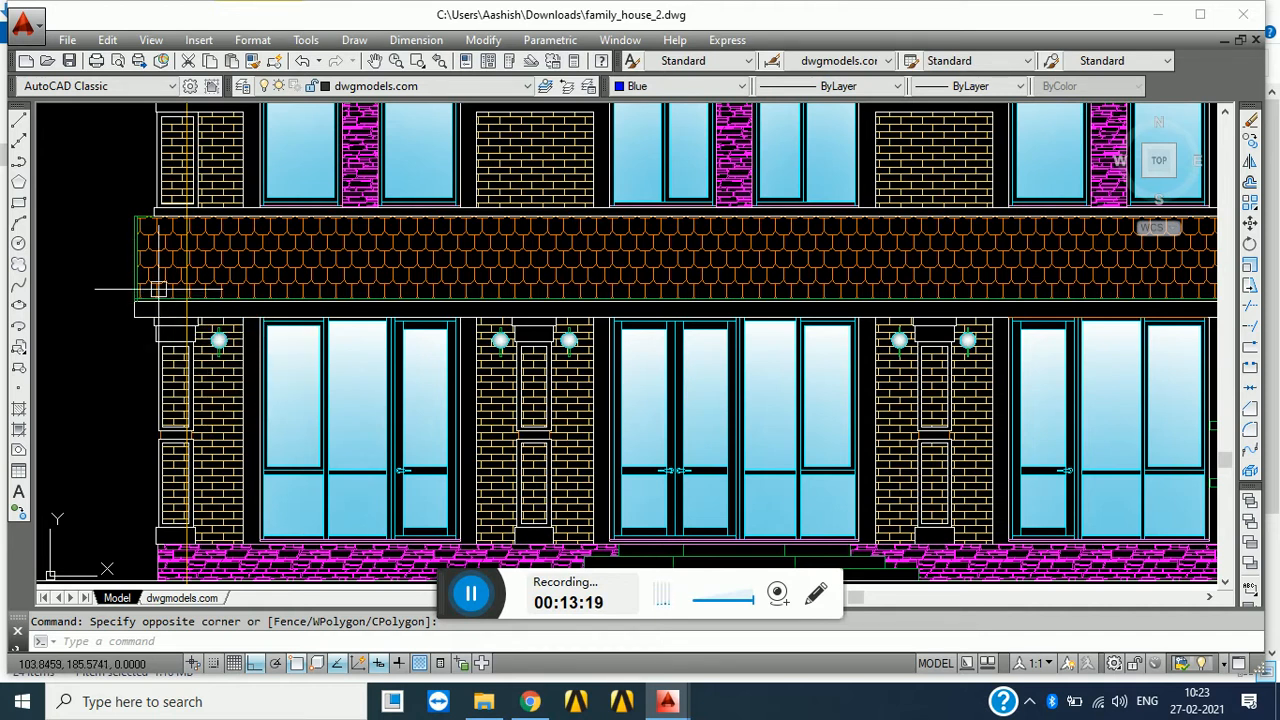
scroll(130, 290, up, 1)
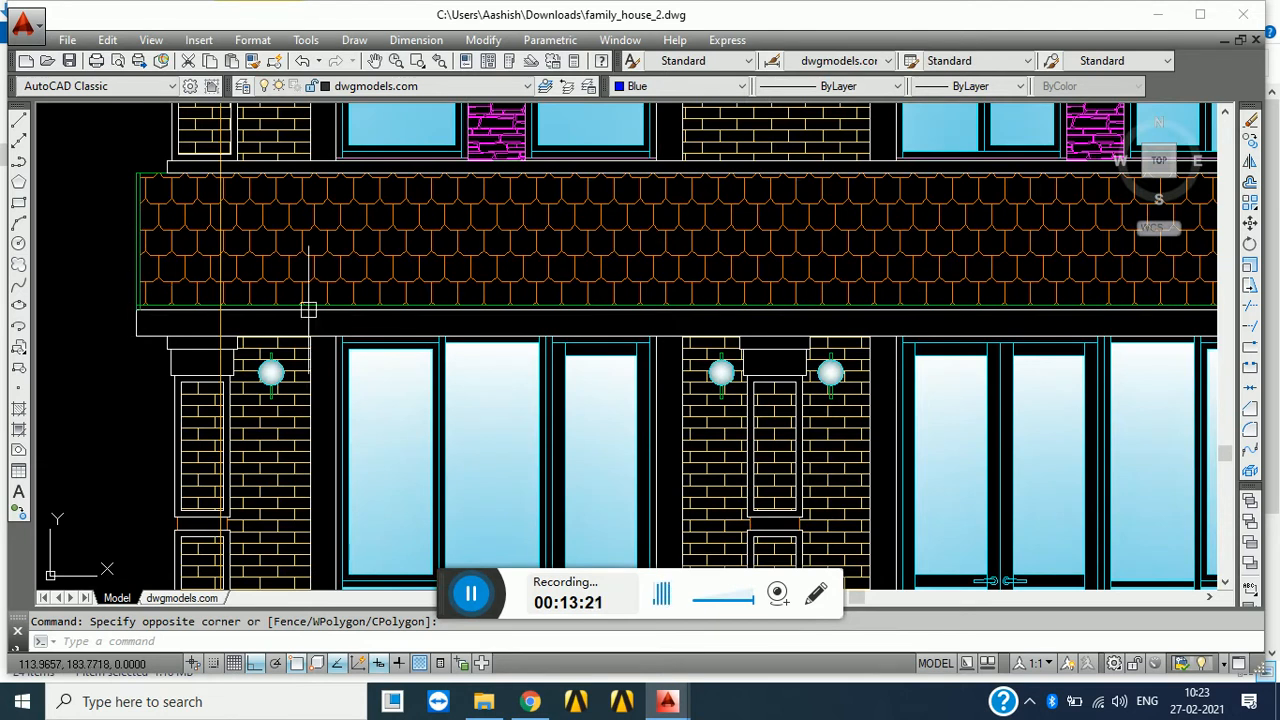
scroll(295, 286, up, 2)
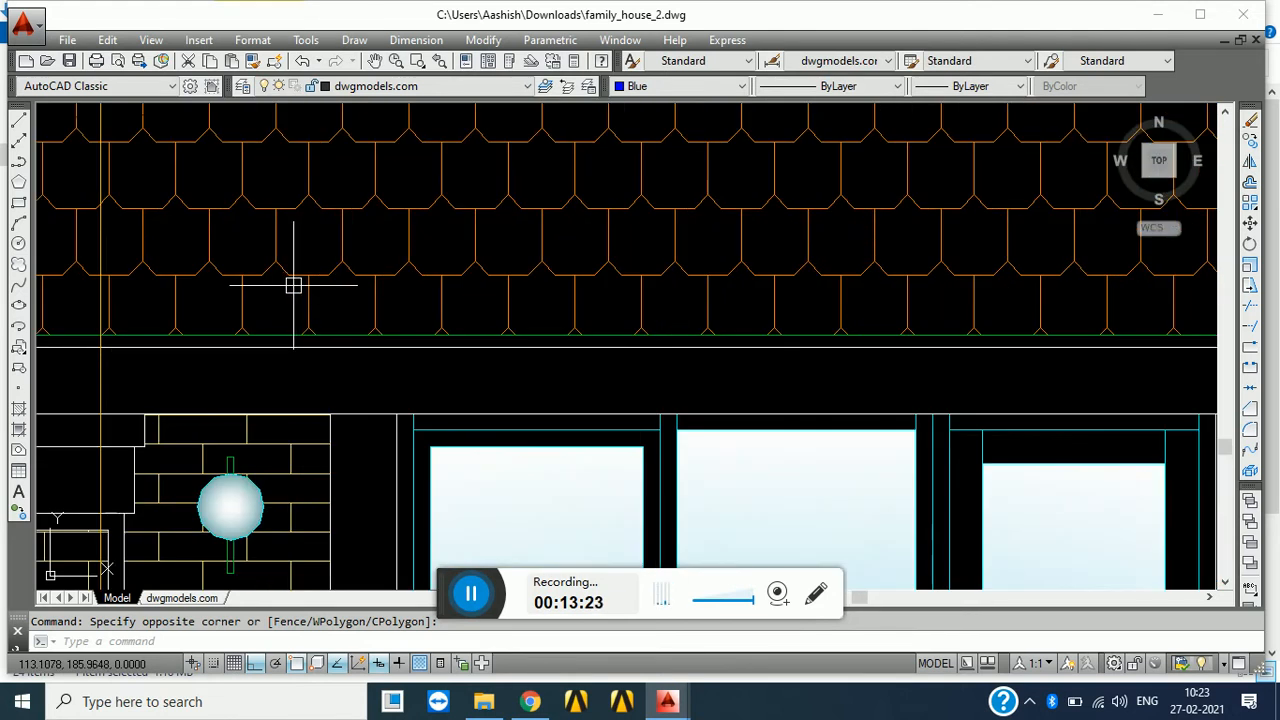
scroll(293, 286, down, 5)
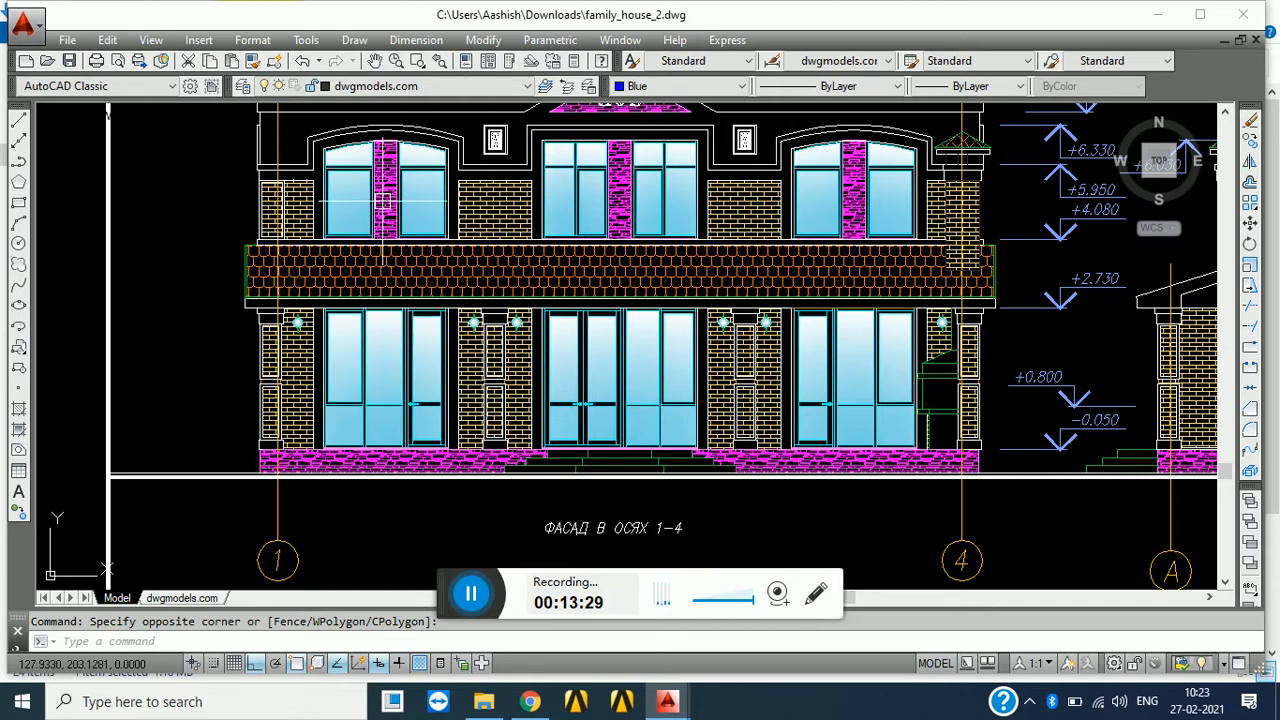
- Examine the front elevation's upper-floor windows, gable, tiled roof and chimneys, and window around the ornamental railing on the roof ridge
middle_drag(372, 180, 380, 260)
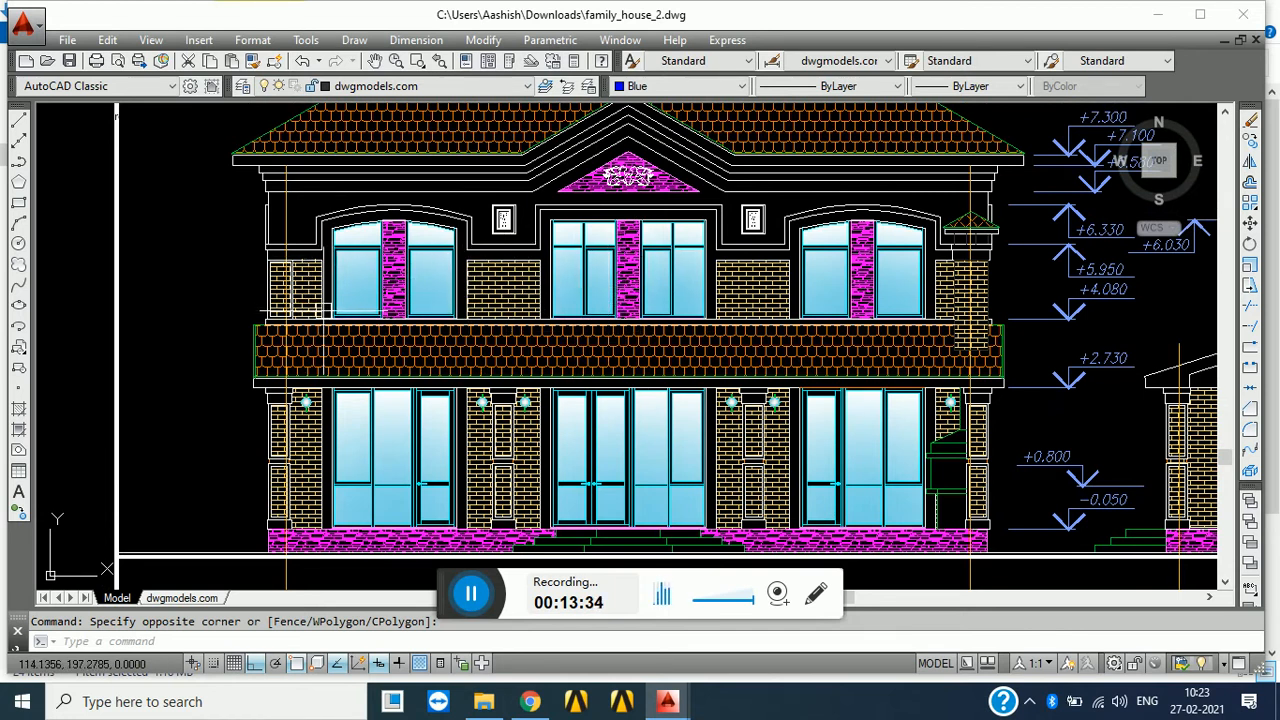
middle_drag(590, 313, 425, 413)
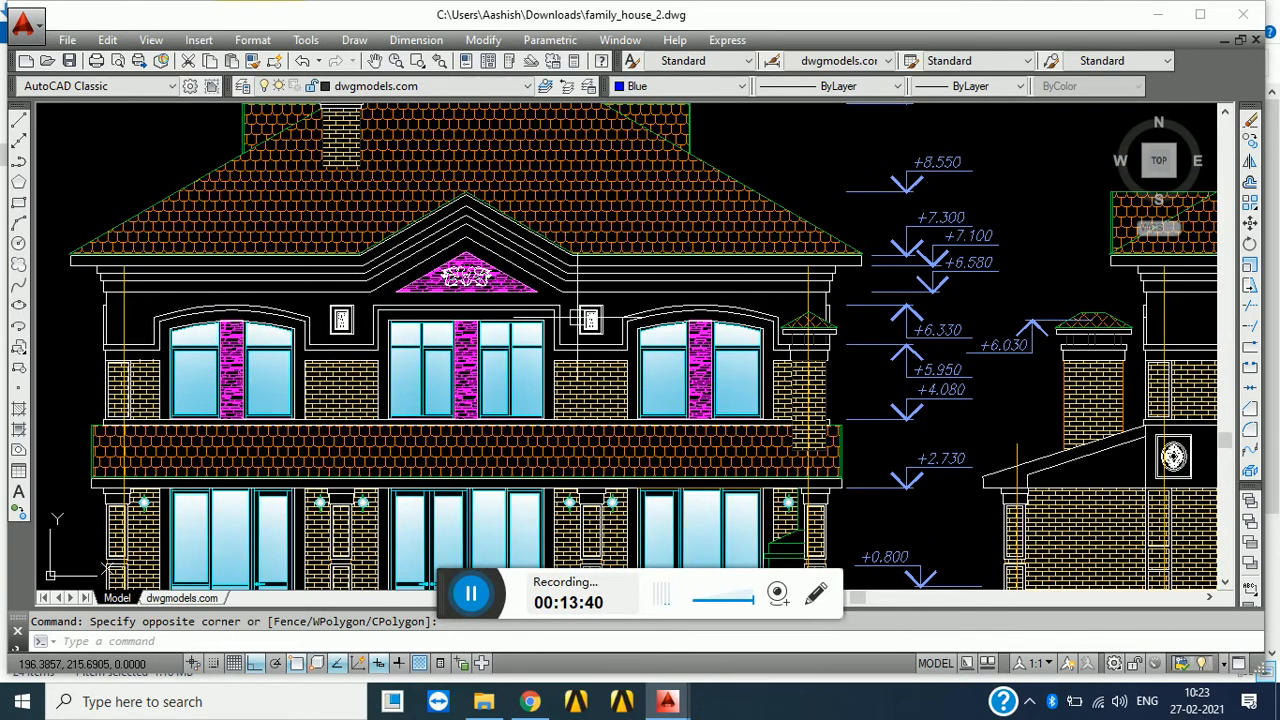
middle_drag(580, 317, 583, 430)
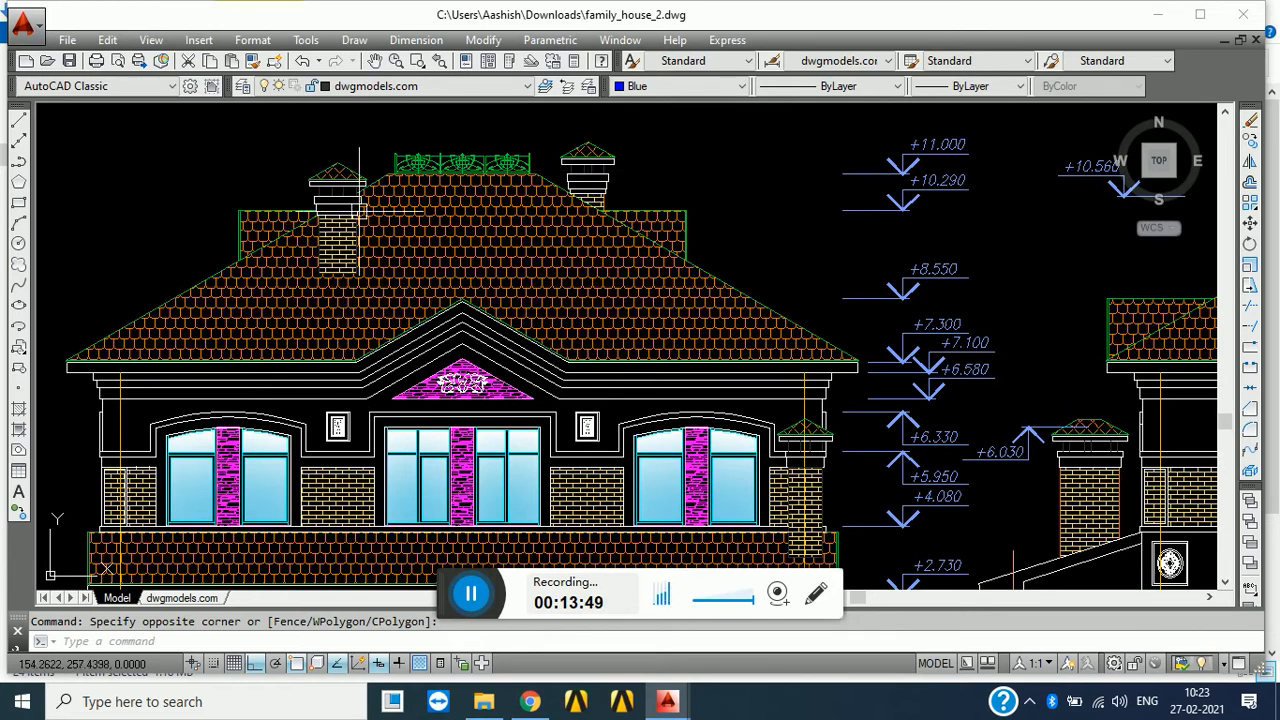
mouse_move(345, 215)
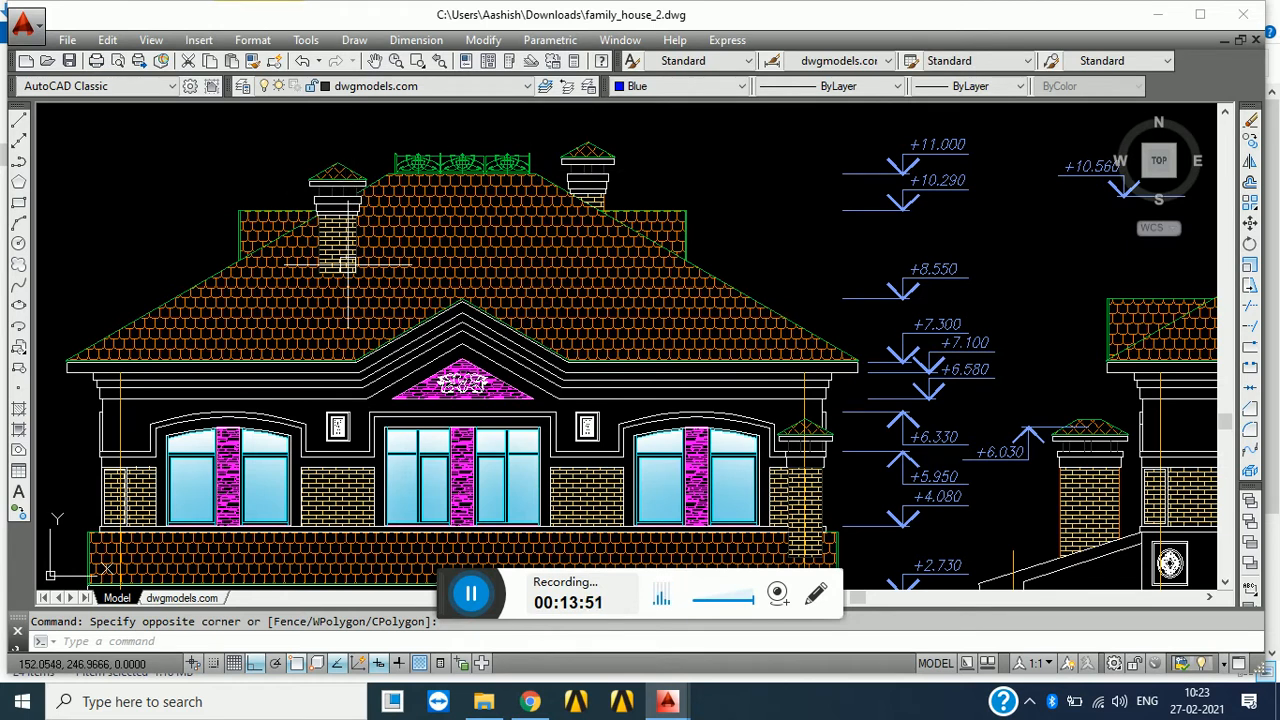
scroll(510, 130, up, 8)
scroll(666, 223, down, 4)
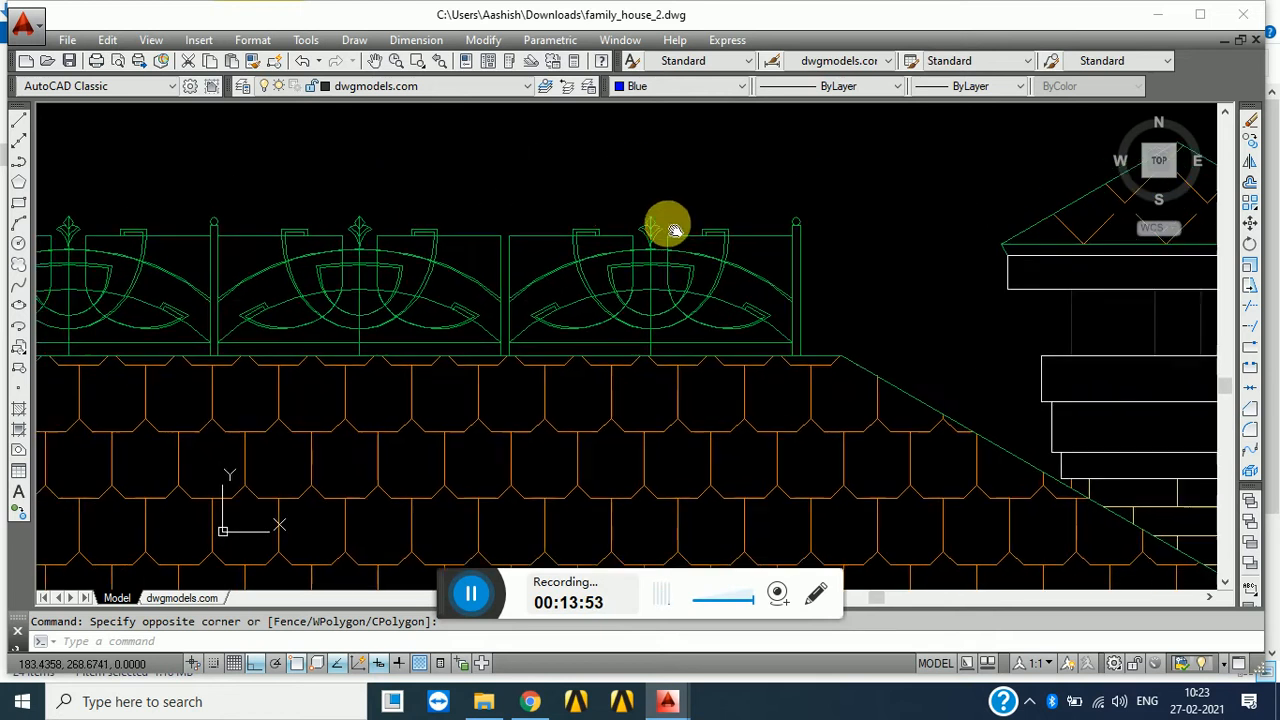
click(265, 123)
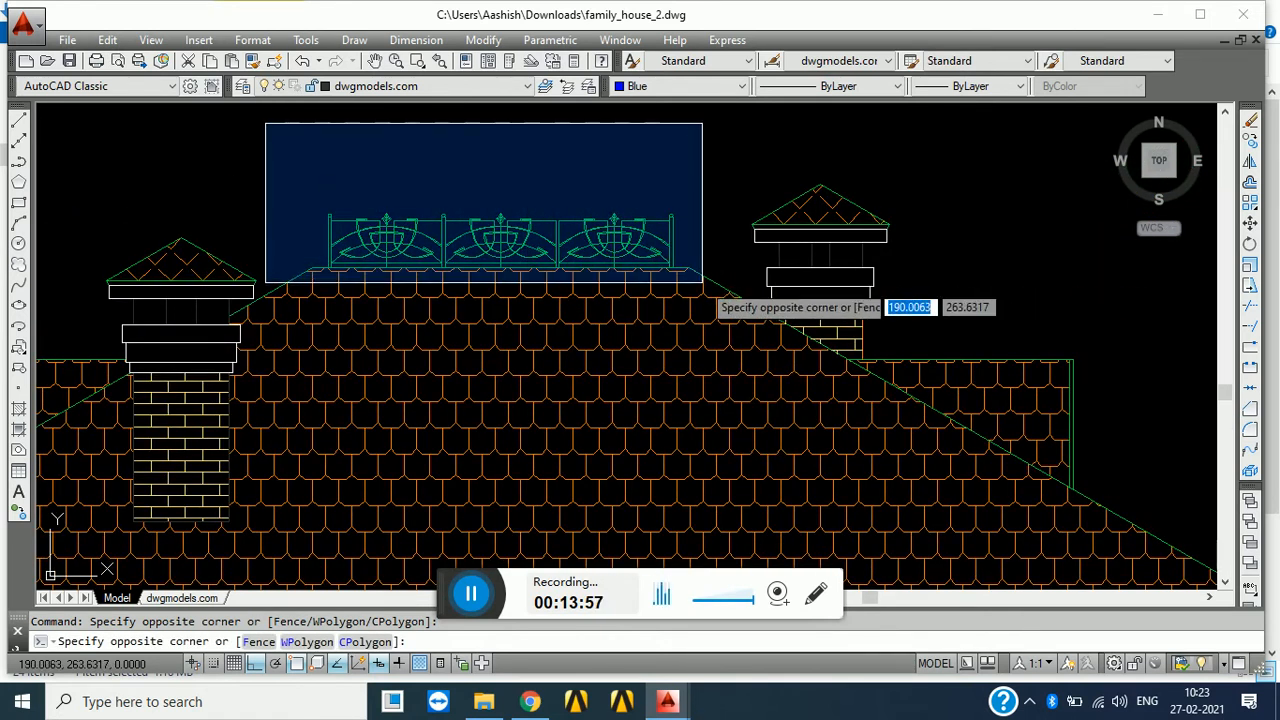
click(487, 153)
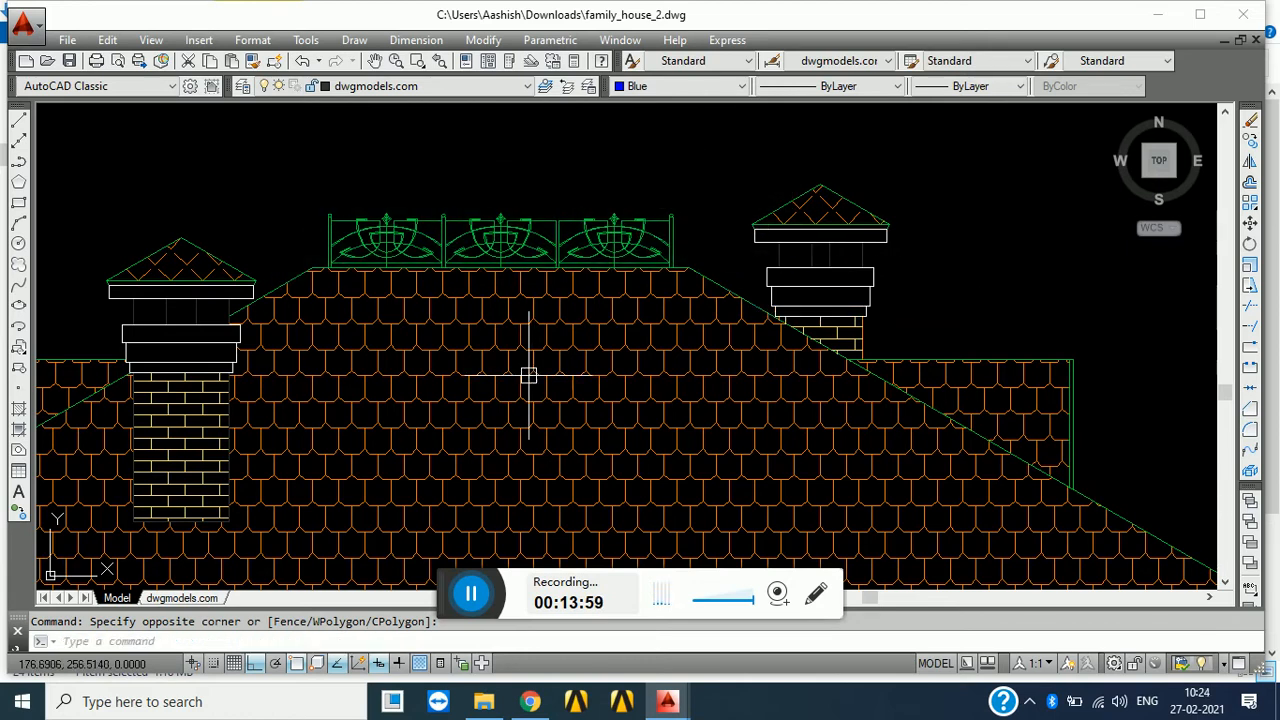
- Examine the front elevation's ground floor and level marks, and the adjoining side elevation between axes А and Г
scroll(506, 300, down, 3)
middle_drag(504, 322, 269, 268)
scroll(284, 447, up, 5)
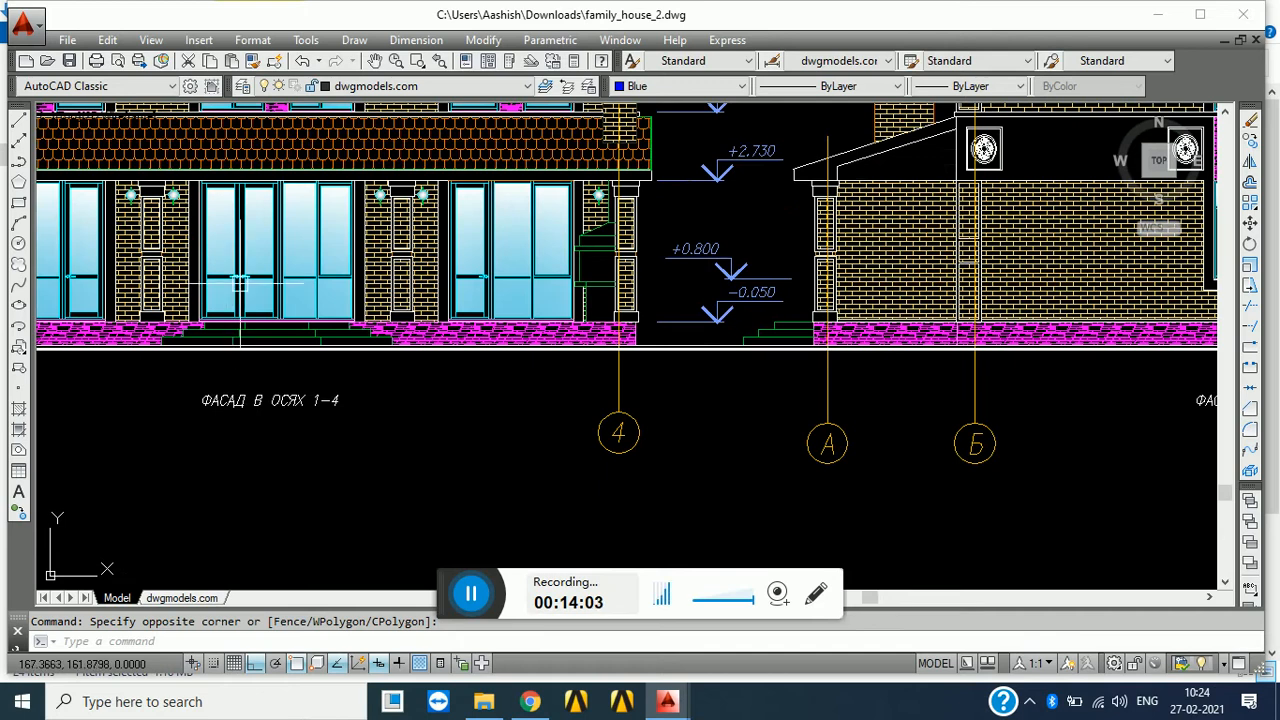
scroll(237, 283, down, 5)
middle_drag(244, 397, 104, 405)
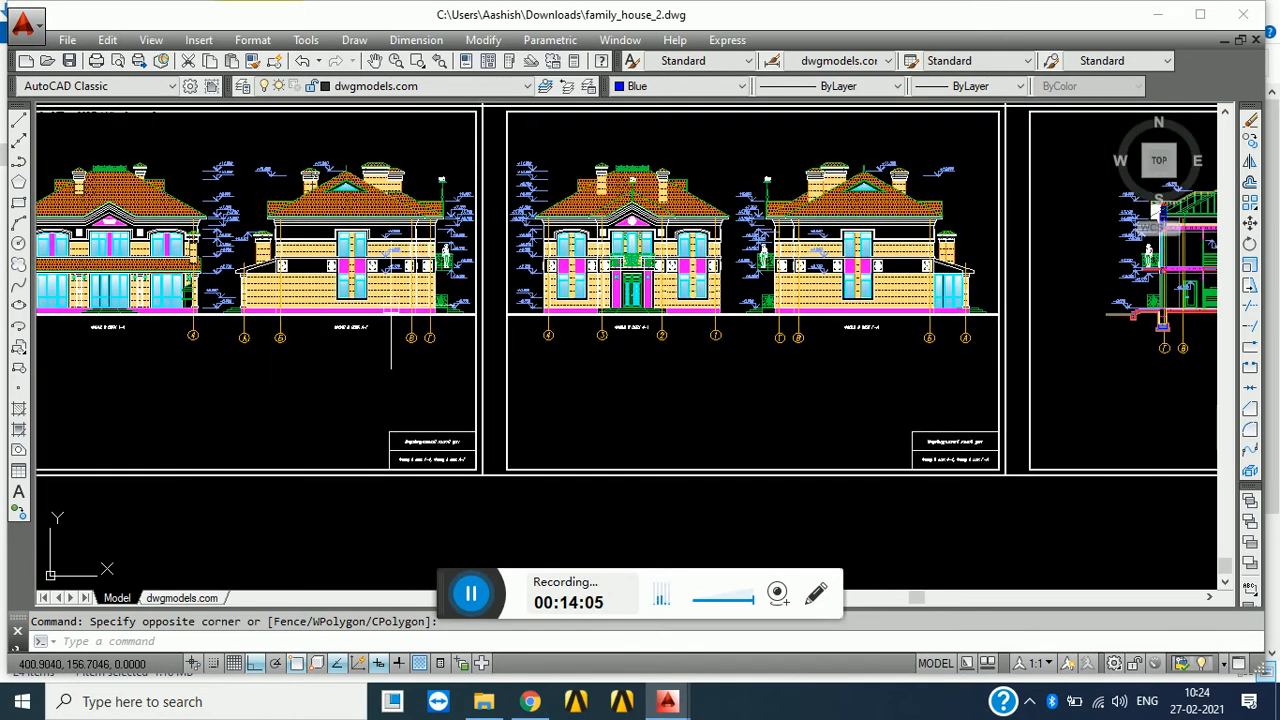
scroll(376, 378, up, 2)
middle_drag(376, 378, 419, 446)
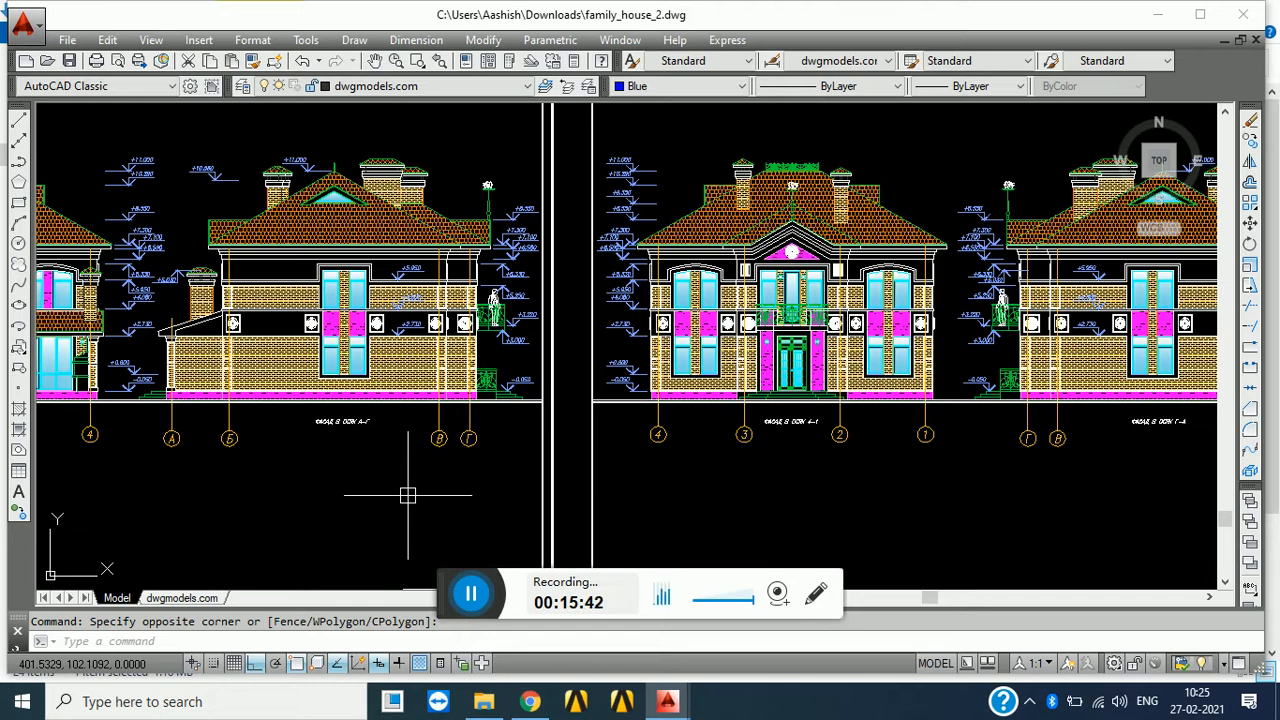
- Compare the front (1-4), side (А-Г), entrance (4-1) and opposite side (Г-А) elevations across the two elevation sheets
scroll(380, 360, down, 4)
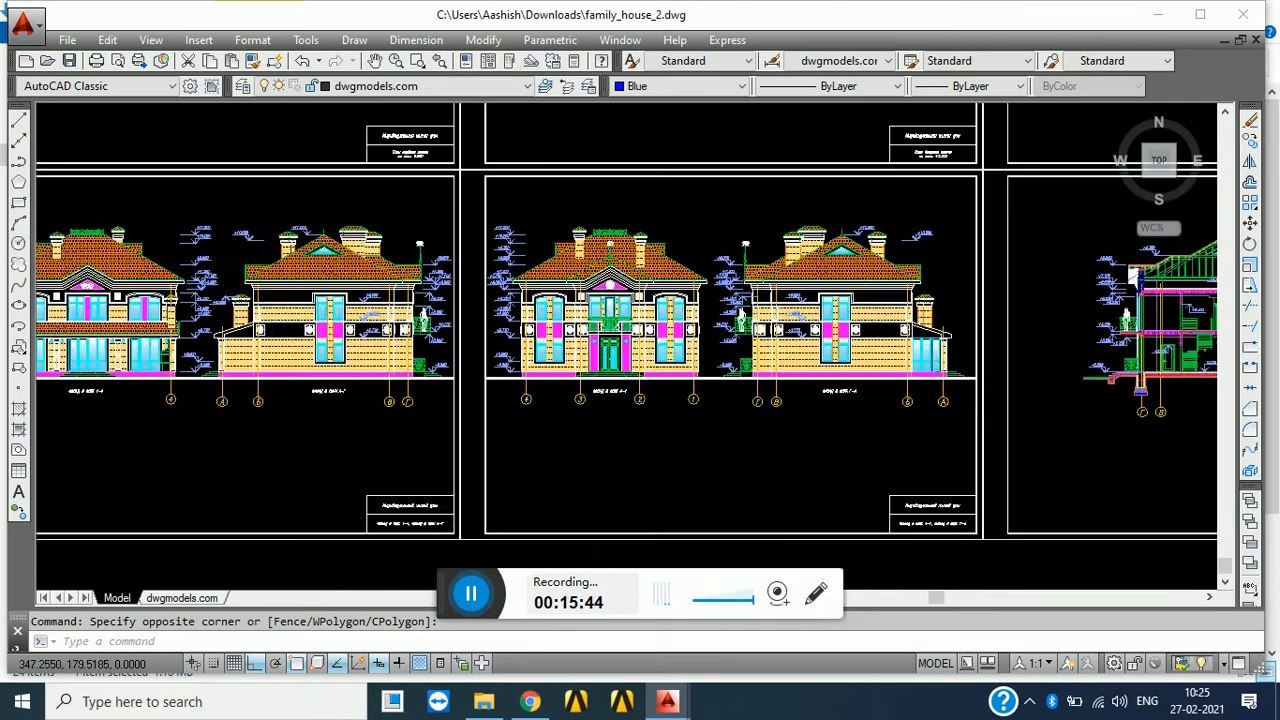
scroll(480, 400, up, 3)
scroll(543, 500, up, 2)
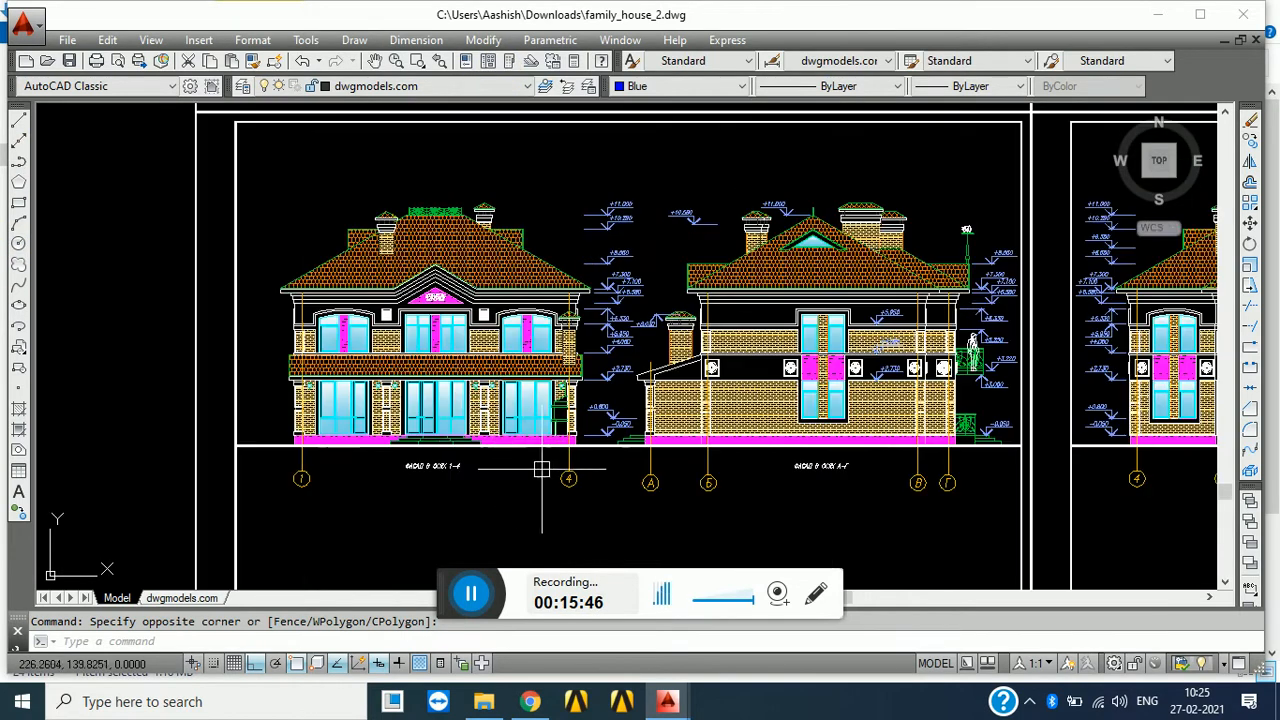
middle_drag(423, 493, 237, 502)
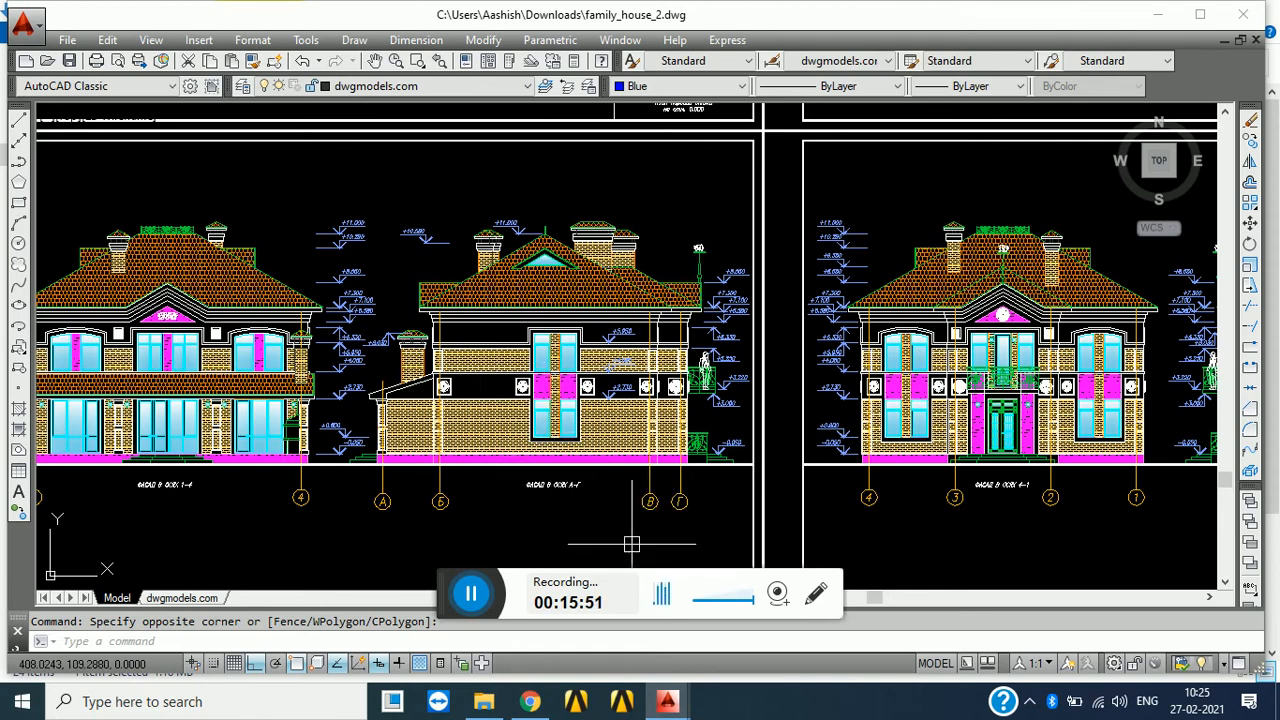
middle_drag(586, 537, 278, 528)
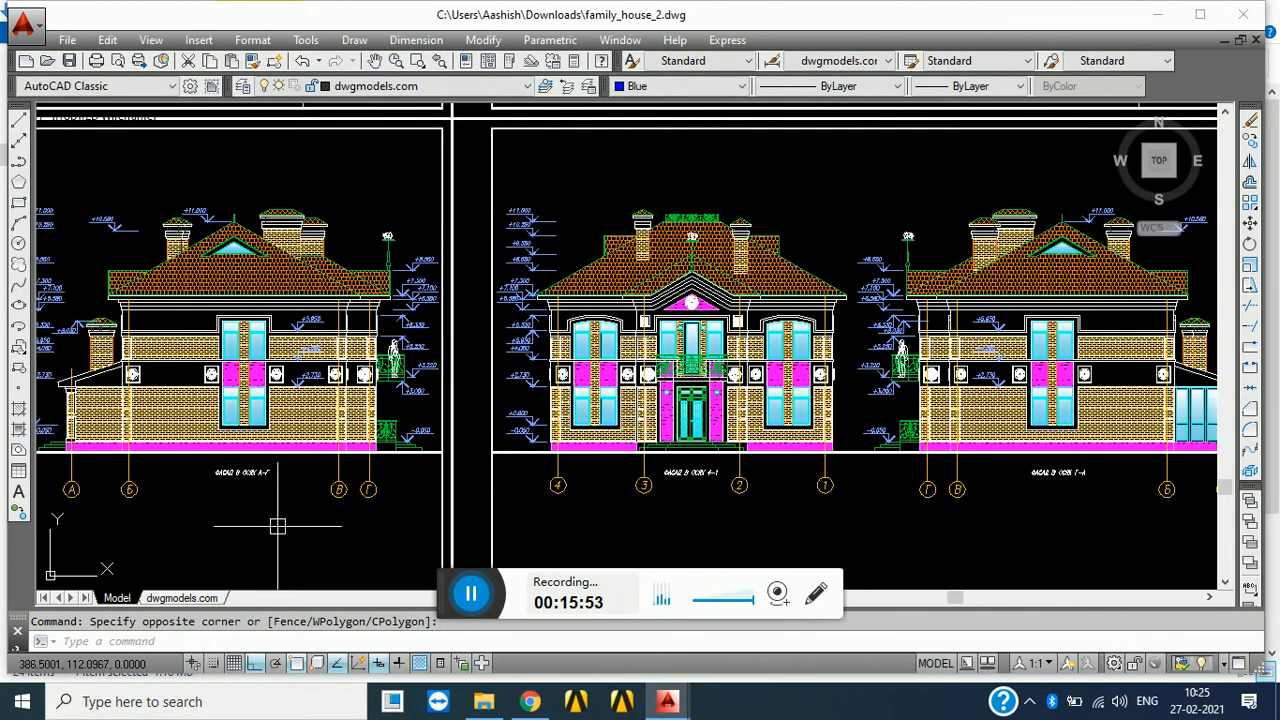
scroll(337, 503, up, 5)
middle_drag(441, 462, 441, 402)
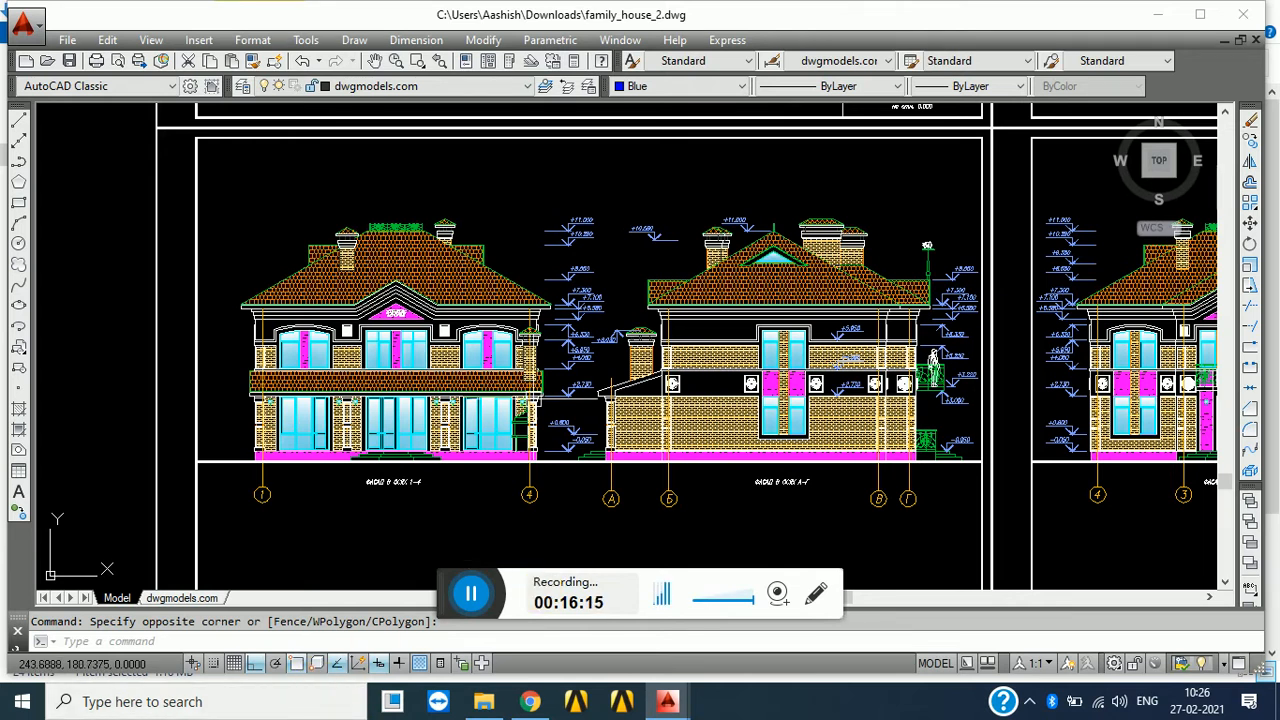
- Draw a horizontal line and a vertical line crossing near its middle in the empty area beside the drawing sheets
scroll(490, 320, down, 7)
scroll(885, 345, down, 2)
middle_drag(885, 345, 1166, 283)
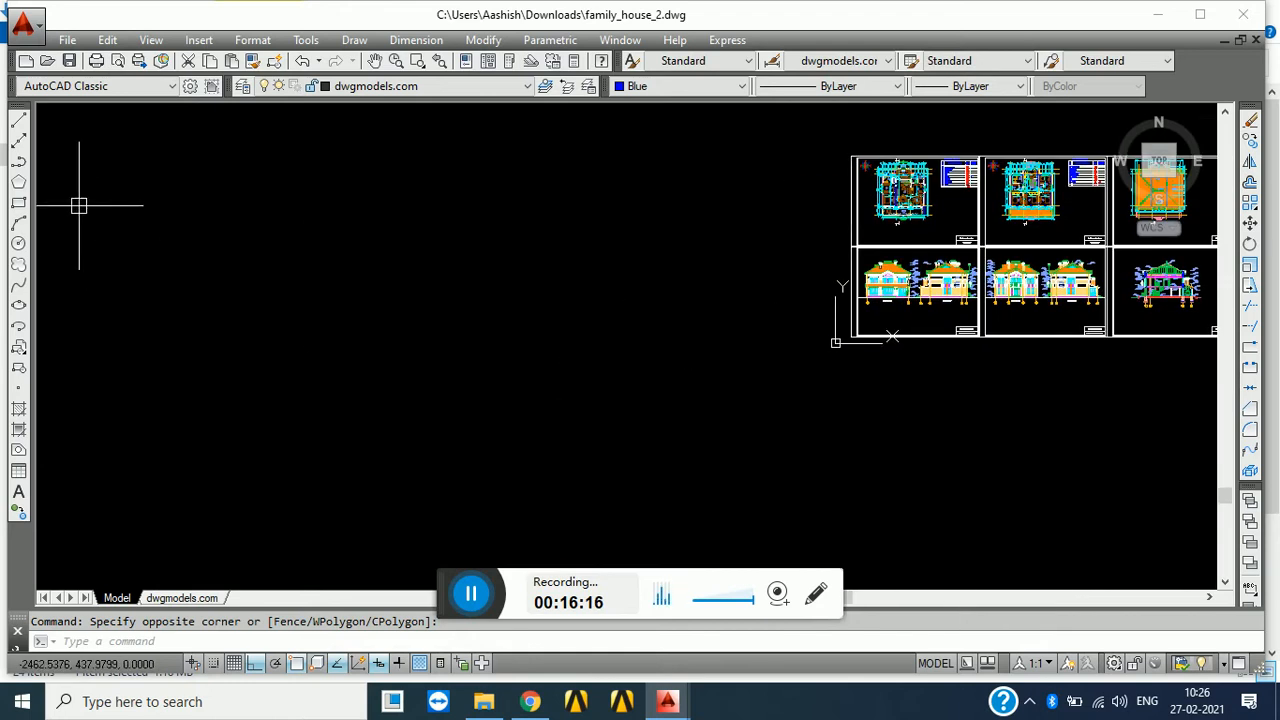
click(18, 119)
click(249, 285)
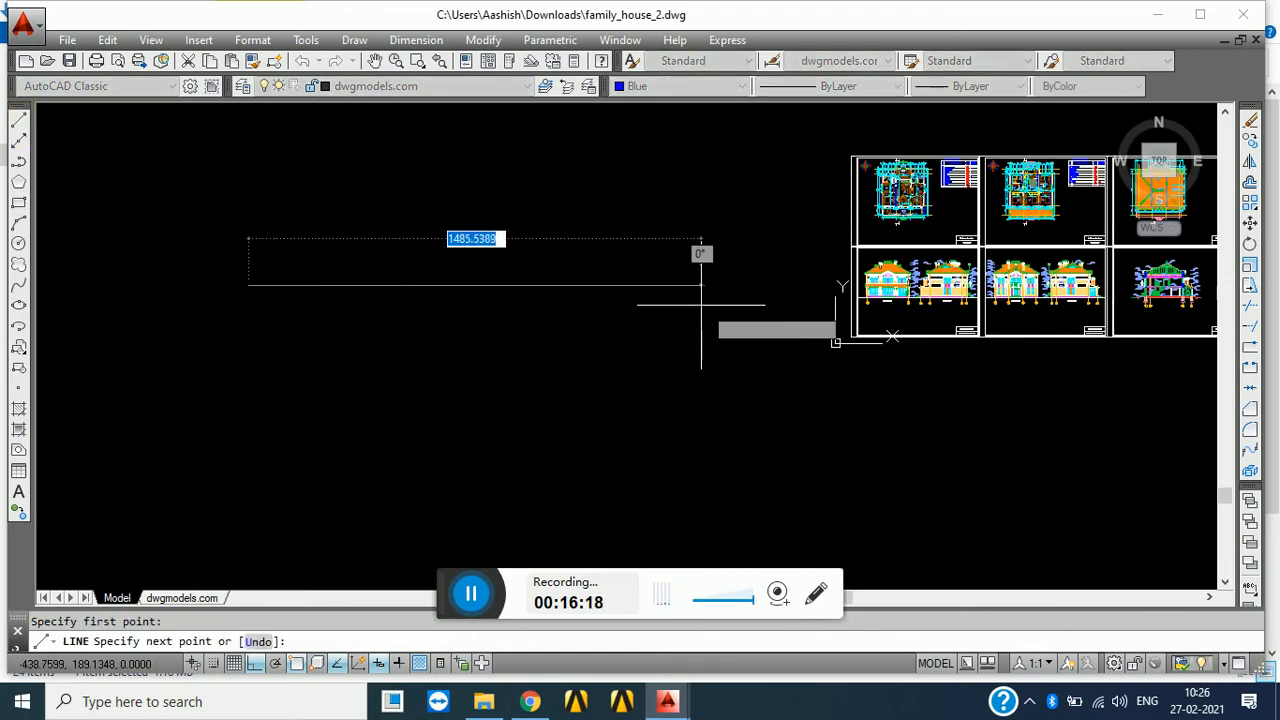
click(537, 286)
click(394, 197)
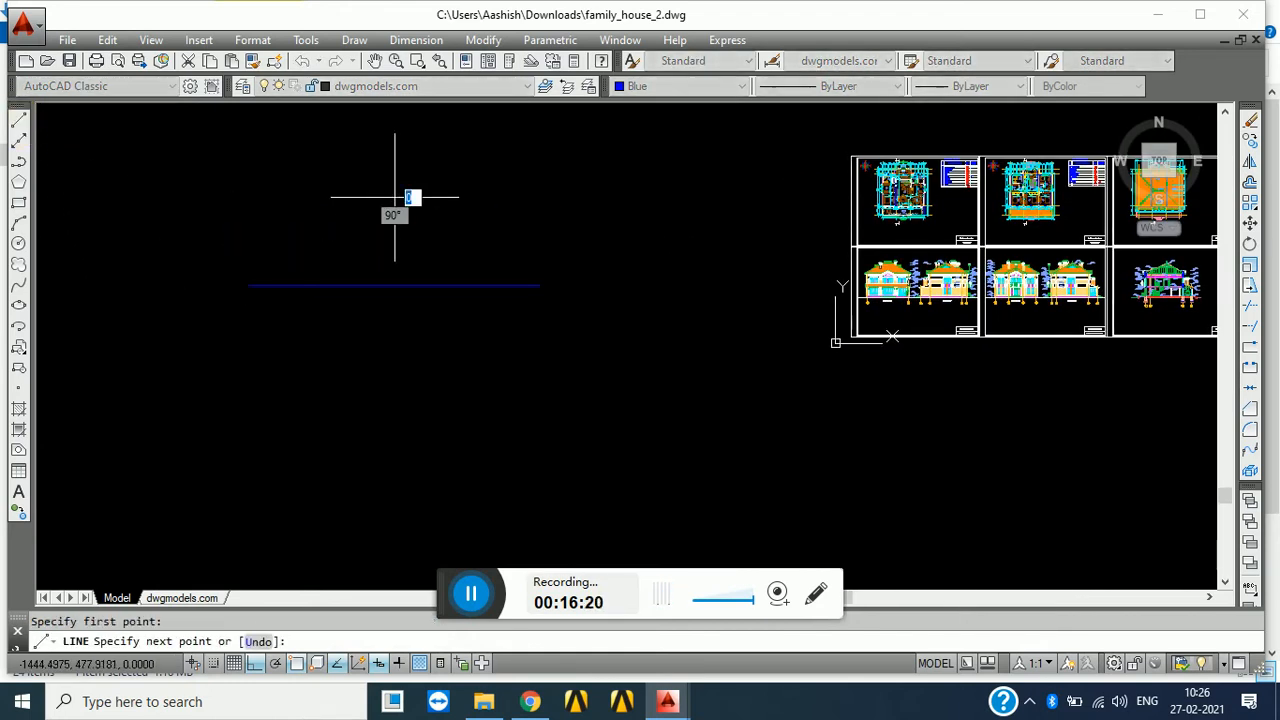
click(378, 352)
key(Return)
- Shift the Draw toolbar down and place the multiline text "f" at height 8 in the cross's upper-left quadrant
scroll(413, 291, up, 5)
middle_drag(427, 316, 508, 349)
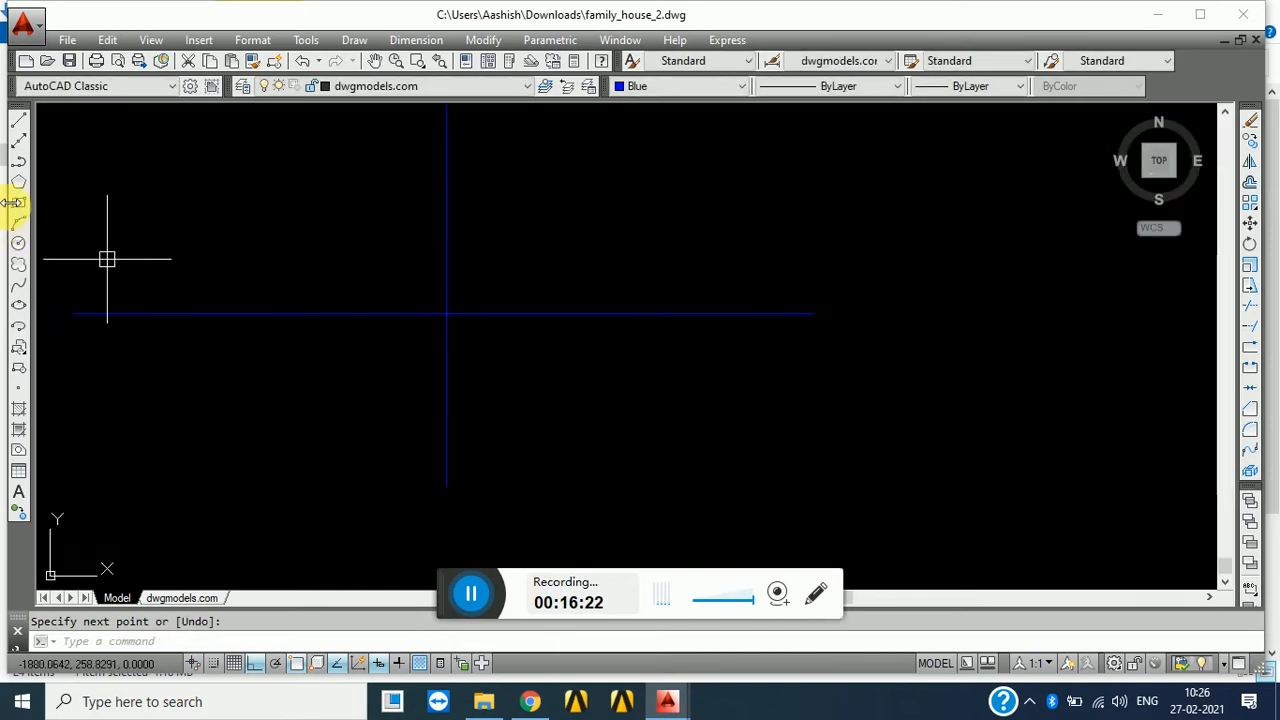
drag(14, 381, 16, 407)
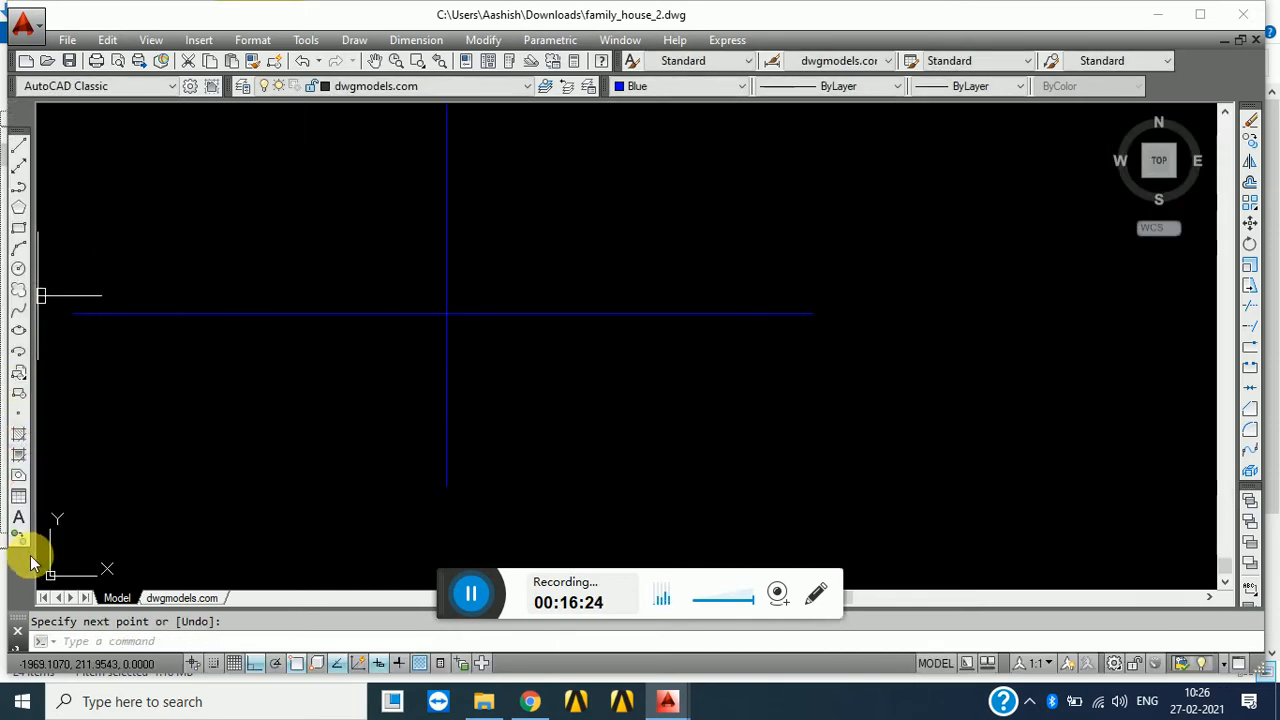
click(18, 517)
click(158, 182)
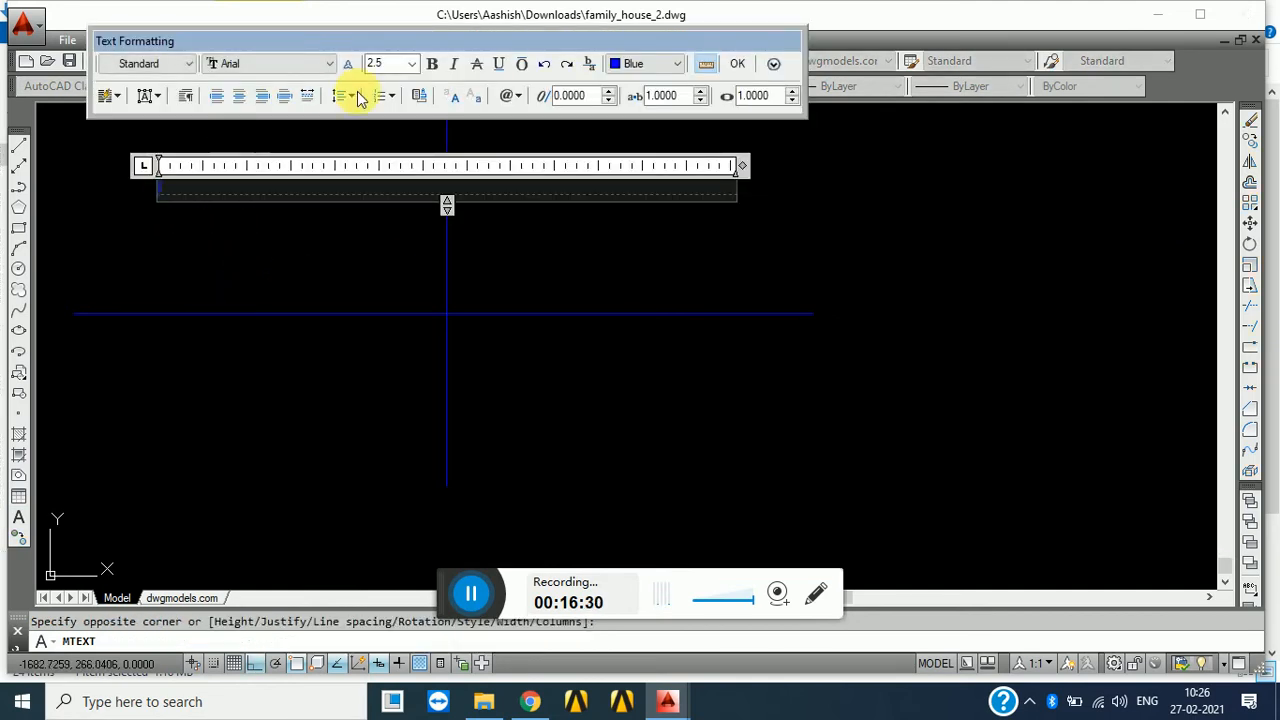
click(400, 64)
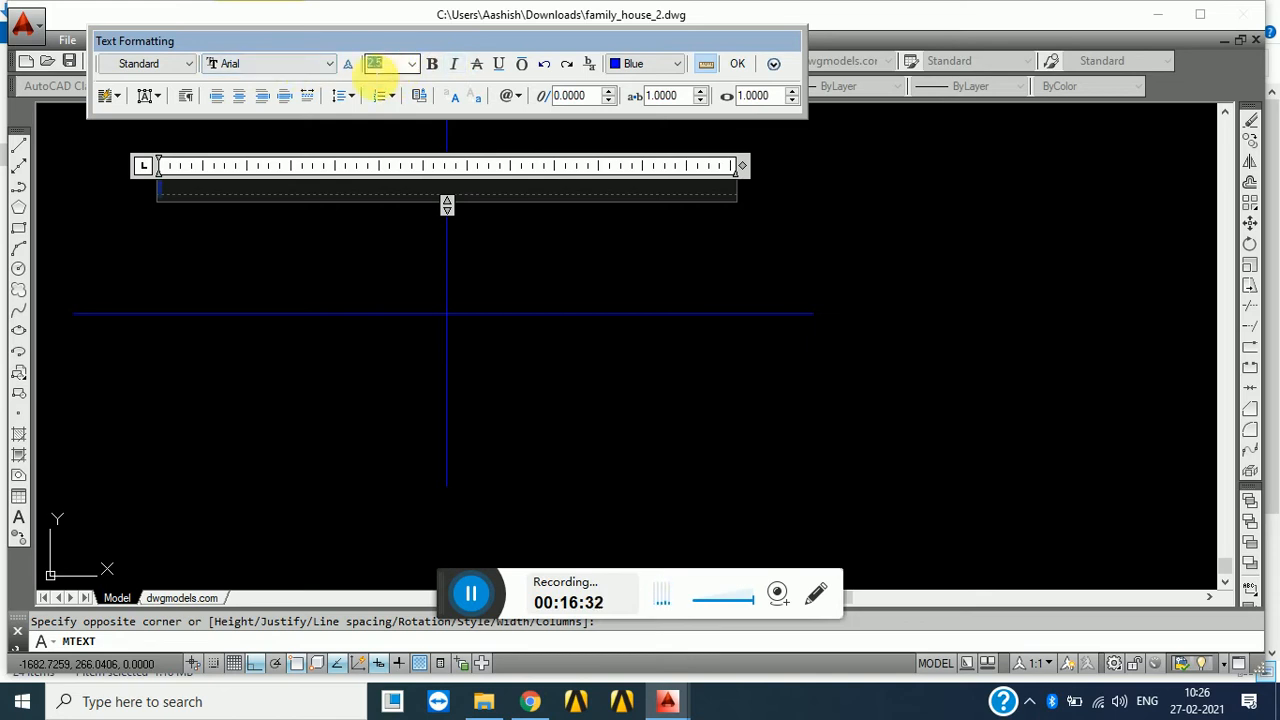
text(8)
key(Return)
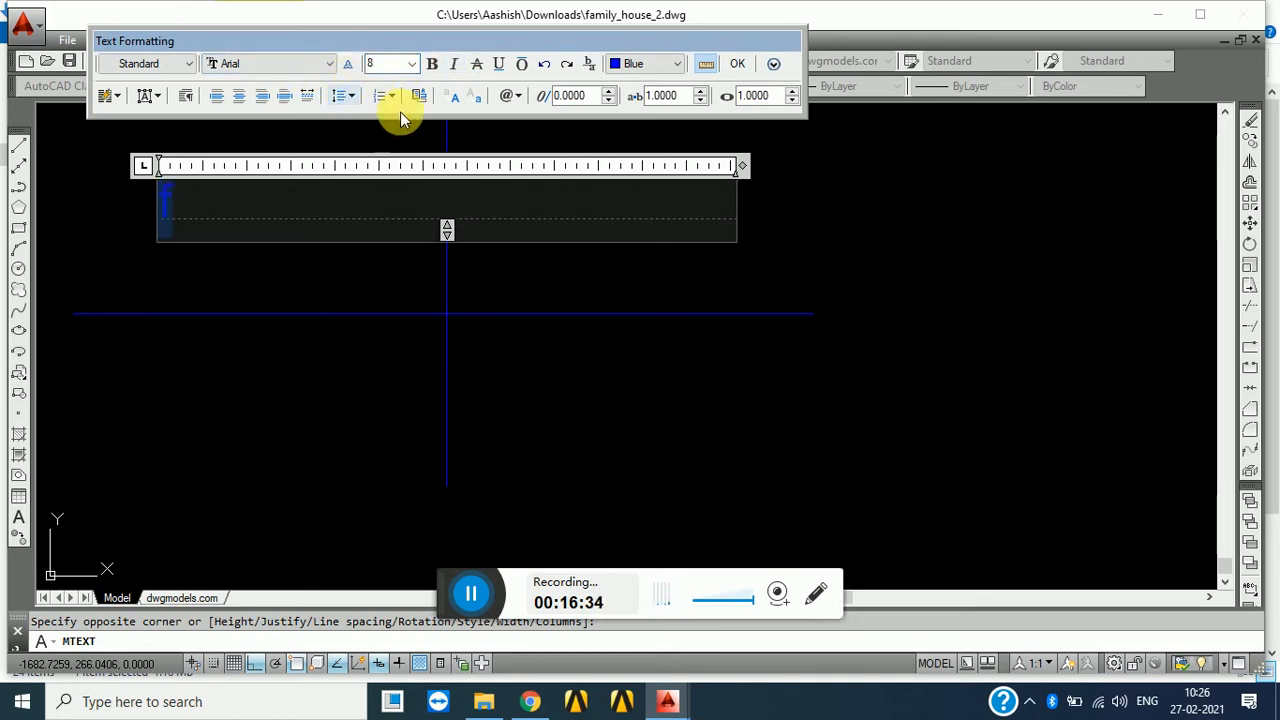
click(740, 62)
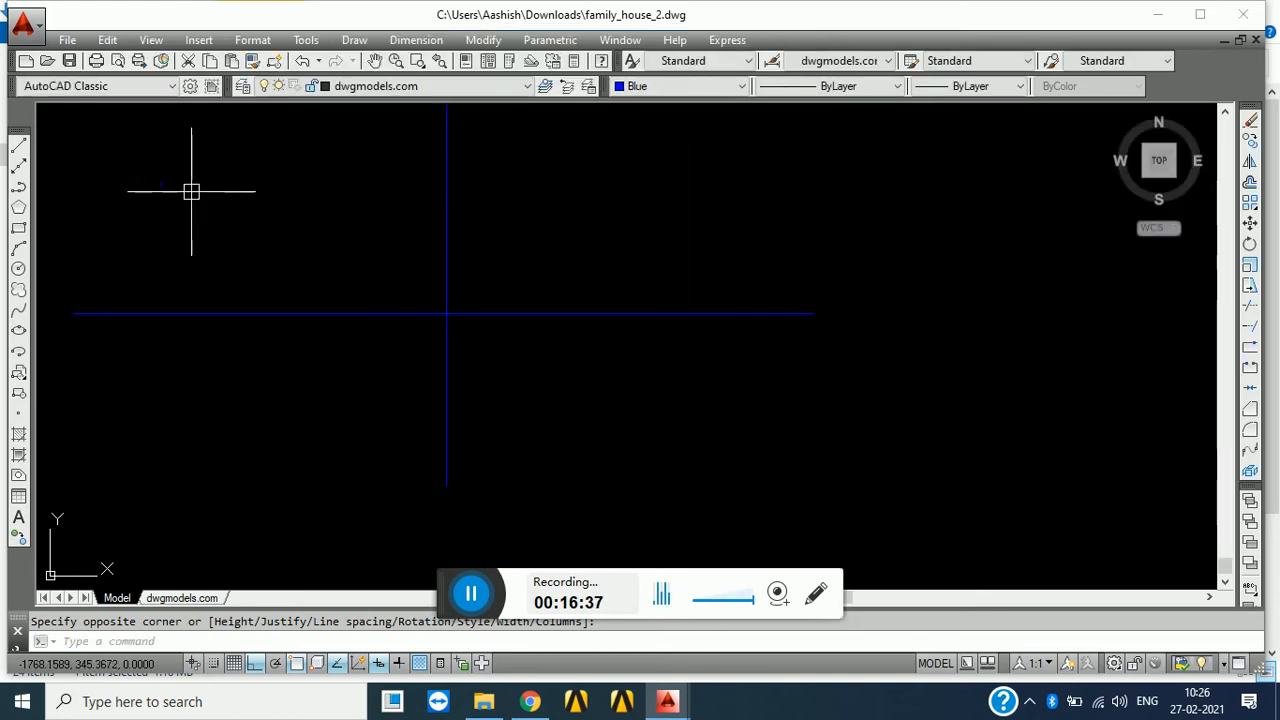
- Narrow the text frame of the letter f and scale the letter by a factor of 8
click(160, 186)
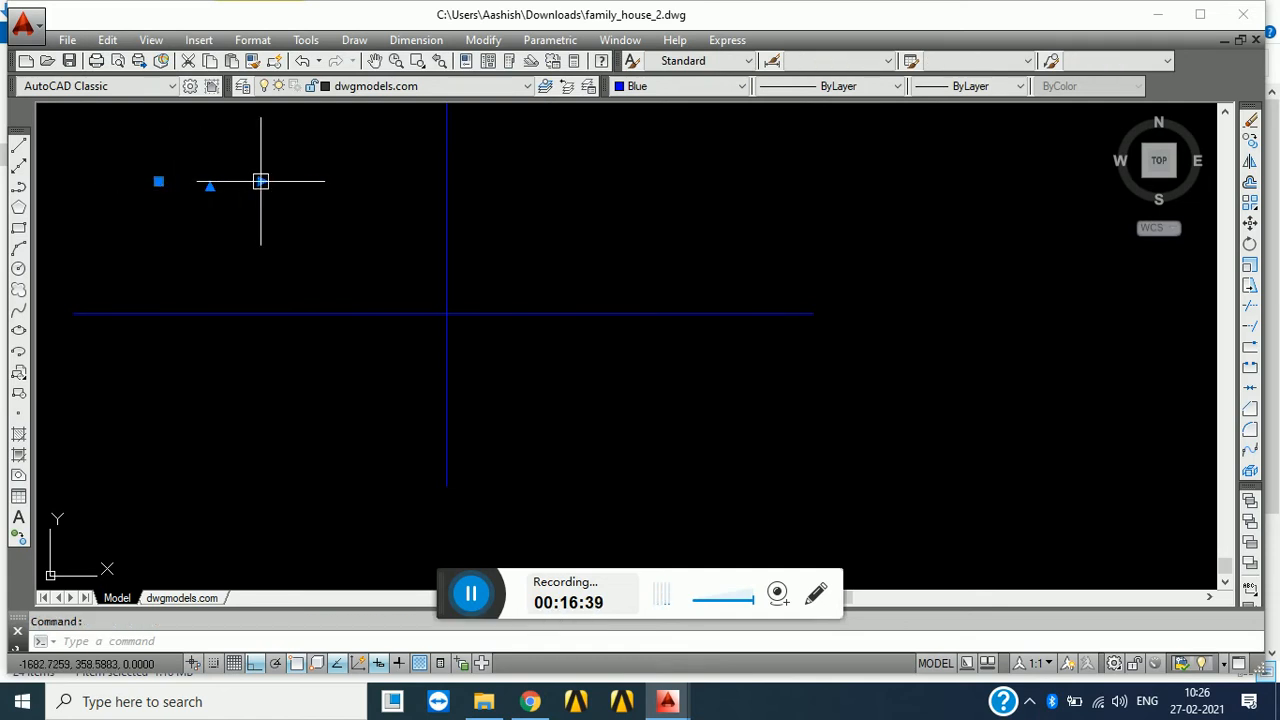
click(262, 181)
click(180, 178)
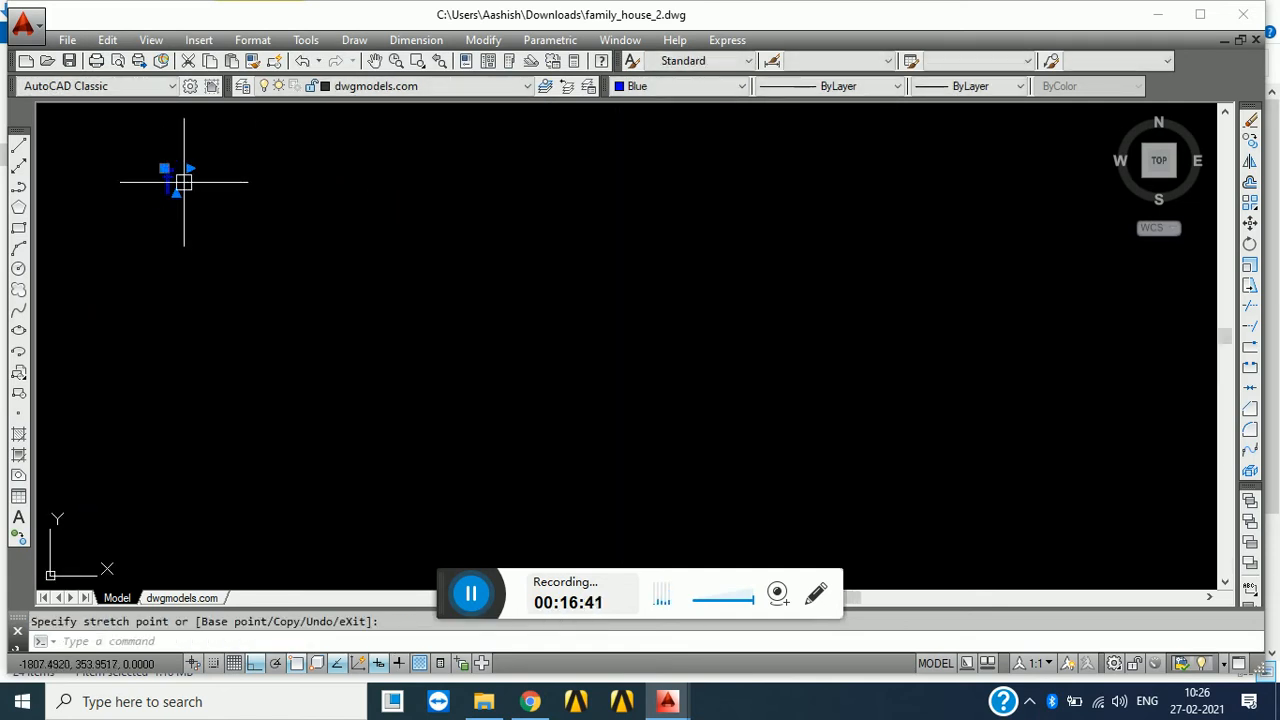
text(sc)
key(Return)
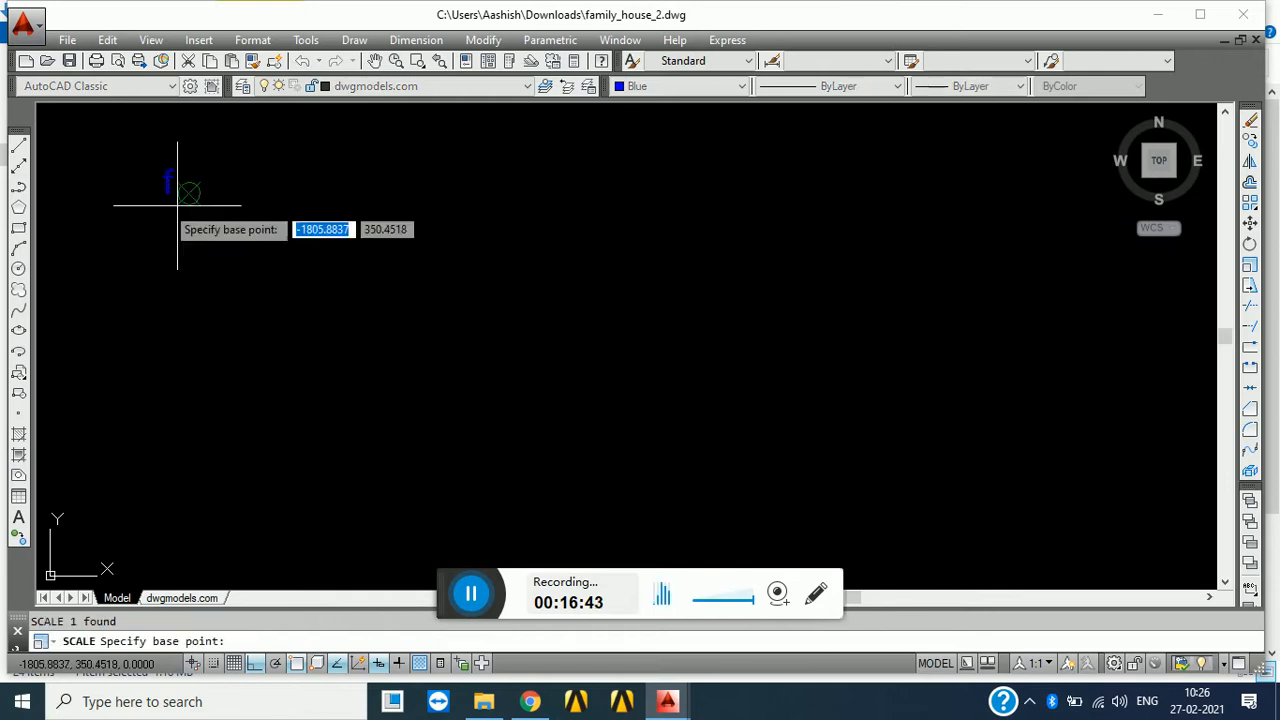
click(165, 192)
text(8)
key(Return)
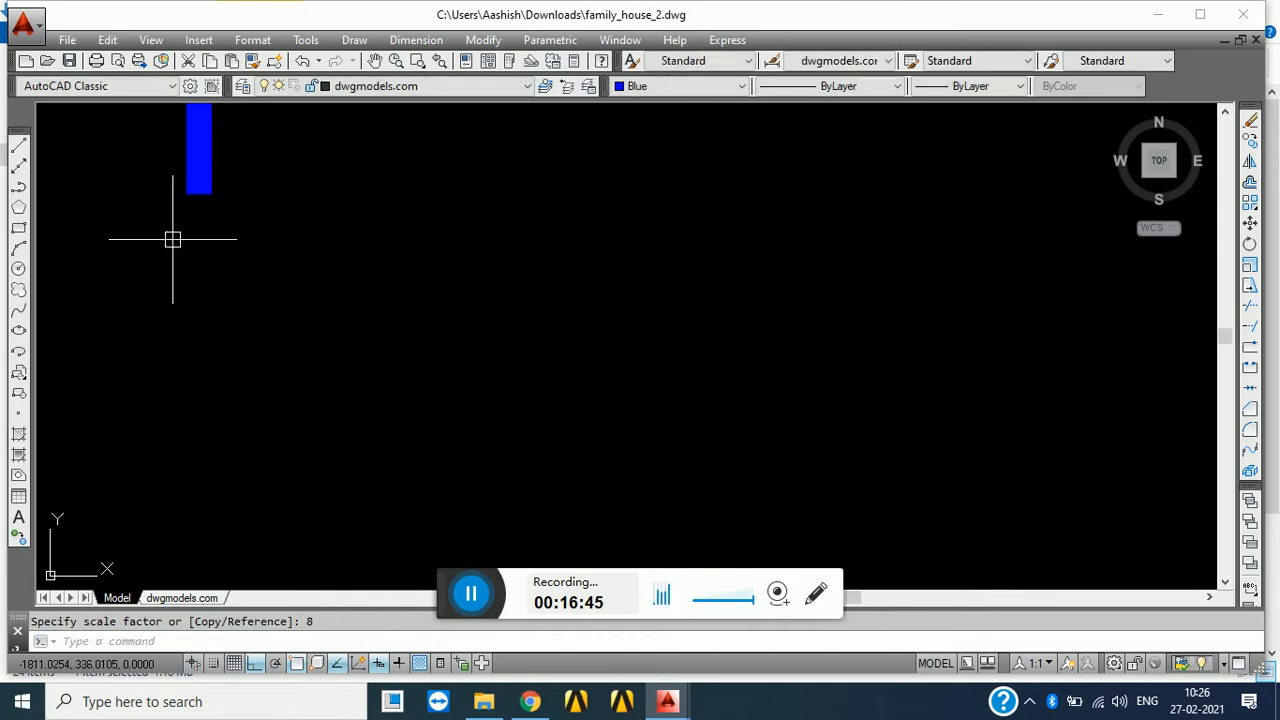
- Move the enlarged letter f straight down, closer to the horizontal line
scroll(302, 303, down, 5)
click(347, 297)
click(280, 278)
text(m)
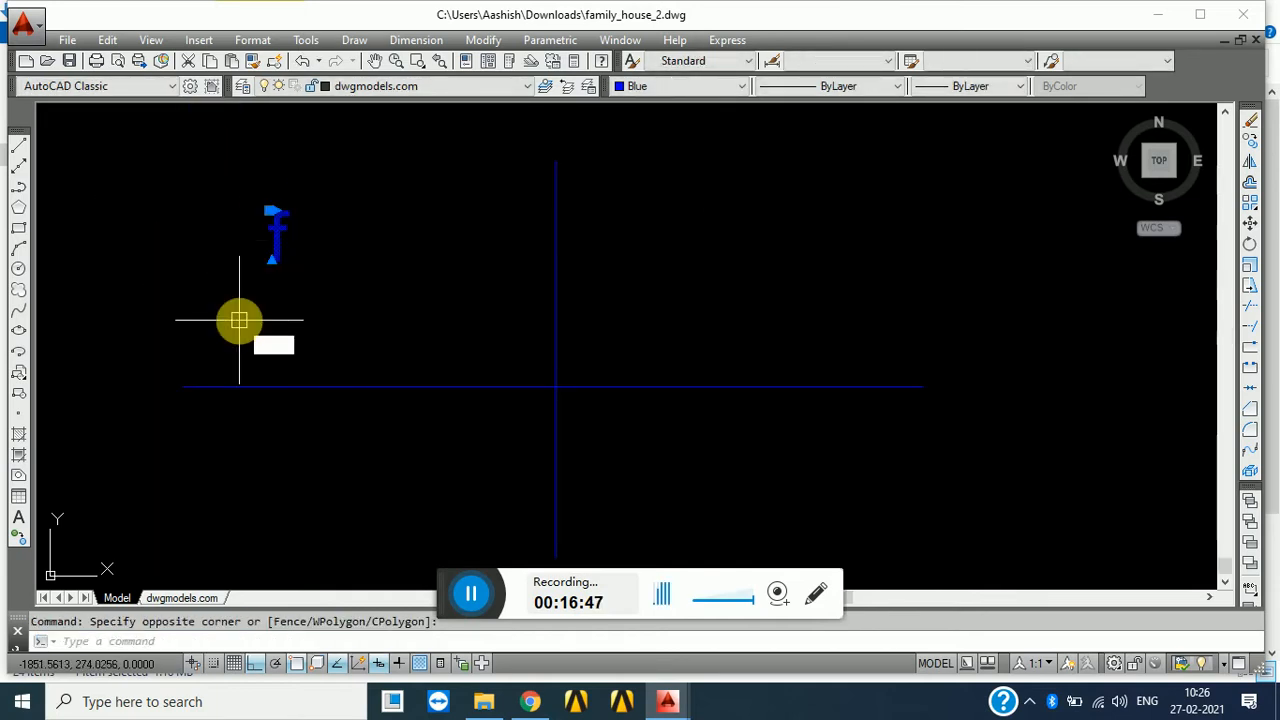
key(Return)
click(300, 291)
click(337, 354)
- Copy the letter f straight down into the quadrant below the horizontal line
click(288, 336)
click(255, 291)
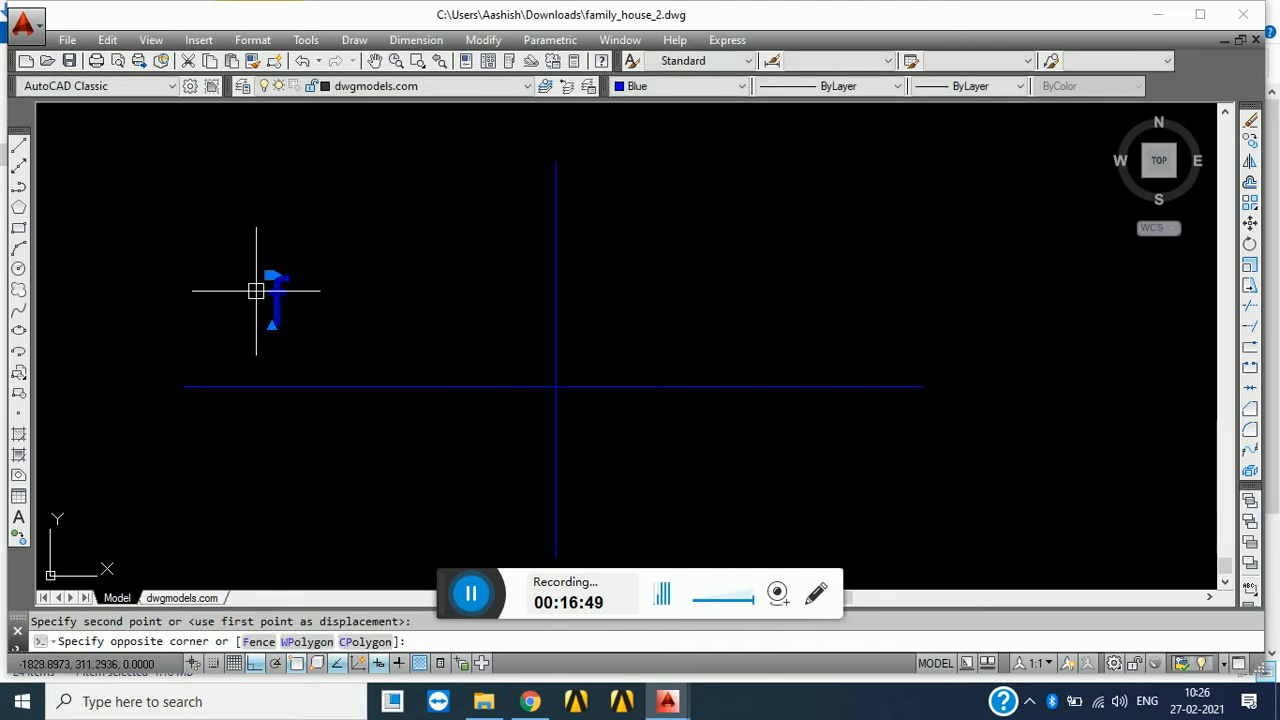
middle_drag(288, 355, 282, 303)
text(co)
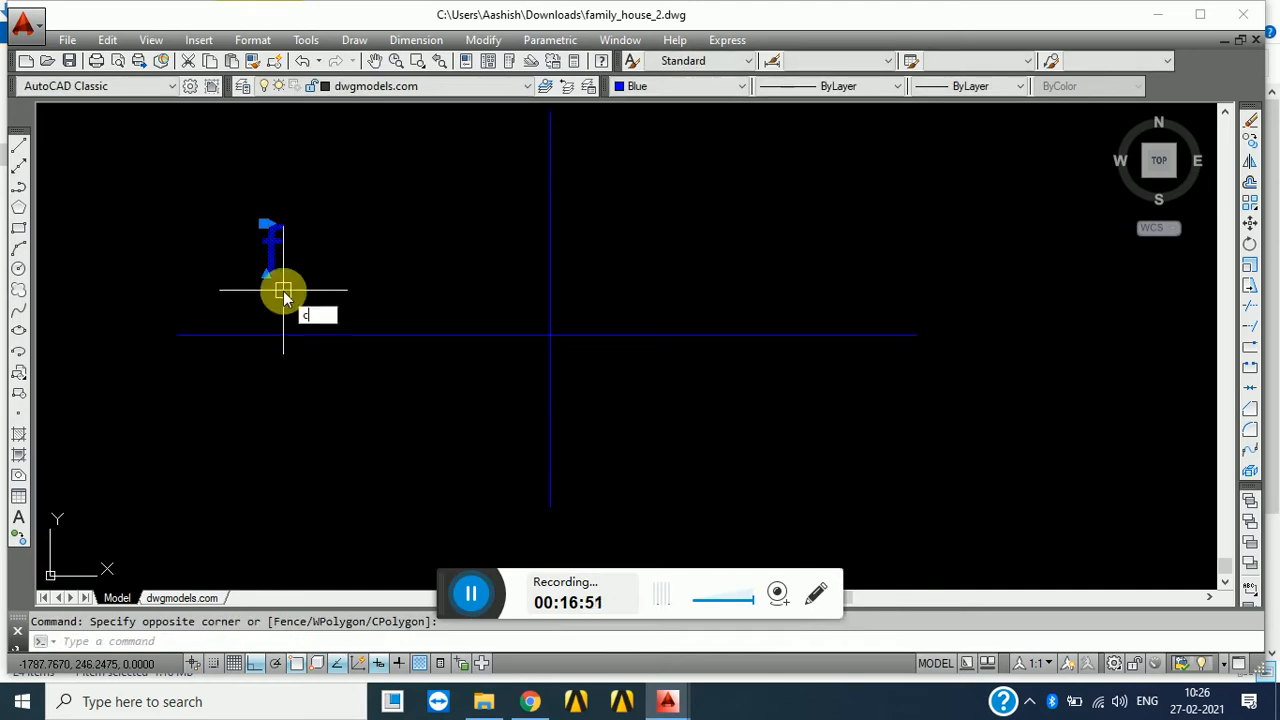
key(Return)
click(295, 272)
click(309, 454)
key(Escape)
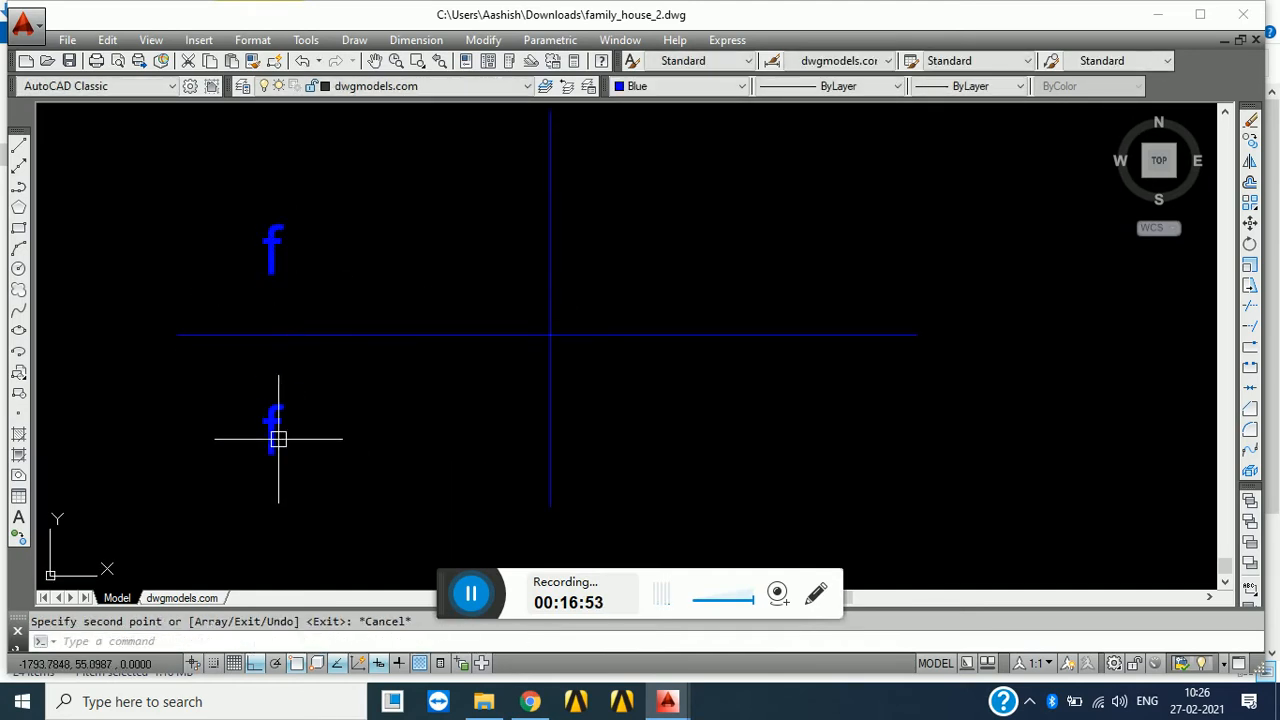
- Open the copied letter below the horizontal line for text editing
double_click(274, 430)
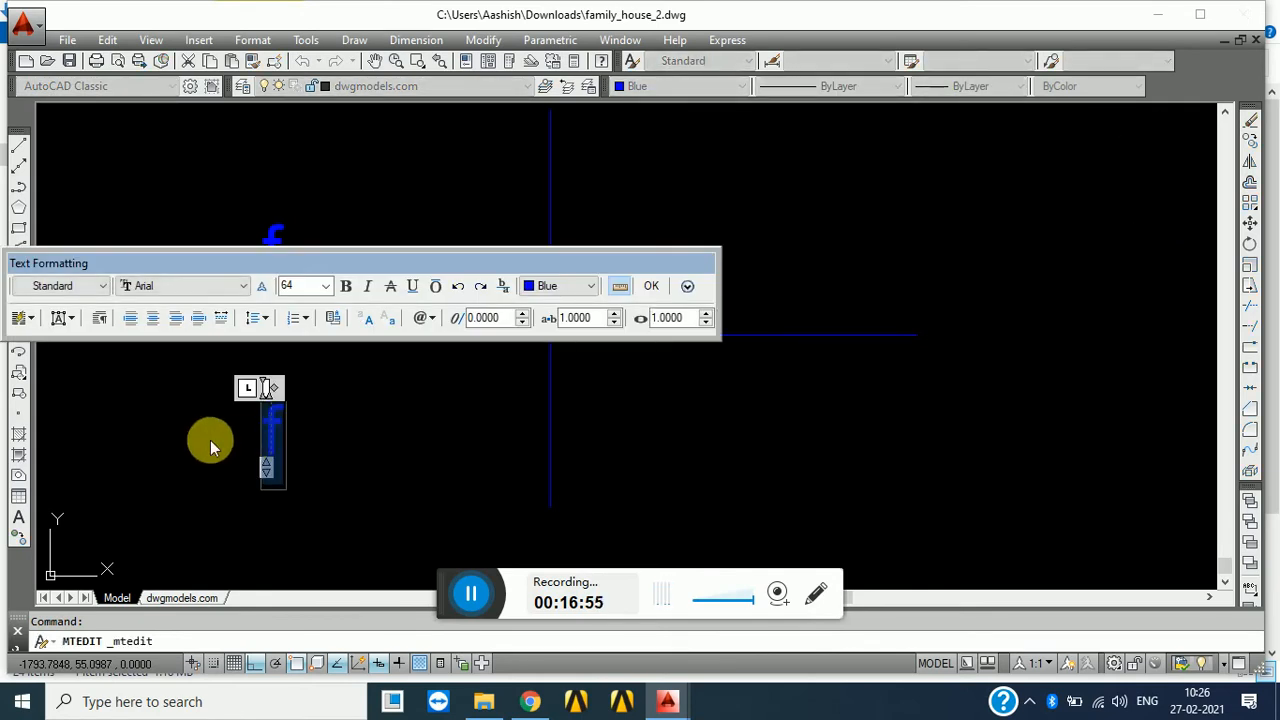
- Change the copied letter in the lower-left quadrant of the cross to "t"
text(t)
click(305, 497)
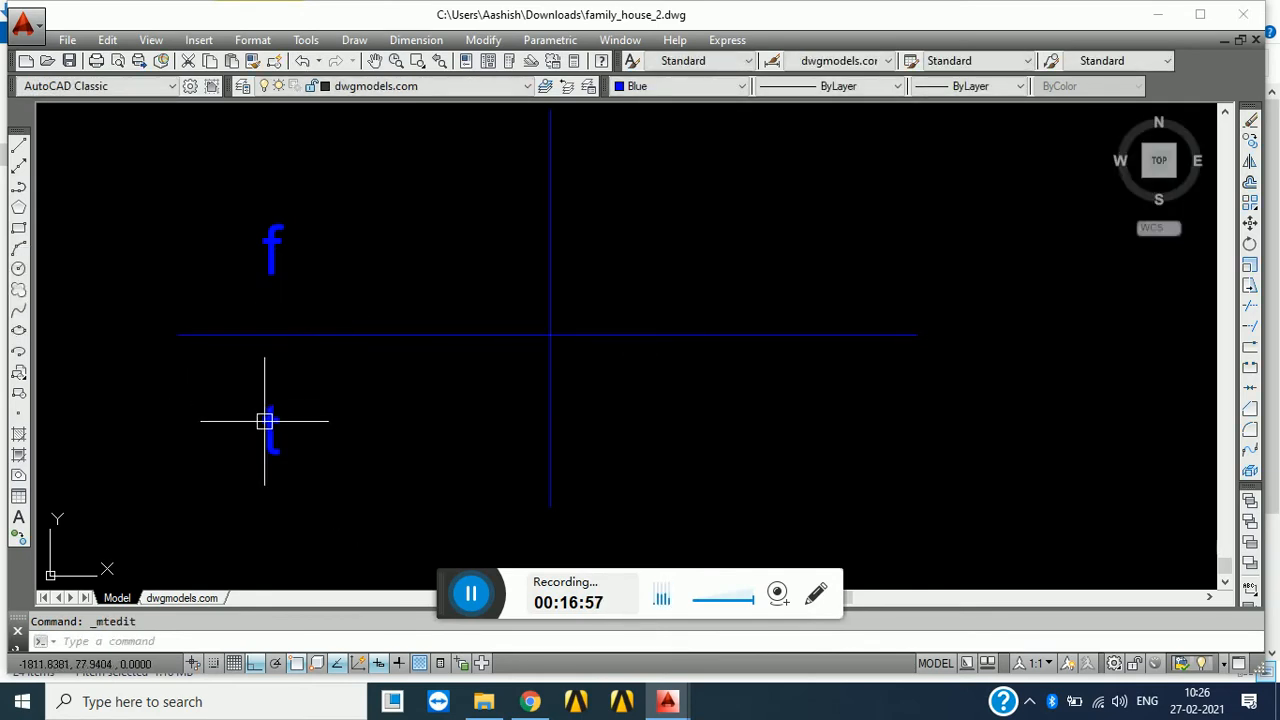
- Copy the letter "f" from the upper-left quadrant horizontally across the vertical line into the upper-right quadrant
click(275, 248)
middle_drag(333, 299, 309, 314)
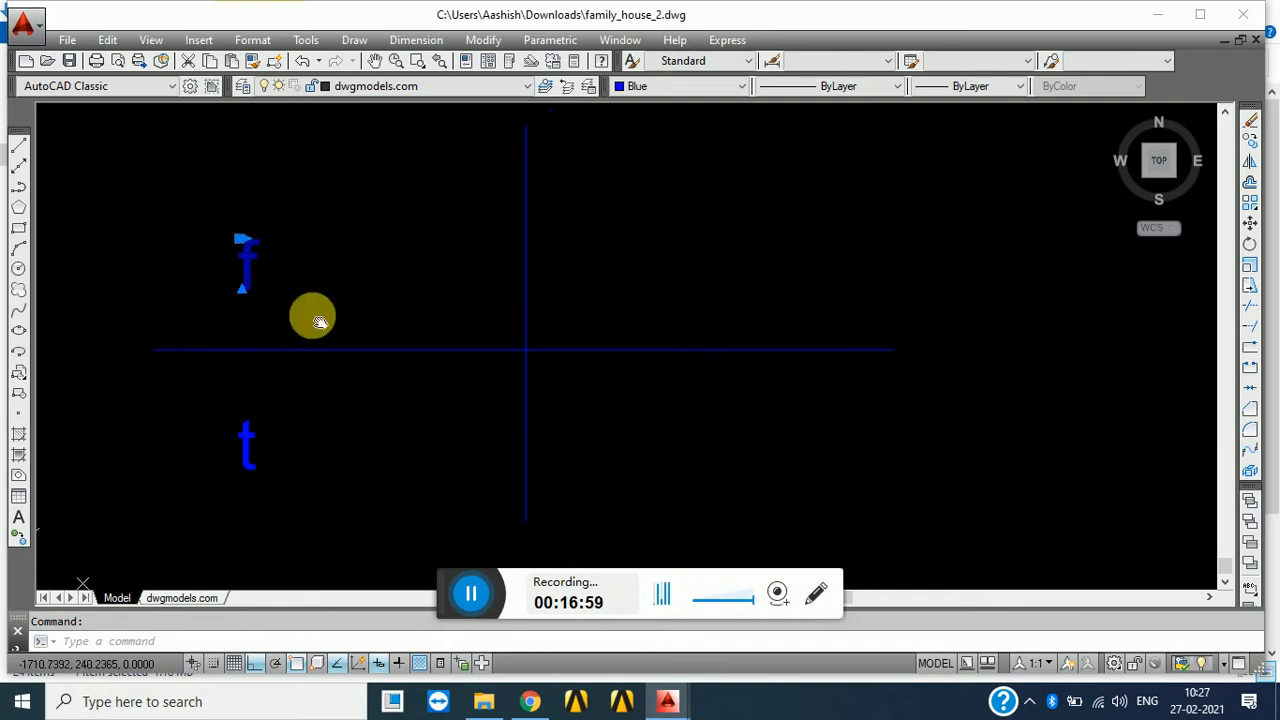
text(co)
key(Return)
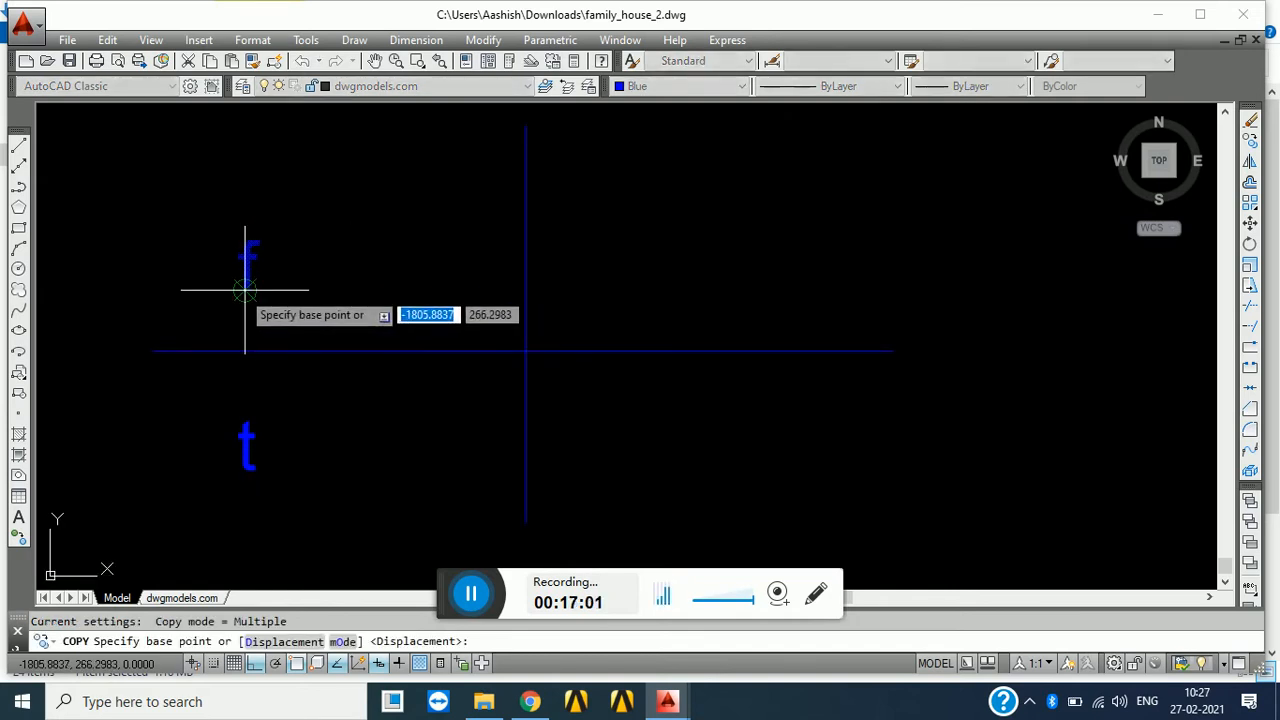
click(289, 287)
click(686, 290)
key(Escape)
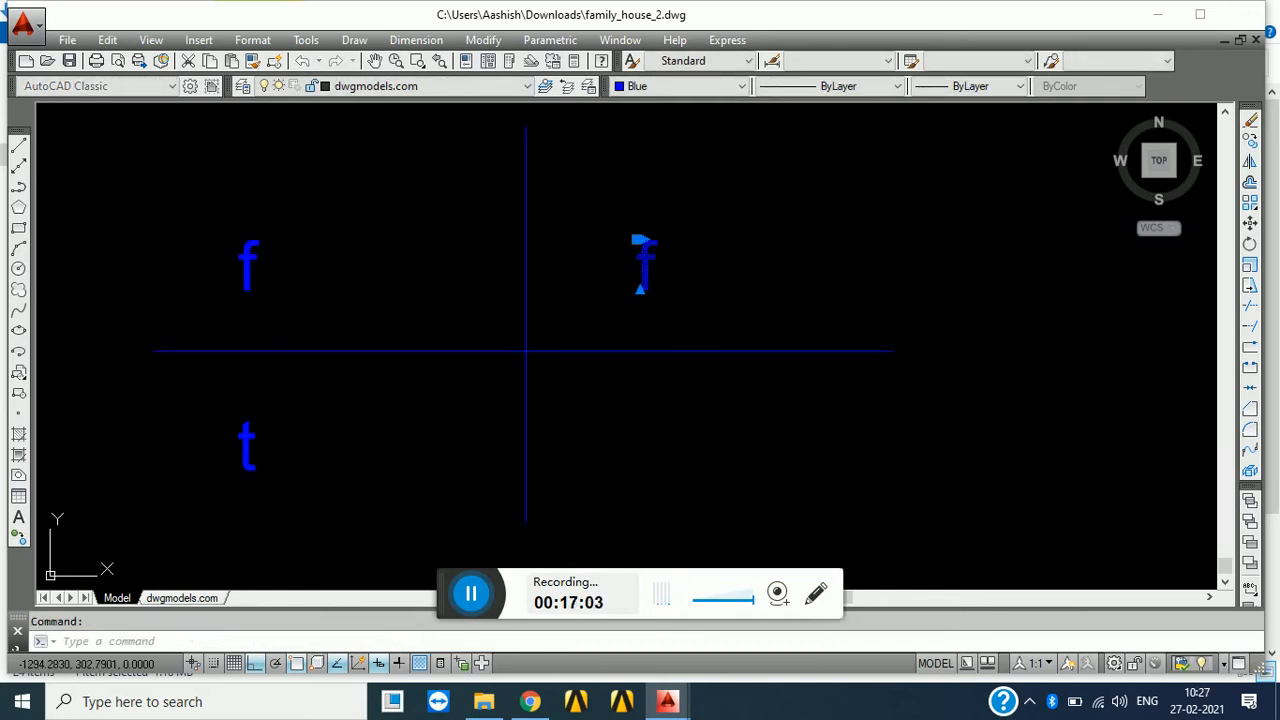
- Change the copied letter in the upper-right quadrant to "s"
double_click(648, 268)
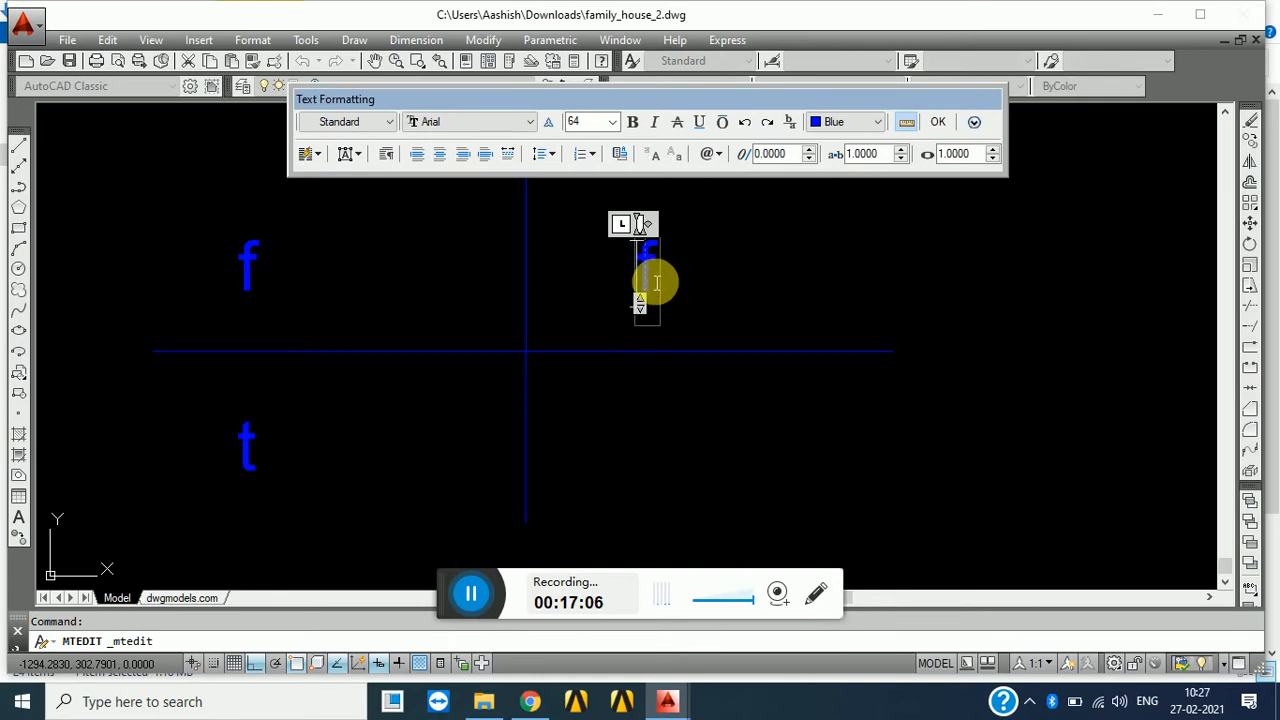
text(s)
click(600, 340)
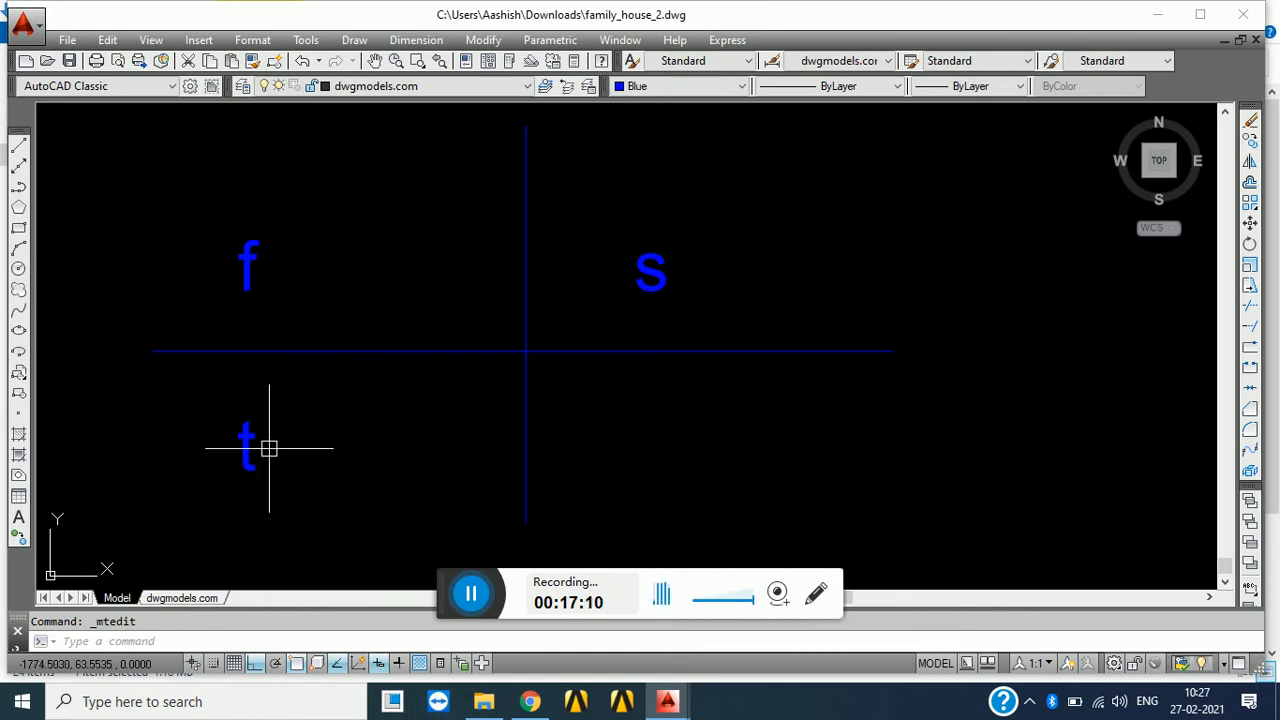
click(204, 227)
click(287, 330)
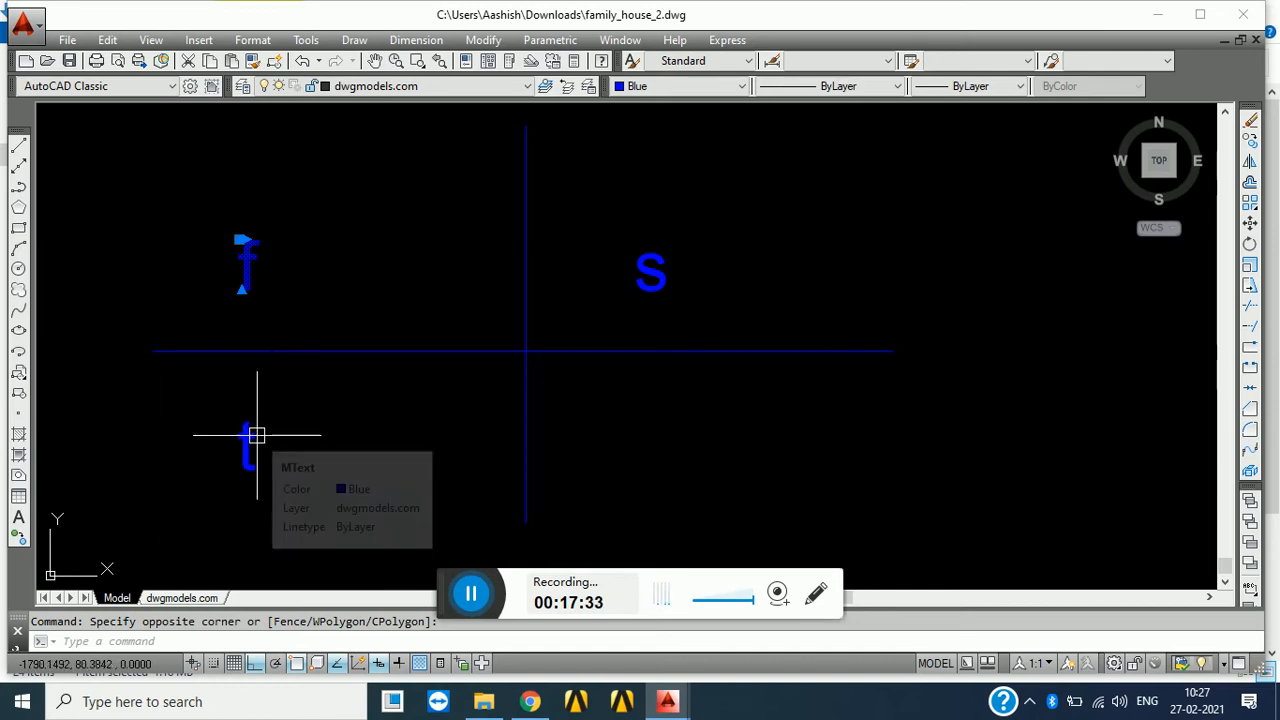
click(187, 185)
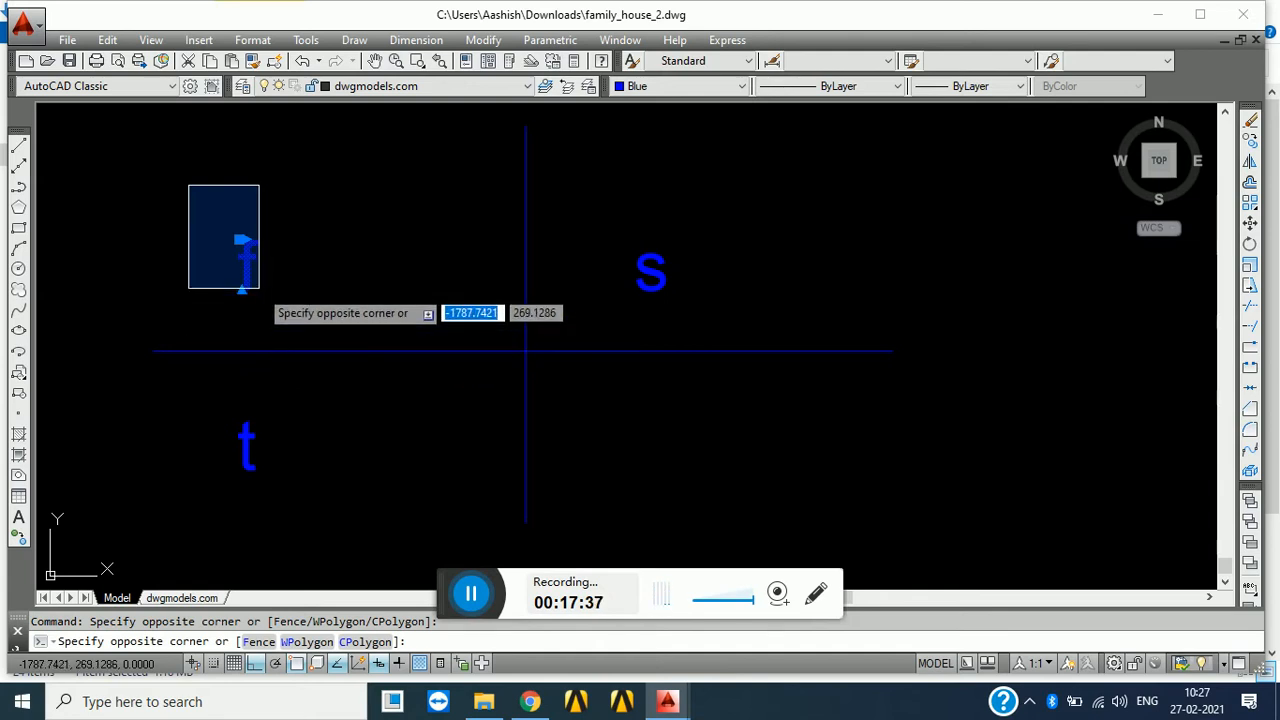
key(Escape)
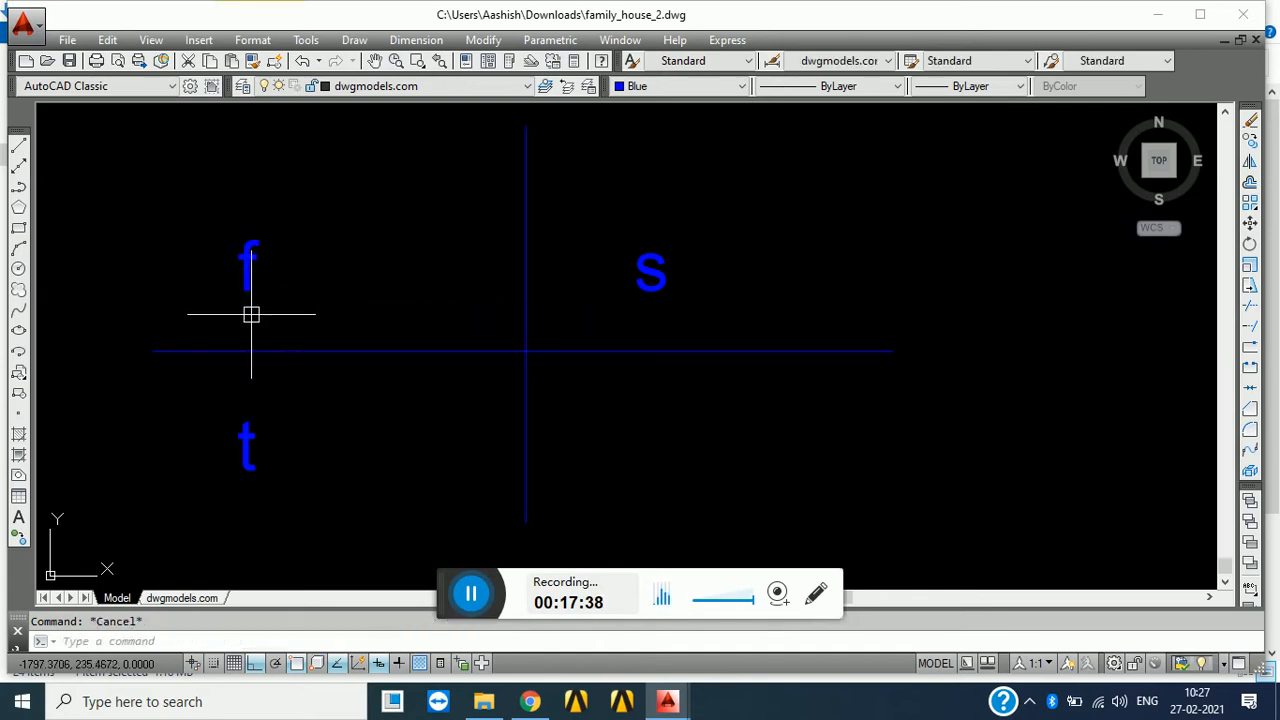
click(318, 351)
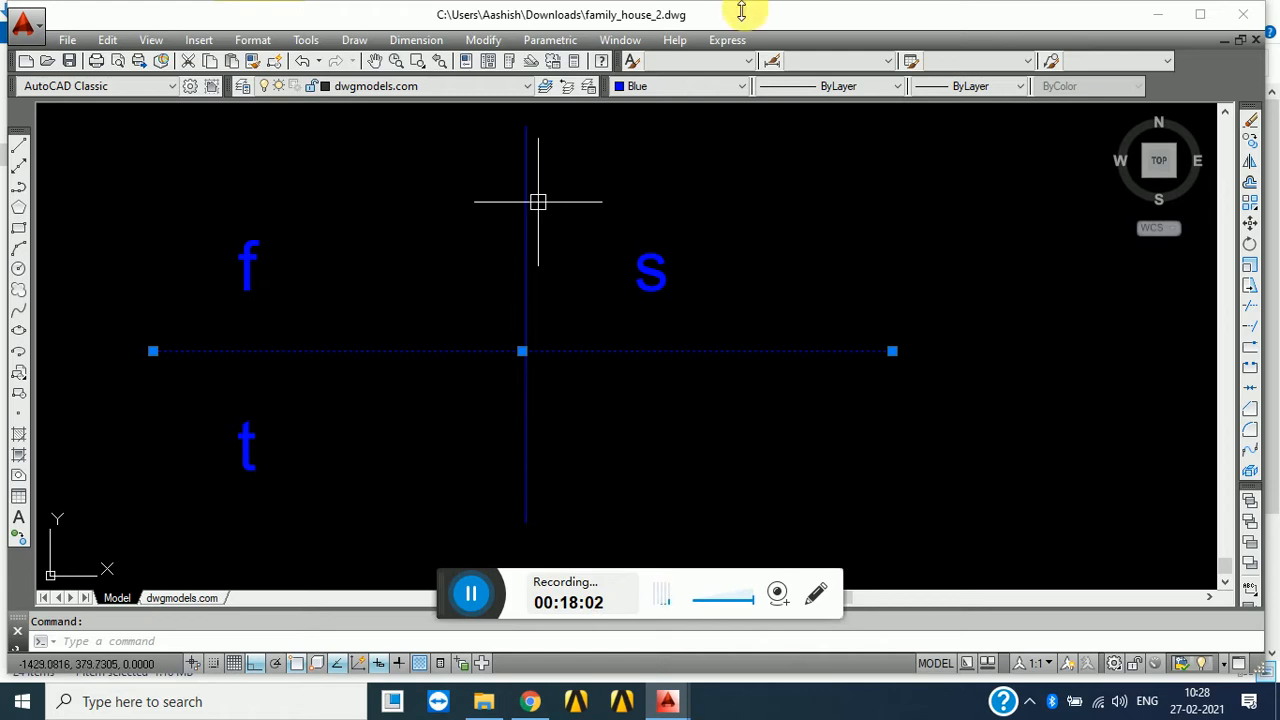
- Draw two small rectangles, one beside the "t" in the lower-left quadrant and one in the lower-right quadrant
click(20, 230)
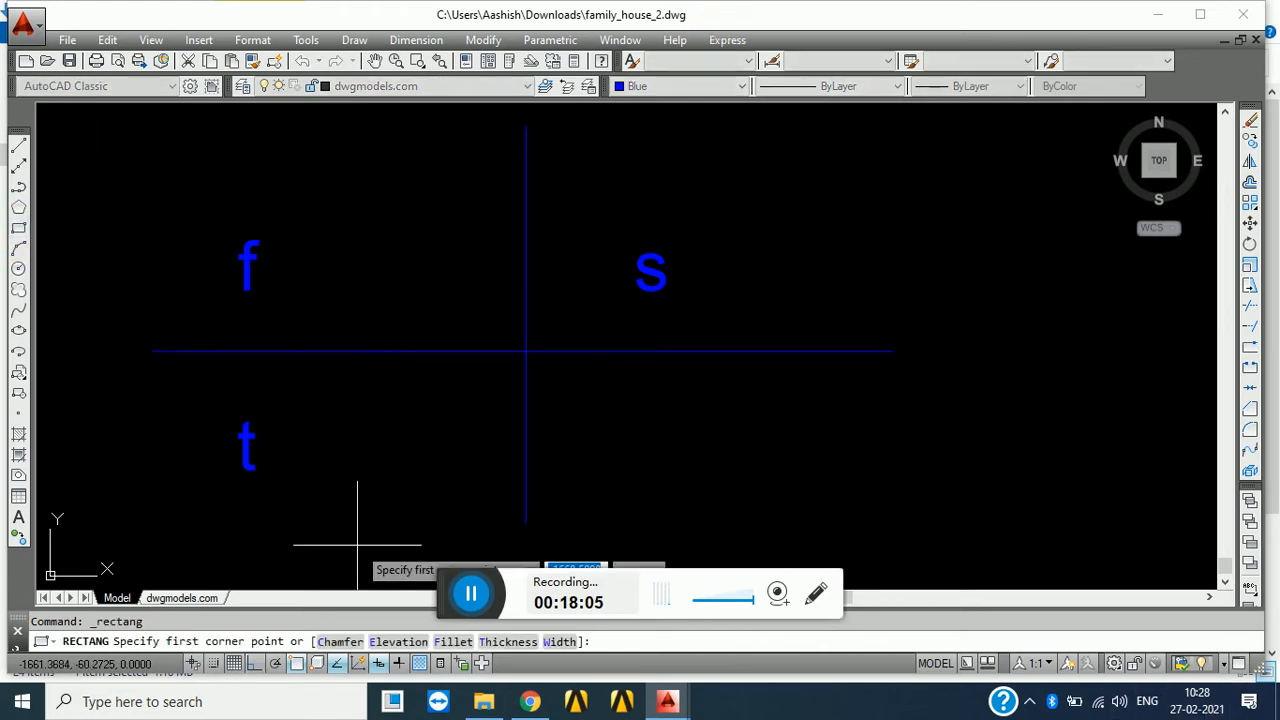
click(358, 449)
click(452, 509)
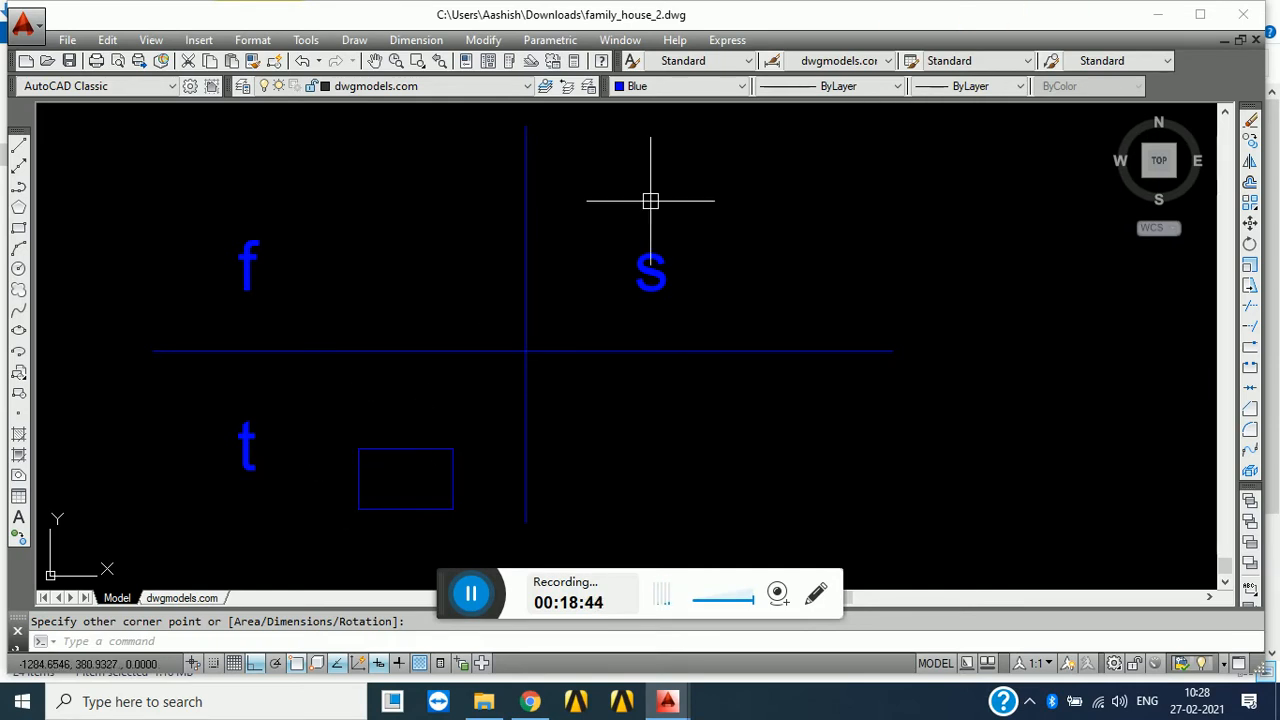
click(19, 229)
click(634, 417)
click(718, 483)
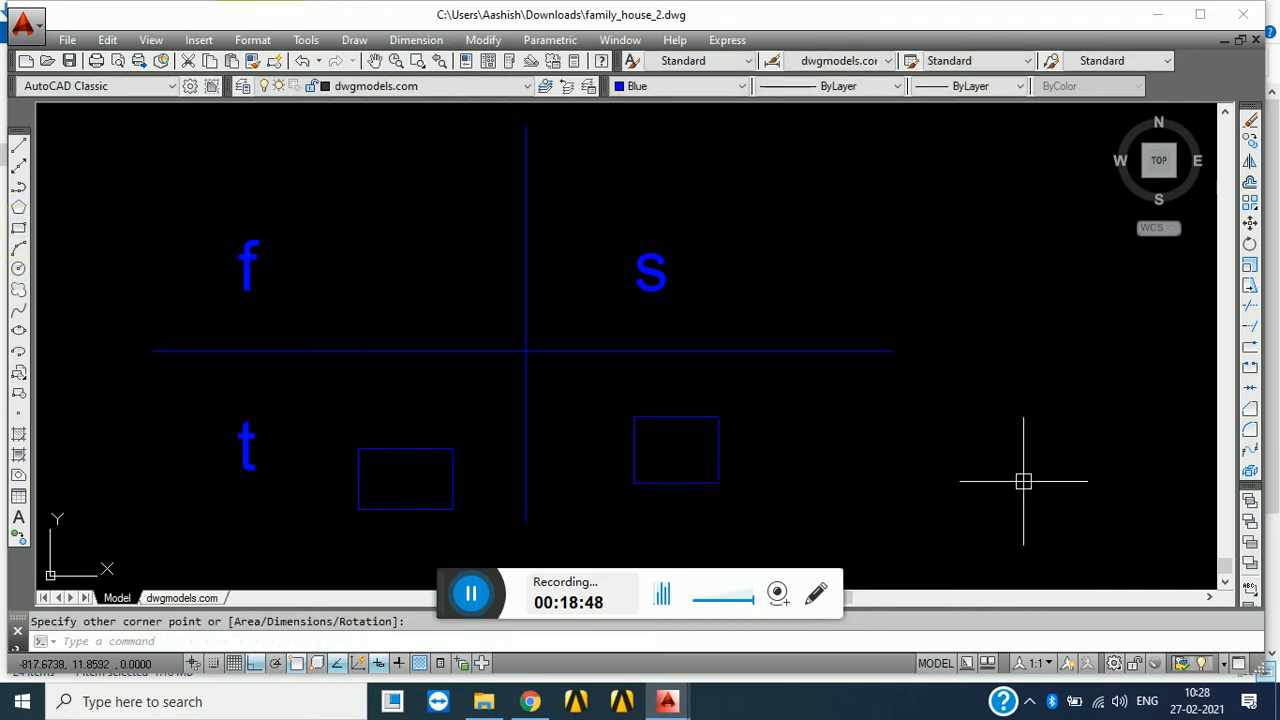
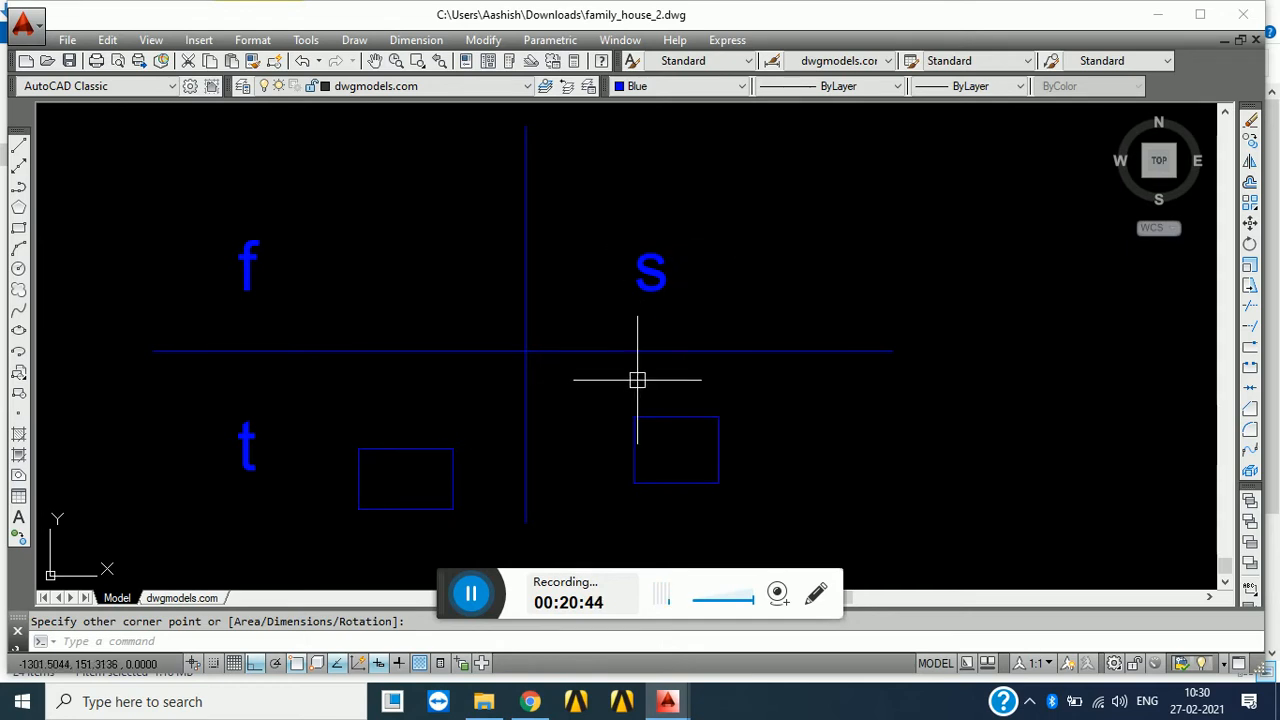
- Examine the house elevation between axes 1 and 4 at close range, and return to the quadrant sketch
scroll(865, 240, down, 2)
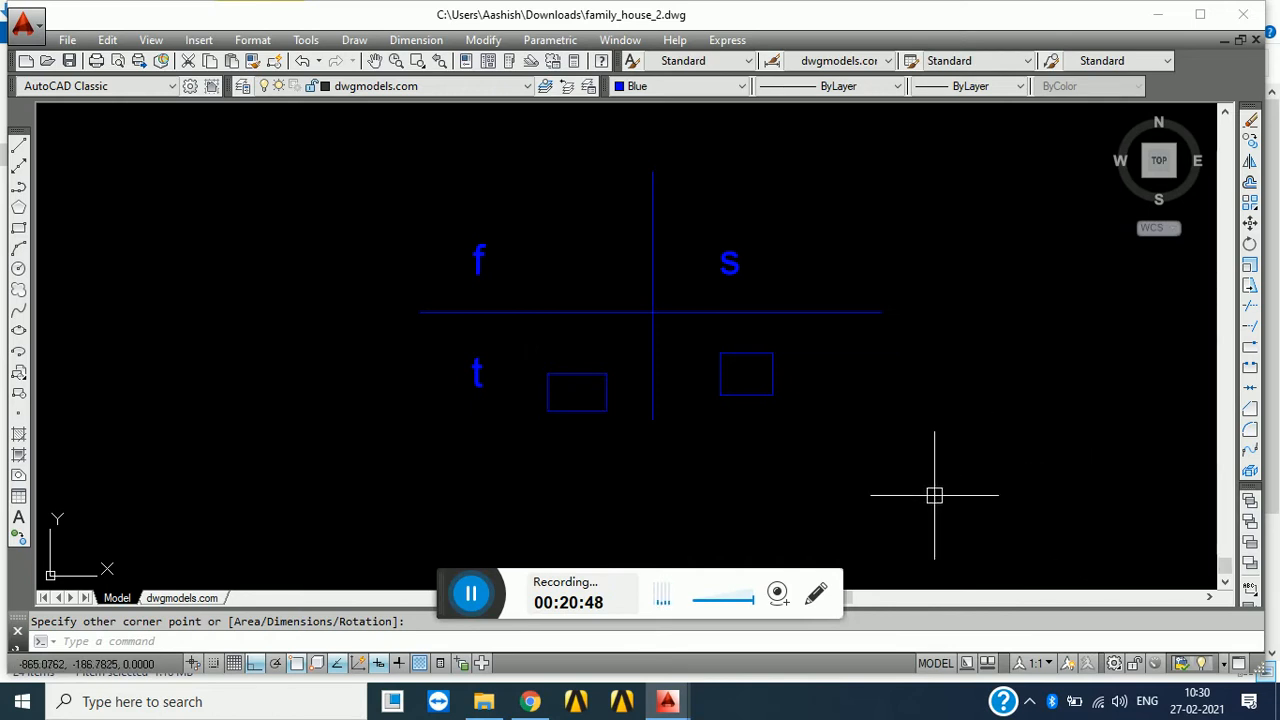
mouse_move(880, 473)
middle_down()
mouse_move(757, 512)
mouse_move(898, 501)
middle_up()
mouse_move(592, 432)
middle_down()
mouse_move(732, 416)
mouse_move(112, 550)
middle_up()
scroll(731, 375, down, 1)
middle_drag(514, 416, 280, 290)
scroll(990, 380, up, 8)
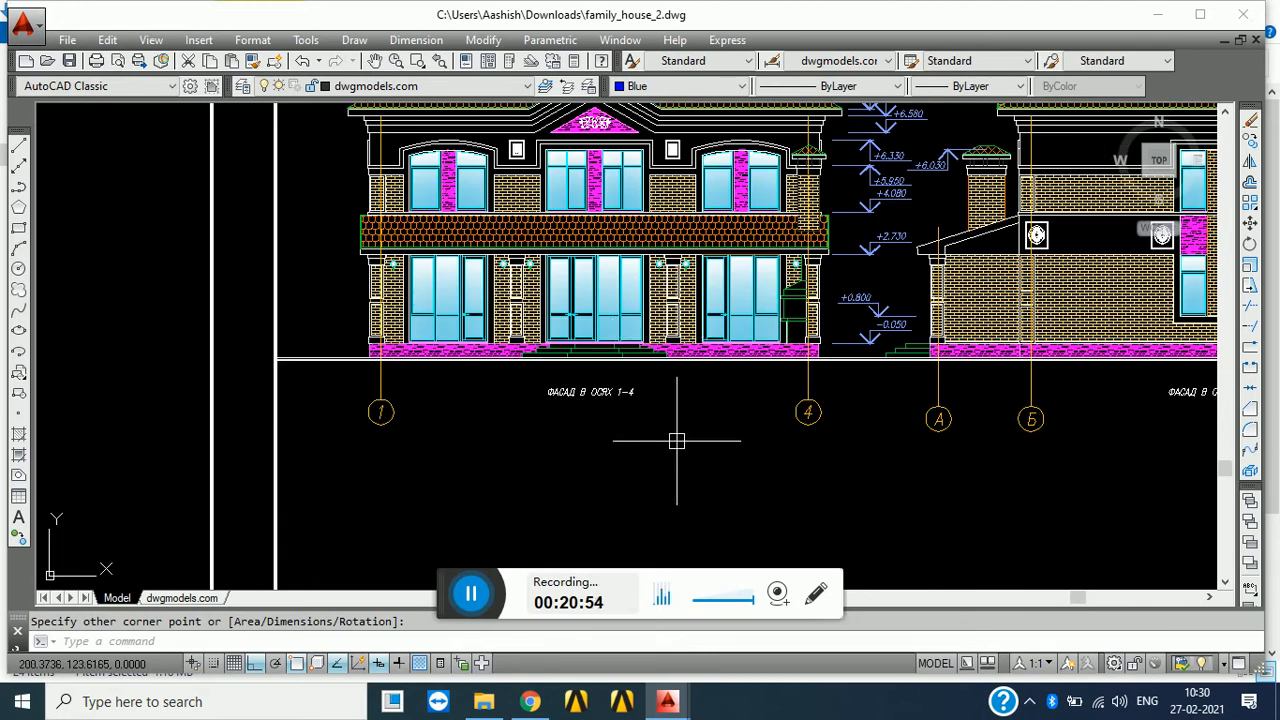
scroll(650, 377, down, 5)
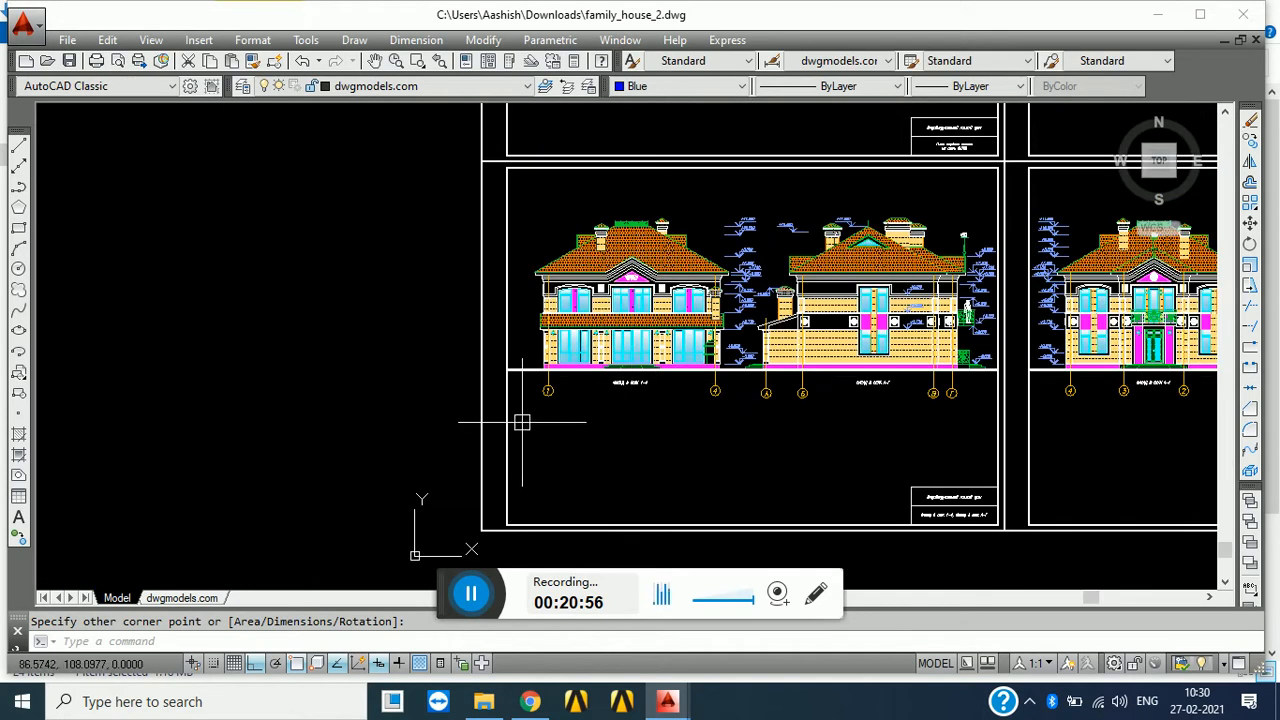
scroll(548, 420, down, 5)
middle_drag(623, 446, 978, 389)
mouse_move(153, 316)
middle_down()
mouse_move(367, 376)
mouse_move(465, 378)
middle_up()
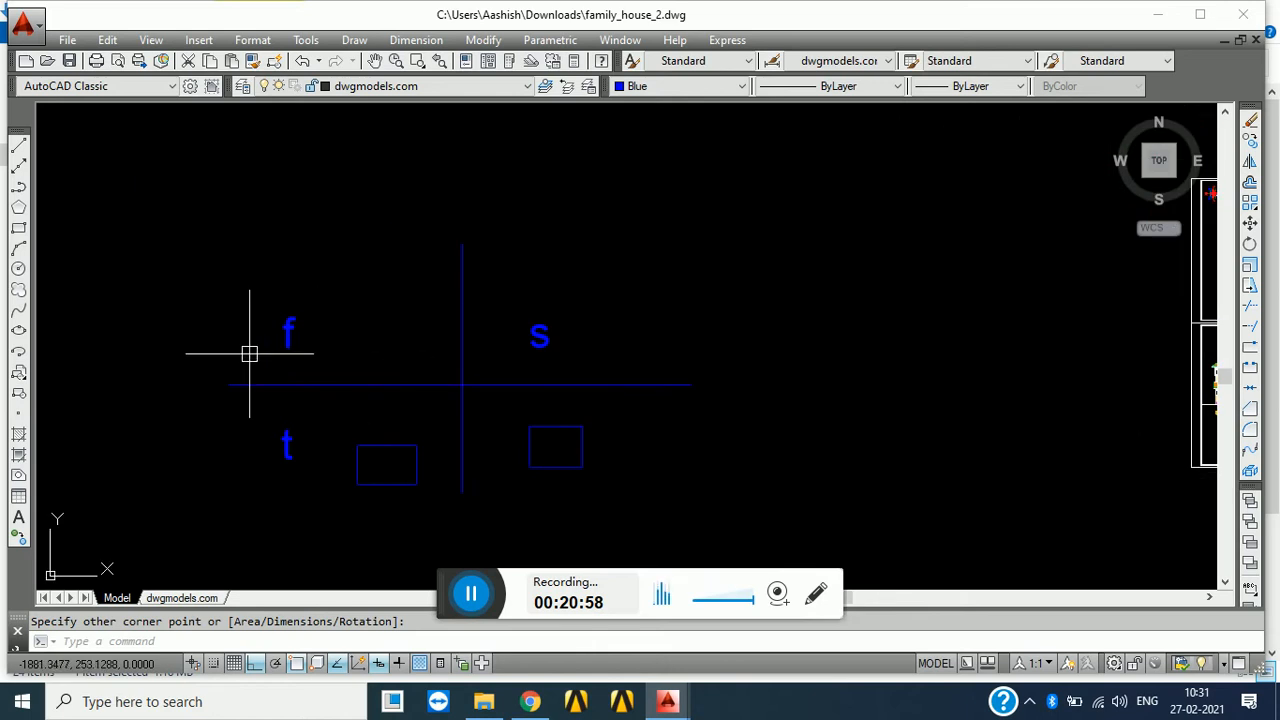
click(227, 289)
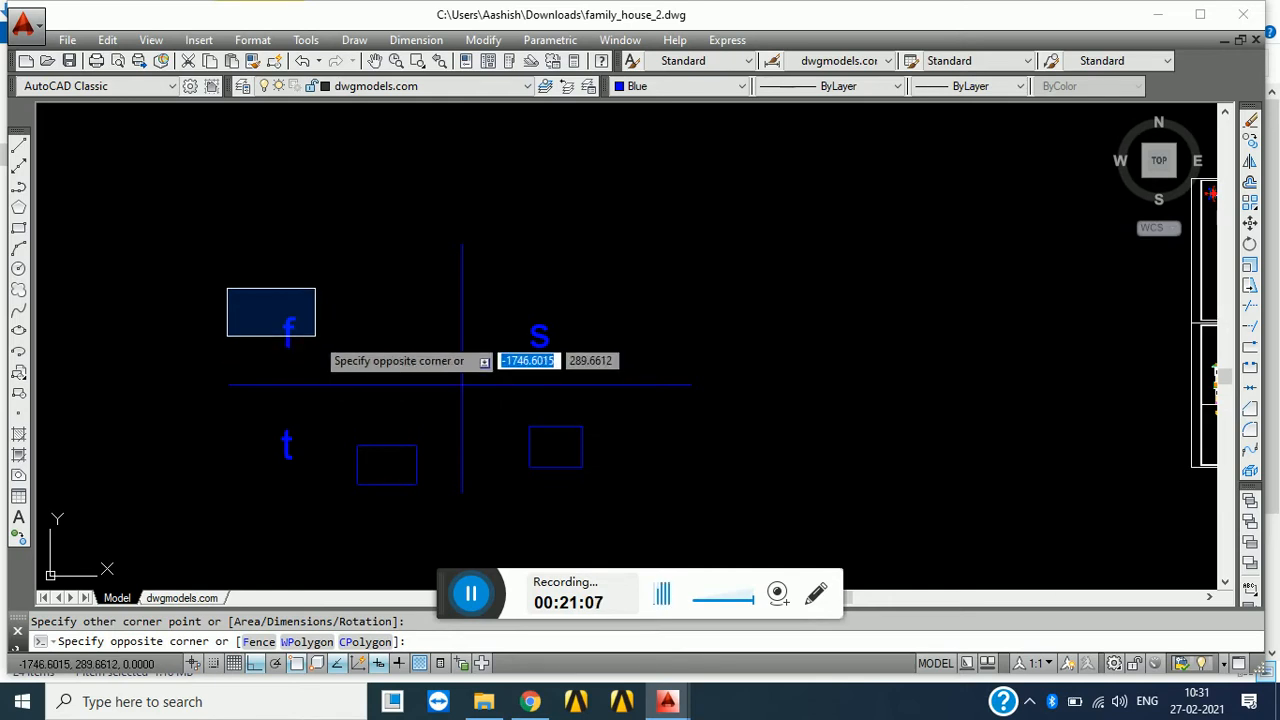
click(315, 336)
click(260, 278)
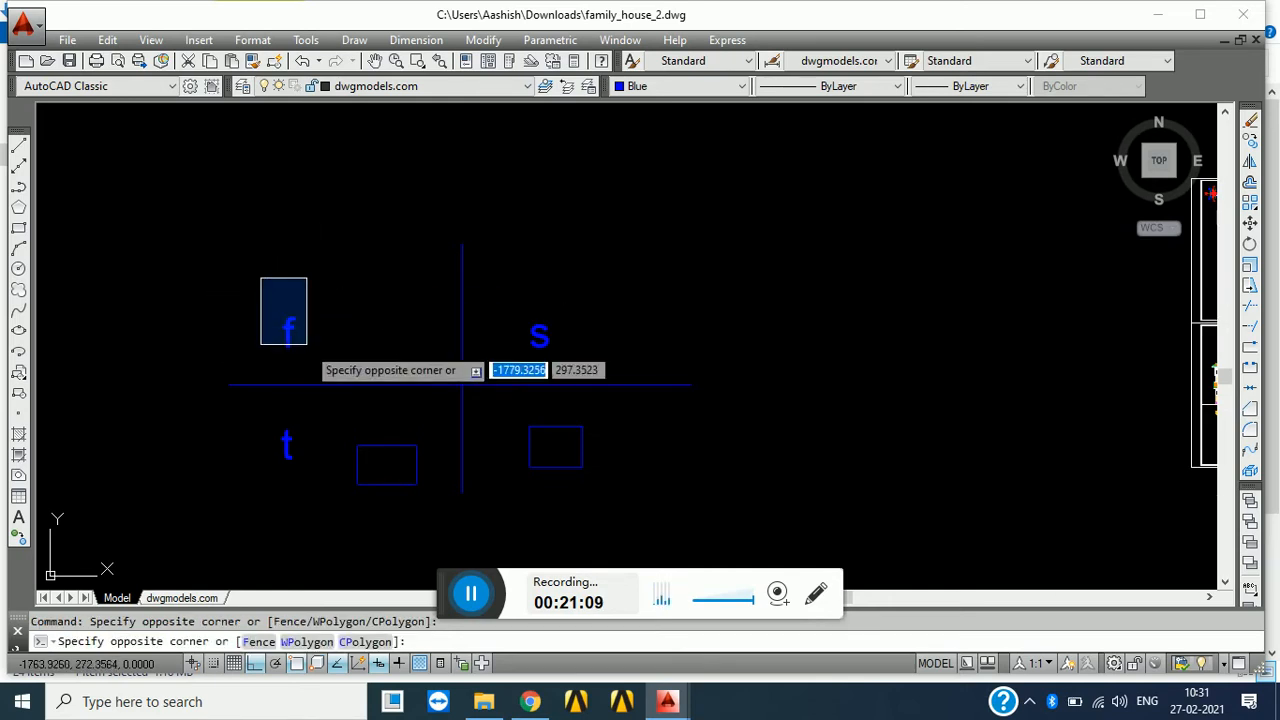
click(306, 291)
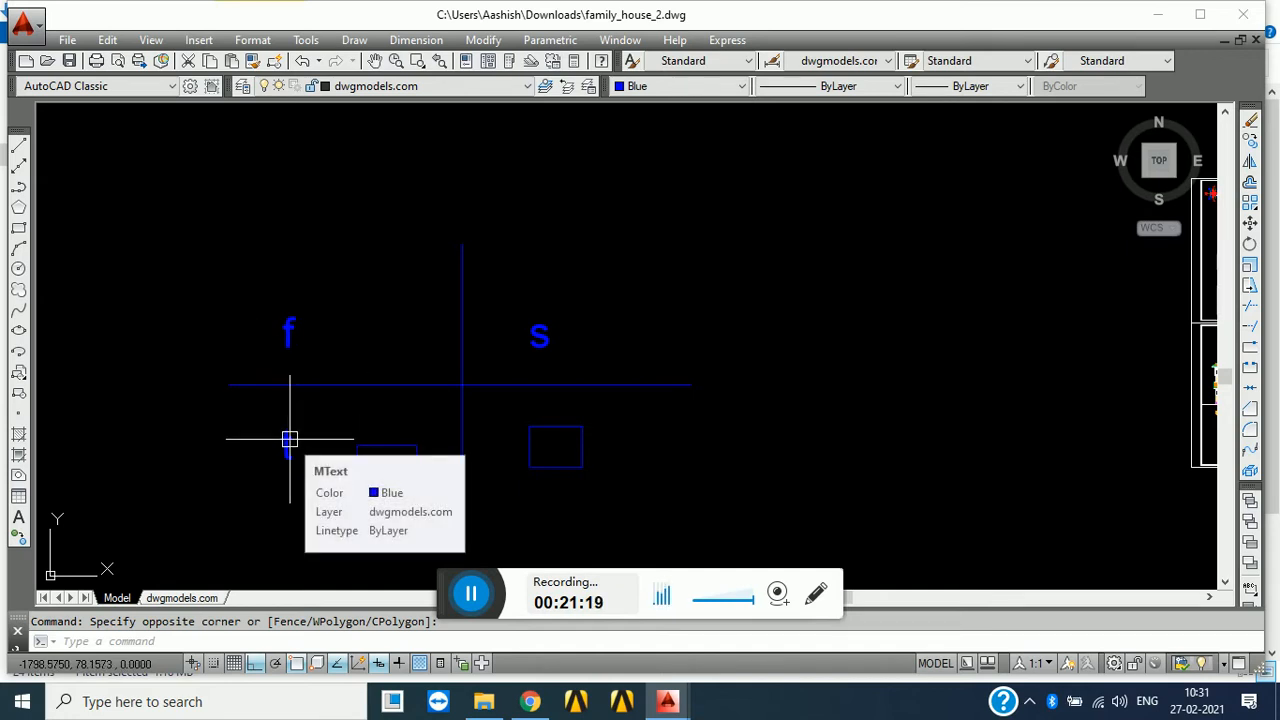
middle_drag(462, 416, 336, 335)
click(557, 480)
click(137, 171)
middle_drag(595, 379, 502, 424)
text(mi)
key(Return)
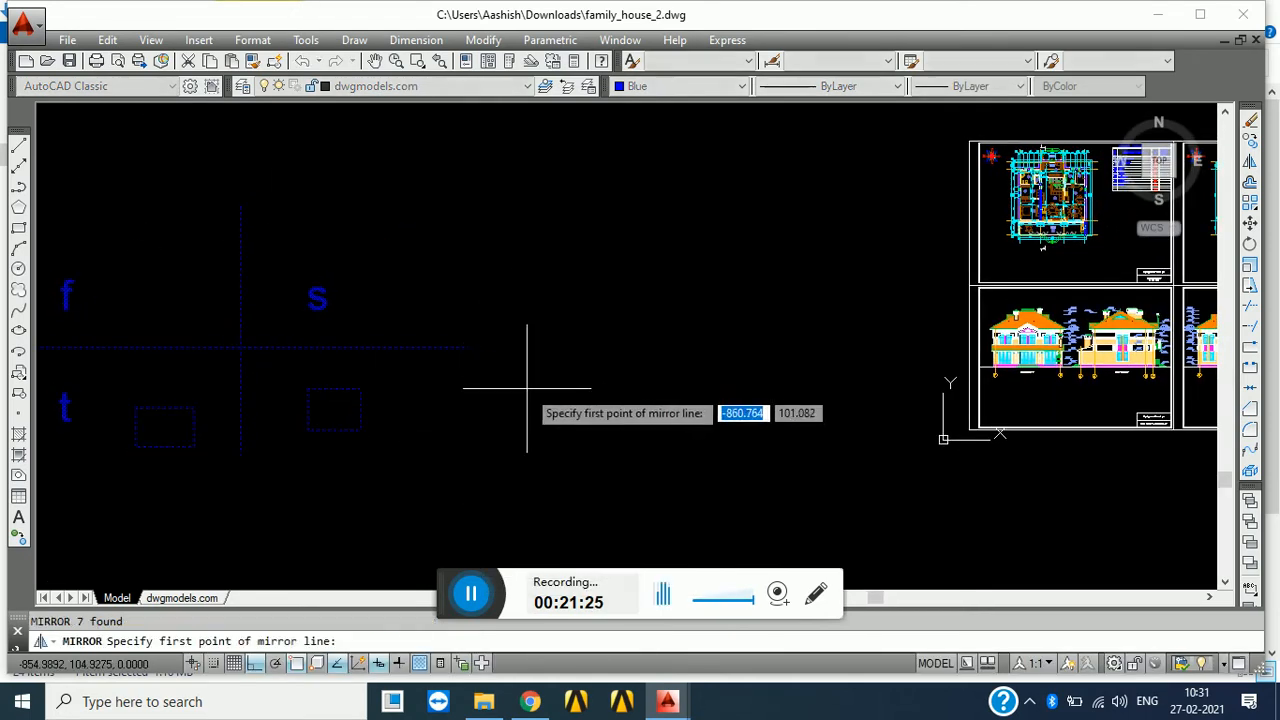
click(571, 366)
click(550, 268)
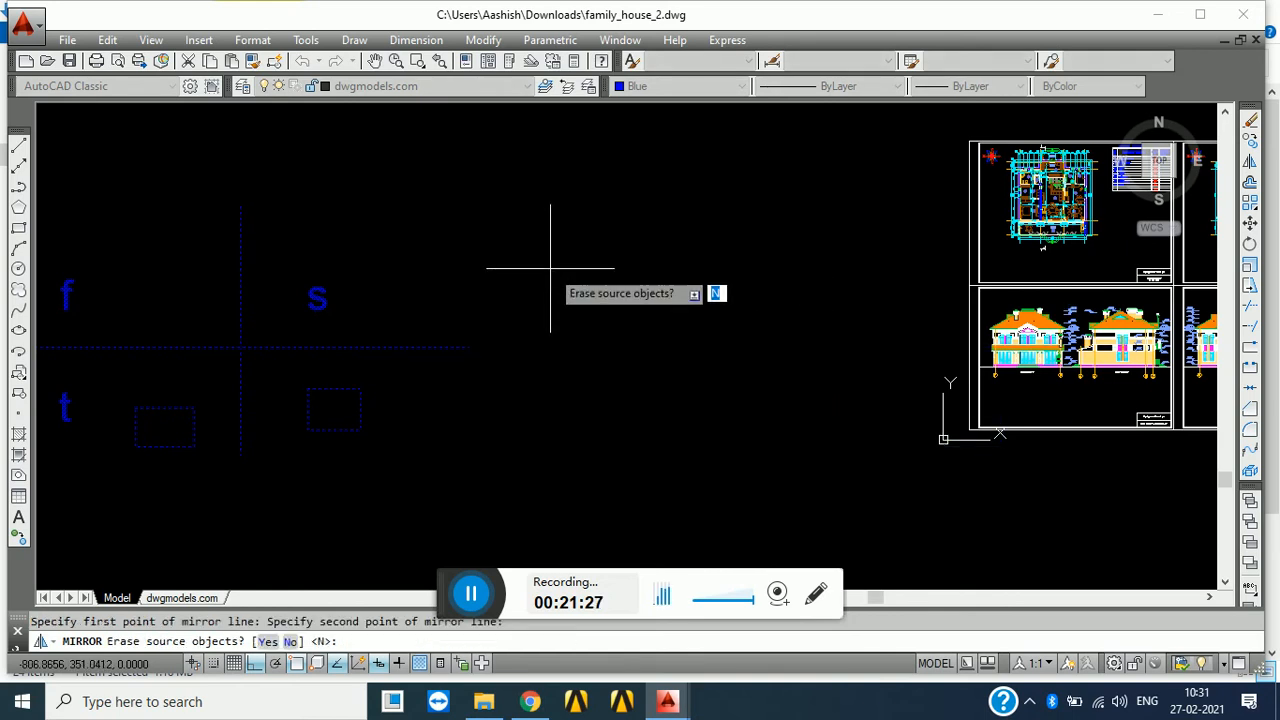
key(Escape)
- Move the whole quadrant sketch, with its lines, letters and rectangles, horizontally to the left, farther away from the house sheets
scroll(410, 370, down, 2)
click(466, 443)
click(182, 244)
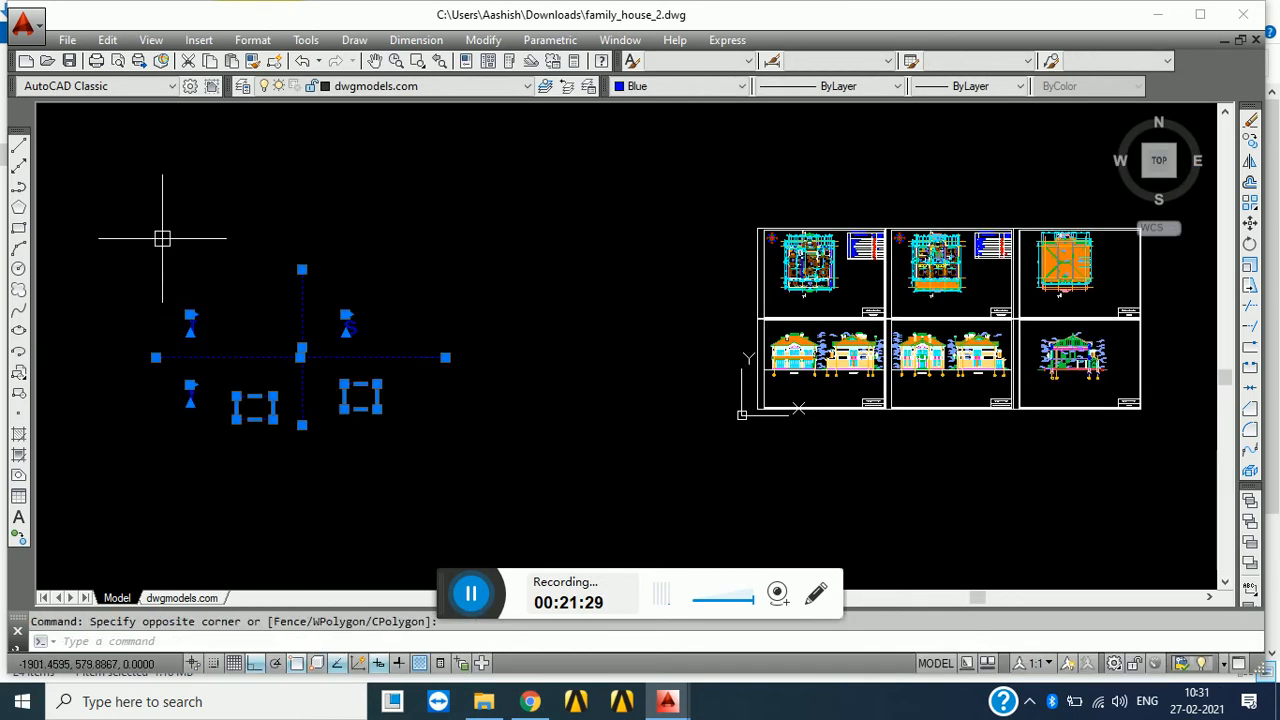
scroll(320, 413, down, 1)
middle_drag(321, 413, 471, 428)
key(Return)
click(383, 477)
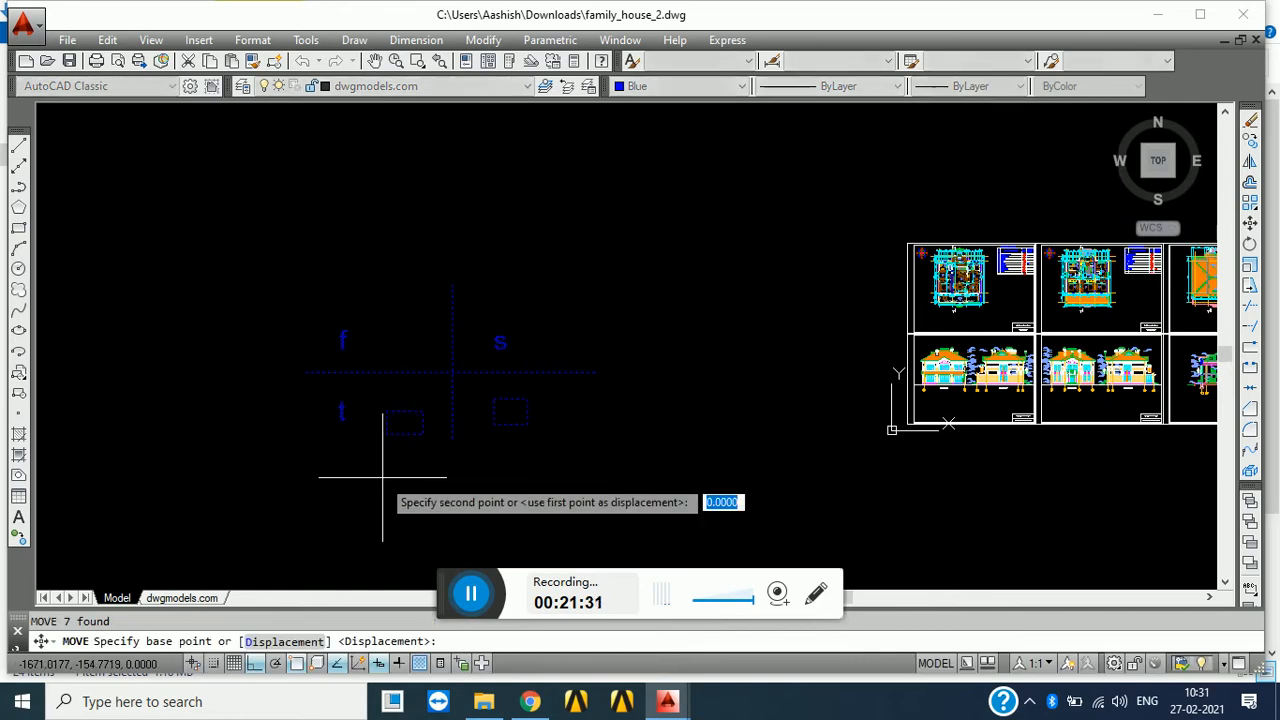
click(76, 451)
- Mirror the whole quadrant sketch about a vertical line just right of its horizontal line, keeping the source objects
click(250, 525)
middle_drag(213, 420, 300, 463)
click(82, 312)
text(mi)
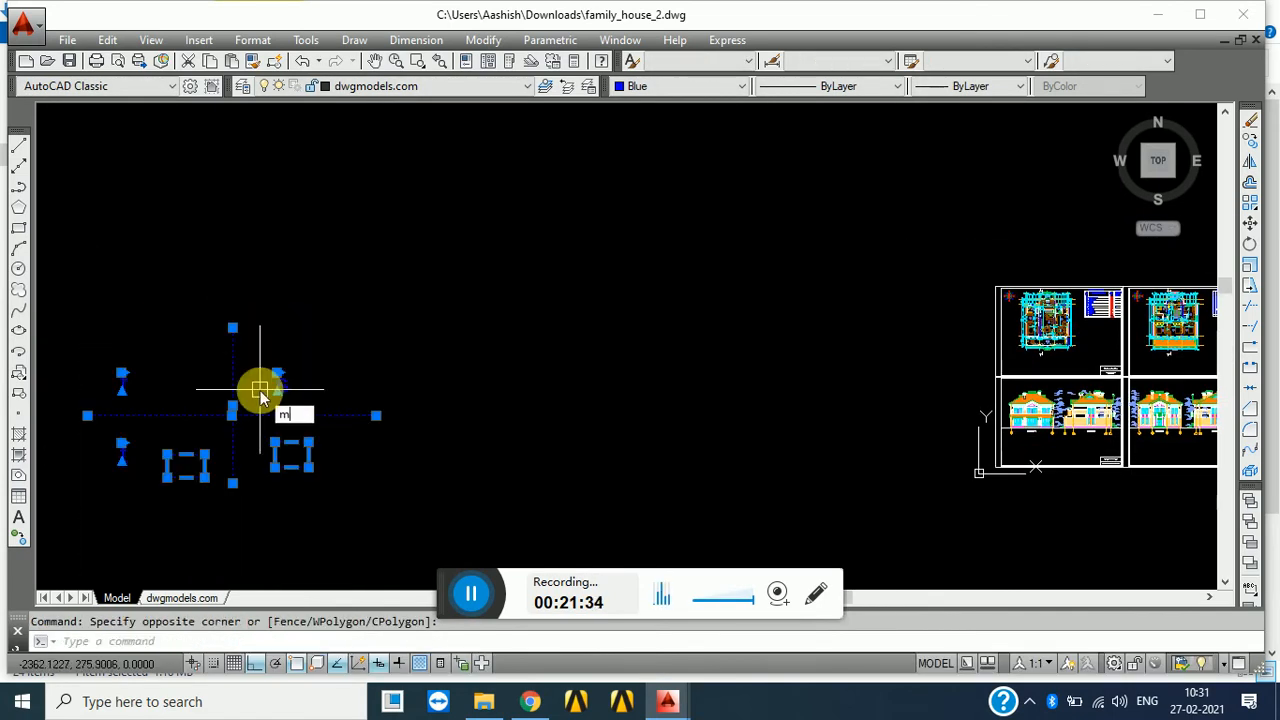
key(Return)
click(397, 425)
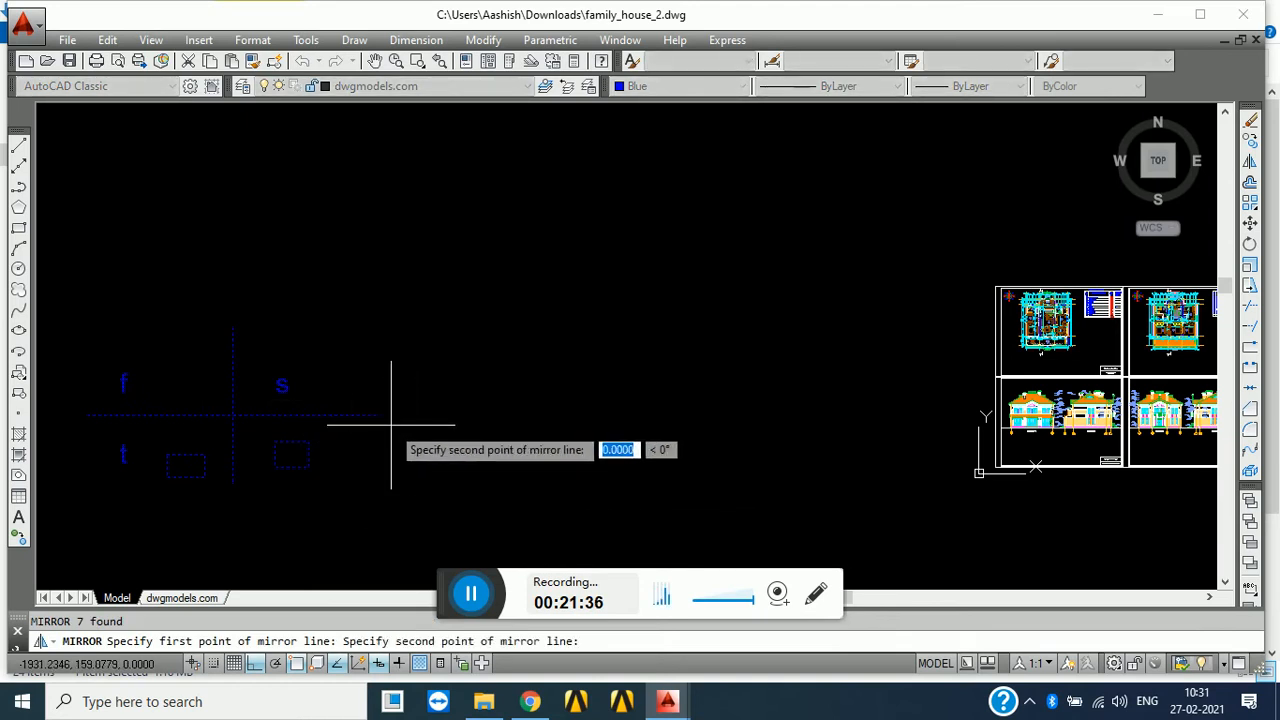
click(410, 330)
key(Return)
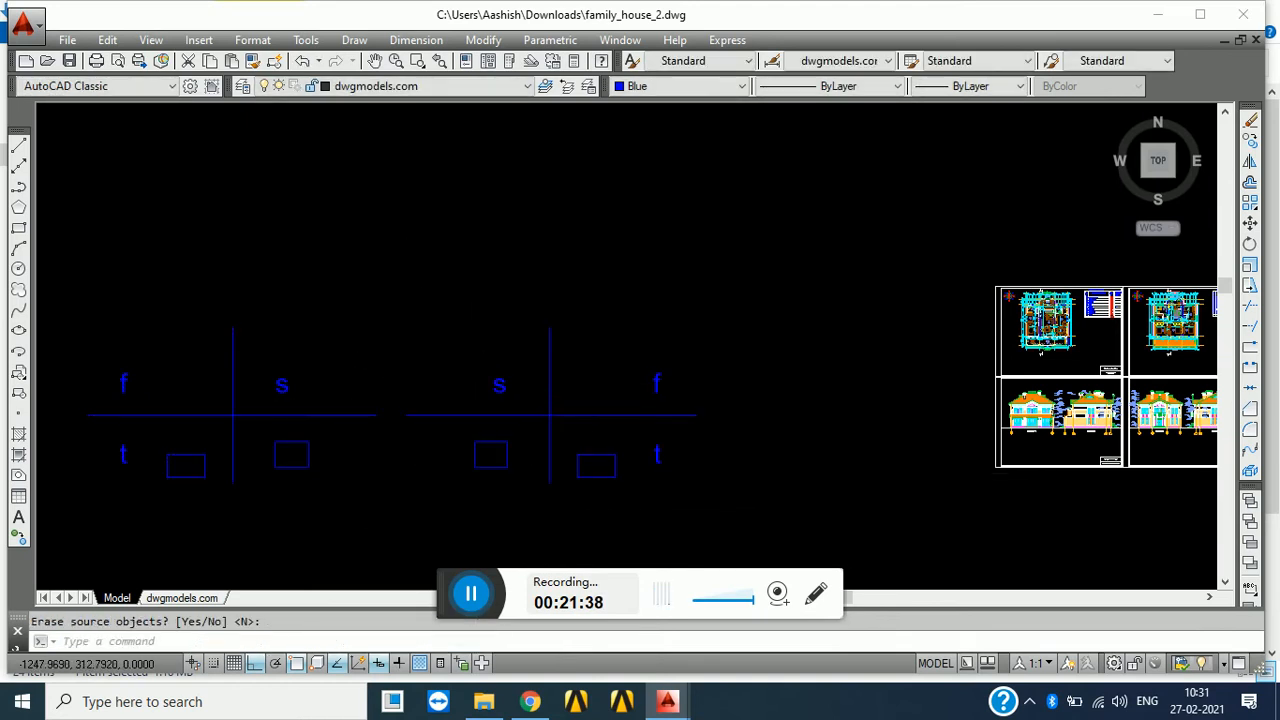
scroll(602, 377, up, 2)
click(623, 294)
click(744, 422)
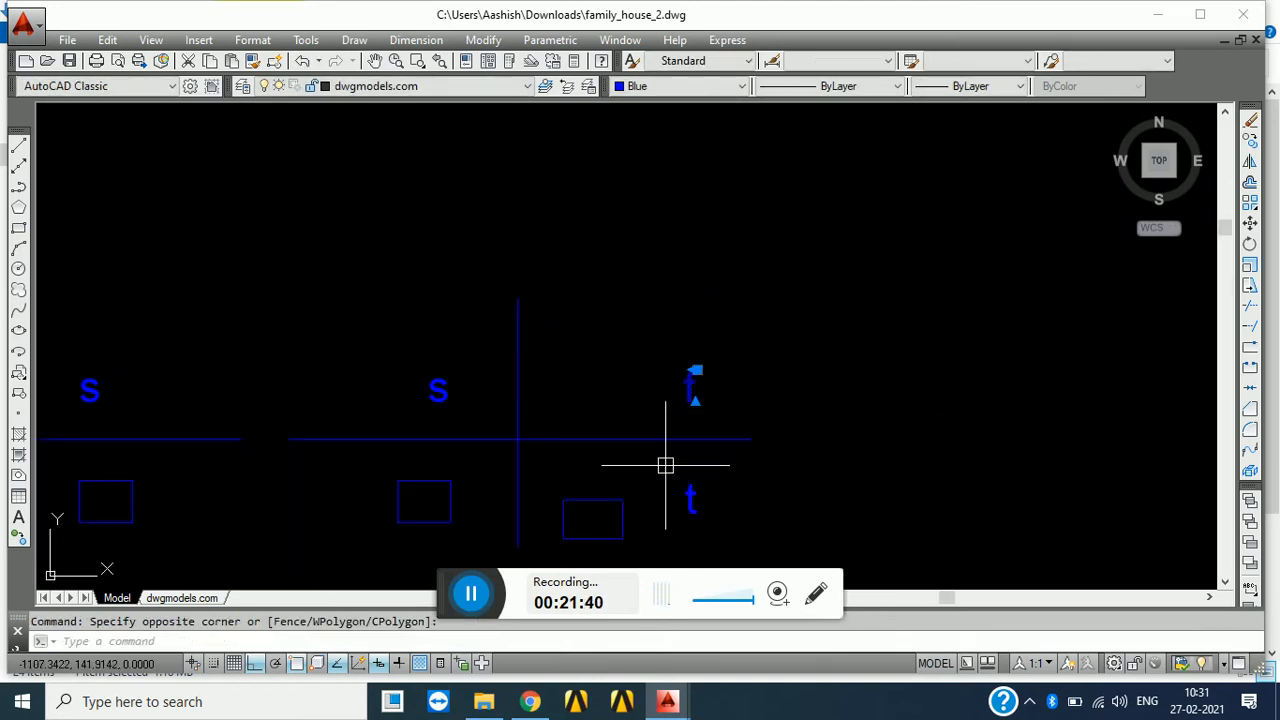
click(616, 325)
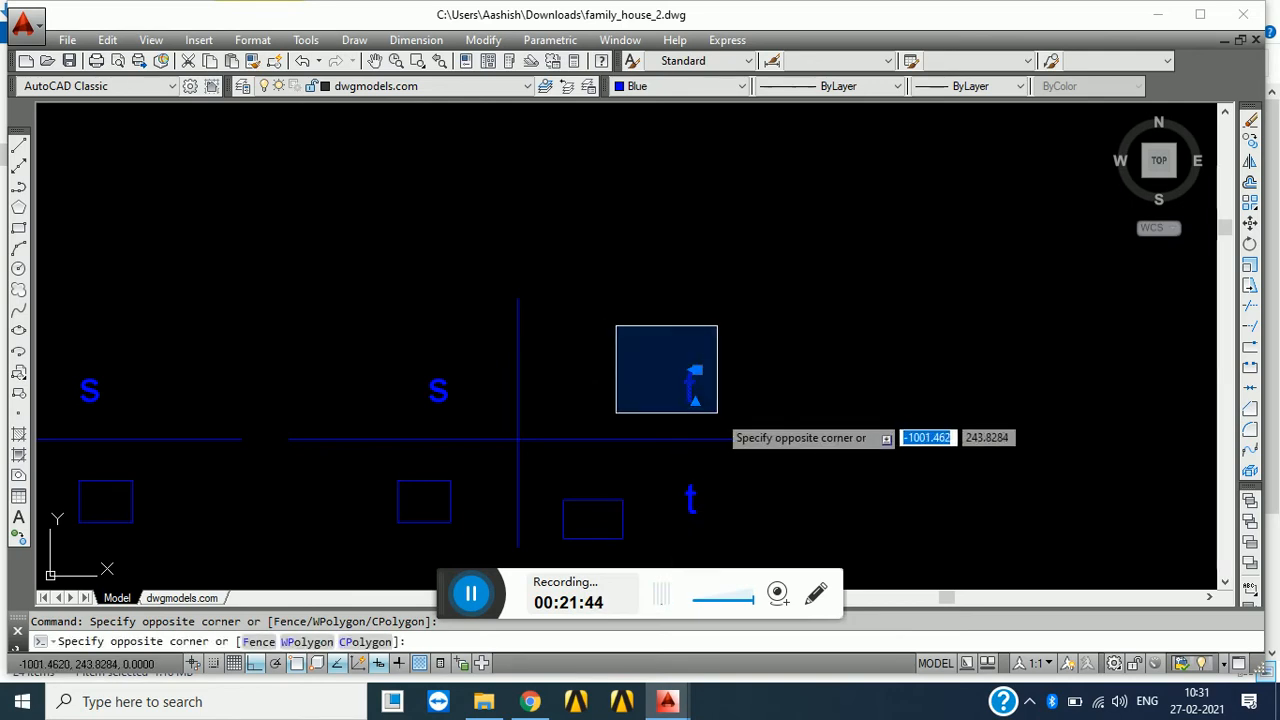
click(694, 370)
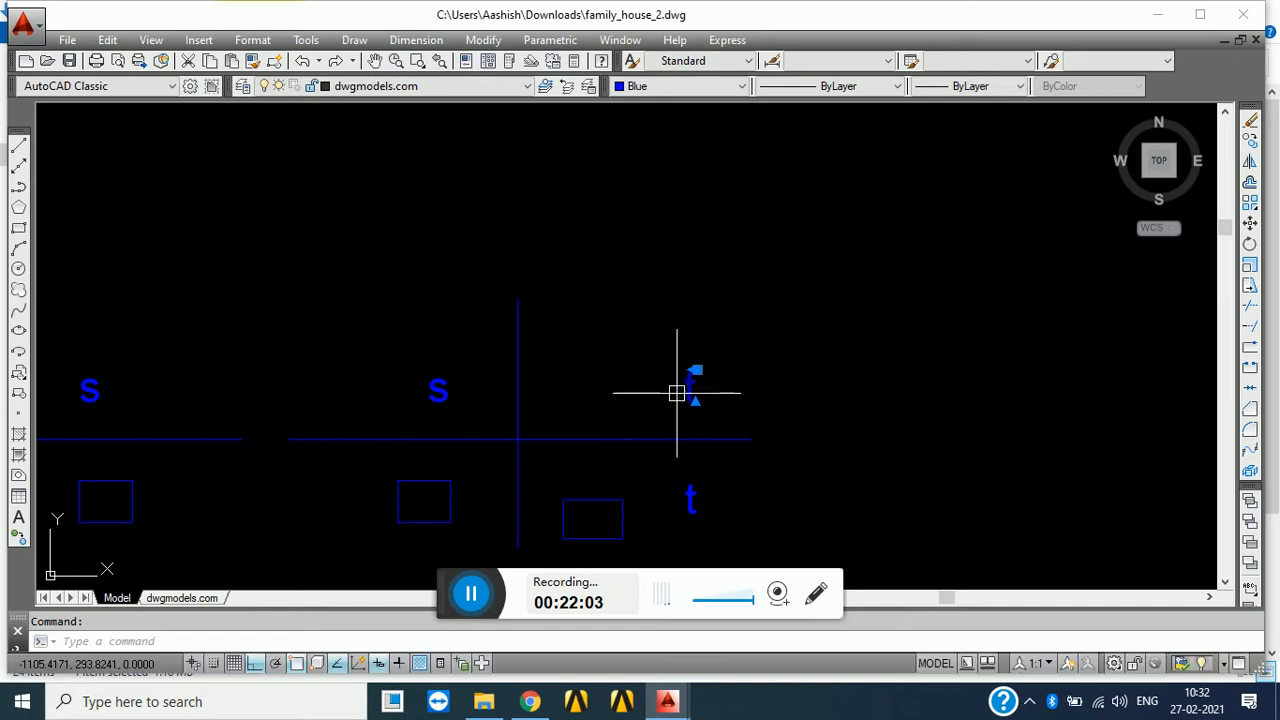
- Examine the symmetrical front elevation of the house, up close on the gable and its paired animal ornament
middle_drag(806, 375, 169, 513)
middle_drag(833, 485, 665, 262)
scroll(565, 285, up, 8)
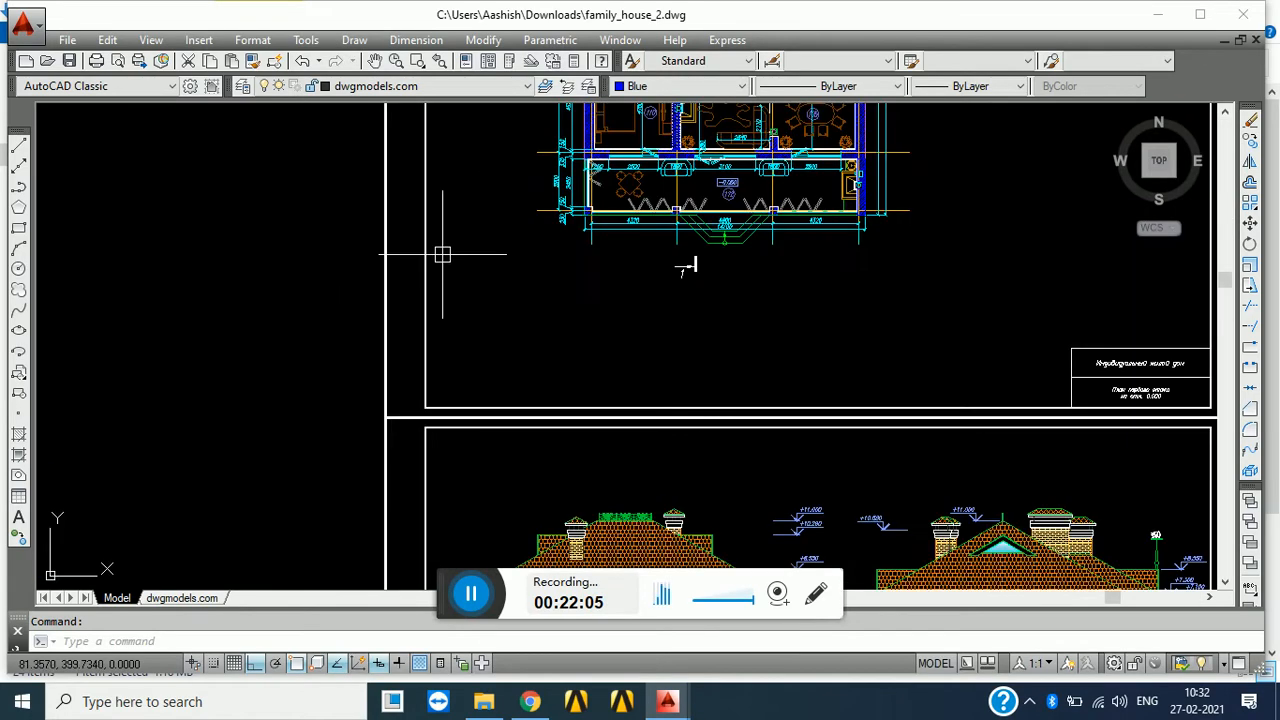
scroll(509, 414, down, 2)
middle_drag(603, 415, 593, 203)
middle_drag(626, 438, 617, 337)
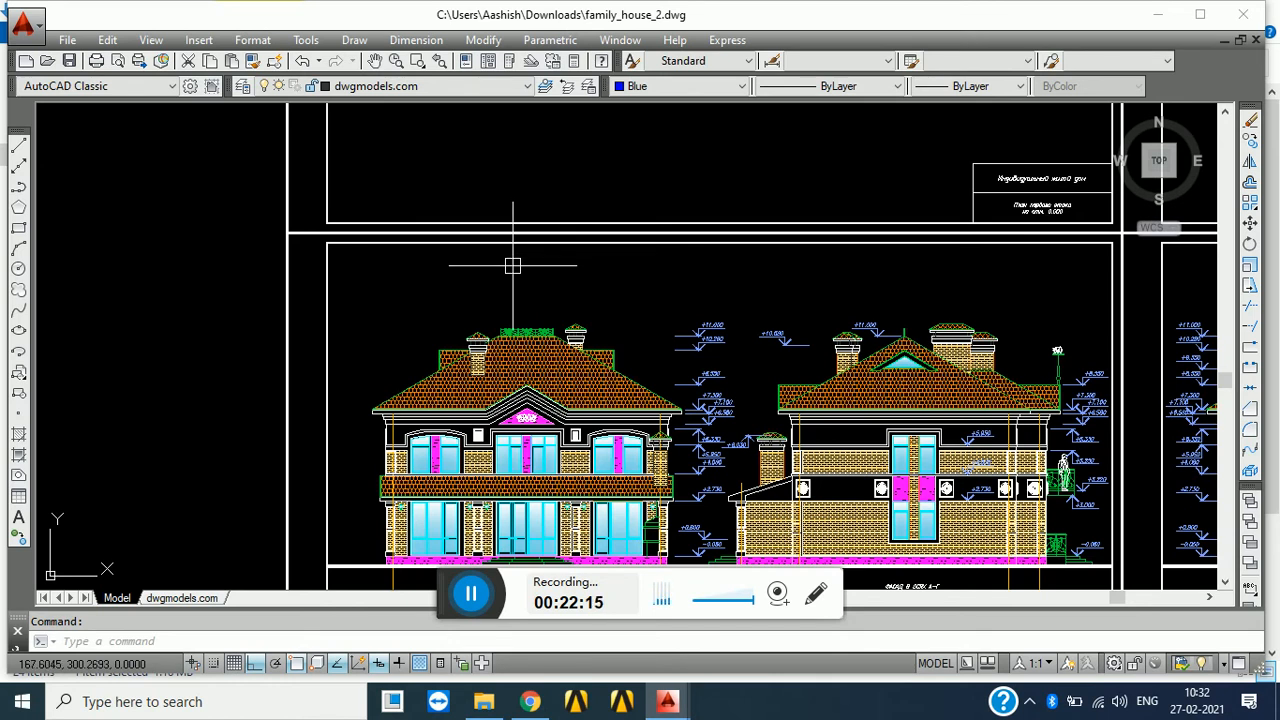
scroll(501, 448, up, 5)
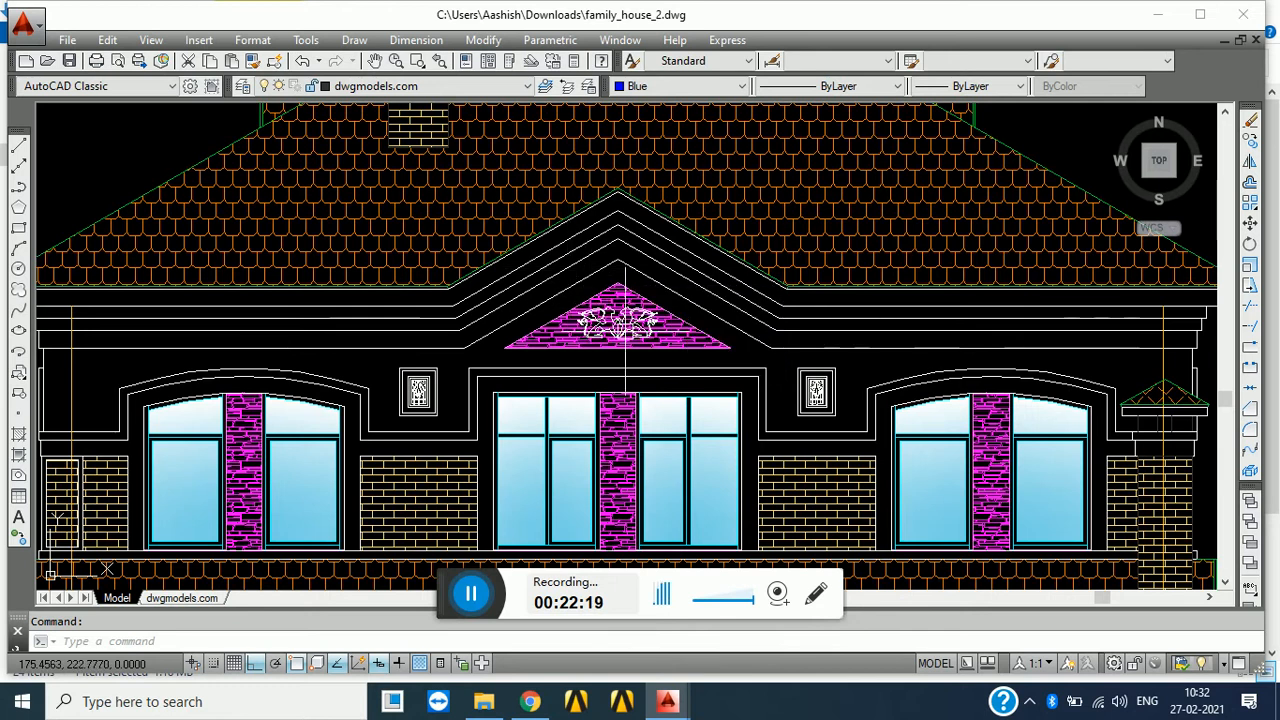
scroll(623, 338, up, 4)
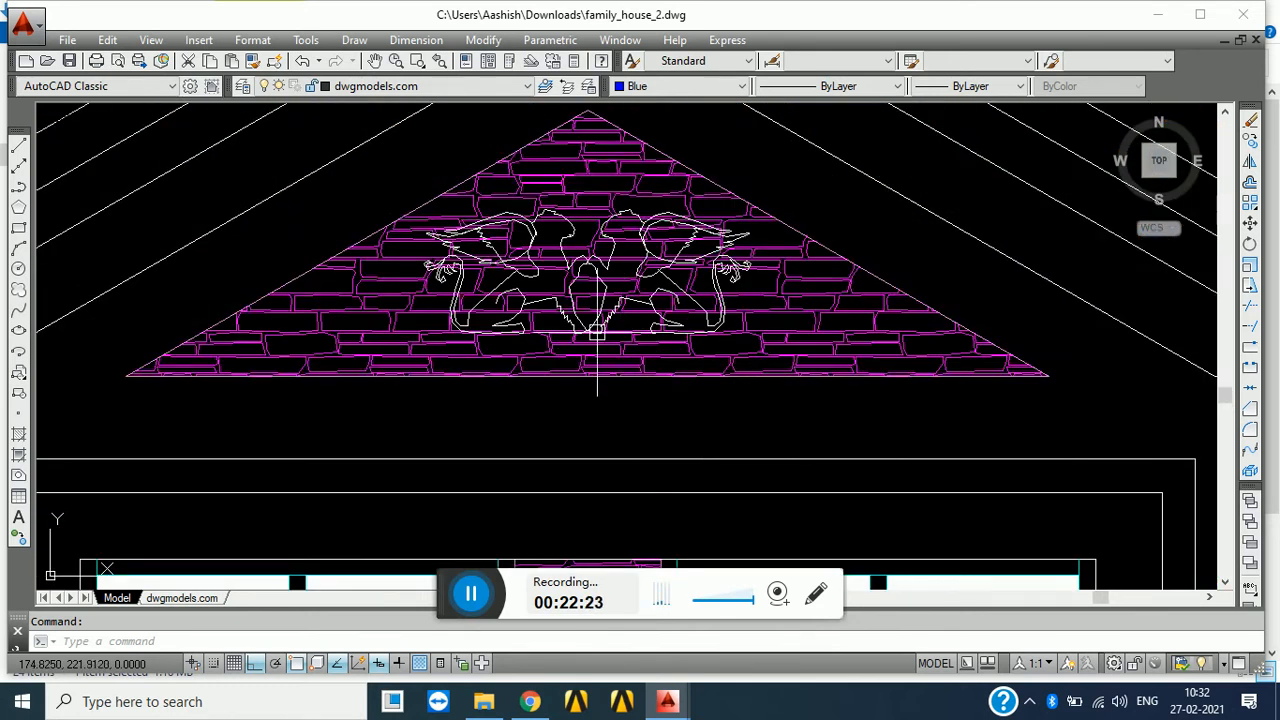
- Examine the ground-floor plan's front entrance steps and the 4800 and 14100 dimensions at close range
scroll(638, 355, down, 5)
middle_drag(662, 193, 605, 404)
scroll(605, 404, down, 2)
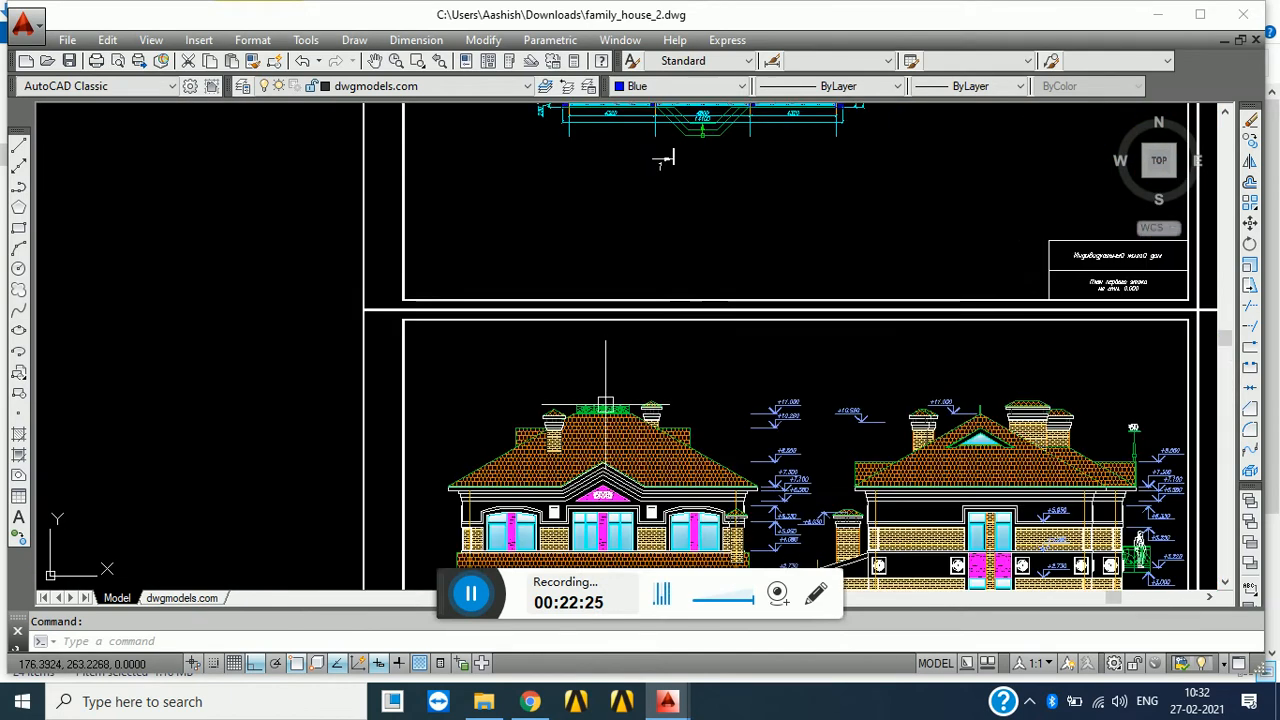
middle_drag(617, 279, 599, 463)
scroll(655, 319, up, 2)
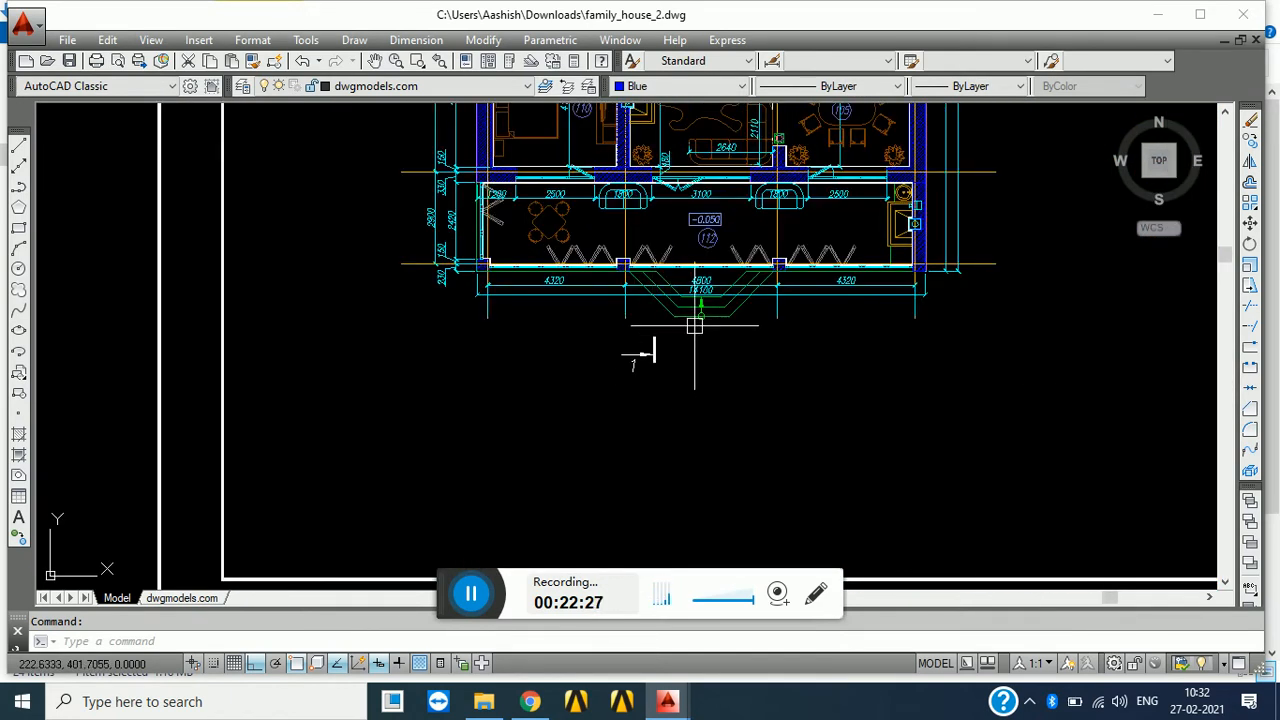
scroll(695, 326, up, 2)
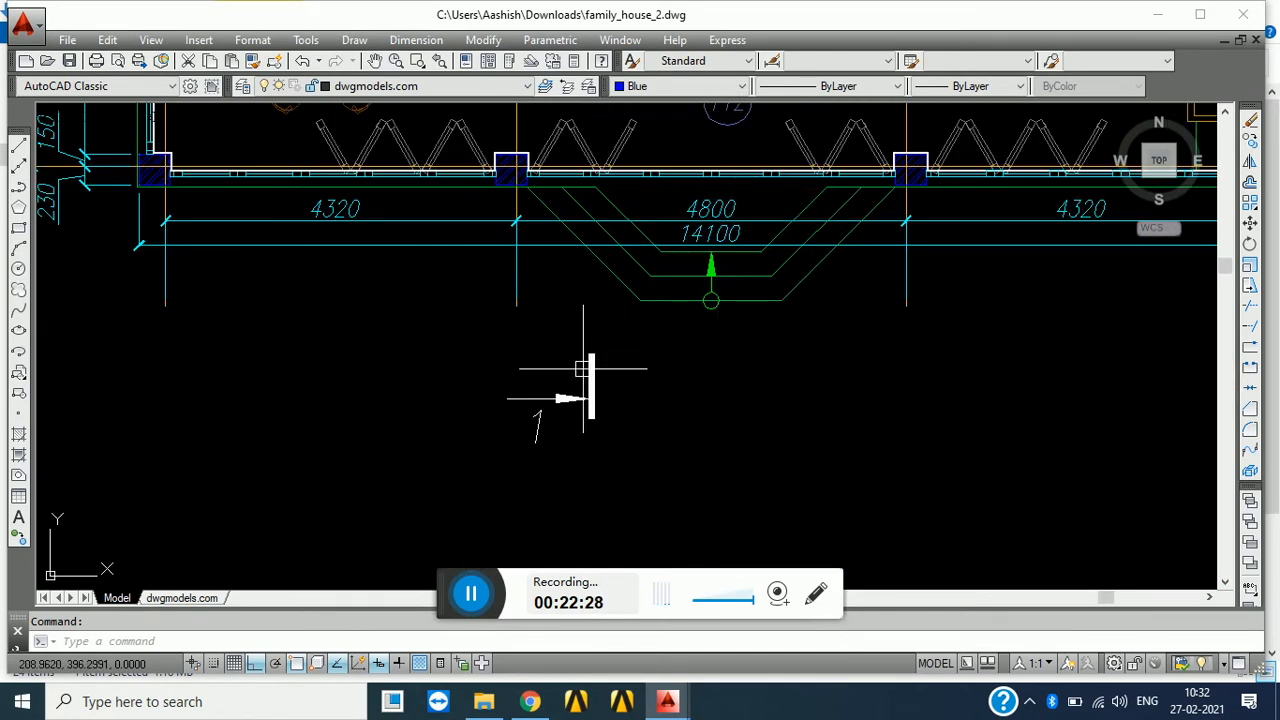
scroll(669, 189, up, 4)
click(672, 182)
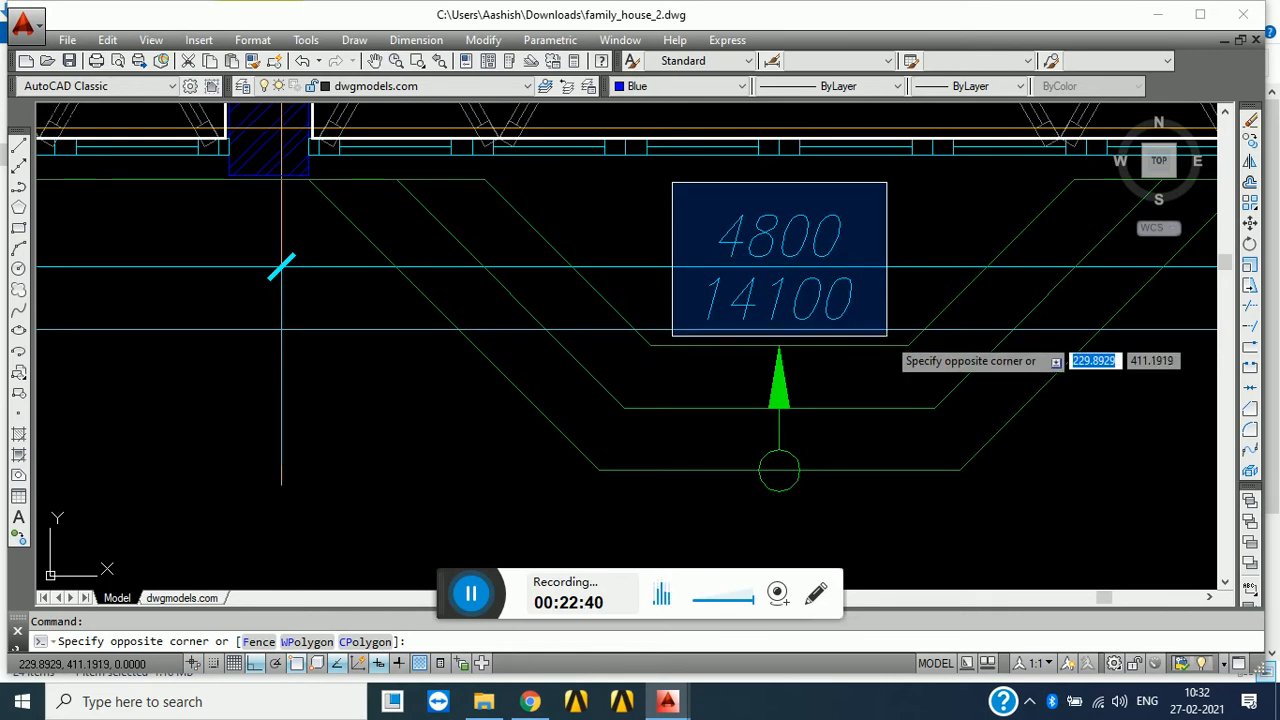
click(794, 229)
scroll(712, 245, down, 5)
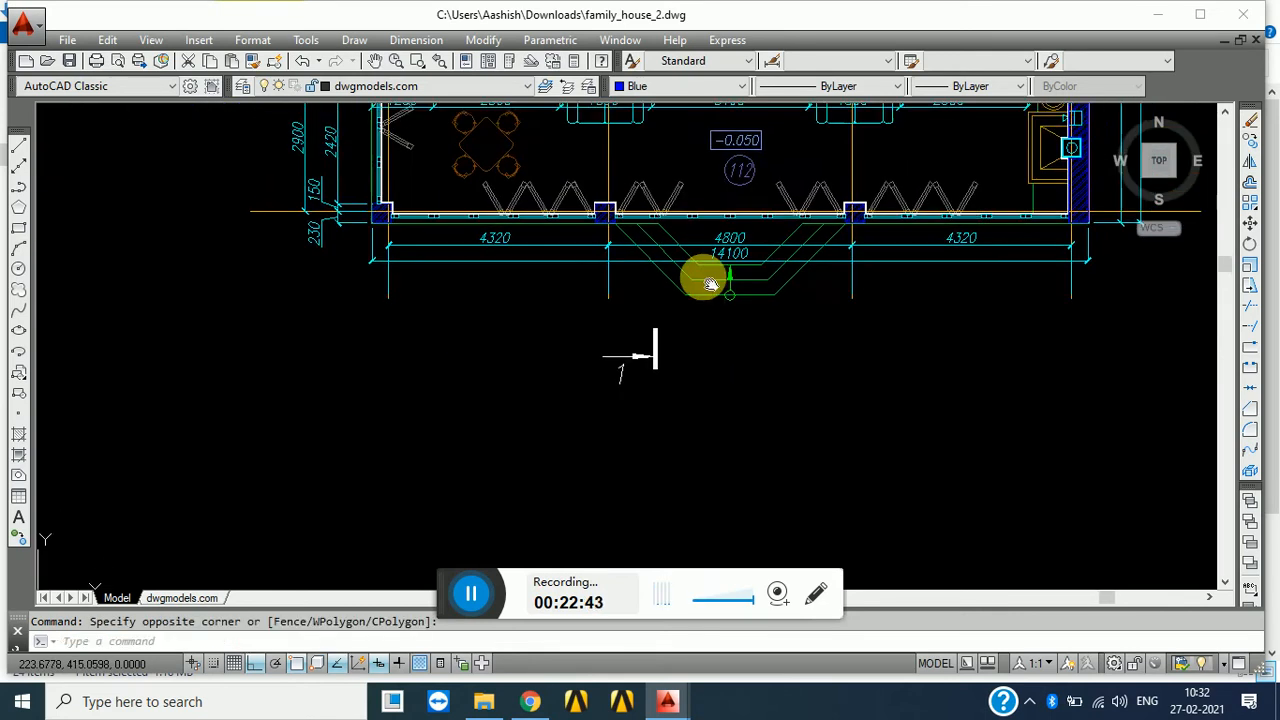
- Examine the folding panels, window and door along the wall between room 110 and the front veranda
middle_drag(710, 284, 627, 501)
scroll(203, 337, up, 6)
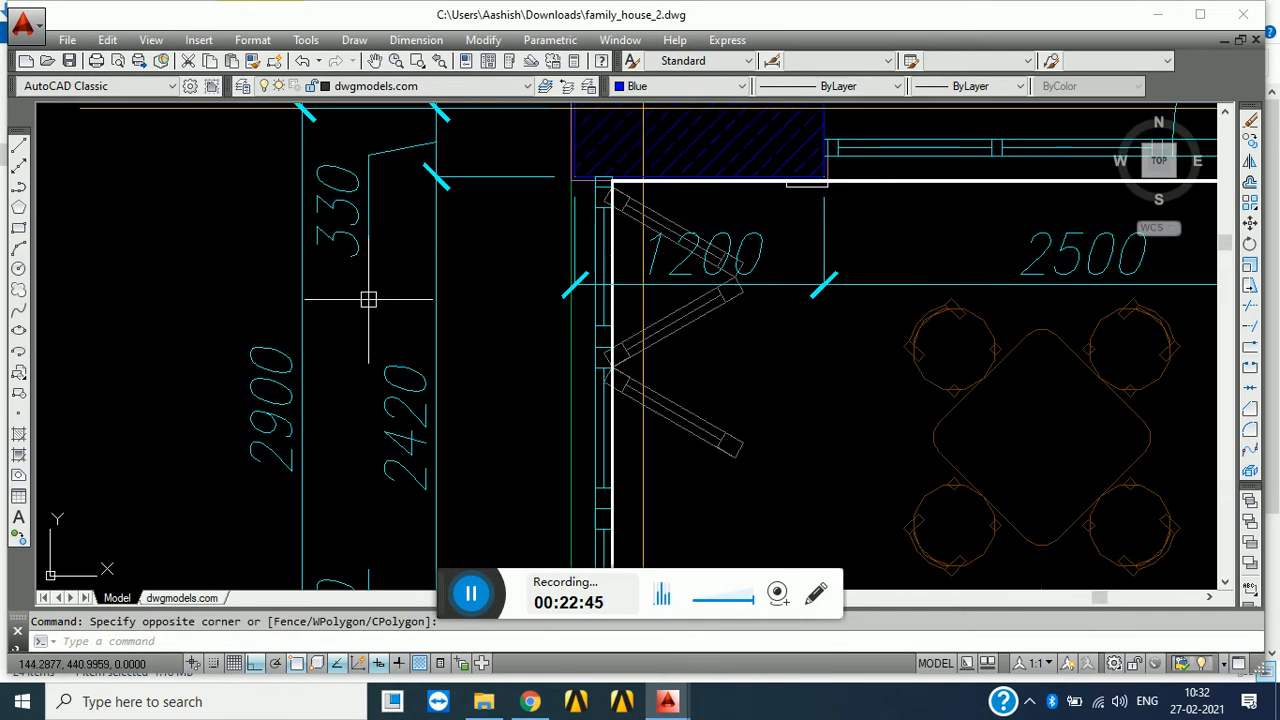
middle_drag(710, 378, 427, 455)
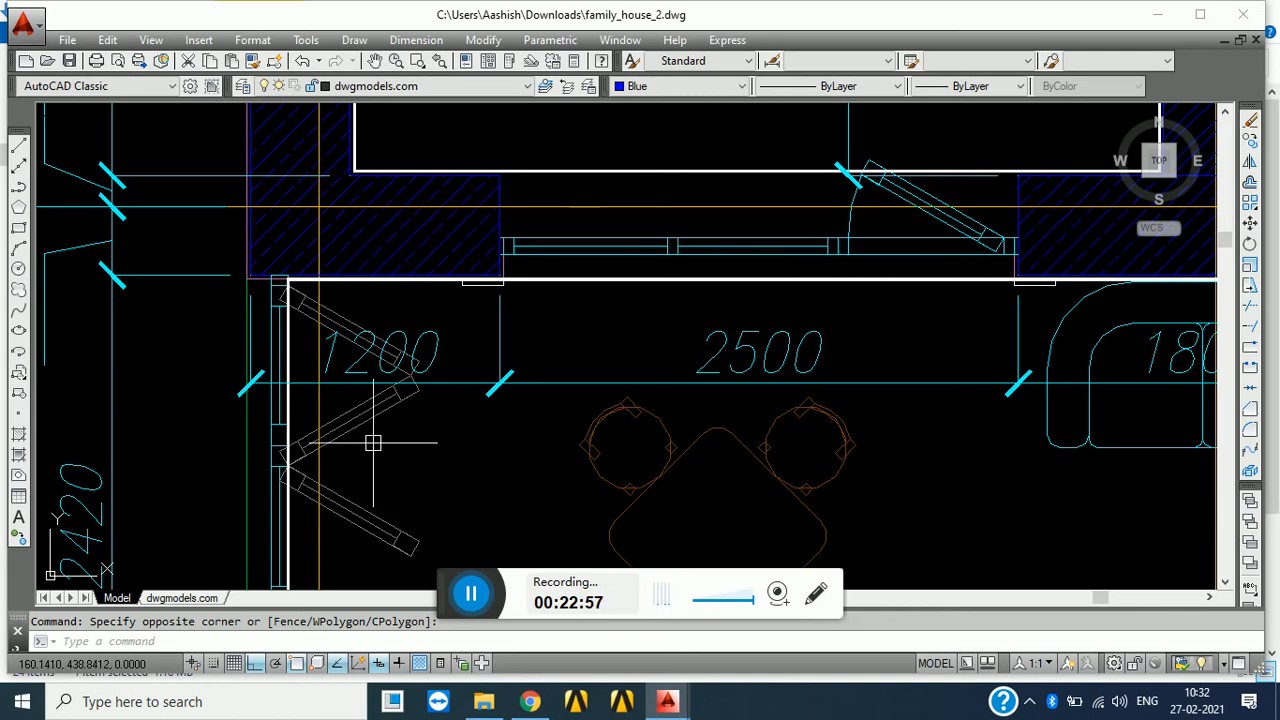
middle_drag(959, 373, 505, 455)
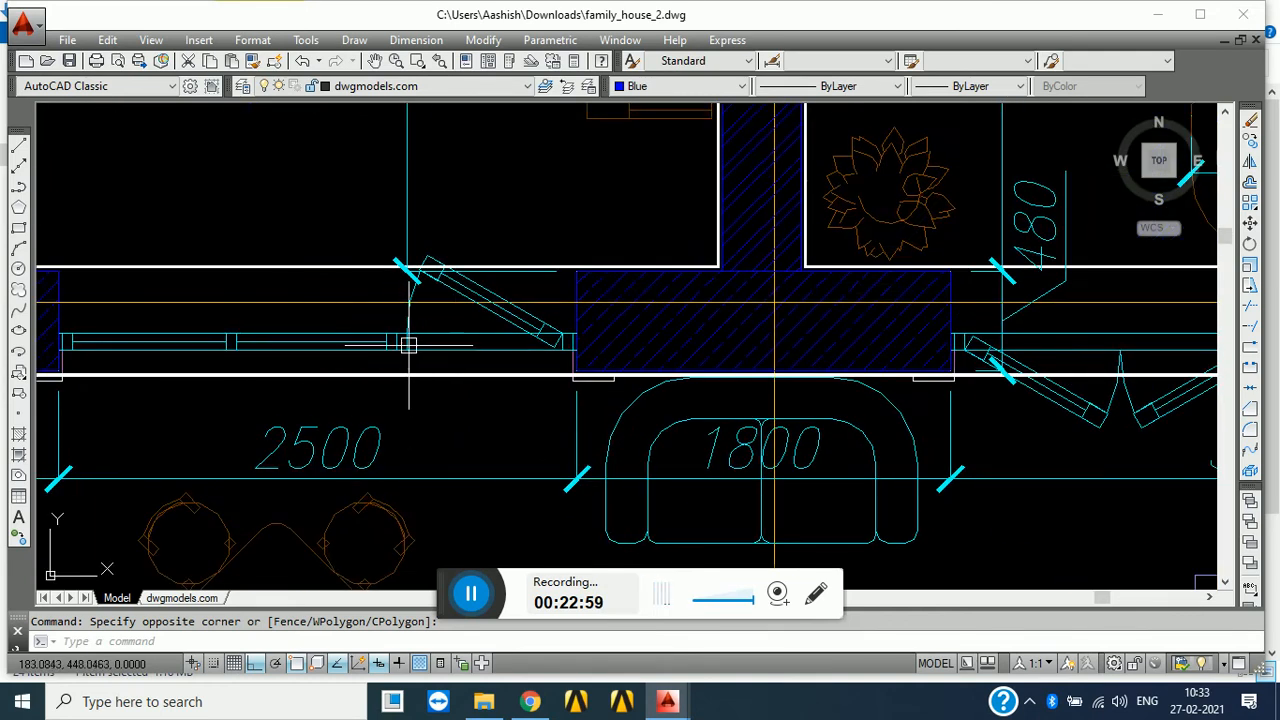
scroll(414, 294, up, 1)
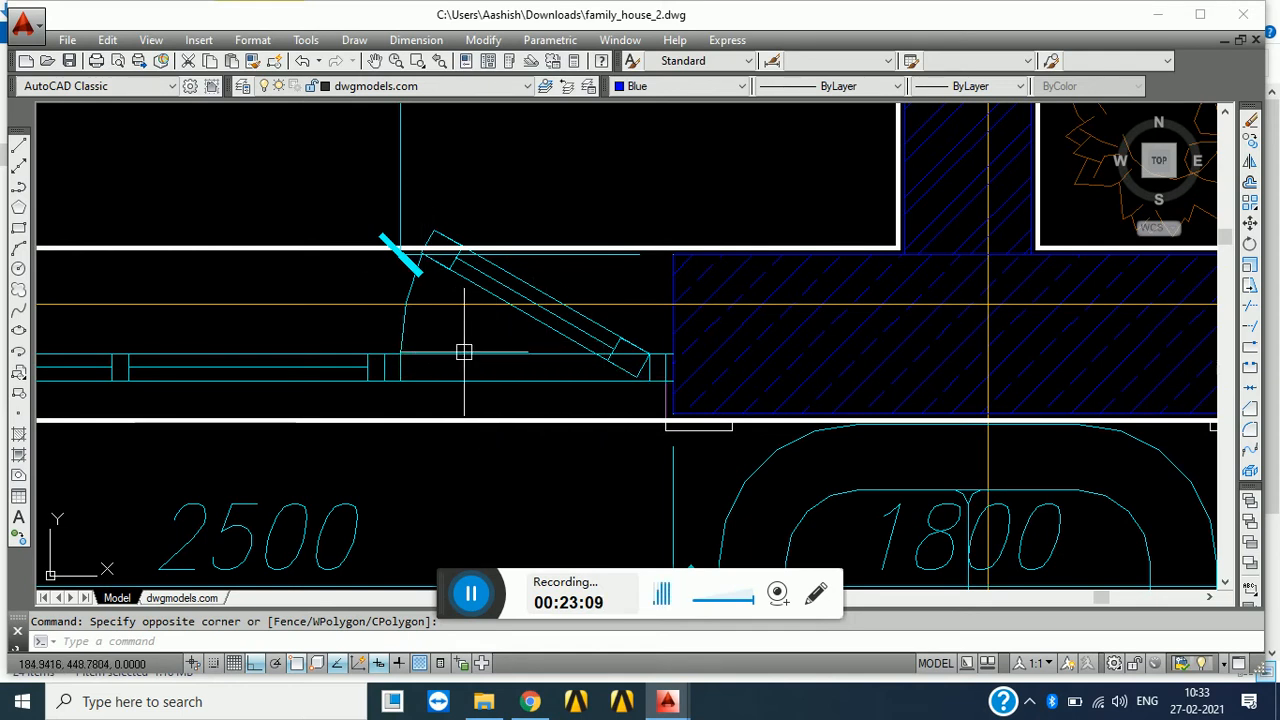
scroll(462, 350, down, 2)
scroll(458, 381, down, 2)
middle_drag(458, 381, 544, 345)
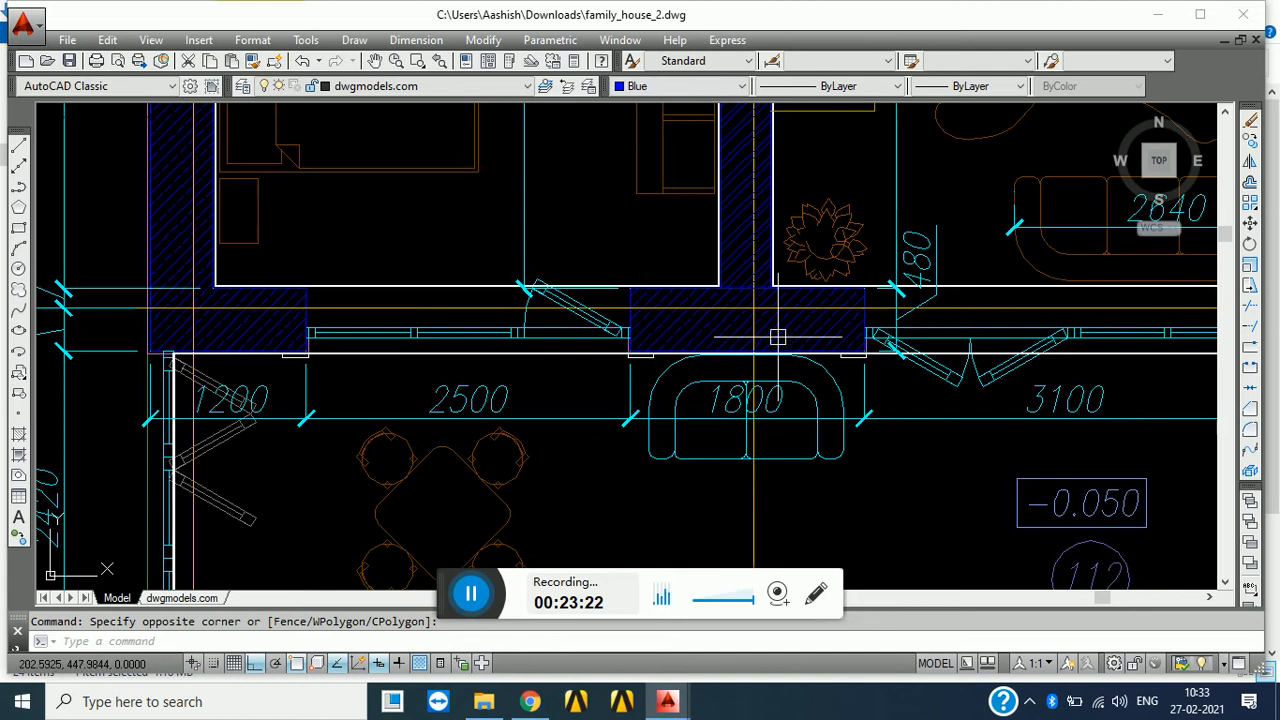
- Examine the hatched T-shaped wall junction above the 1800 dimension, including its outlines and axis lines
scroll(777, 331, up, 2)
scroll(697, 337, up, 1)
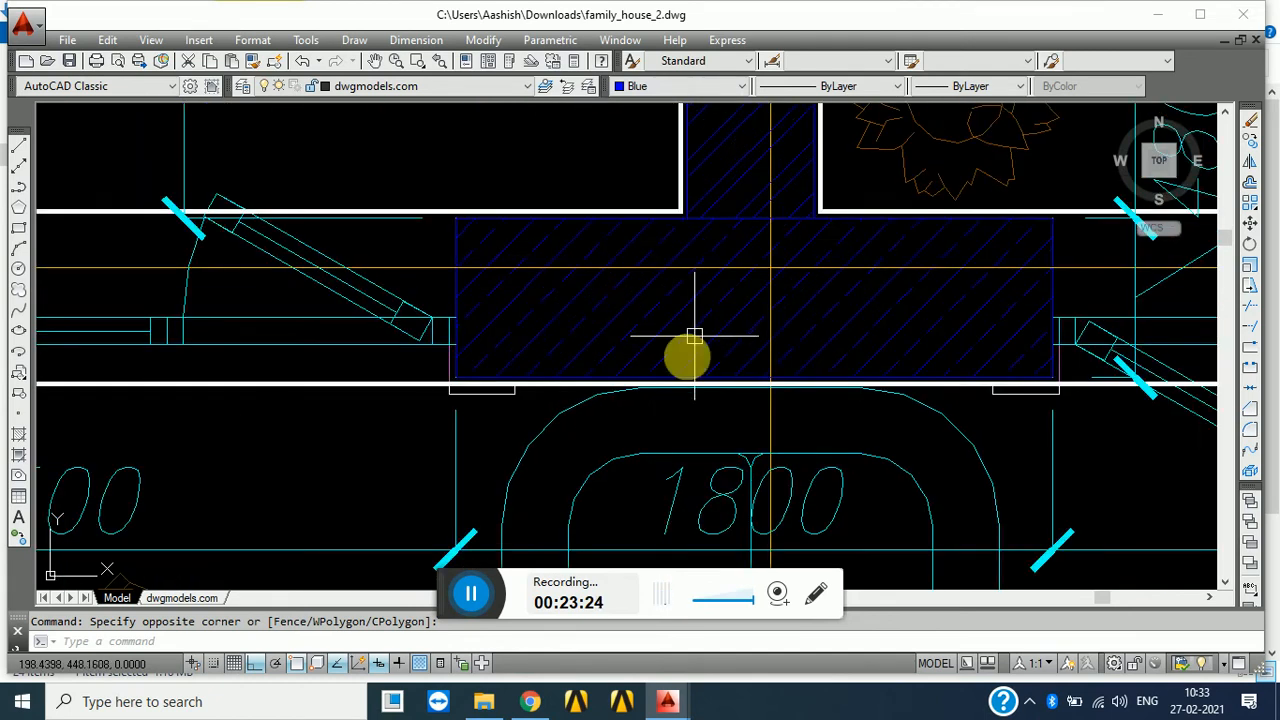
scroll(570, 431, up, 1)
scroll(578, 421, up, 2)
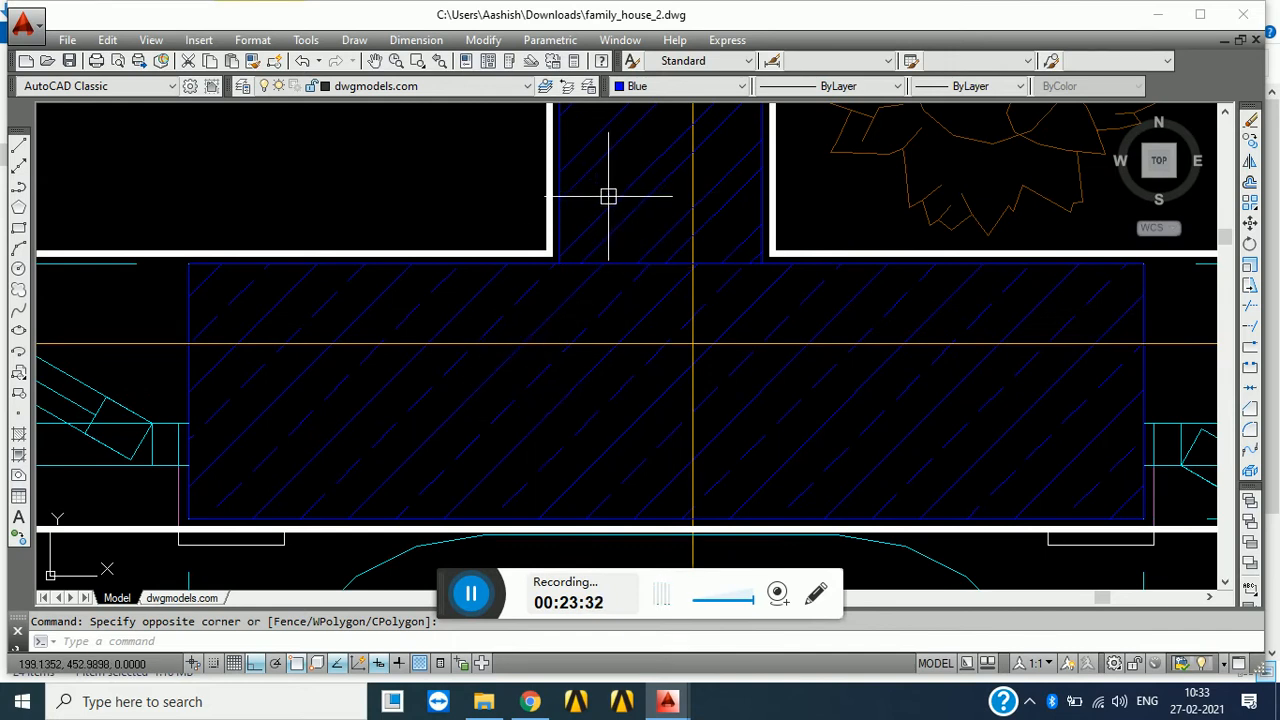
scroll(618, 236, down, 2)
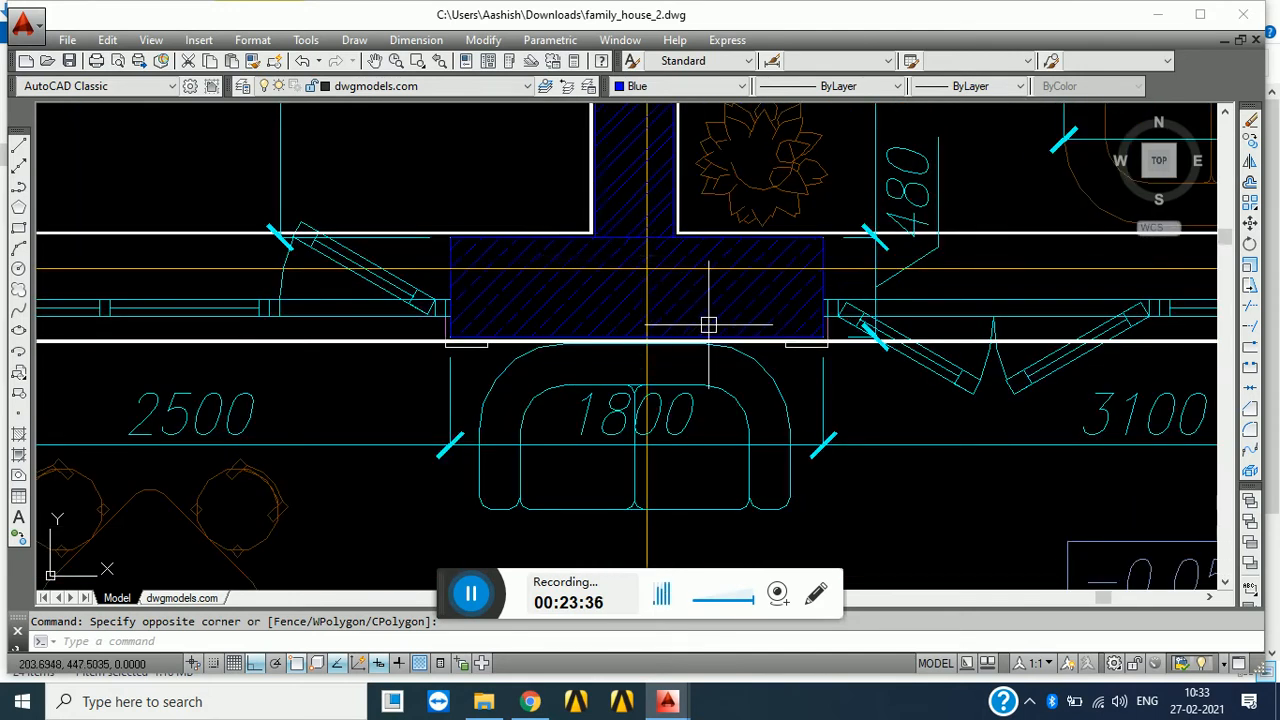
mouse_move(712, 330)
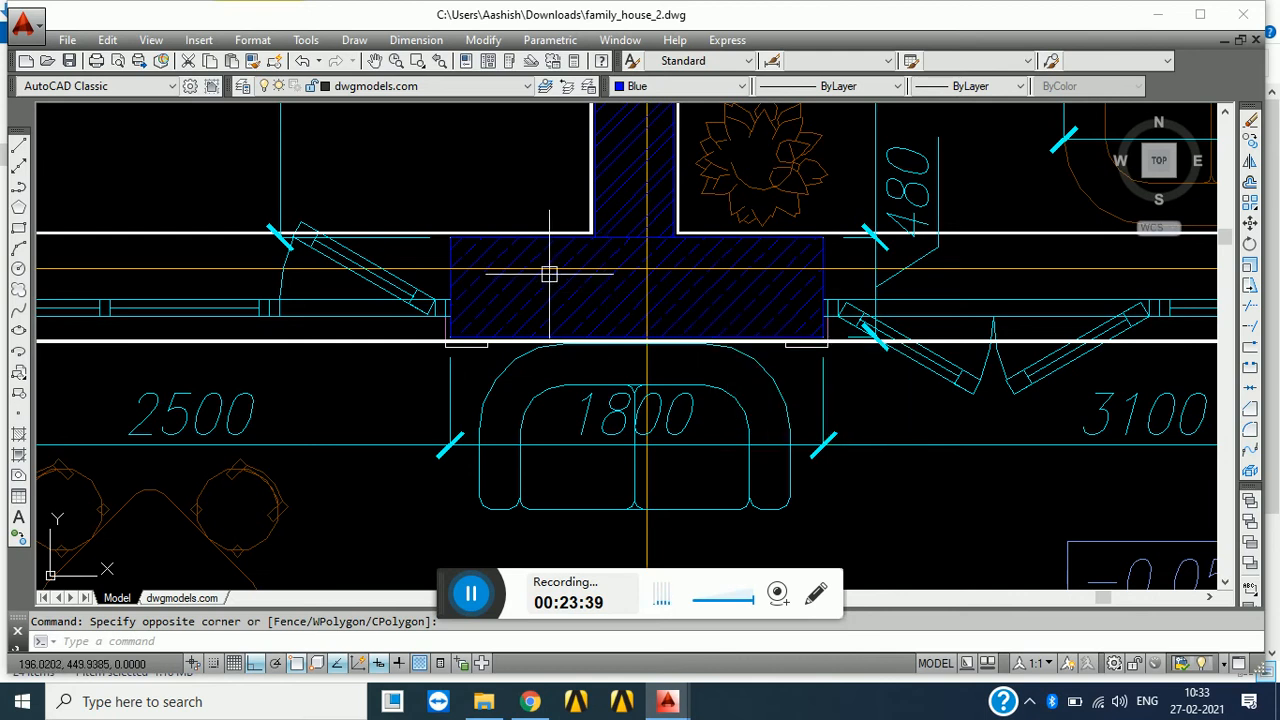
middle_drag(545, 282, 528, 334)
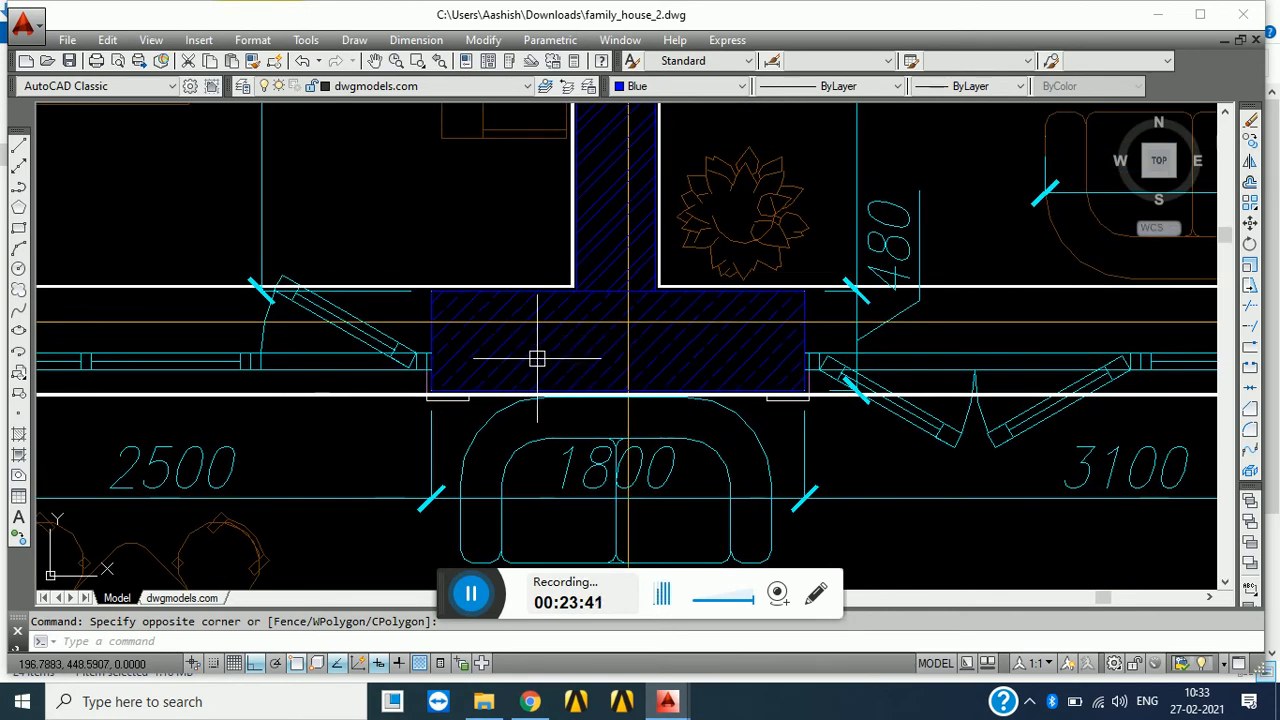
middle_drag(588, 361, 582, 453)
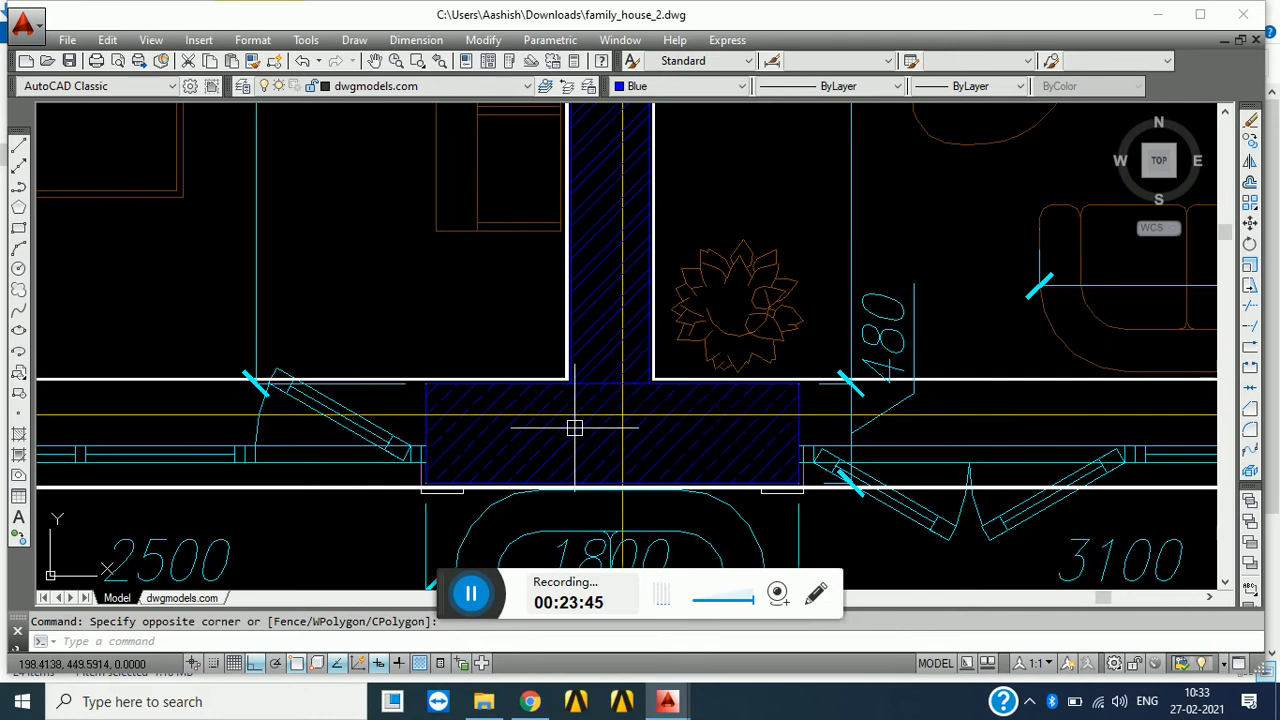
scroll(594, 391, up, 2)
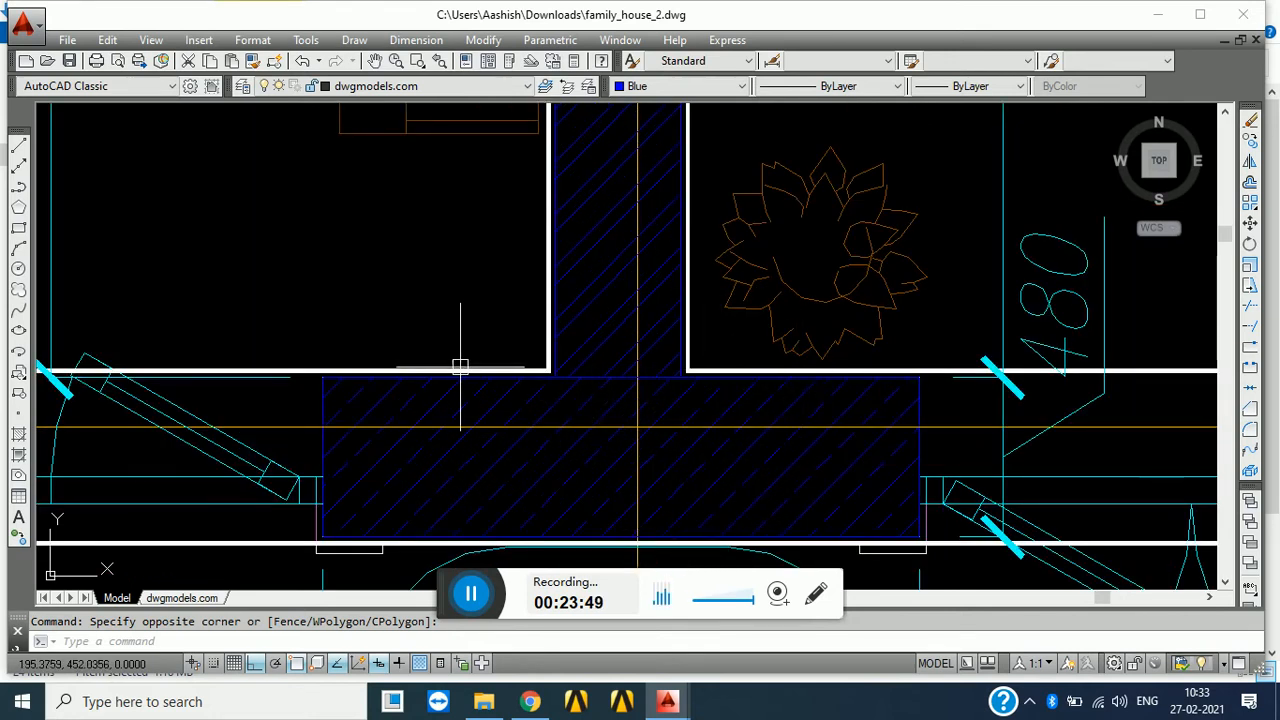
scroll(457, 366, up, 4)
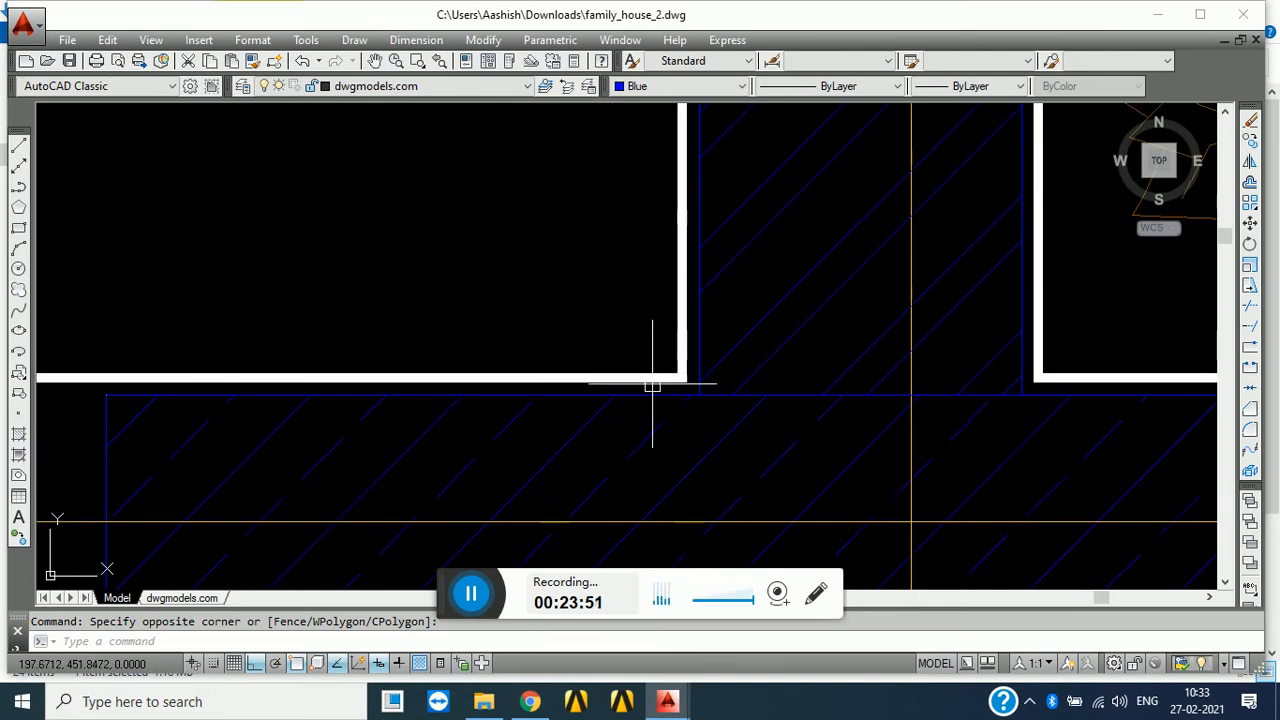
scroll(694, 390, down, 4)
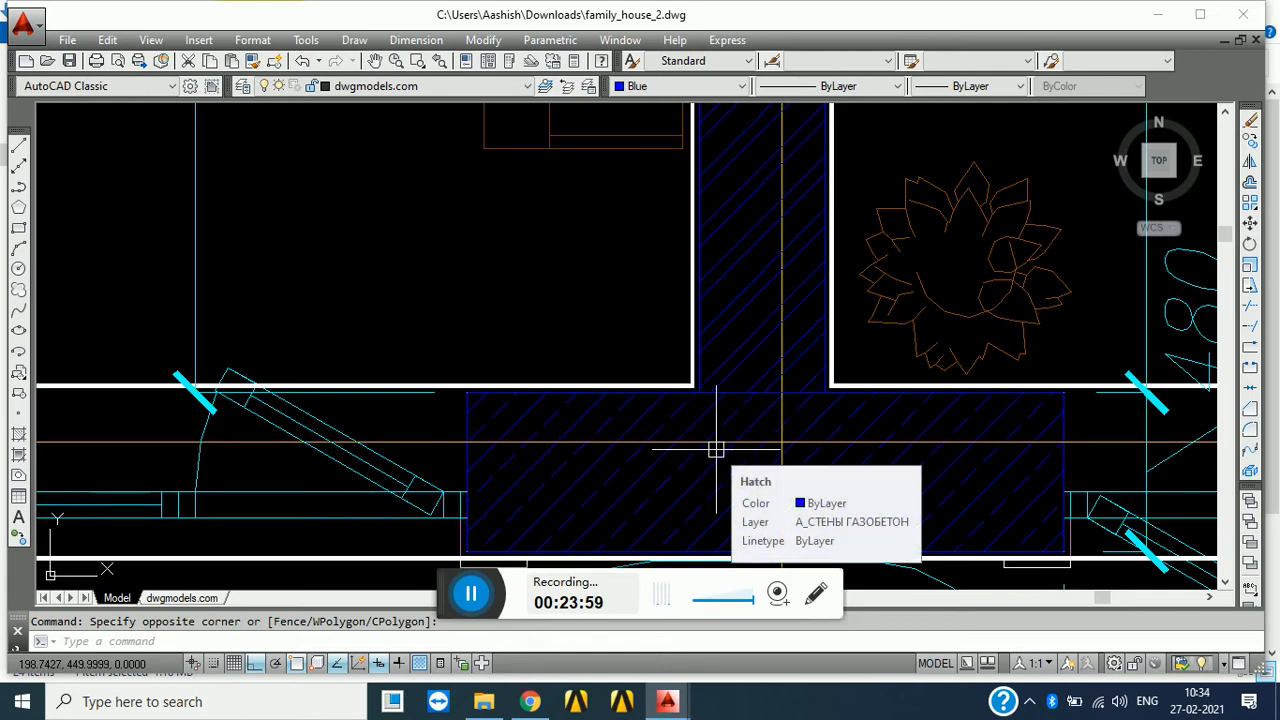
scroll(736, 410, down, 5)
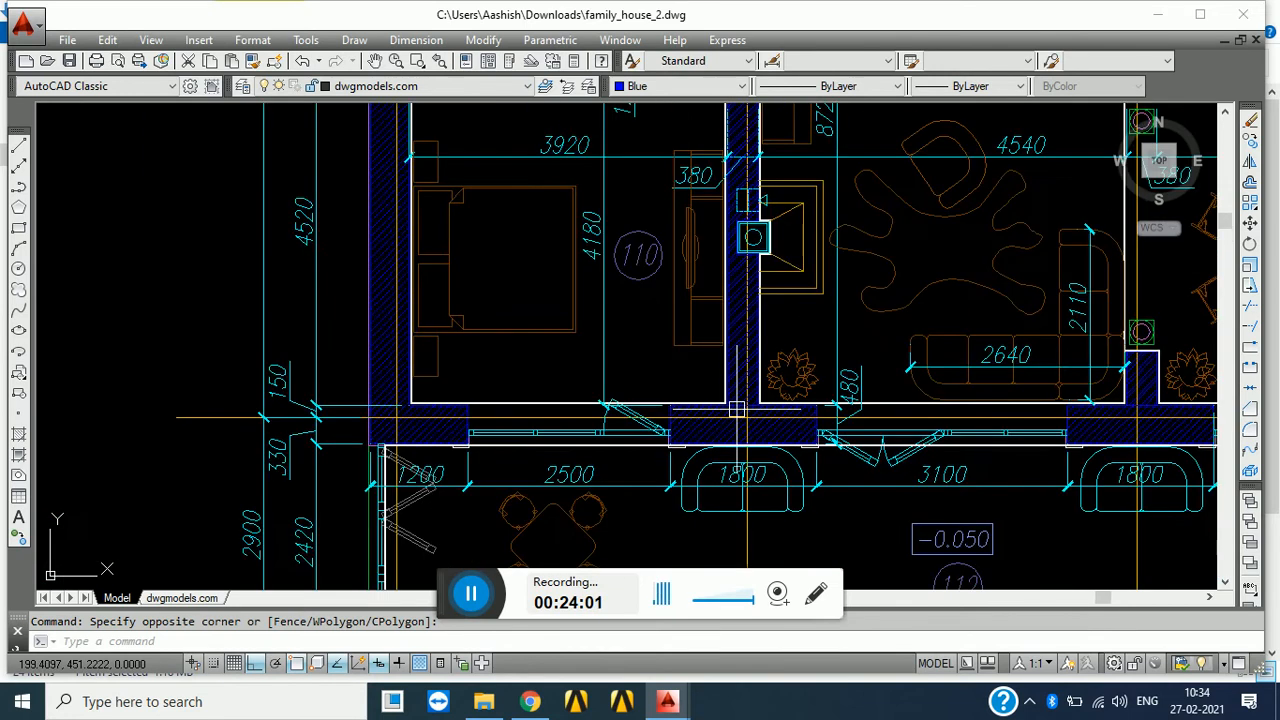
- Inspect the hatched outer wall of room 110, its corner, and the properties of its hatch and white polyline
scroll(466, 380, up, 6)
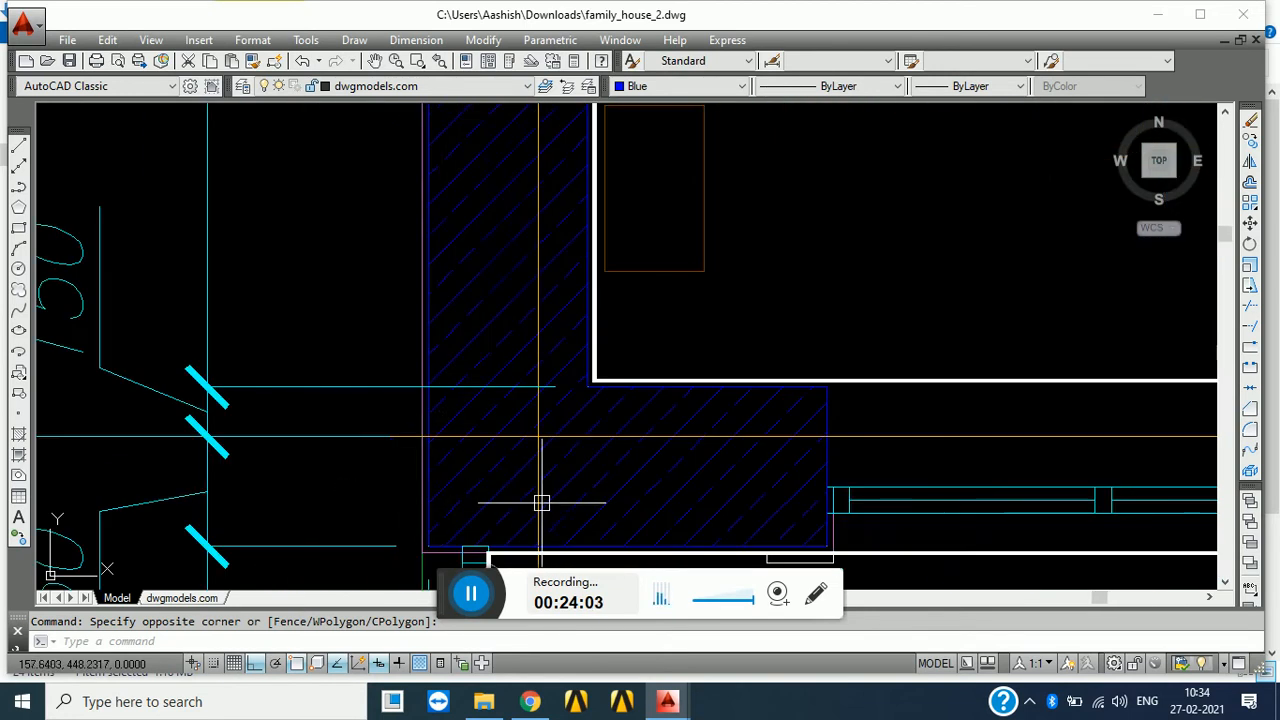
scroll(517, 466, down, 5)
middle_drag(580, 400, 583, 500)
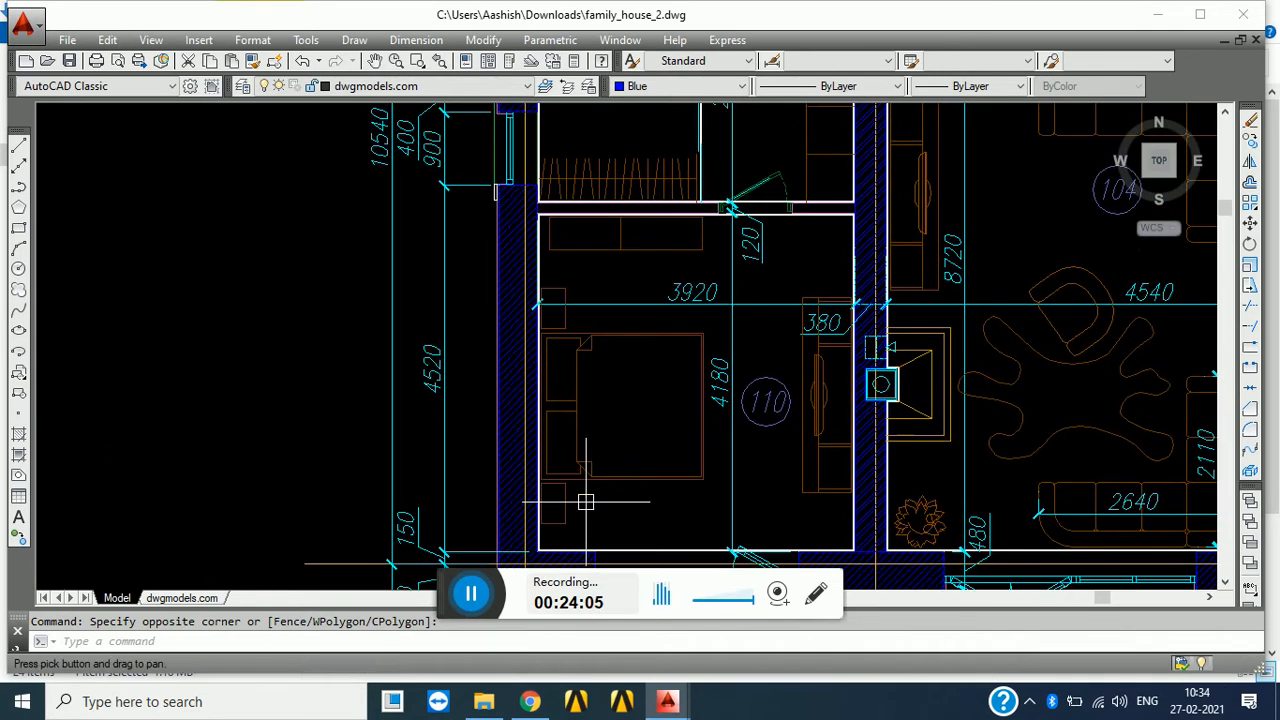
scroll(509, 362, up, 3)
scroll(543, 437, up, 3)
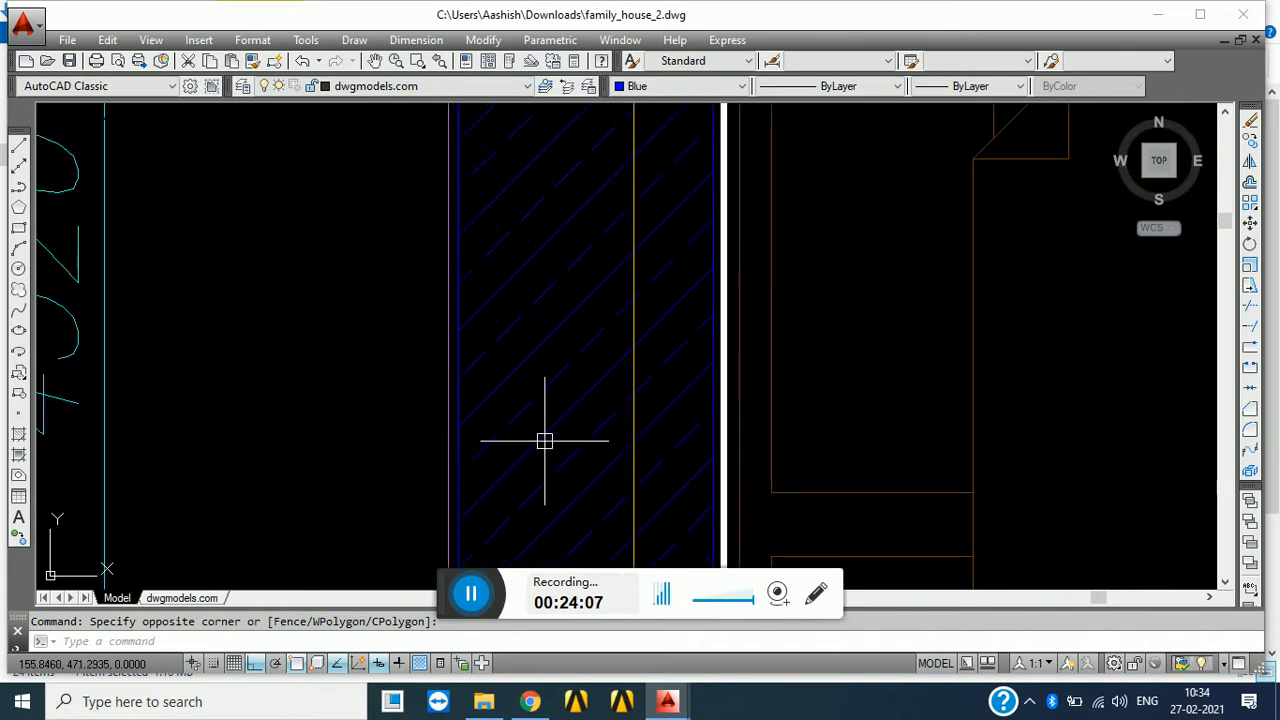
scroll(705, 430, up, 2)
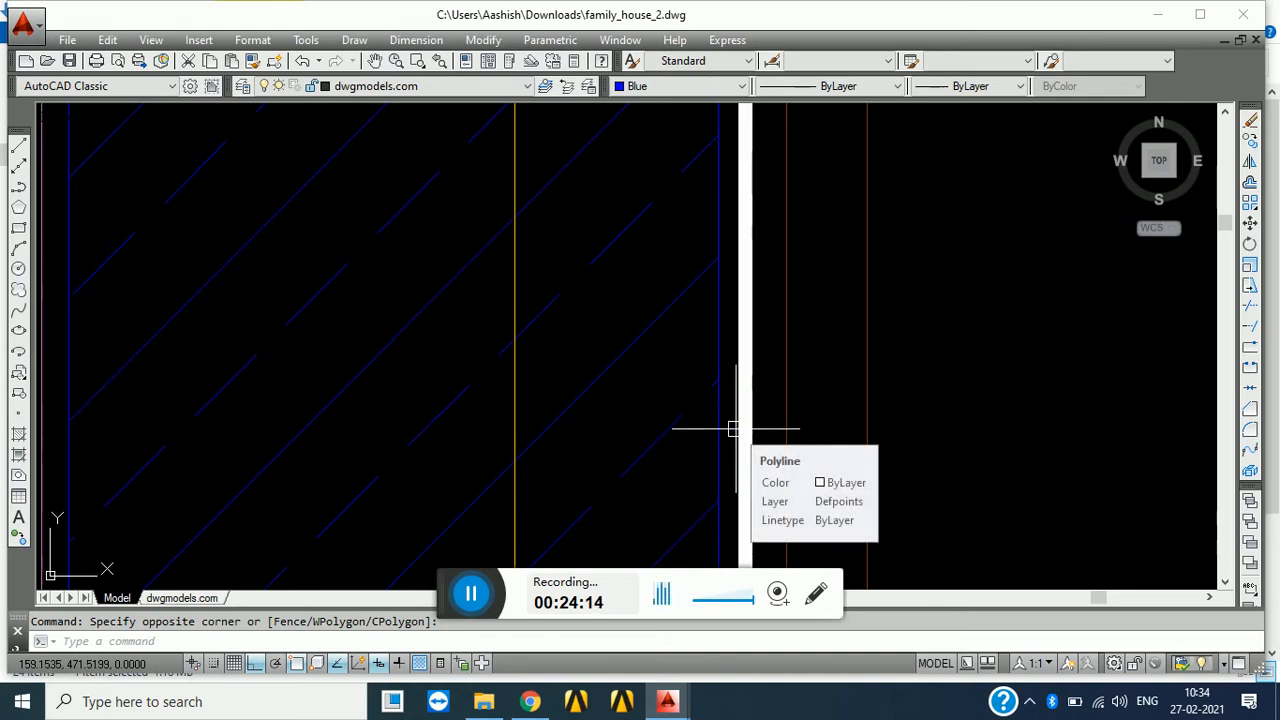
scroll(733, 430, down, 5)
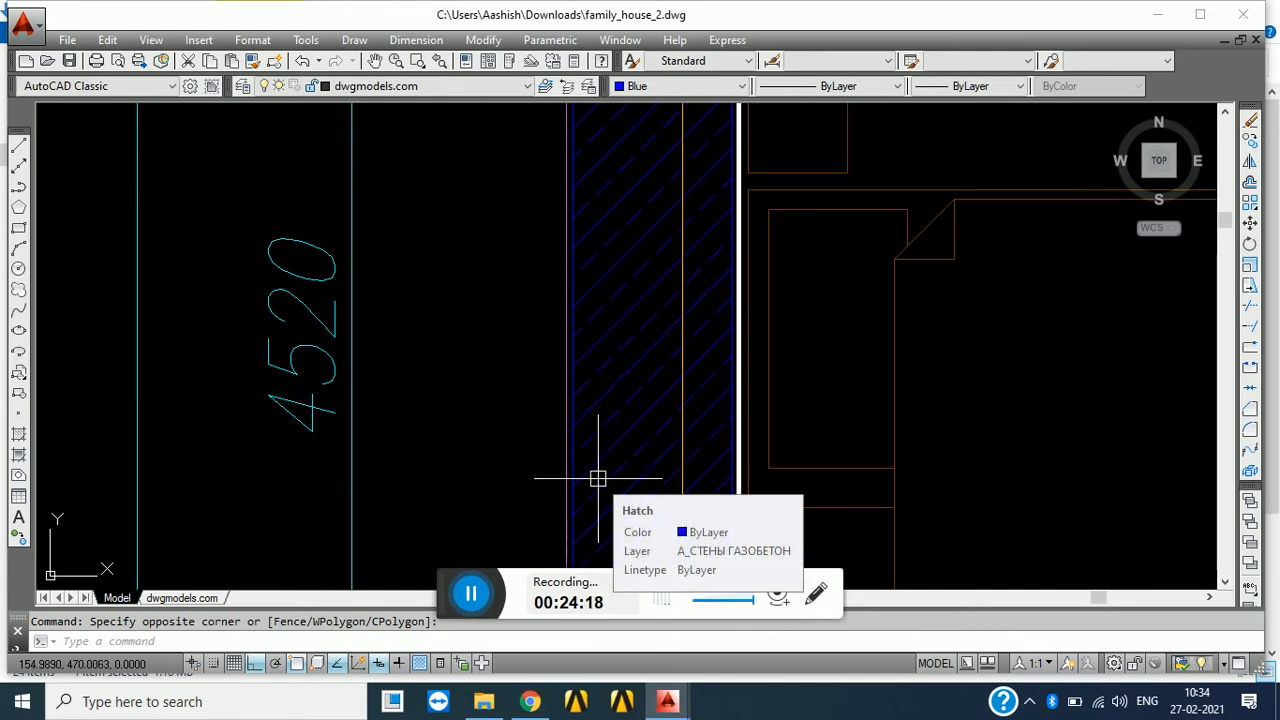
scroll(700, 434, down, 4)
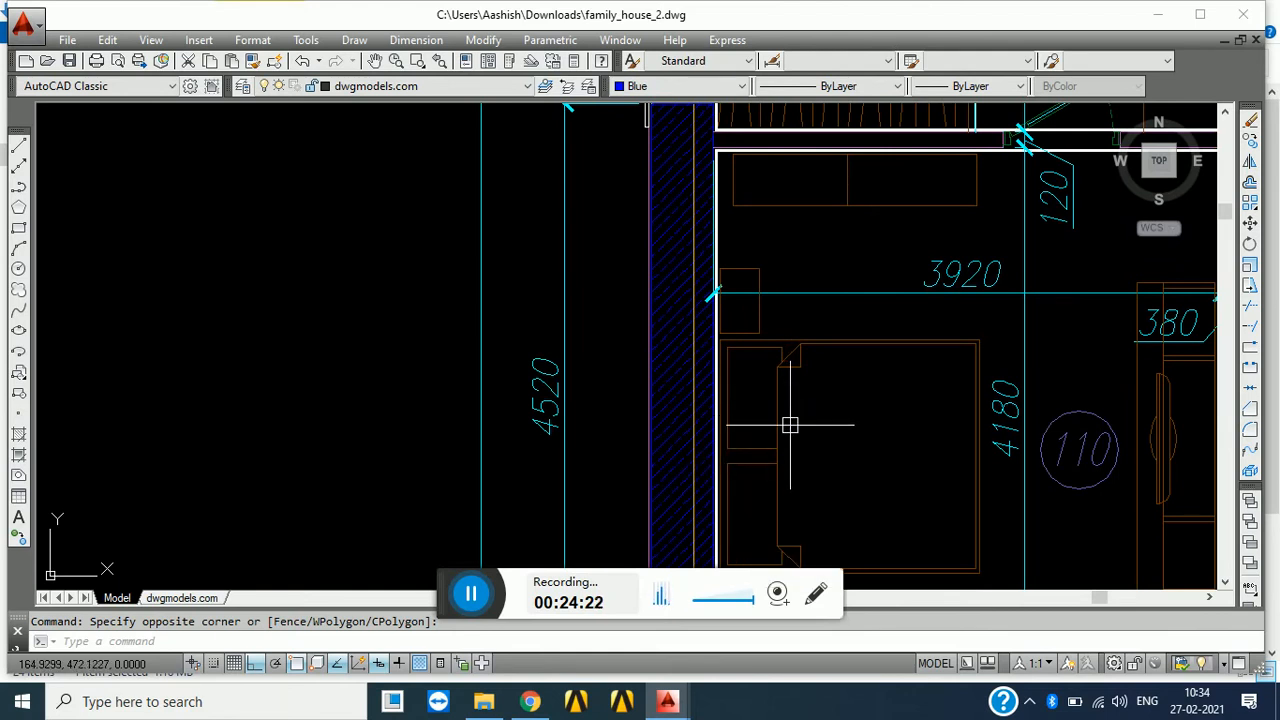
middle_drag(748, 390, 661, 225)
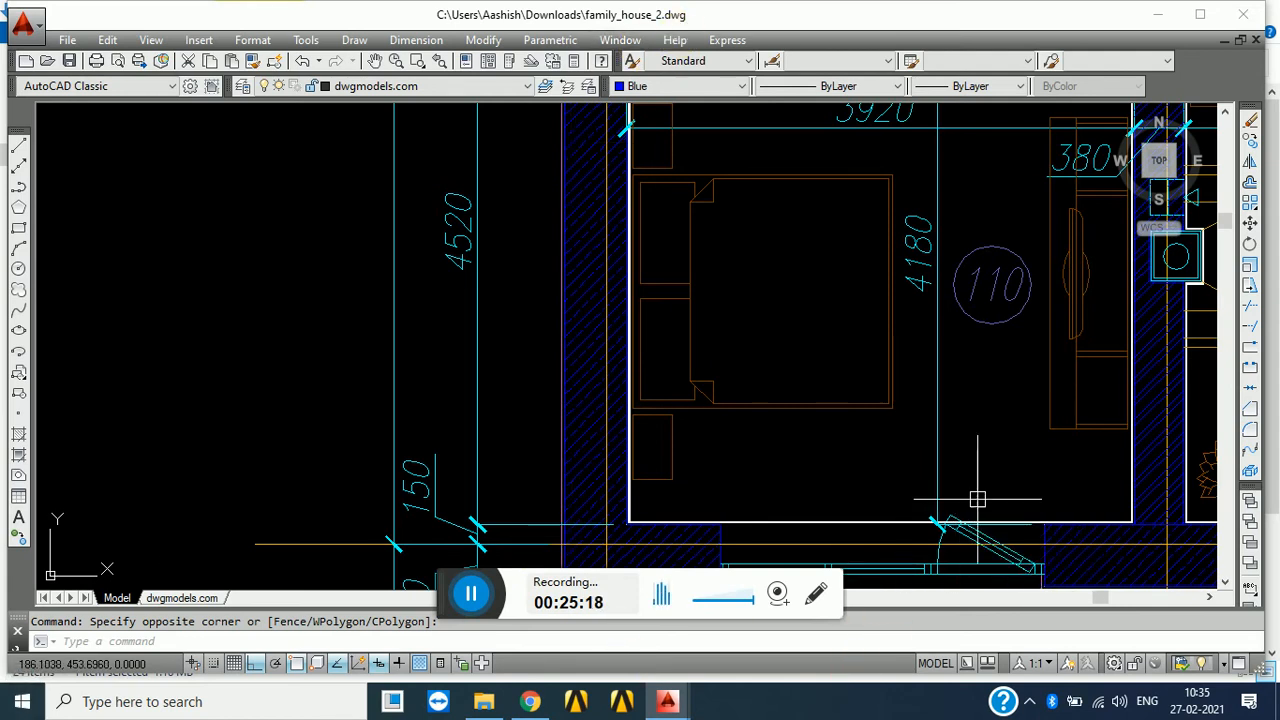
- Examine the ground-floor room layout, with a close look at the staircase and piano in room 104
scroll(897, 462, down, 4)
middle_drag(895, 462, 798, 507)
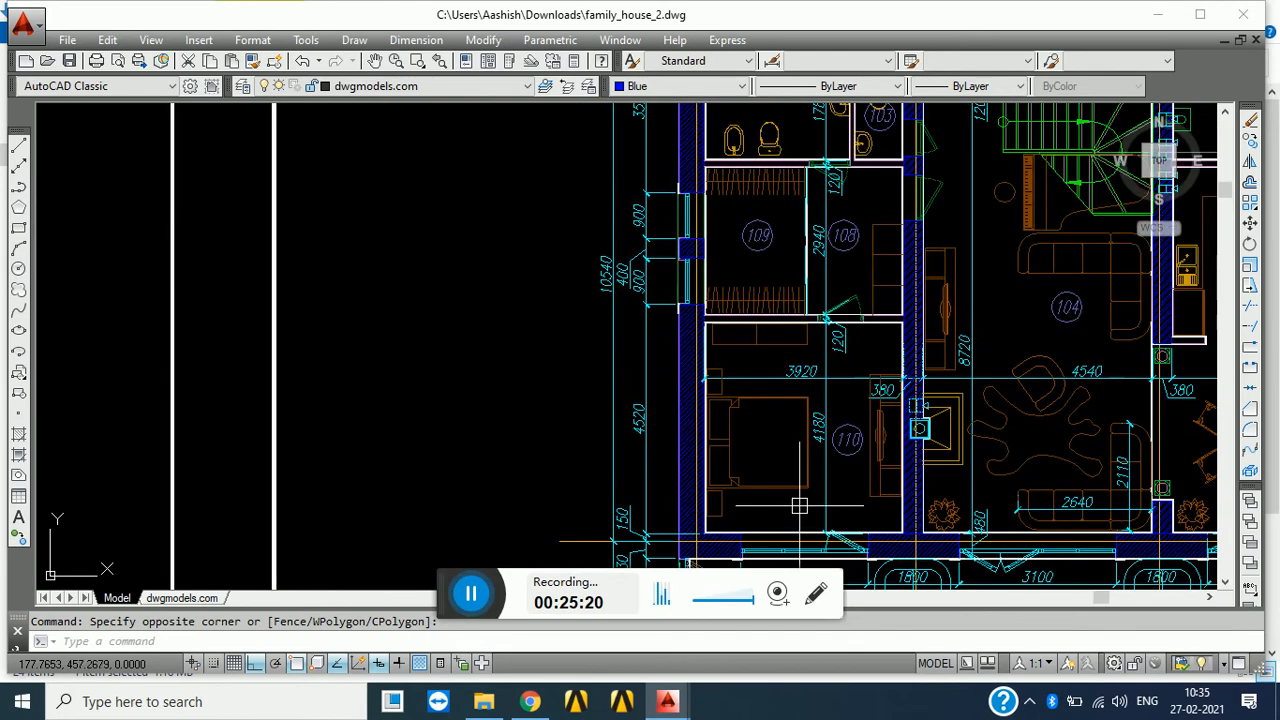
middle_drag(851, 471, 532, 474)
middle_drag(768, 397, 637, 535)
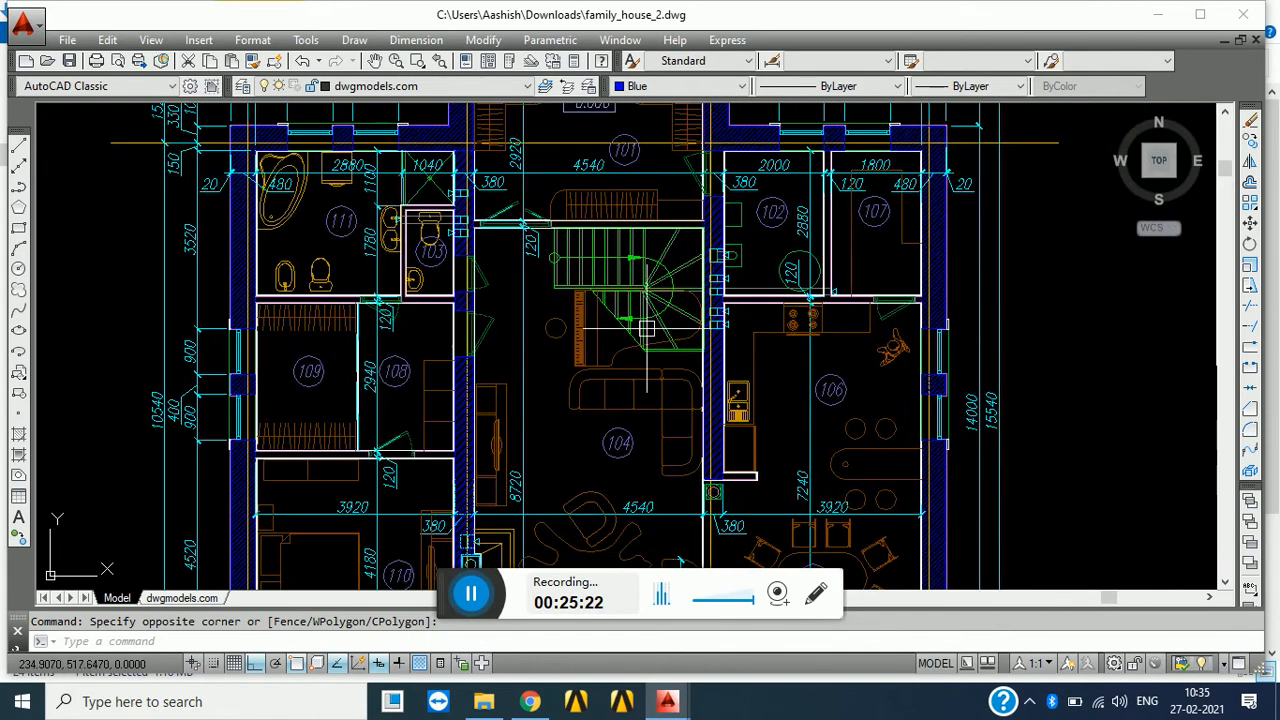
scroll(667, 330, up, 4)
scroll(600, 425, down, 3)
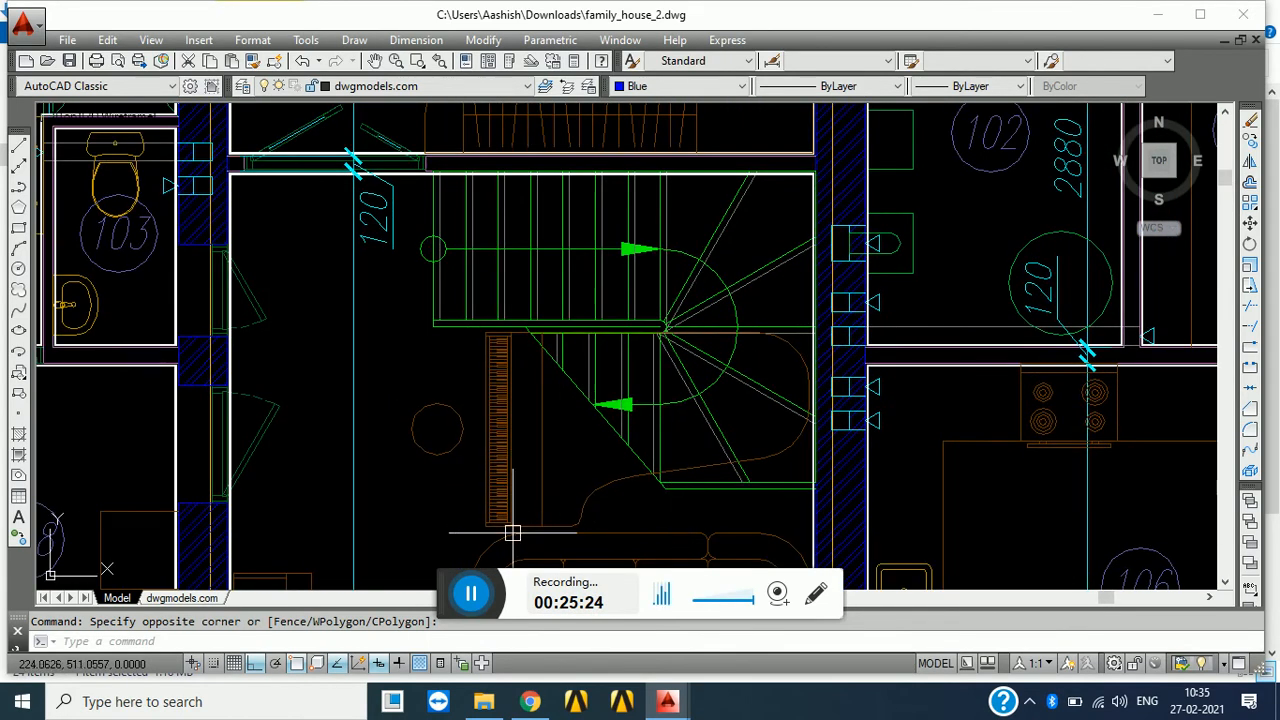
scroll(509, 529, up, 5)
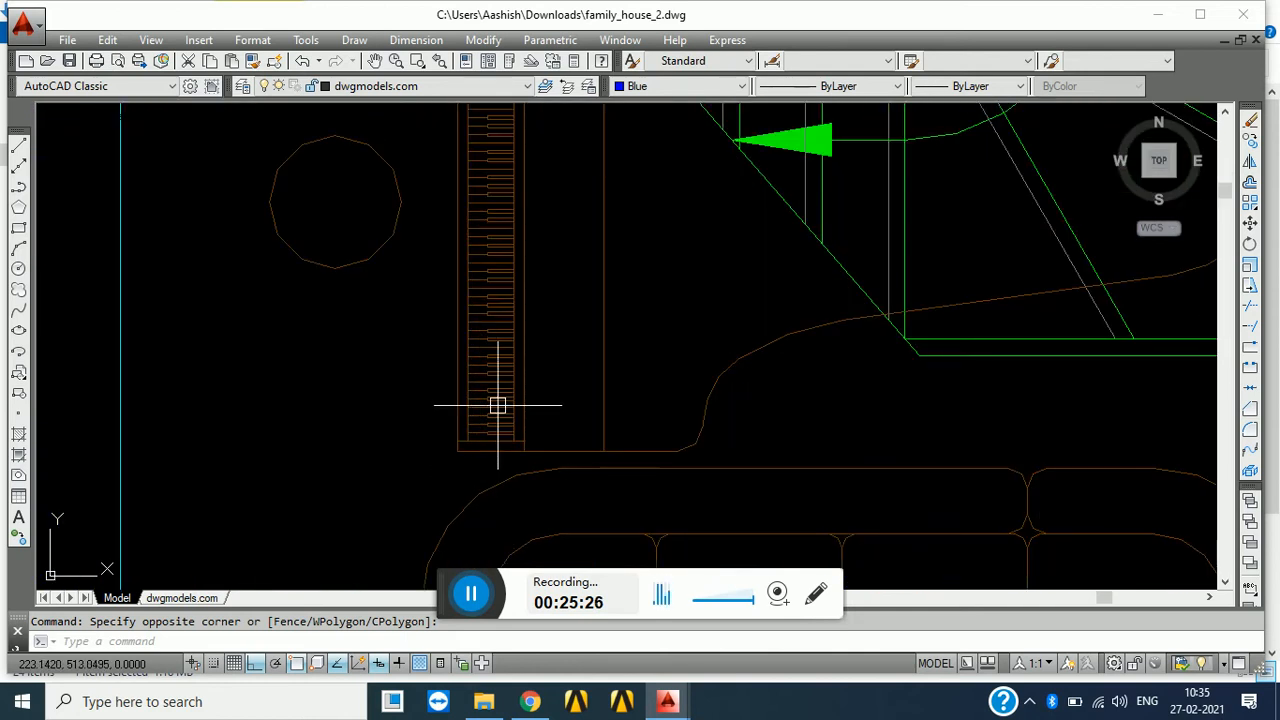
scroll(502, 441, down, 1)
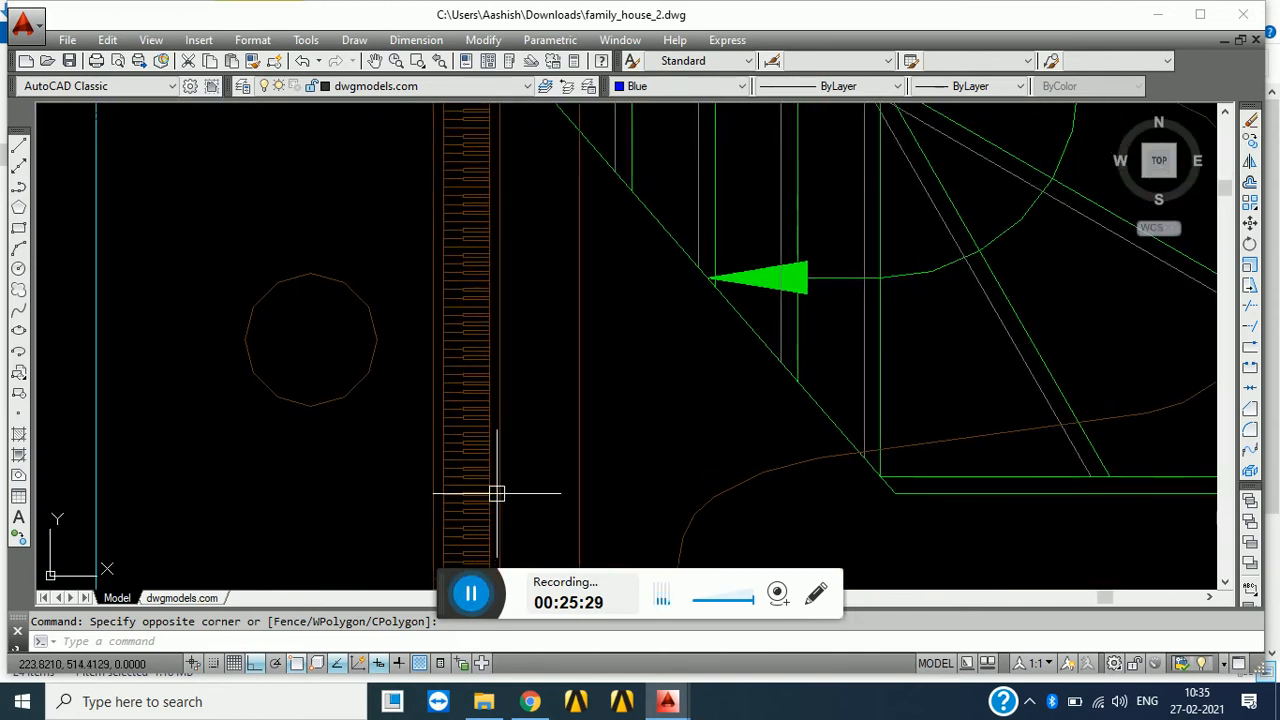
scroll(506, 483, down, 2)
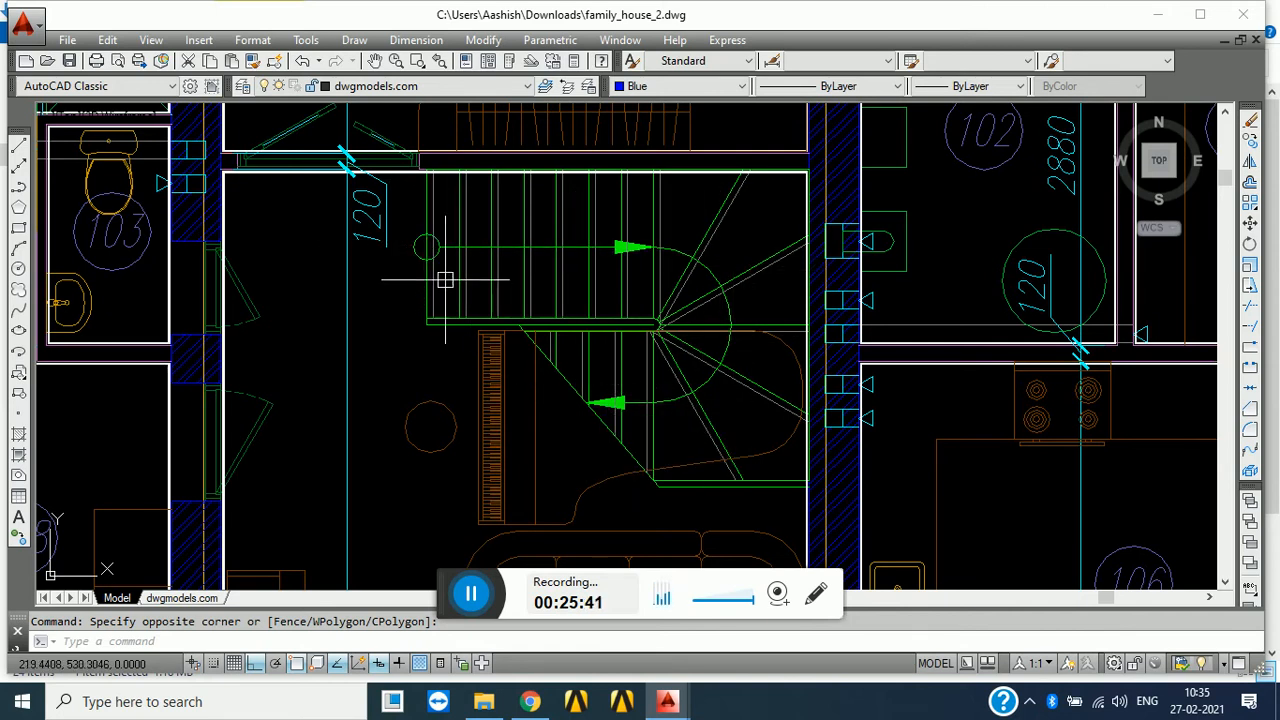
scroll(638, 370, down, 2)
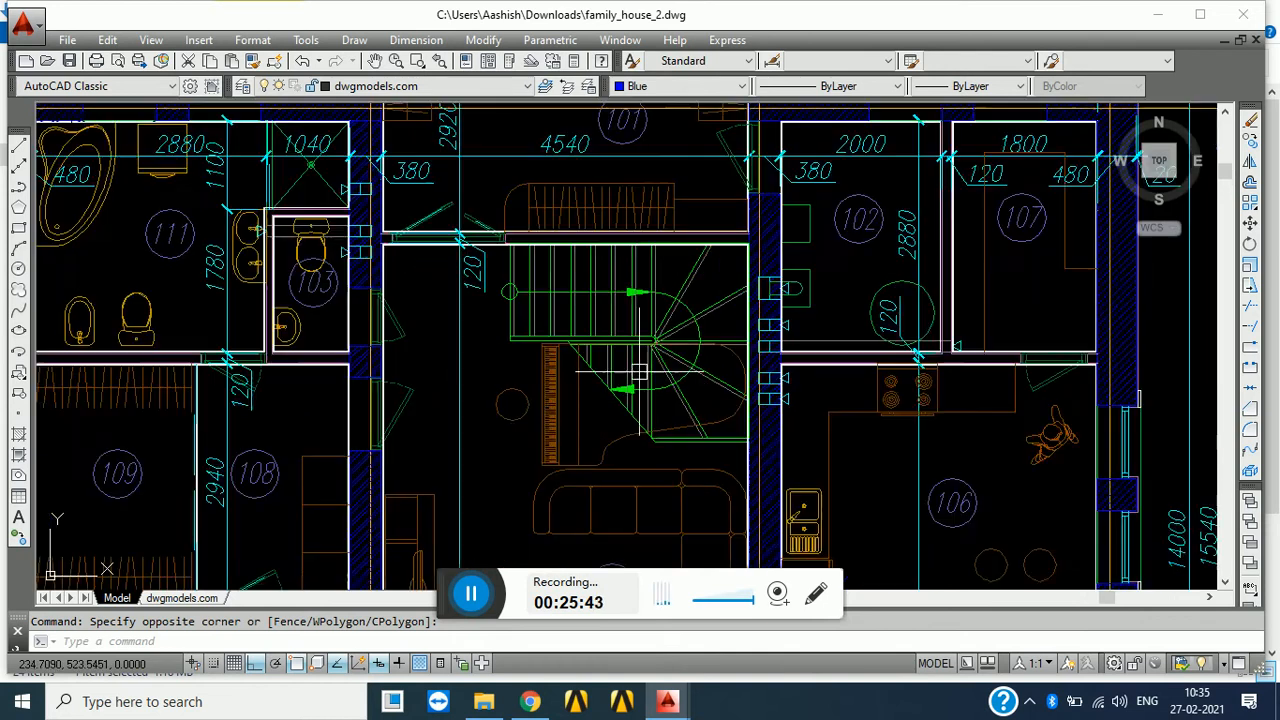
mouse_move(489, 427)
middle_down()
mouse_move(535, 448)
mouse_move(755, 465)
middle_up()
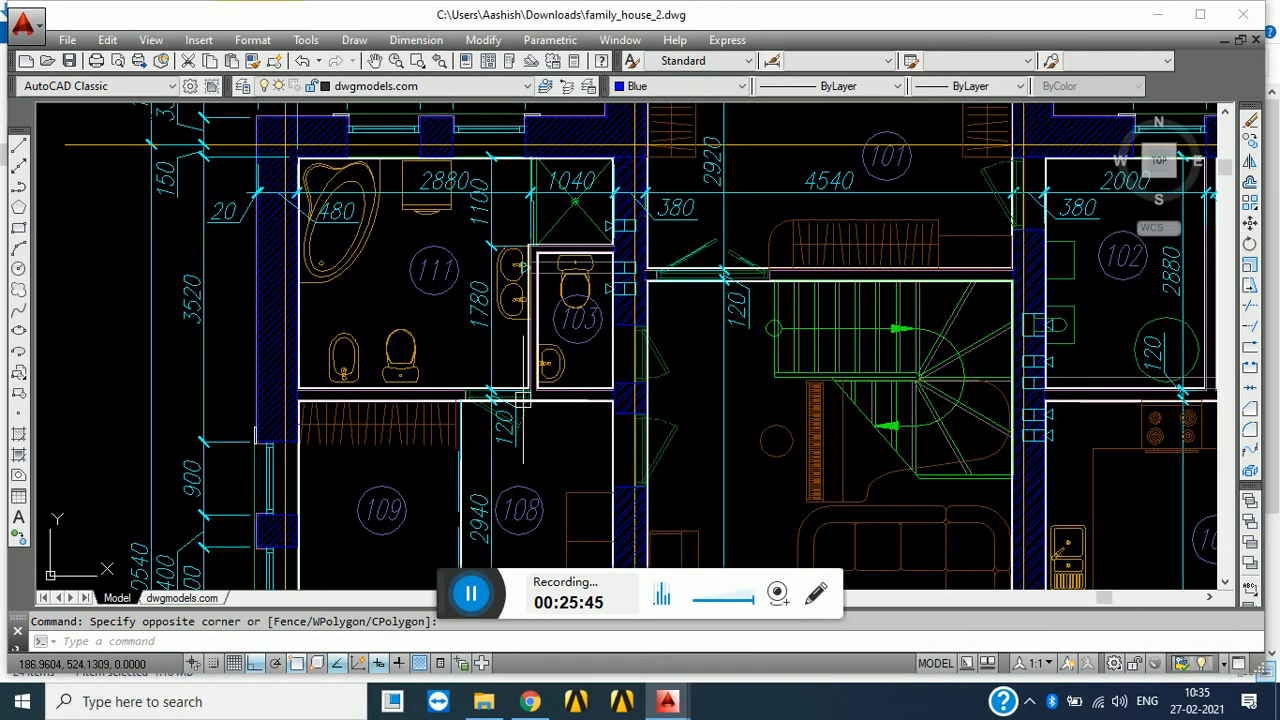
- Examine the sanitary fixtures in rooms 111 and 103 and the pair of windows in the bathroom's outer wall
scroll(301, 222, up, 2)
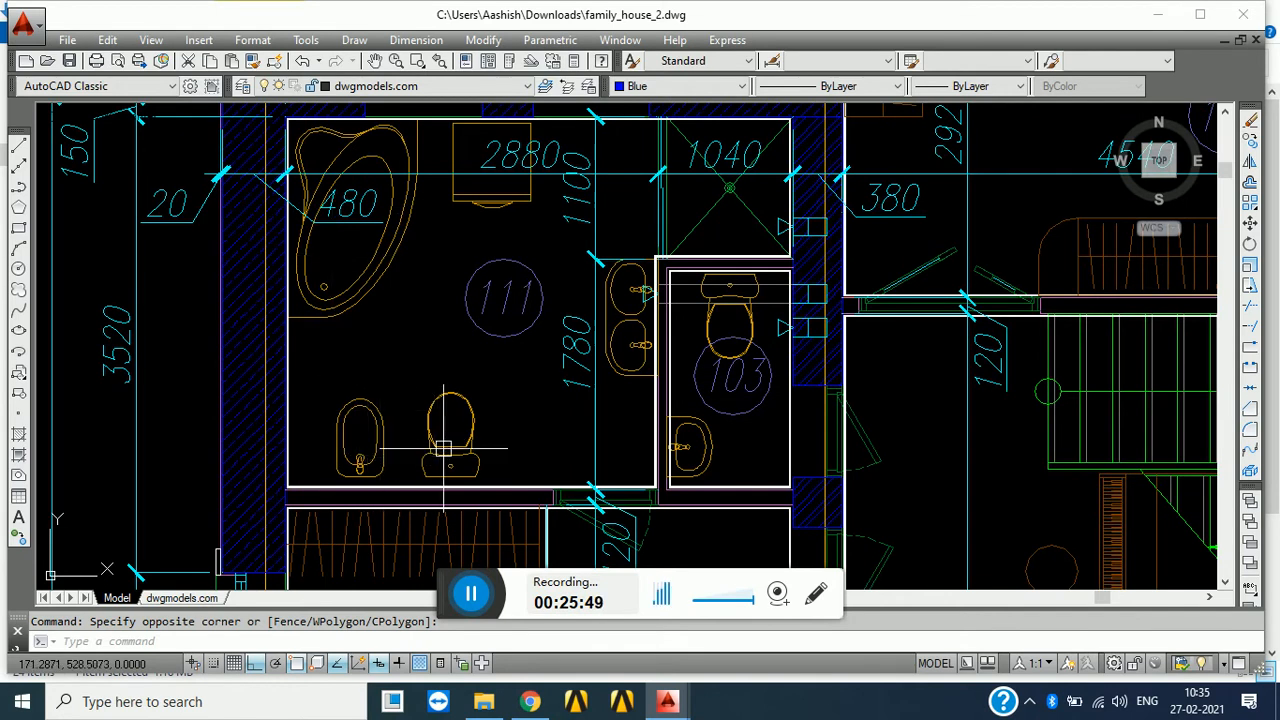
click(515, 375)
middle_drag(515, 375, 328, 453)
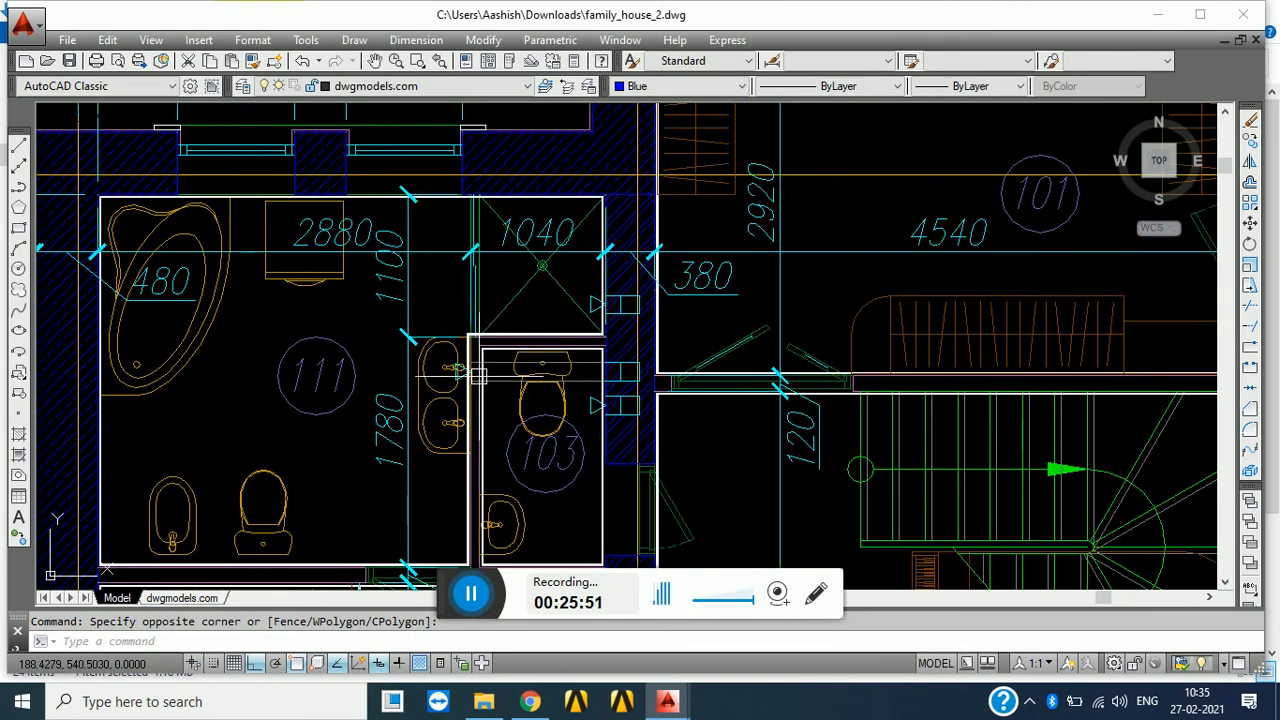
middle_drag(308, 378, 414, 522)
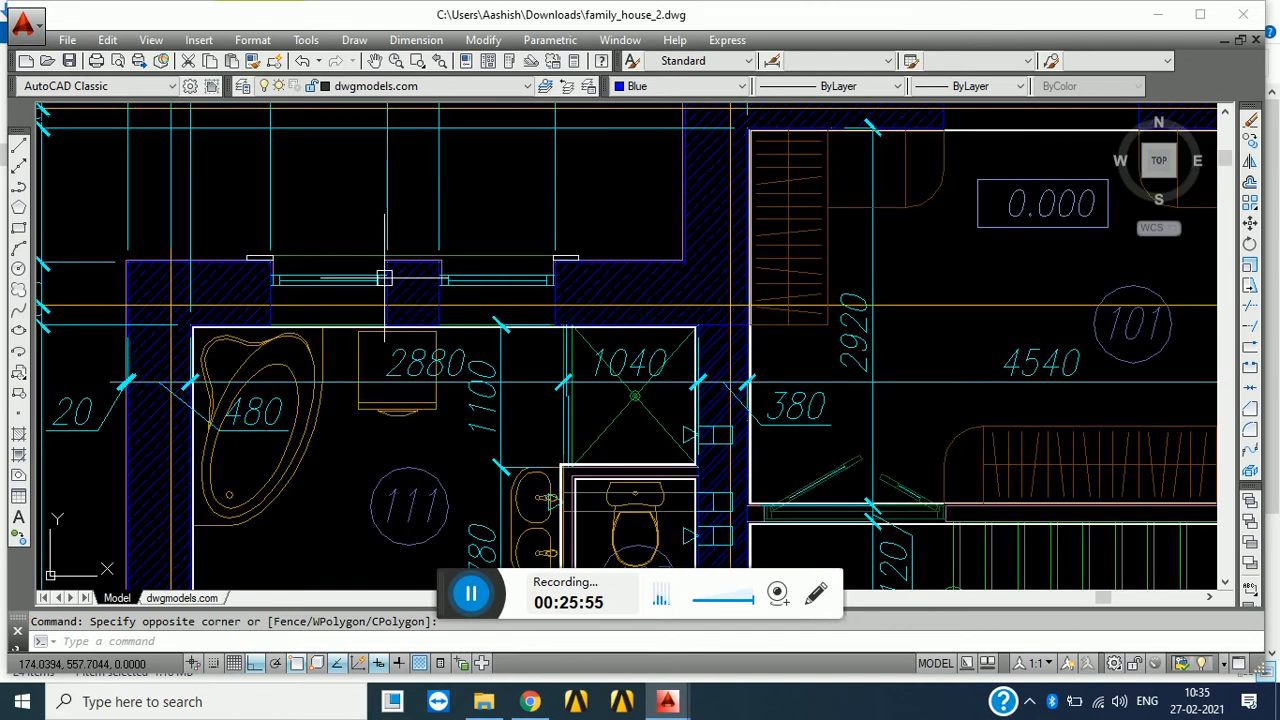
scroll(505, 378, down, 4)
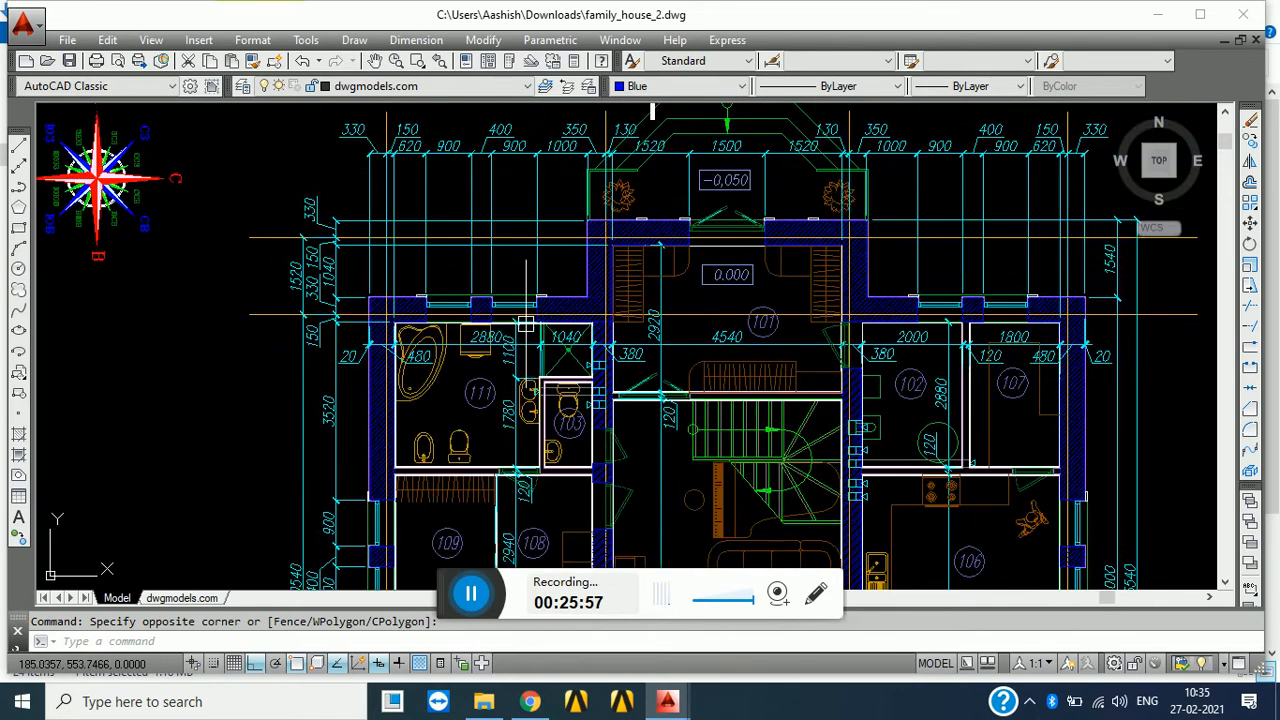
middle_drag(505, 378, 426, 431)
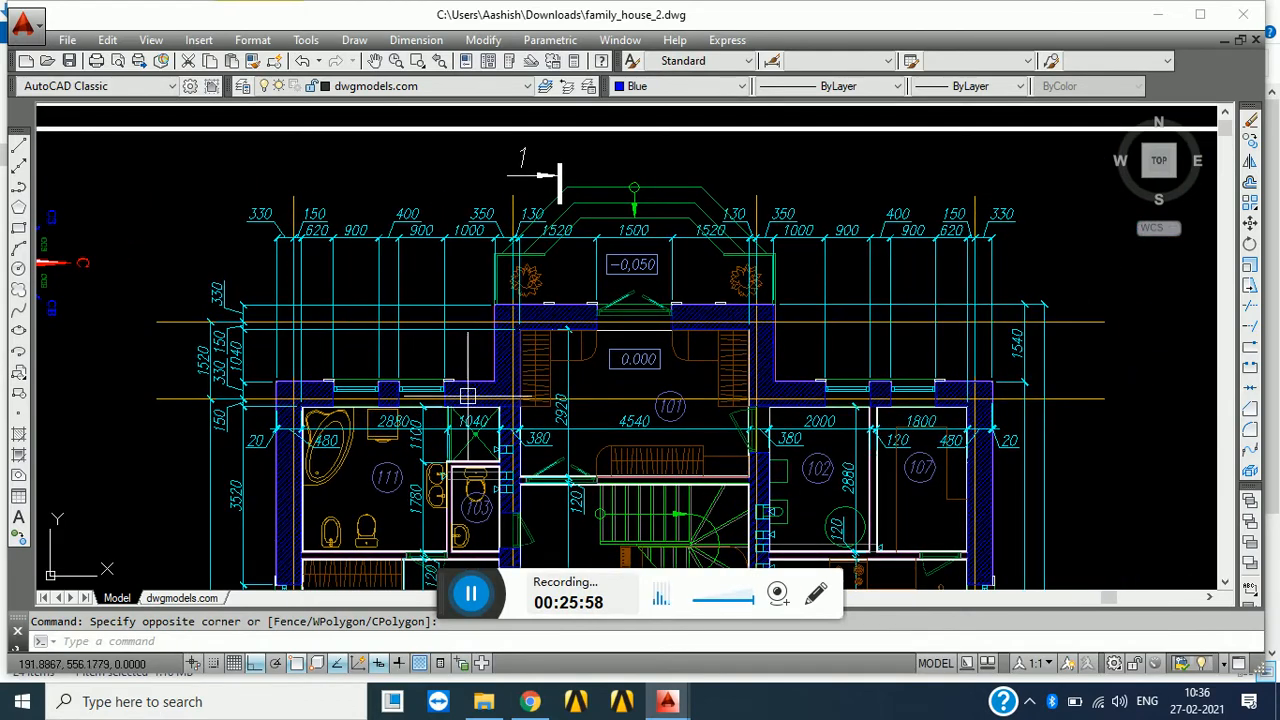
- Inspect the double entrance door of room 101 and the properties of the porch step outline outside it
scroll(623, 343, up, 4)
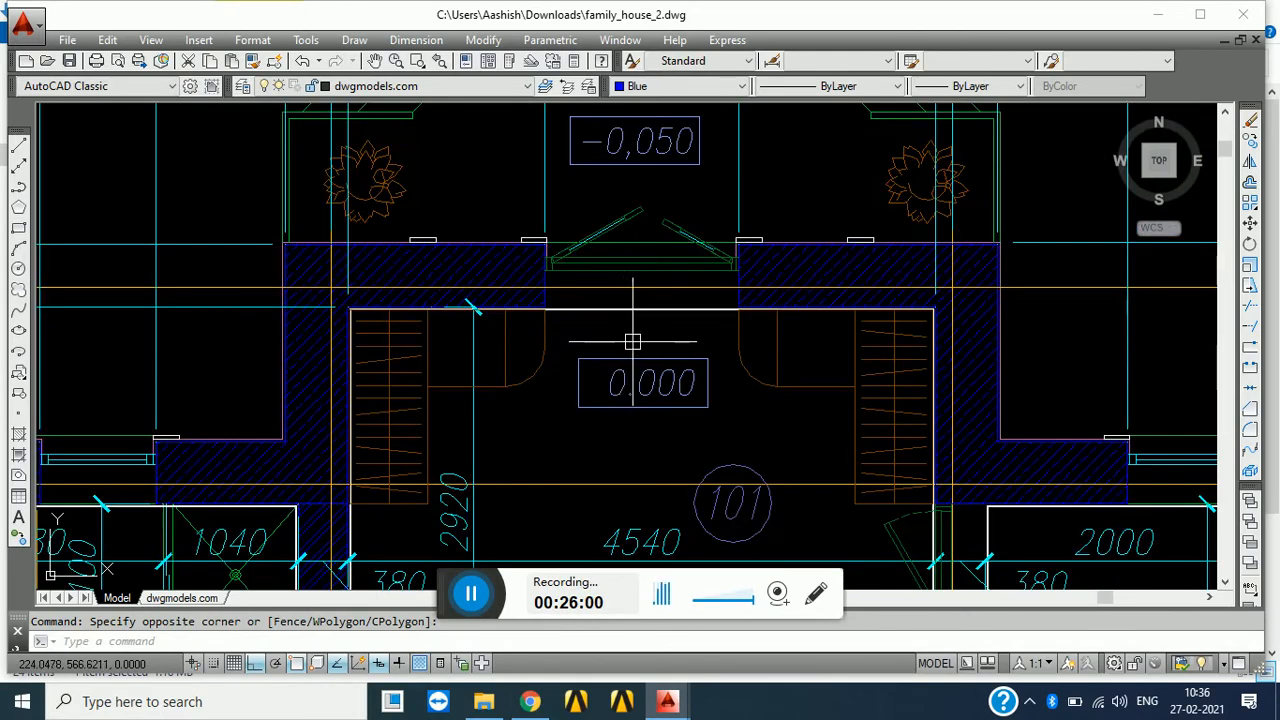
middle_drag(623, 343, 573, 474)
scroll(528, 394, up, 6)
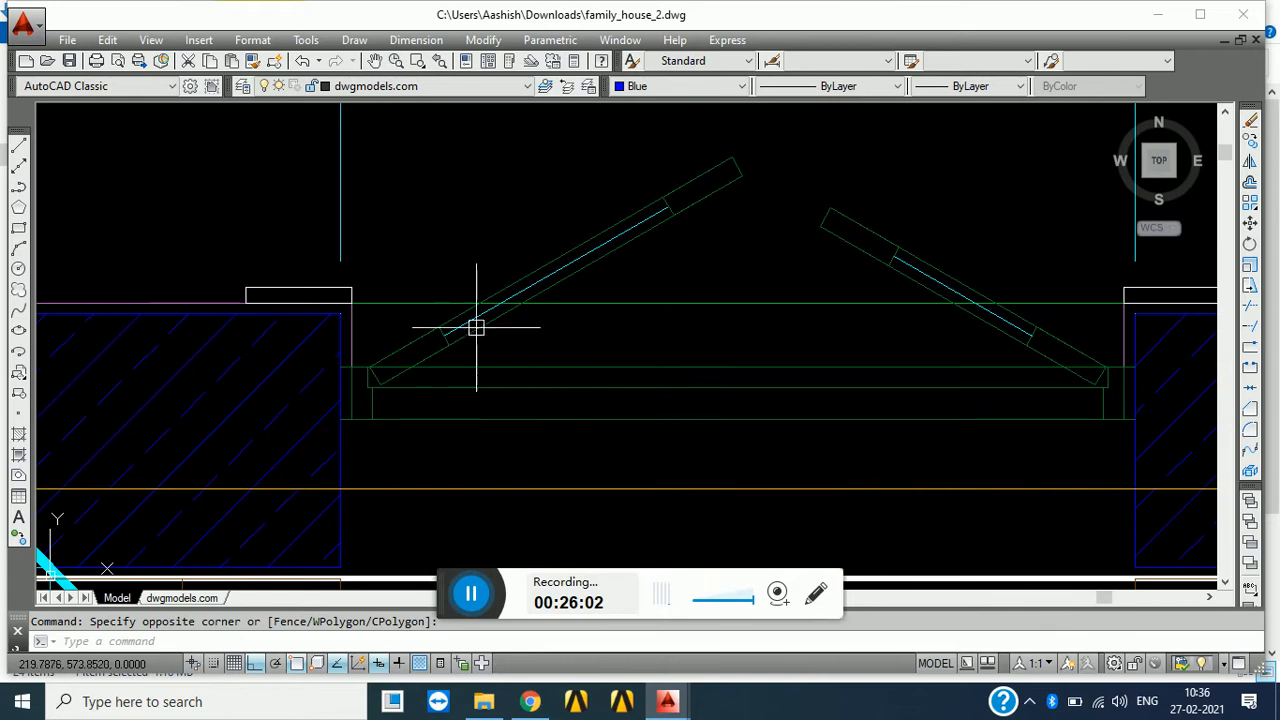
scroll(374, 411, down, 8)
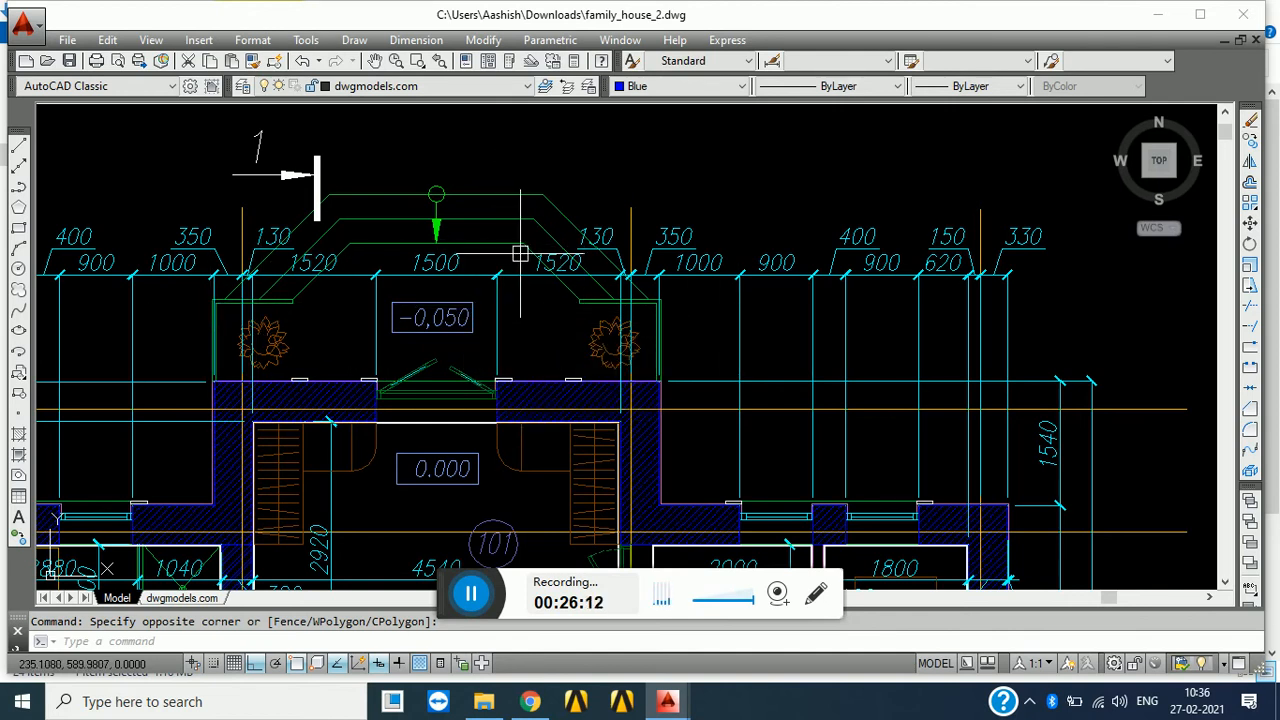
mouse_move(520, 254)
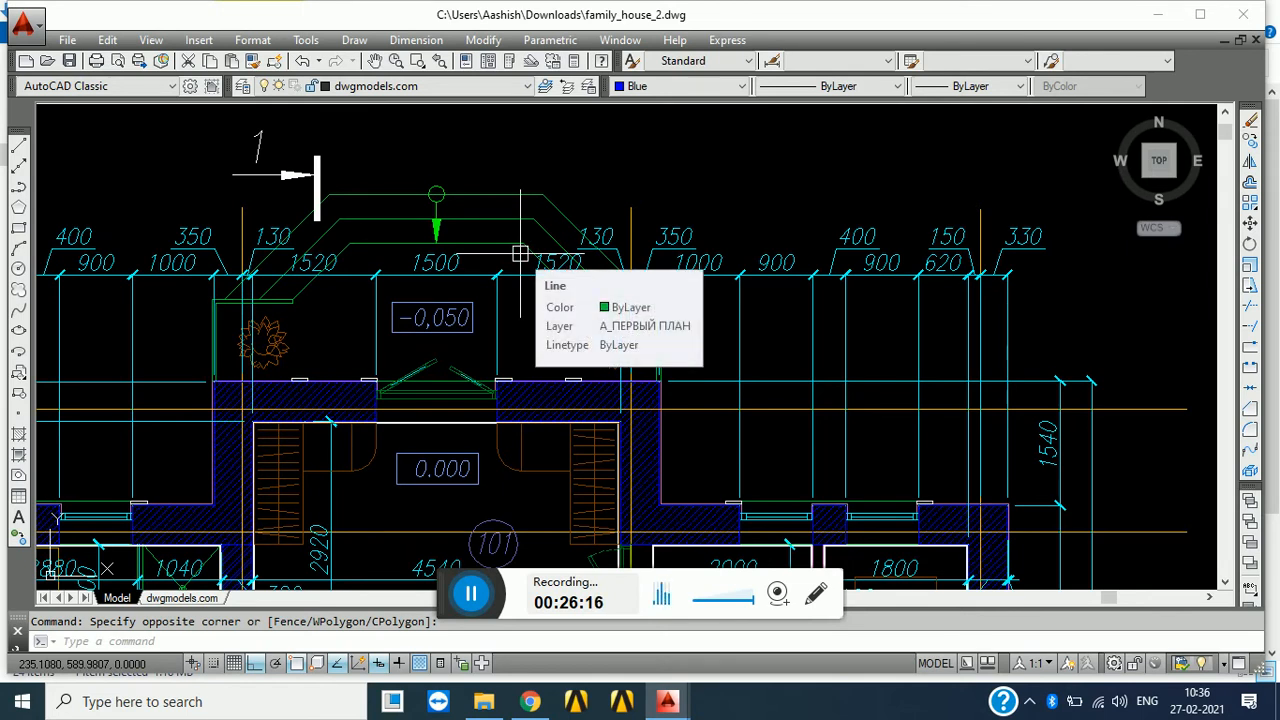
- Examine rooms 102 and 107 and the hanging wardrobe along the wall between room 101 and the staircase
middle_drag(680, 397, 590, 90)
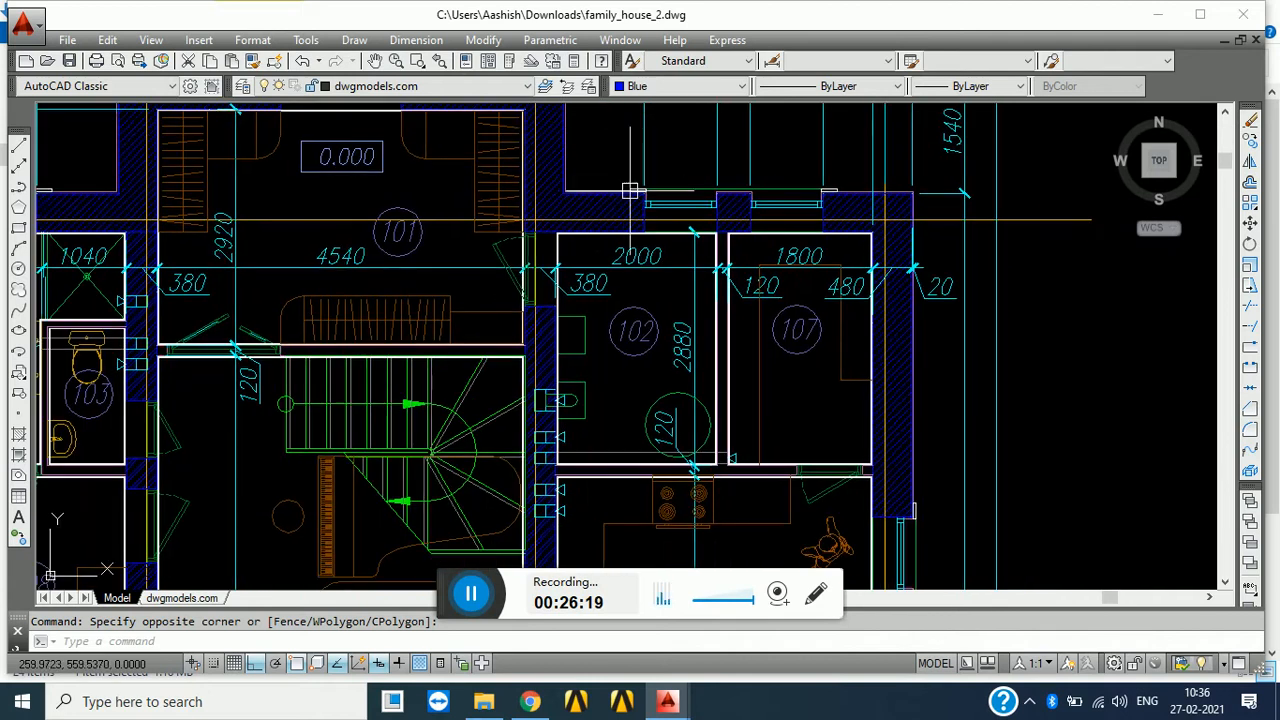
middle_drag(695, 383, 705, 329)
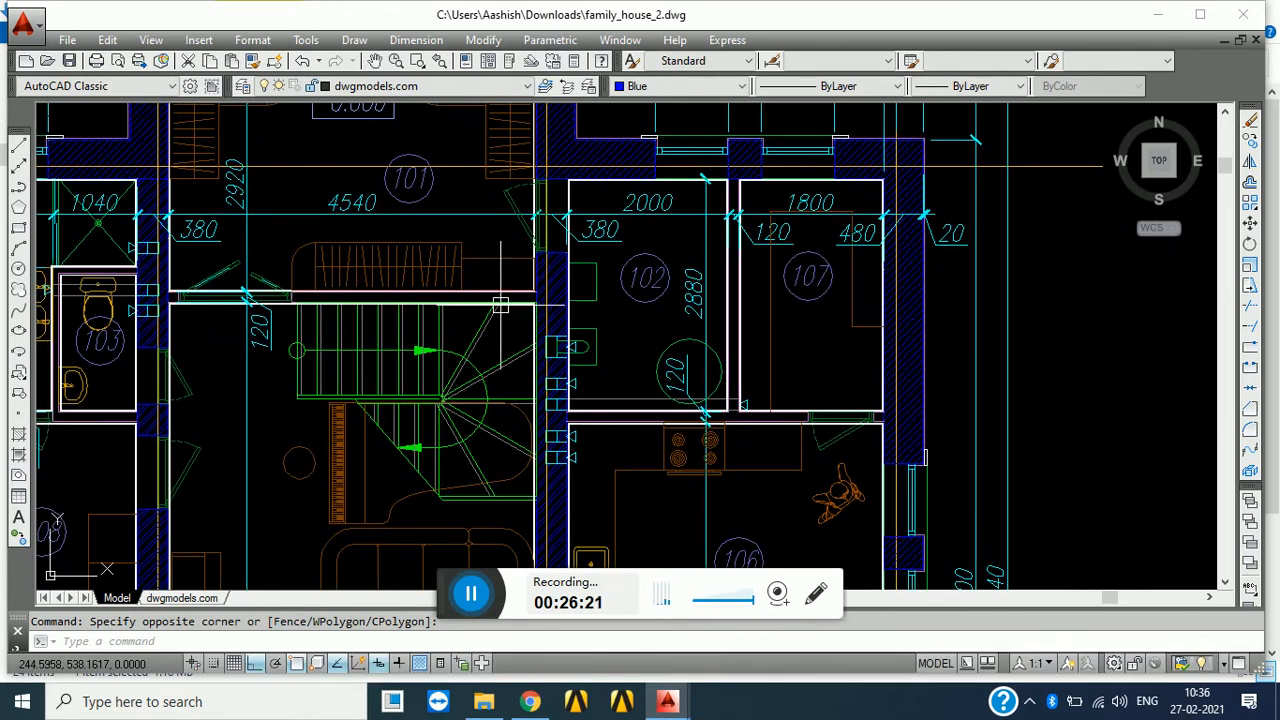
scroll(295, 245, up, 2)
click(288, 212)
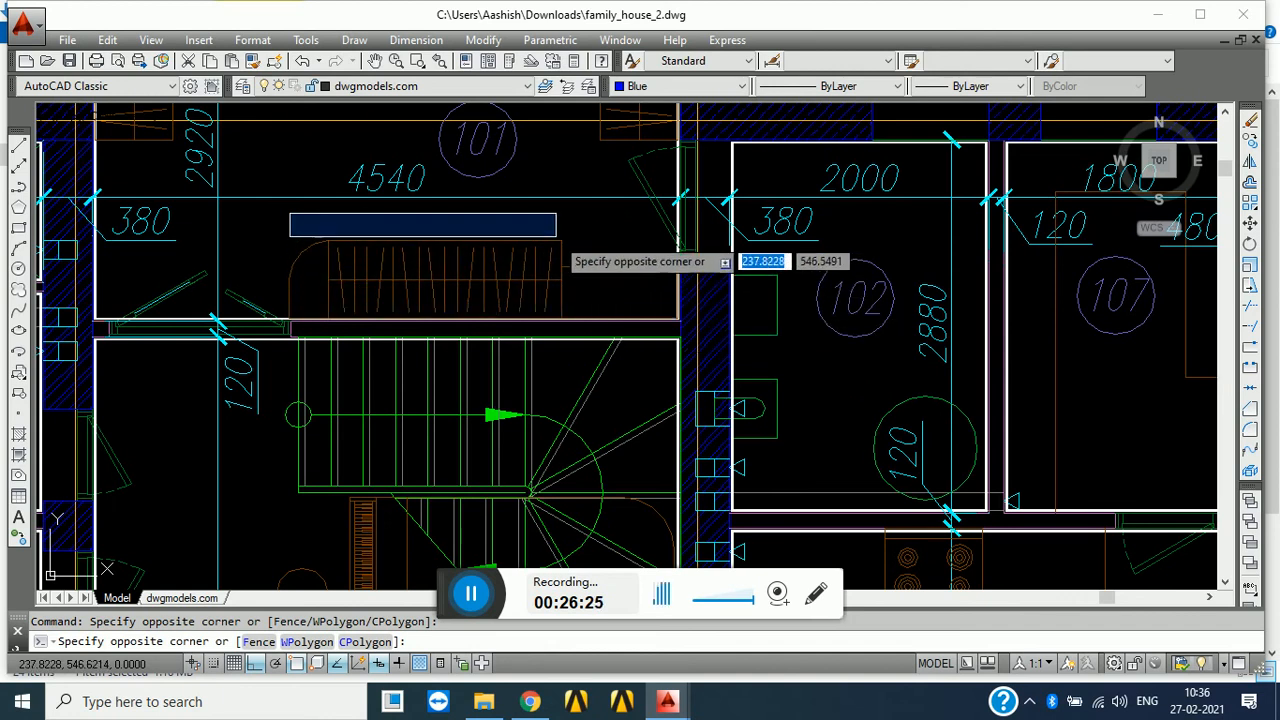
click(555, 257)
middle_drag(571, 275, 571, 362)
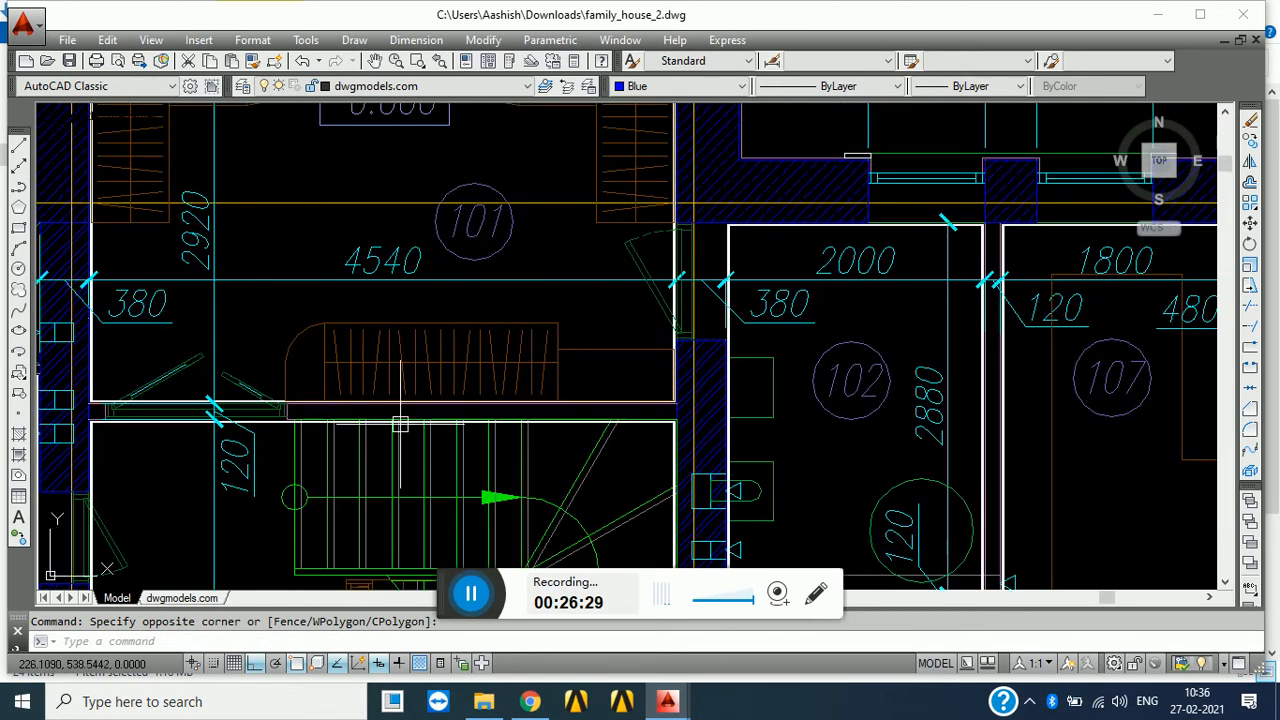
- Inspect the wardrobe in room 101 beside the wall towards room 102, including the properties of its rail line
mouse_move(581, 204)
middle_down()
mouse_move(526, 352)
mouse_move(524, 423)
middle_up()
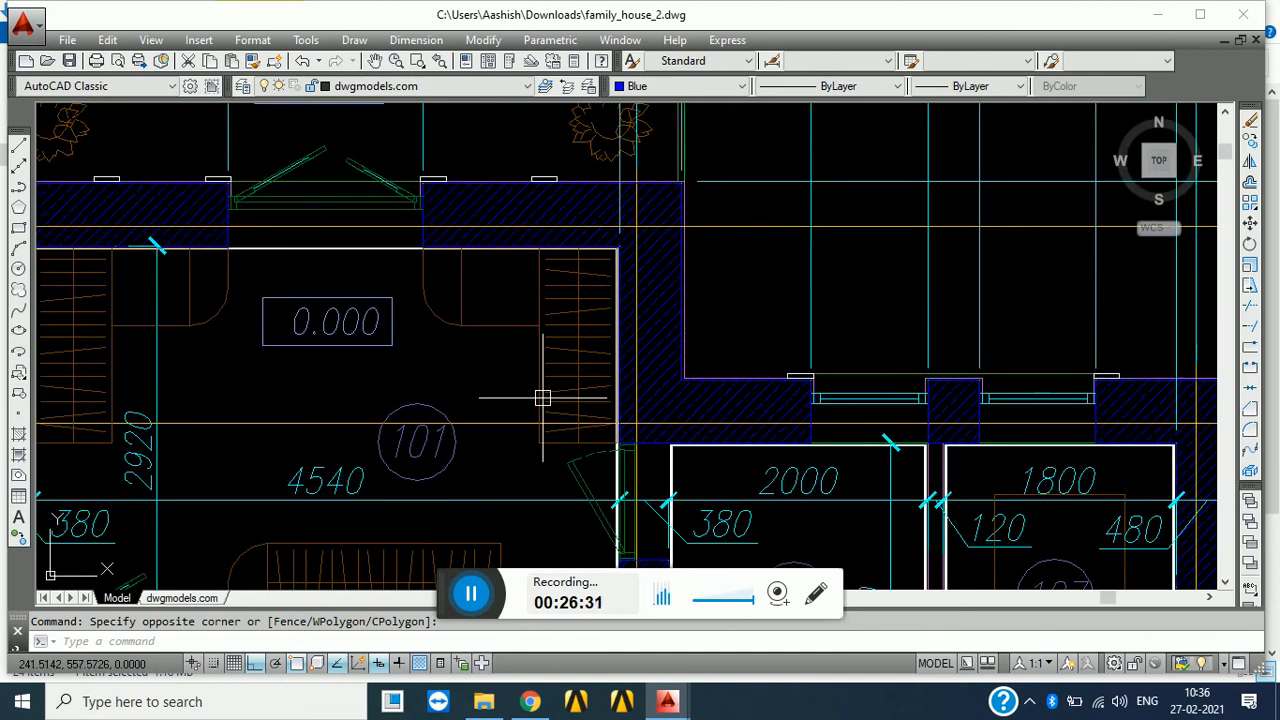
scroll(588, 349, up, 3)
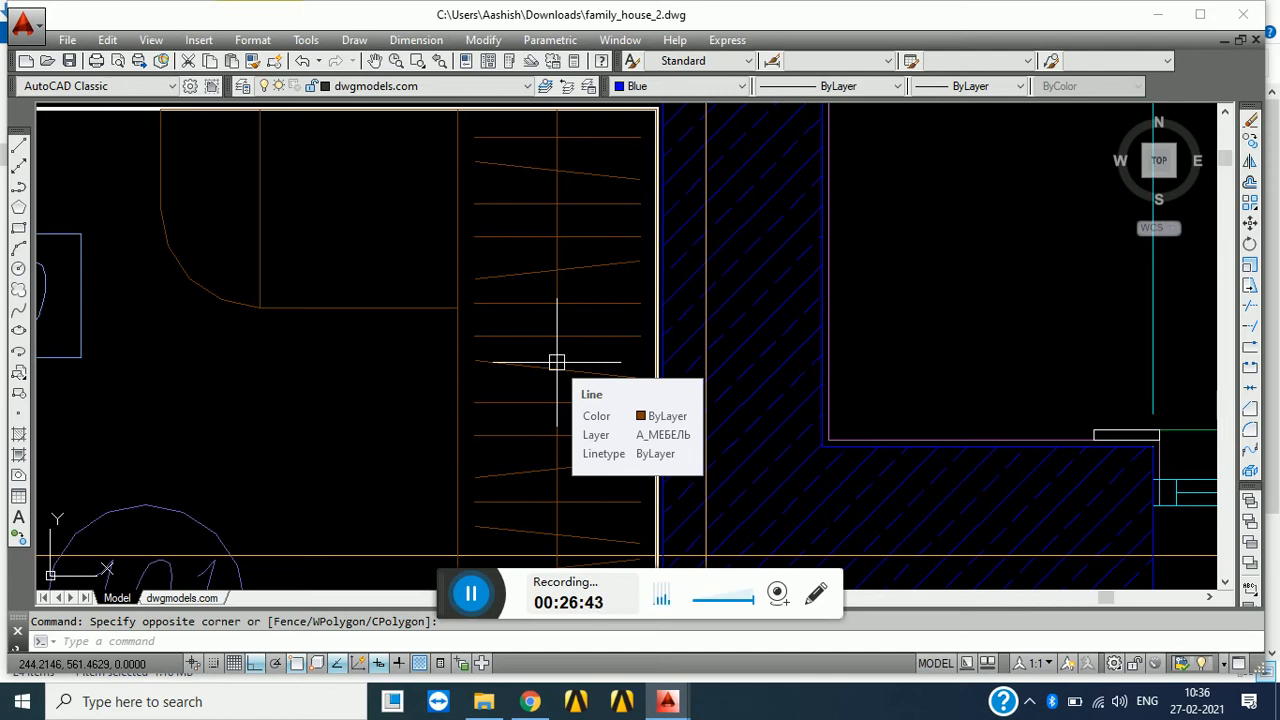
scroll(556, 362, down, 5)
scroll(520, 425, up, 2)
scroll(517, 427, down, 2)
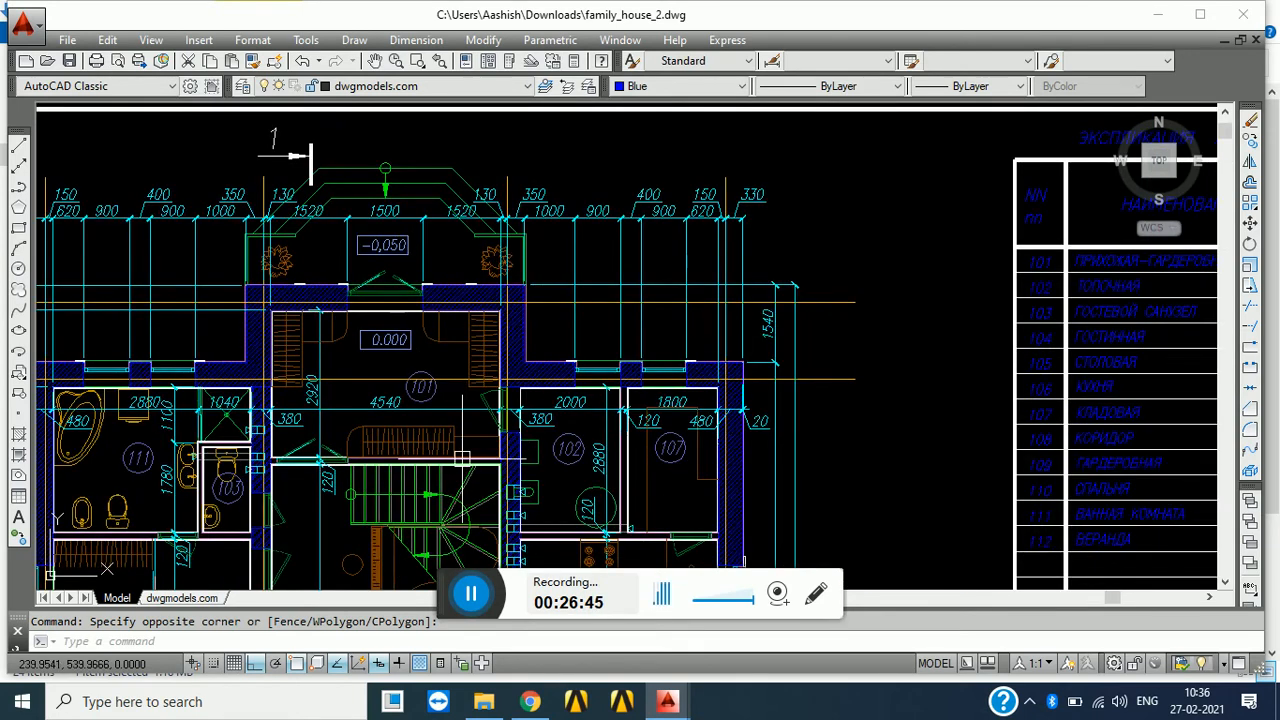
middle_drag(518, 427, 517, 422)
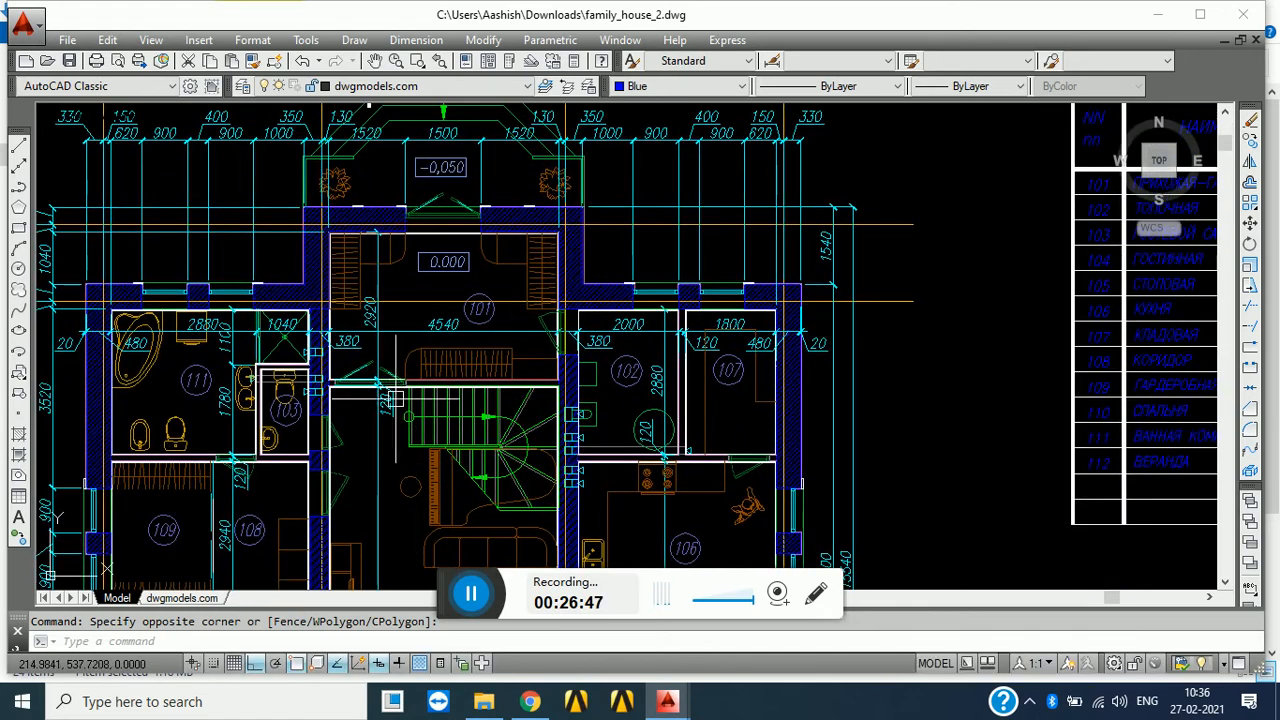
- Examine the entrance door's two open leaves, frame and adjoining hatched walls in detail and in relation to the plan
scroll(460, 206, up, 4)
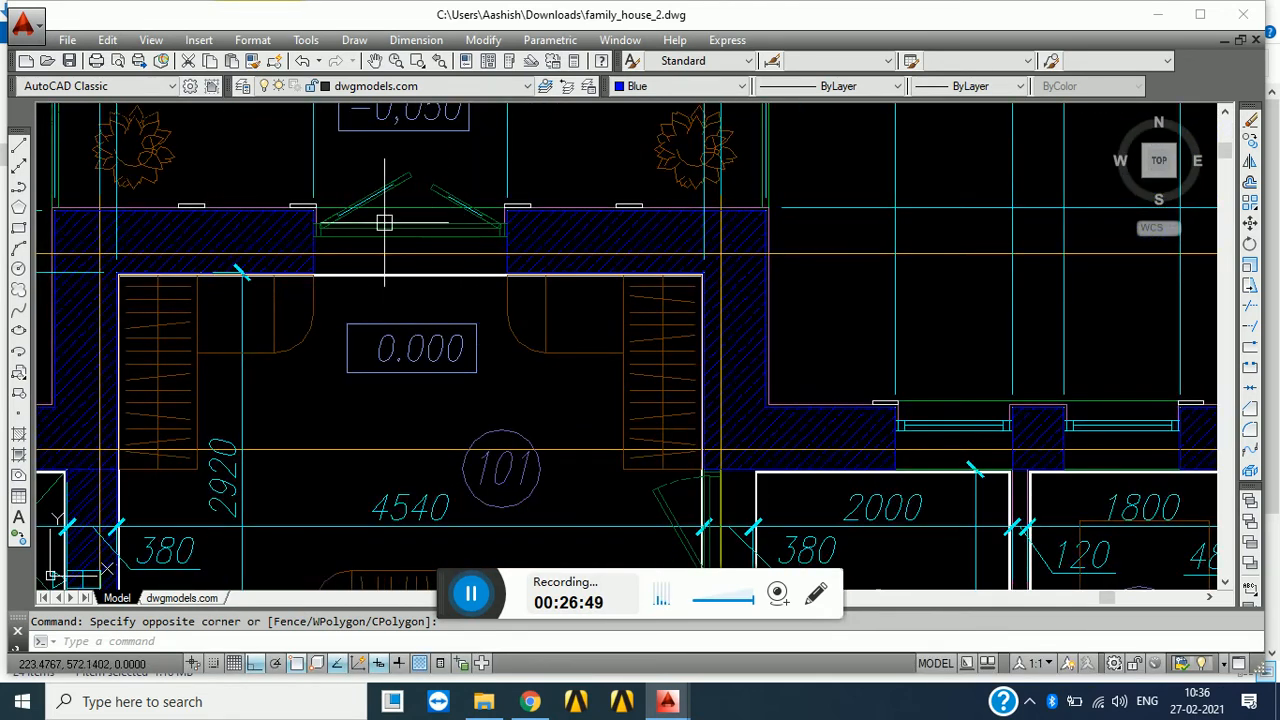
scroll(386, 220, down, 4)
scroll(436, 303, down, 2)
scroll(449, 343, up, 10)
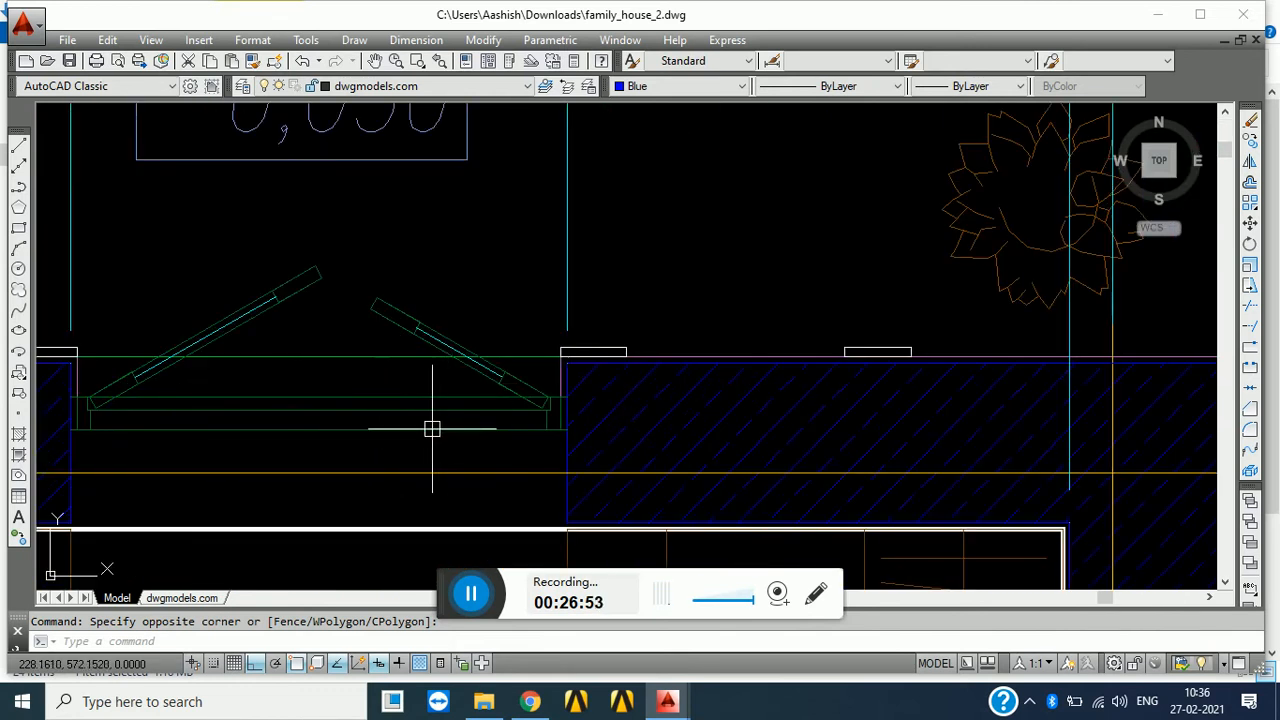
scroll(432, 429, down, 6)
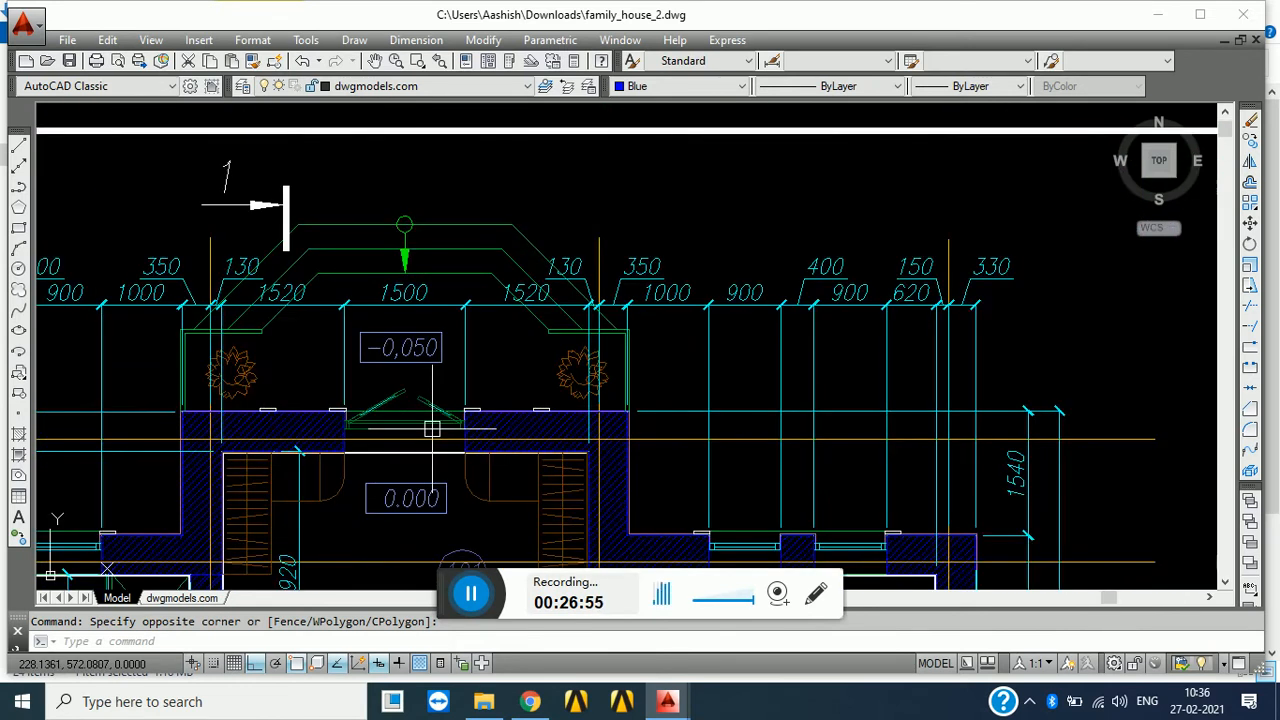
scroll(432, 429, down, 6)
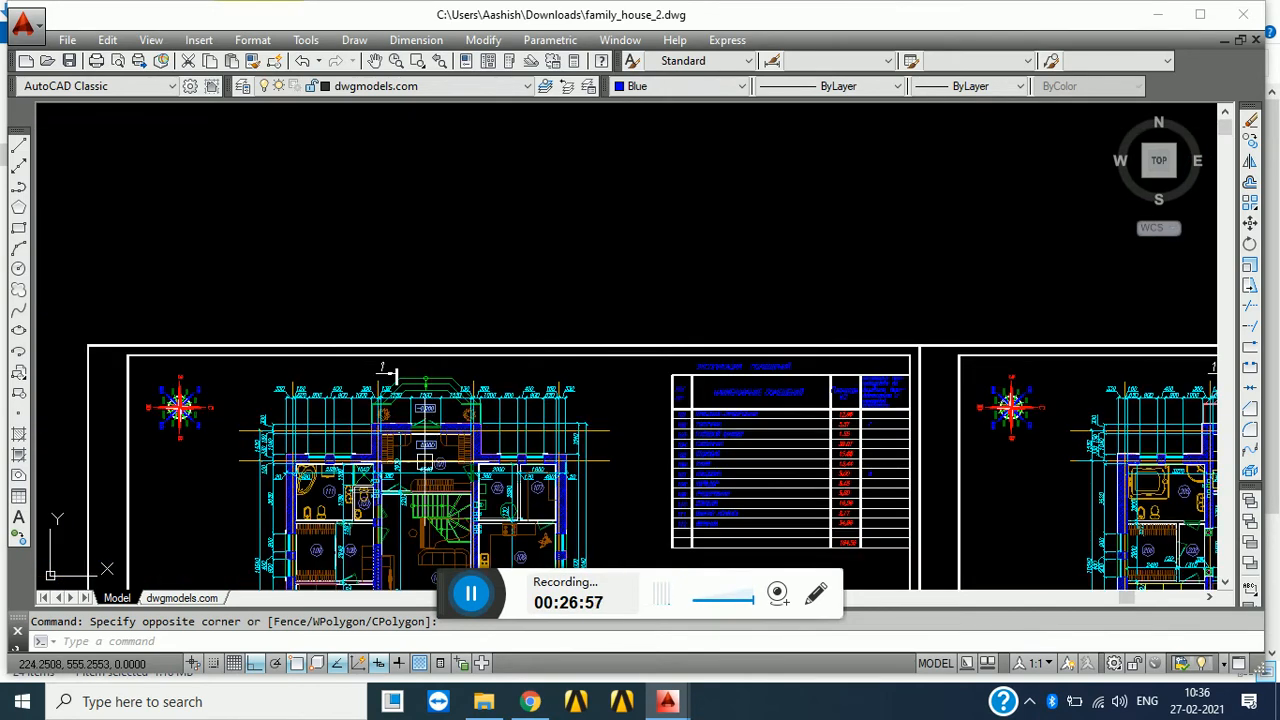
scroll(405, 248, up, 12)
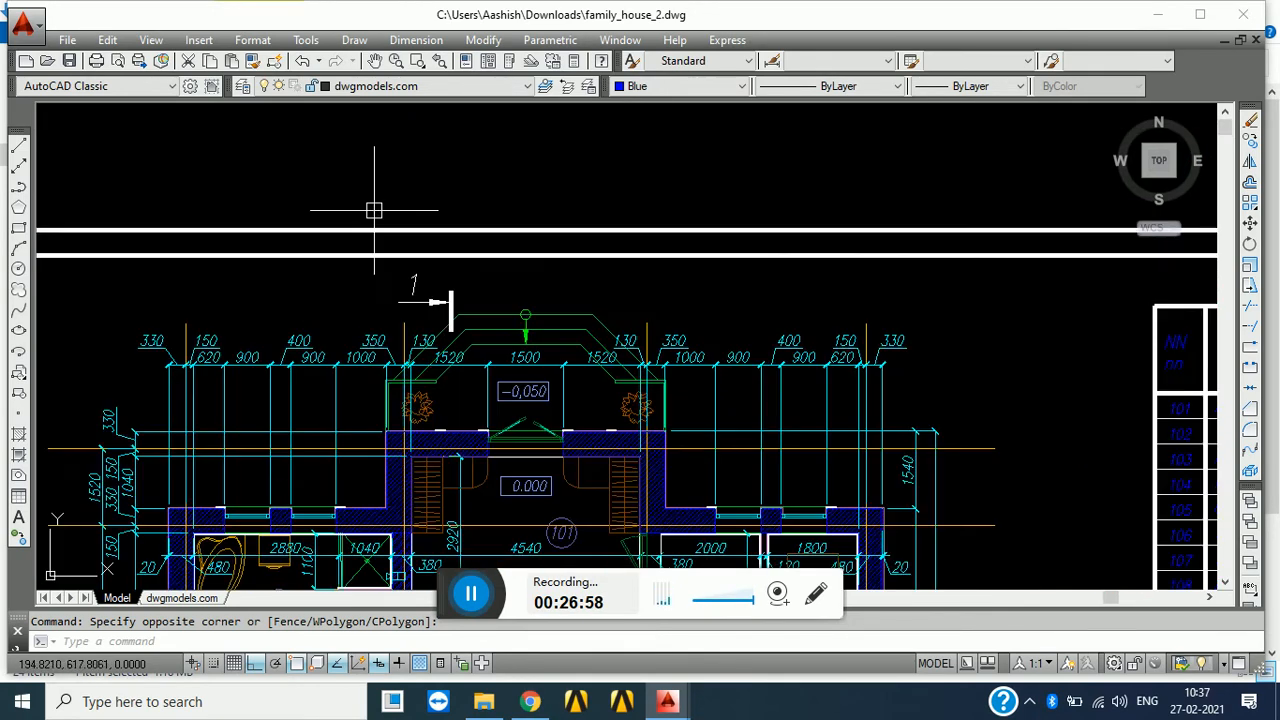
middle_drag(654, 531, 540, 372)
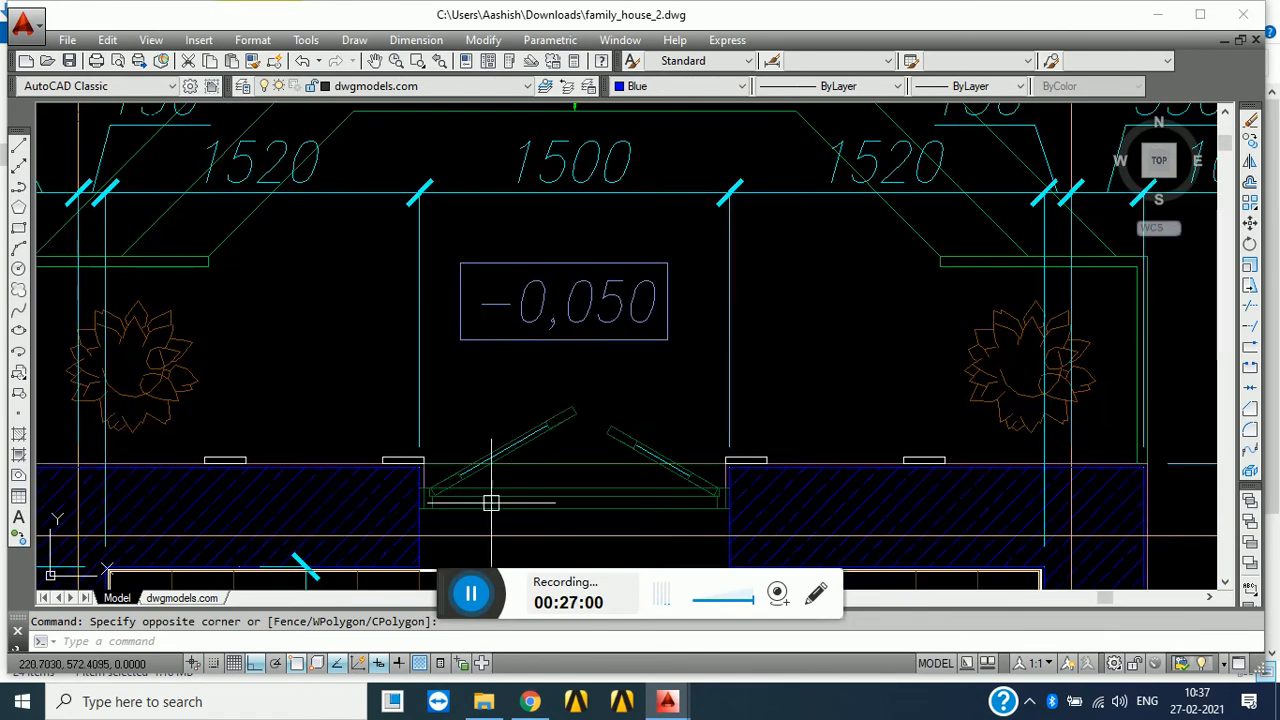
scroll(434, 487, up, 6)
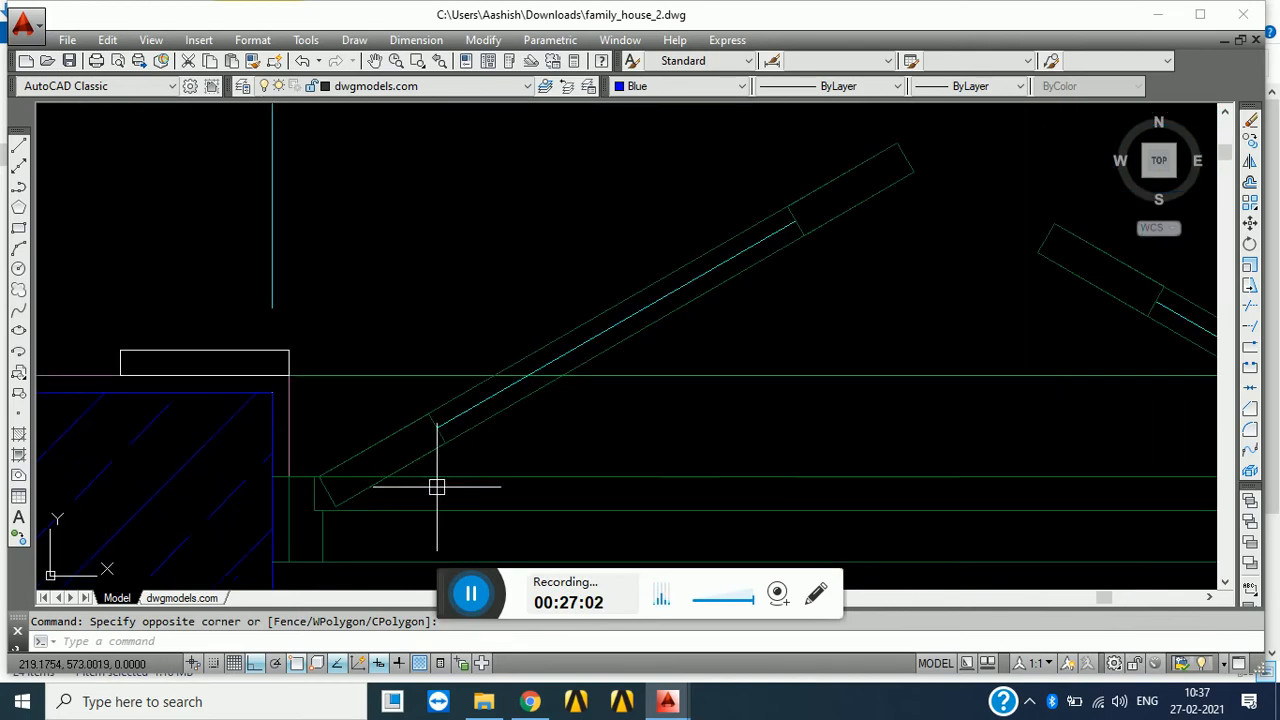
scroll(436, 487, down, 6)
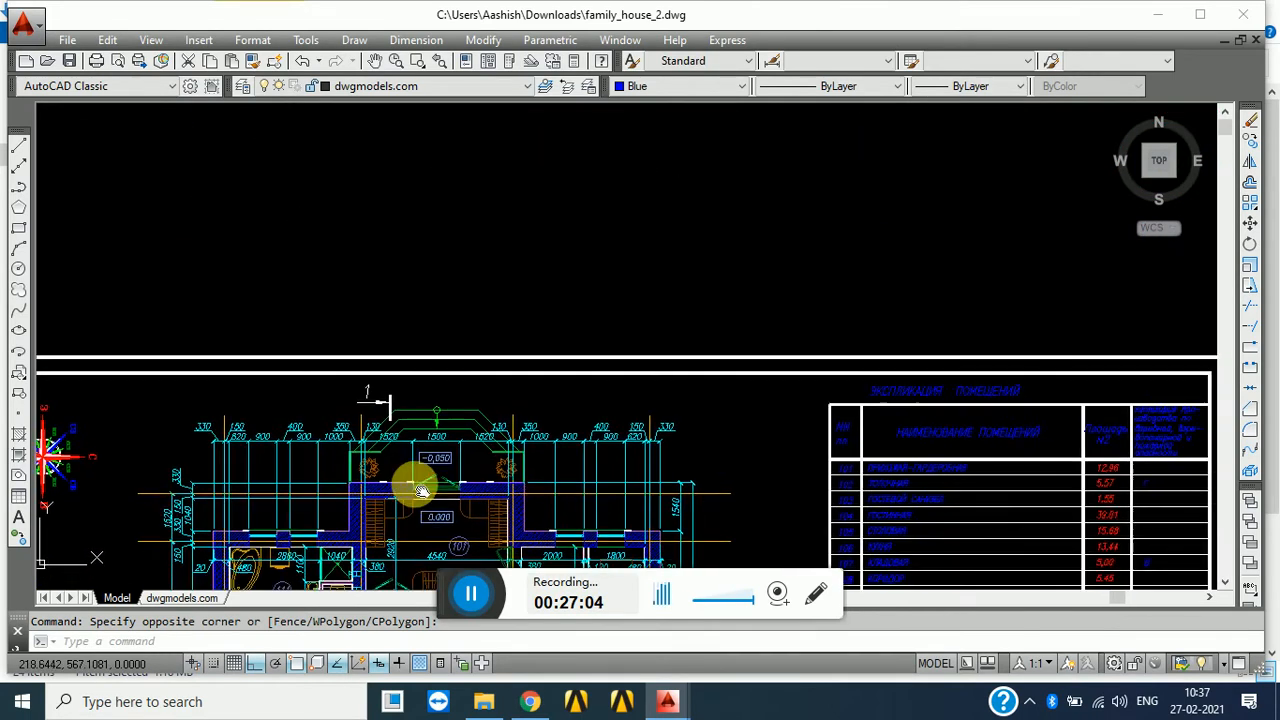
- Examine the living room's seating and fireplace, and the television unit on the adjoining wall of room 110
middle_drag(417, 486, 434, 374)
middle_drag(417, 457, 446, 386)
scroll(480, 400, up, 6)
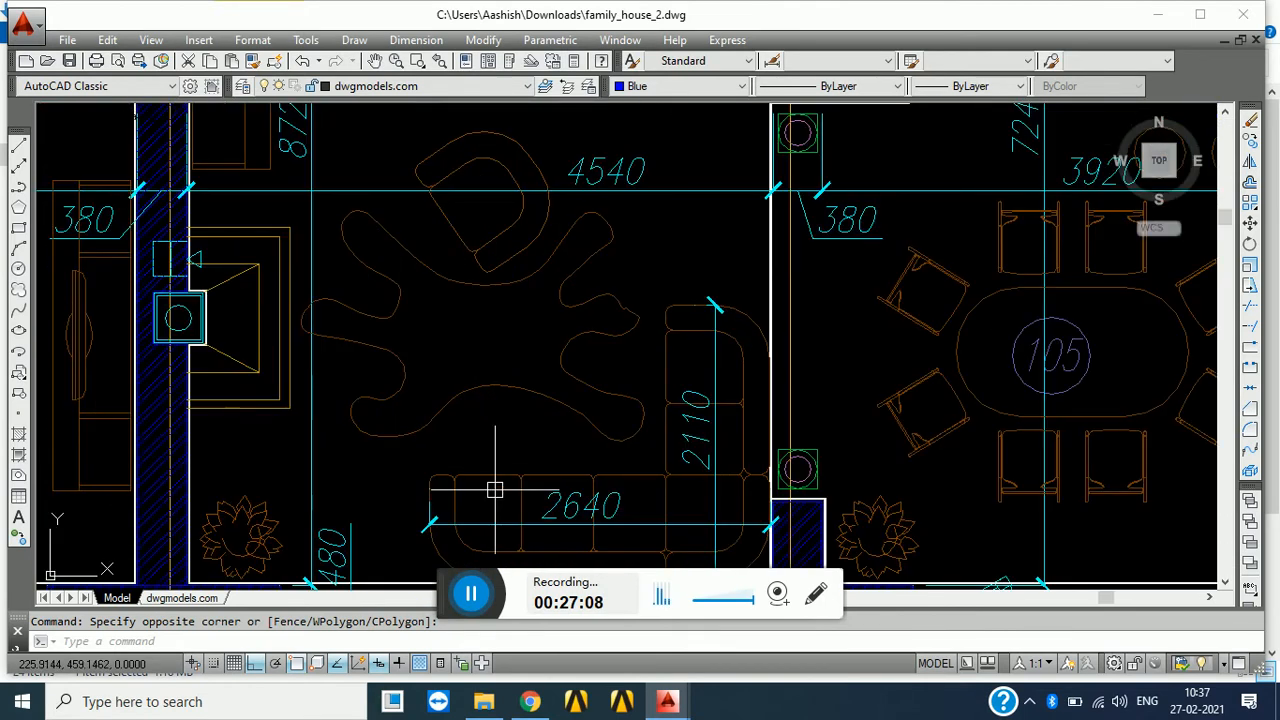
middle_drag(161, 437, 211, 497)
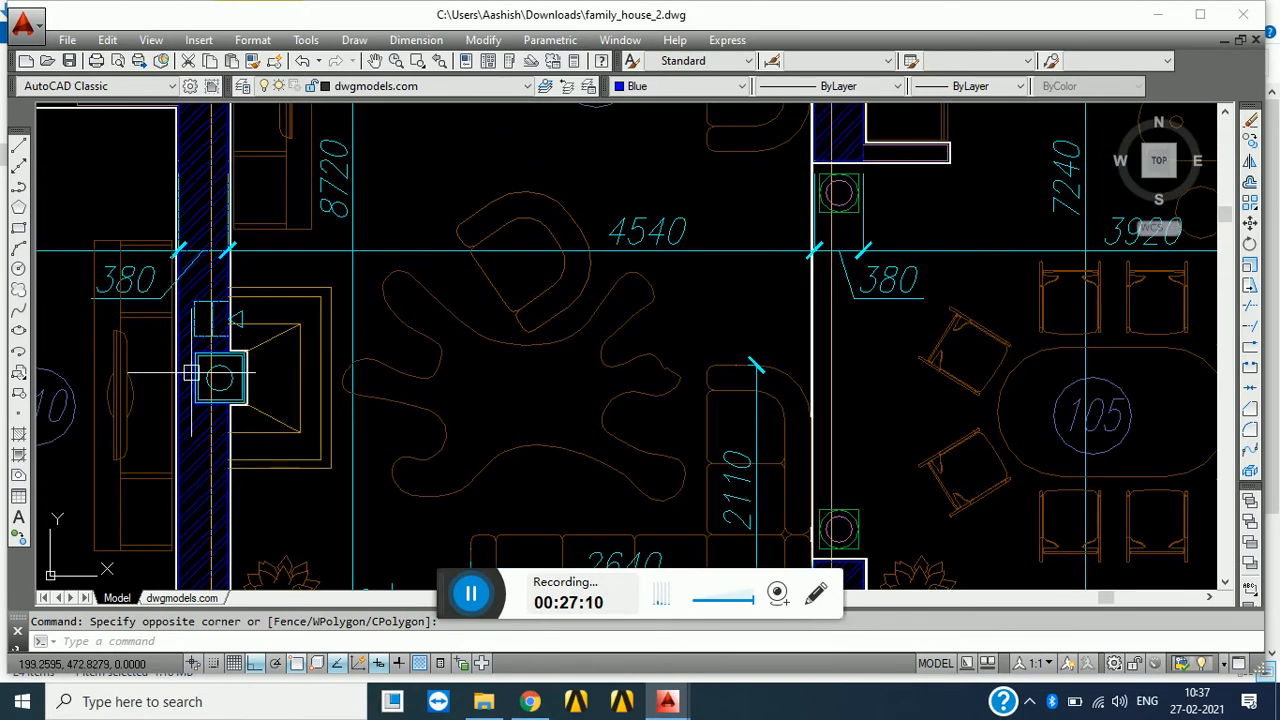
middle_drag(116, 463, 309, 423)
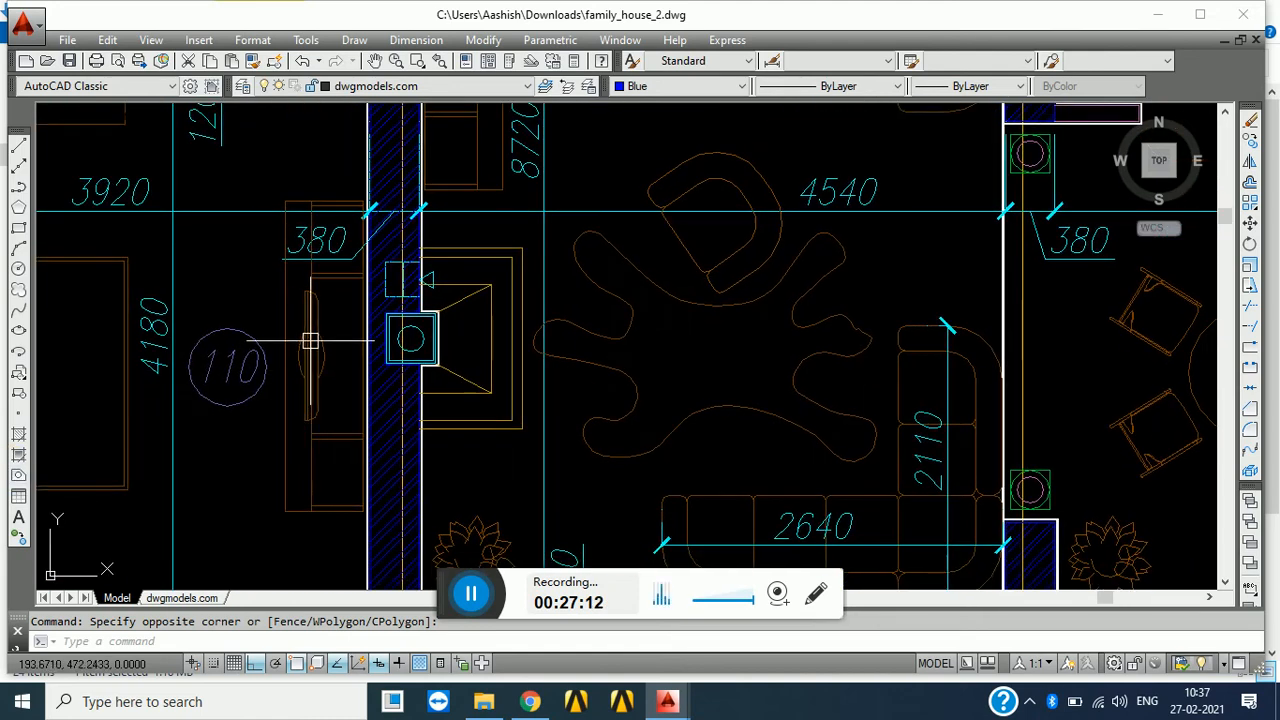
scroll(300, 350, up, 1)
scroll(360, 366, down, 3)
scroll(266, 443, down, 3)
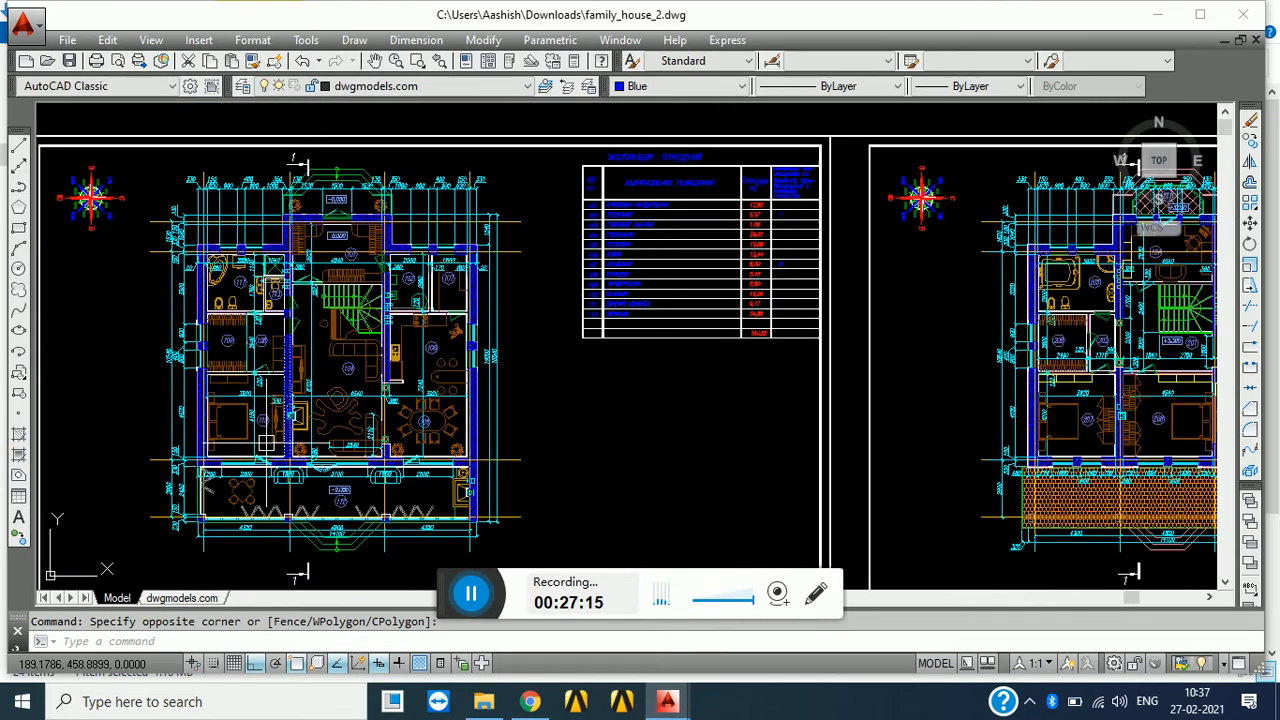
- Examine veranda 112 with its folding panels, sofas and dining table, and look closely at its fireplace and round sink
scroll(257, 508, up, 5)
middle_drag(257, 517, 287, 400)
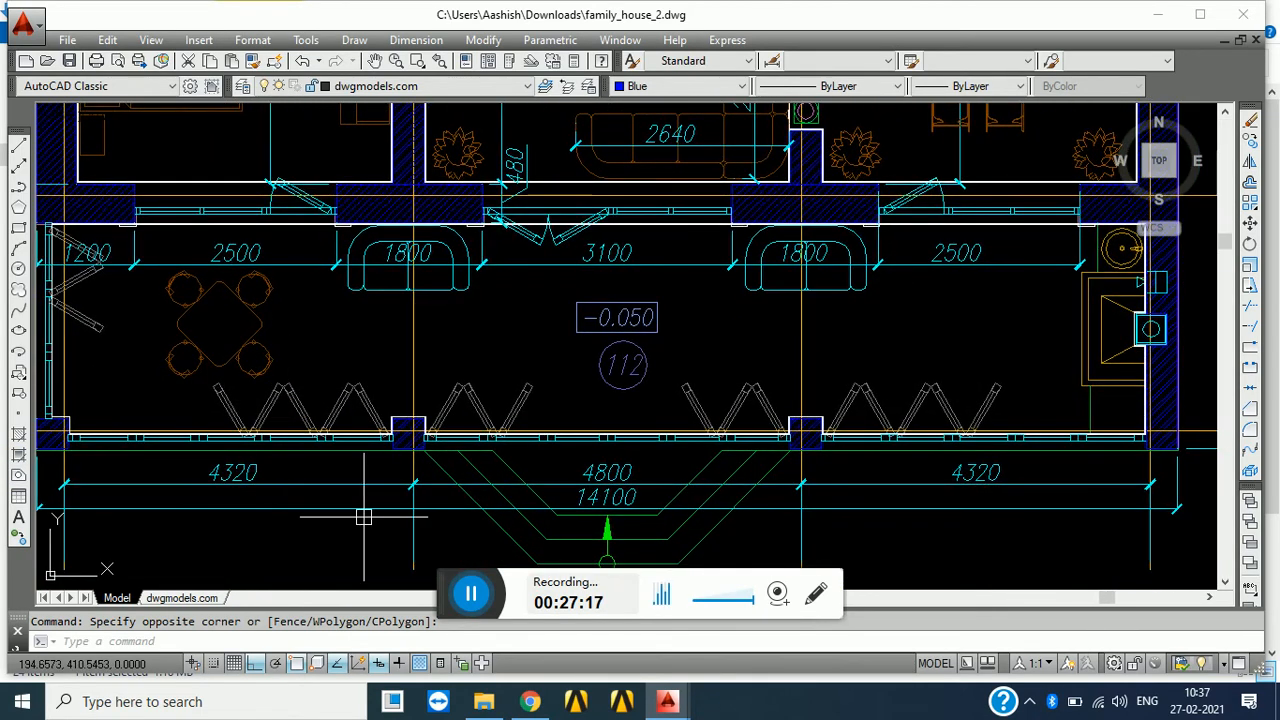
middle_drag(363, 517, 8, 580)
middle_drag(431, 452, 355, 500)
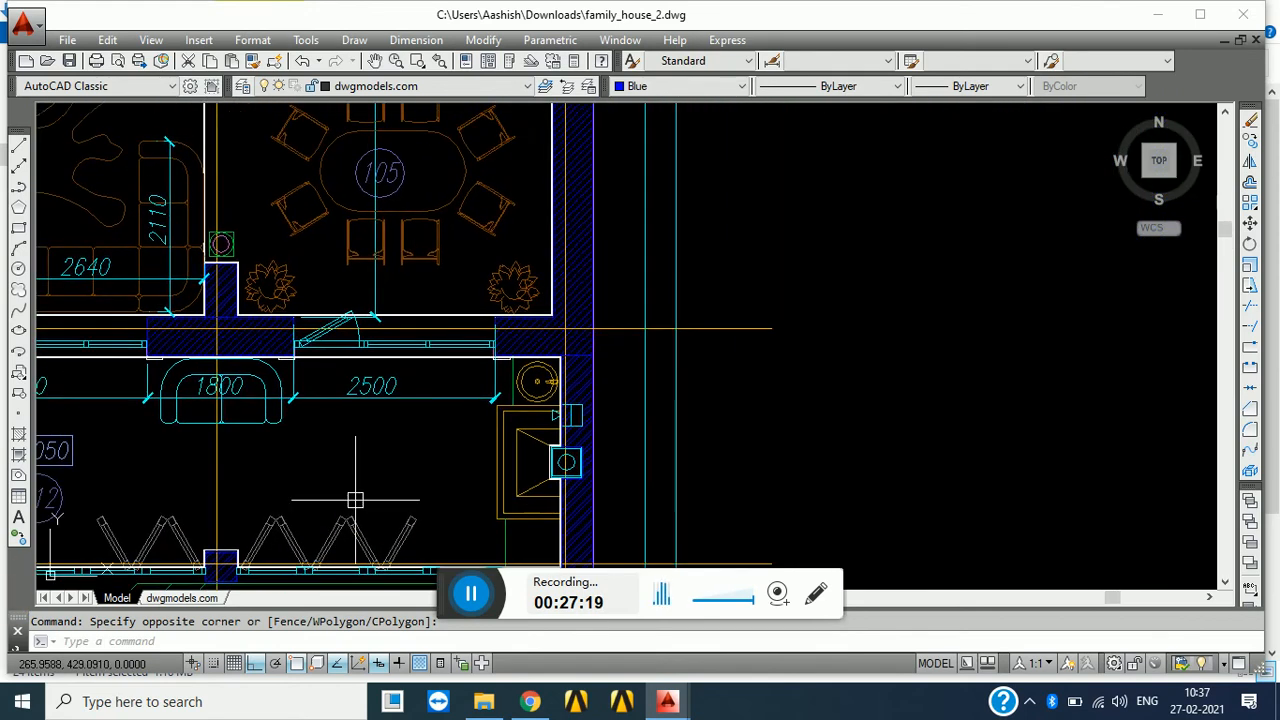
middle_drag(472, 568, 420, 526)
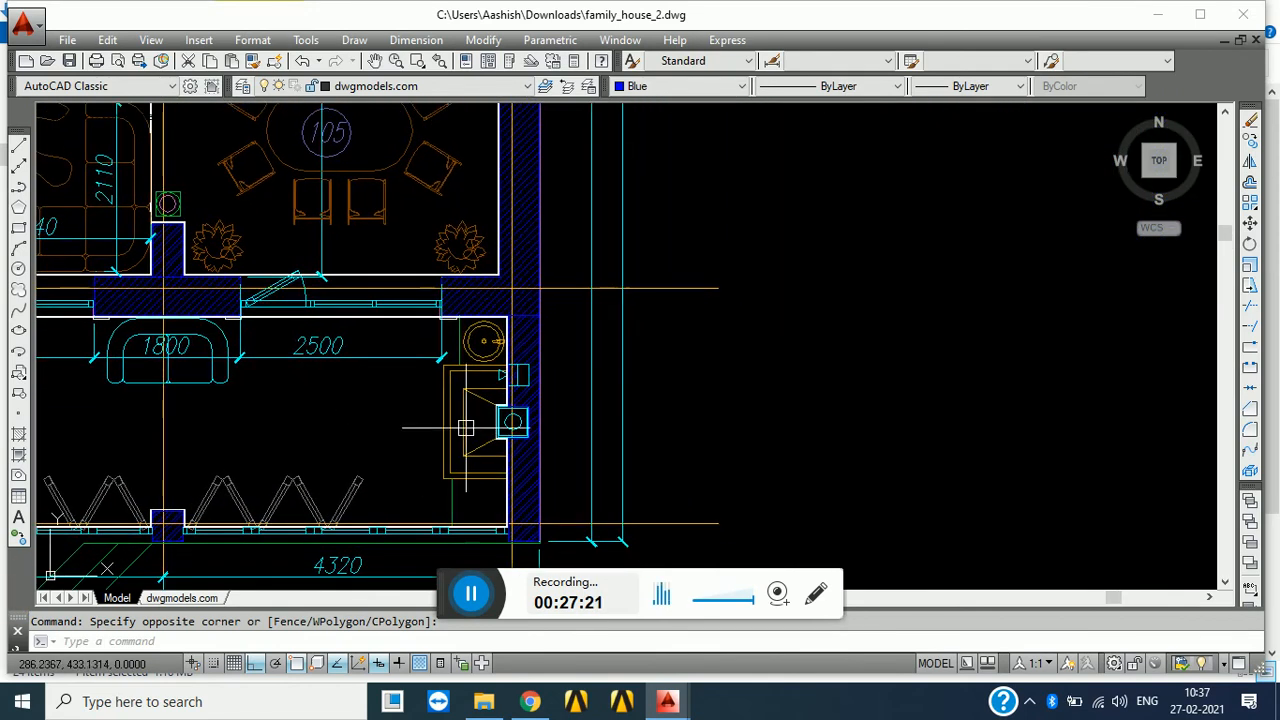
scroll(477, 447, up, 3)
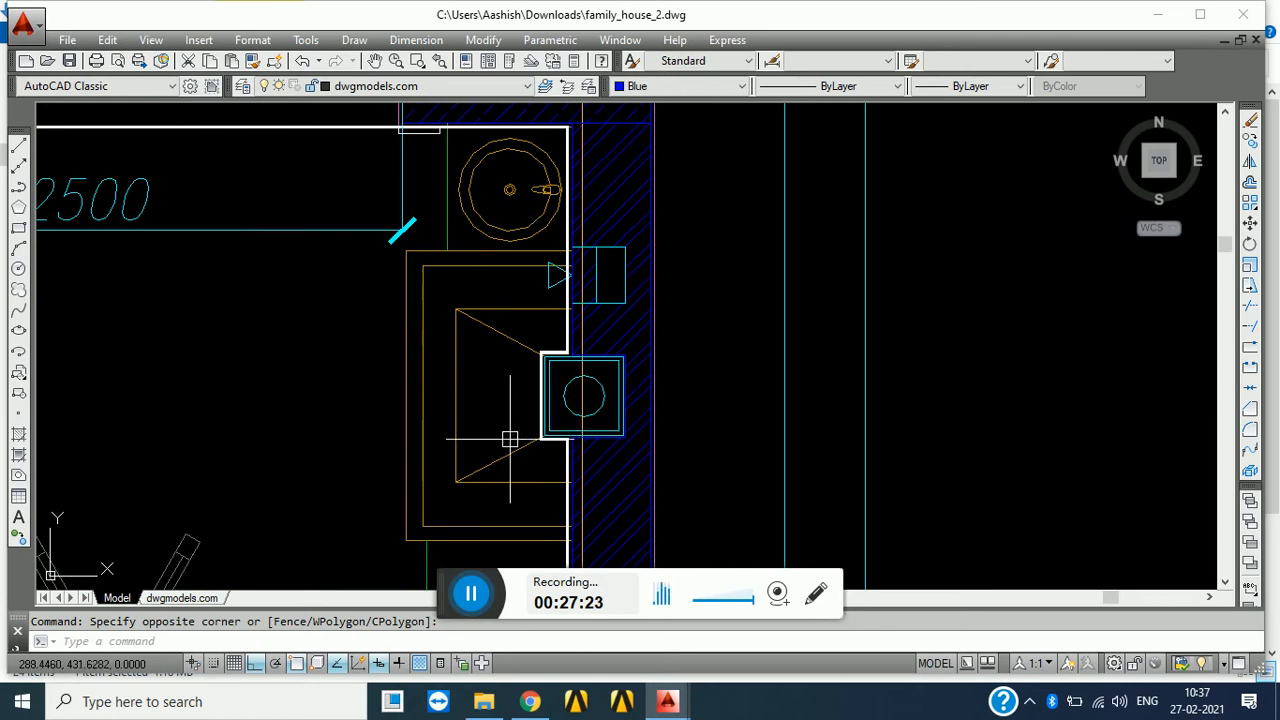
scroll(509, 434, down, 3)
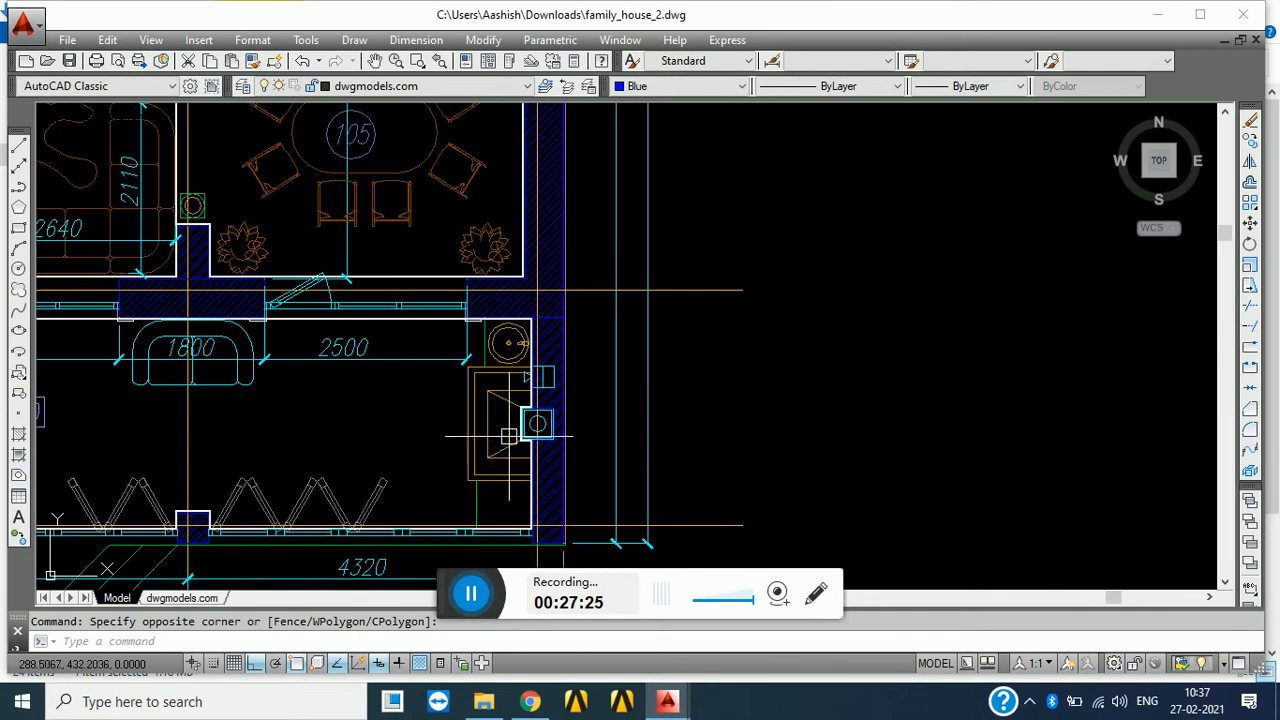
middle_drag(341, 433, 552, 467)
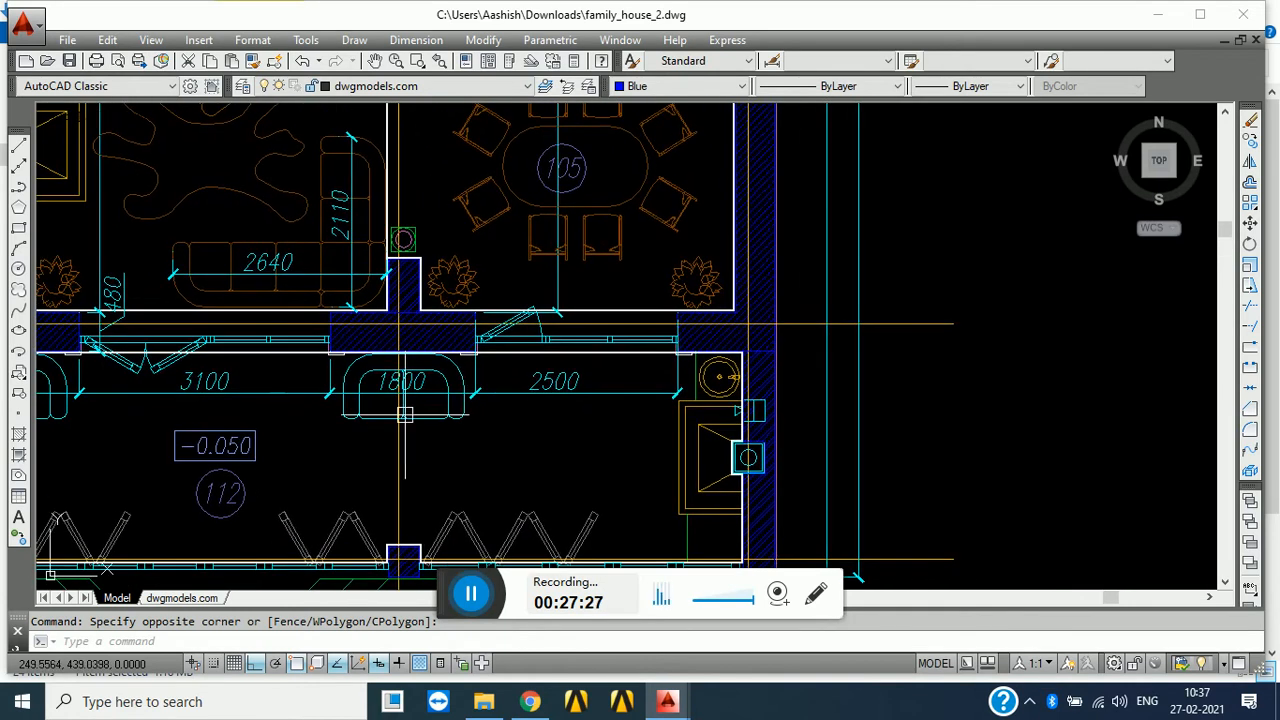
- Examine the layout and furniture of rooms 104, 105, 106, 108, 109 and 110 on the ground-floor plan
scroll(337, 475, down, 4)
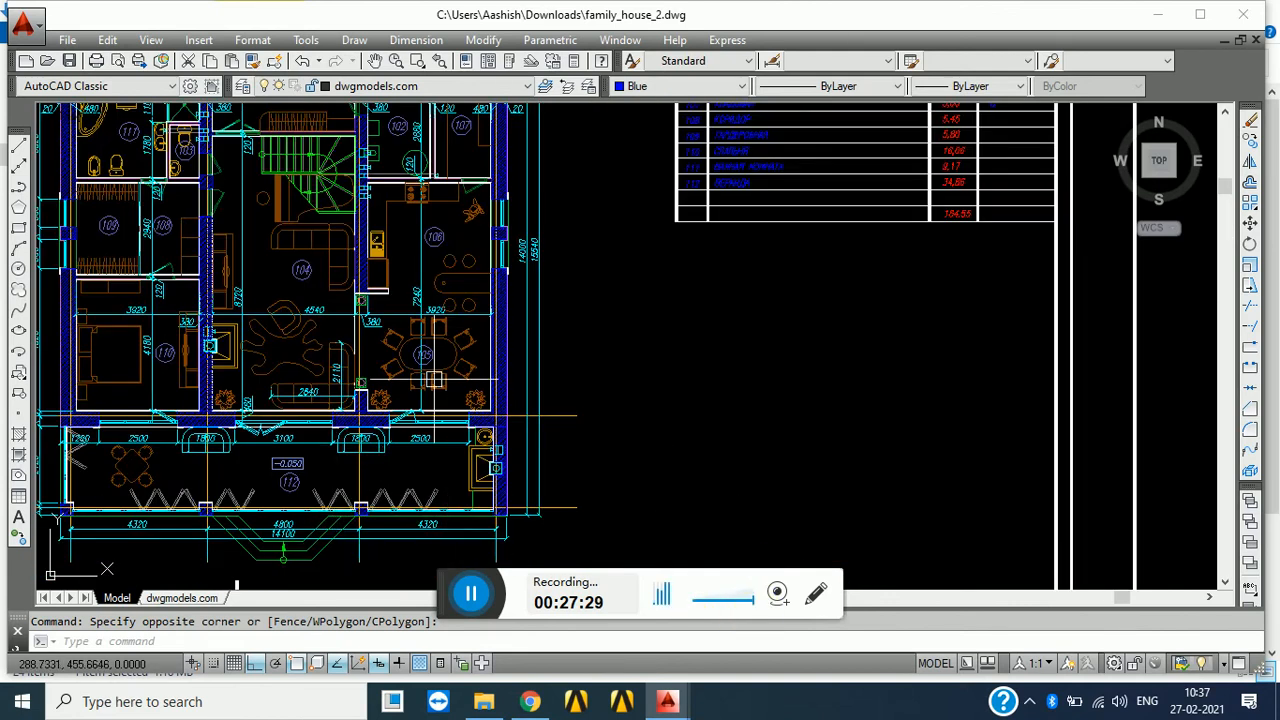
scroll(280, 405, up, 2)
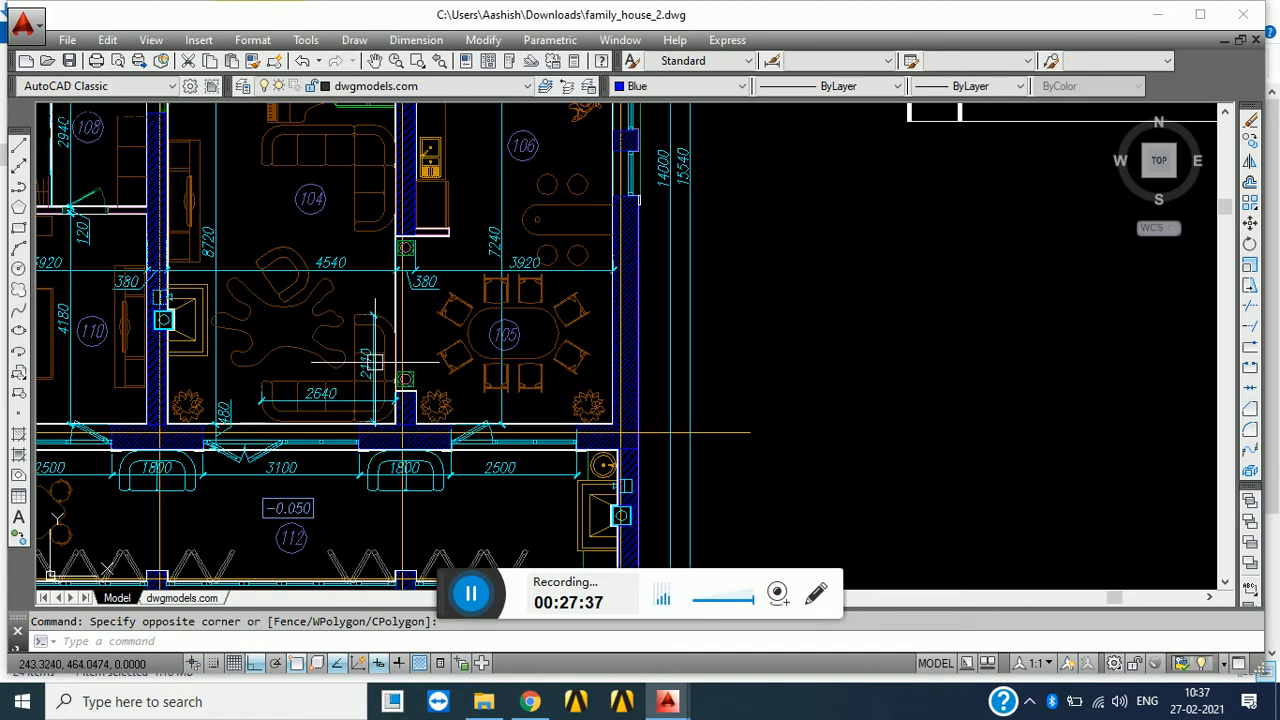
middle_drag(350, 341, 314, 490)
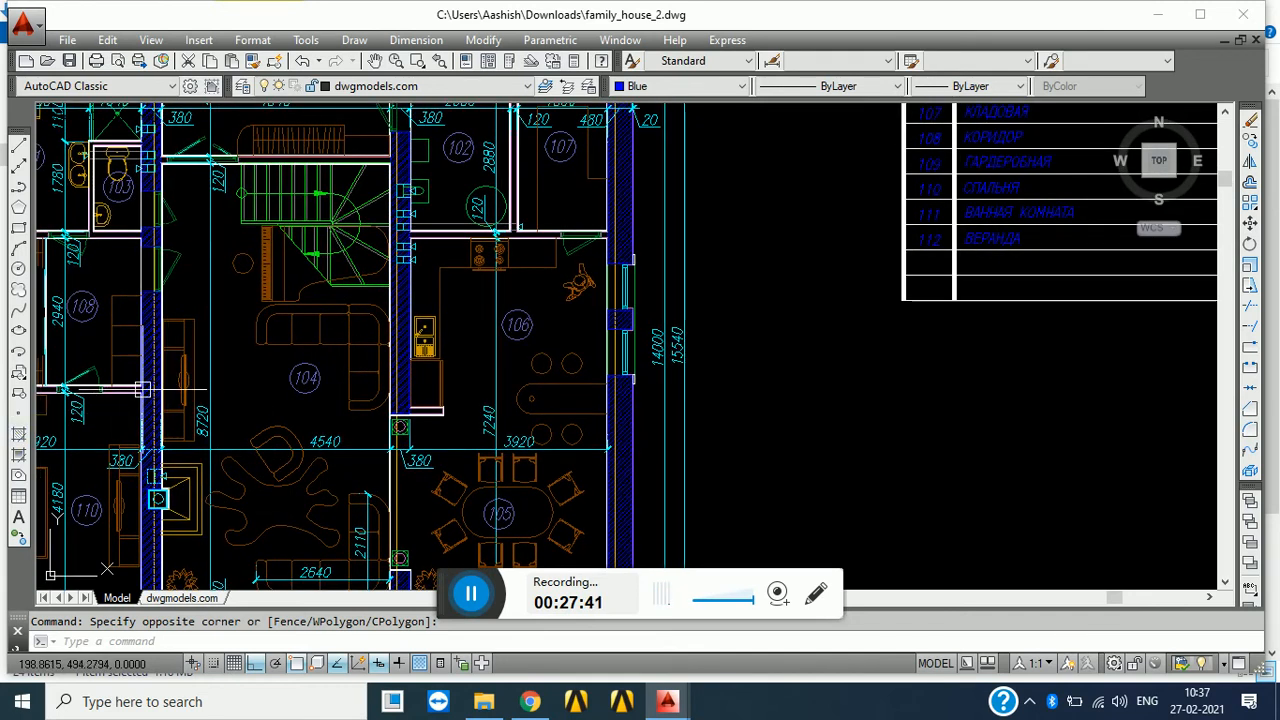
middle_drag(155, 402, 451, 386)
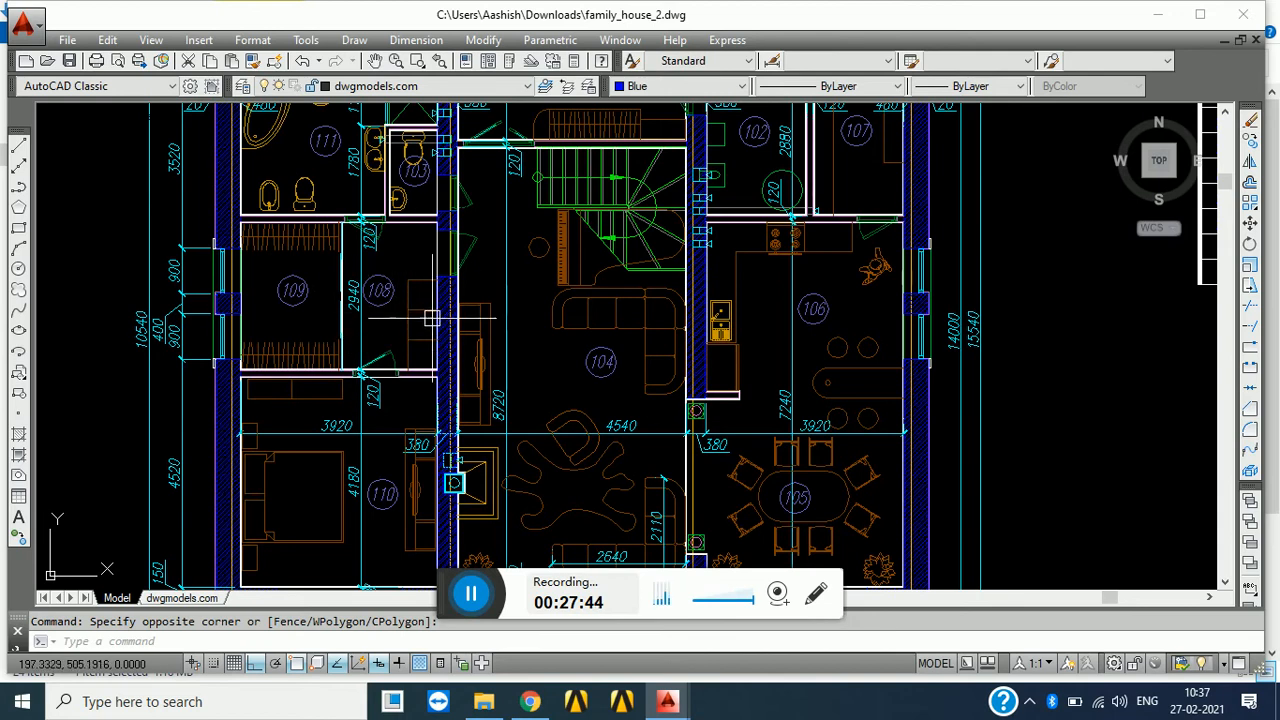
middle_drag(321, 475, 268, 361)
- Examine veranda 112's square table with four round chairs in detail and in relation to the plan and the other sheets
scroll(289, 443, up, 4)
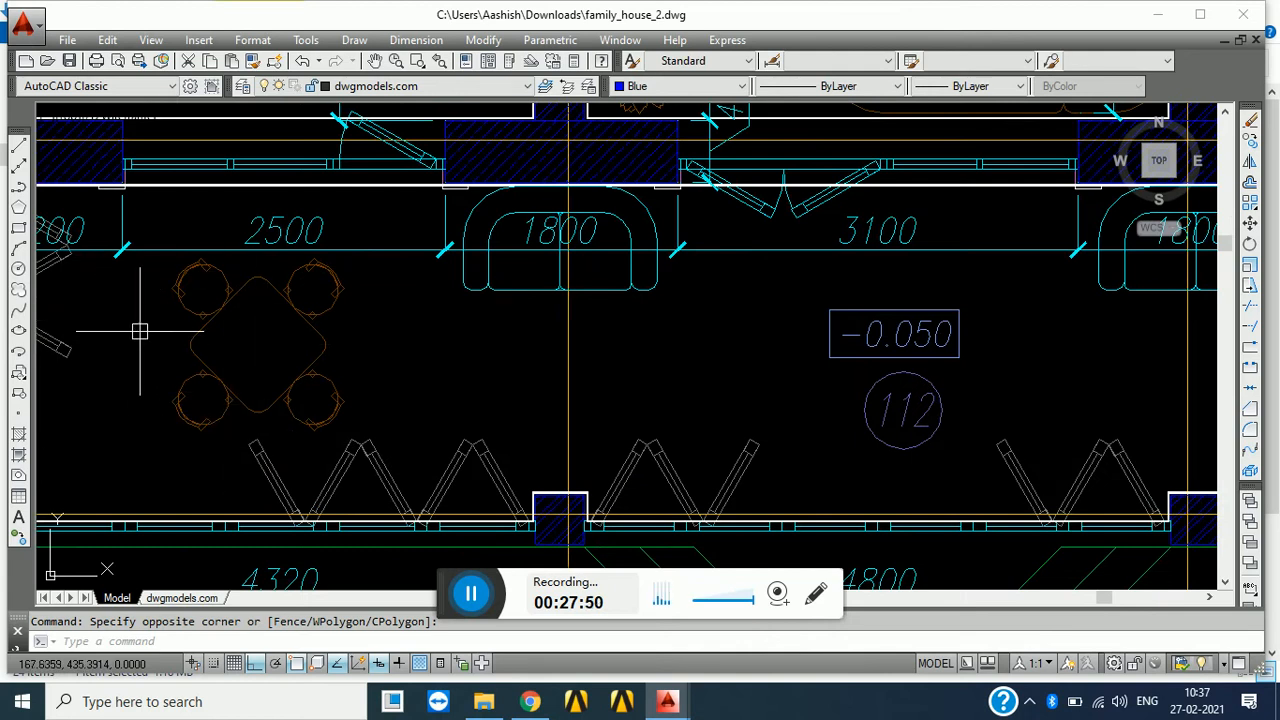
scroll(177, 302, up, 4)
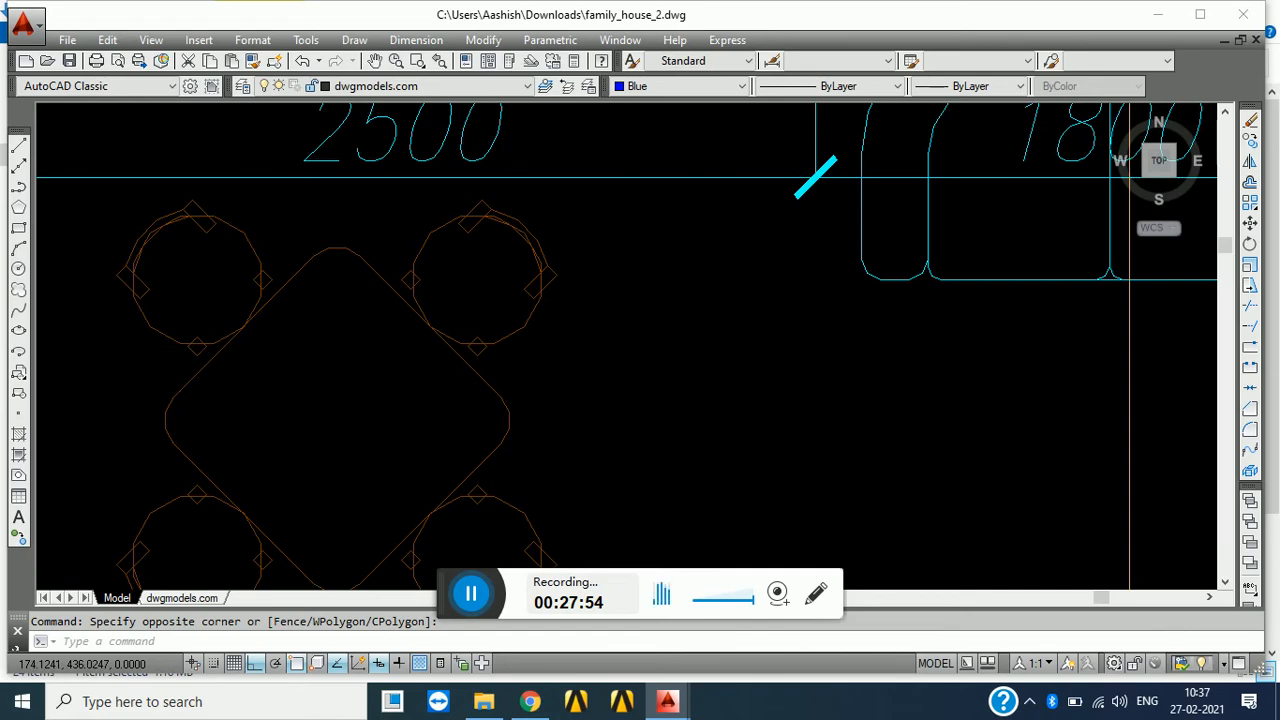
scroll(300, 429, down, 4)
scroll(372, 392, down, 2)
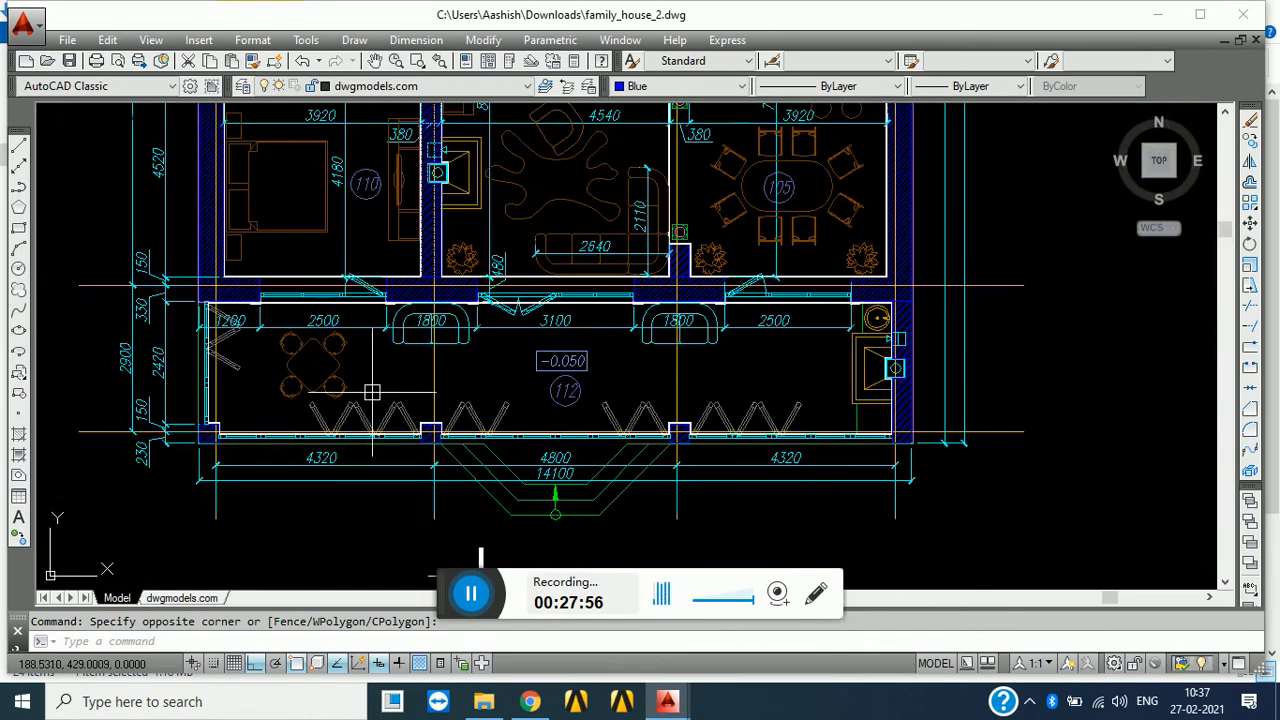
scroll(372, 392, down, 6)
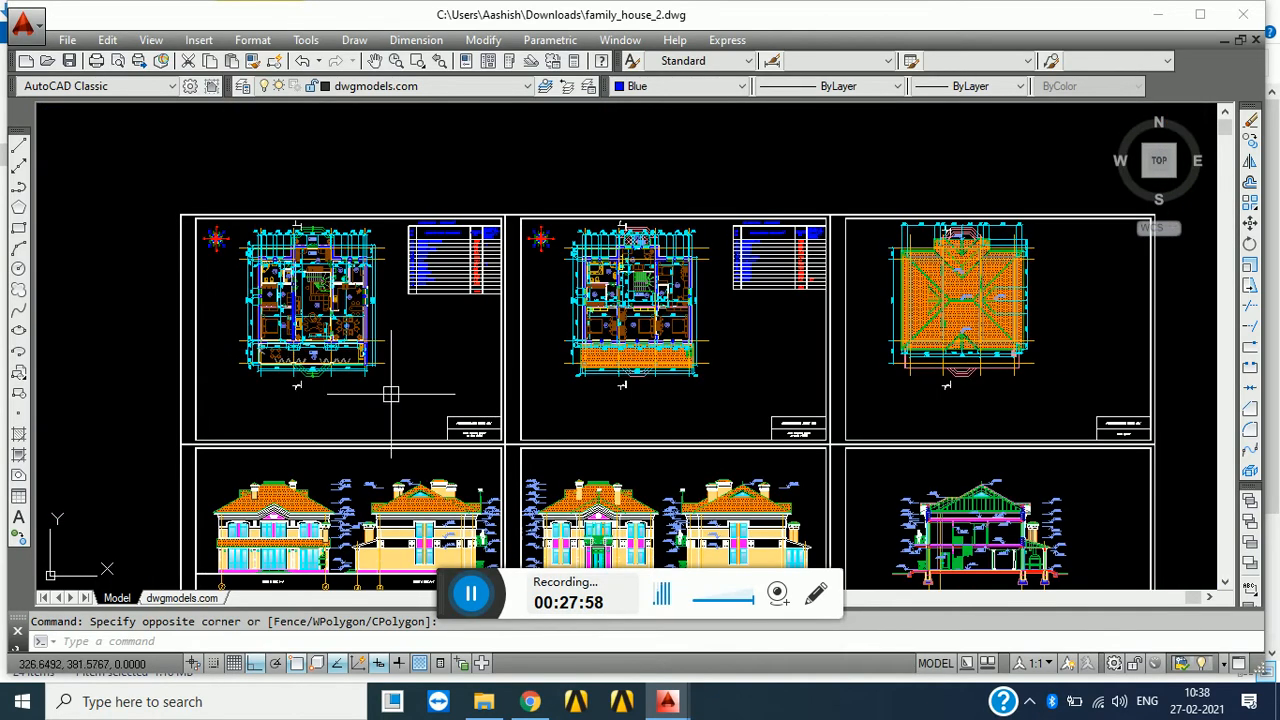
- Read the title, column headings, room numbers and names of the room schedule beside the ground-floor plan
middle_drag(369, 438, 362, 300)
middle_drag(442, 443, 360, 640)
scroll(358, 319, up, 6)
scroll(317, 245, up, 2)
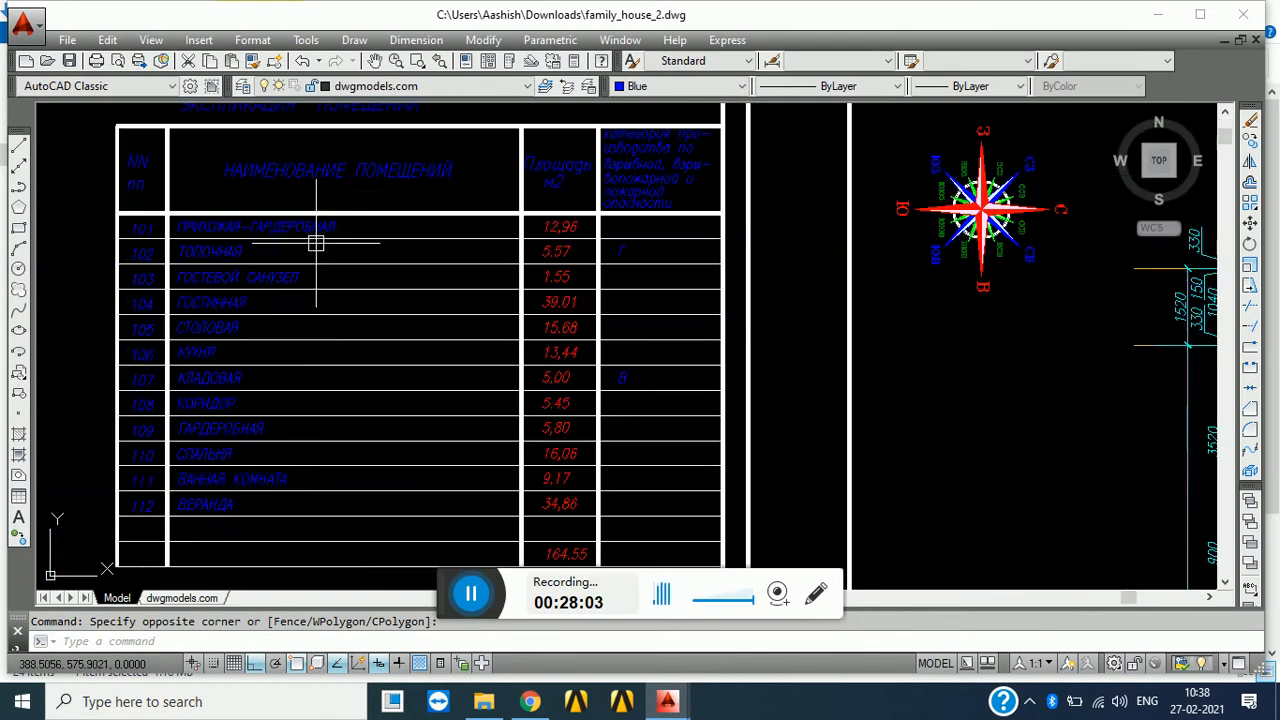
middle_drag(320, 290, 302, 441)
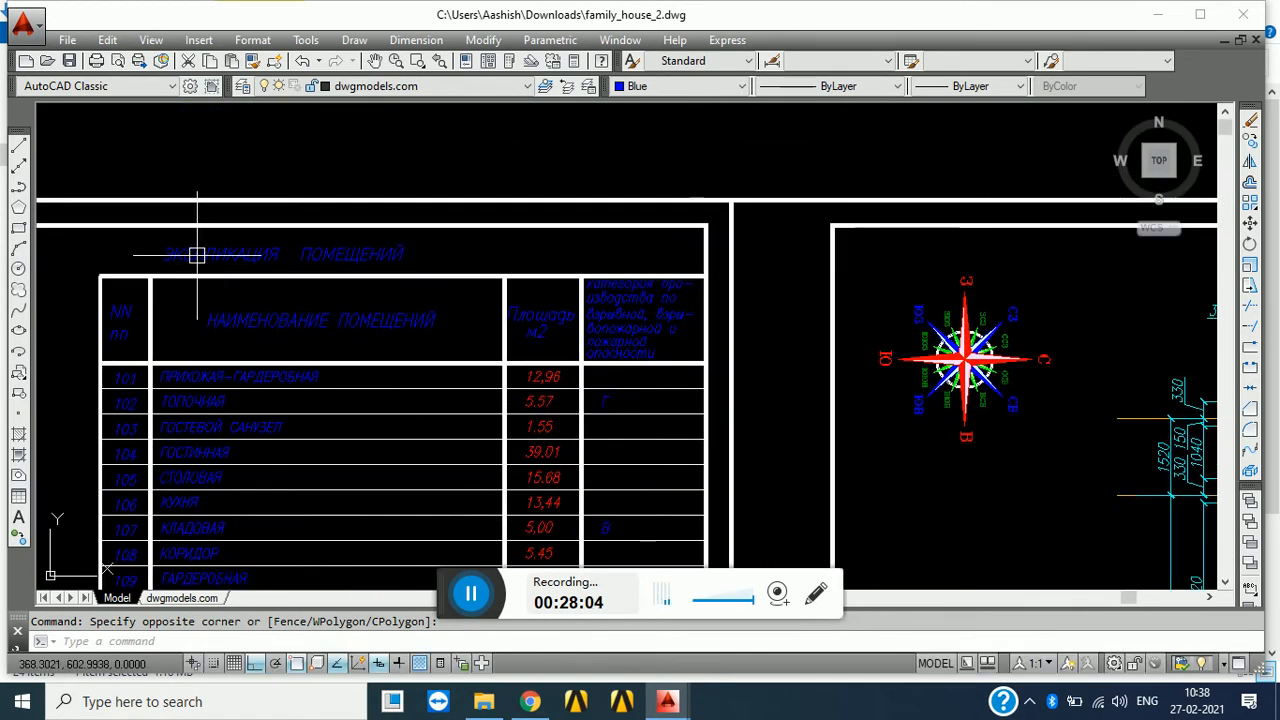
click(131, 155)
click(435, 318)
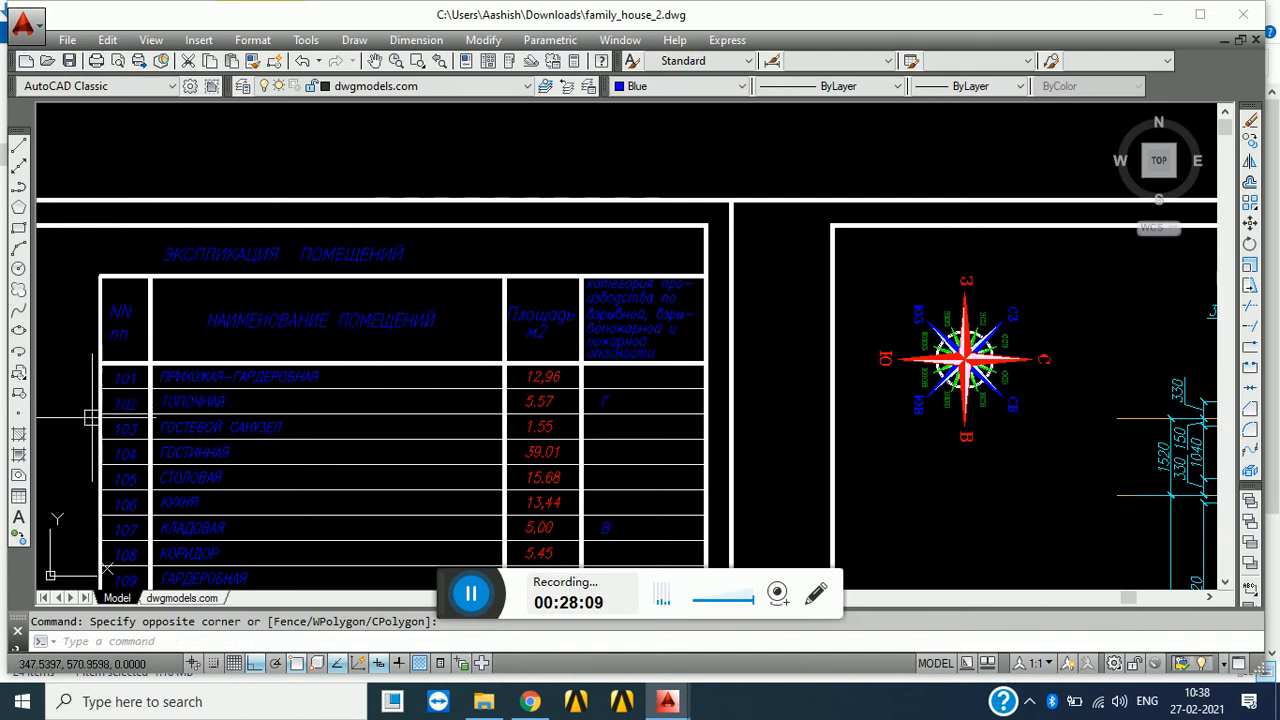
scroll(137, 394, up, 2)
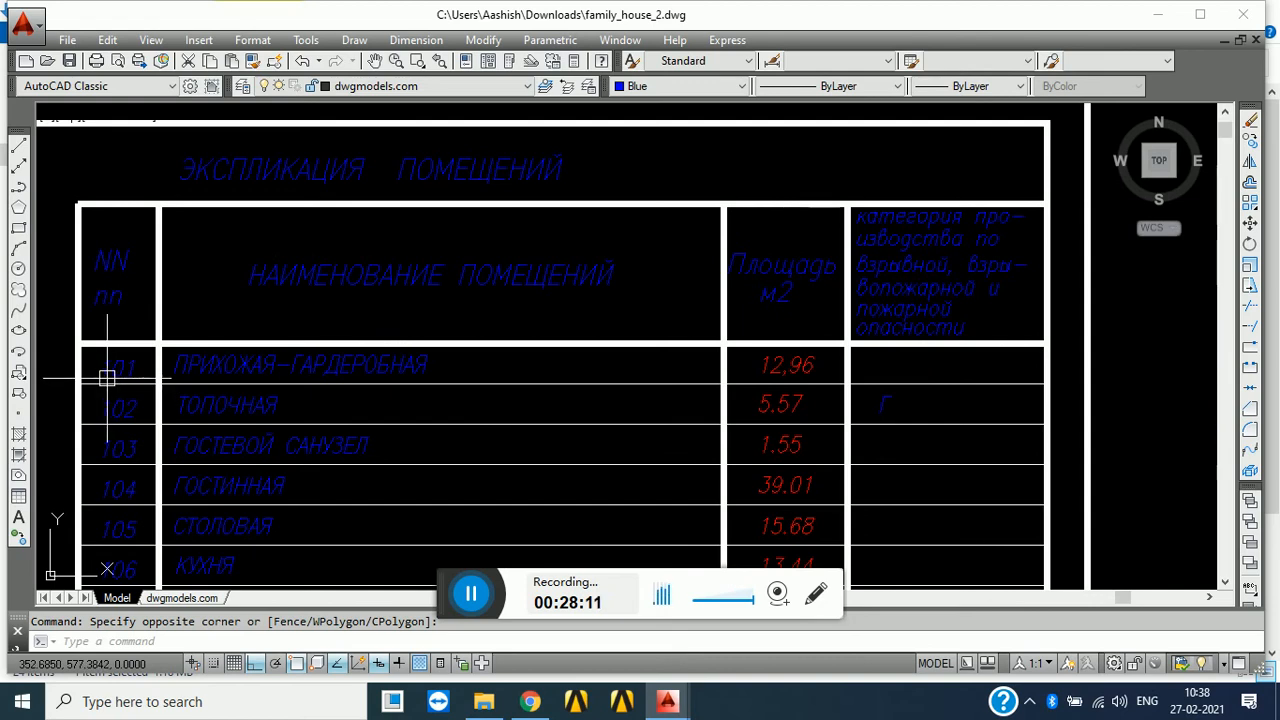
- Compare the ground-floor room schedule with the numbered rooms on its plan and with the neighbouring upper-floor sheet
scroll(146, 449, down, 6)
middle_drag(80, 433, 551, 344)
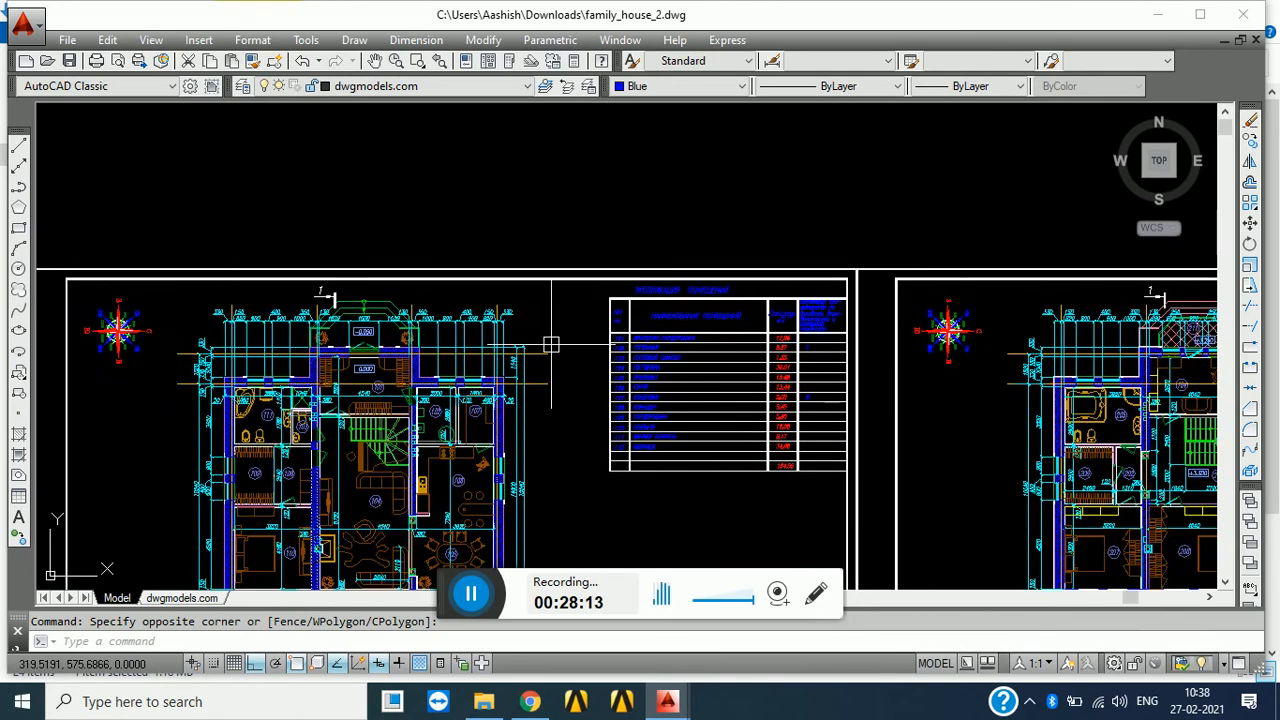
scroll(255, 407, up, 6)
scroll(213, 395, down, 6)
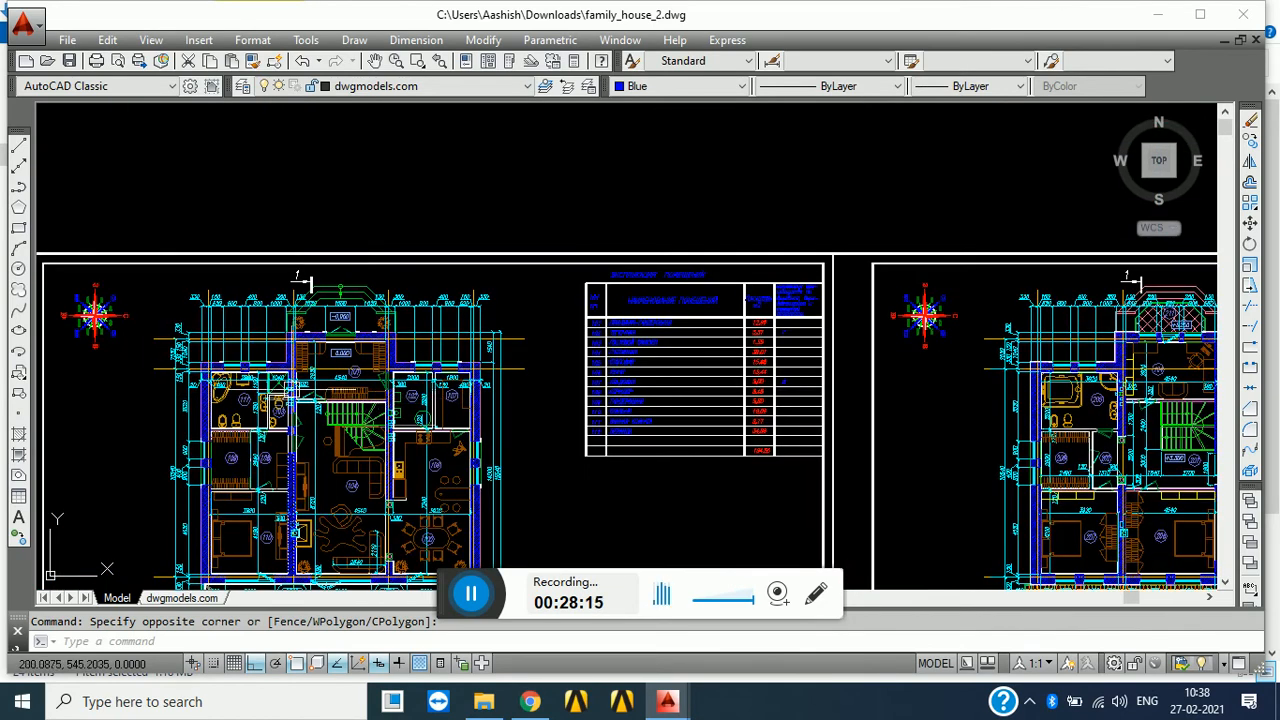
mouse_move(359, 407)
middle_down()
mouse_move(237, 366)
mouse_move(243, 384)
middle_up()
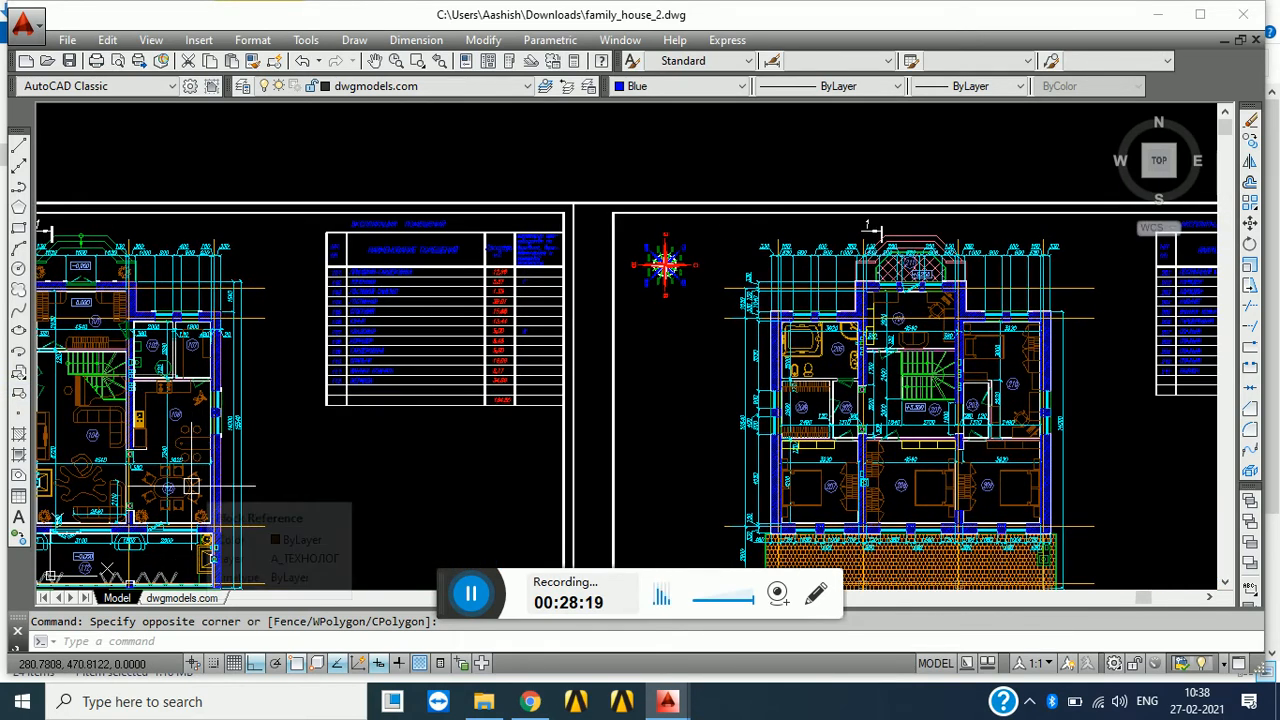
- Outline the ground-floor room schedule with a selection window and read its entries from room 101 onwards
click(283, 156)
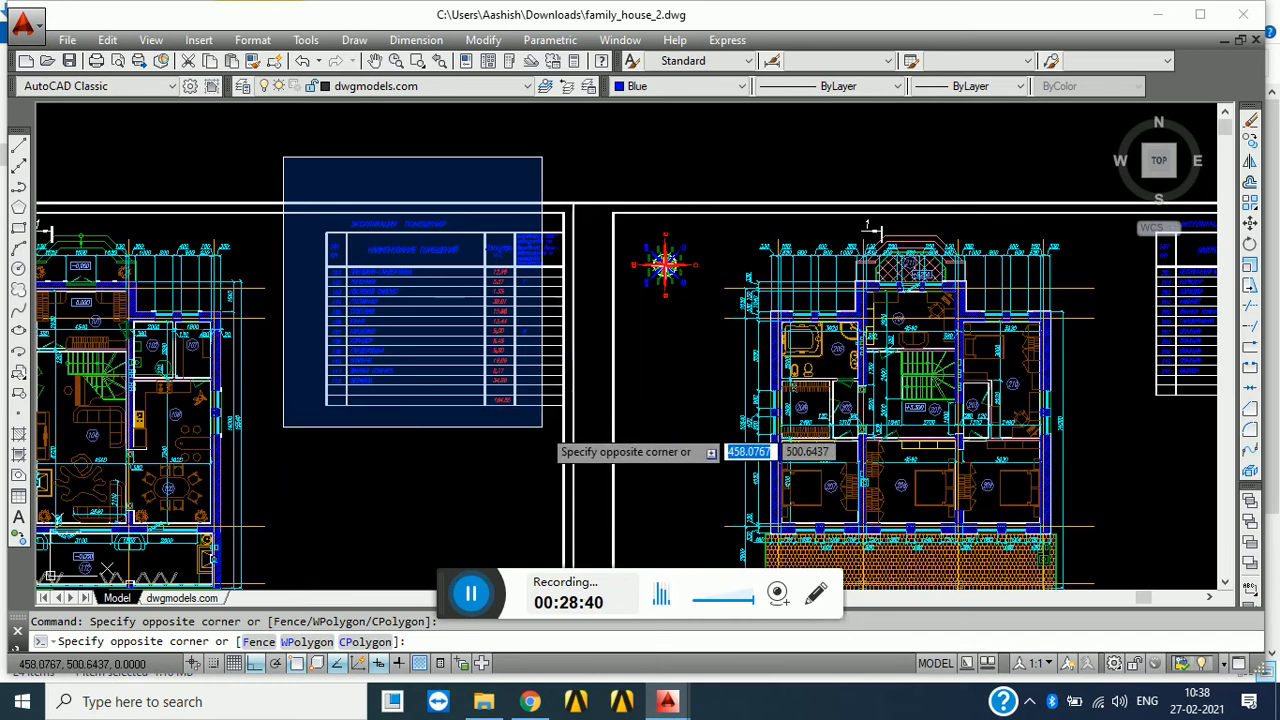
click(348, 172)
scroll(335, 274, up, 8)
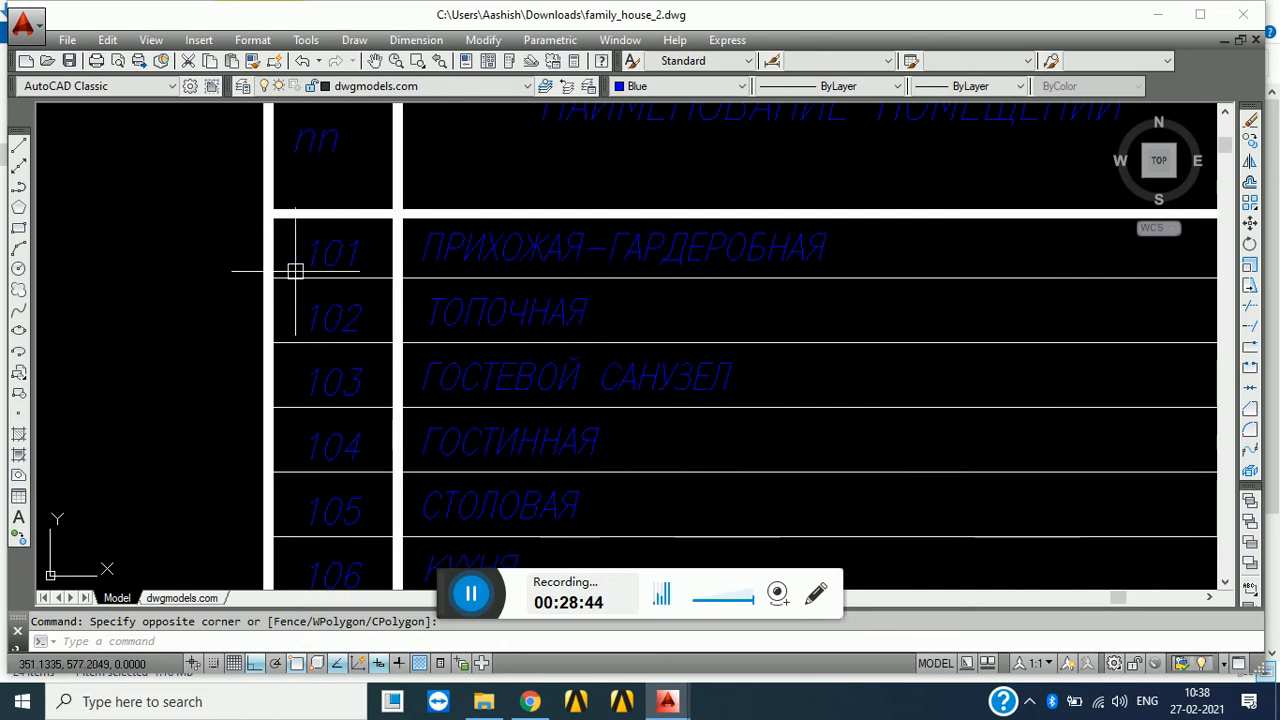
scroll(620, 281, down, 3)
middle_drag(674, 343, 306, 369)
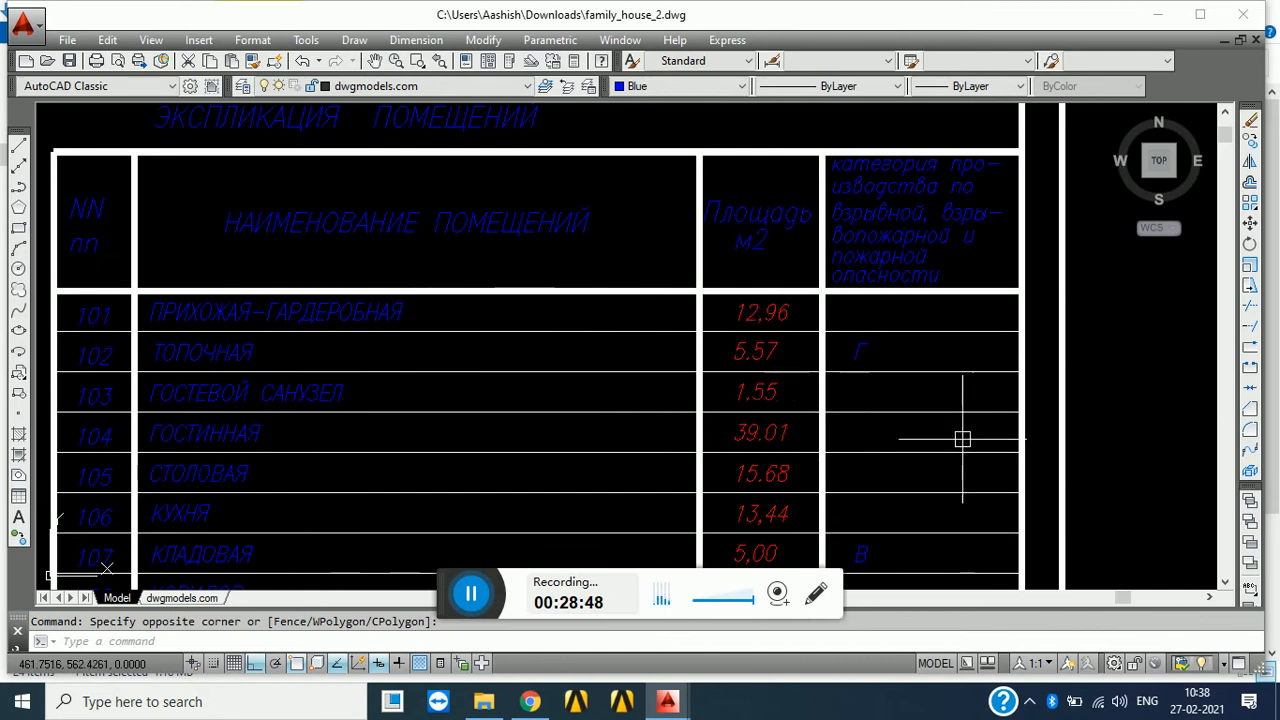
- Examine the area and hazard category columns of the ground-floor room schedule down to the total row
scroll(963, 437, down, 4)
scroll(950, 506, up, 4)
scroll(948, 502, up, 2)
mouse_move(924, 514)
middle_down()
mouse_move(906, 506)
mouse_move(925, 422)
middle_up()
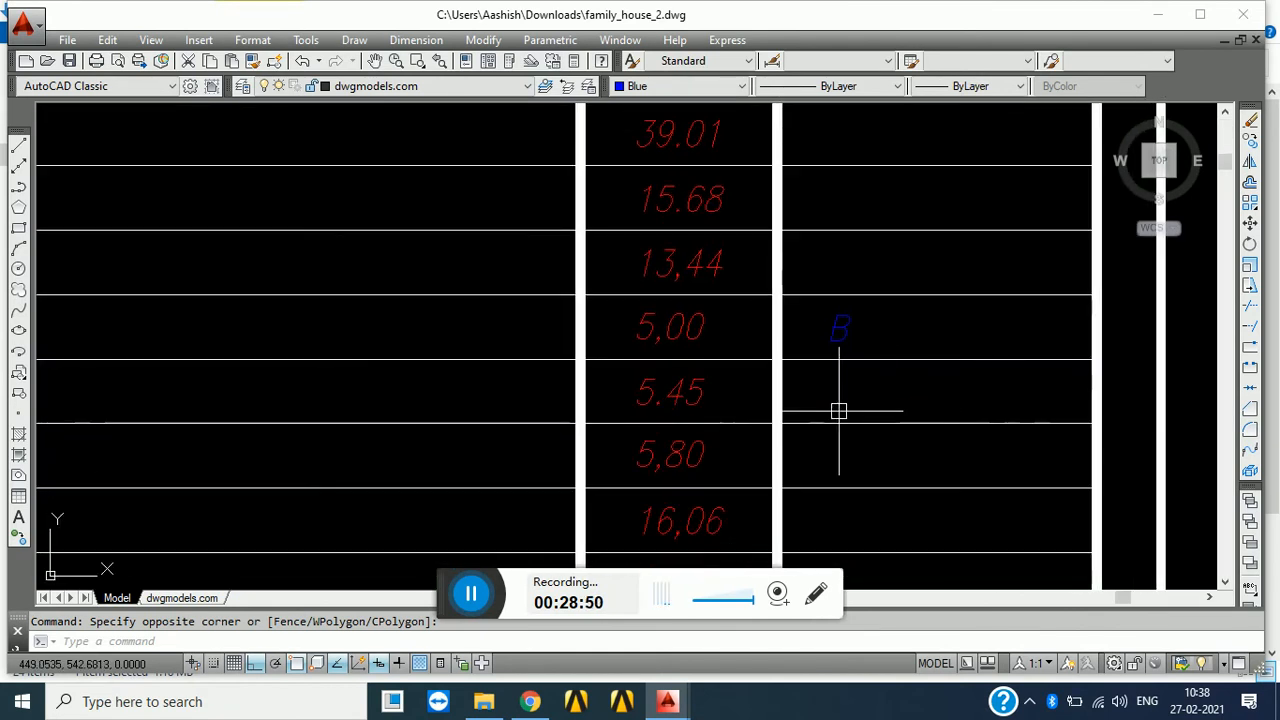
scroll(838, 411, down, 2)
middle_drag(685, 472, 683, 337)
middle_drag(668, 437, 713, 368)
scroll(408, 420, down, 5)
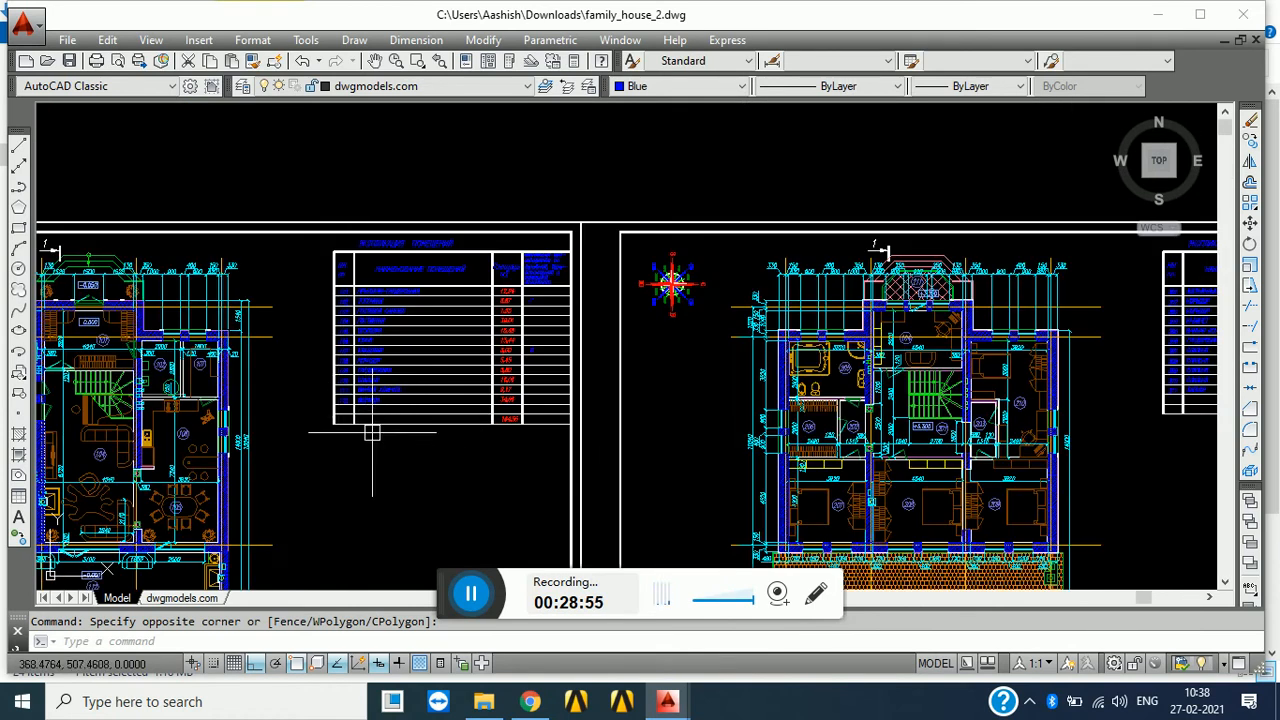
- Read the ground-floor sheet's title block, framing the word "отм." in the level note with a selection window
scroll(327, 421, down, 3)
mouse_move(334, 434)
middle_down()
mouse_move(312, 422)
mouse_move(275, 311)
middle_up()
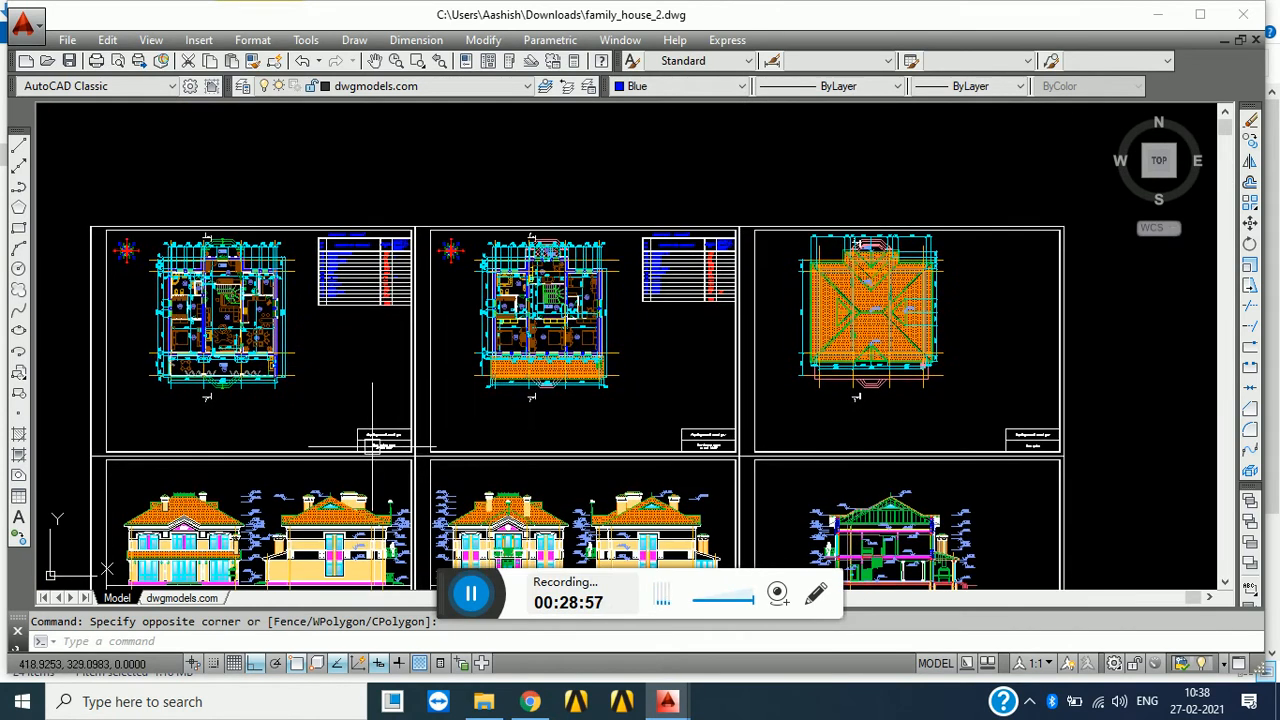
scroll(395, 455, up, 4)
scroll(395, 455, up, 4)
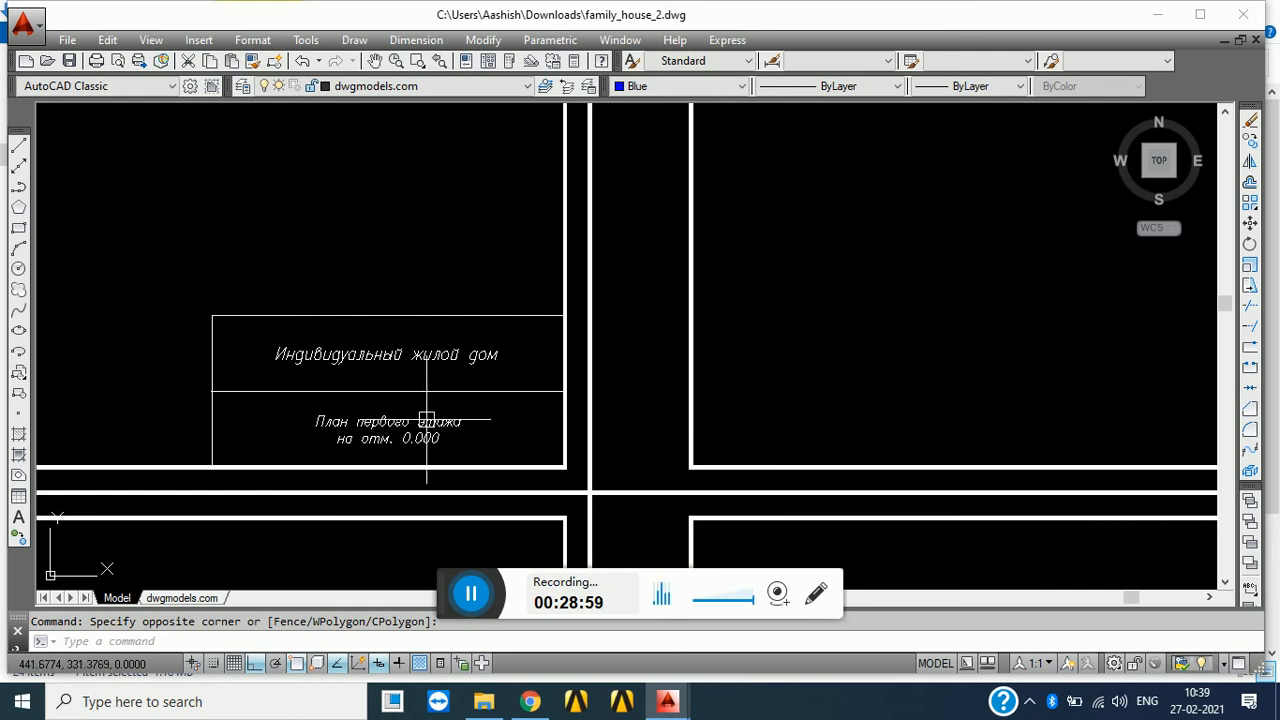
scroll(381, 440, up, 5)
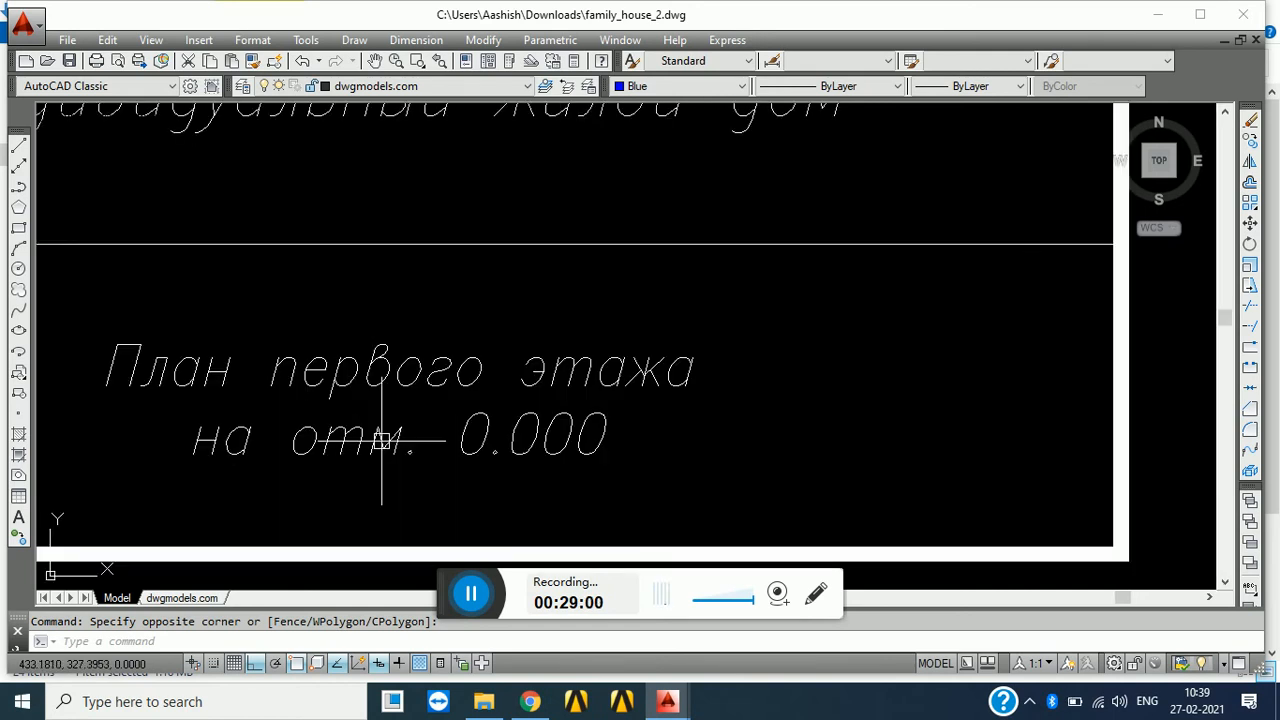
click(283, 405)
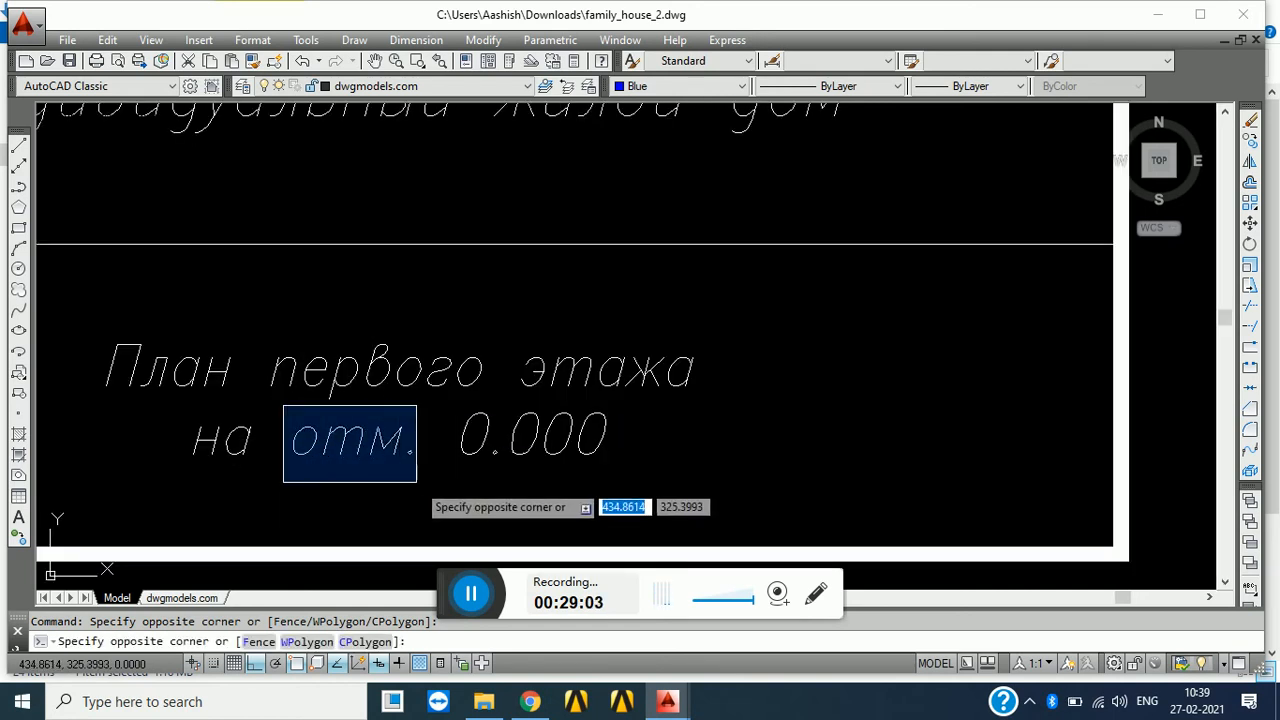
click(312, 418)
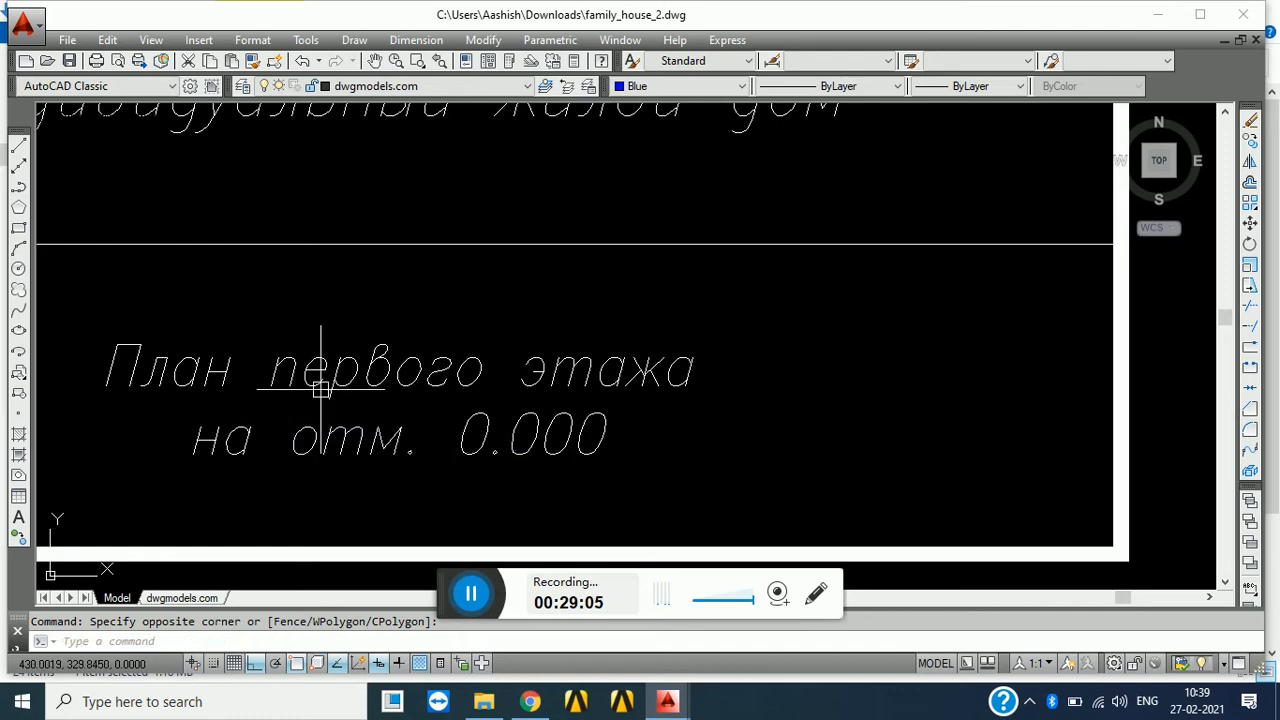
- Examine the upper-floor plan, including bedrooms 207, 208 and 209 and the tiled roof over the veranda
scroll(318, 390, down, 10)
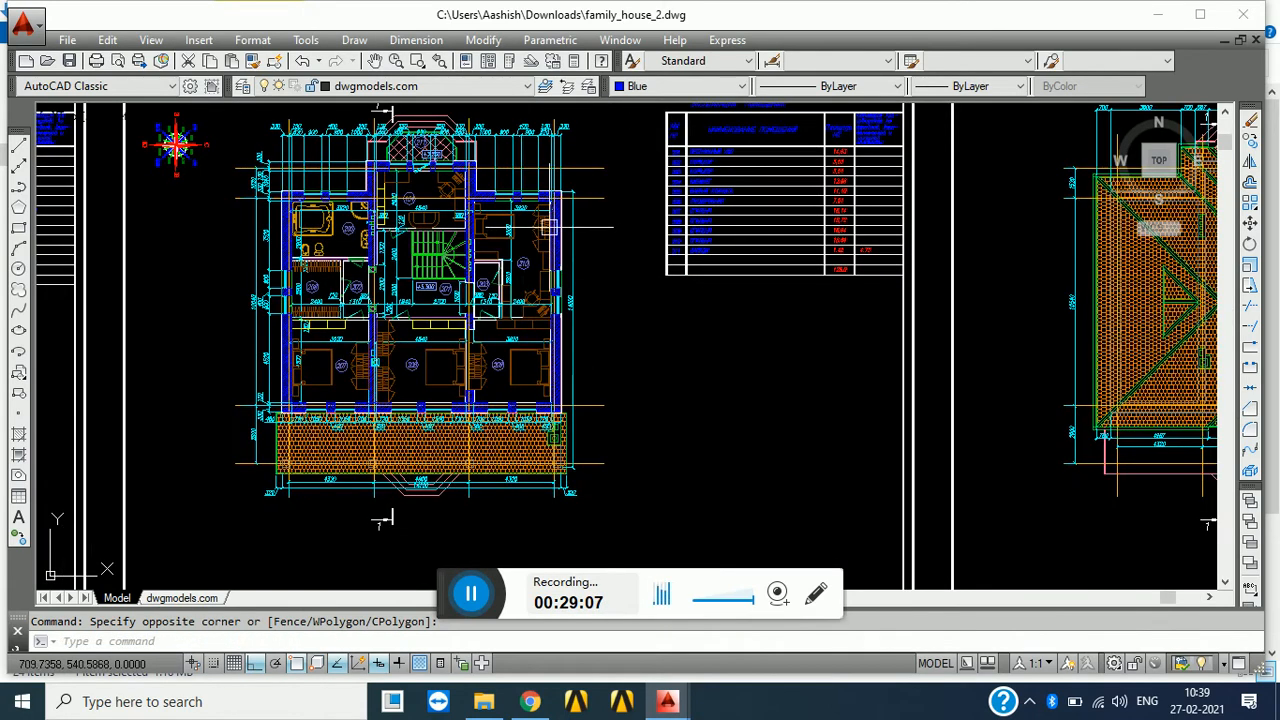
scroll(540, 250, up, 6)
middle_drag(209, 338, 291, 257)
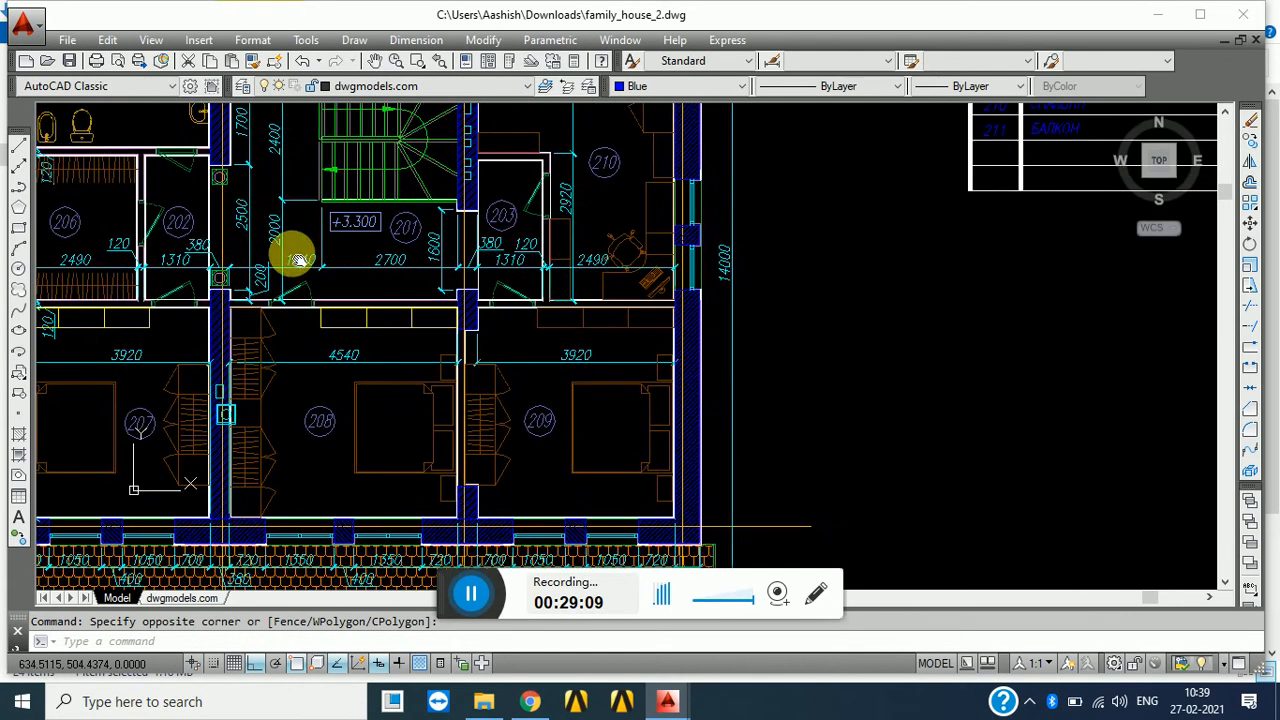
middle_drag(344, 380, 412, 219)
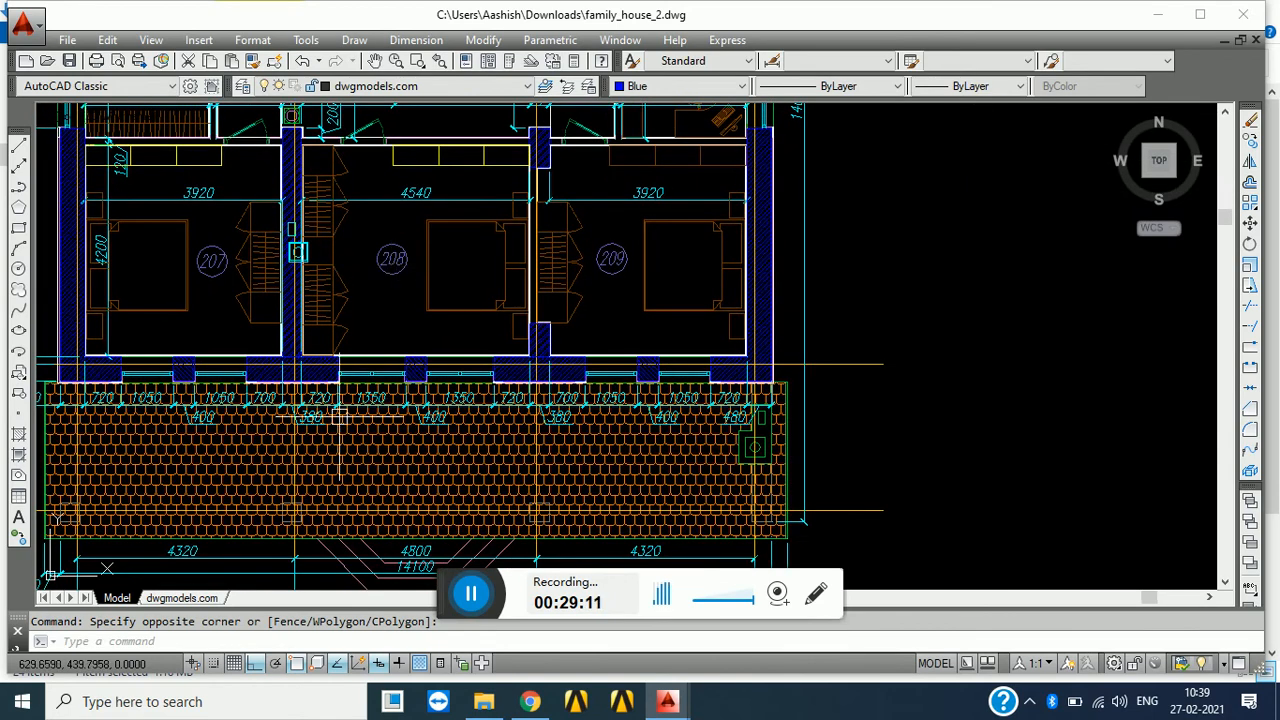
scroll(338, 411, down, 5)
scroll(434, 498, up, 2)
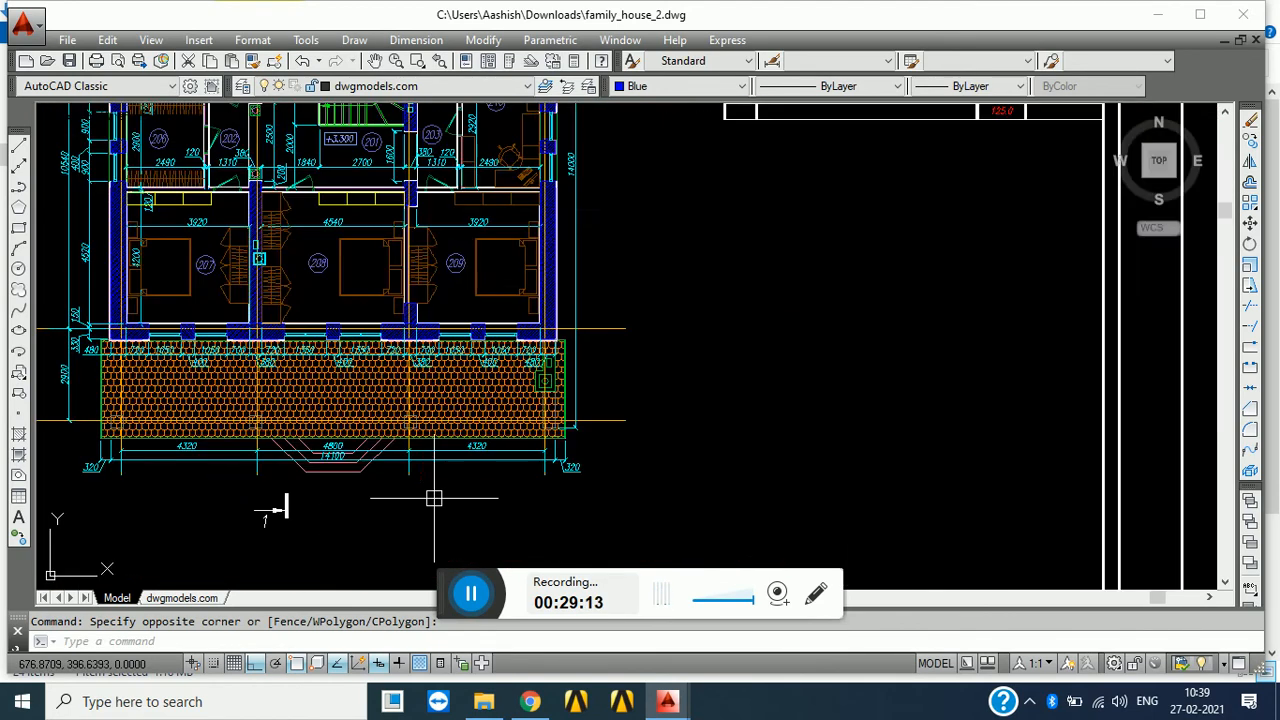
- Select the small object at the axis line's end beside the upper-floor plan, and inspect the veranda roof hatch's properties
middle_drag(378, 455, 509, 502)
click(150, 368)
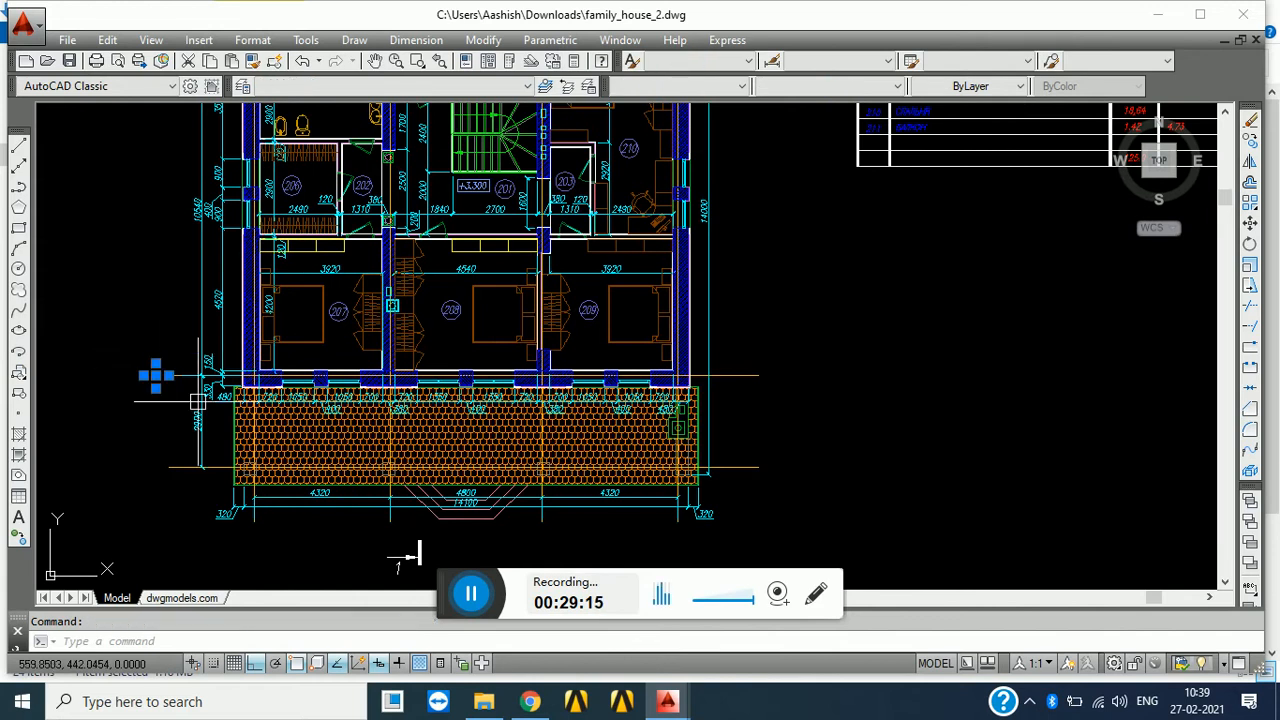
click(173, 369)
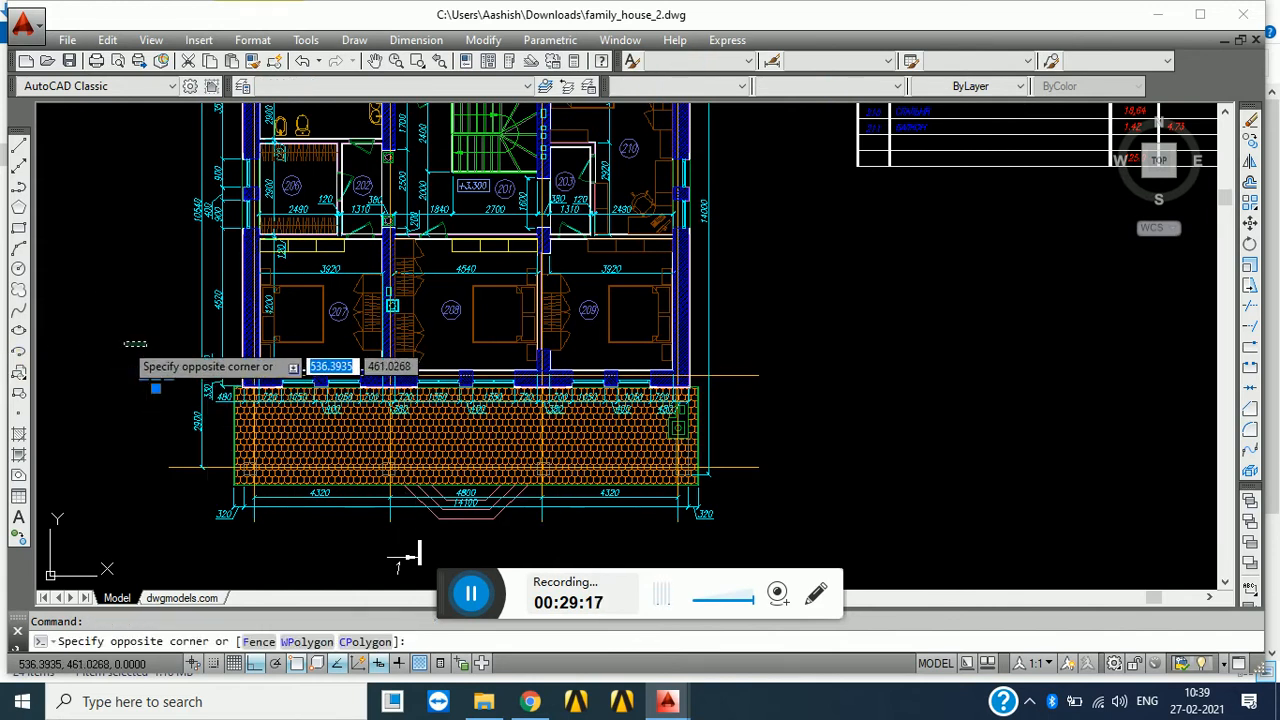
key(Escape)
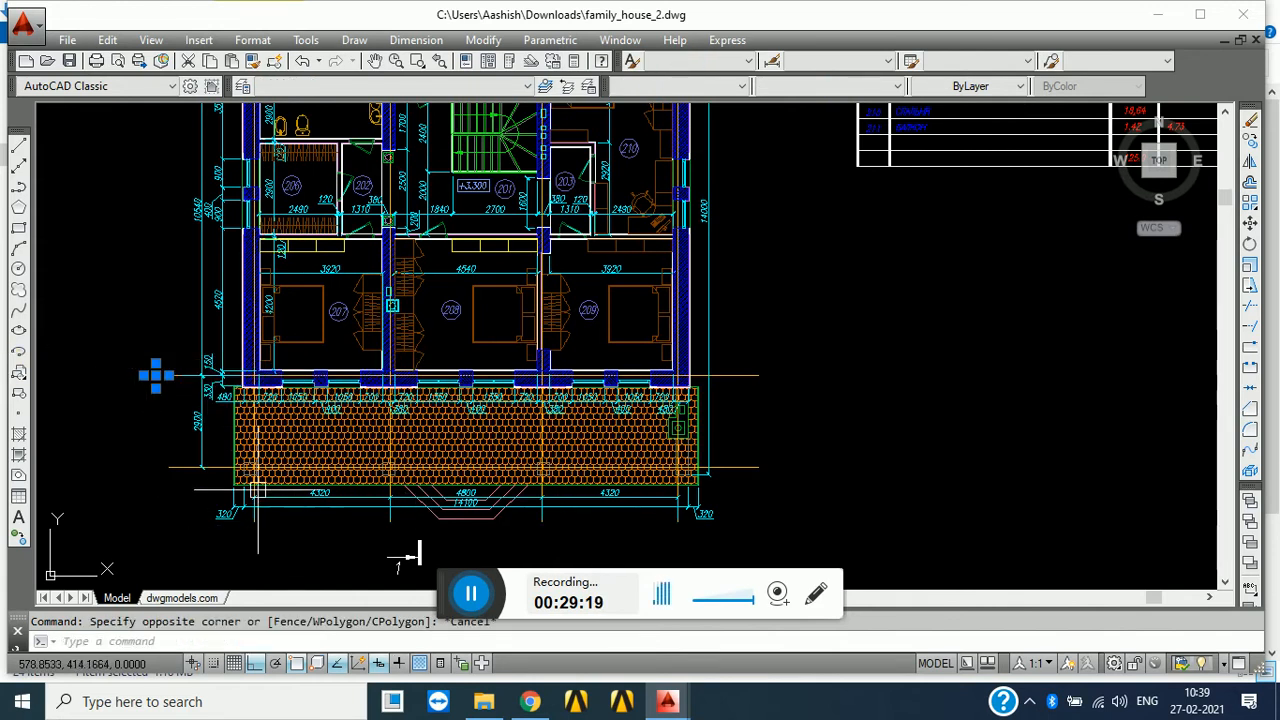
scroll(180, 400, up, 5)
scroll(210, 435, down, 4)
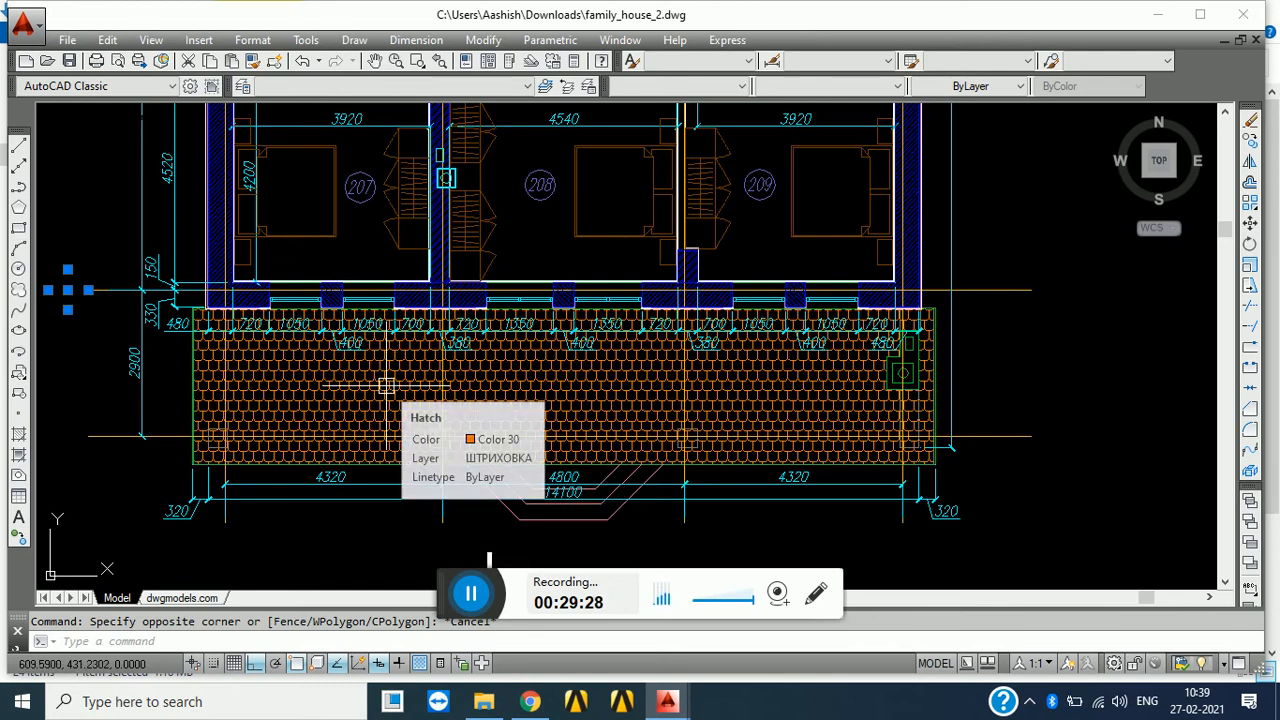
- Examine the roof, chimneys and gable of the entrance elevation, including the properties of a gable line
scroll(476, 393, down, 5)
scroll(476, 393, down, 2)
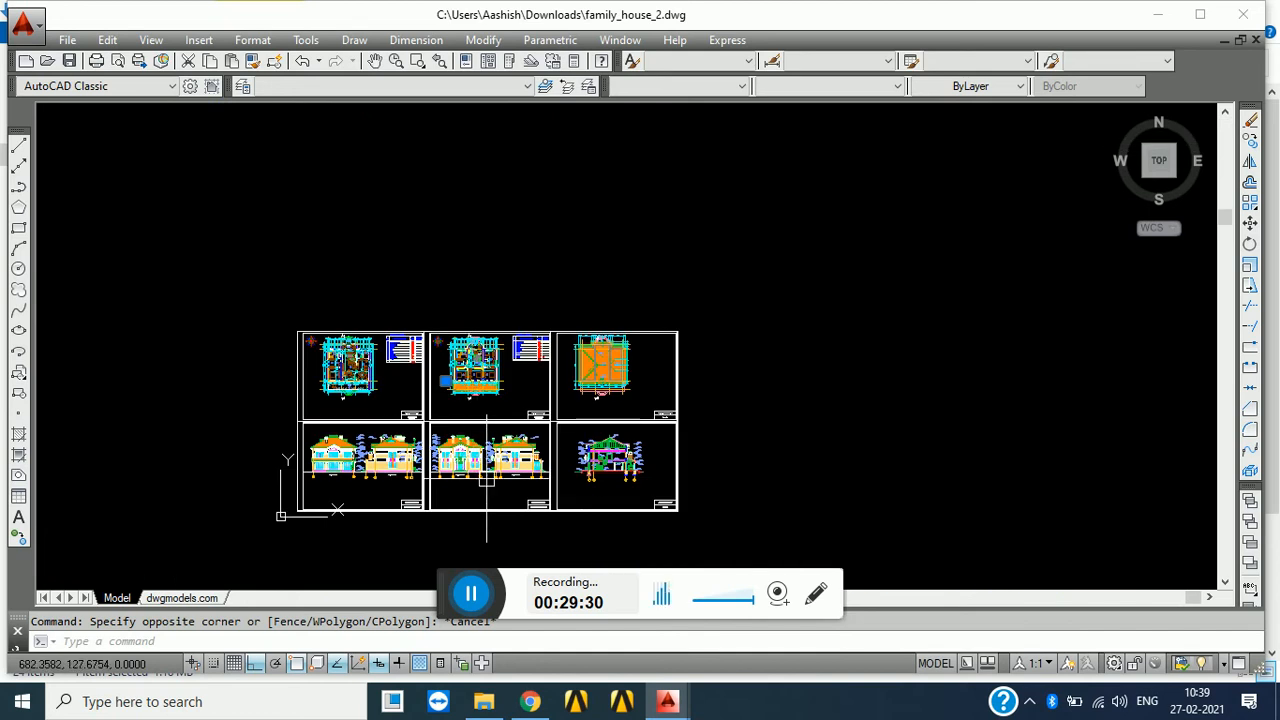
scroll(400, 480, up, 8)
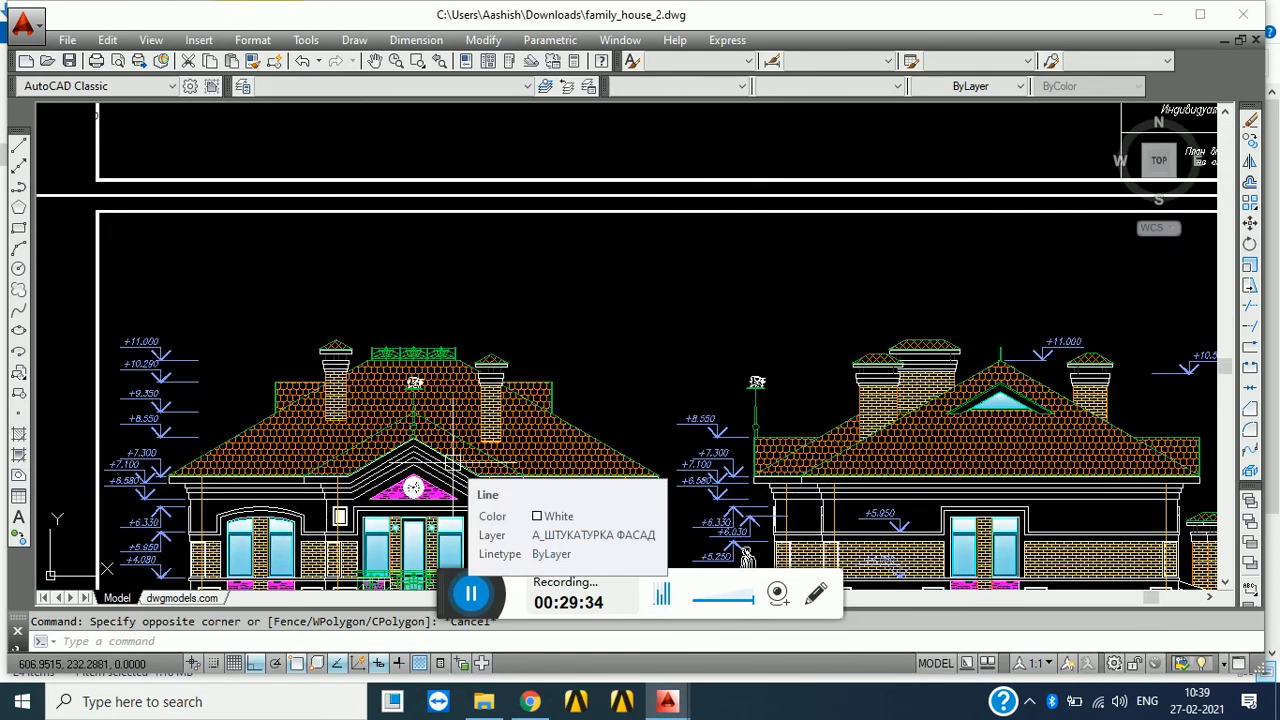
- Examine the side elevation's balcony, including the standing figure, the ornamental railing and the carved rosette panels on the wall
mouse_move(607, 460)
middle_down()
mouse_move(314, 469)
mouse_move(252, 386)
middle_up()
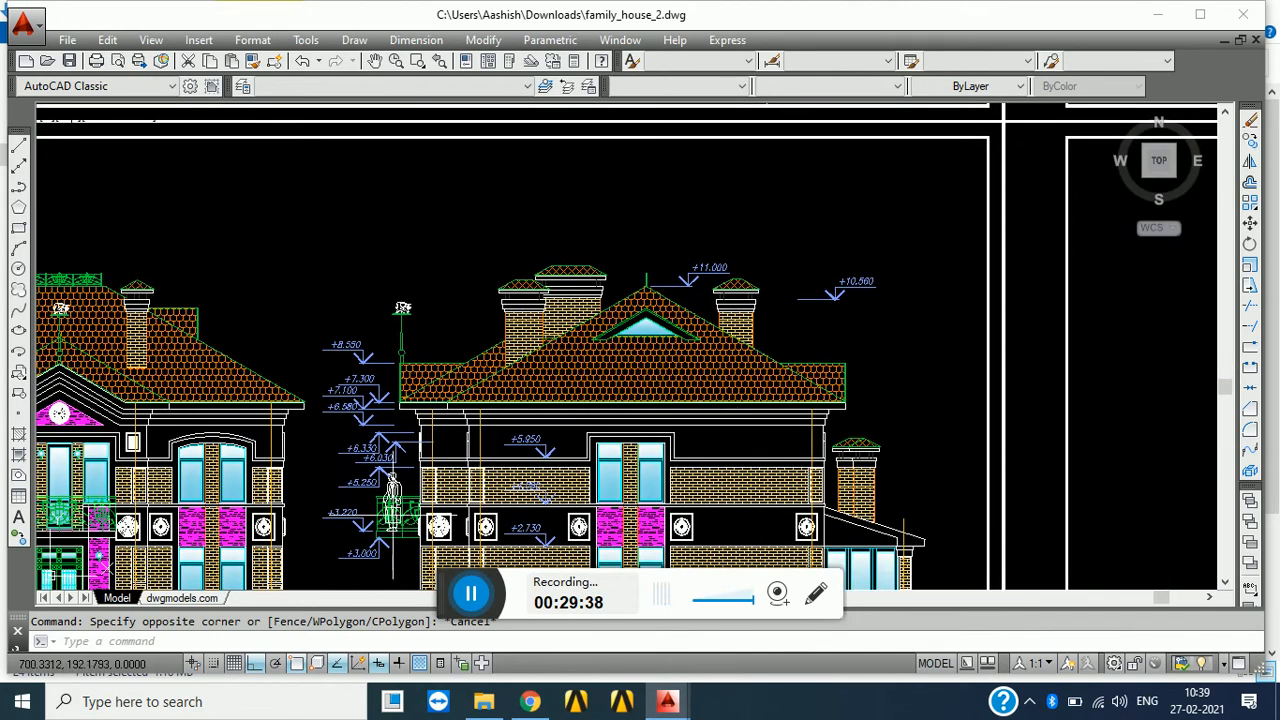
scroll(388, 505, up, 5)
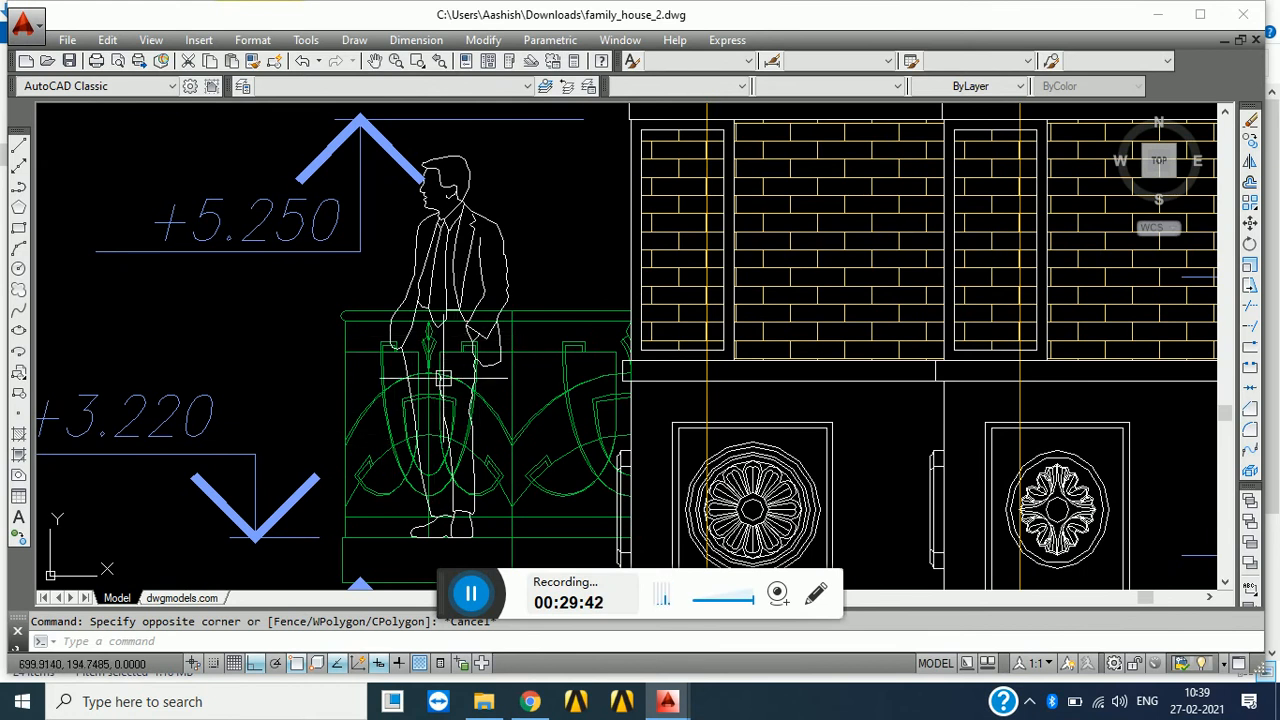
scroll(457, 341, down, 3)
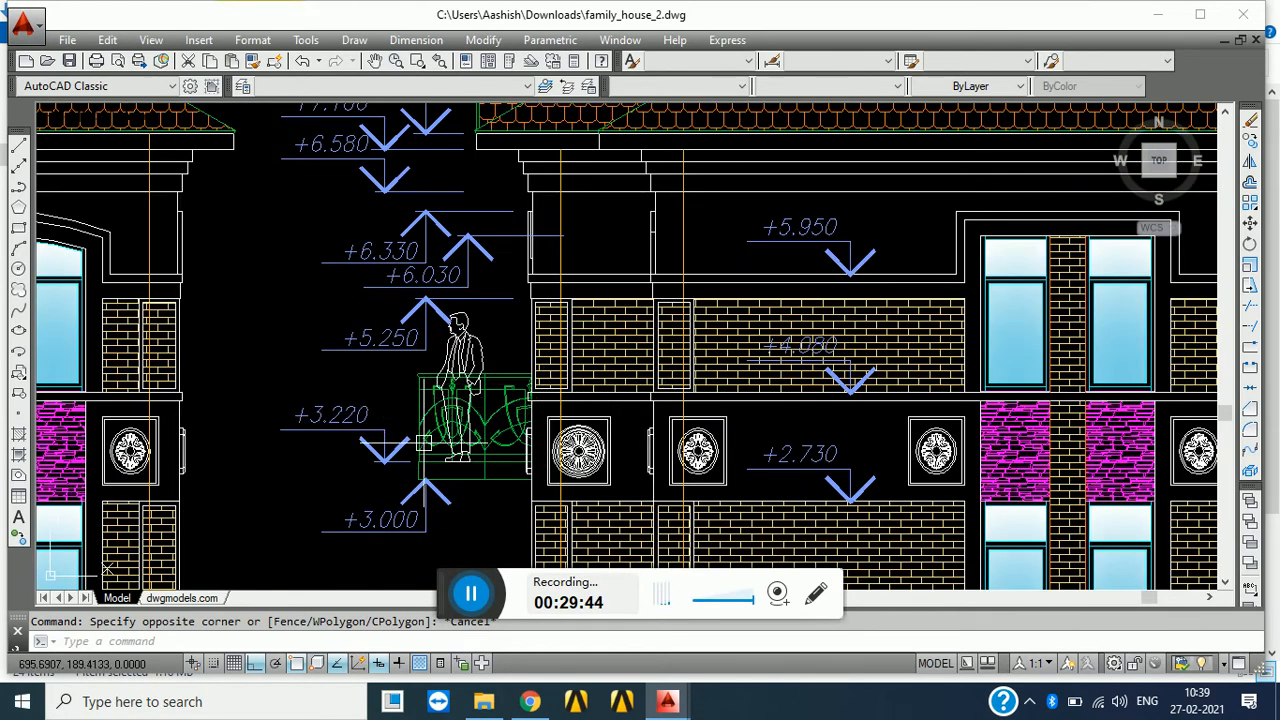
scroll(595, 460, up, 6)
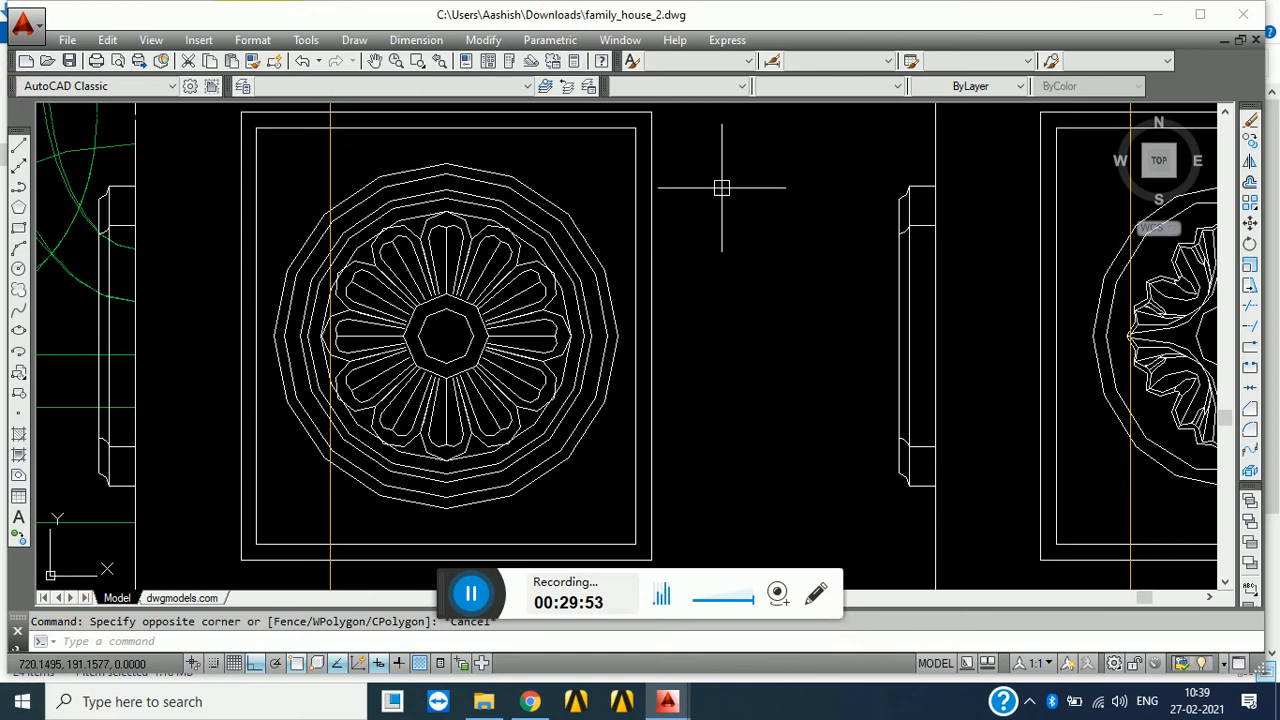
scroll(644, 257, down, 10)
scroll(610, 478, up, 1)
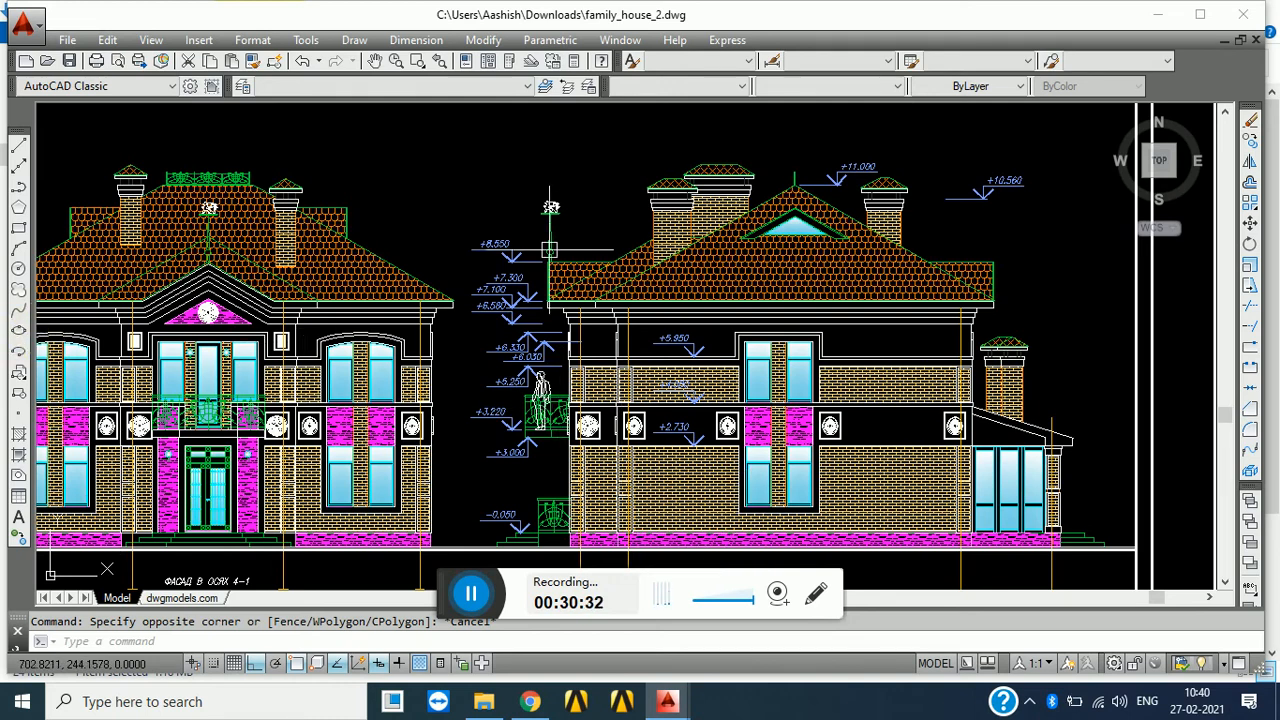
- Examine the entrance steps and ornamental railing at ground level on the side elevation
scroll(565, 493, up, 5)
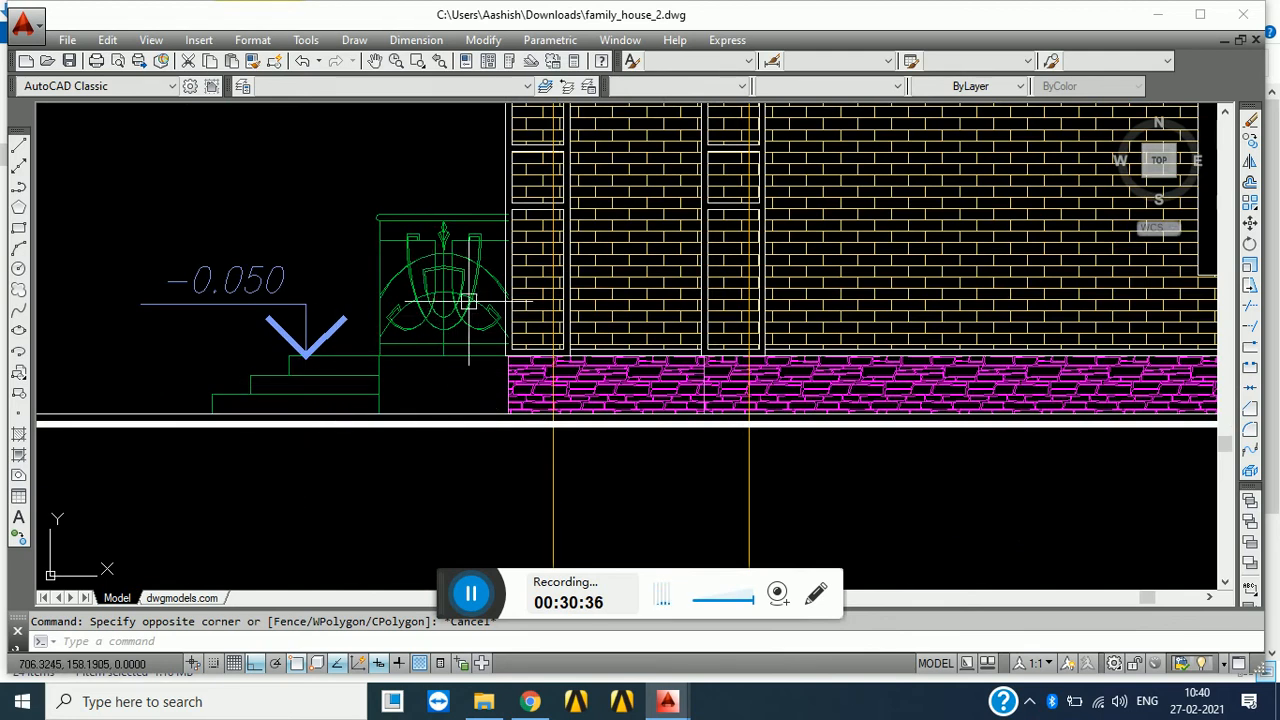
scroll(468, 272, down, 5)
middle_drag(468, 272, 458, 374)
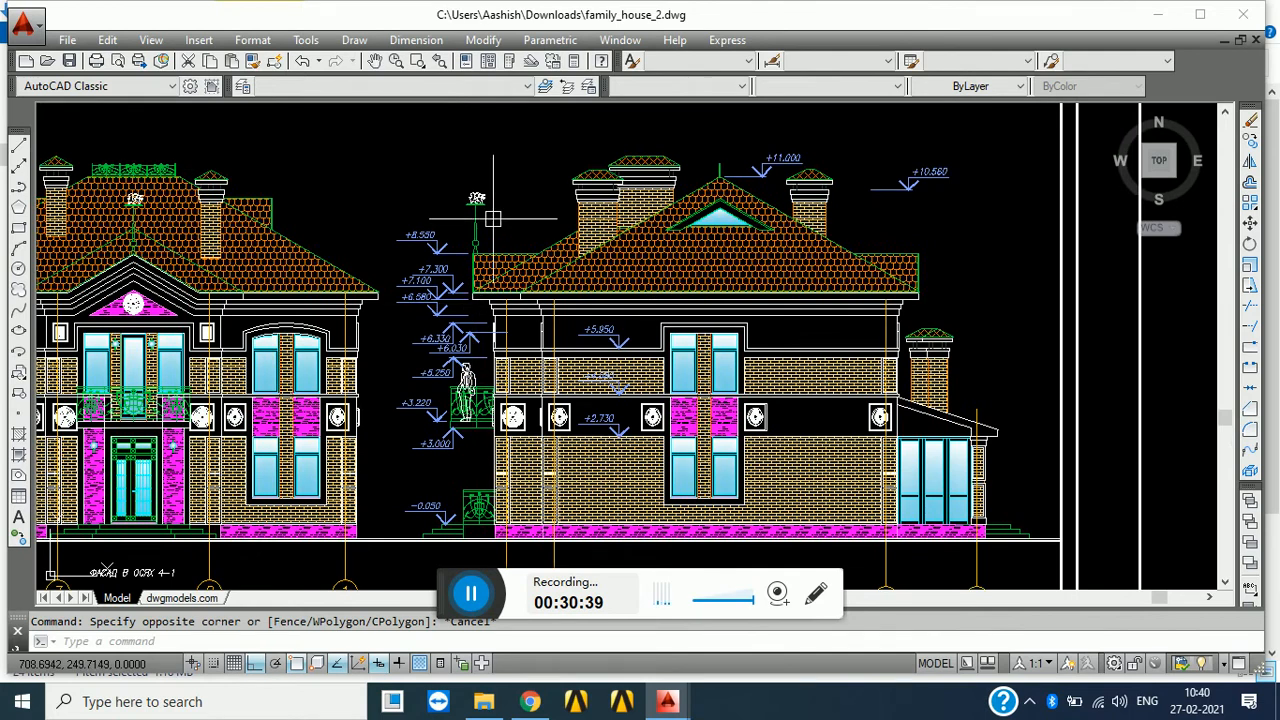
- Examine the winged-animal ornament on top of the roof spire in the side elevation
scroll(472, 224, up, 5)
middle_drag(472, 224, 486, 254)
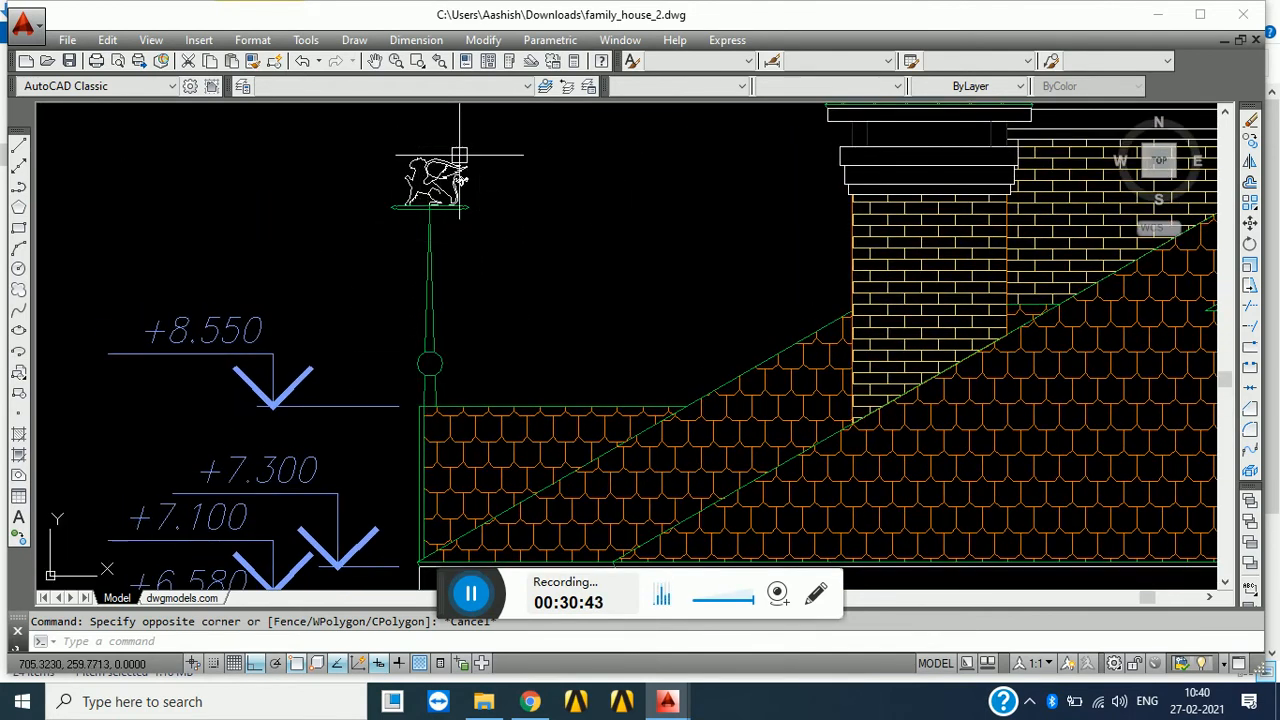
middle_drag(446, 216, 437, 271)
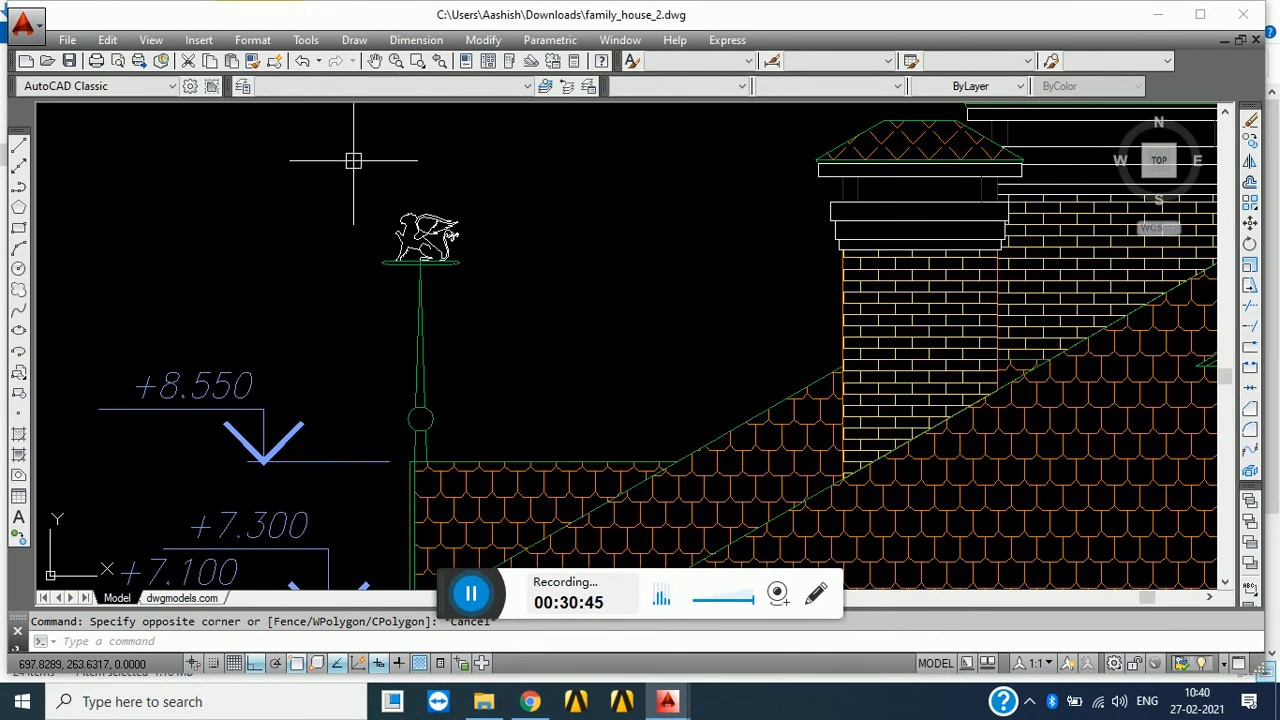
scroll(483, 233, up, 5)
scroll(449, 294, down, 5)
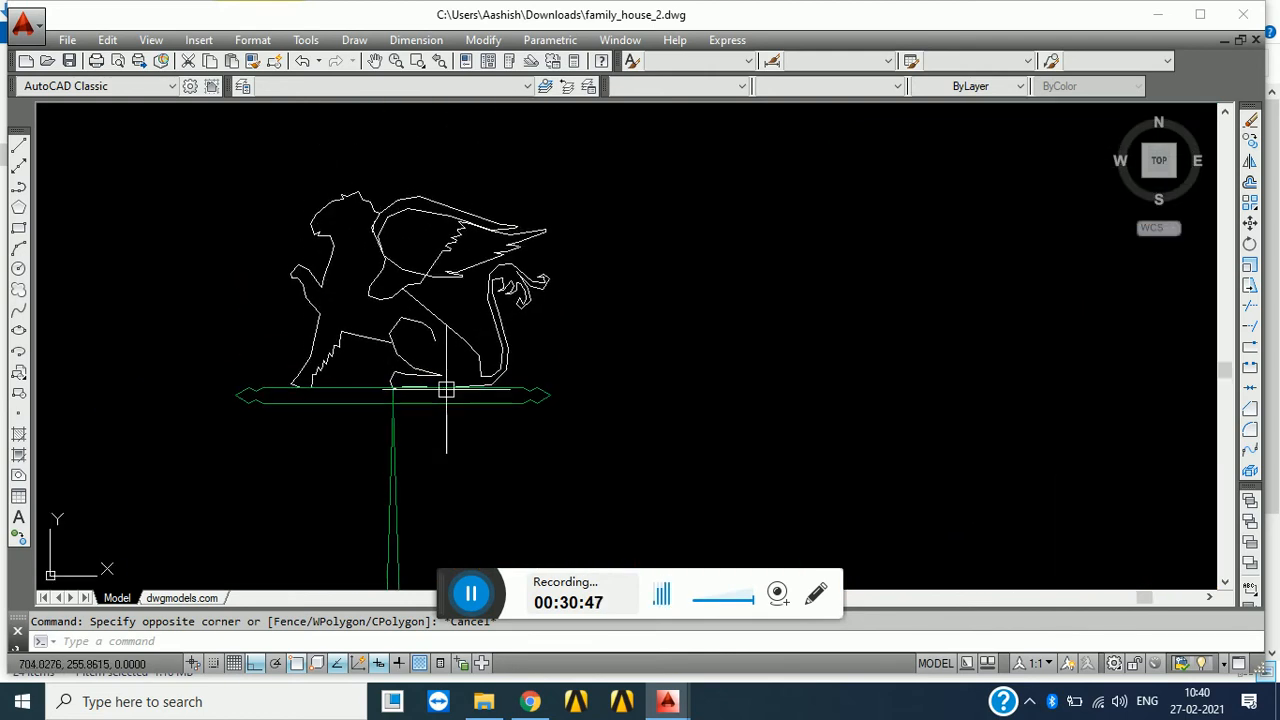
scroll(445, 345, down, 5)
- Examine the front elevation's balcony railing above the entrance door, including the properties of the window block behind it
scroll(440, 342, up, 5)
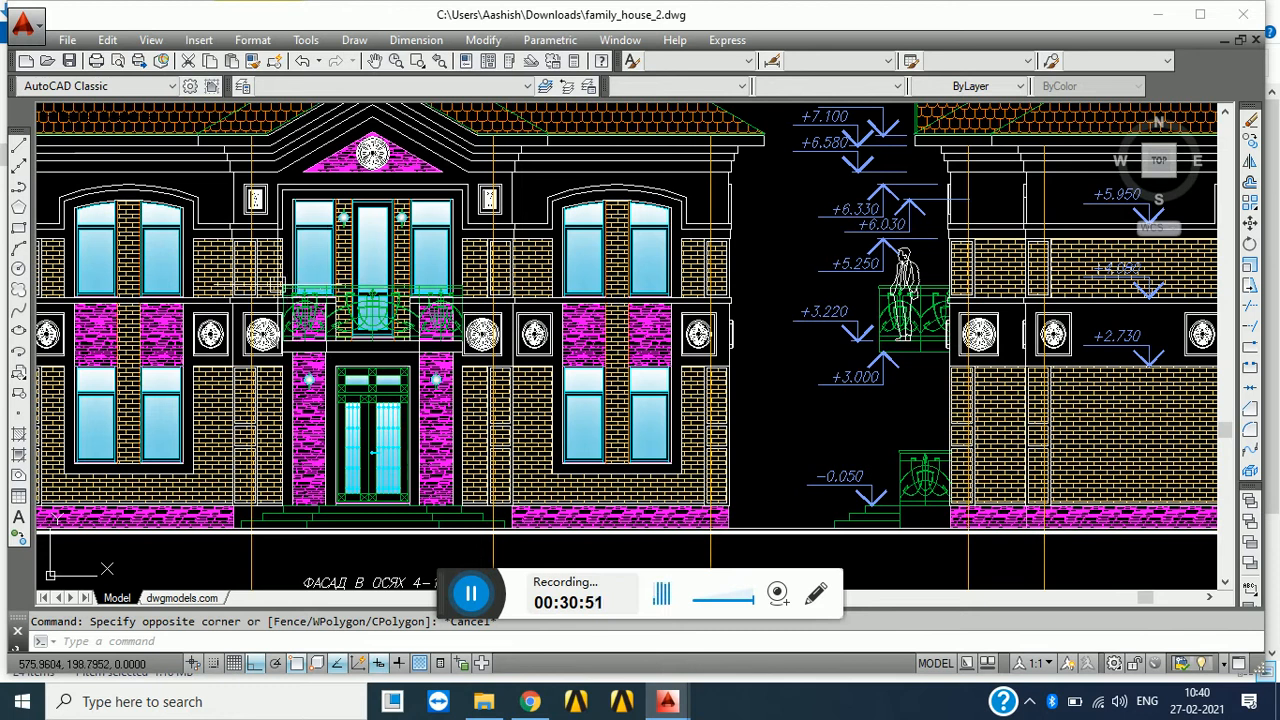
scroll(367, 316, up, 4)
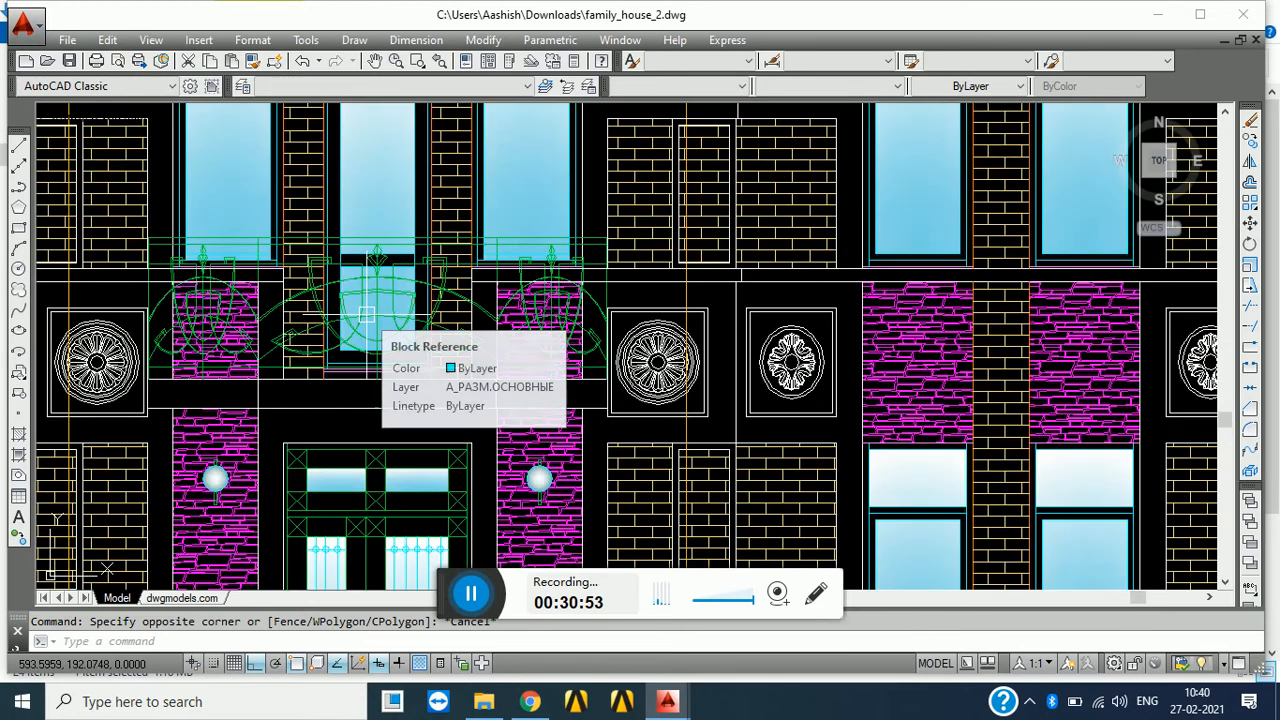
scroll(367, 316, down, 5)
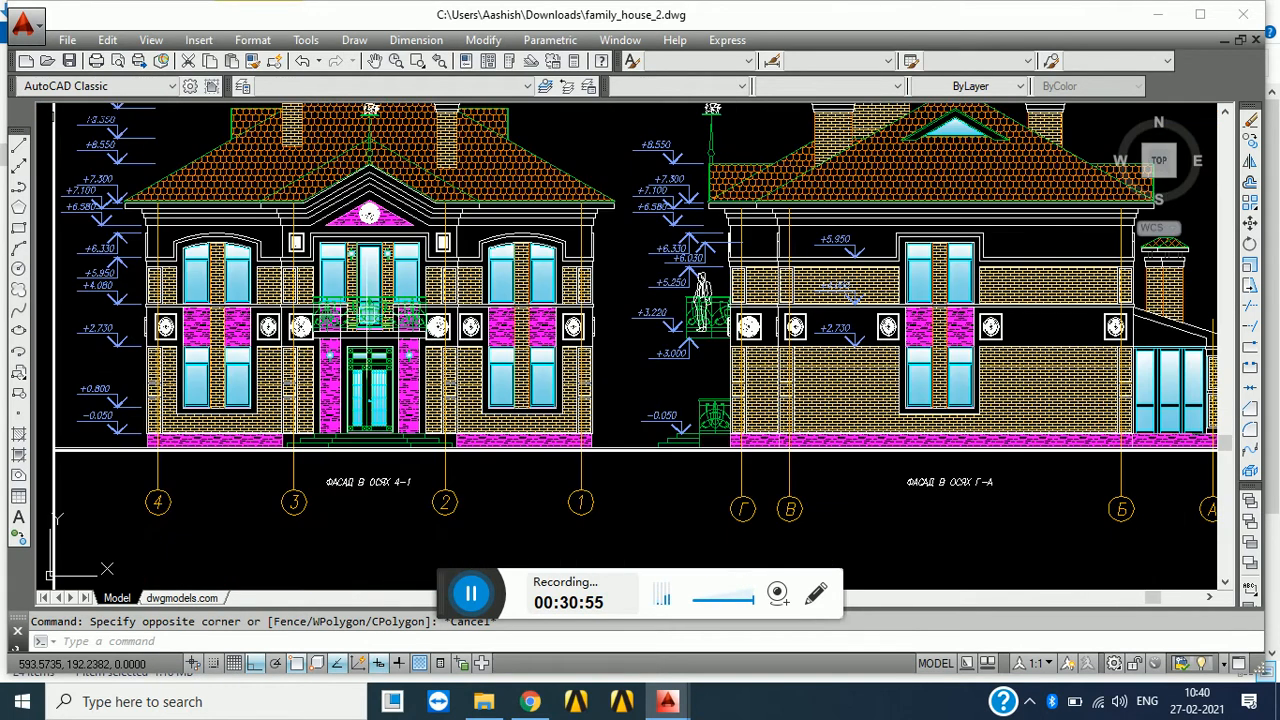
scroll(565, 408, down, 8)
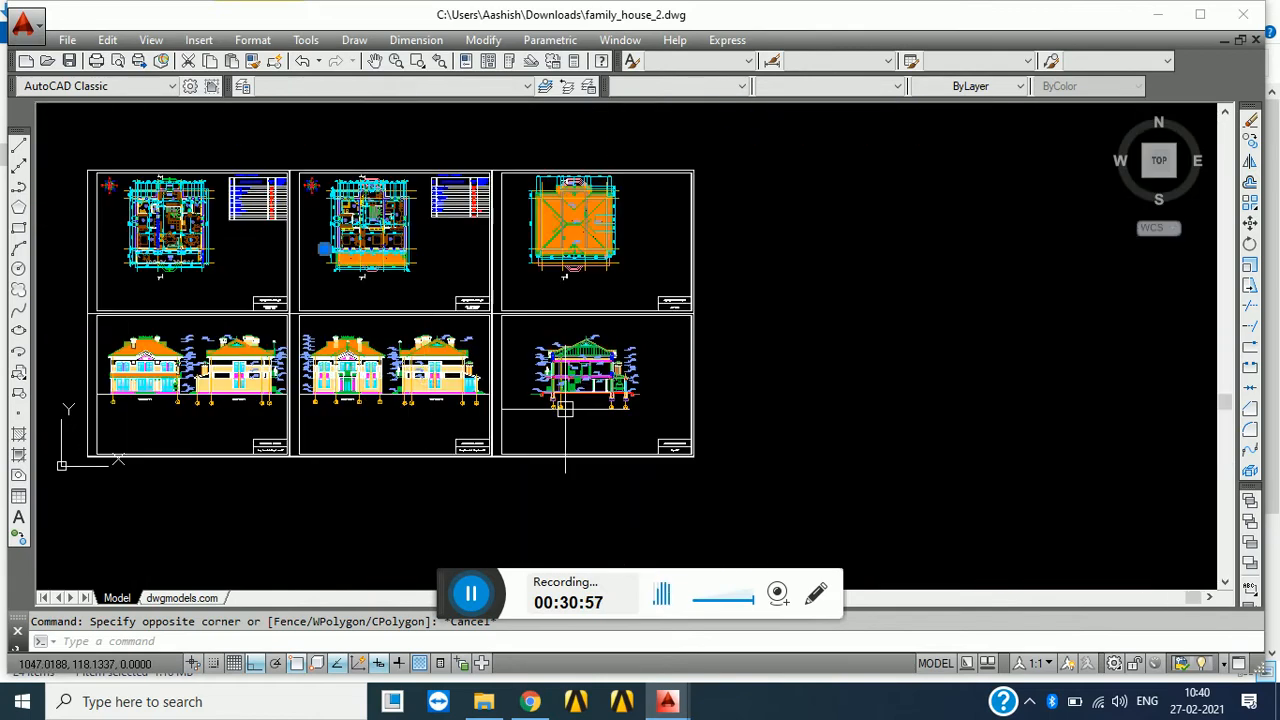
- Examine the roof plan, including its ridges, tile hatch and level marks, and the properties of the central ridge line
scroll(563, 237, up, 5)
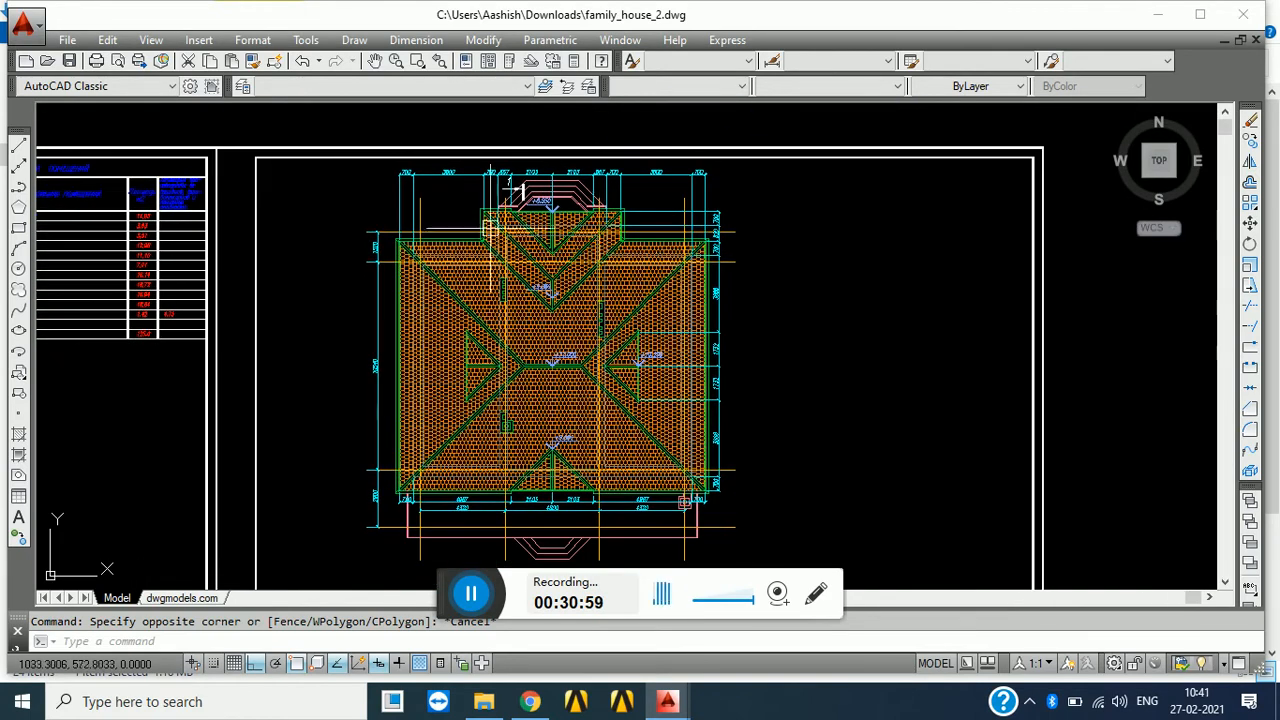
scroll(416, 222, down, 5)
middle_drag(309, 314, 486, 146)
middle_drag(371, 299, 388, 399)
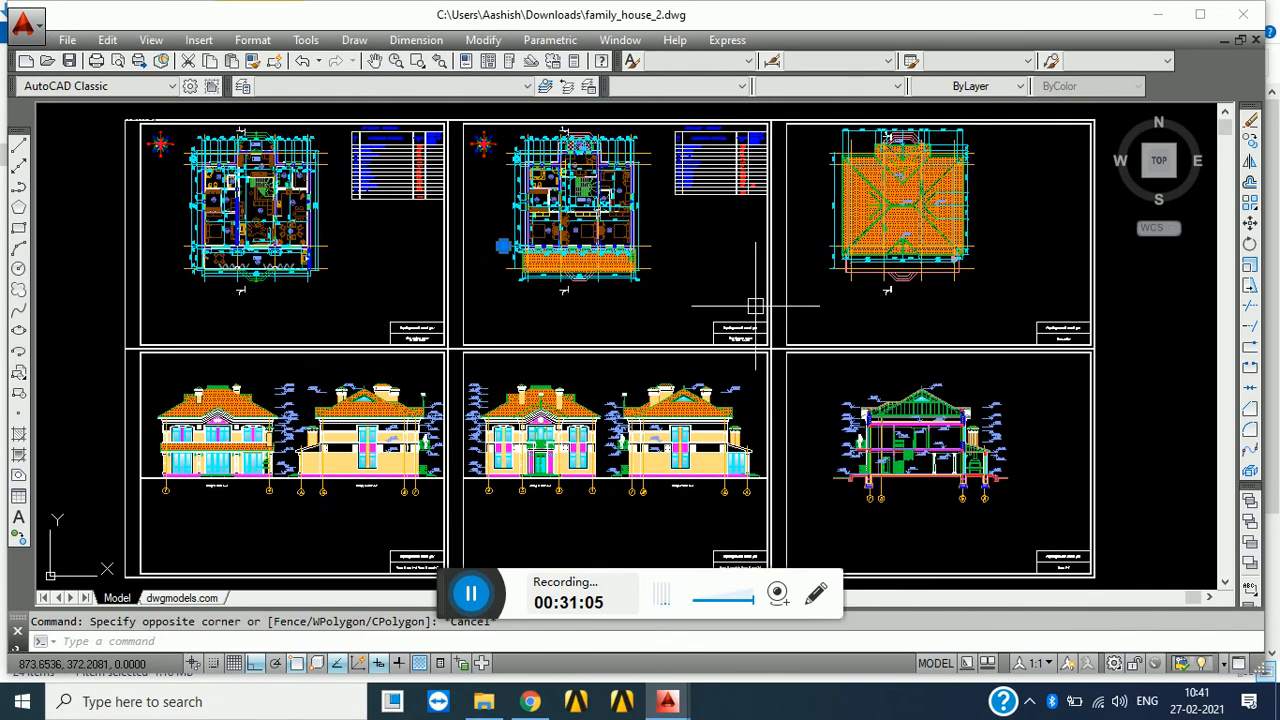
middle_drag(748, 303, 443, 306)
scroll(507, 234, up, 3)
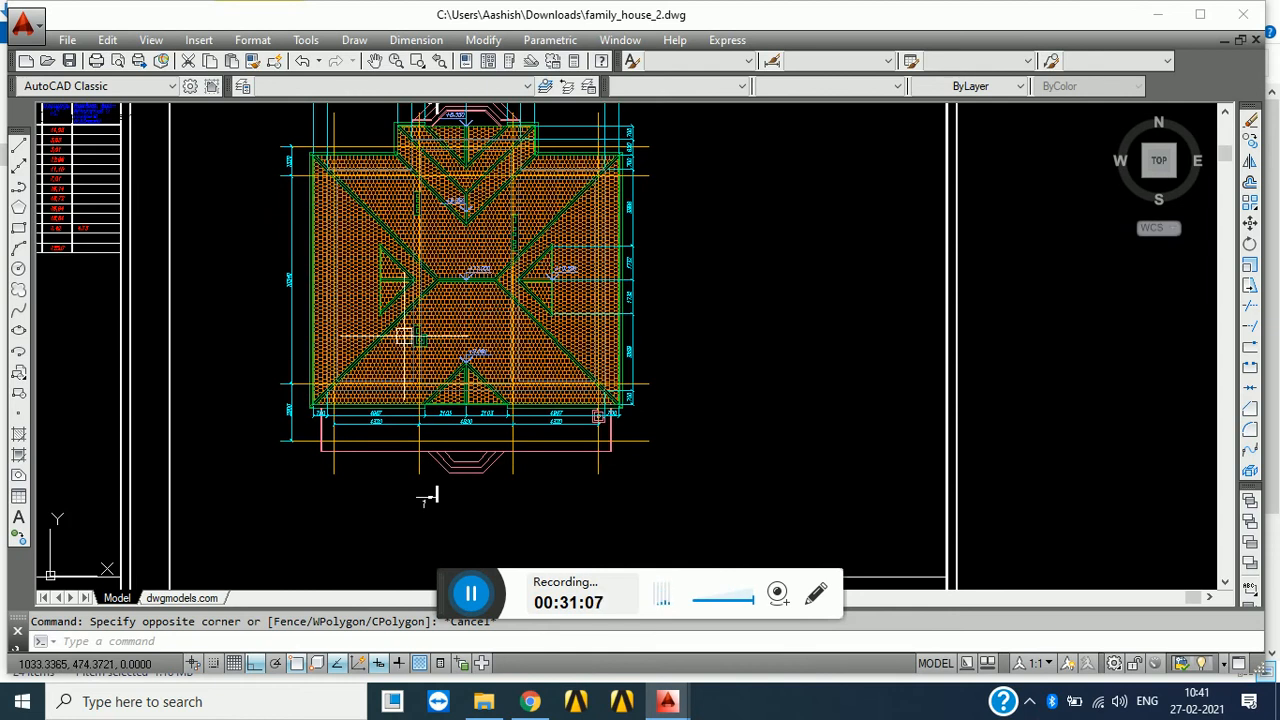
scroll(427, 497, up, 1)
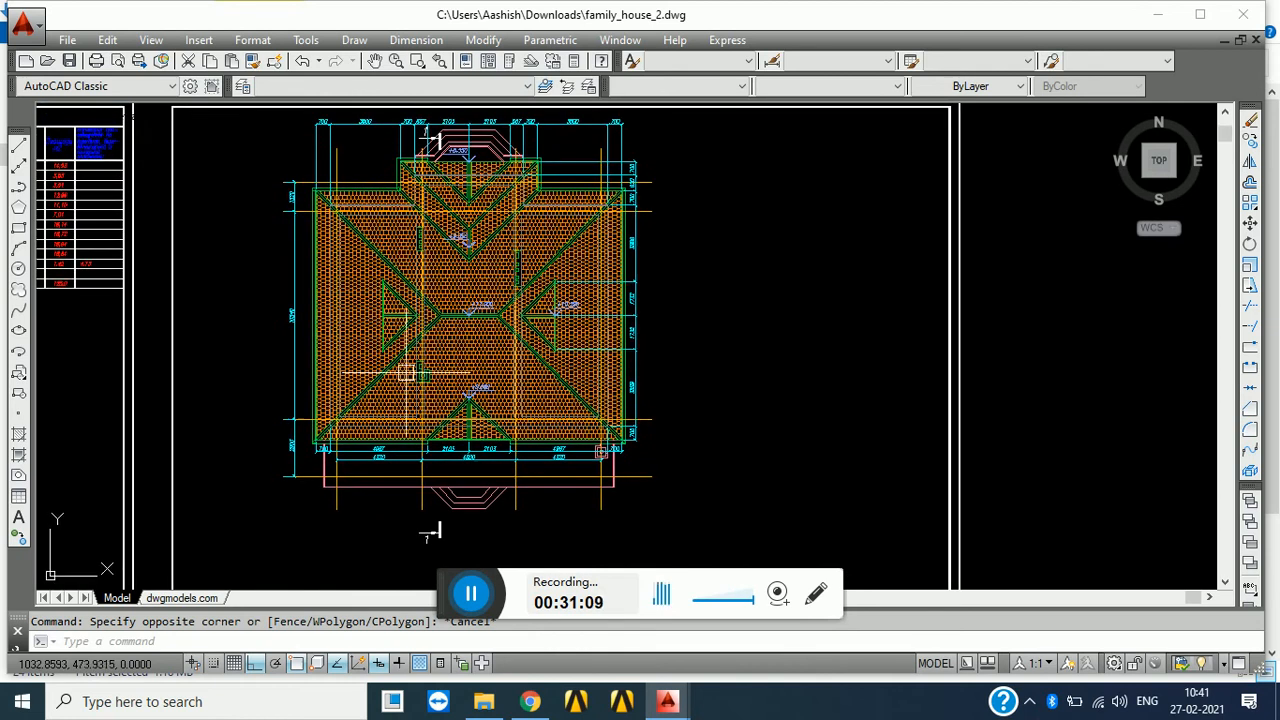
scroll(400, 368, up, 4)
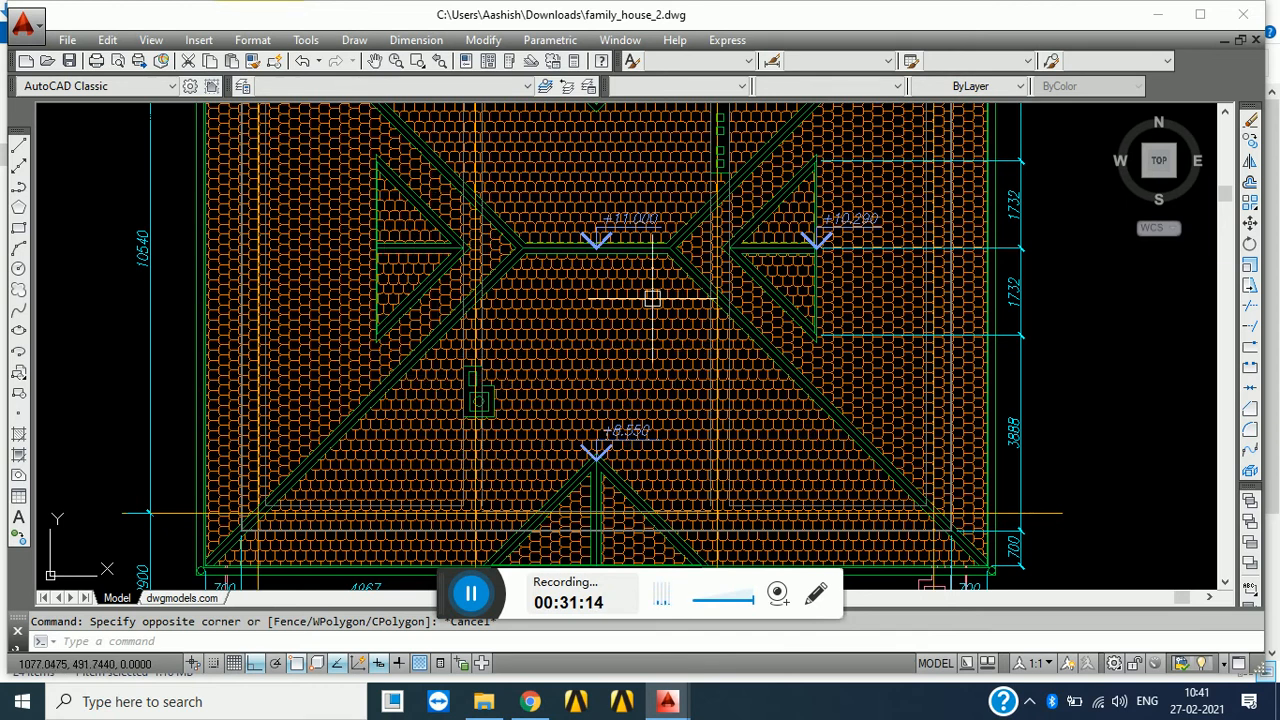
scroll(588, 245, up, 5)
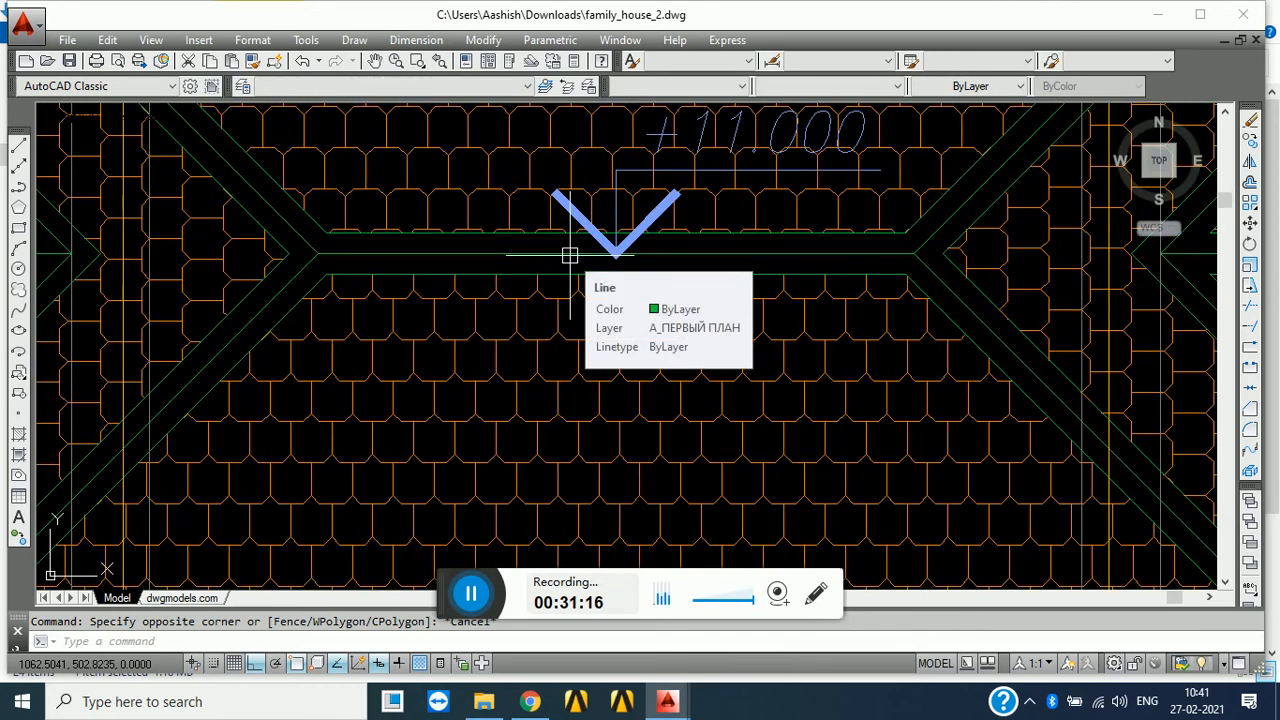
scroll(554, 274, down, 10)
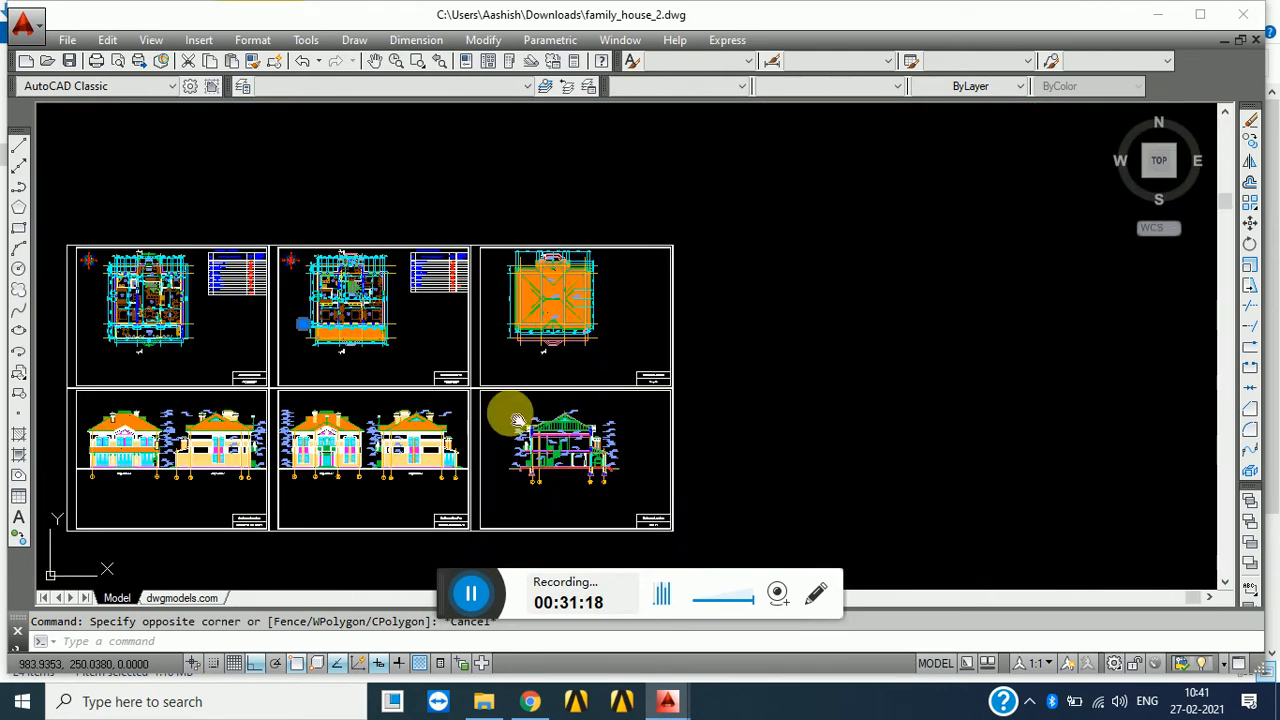
- Examine the house's cross-section sheet, including the ground-floor staircase, door, columns, foundations and level marks
scroll(494, 403, up, 6)
mouse_move(494, 403)
middle_down()
mouse_move(786, 420)
mouse_move(891, 397)
middle_up()
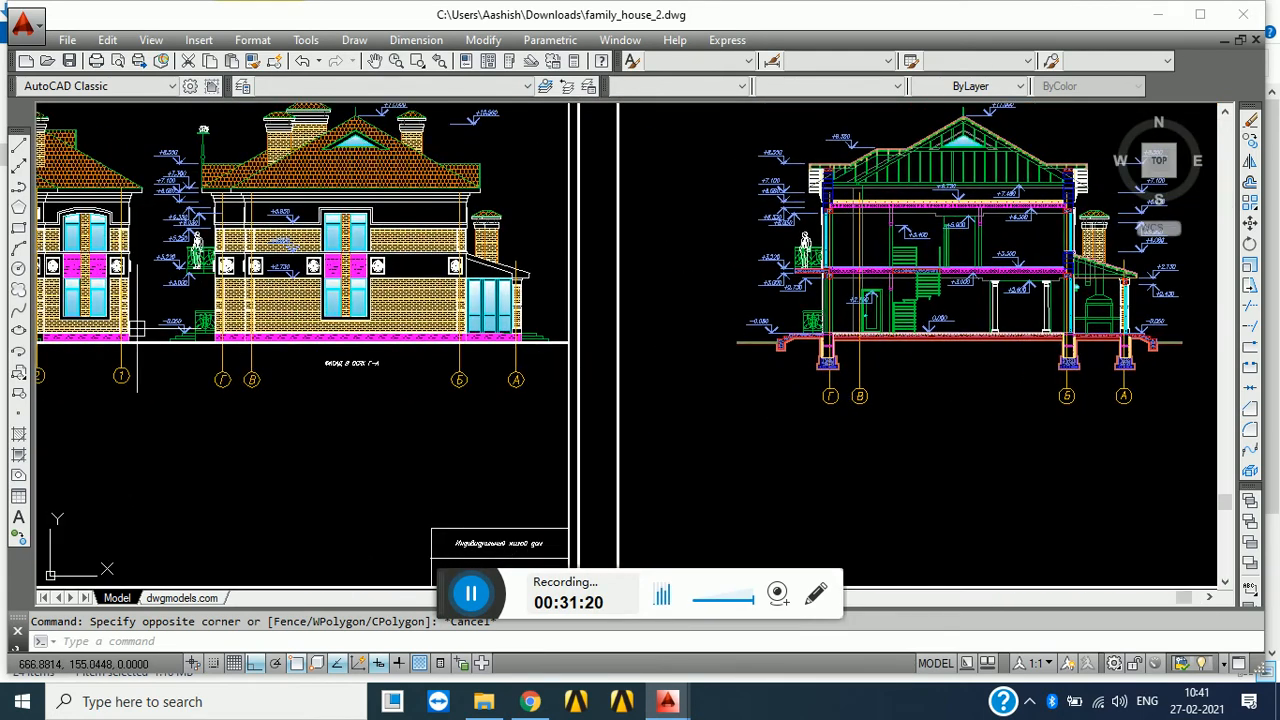
middle_drag(669, 379, 138, 360)
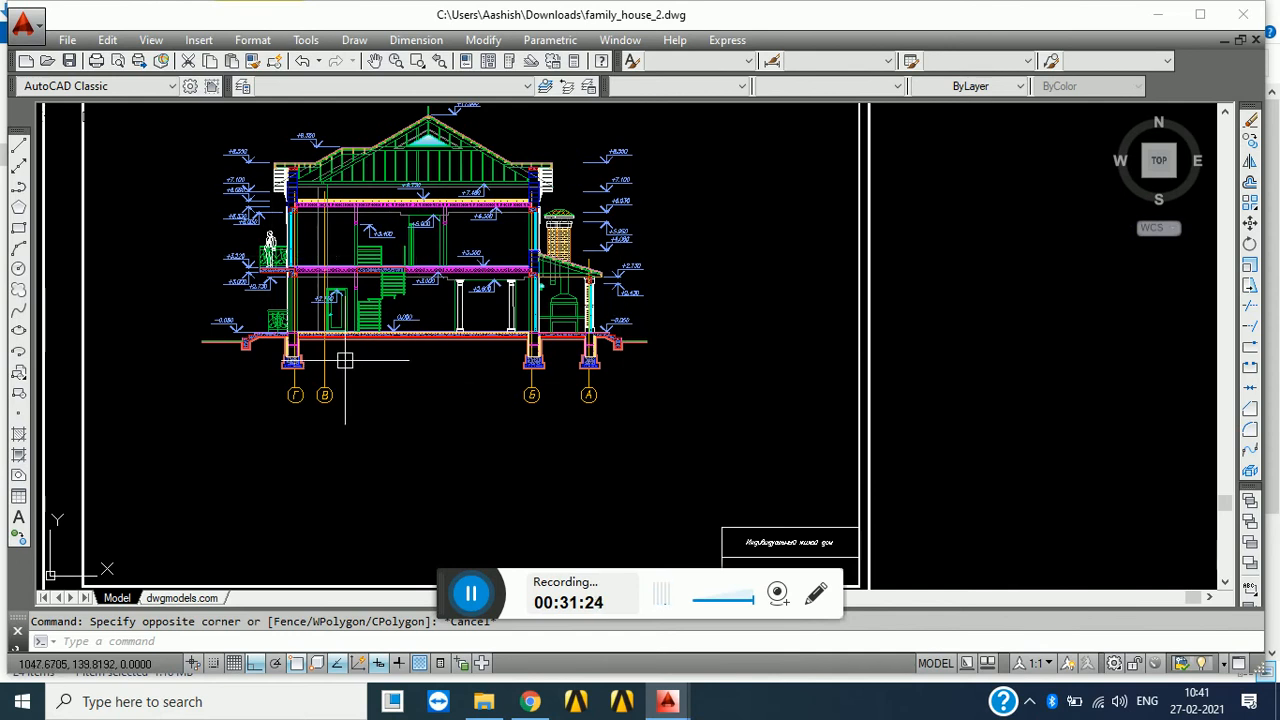
scroll(352, 315, up, 5)
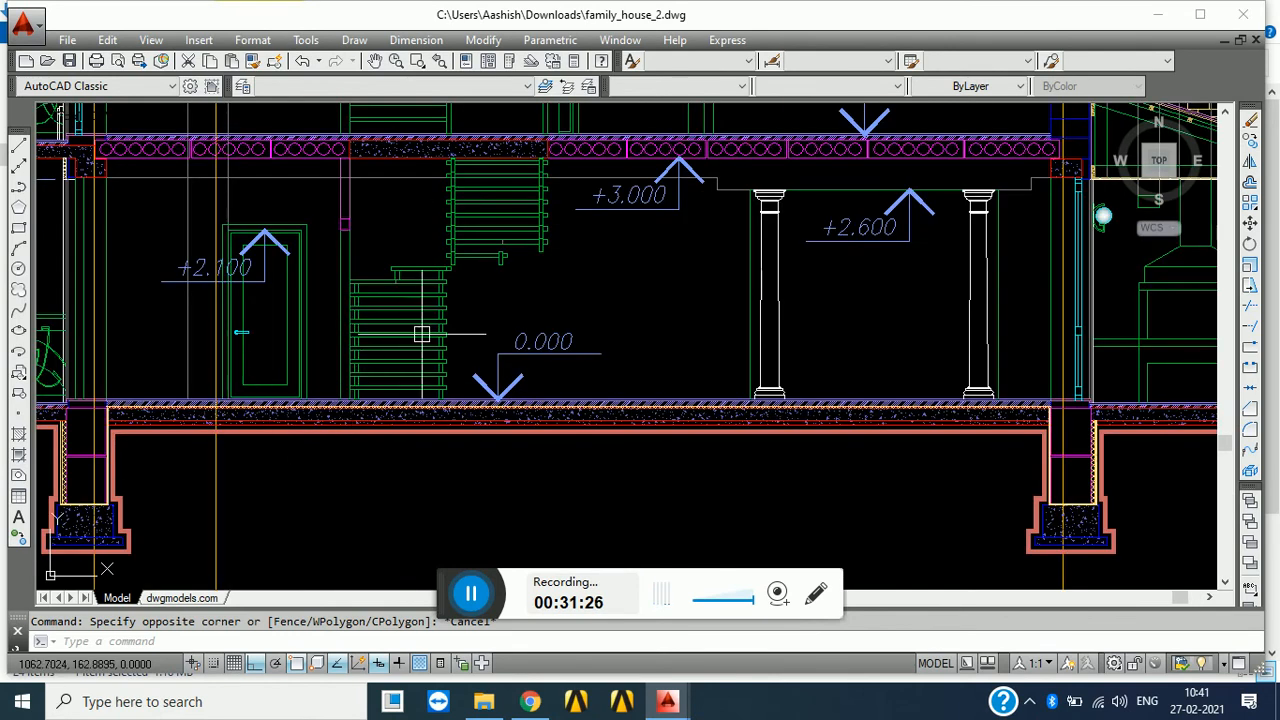
scroll(365, 346, up, 3)
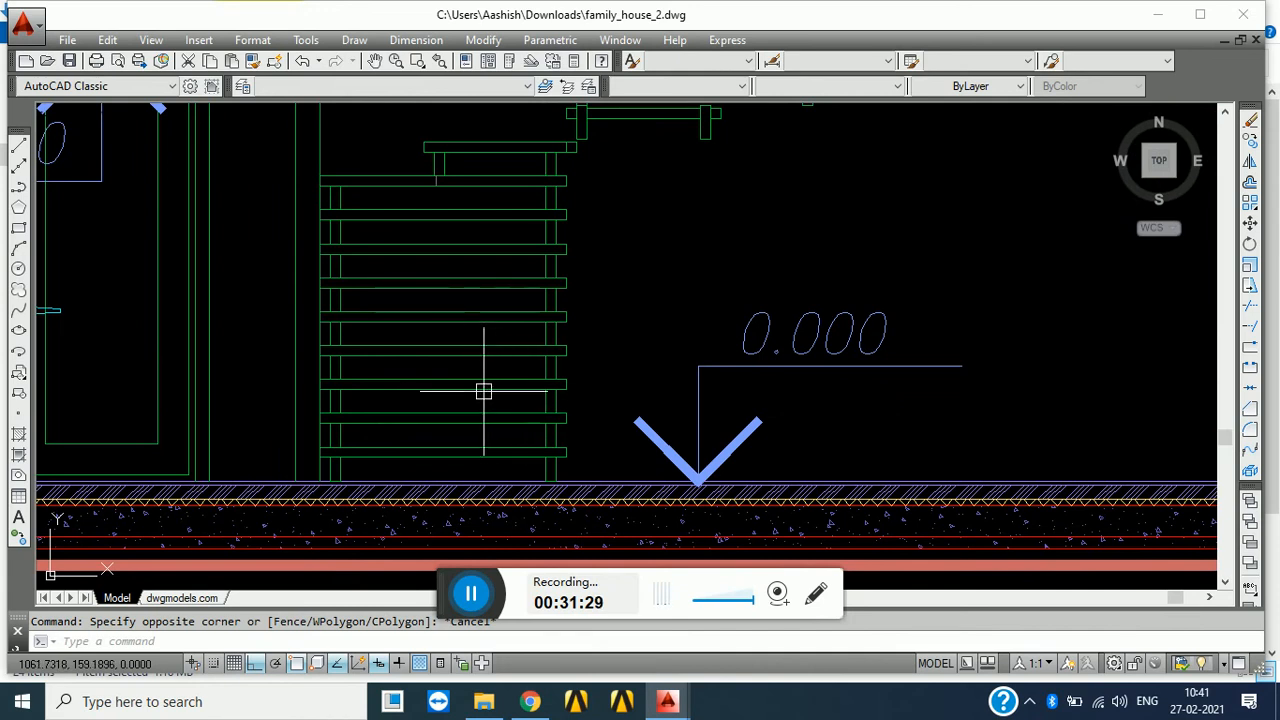
scroll(483, 391, down, 3)
scroll(370, 386, down, 2)
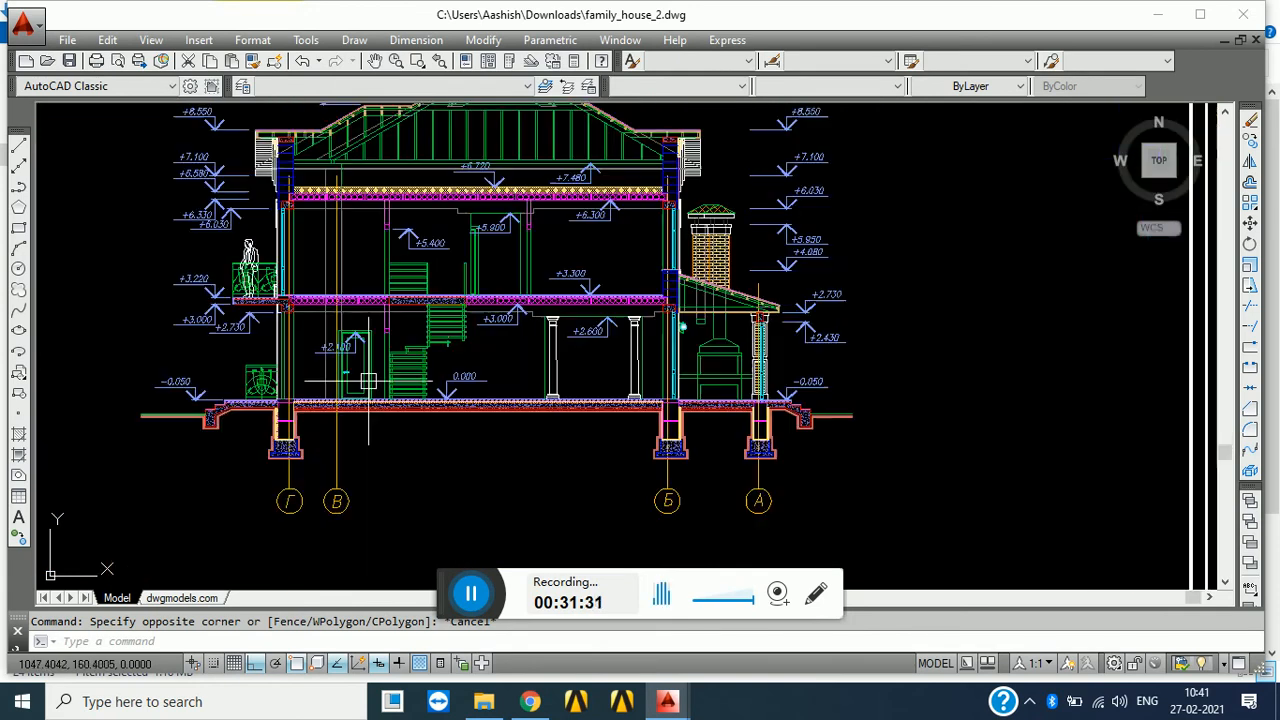
mouse_move(345, 492)
middle_down()
mouse_move(366, 503)
mouse_move(340, 582)
middle_up()
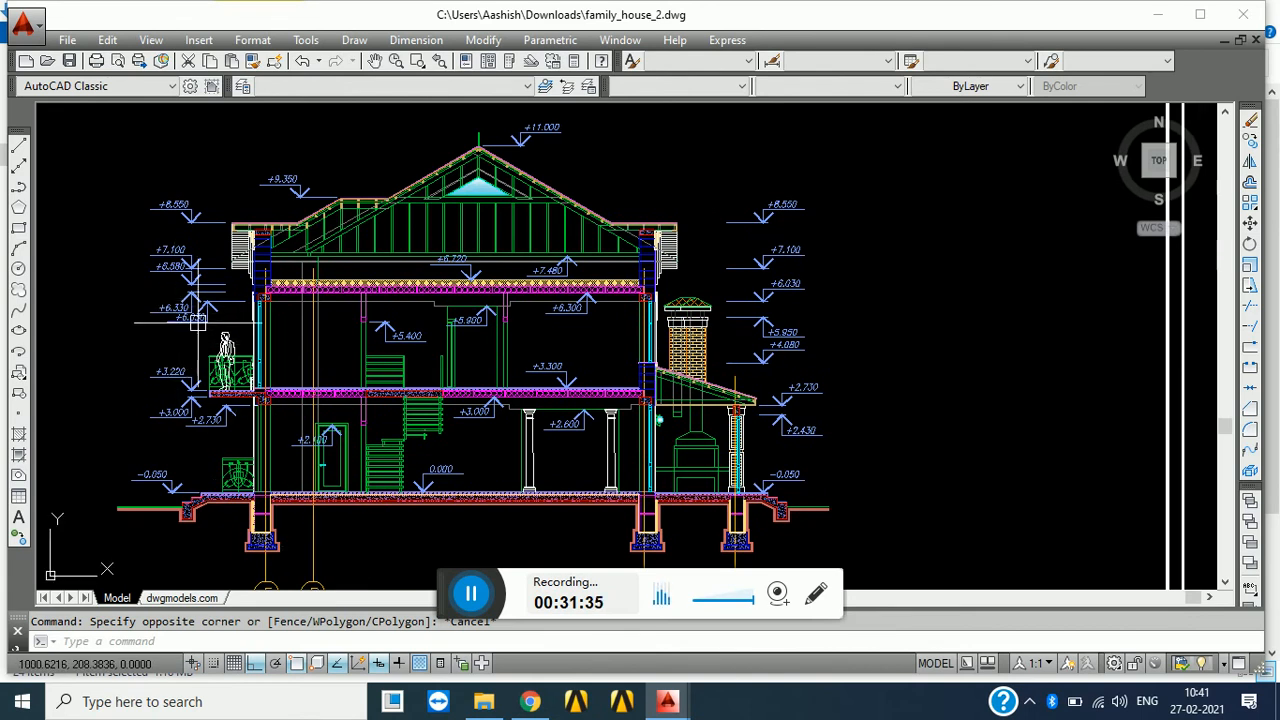
- Examine the upper floor in the section, including the hollow-core ceiling slab, the concrete lintel above the window, and the wall up to the eaves
scroll(343, 286, up, 5)
scroll(332, 241, down, 2)
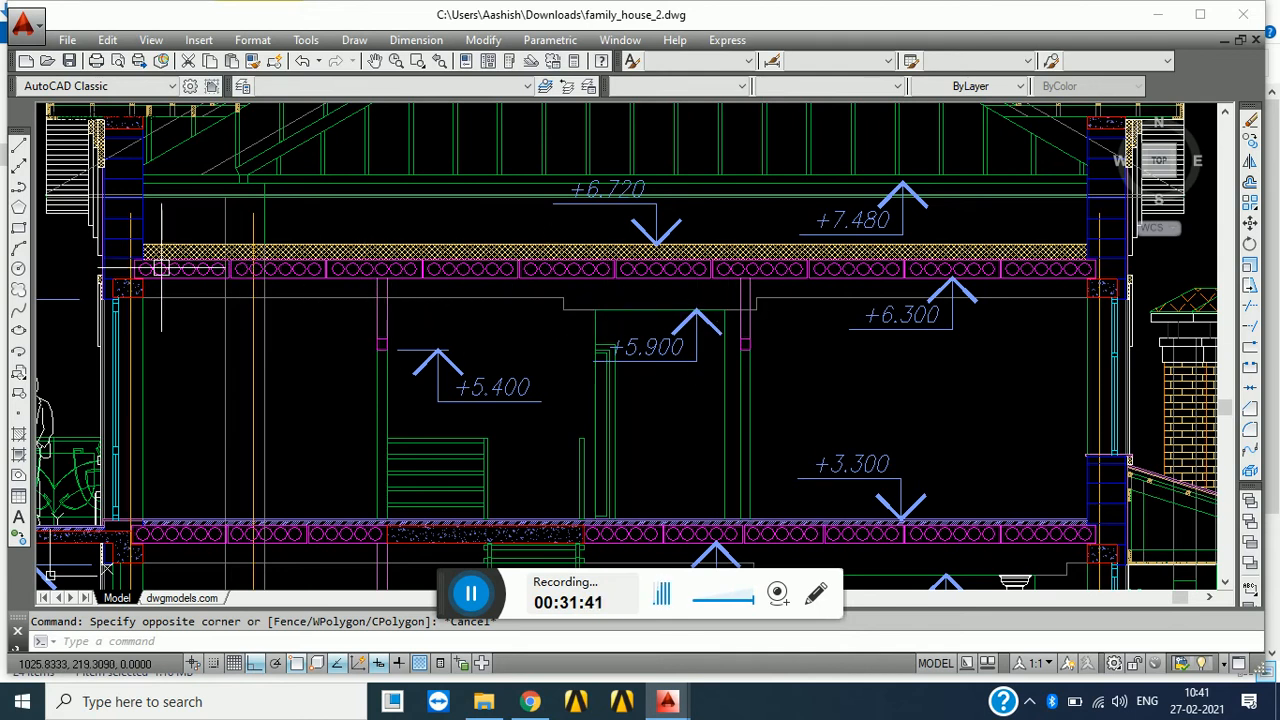
scroll(107, 311, up, 3)
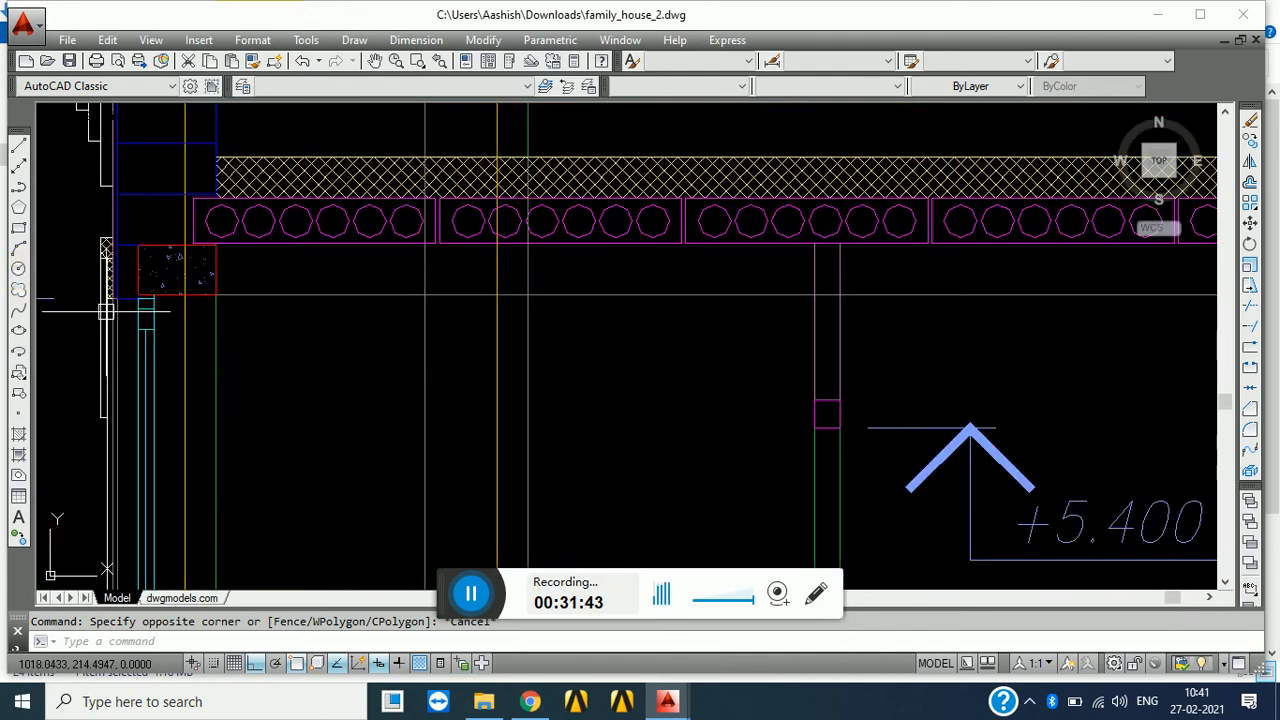
scroll(150, 316, down, 3)
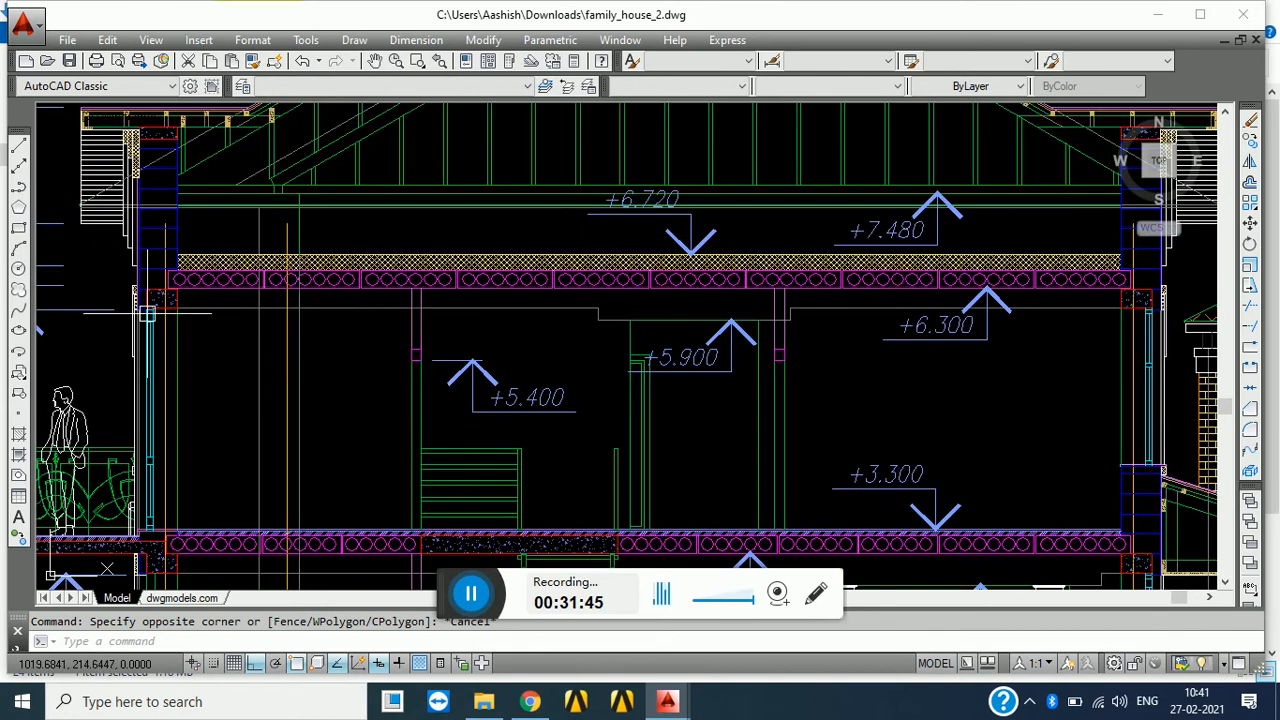
scroll(145, 508, up, 2)
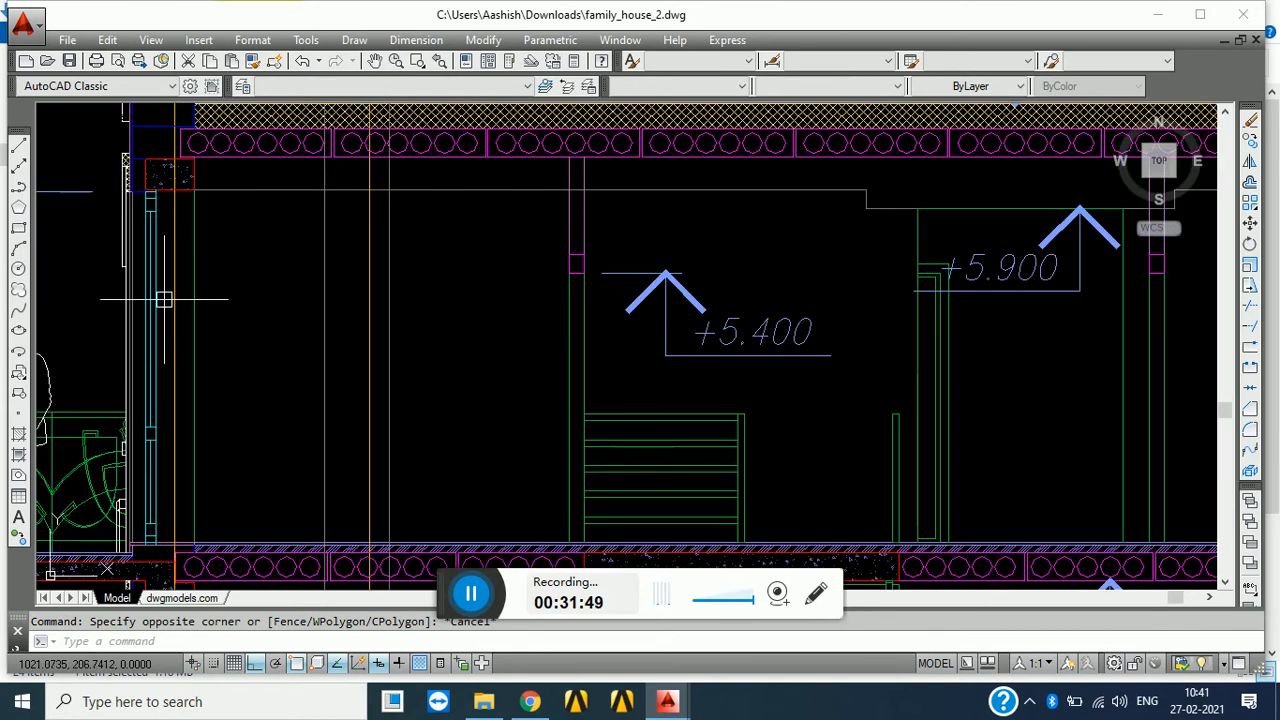
mouse_move(175, 265)
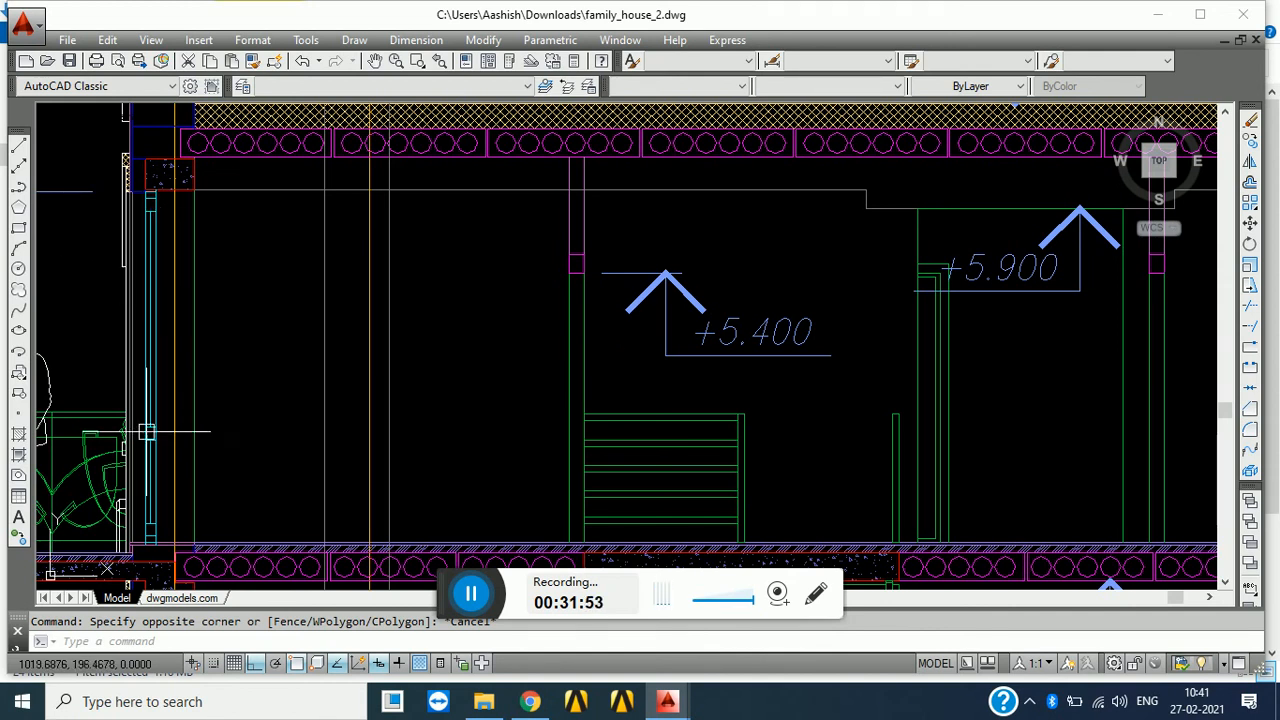
mouse_move(147, 432)
middle_down()
mouse_move(177, 391)
mouse_move(380, 486)
mouse_move(386, 457)
middle_up()
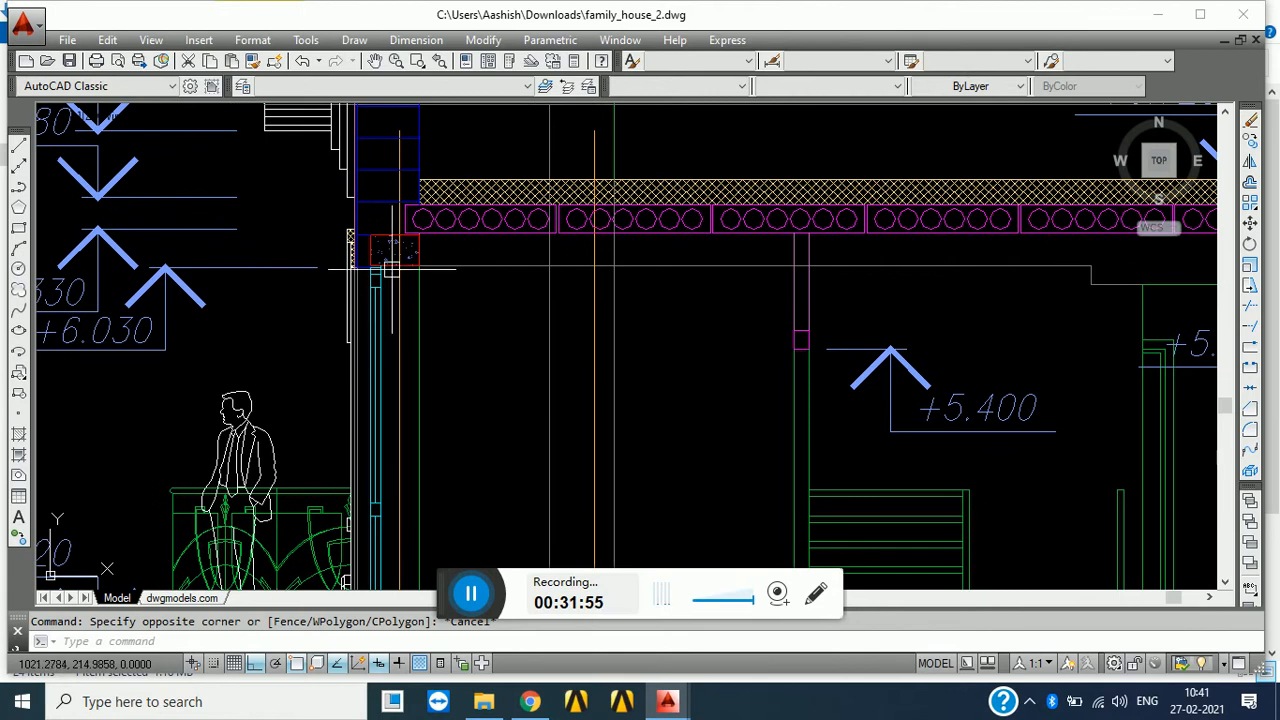
scroll(390, 268, up, 4)
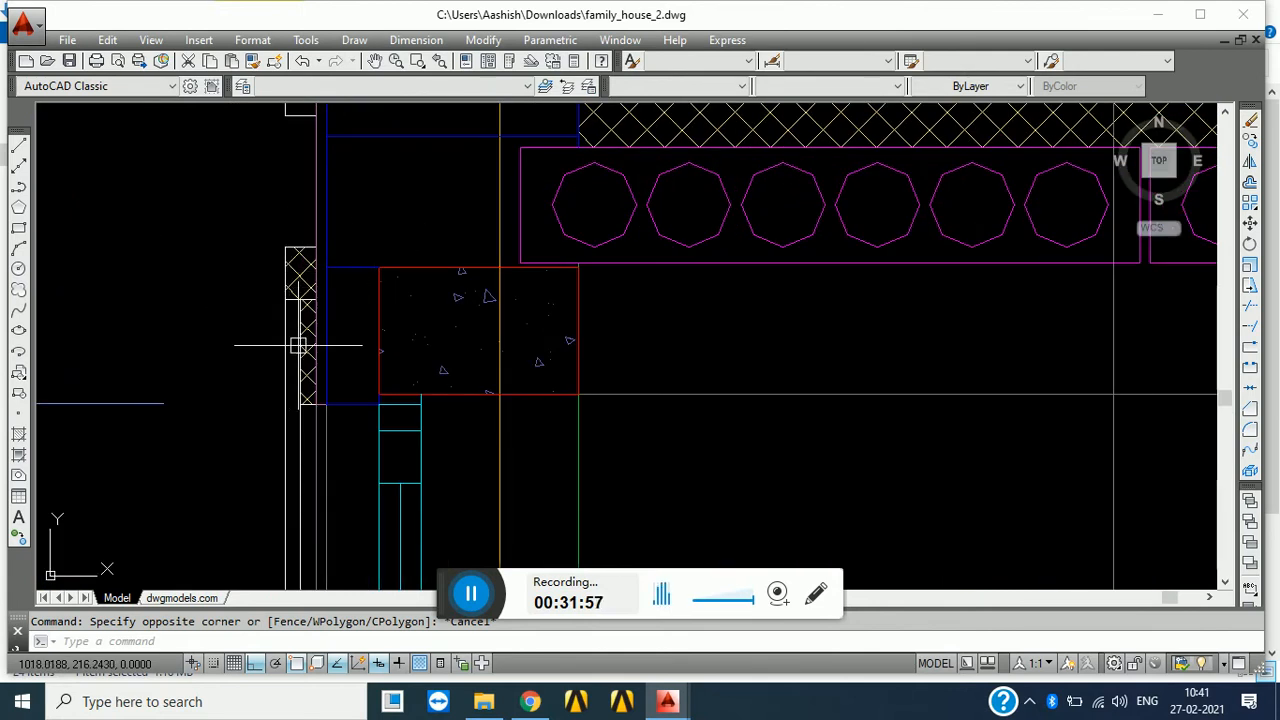
scroll(300, 335, down, 5)
middle_drag(381, 349, 318, 483)
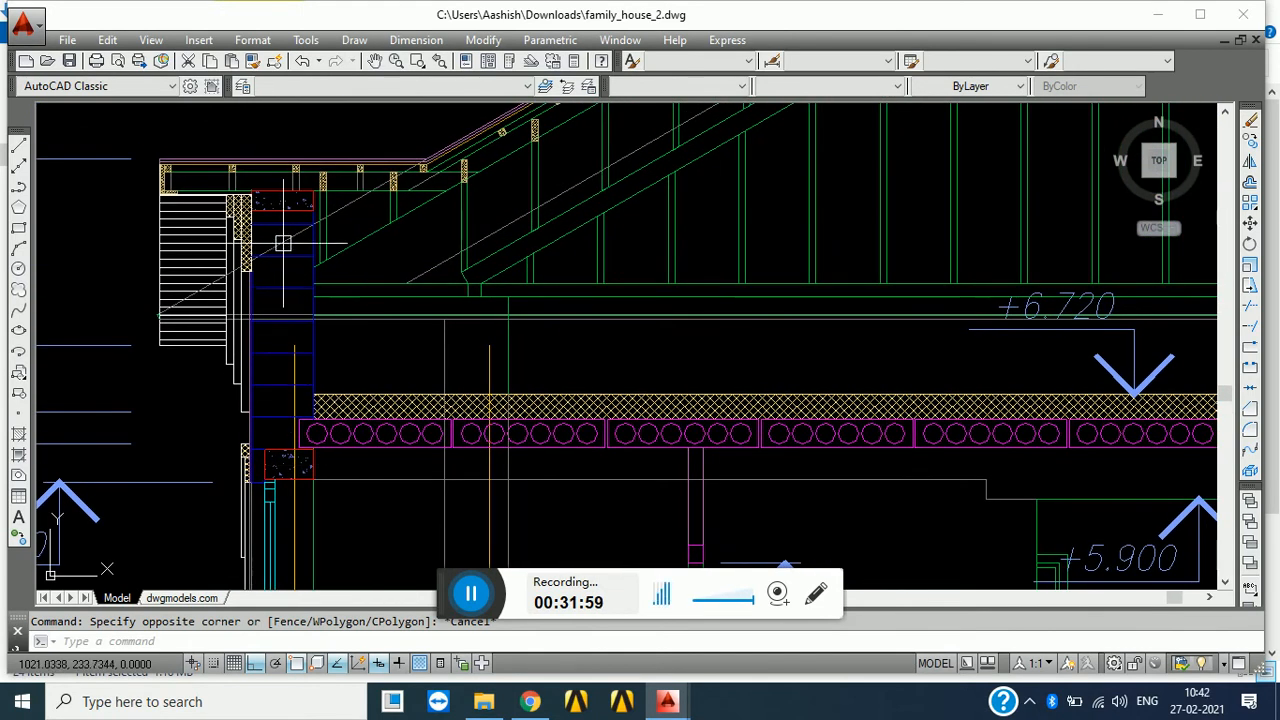
- Examine the roof structure in the section, from the eaves and the concrete beam on the wall through the rafters and battens to the ridge
middle_drag(223, 347, 253, 442)
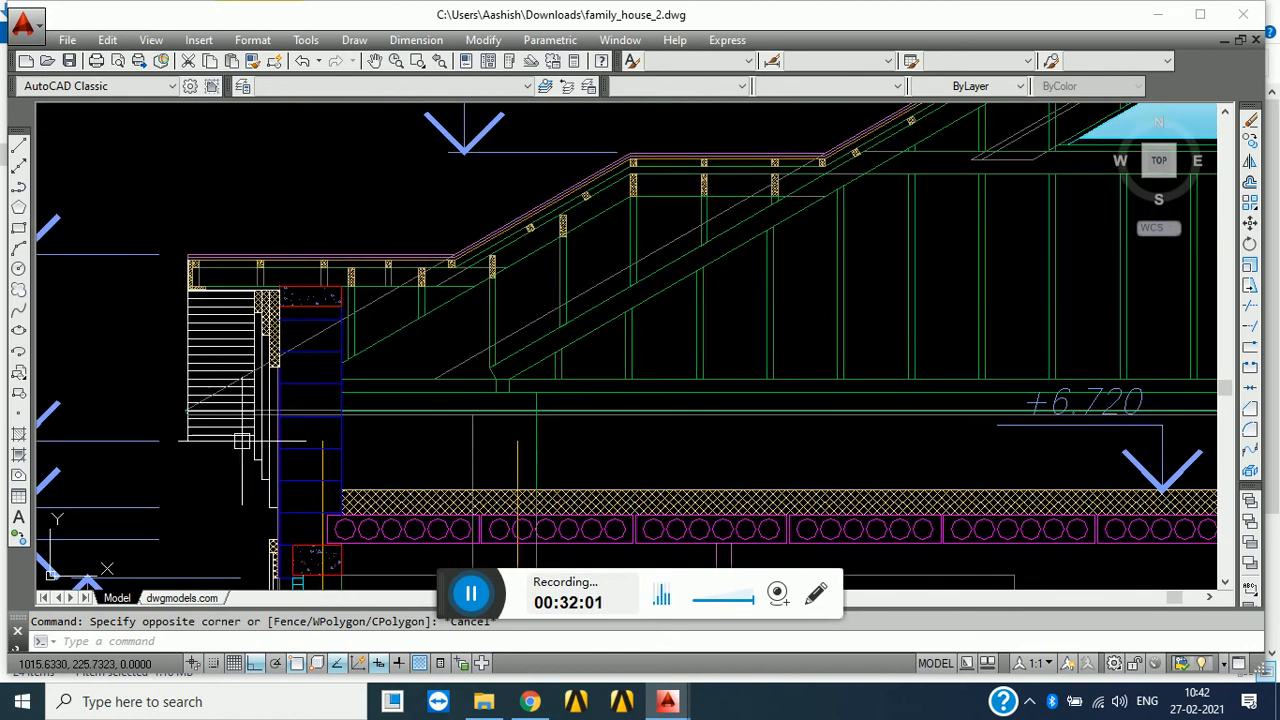
scroll(243, 441, up, 2)
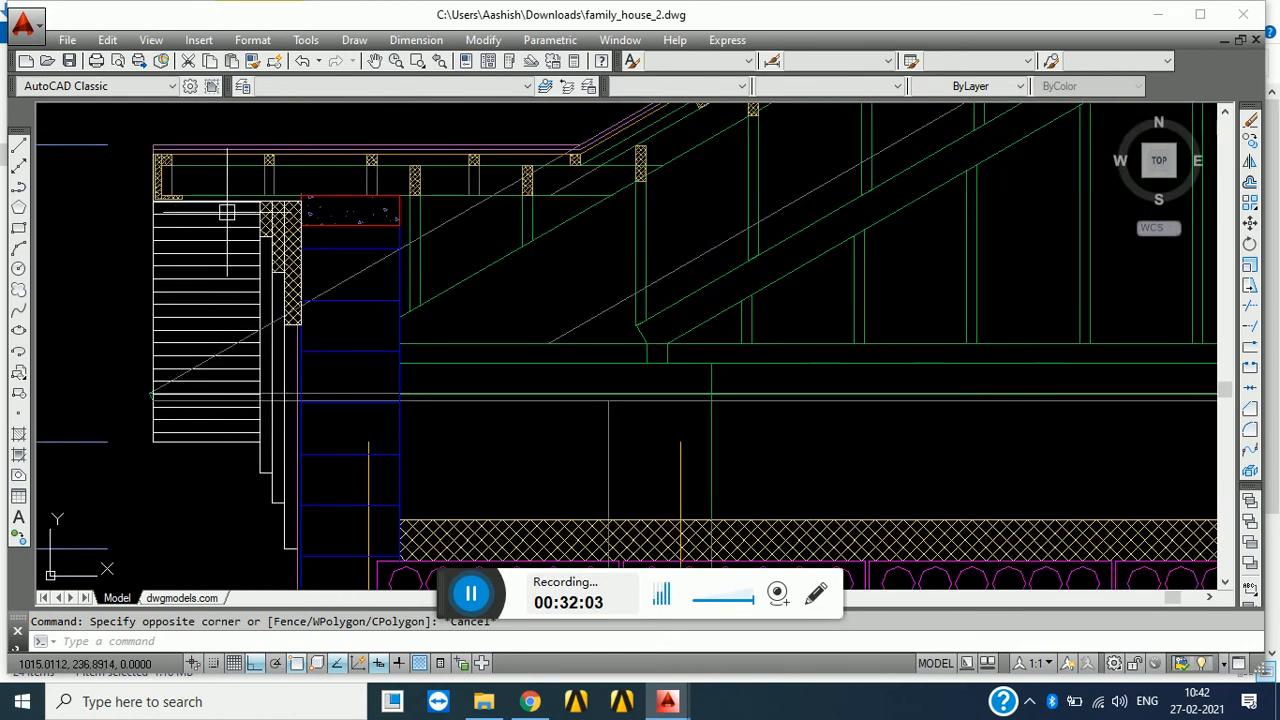
scroll(300, 292, up, 2)
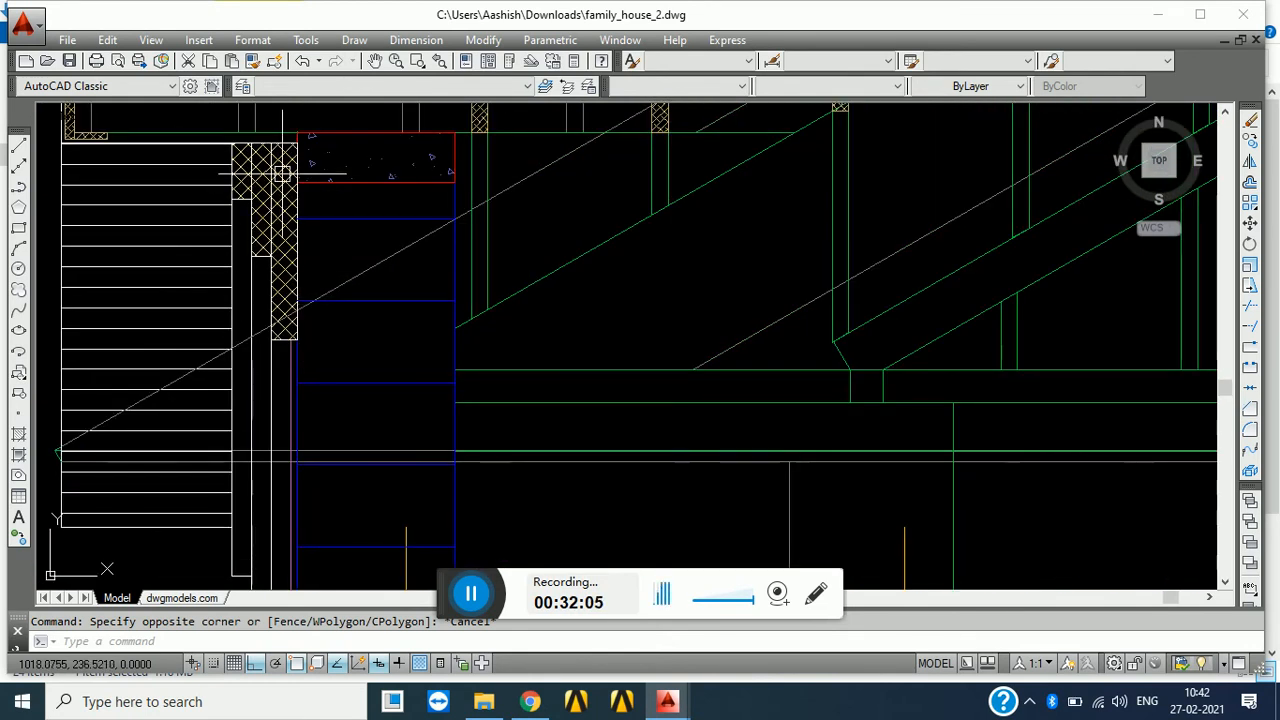
mouse_move(329, 285)
middle_down()
mouse_move(326, 306)
mouse_move(134, 479)
middle_up()
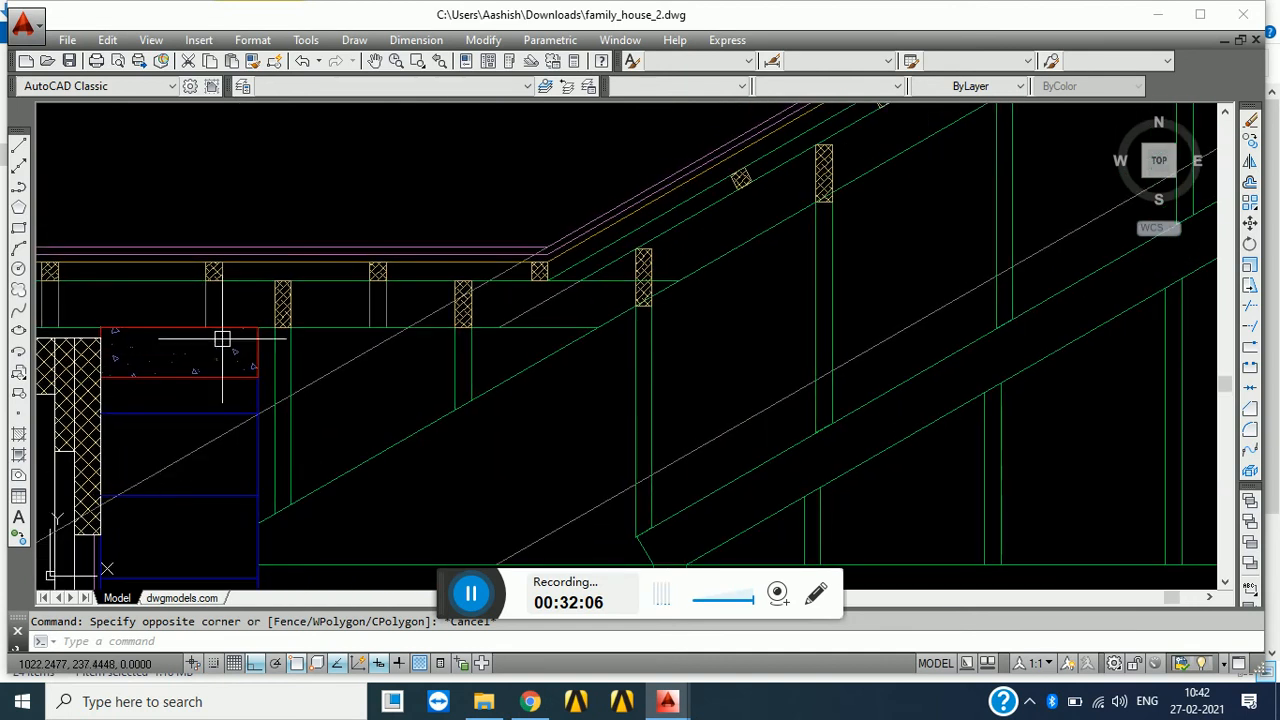
scroll(417, 326, down, 4)
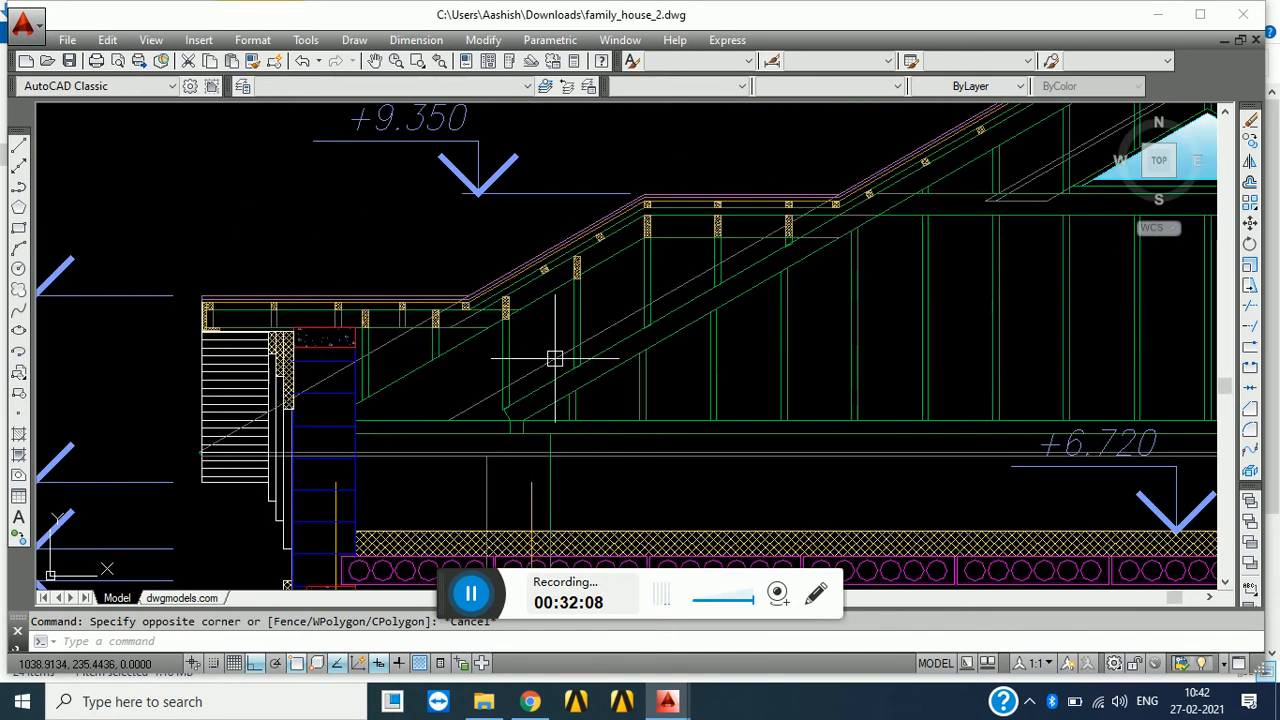
middle_drag(555, 358, 126, 454)
scroll(235, 325, up, 4)
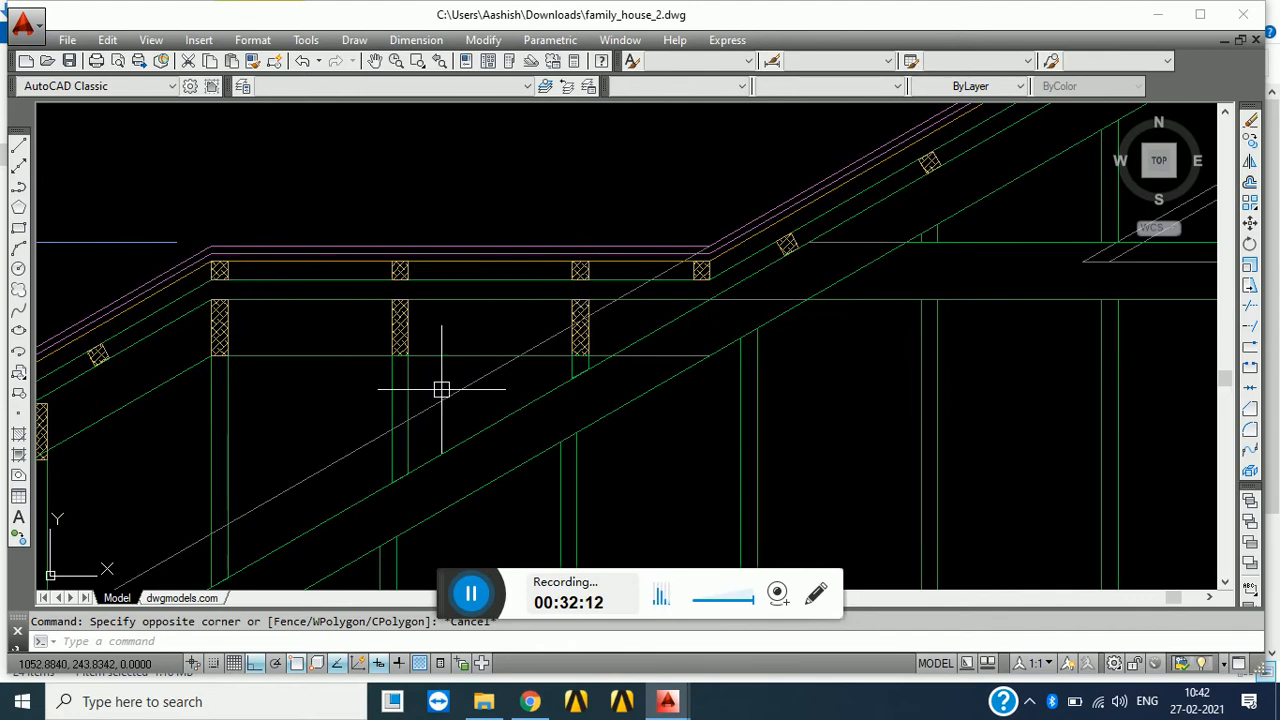
scroll(441, 389, down, 6)
middle_drag(531, 441, 200, 381)
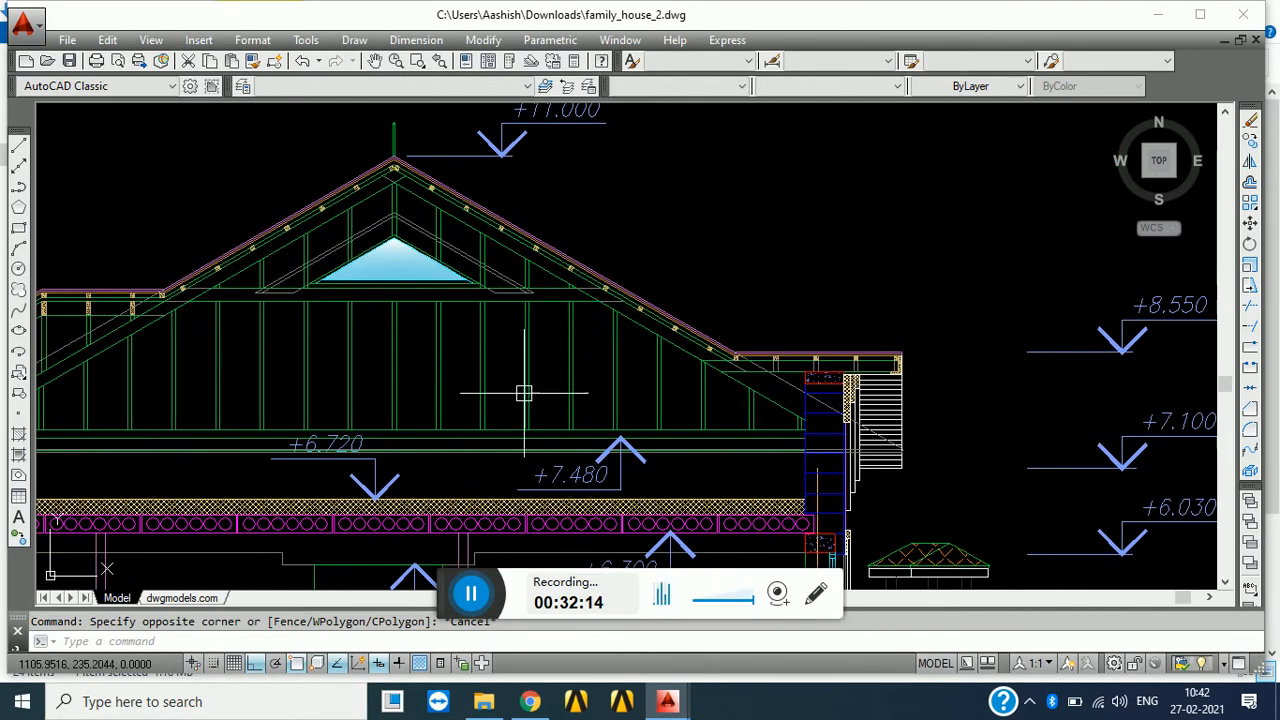
- Examine the brick chimney, the sloping veranda roof, the fireplace and the floor line's properties in the section, along with the nearby level marks
middle_drag(524, 393, 345, 299)
middle_drag(771, 391, 736, 207)
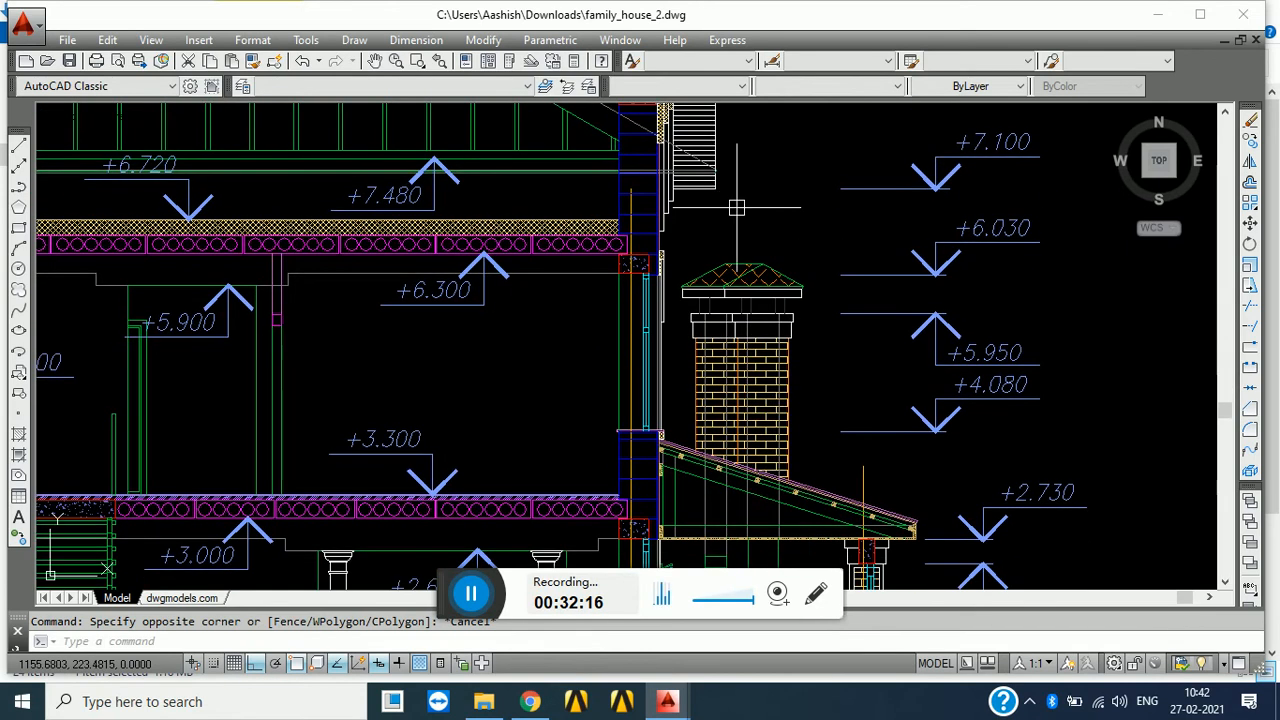
scroll(736, 207, up, 2)
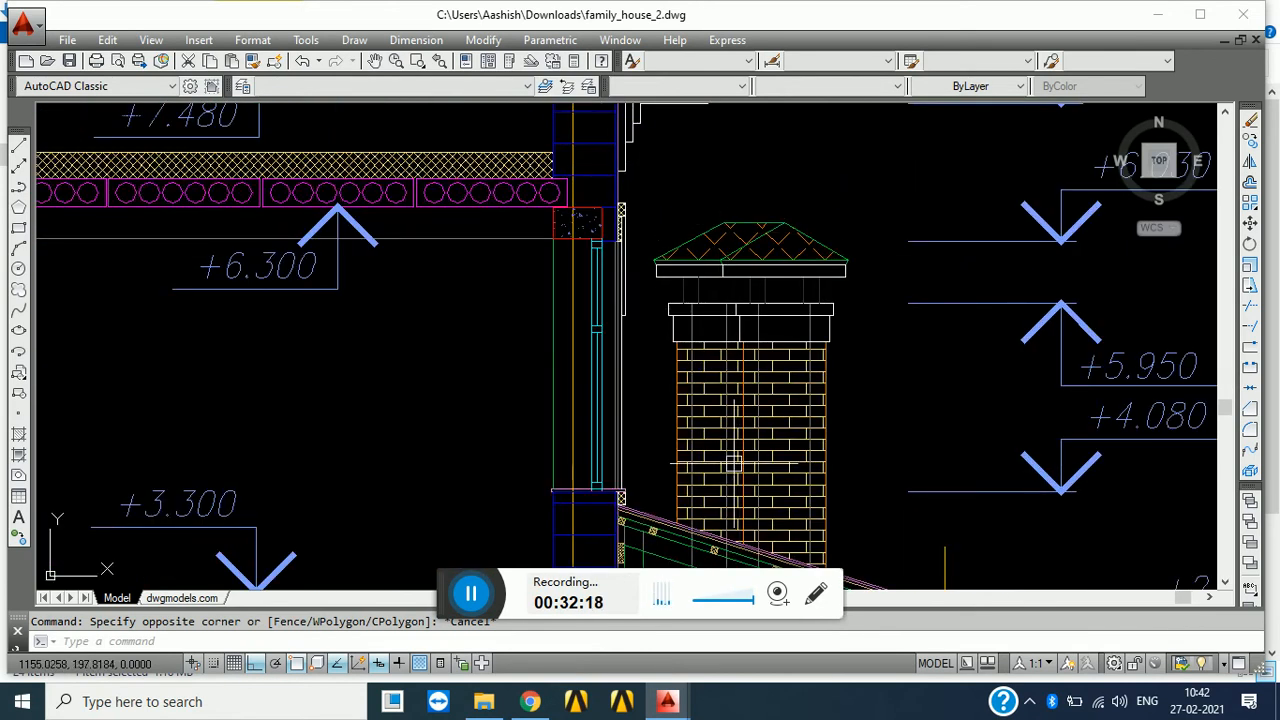
scroll(735, 430, down, 4)
scroll(663, 393, up, 4)
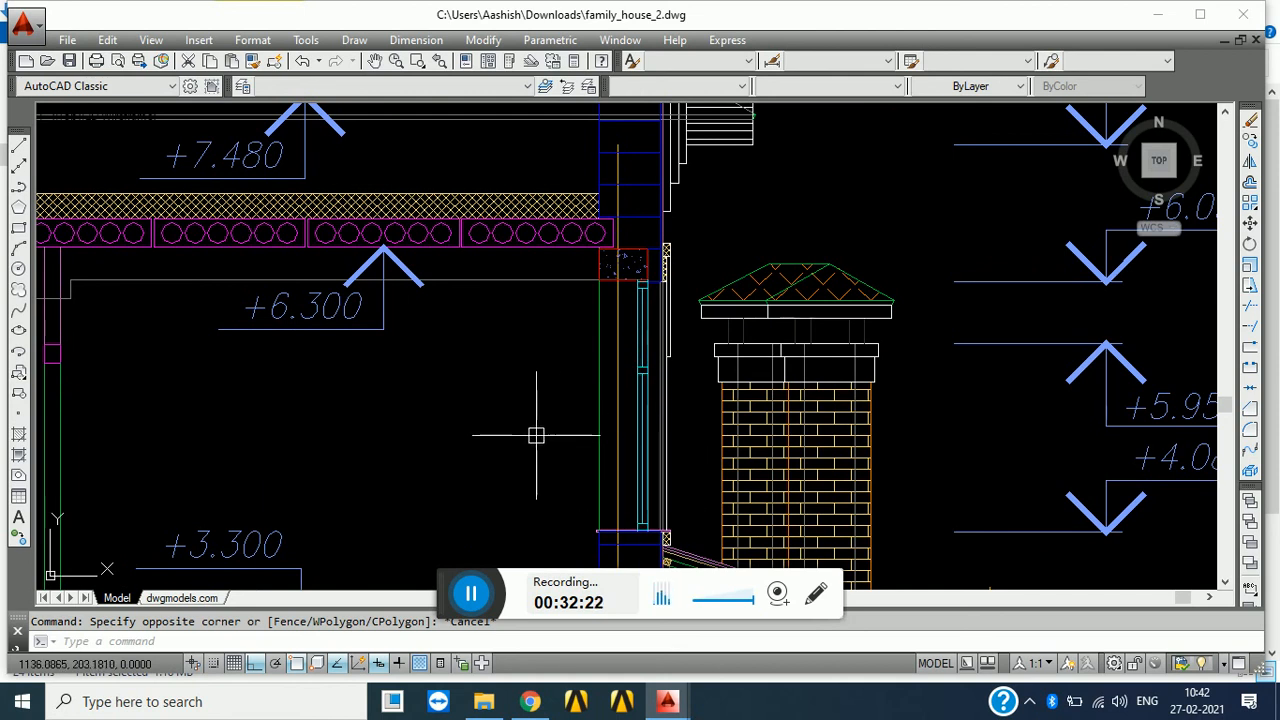
middle_drag(484, 430, 430, 191)
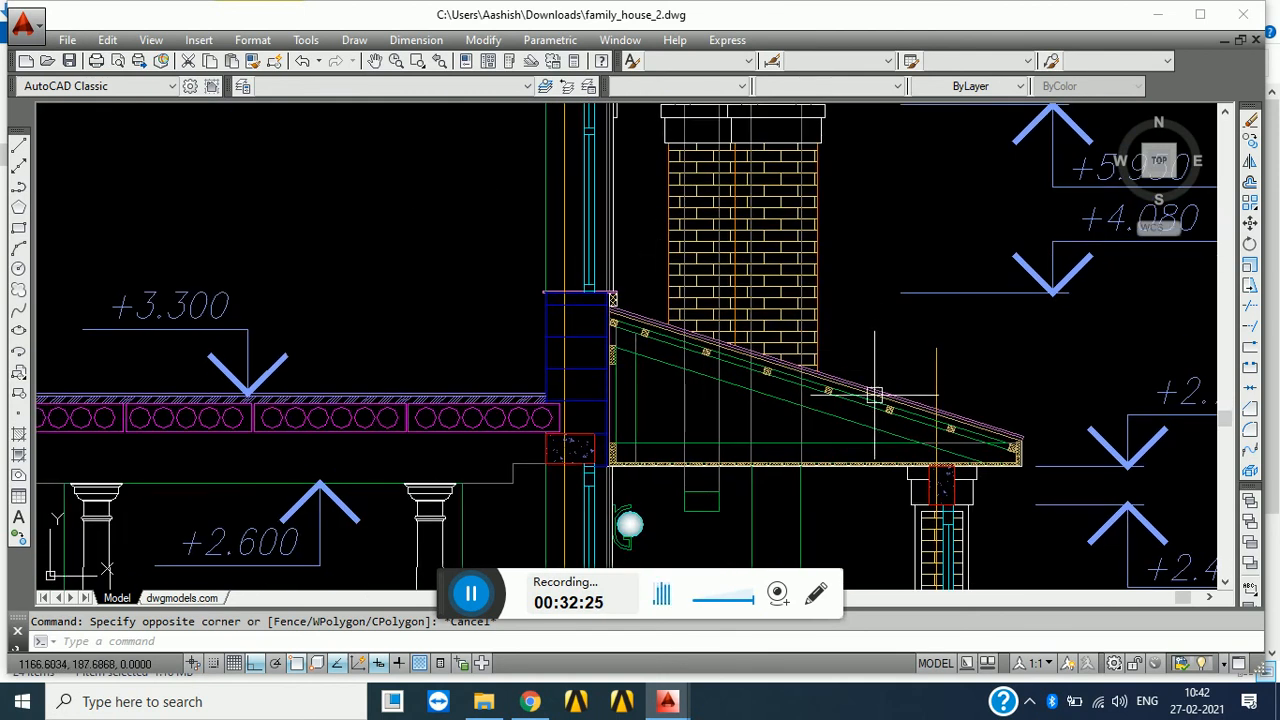
middle_drag(735, 348, 630, 225)
middle_drag(790, 385, 699, 216)
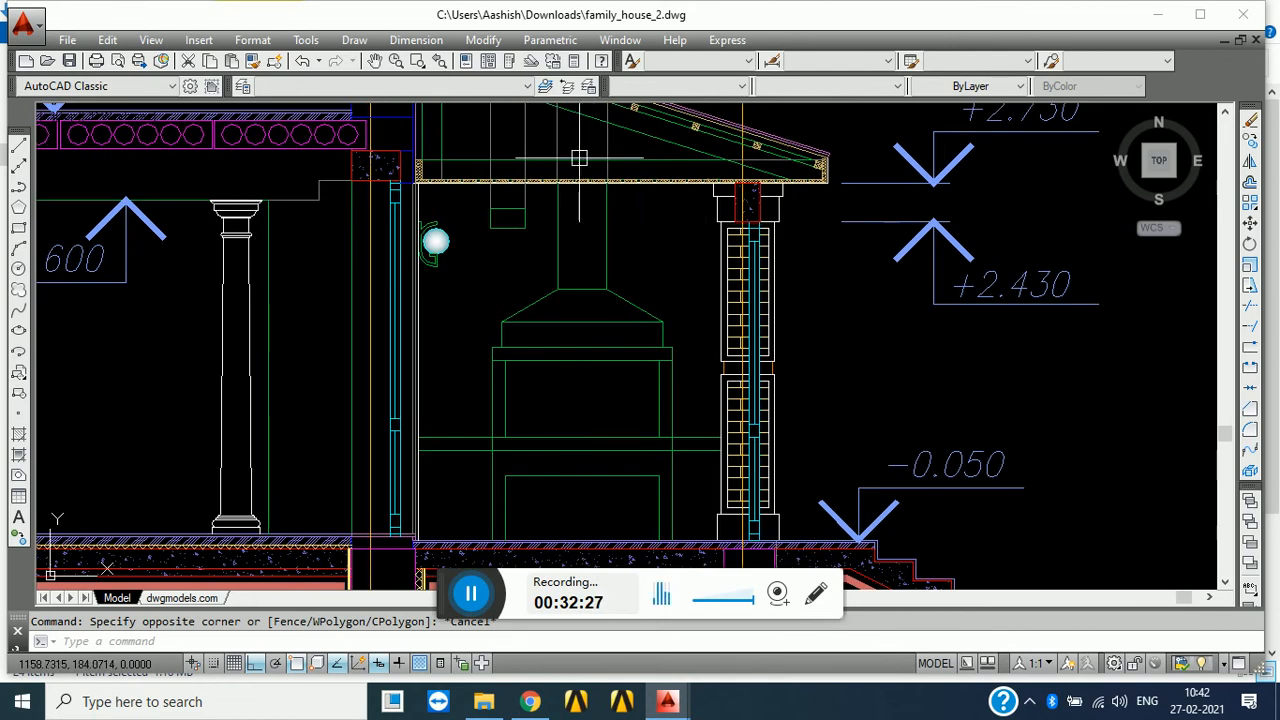
mouse_move(591, 466)
middle_down()
mouse_move(583, 534)
mouse_move(577, 380)
middle_up()
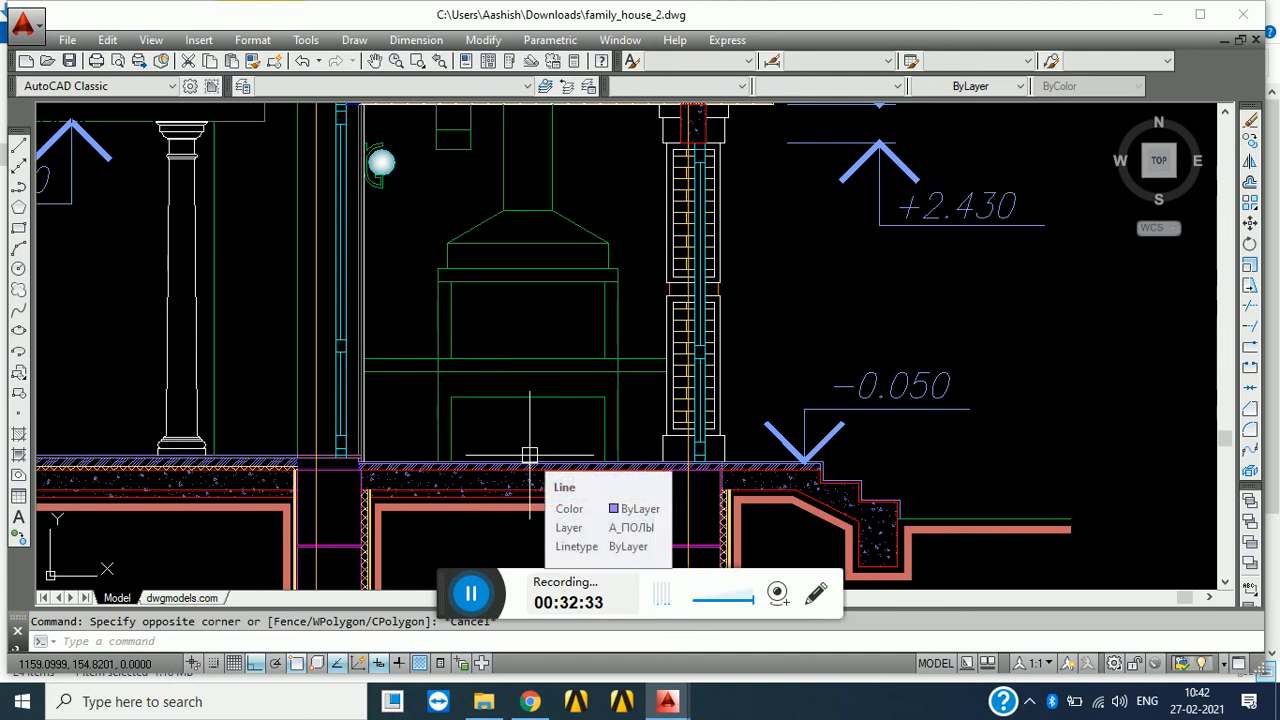
mouse_move(575, 330)
middle_down()
mouse_move(583, 320)
mouse_move(587, 432)
middle_up()
scroll(585, 399, down, 4)
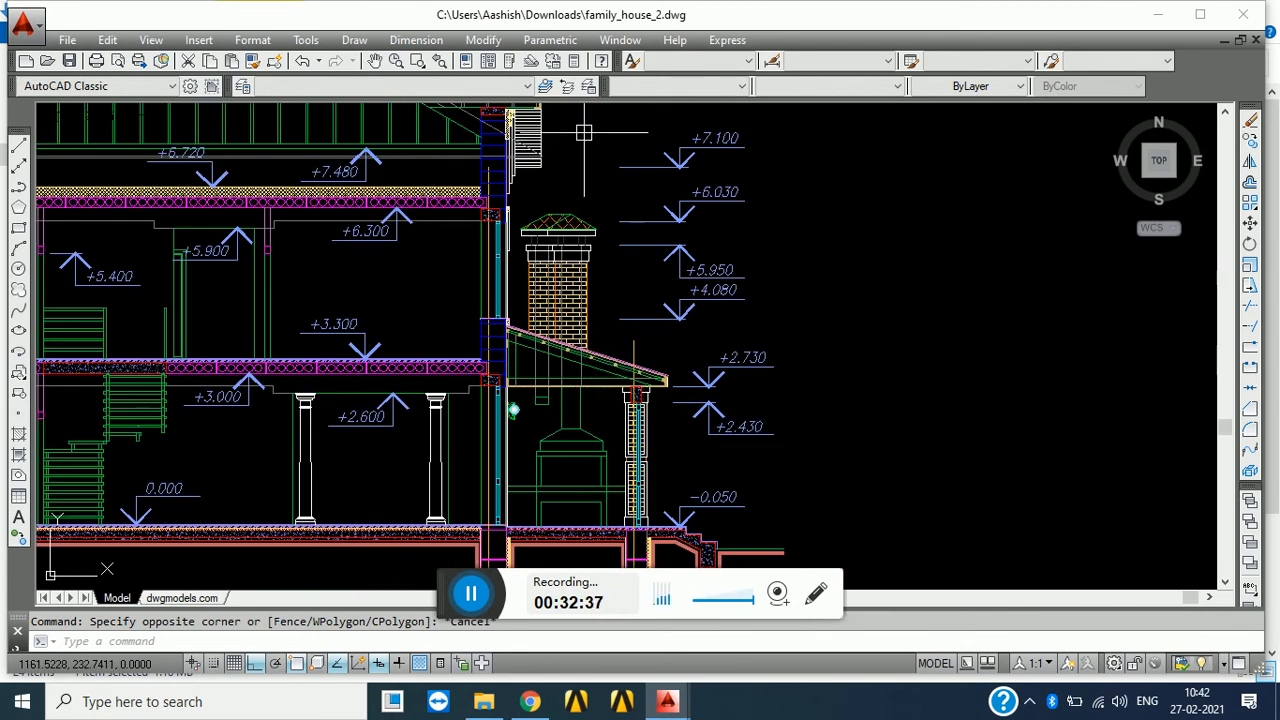
- Examine the section's foundations, including the stepped concrete footings at the grid axes, the wall insulation, the floor slab layers and the outer entrance steps
middle_drag(603, 514, 586, 367)
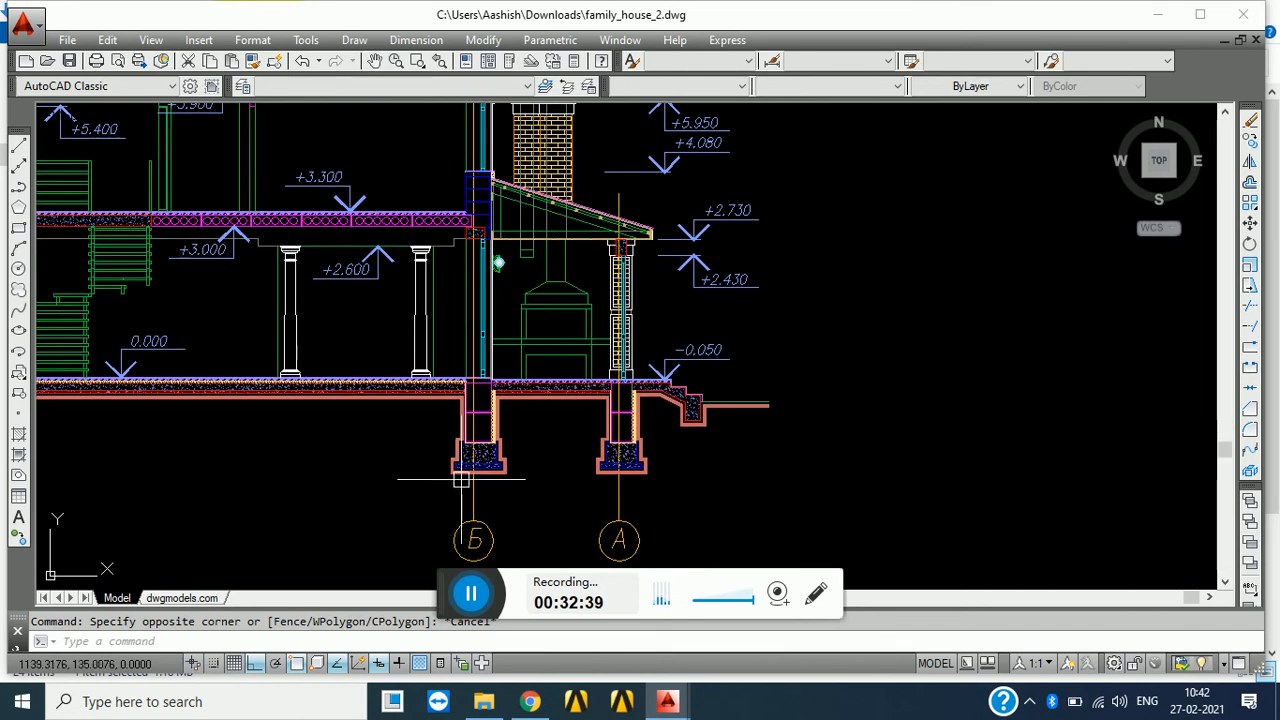
middle_drag(377, 486, 814, 427)
scroll(245, 385, up, 2)
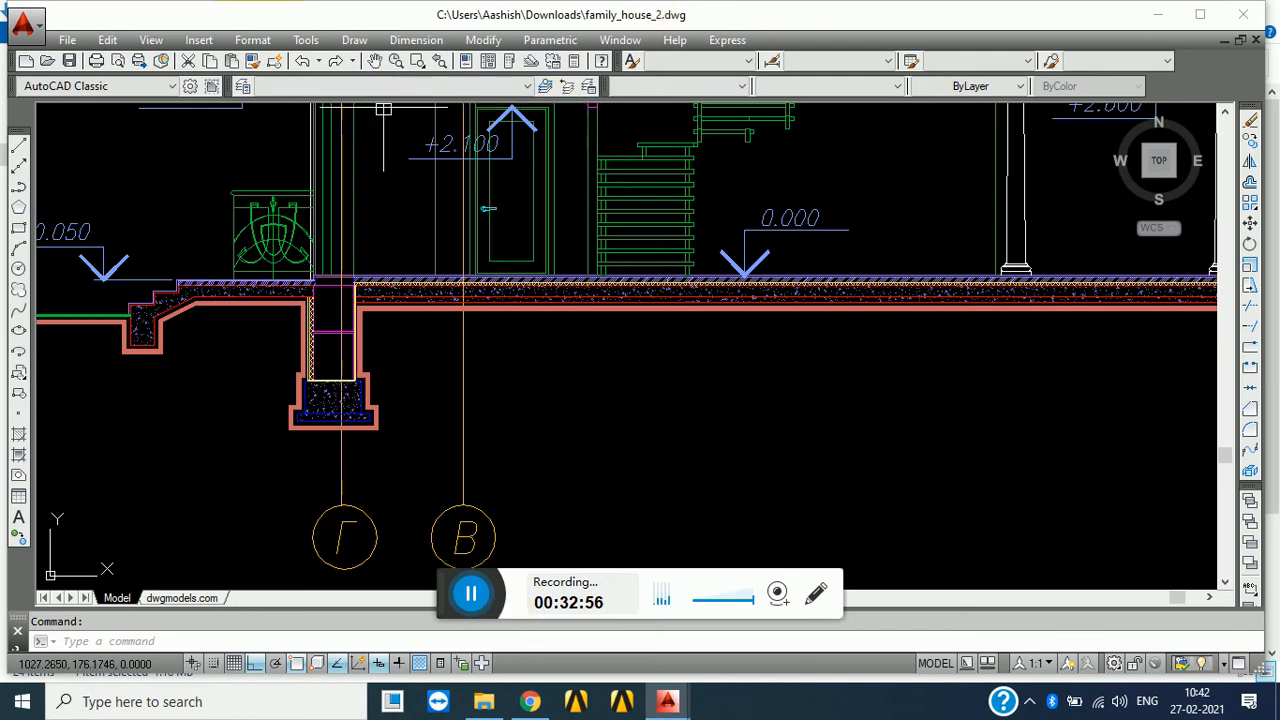
scroll(150, 318, up, 3)
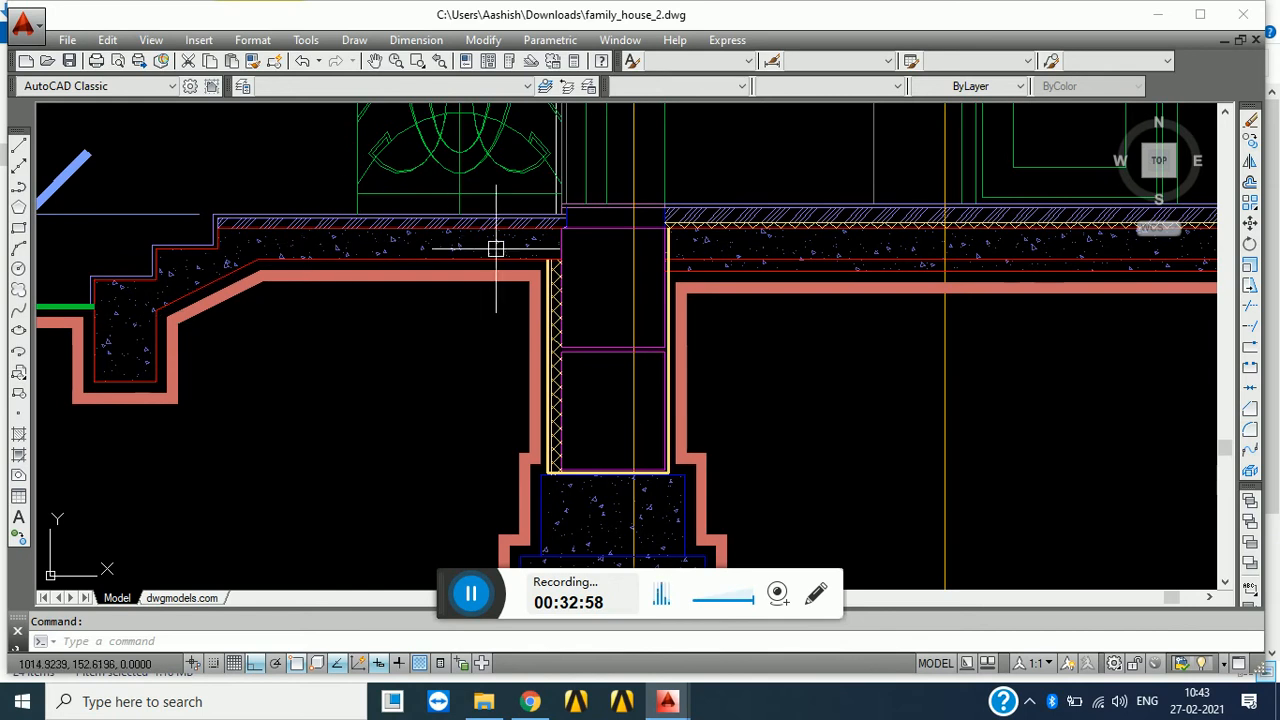
mouse_move(535, 258)
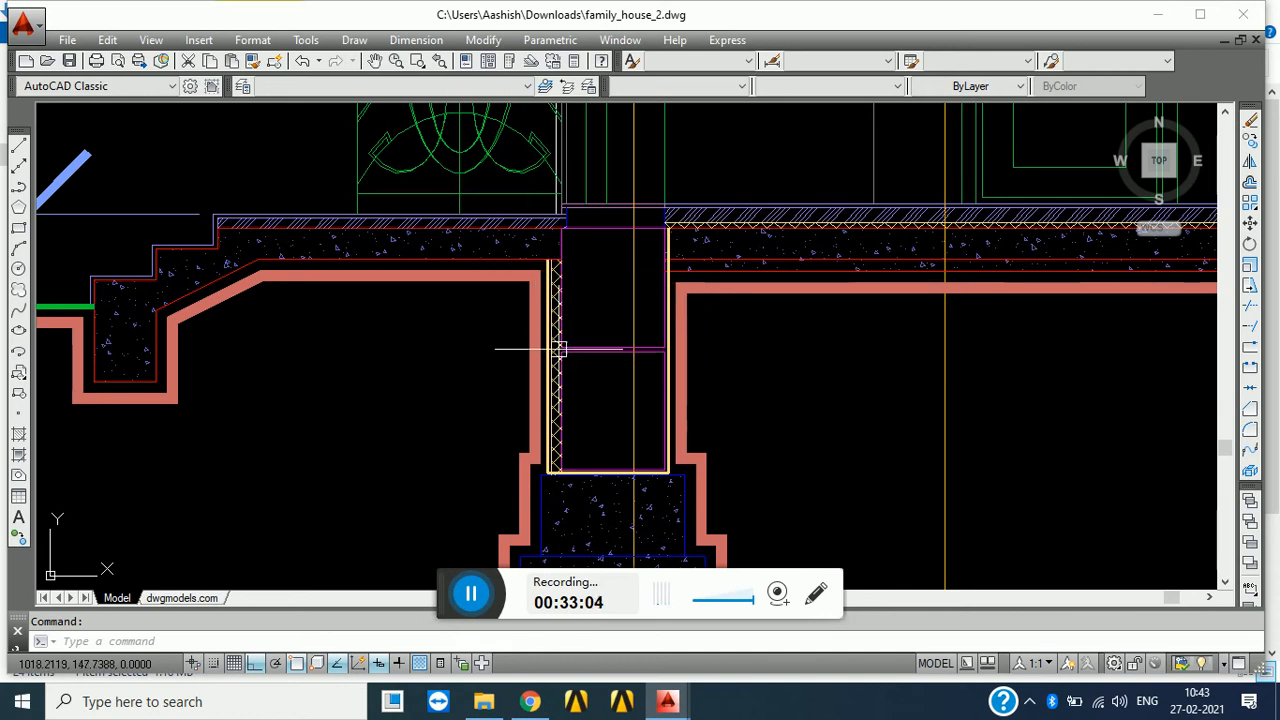
scroll(528, 352, down, 3)
middle_drag(425, 358, 228, 377)
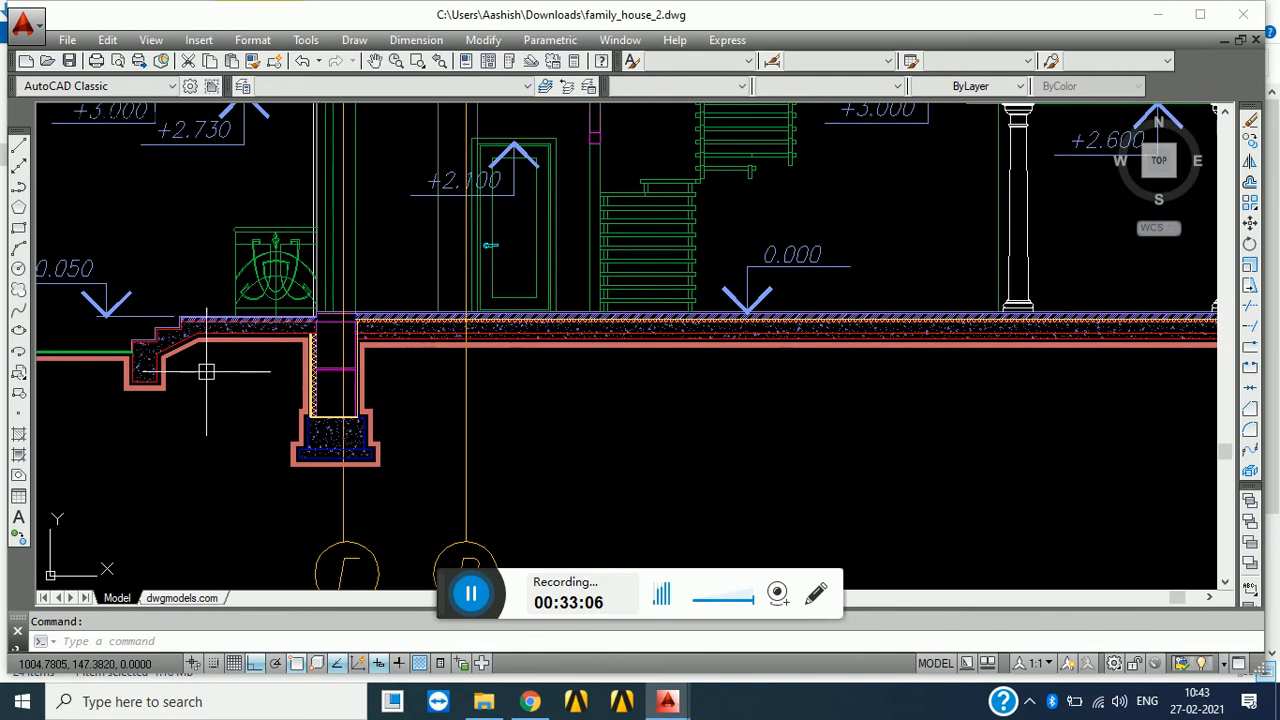
mouse_move(419, 356)
middle_down()
mouse_move(395, 378)
mouse_move(343, 380)
middle_up()
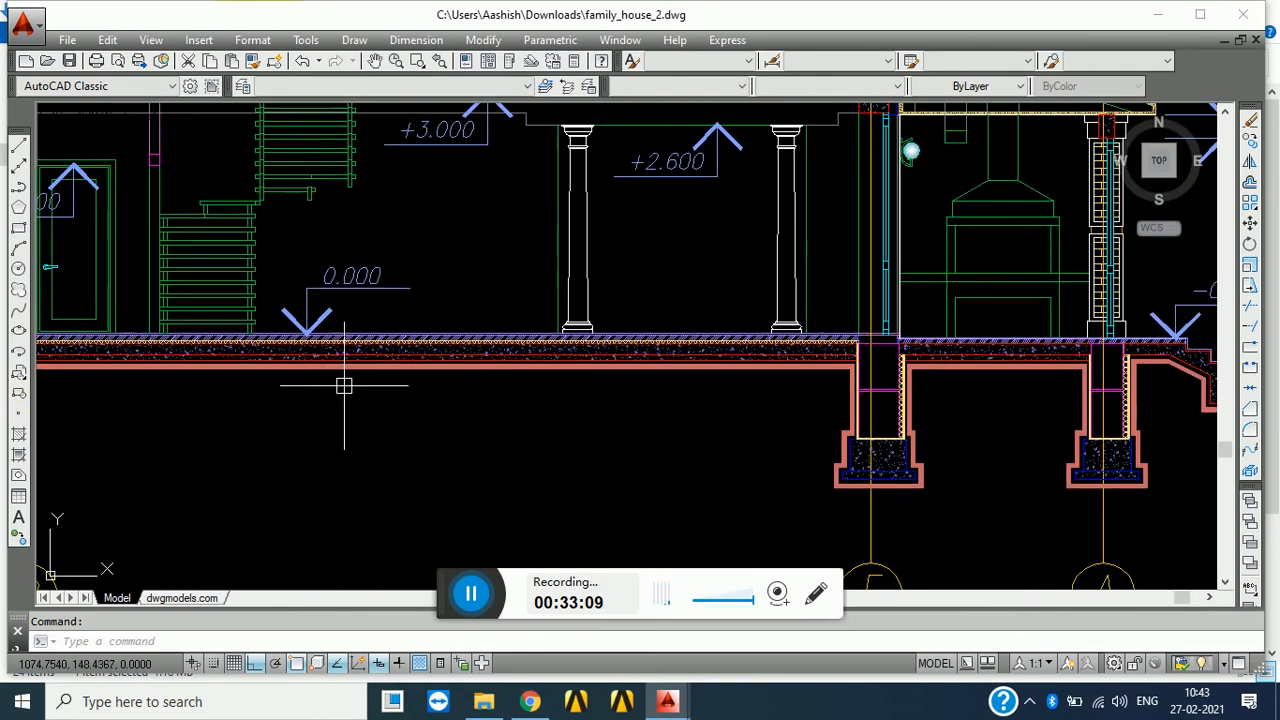
middle_drag(635, 400, 246, 426)
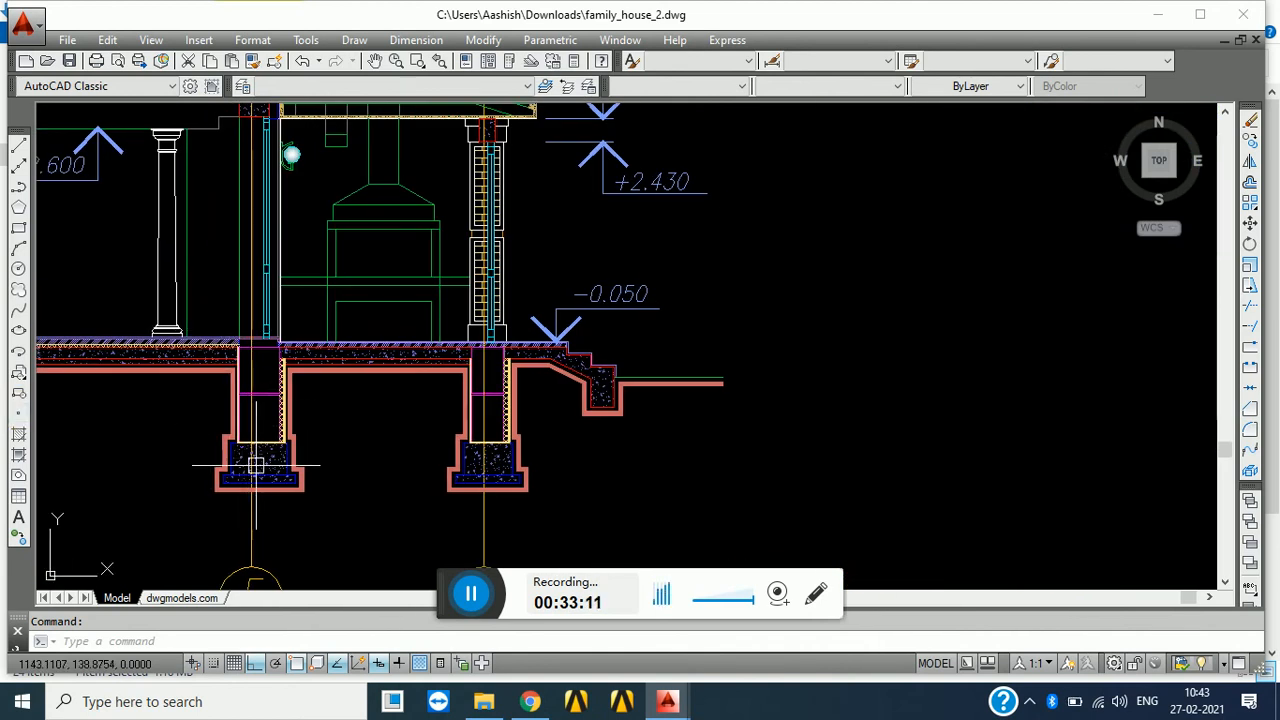
scroll(262, 440, up, 3)
middle_drag(429, 441, 120, 418)
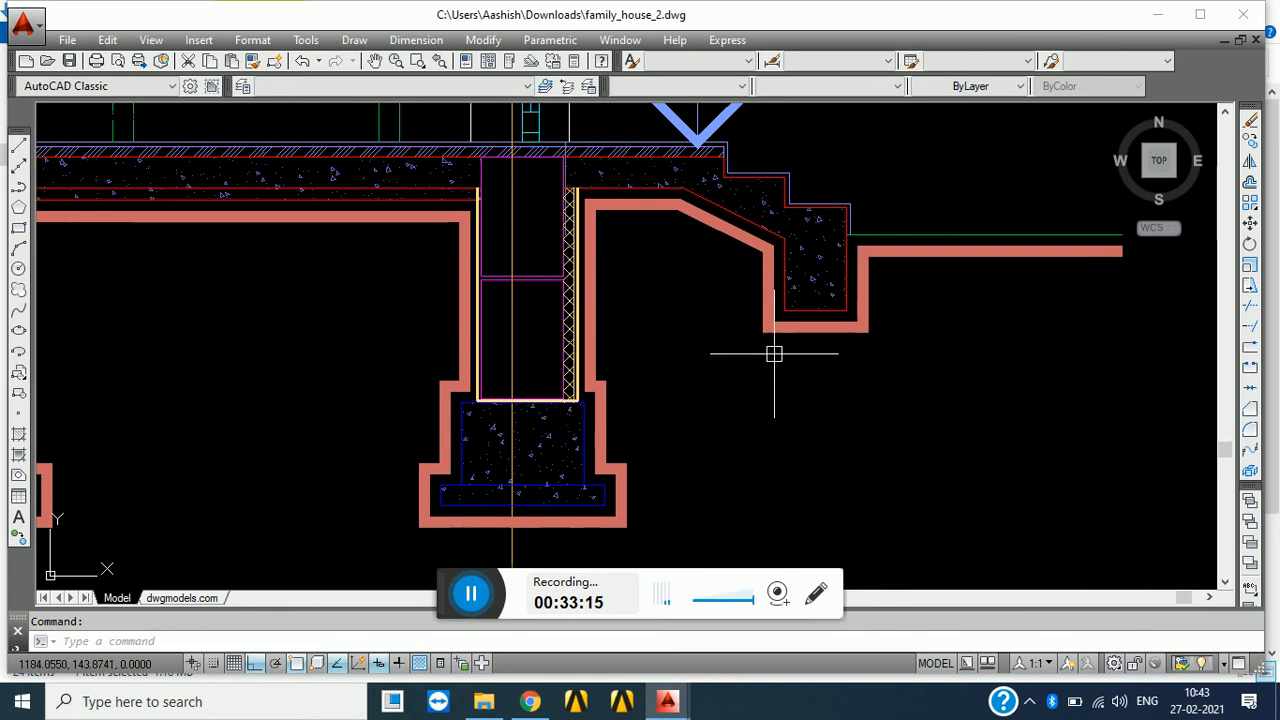
scroll(809, 314, up, 4)
scroll(743, 420, down, 6)
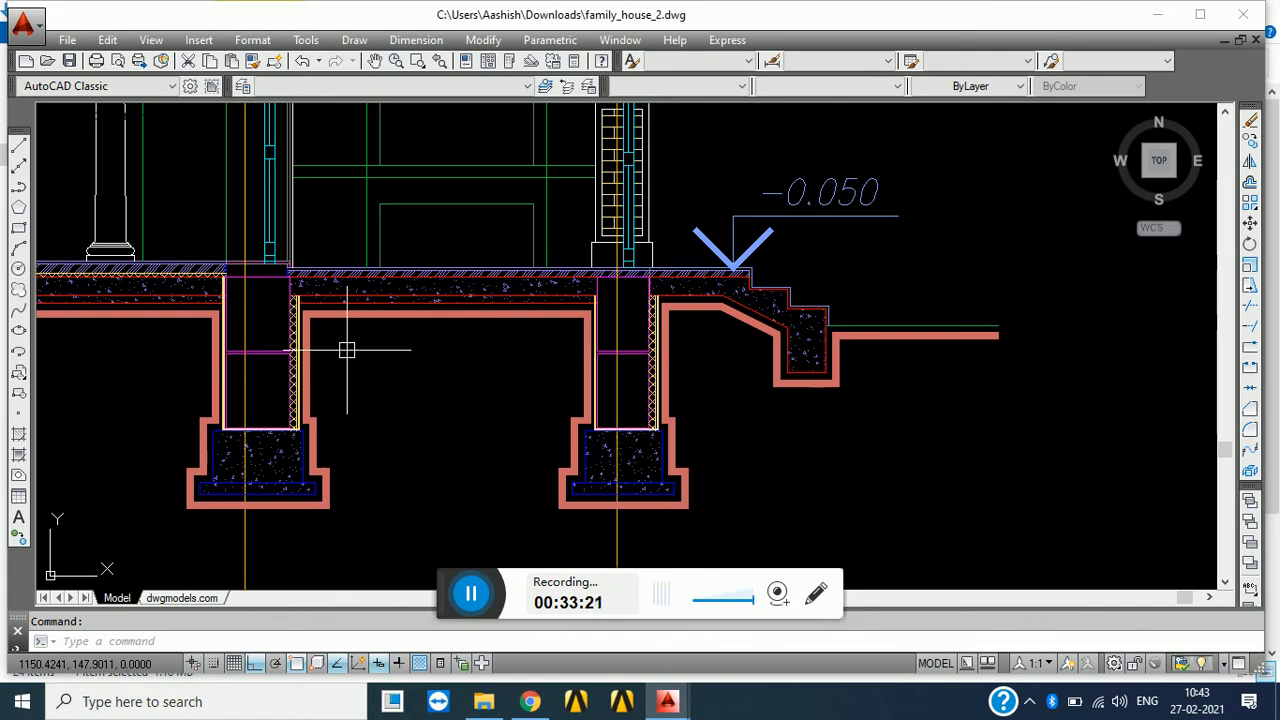
- Review all six sheets together, and examine the side elevation's brickwork, paired windows, stone panels and rosette ornaments between axes А and Г
scroll(346, 350, down, 10)
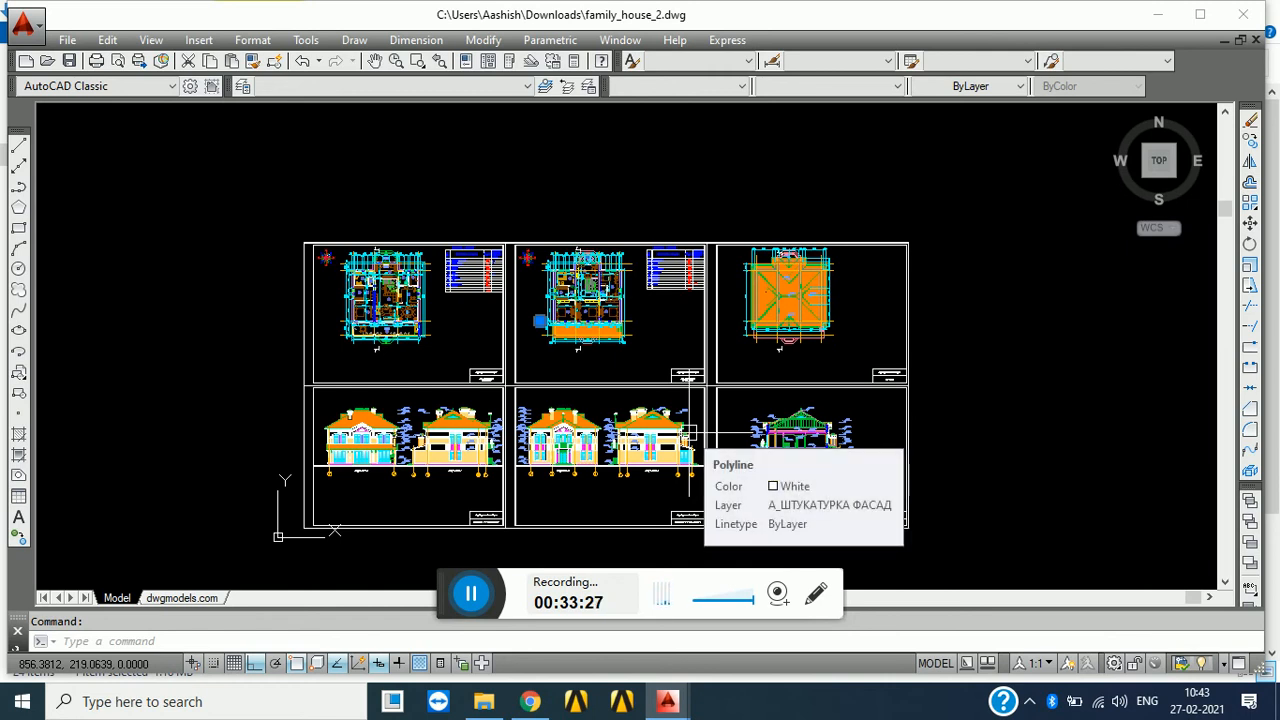
mouse_move(694, 560)
middle_down()
mouse_move(643, 537)
mouse_move(608, 345)
middle_up()
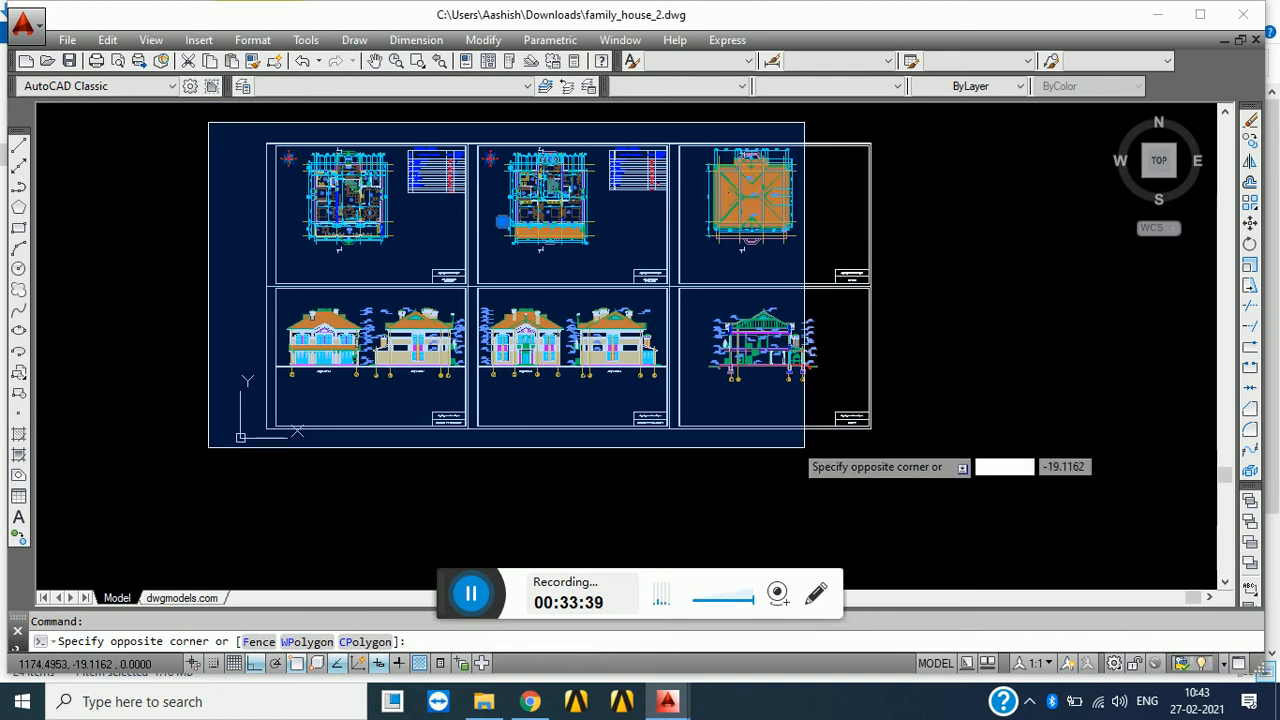
click(806, 450)
scroll(416, 378, up, 10)
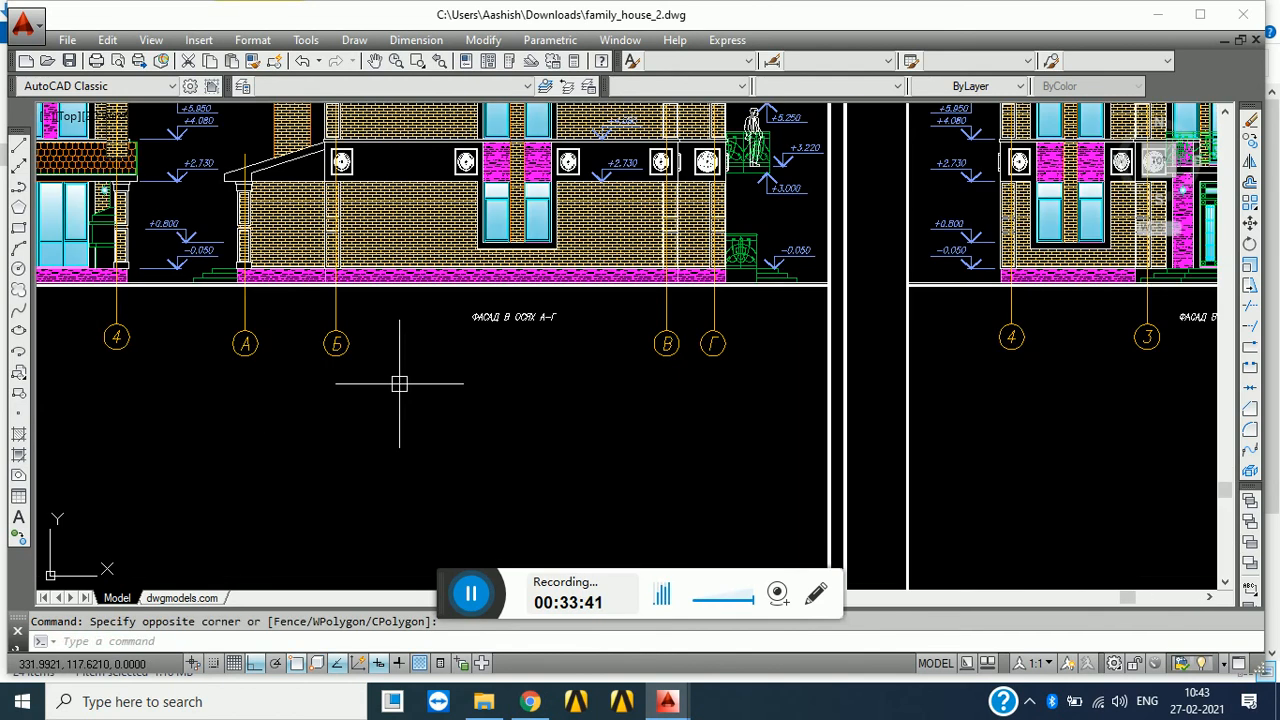
middle_drag(497, 381, 547, 533)
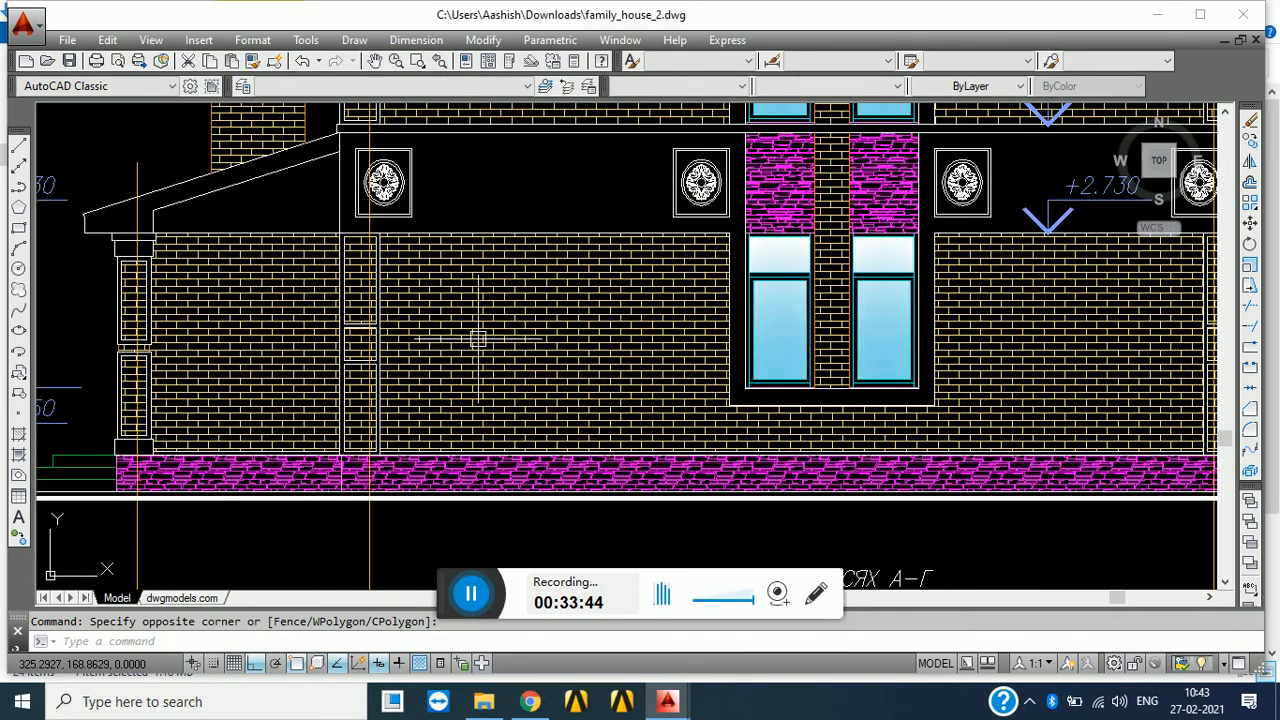
mouse_move(478, 340)
middle_down()
mouse_move(486, 434)
mouse_move(226, 511)
middle_up()
scroll(545, 362, up, 3)
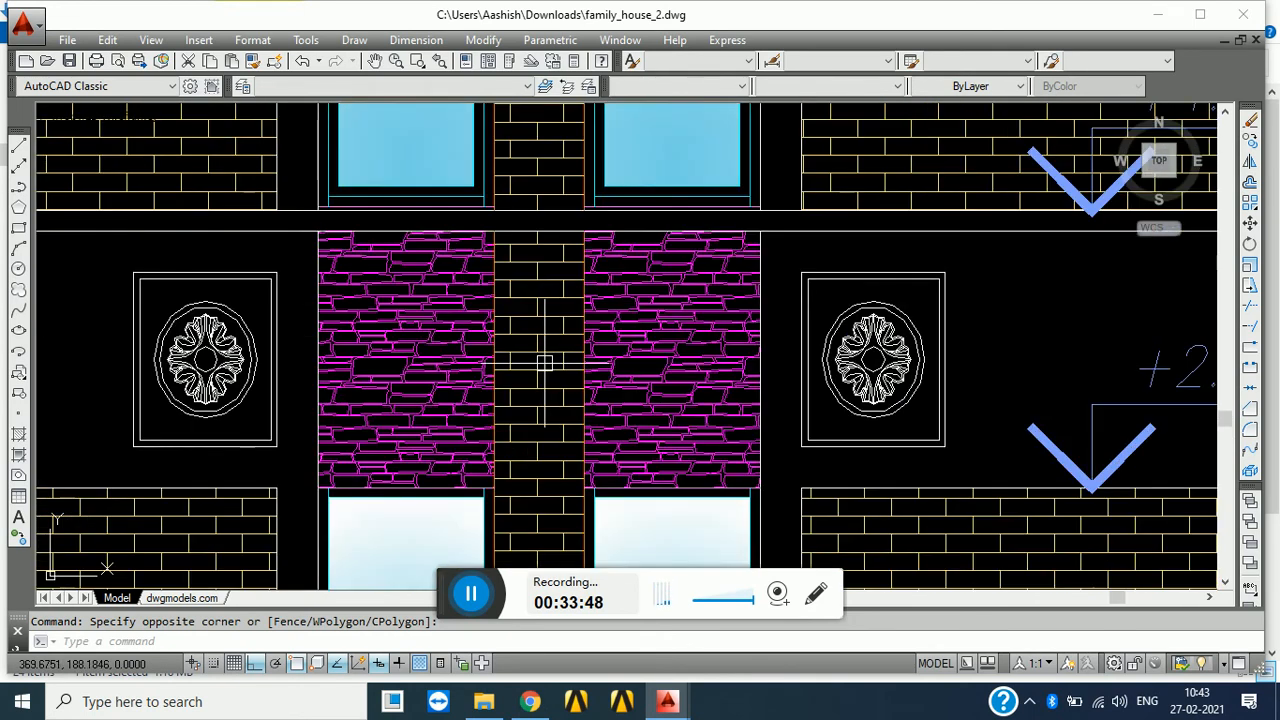
scroll(545, 362, down, 3)
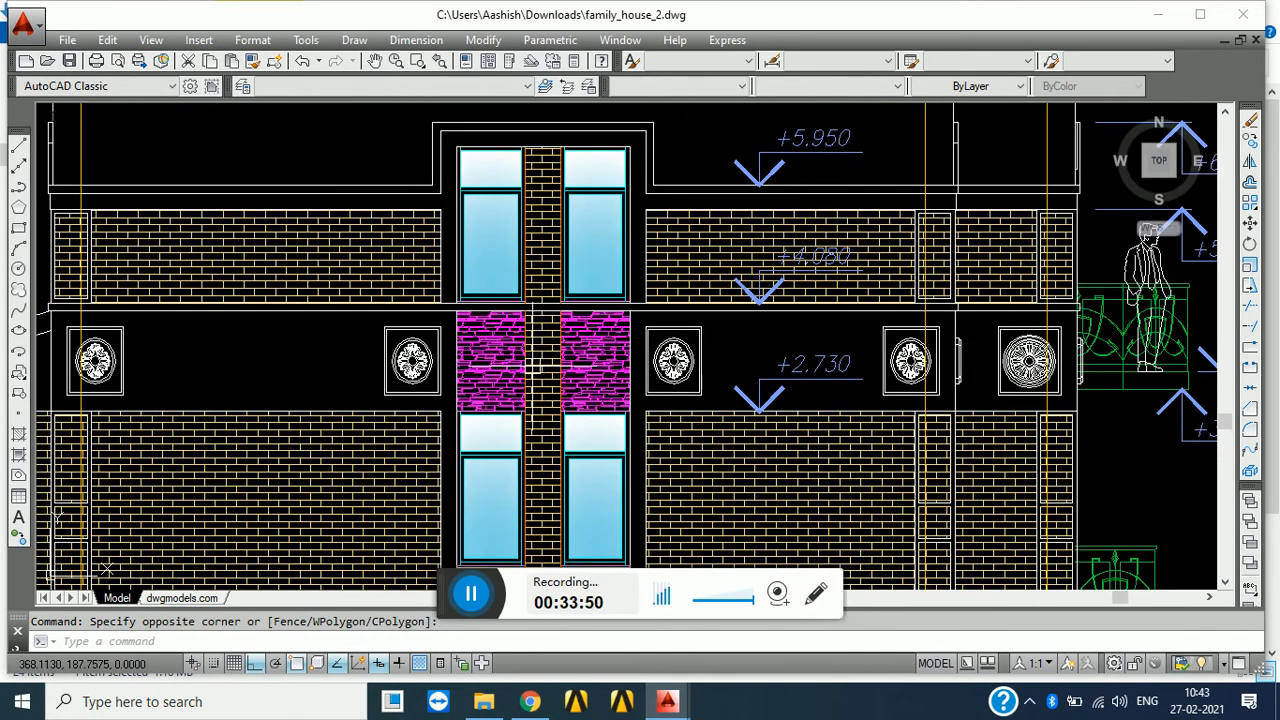
scroll(600, 362, down, 8)
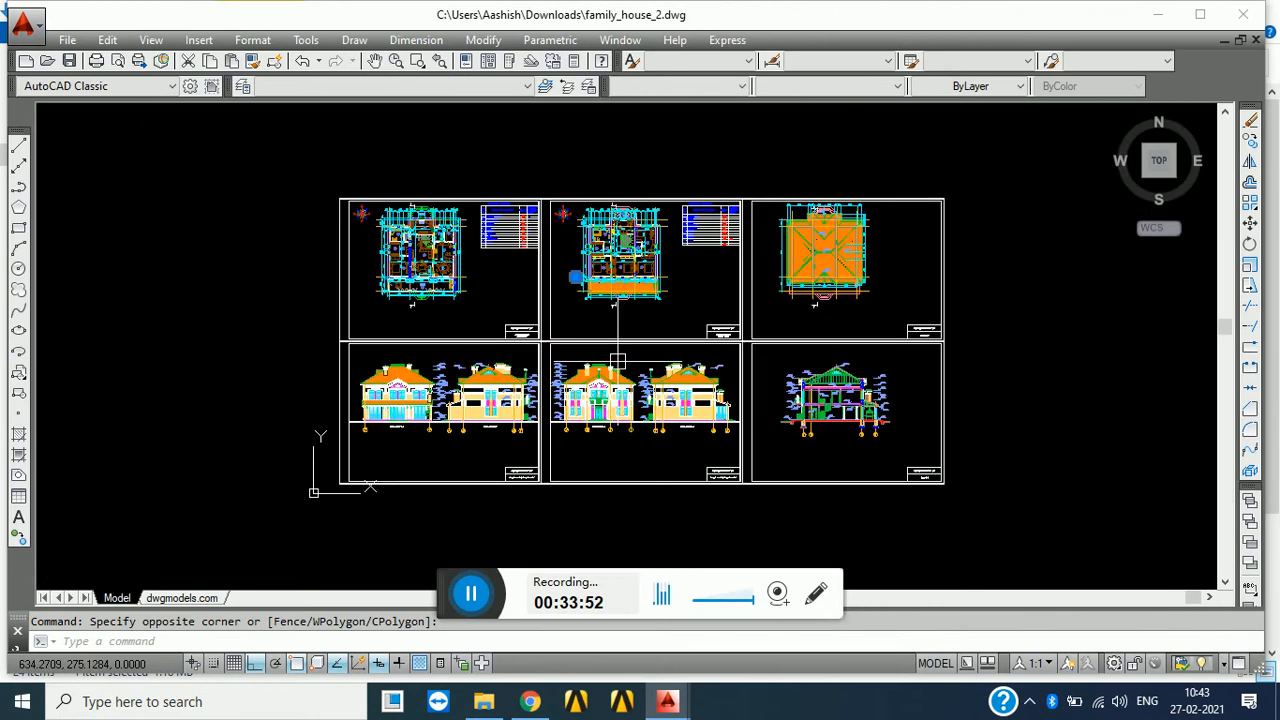
- Erase both labelled quadrant sketches beside the house sheets
scroll(617, 360, down, 2)
scroll(391, 434, down, 3)
middle_drag(291, 457, 440, 461)
click(466, 507)
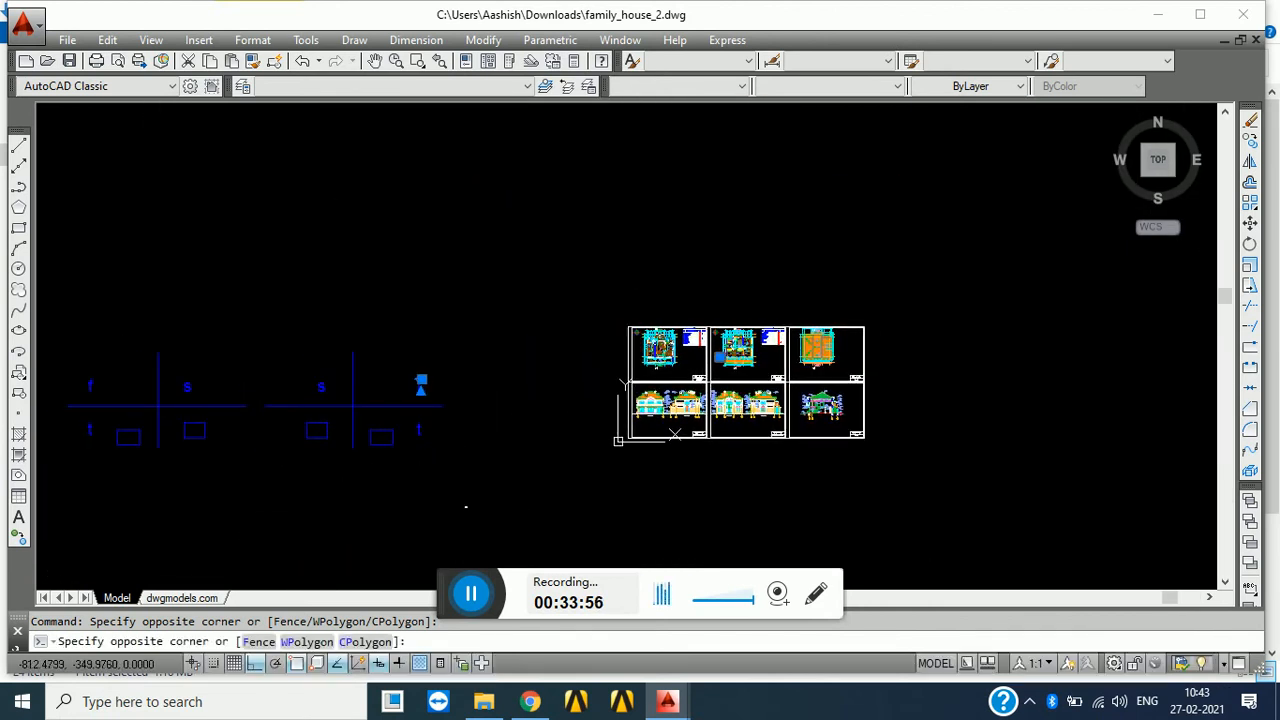
click(67, 291)
key(Delete)
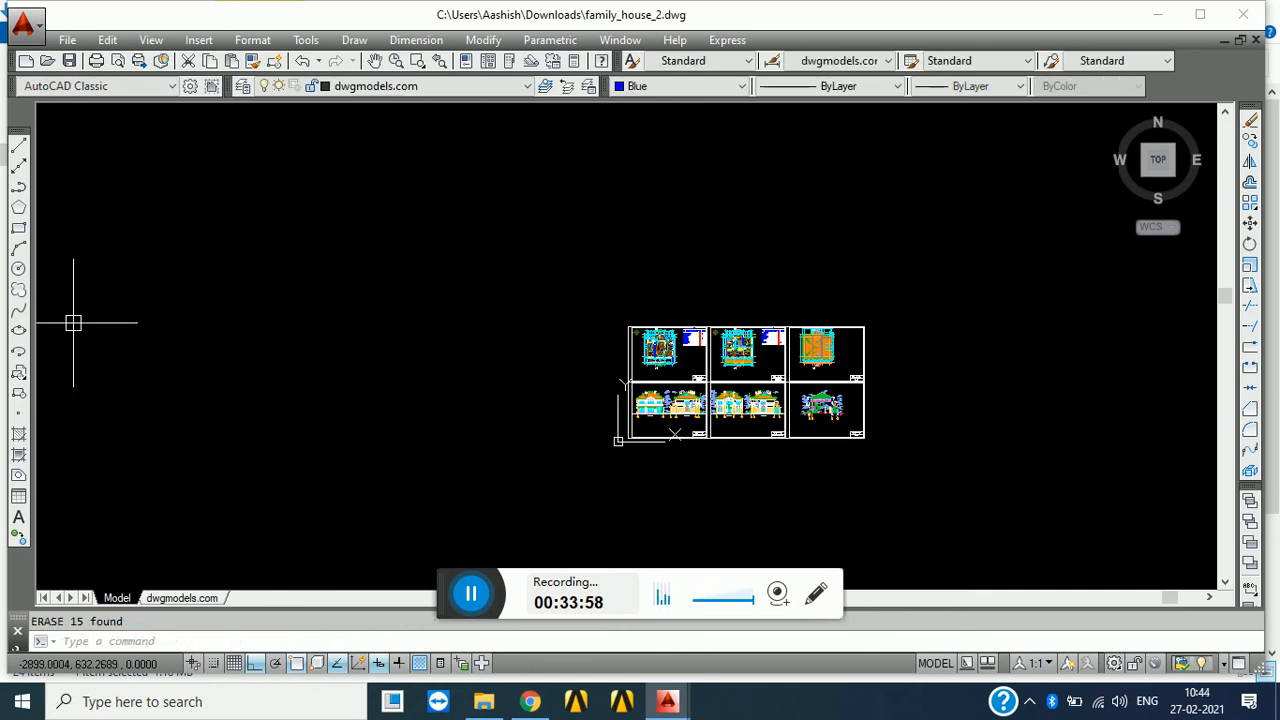
- Look over the elevation and section sheets again, and the ground-floor plan with its room schedule
scroll(730, 430, up, 9)
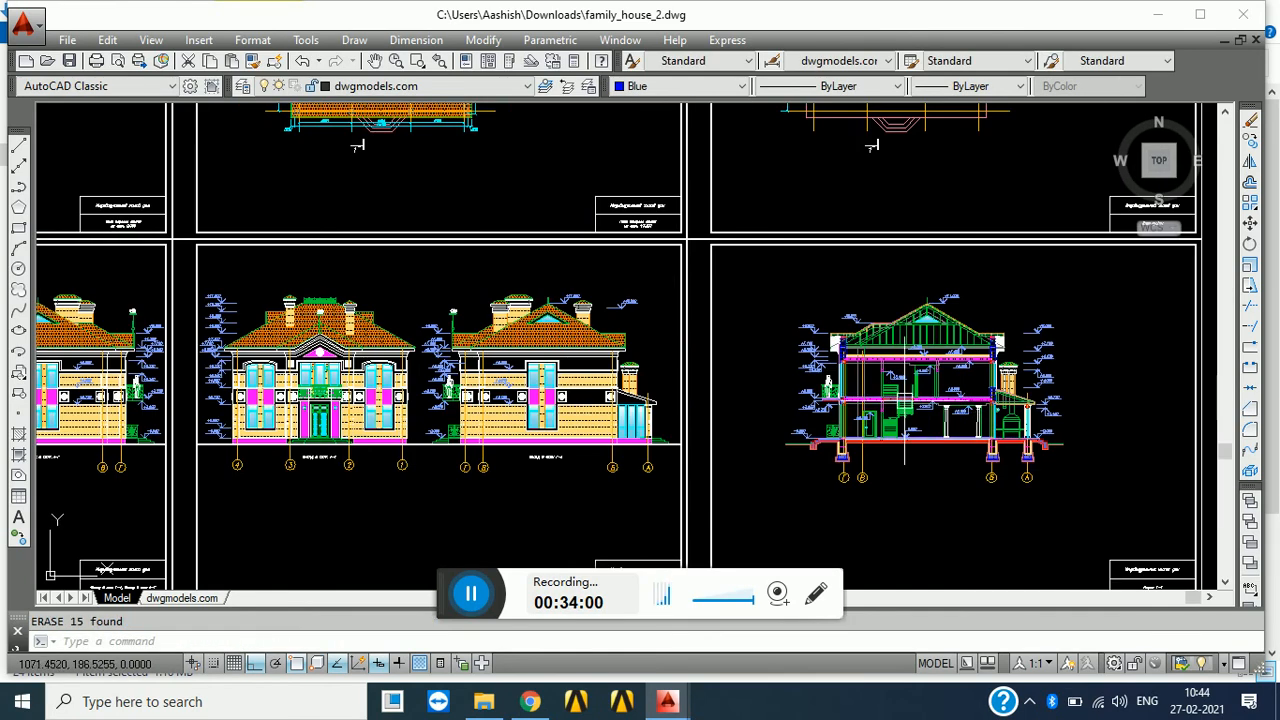
scroll(771, 429, down, 9)
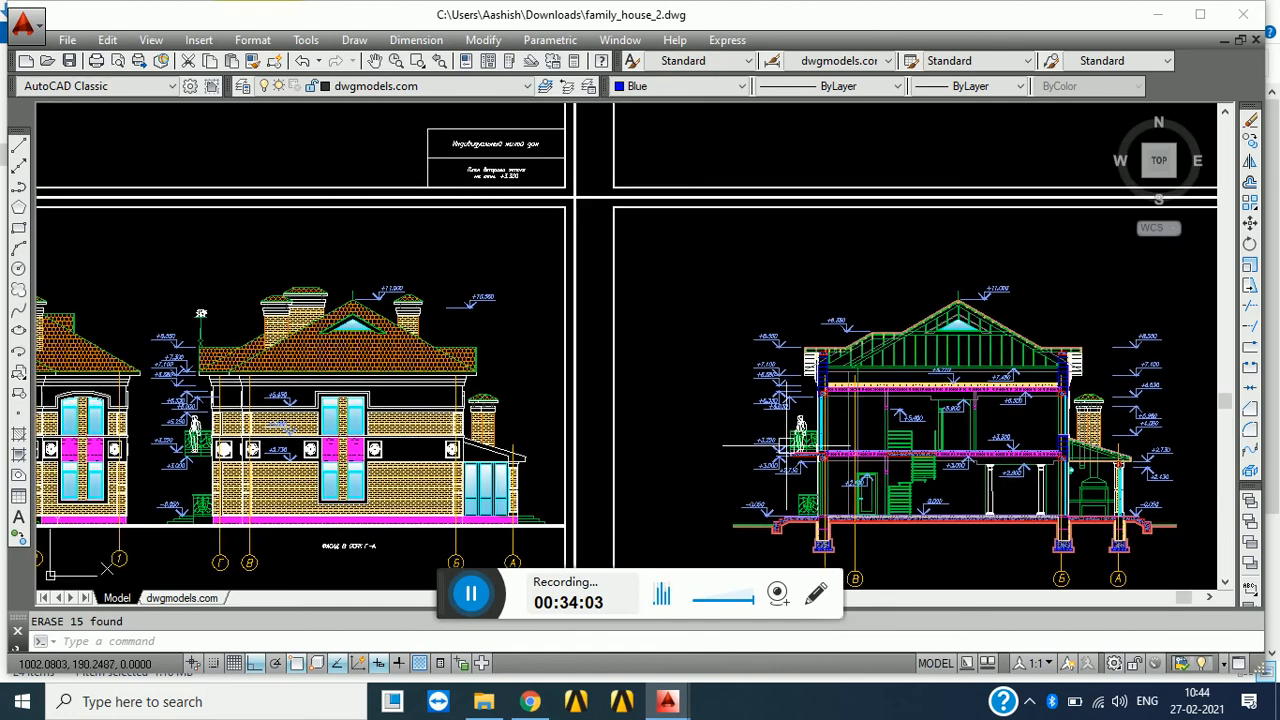
scroll(397, 283, up, 8)
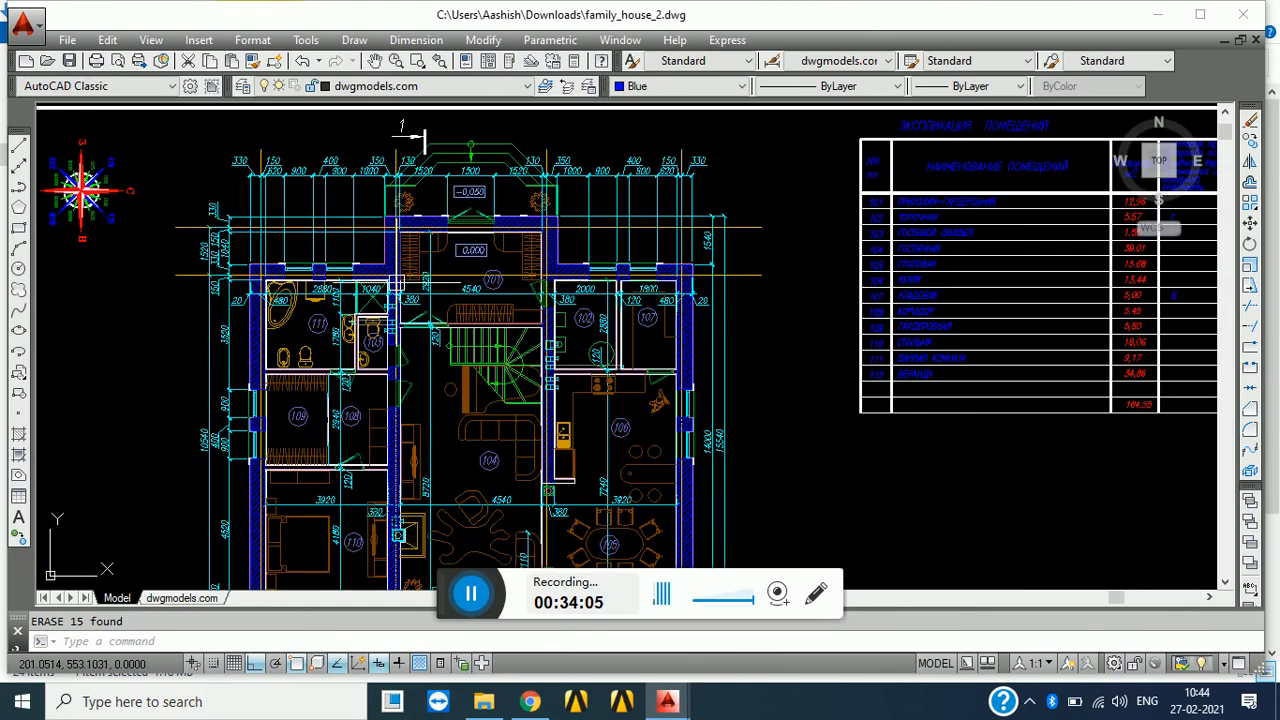
- Examine the ground-floor plan from the front entrance and staircase through rooms 101 to 106 and veranda 112, including the fireplace in room 104
middle_drag(595, 437, 614, 303)
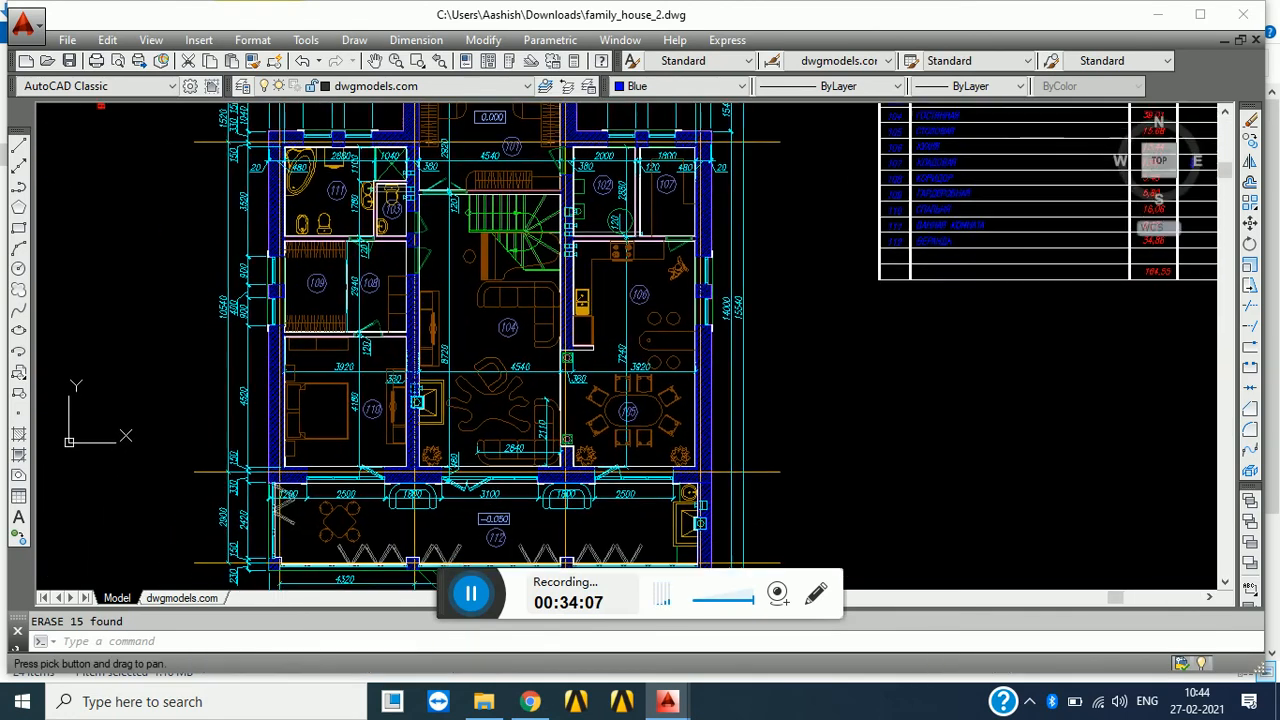
middle_drag(441, 489, 459, 357)
scroll(472, 517, up, 2)
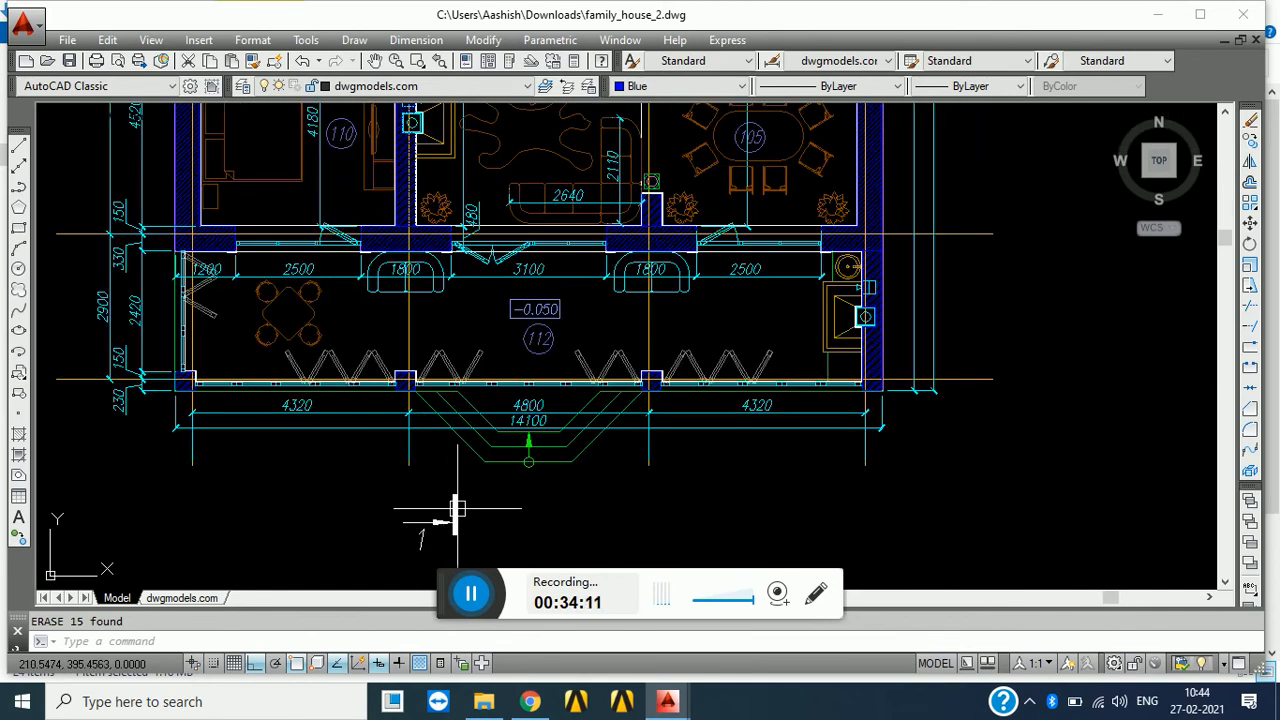
scroll(457, 510, down, 6)
scroll(462, 338, up, 7)
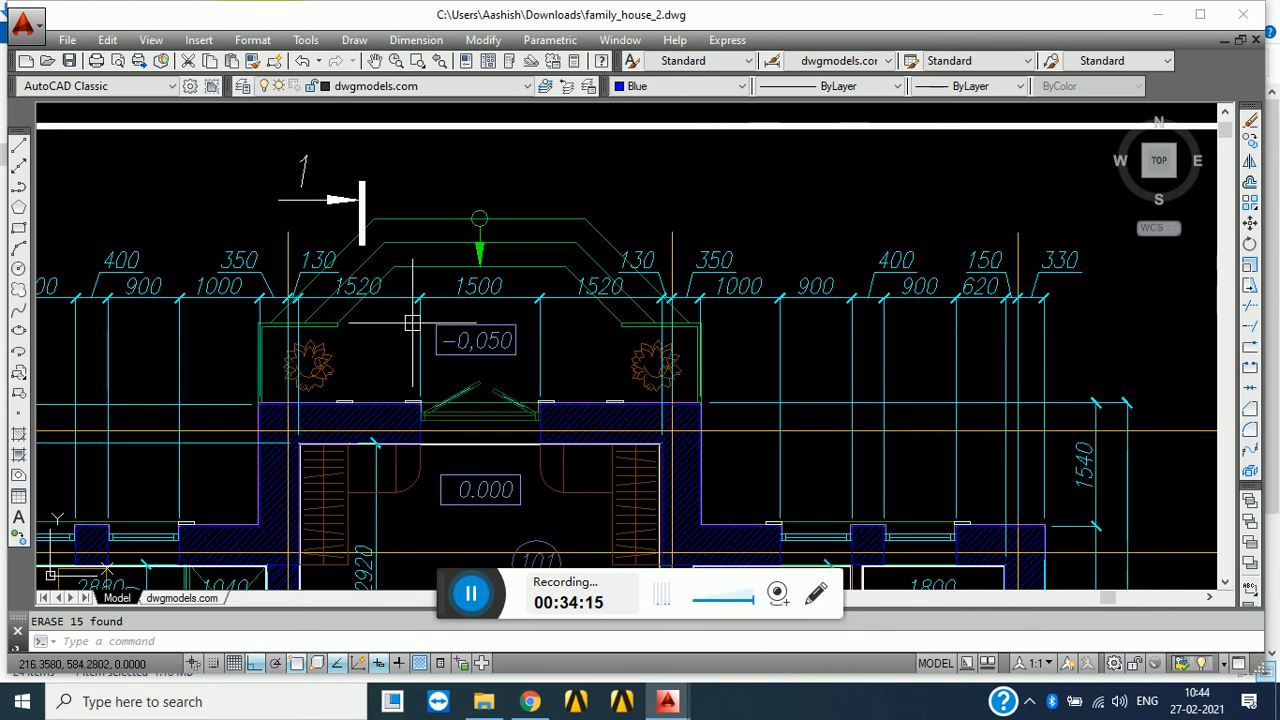
middle_drag(402, 547, 425, 365)
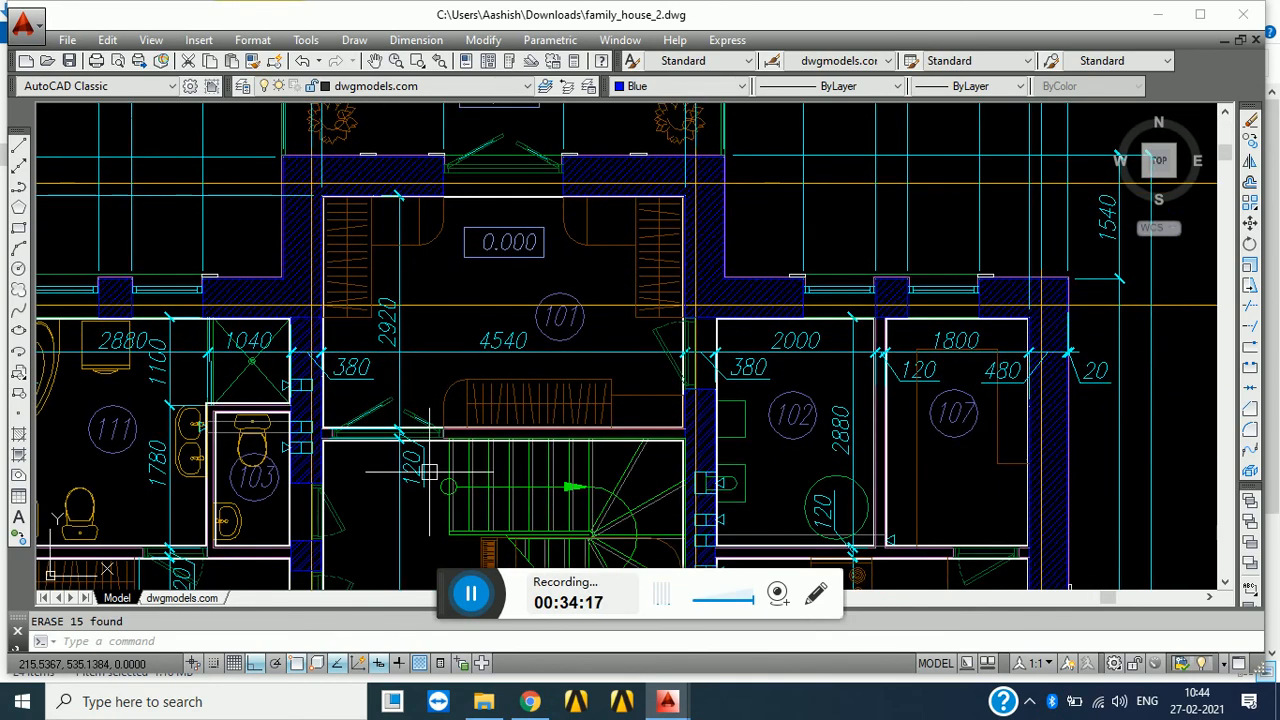
middle_drag(432, 489, 451, 319)
mouse_move(449, 446)
middle_down()
mouse_move(457, 429)
mouse_move(463, 443)
middle_up()
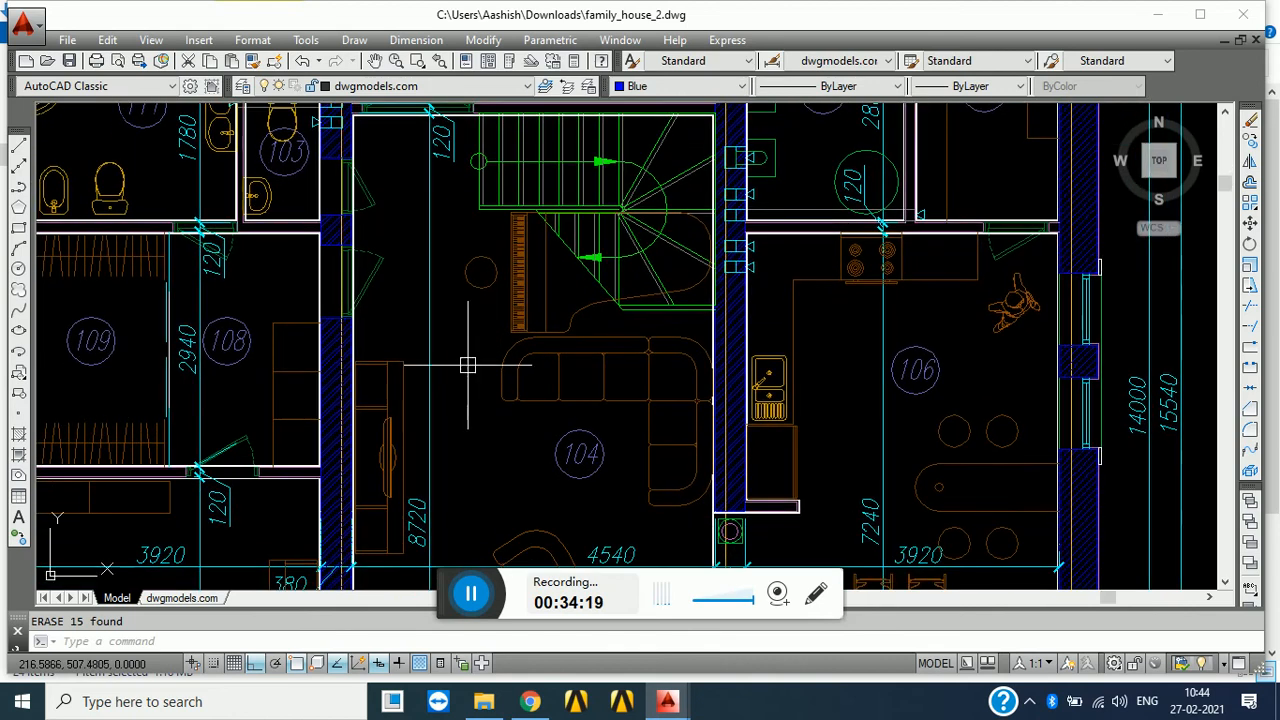
middle_drag(451, 509, 473, 354)
middle_drag(462, 528, 457, 424)
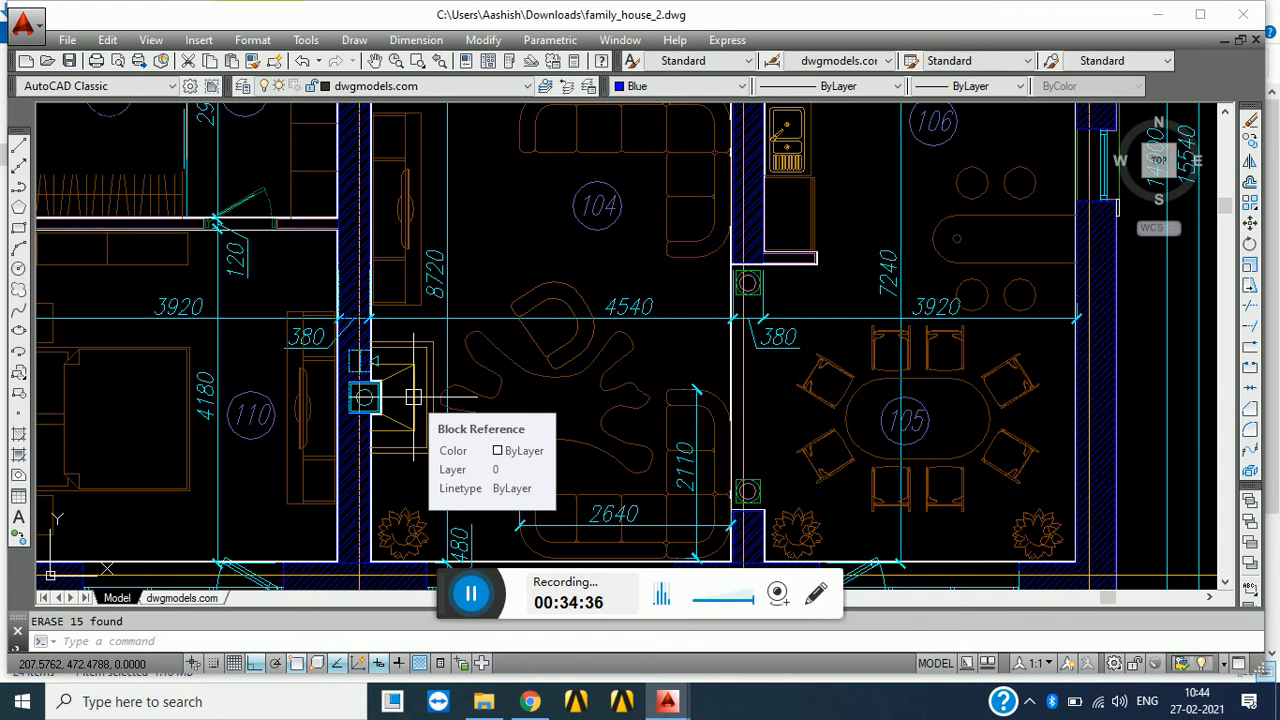
scroll(413, 396, up, 4)
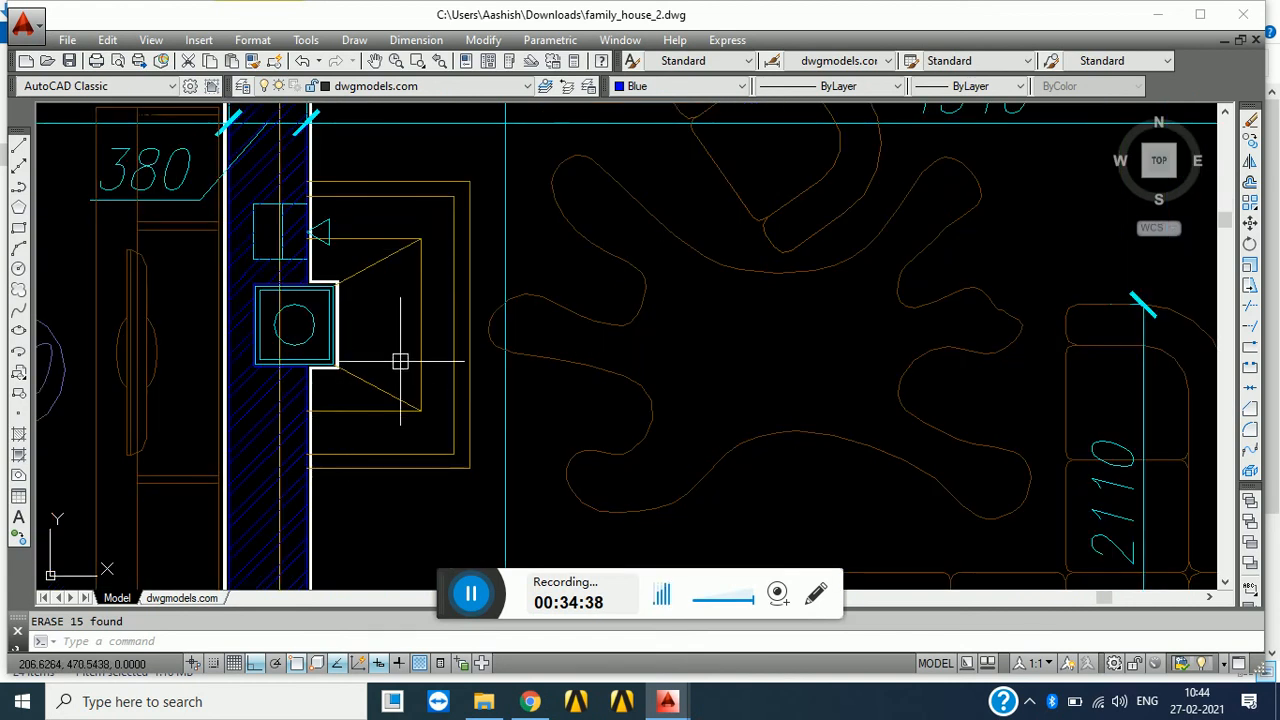
- Examine the section's ground floor, including the columns, the fireplace under the lean-to roof and the level marks
scroll(406, 371, down, 10)
scroll(490, 369, down, 4)
middle_drag(520, 412, 110, 320)
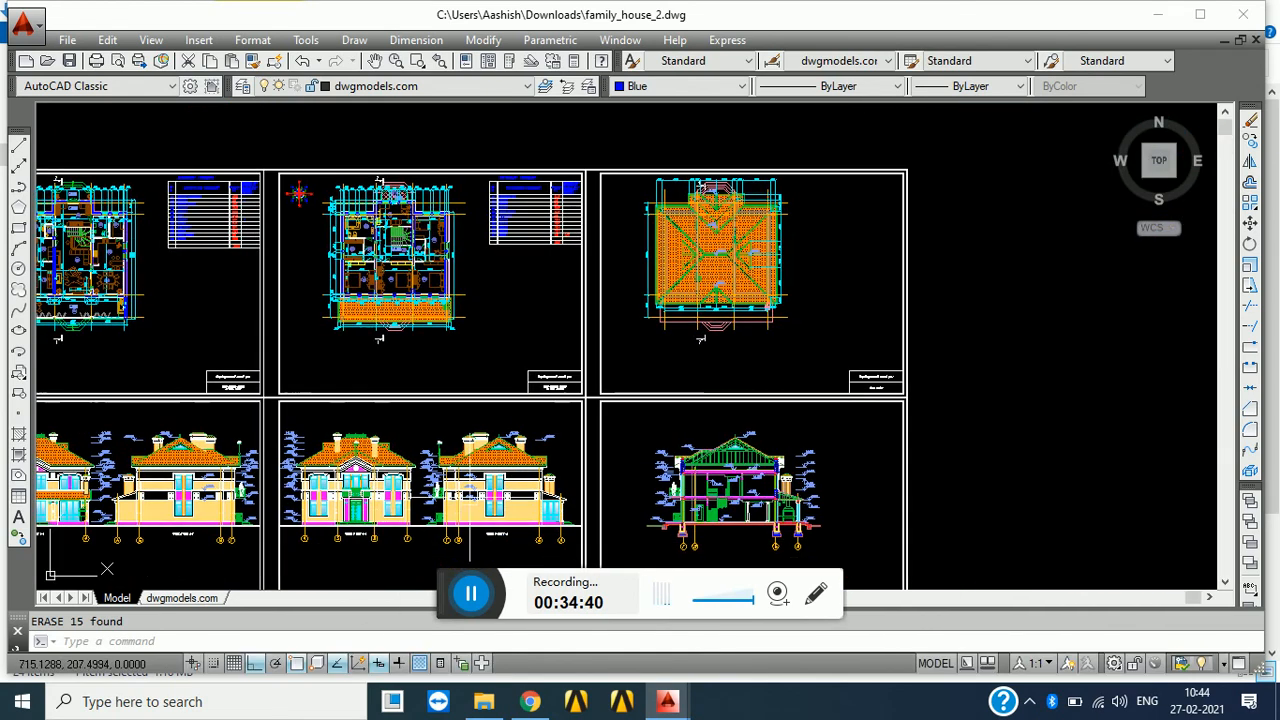
scroll(685, 535, up, 4)
scroll(680, 535, up, 6)
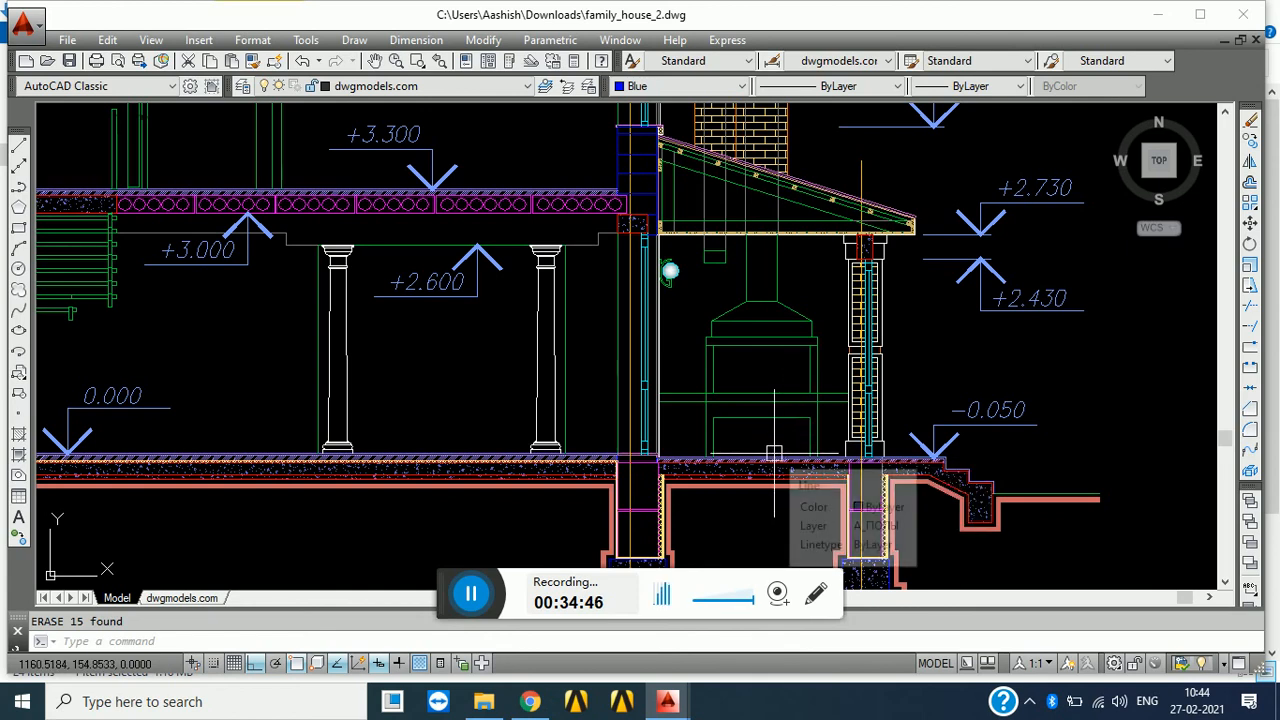
scroll(772, 430, down, 2)
scroll(709, 333, down, 6)
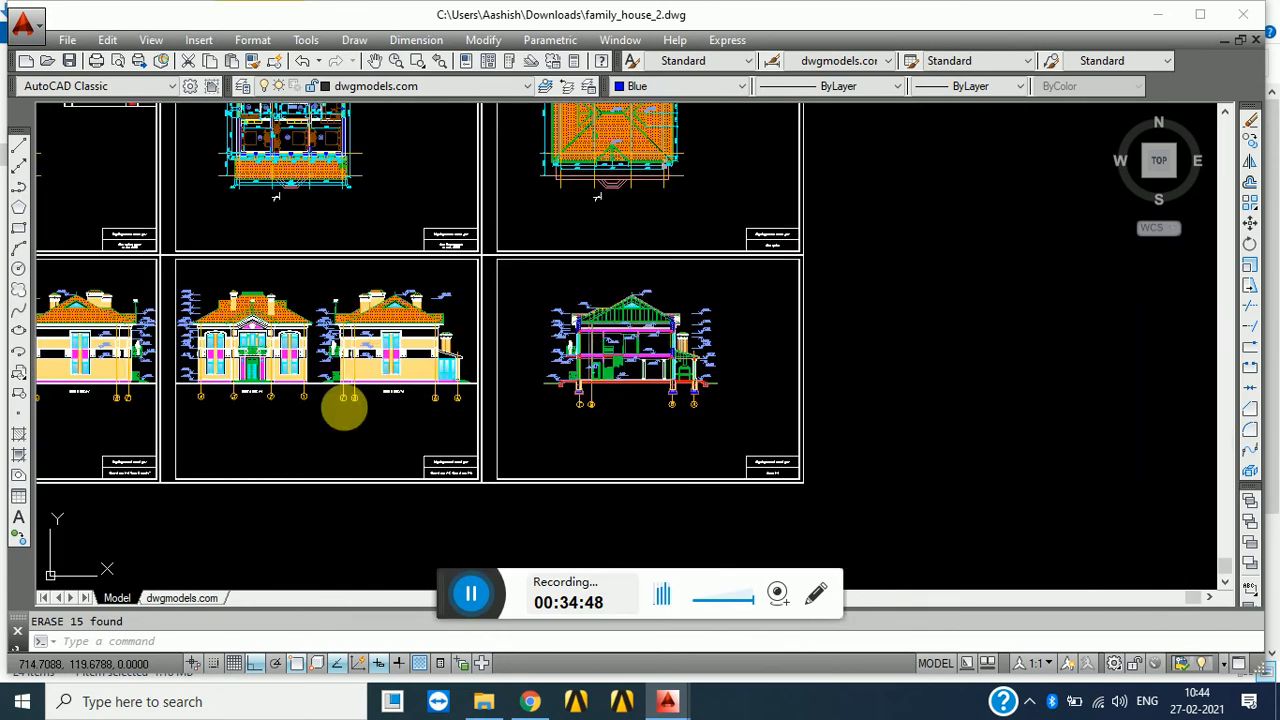
- Compare the front and side elevations across both elevation sheets, including the façade between axes Г and А
scroll(490, 435, up, 2)
scroll(225, 398, up, 4)
middle_drag(229, 412, 581, 394)
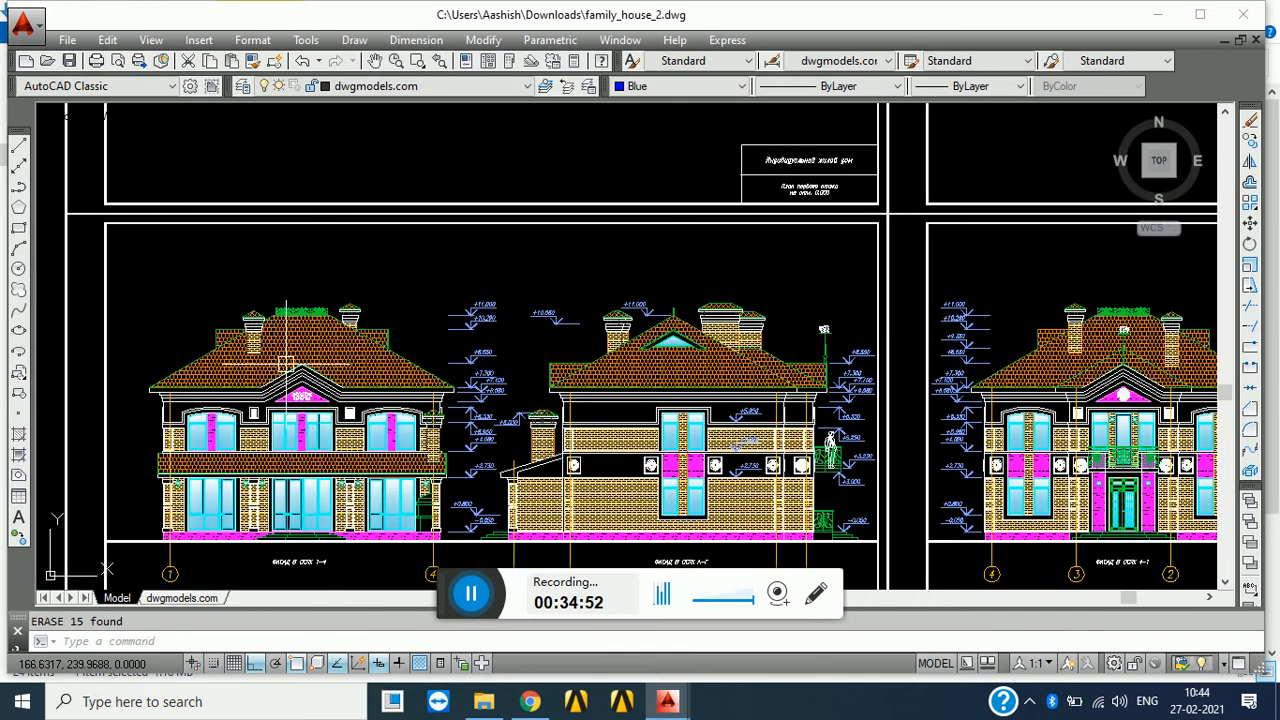
mouse_move(286, 363)
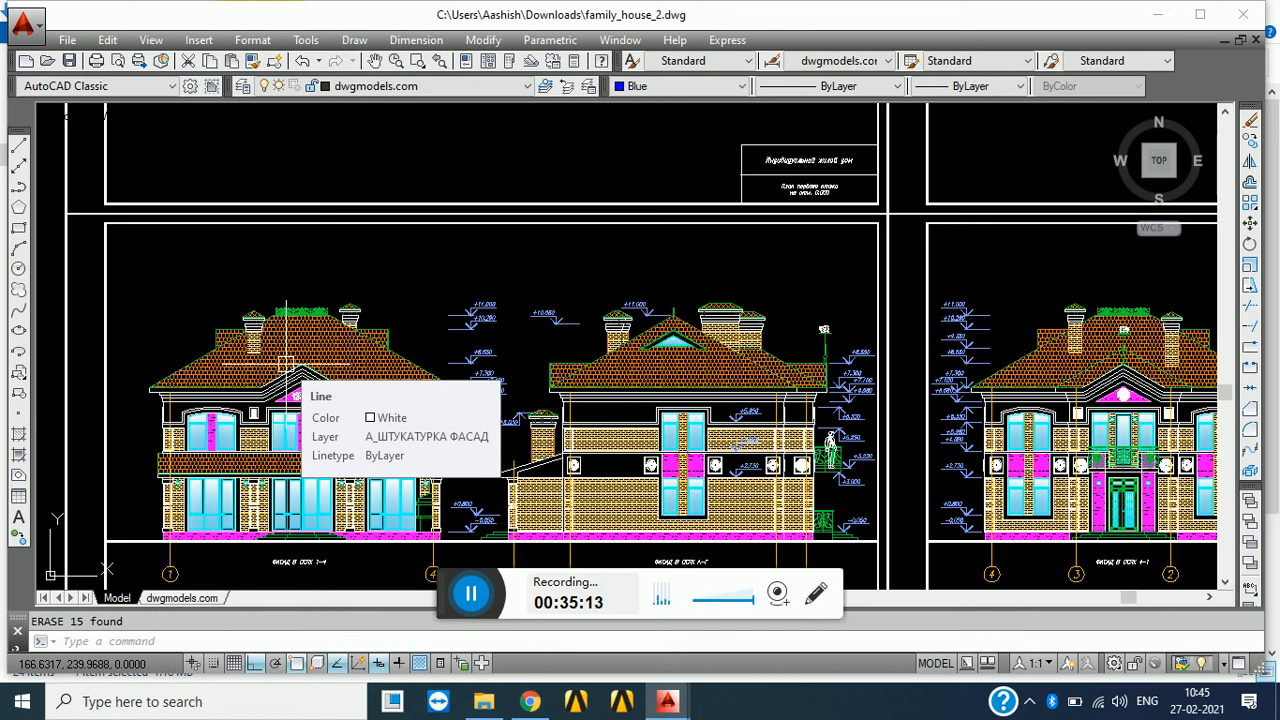
scroll(286, 362, down, 5)
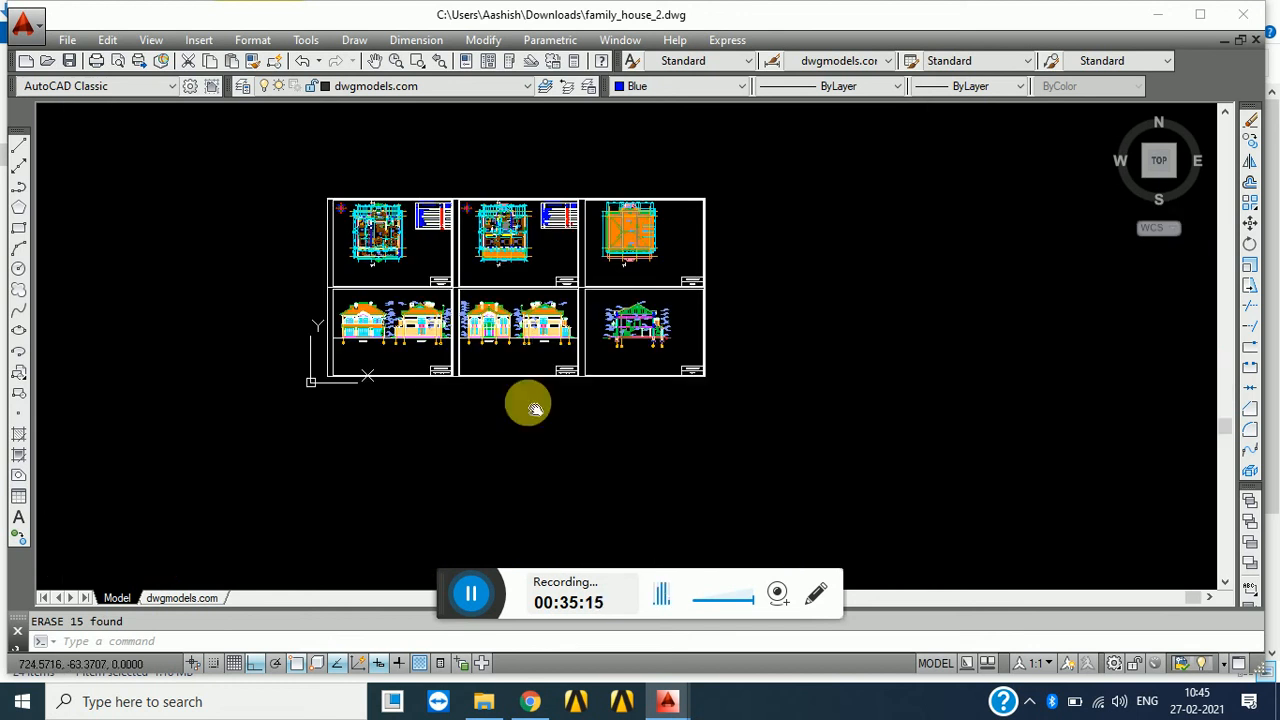
middle_drag(529, 400, 477, 429)
scroll(477, 429, up, 2)
scroll(490, 350, up, 8)
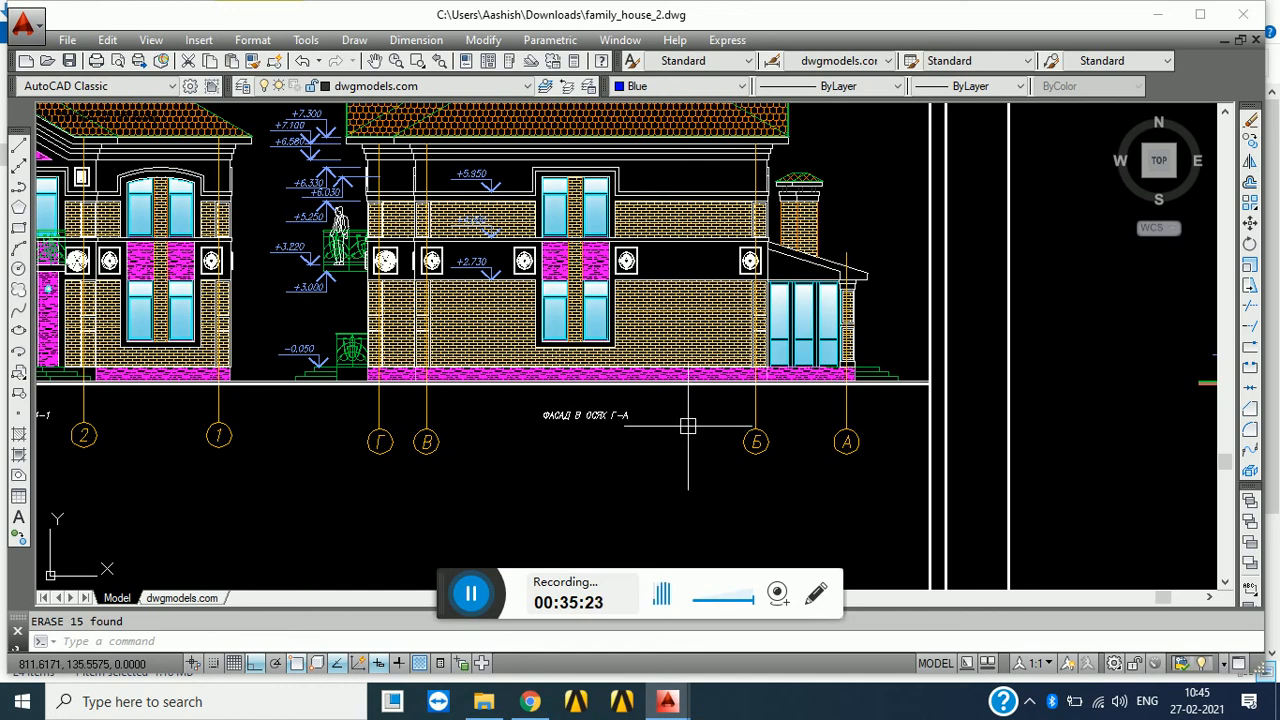
- Review the upper-floor plan and the roof plan, including the roof's lower edge, and look over the elevation and section sheets
scroll(632, 426, down, 4)
middle_drag(678, 418, 638, 563)
middle_drag(698, 378, 476, 531)
middle_drag(624, 378, 741, 361)
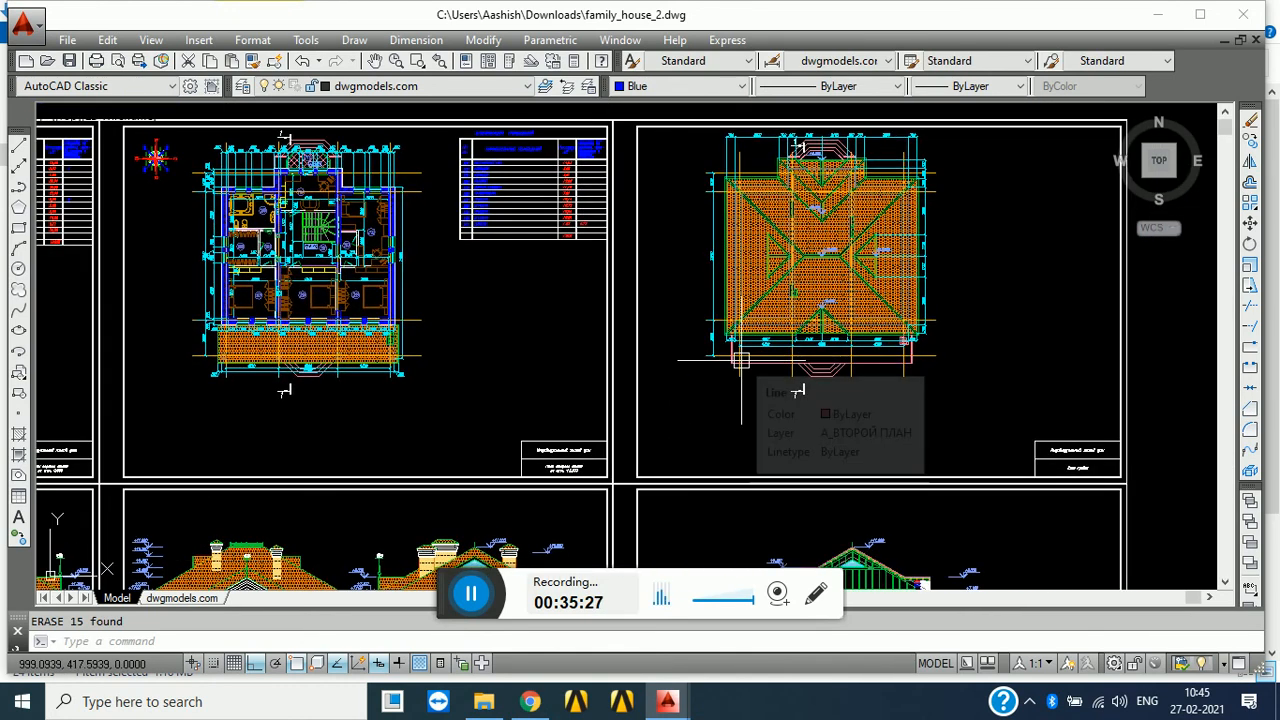
scroll(770, 365, up, 3)
middle_drag(688, 491, 788, 376)
scroll(566, 366, down, 6)
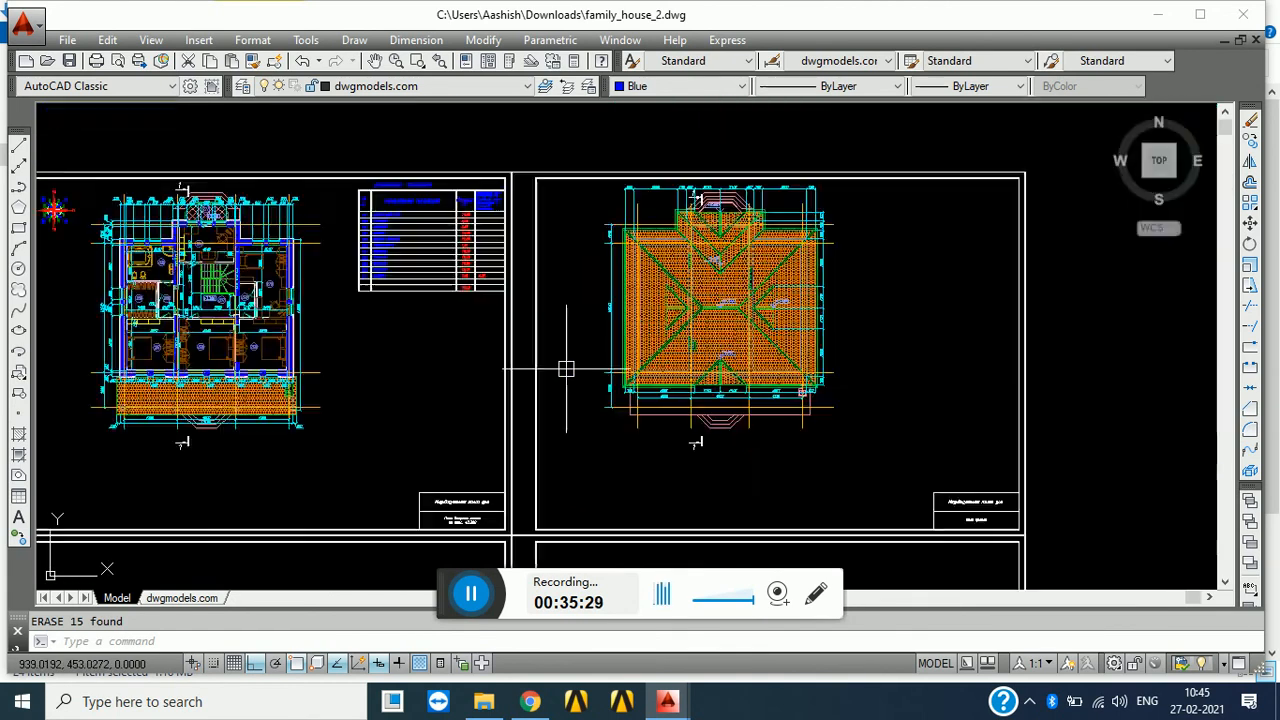
middle_drag(552, 427, 609, 315)
middle_drag(446, 506, 520, 394)
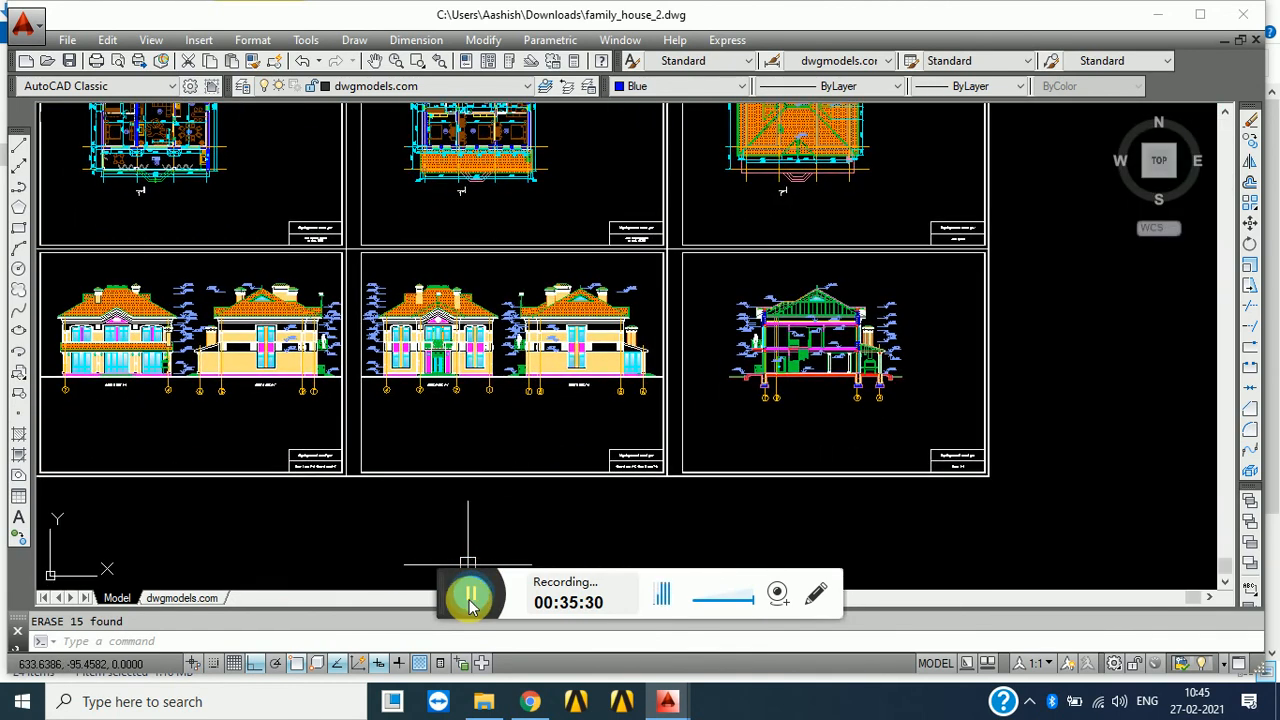